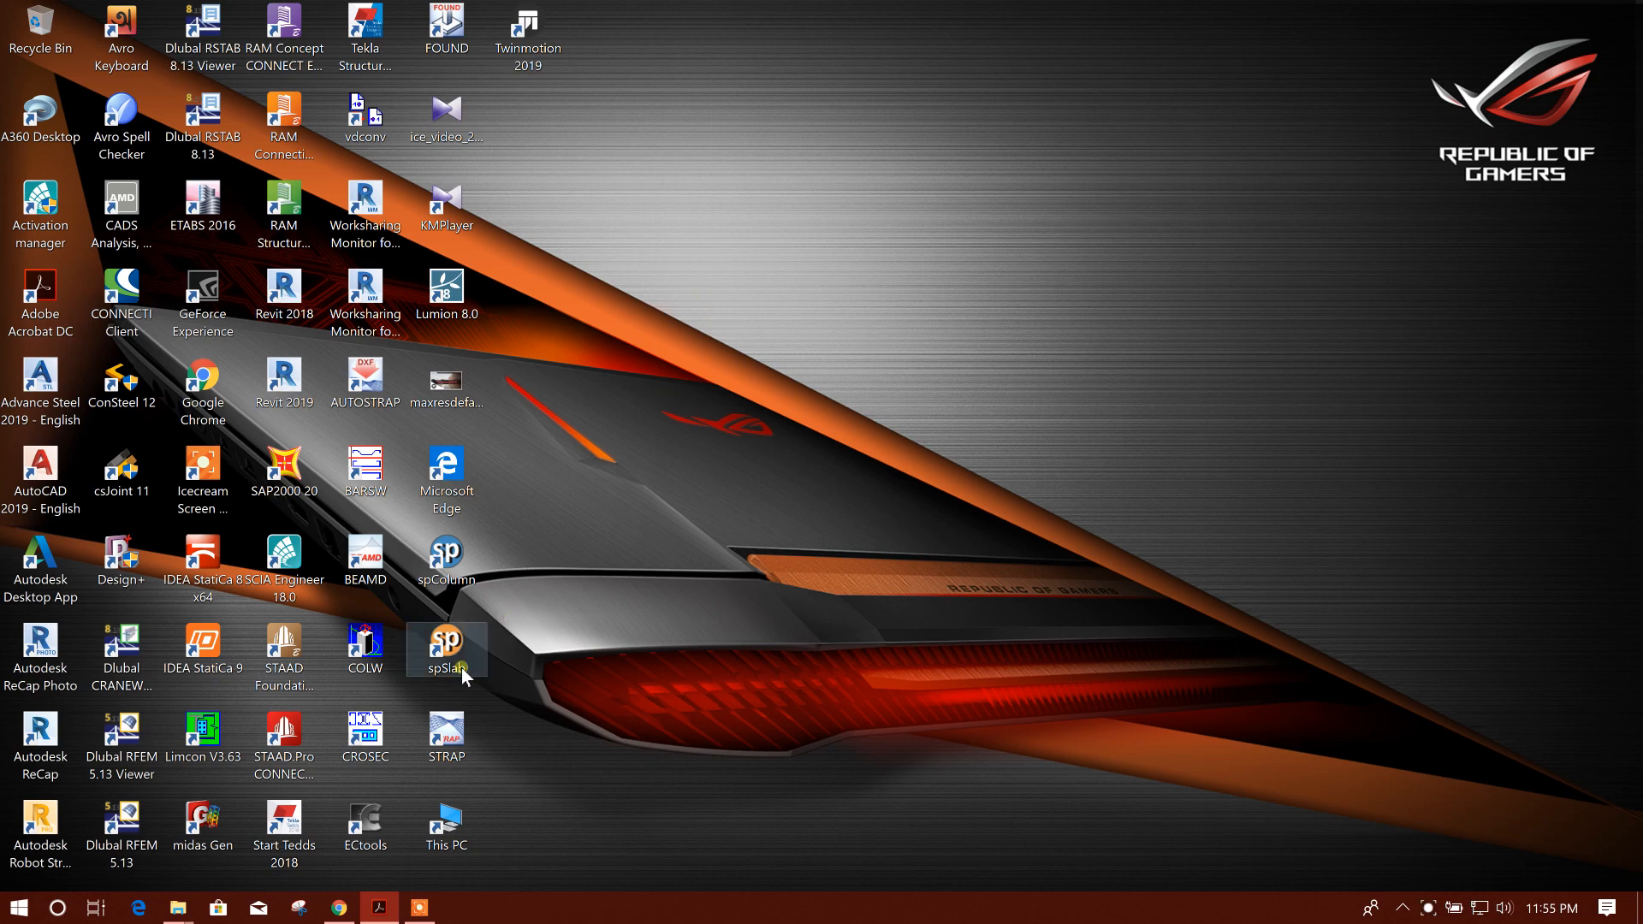
- Launch STRAP and browse for a new current folder in the STRAP1 directory on drive C
double_click(451, 726)
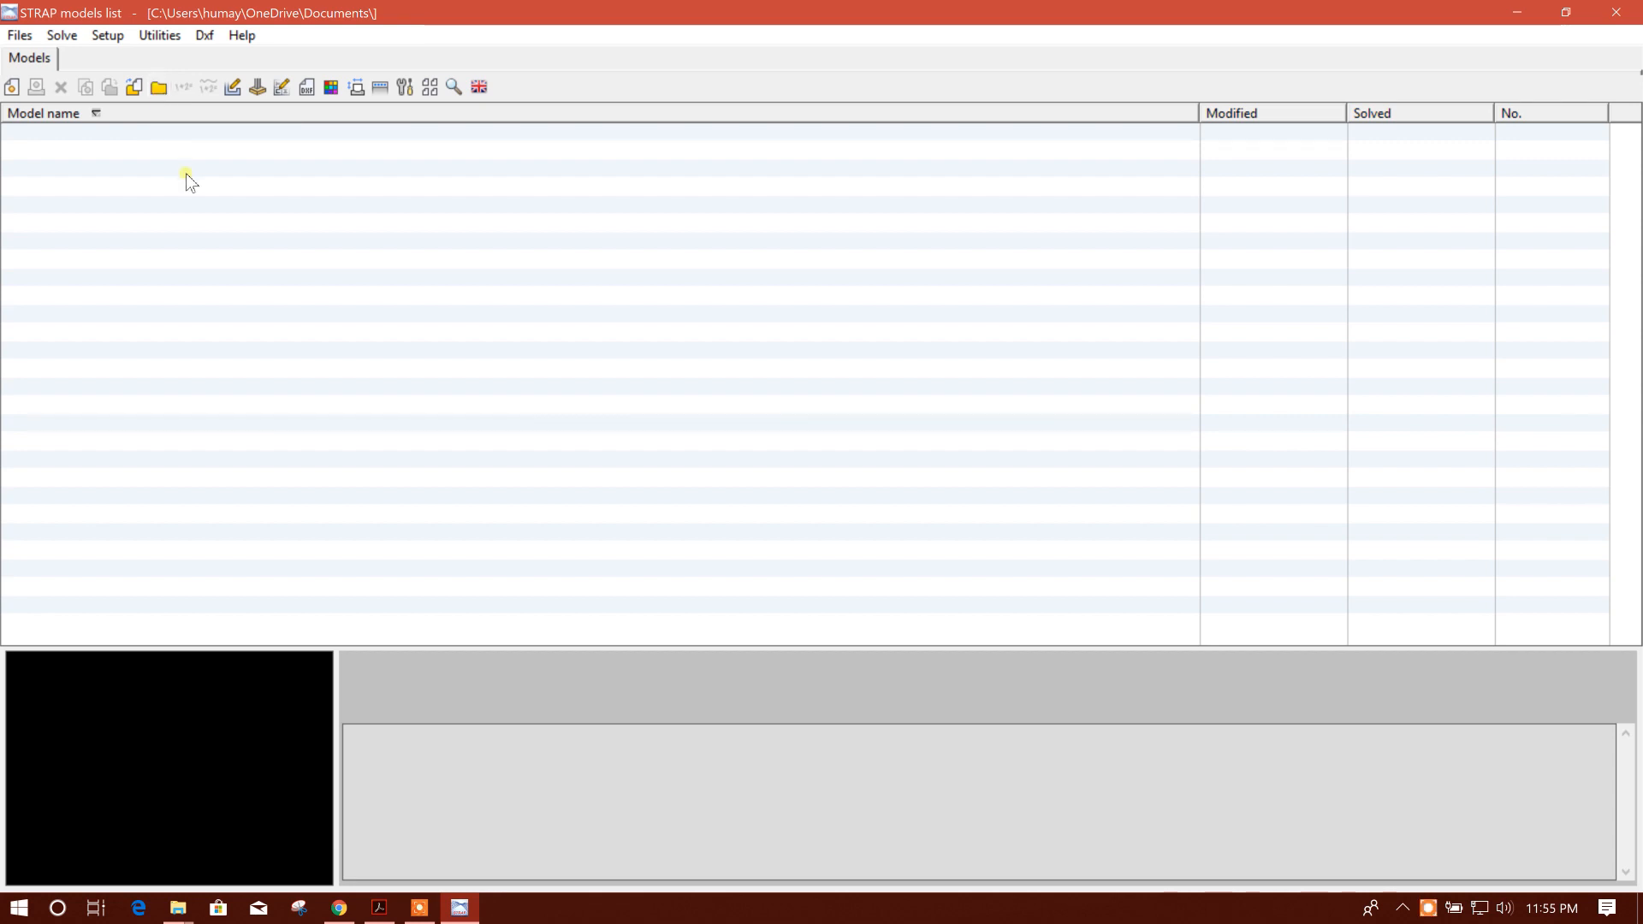
click(159, 88)
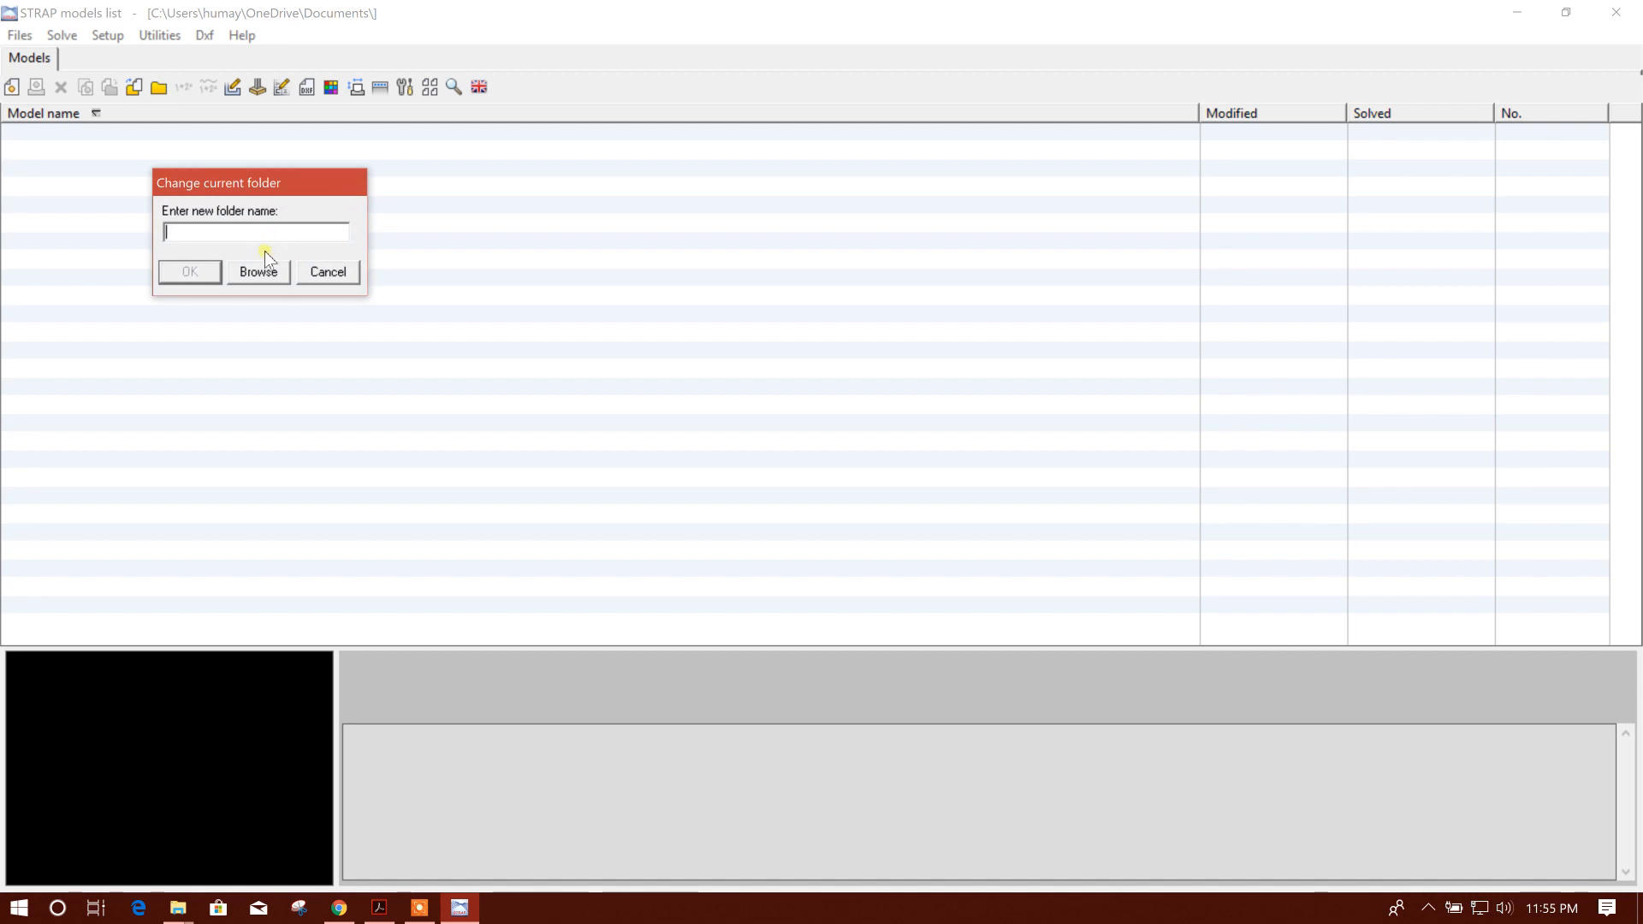
click(258, 272)
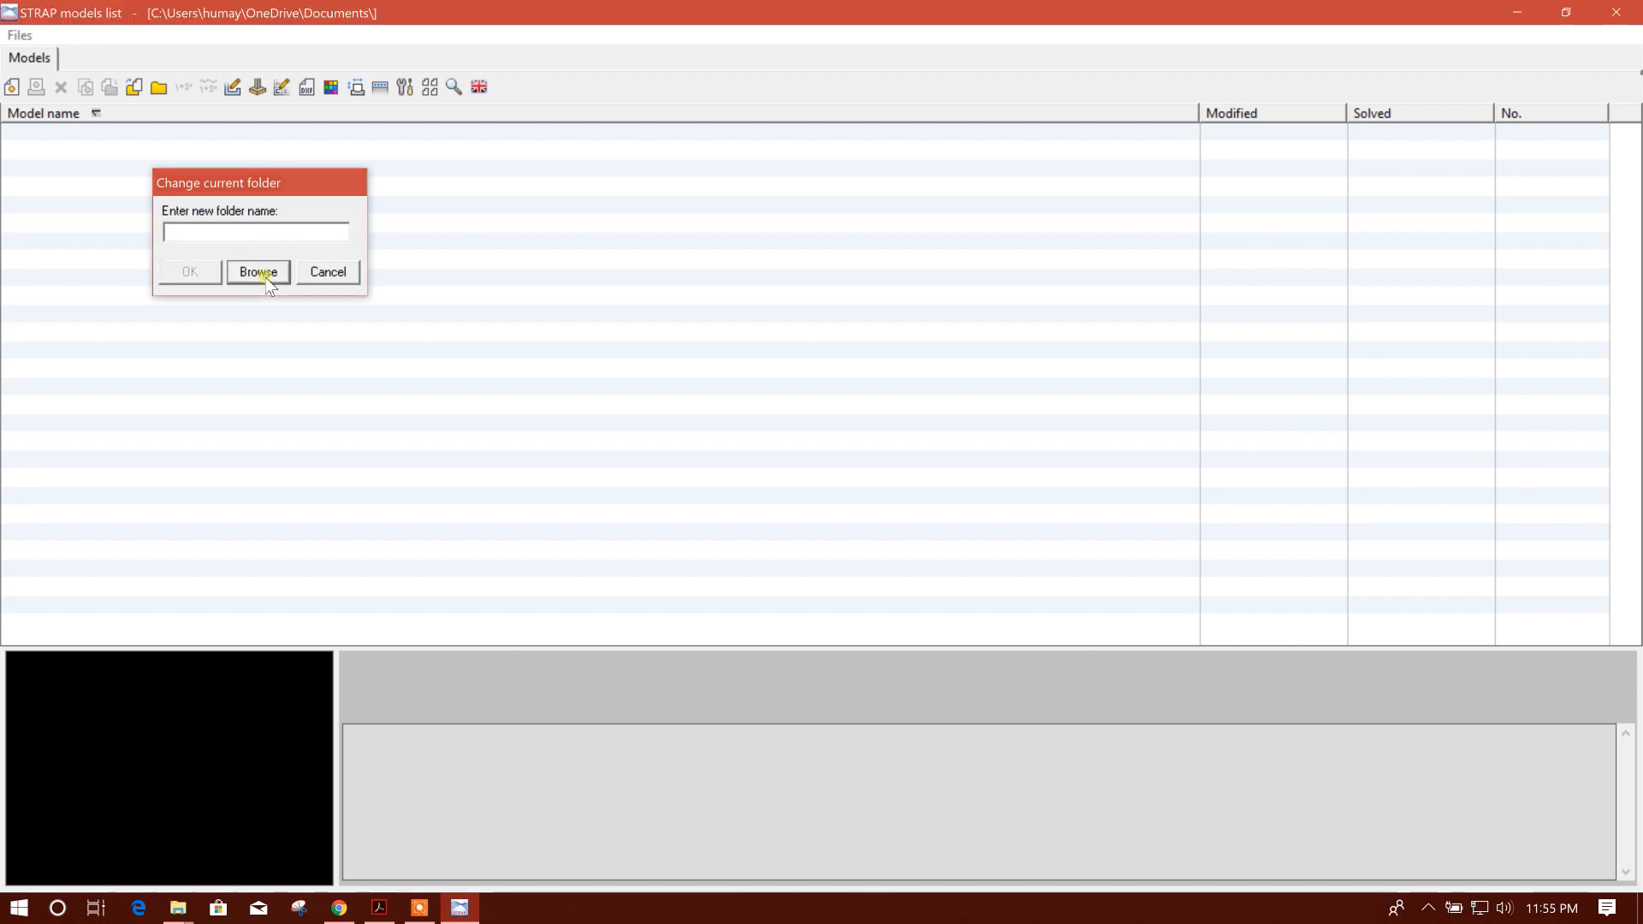
click(82, 306)
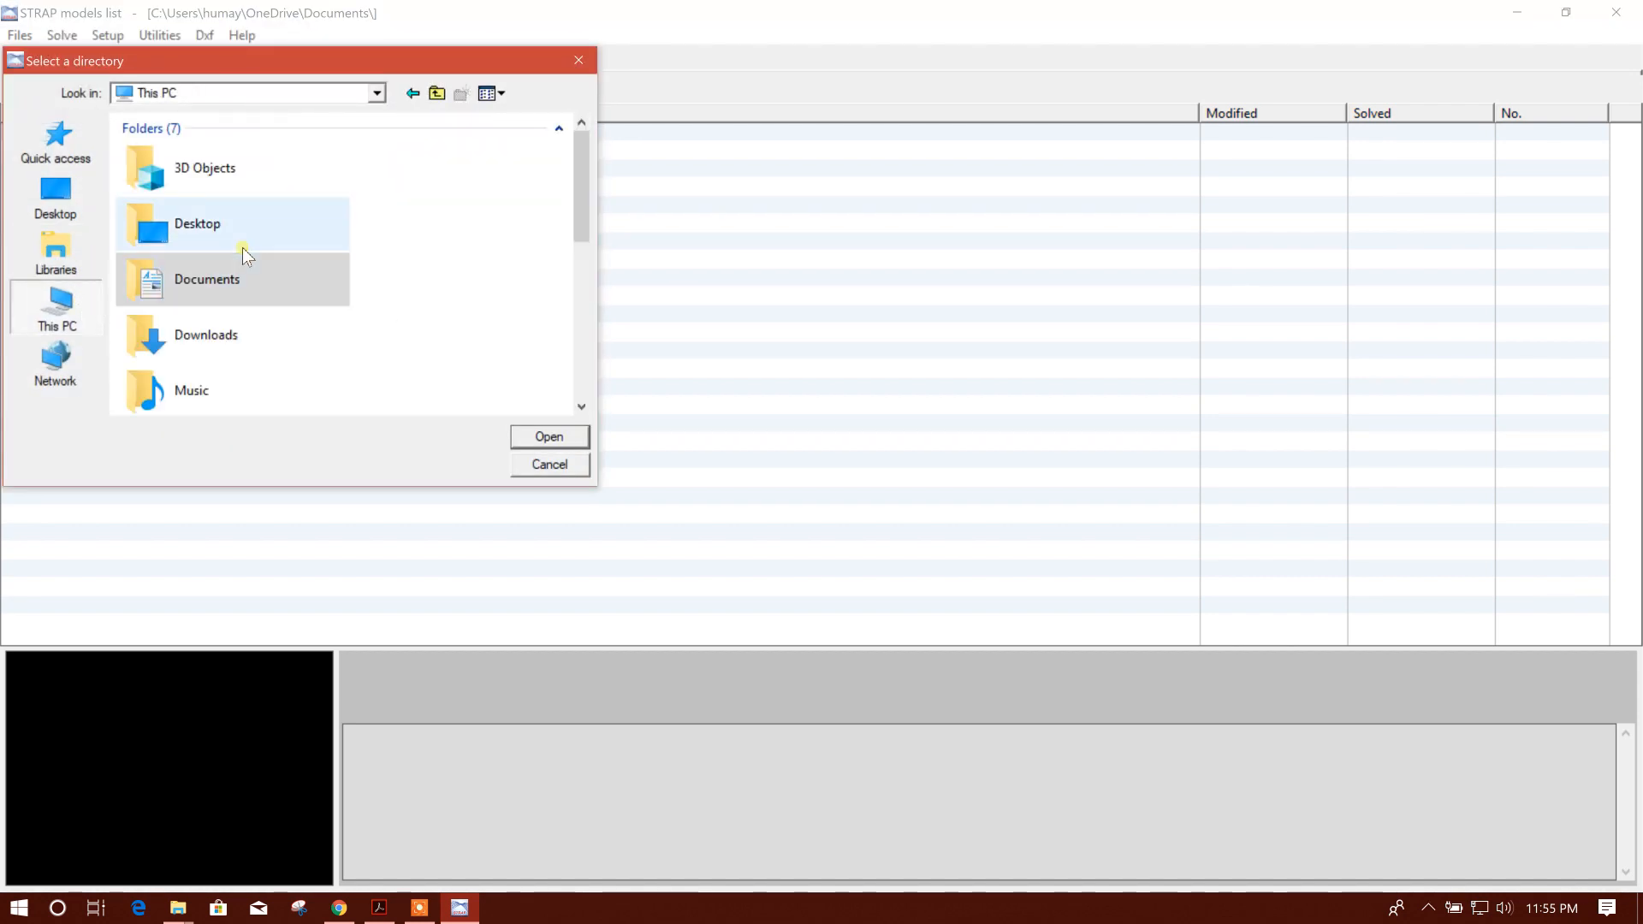
scroll(256, 274, down, 5)
double_click(255, 229)
scroll(255, 249, down, 1)
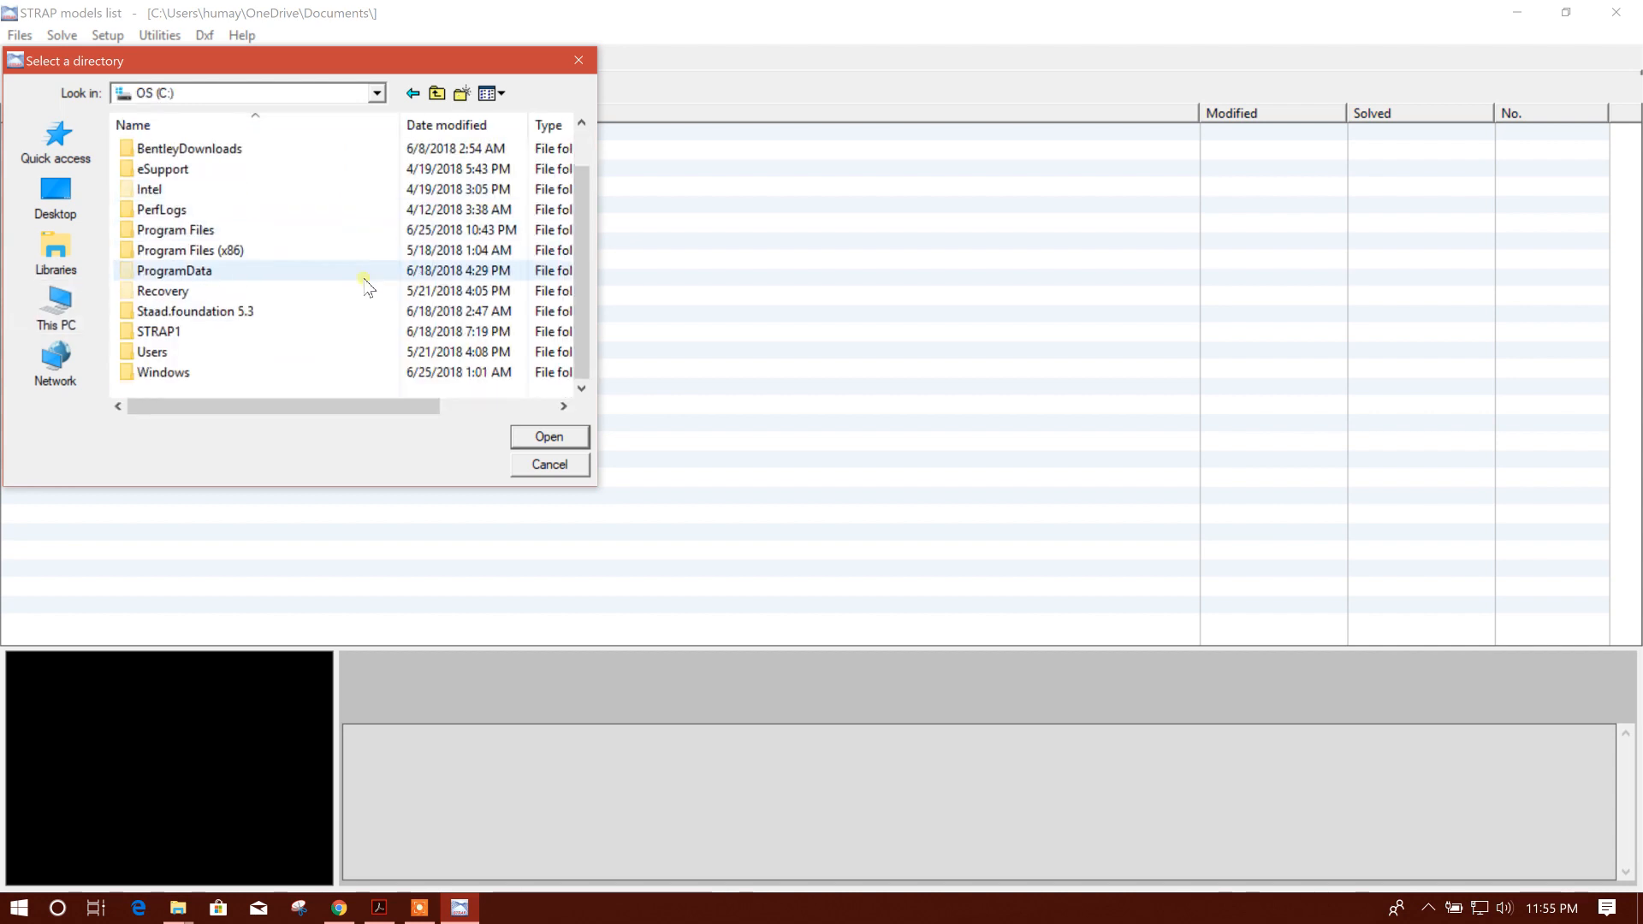
double_click(196, 325)
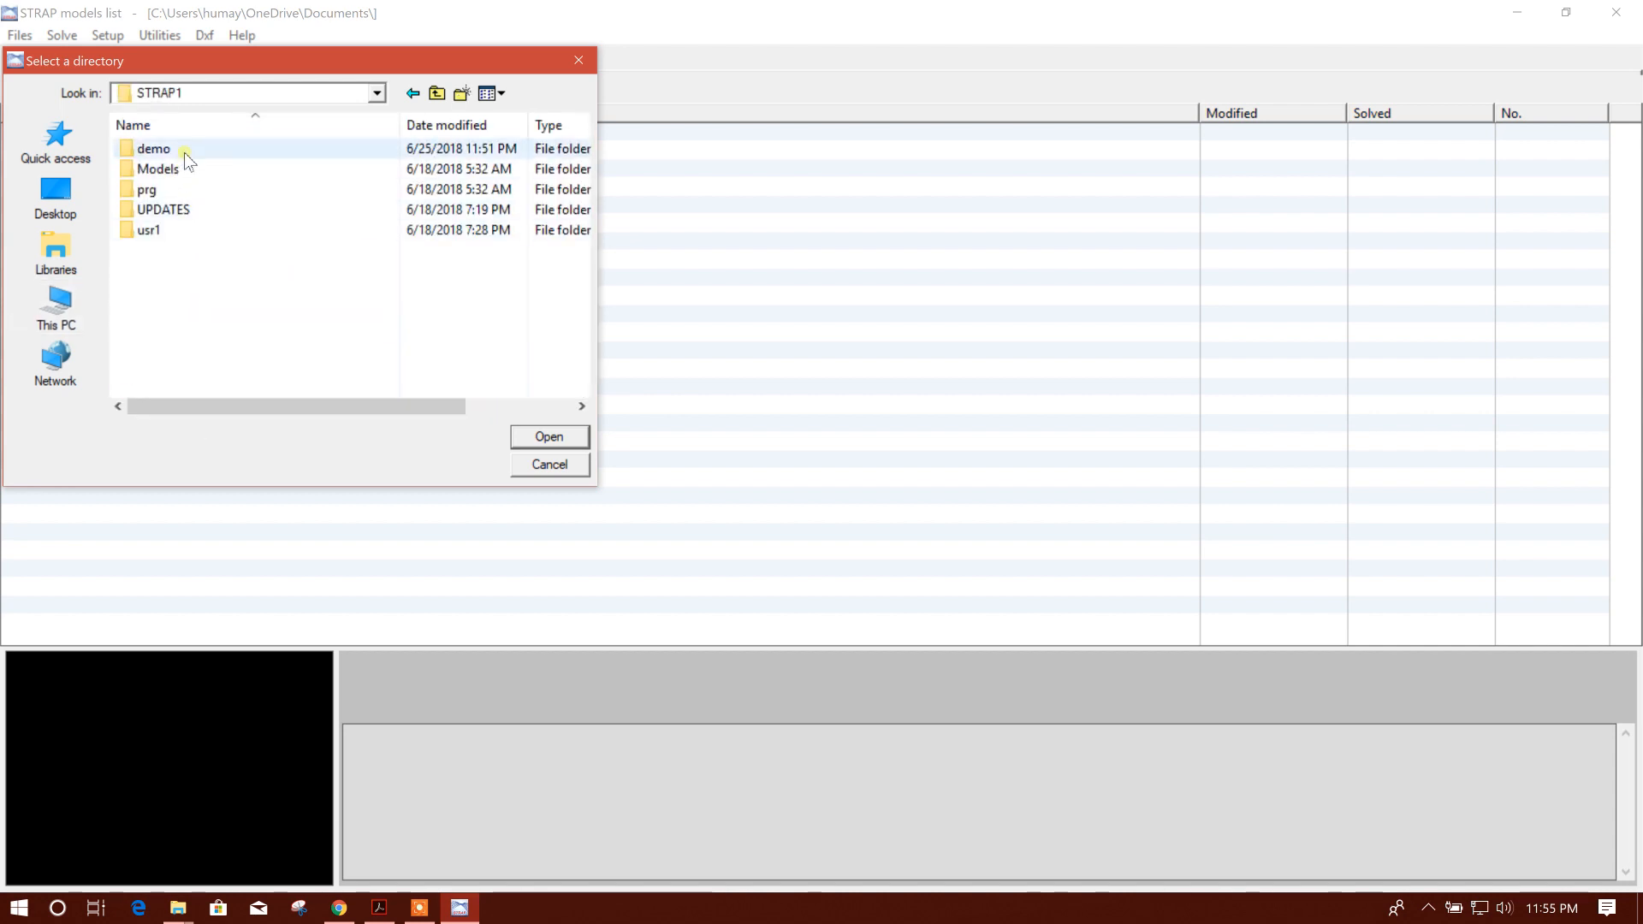
- Make the demo folder inside STRAP1 the current models folder
double_click(210, 176)
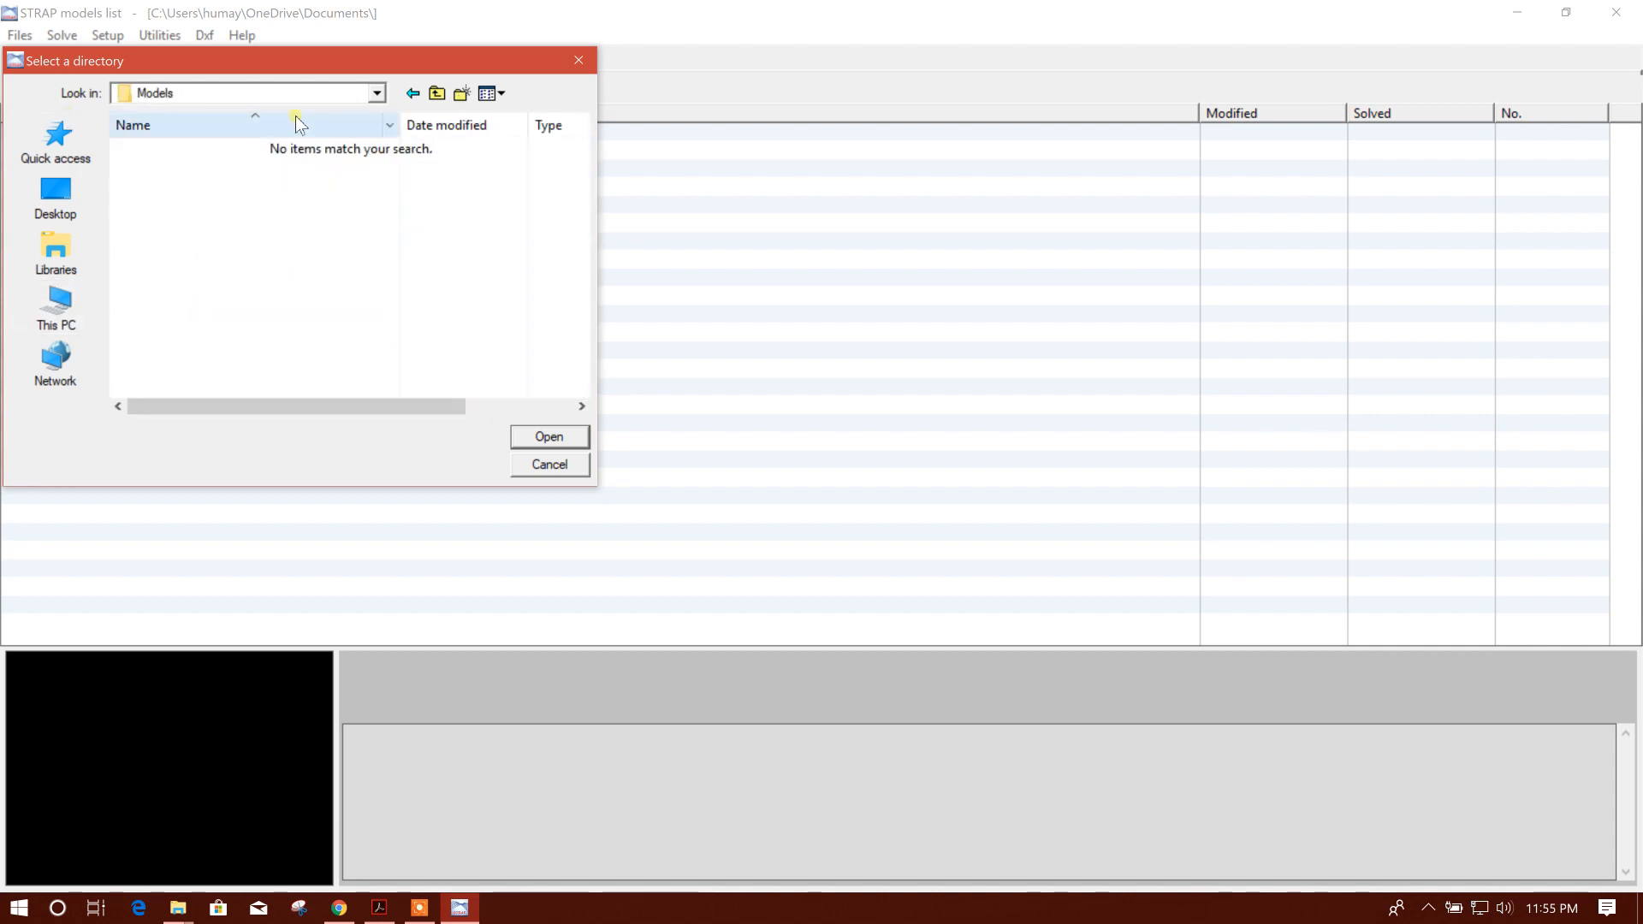
click(437, 92)
double_click(189, 151)
click(190, 153)
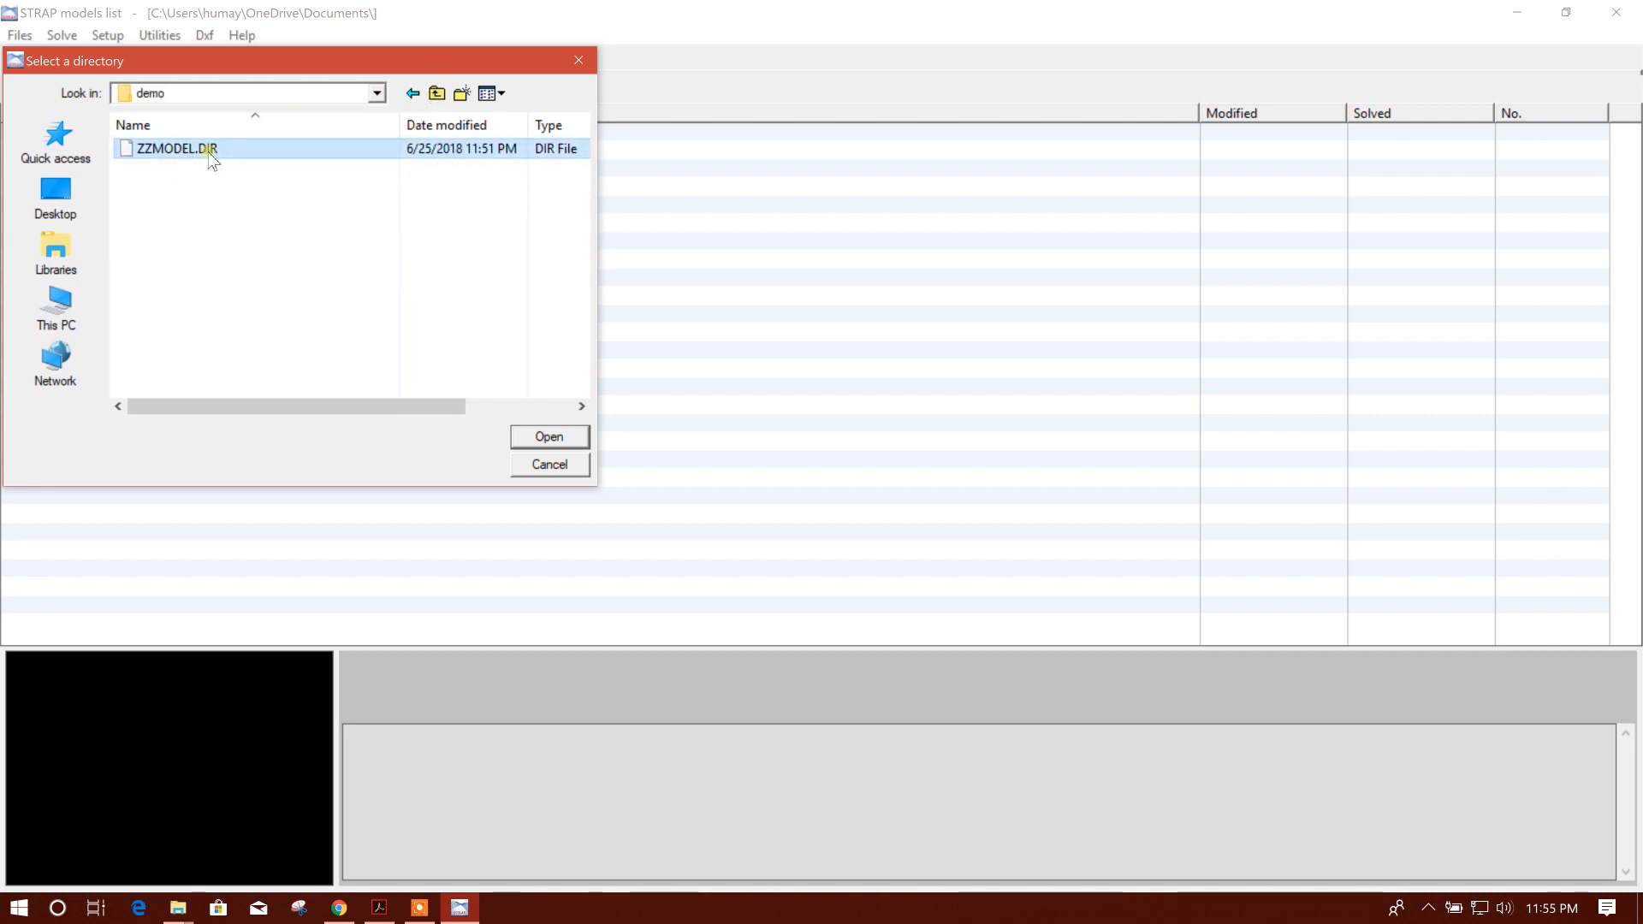
click(522, 432)
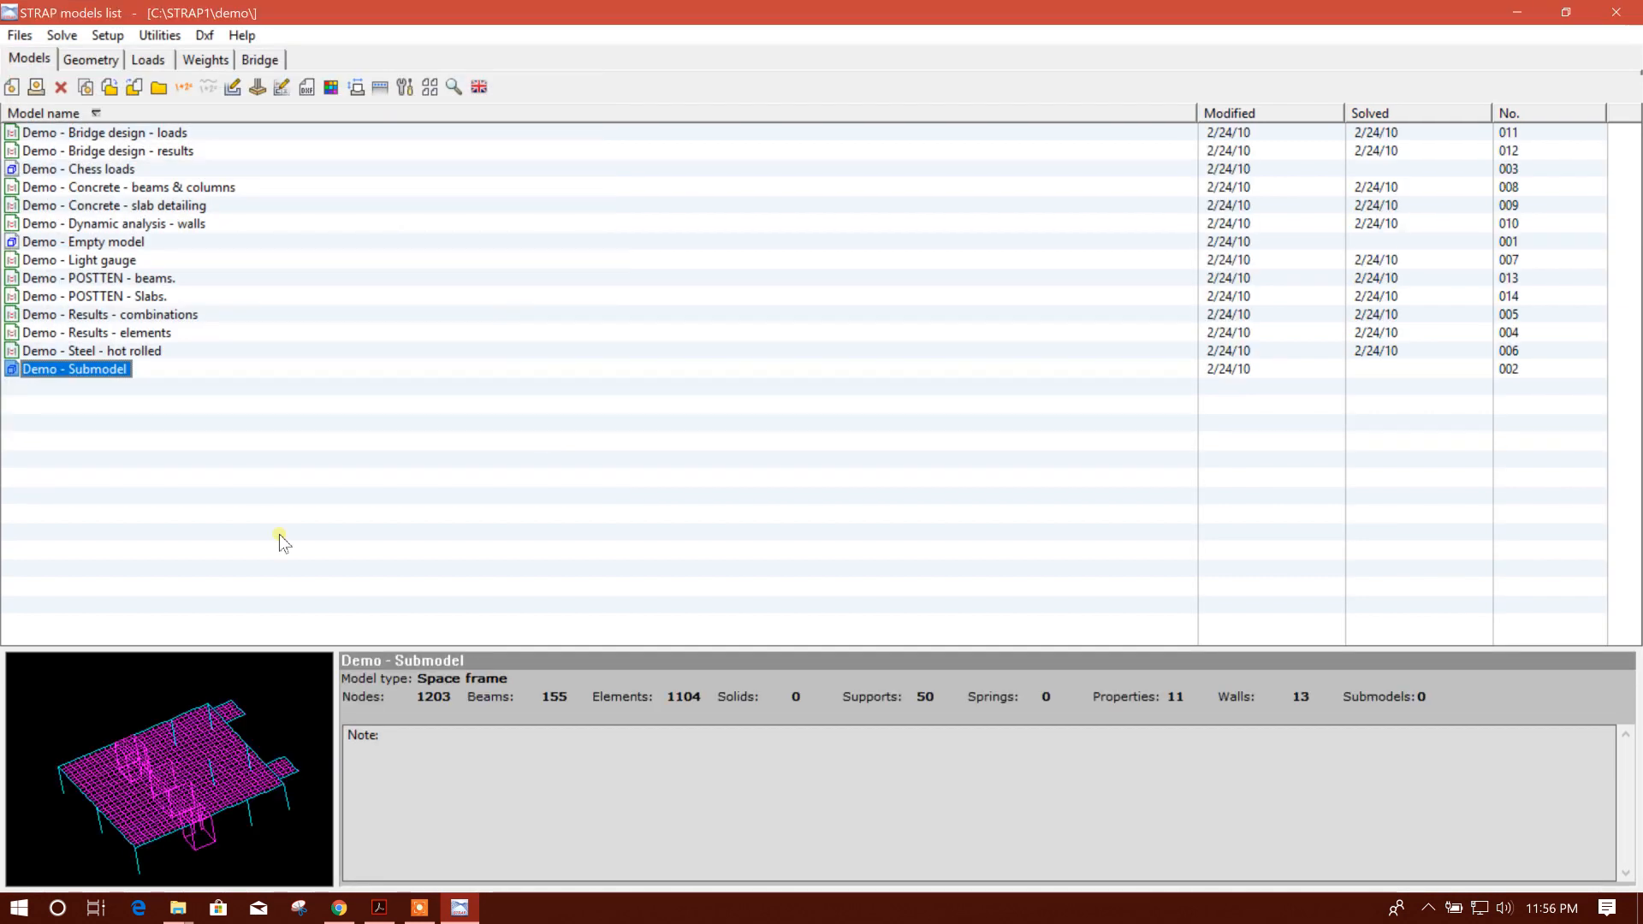
- Preview the demo models one after another, from Demo - Steel - hot rolled up to Demo - Bridge design - loads
click(120, 351)
click(137, 332)
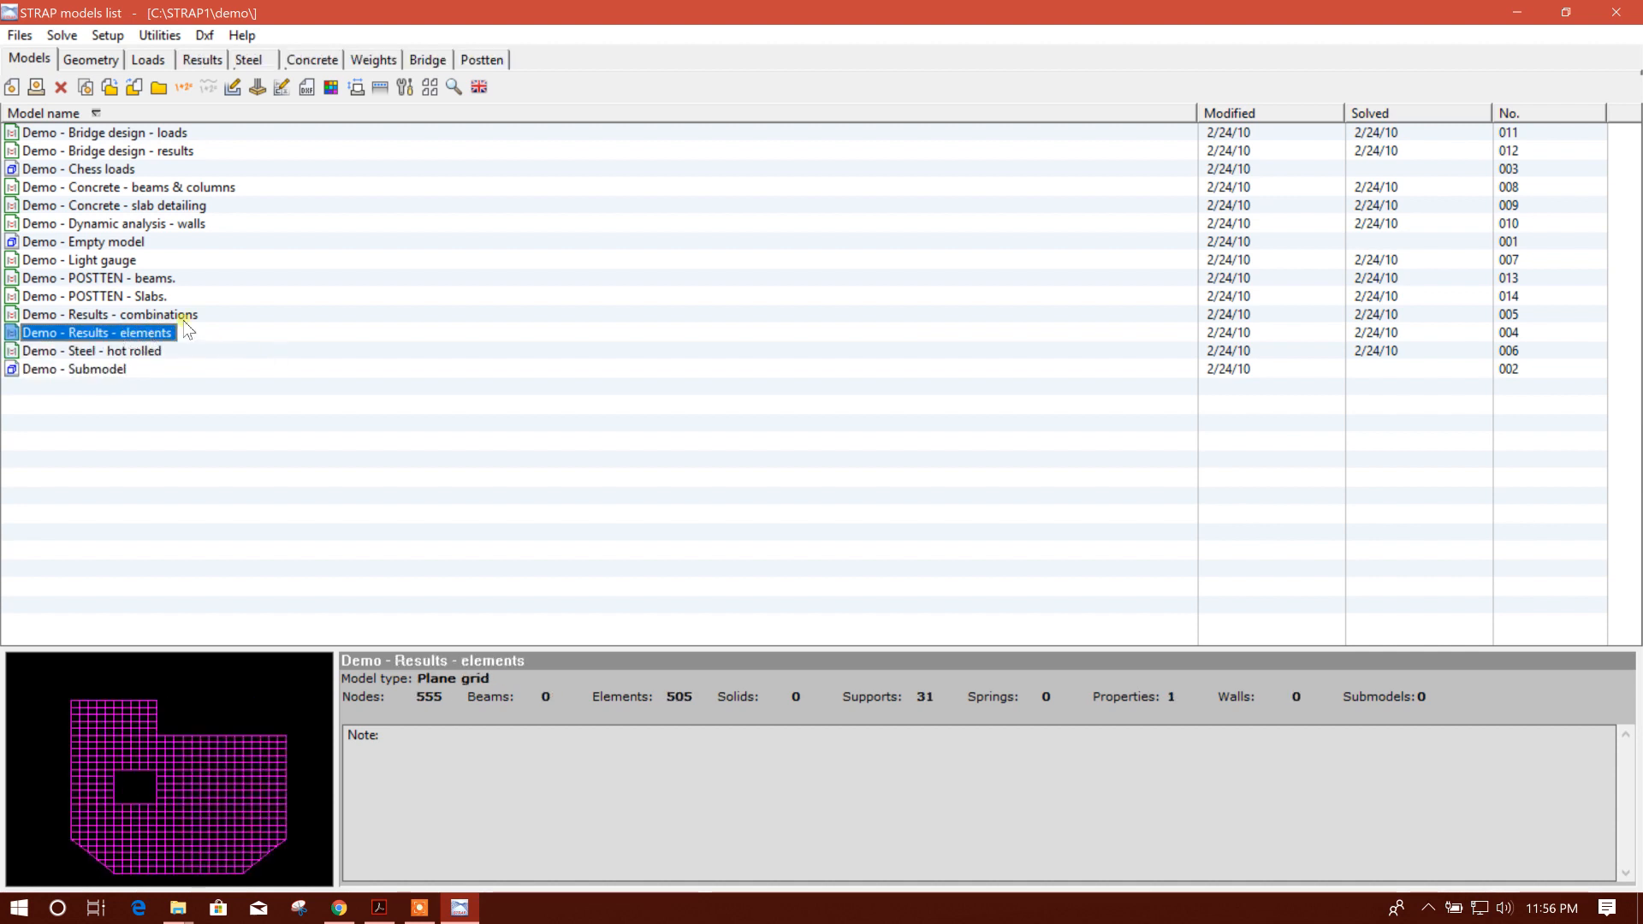
click(156, 315)
click(148, 298)
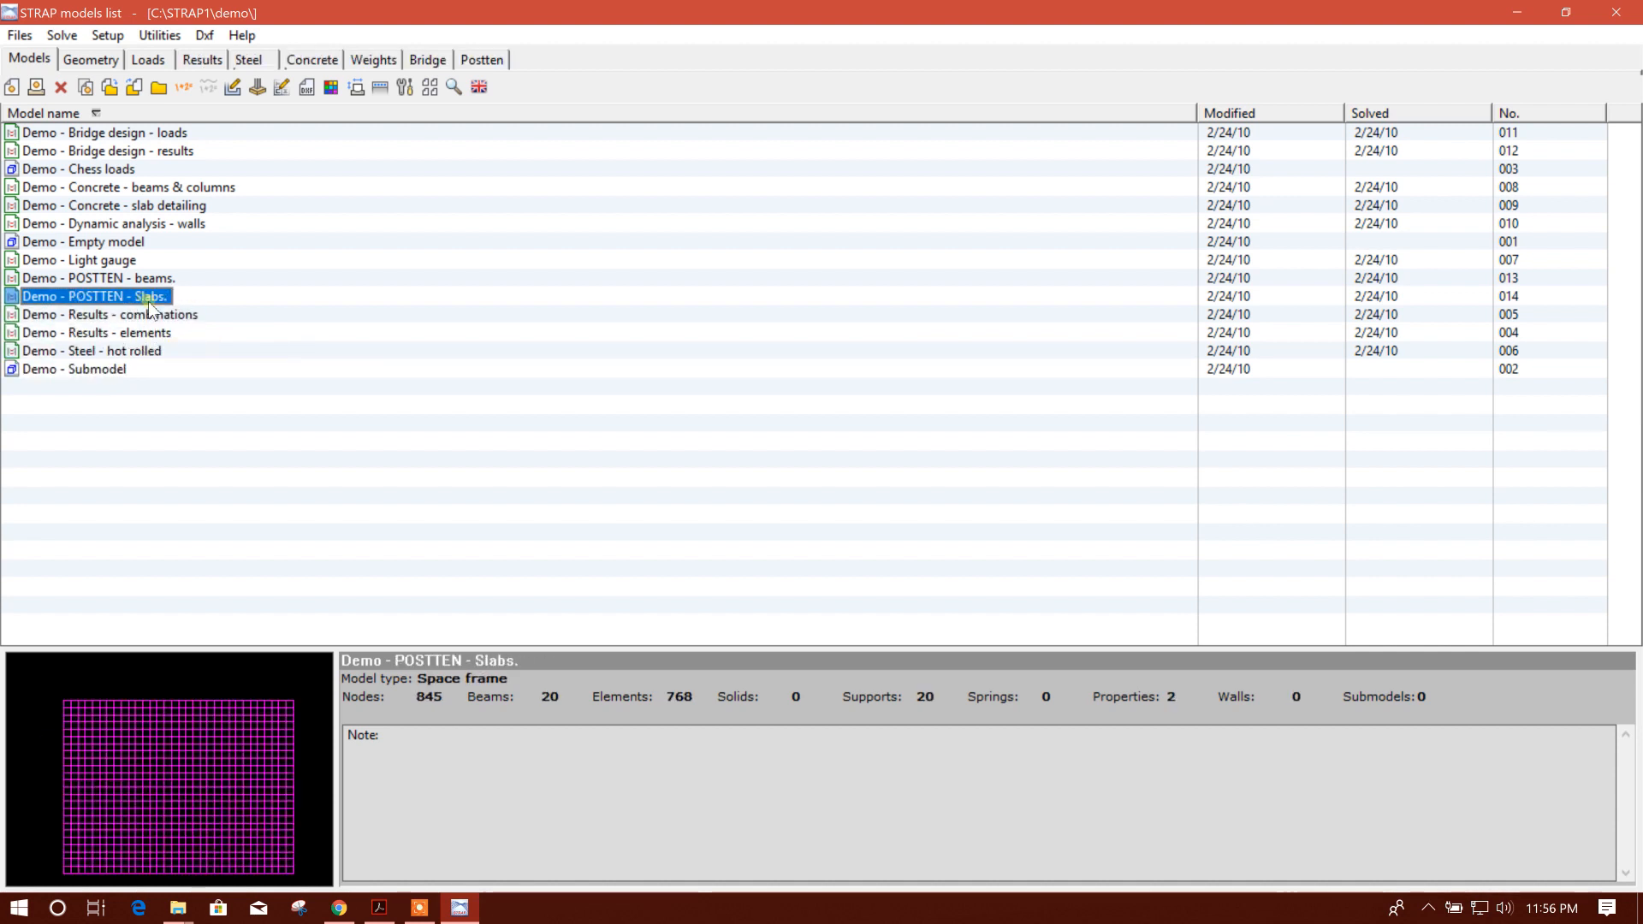
click(167, 279)
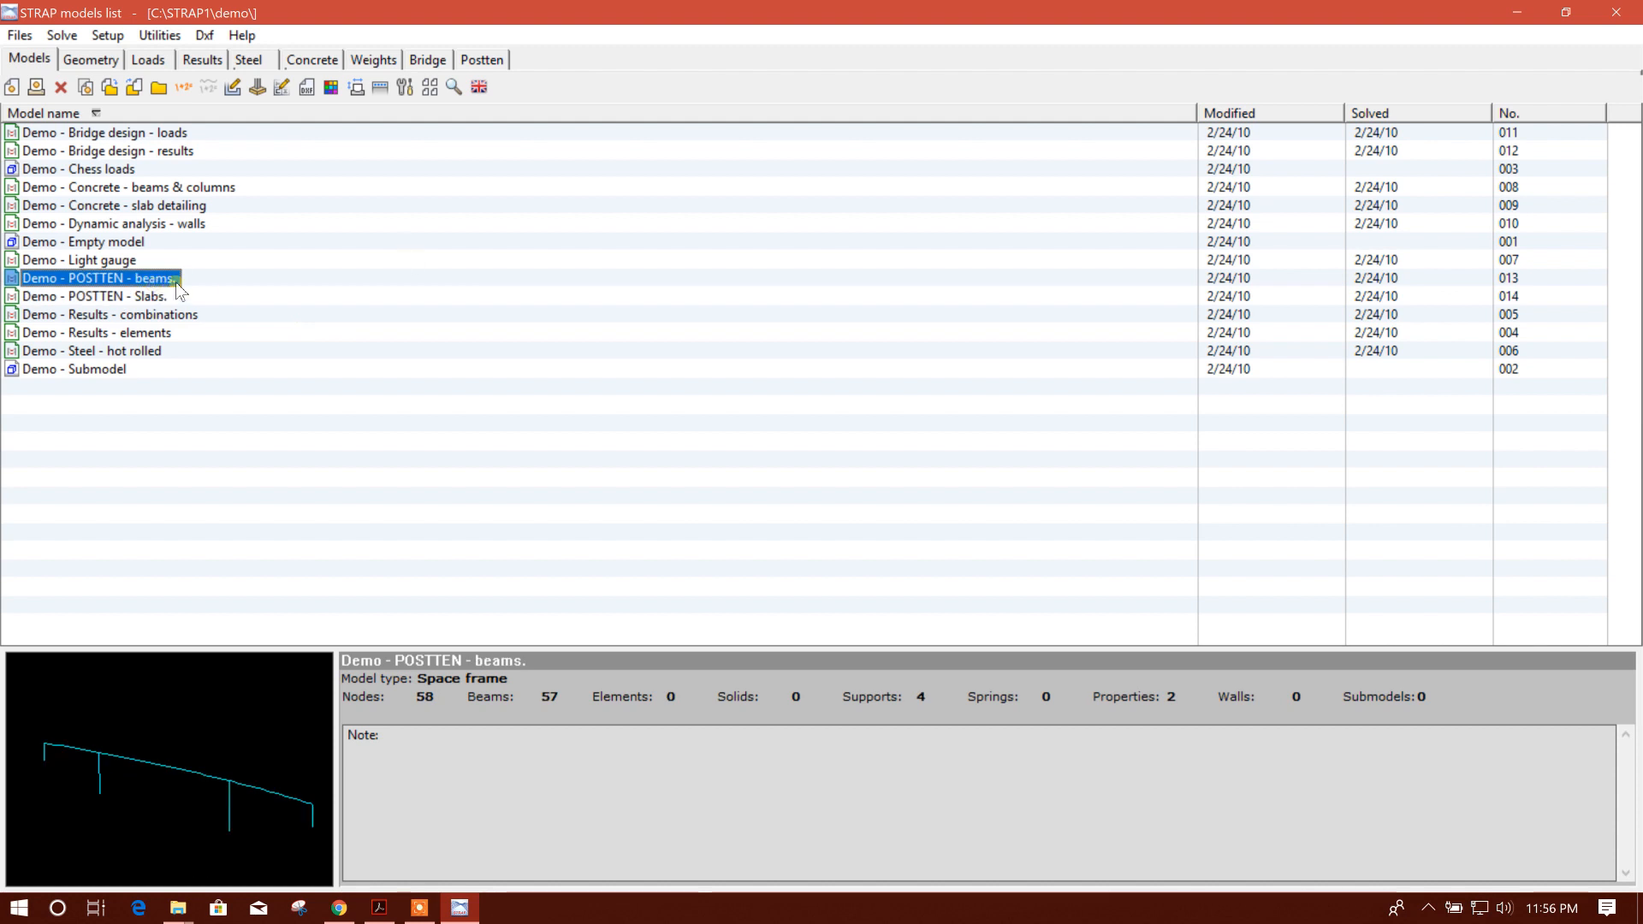
click(128, 261)
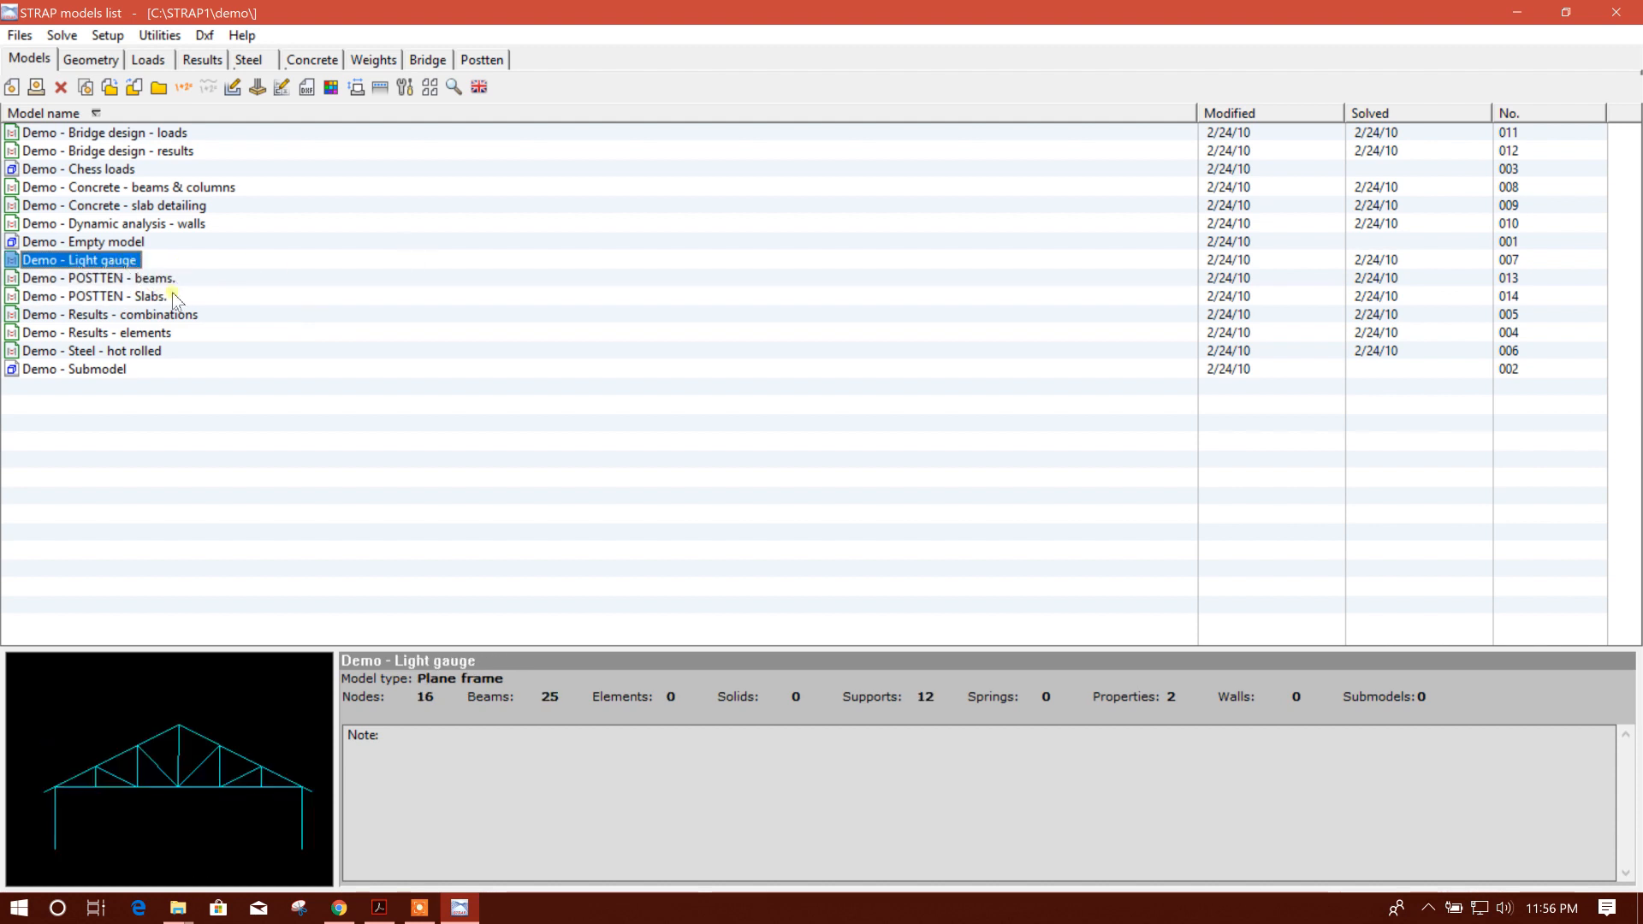
click(121, 243)
click(167, 224)
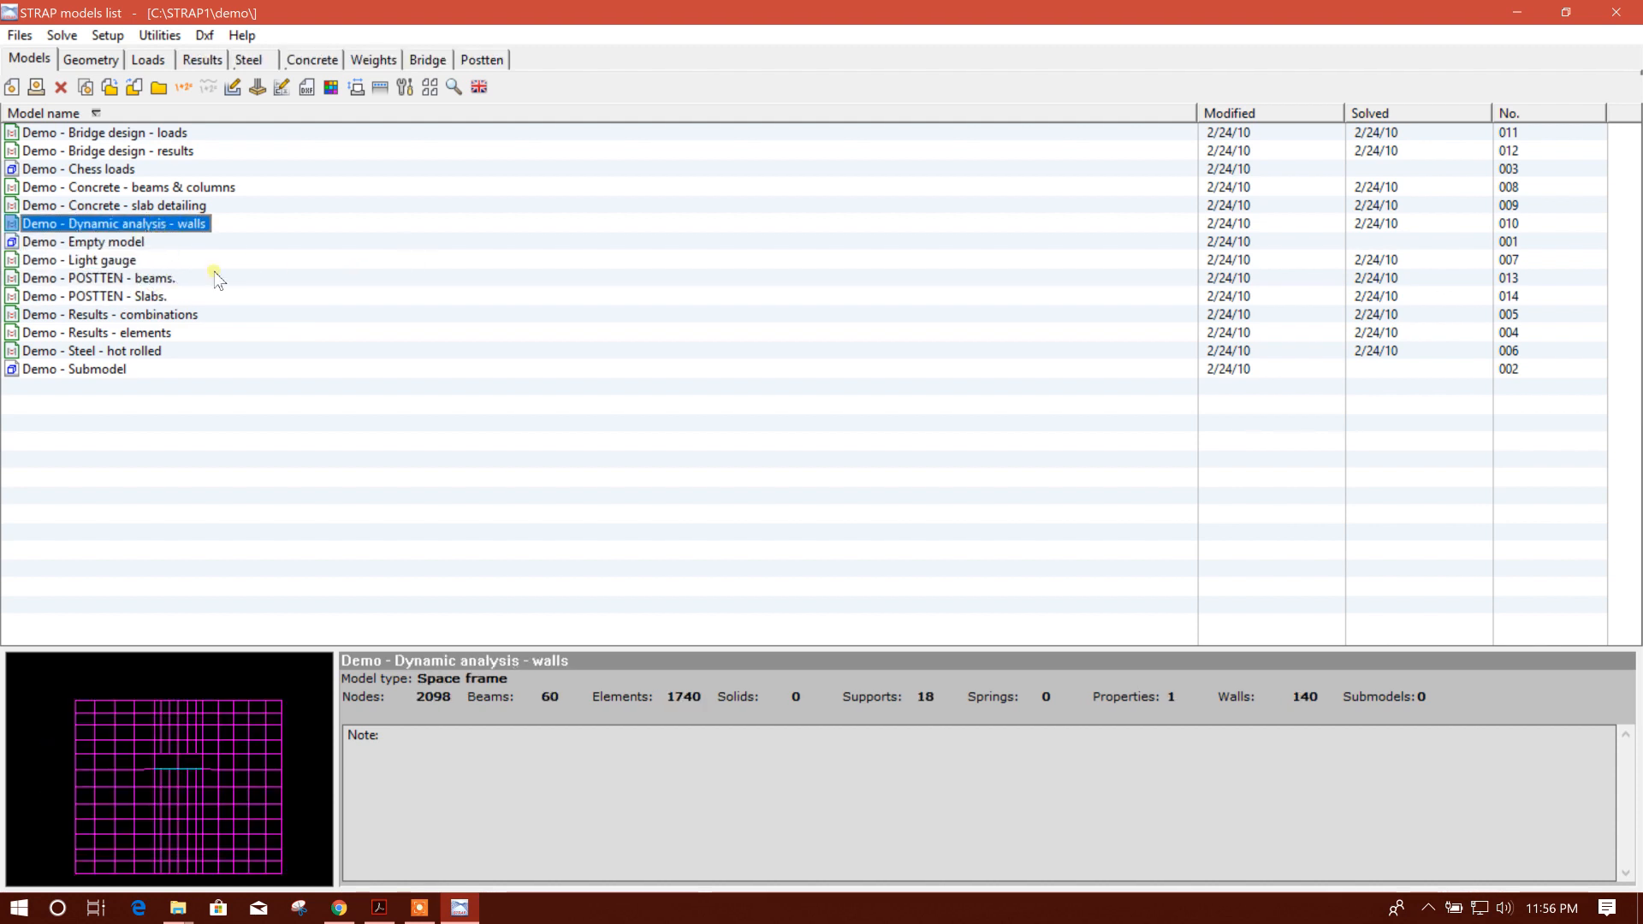
click(193, 206)
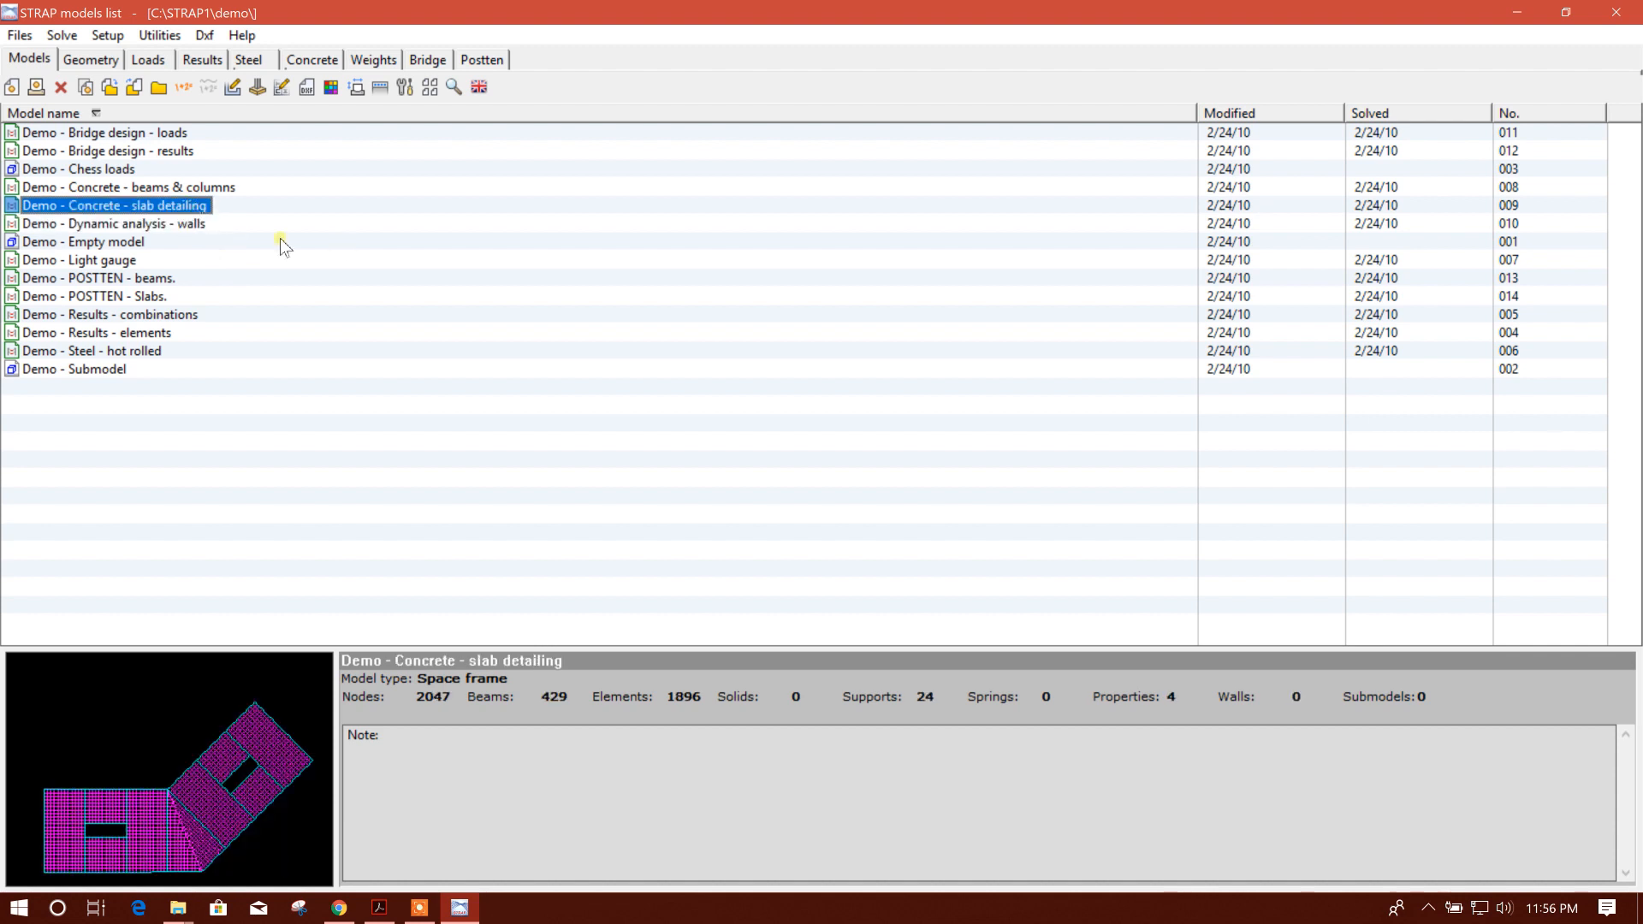
click(156, 189)
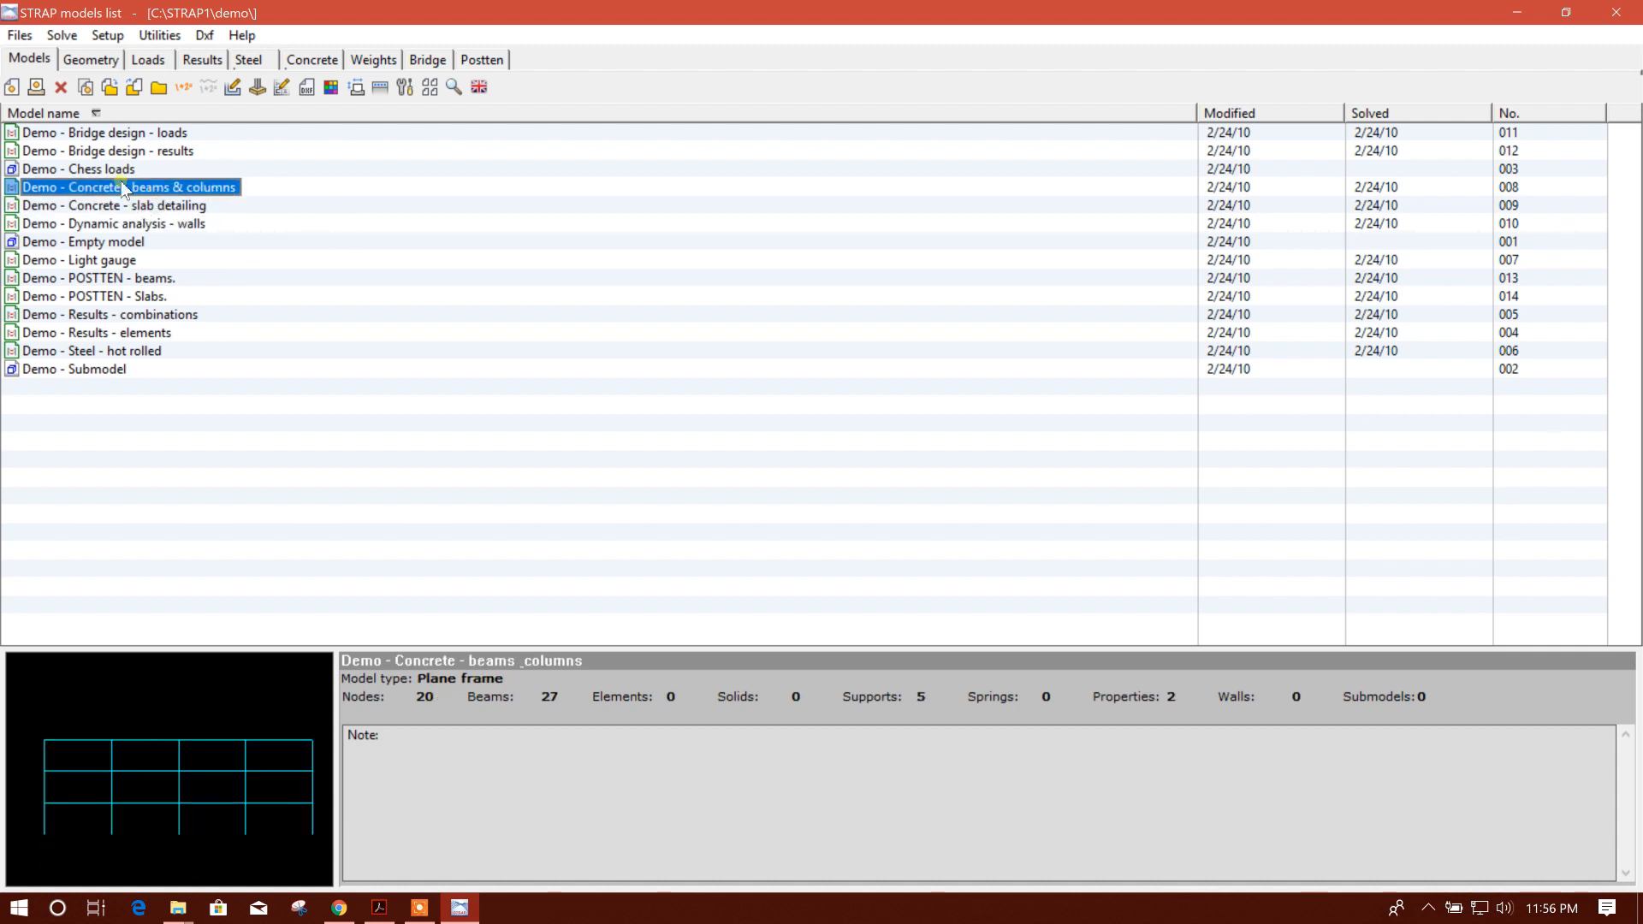
click(121, 169)
click(146, 153)
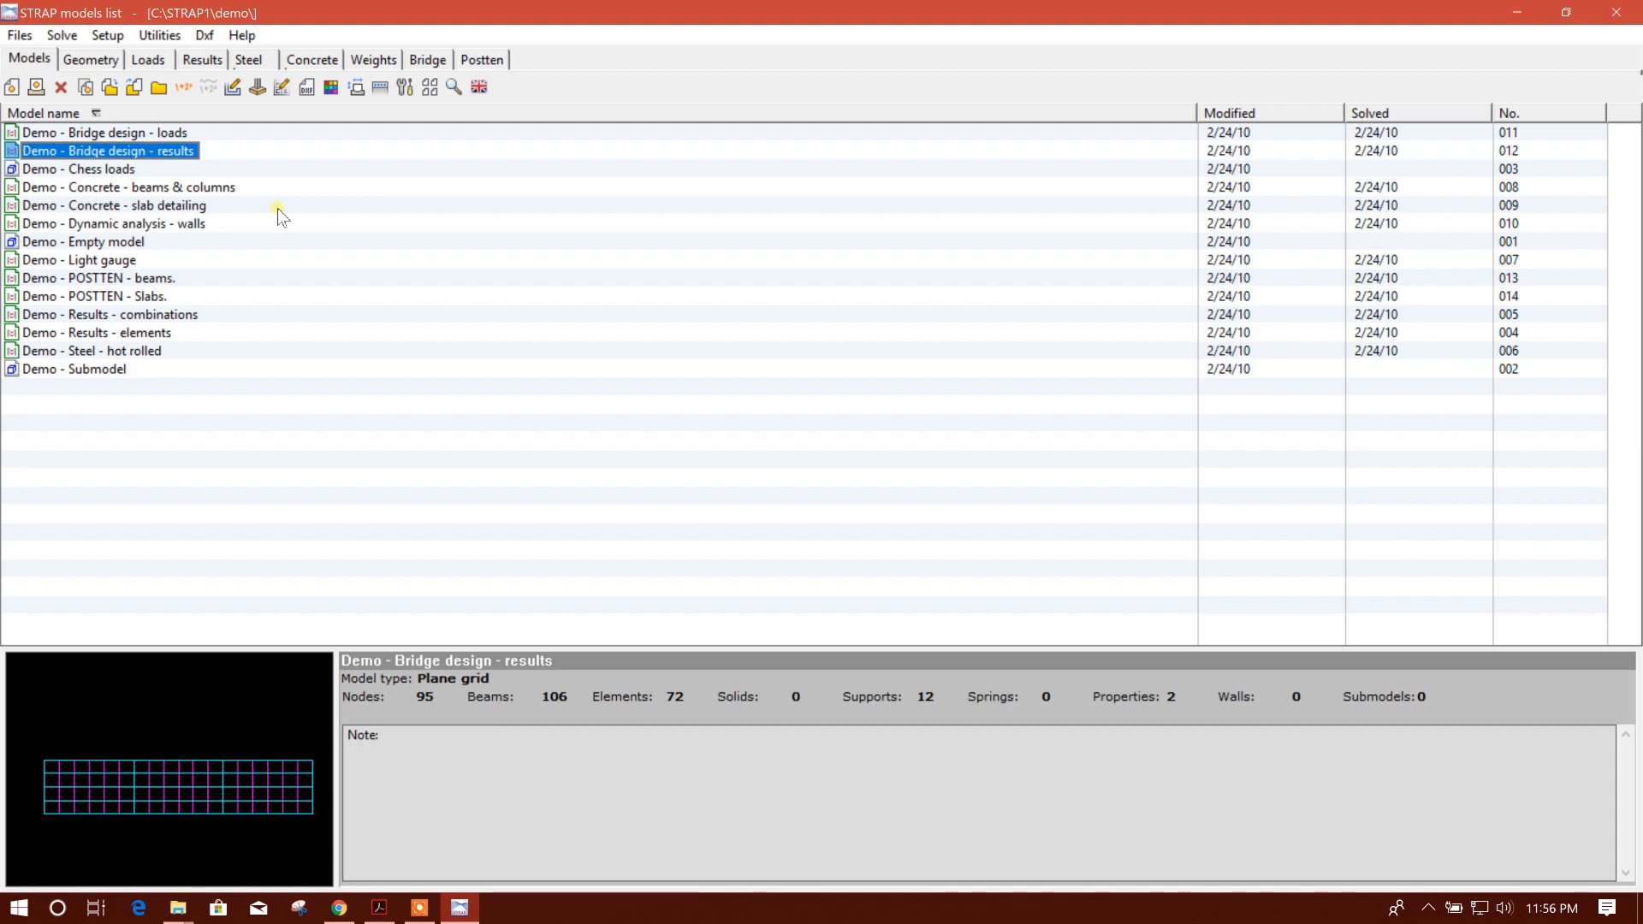
click(163, 134)
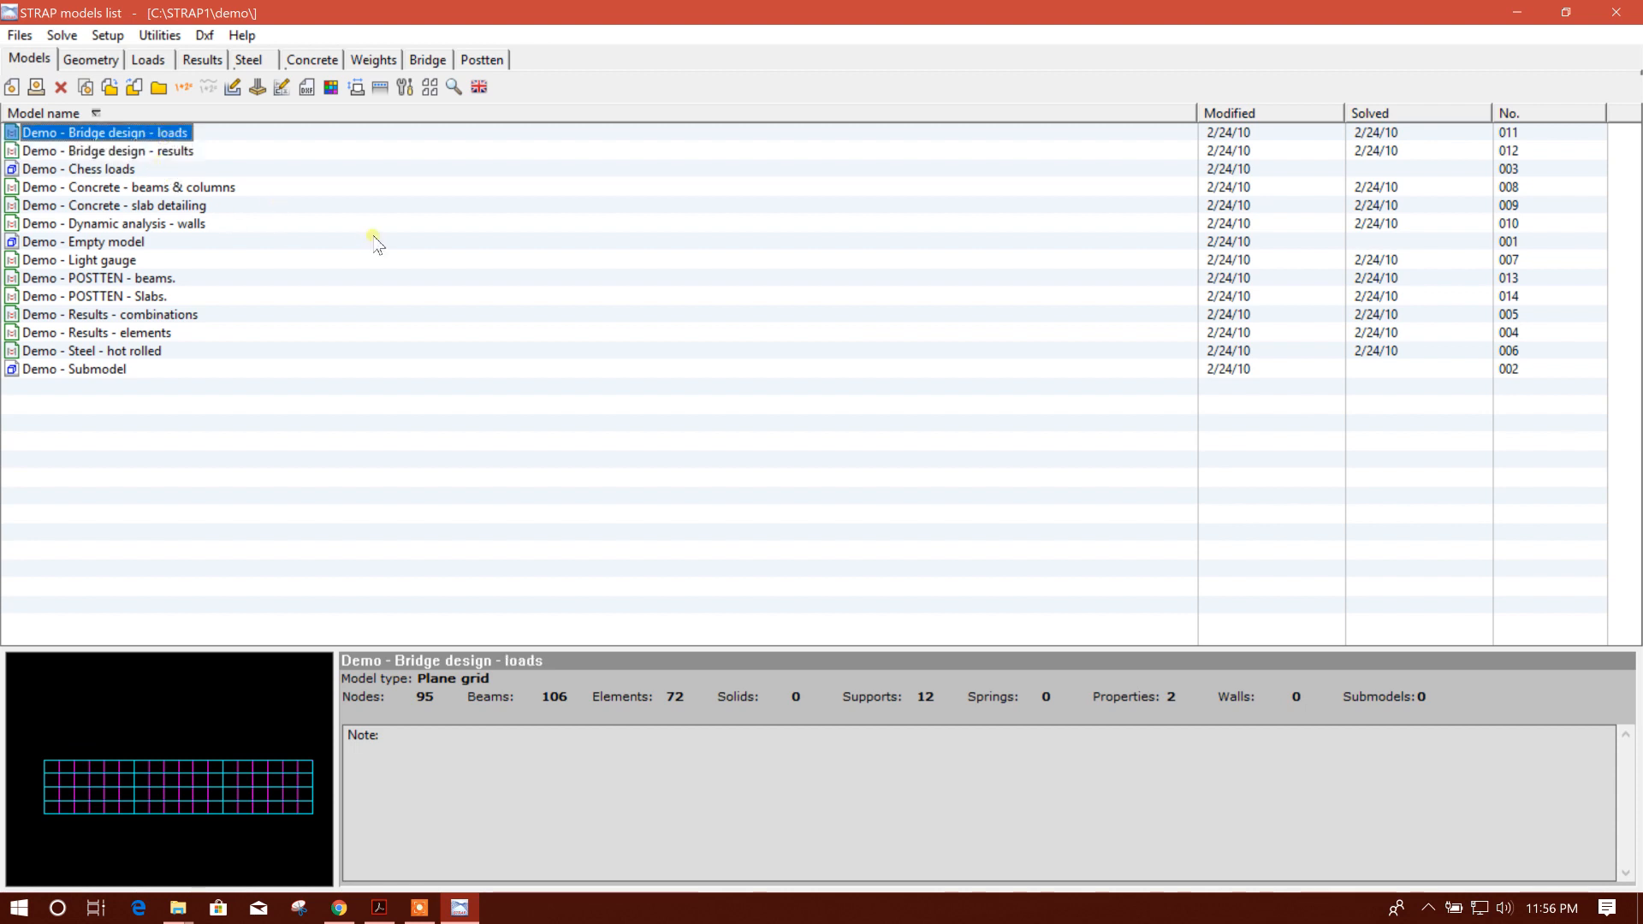
- Change the current models folder to D:\ATIR STRAP\TUTORIAL BY DECODE\STRAP FILES
click(159, 88)
click(257, 273)
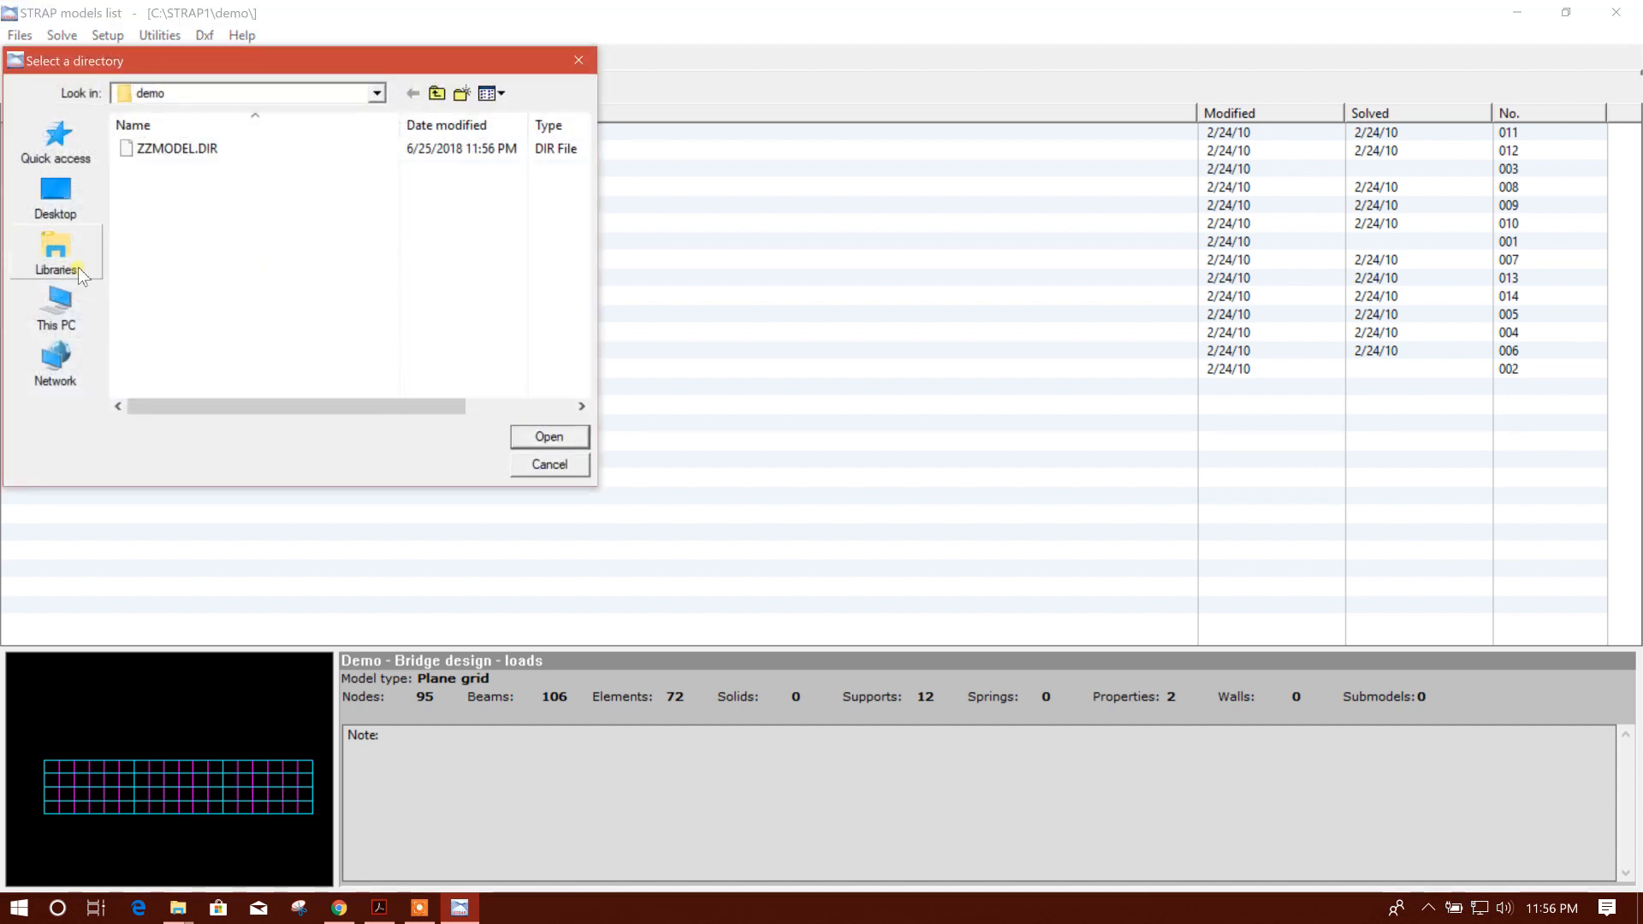
click(73, 301)
scroll(269, 291, down, 3)
double_click(253, 310)
double_click(163, 129)
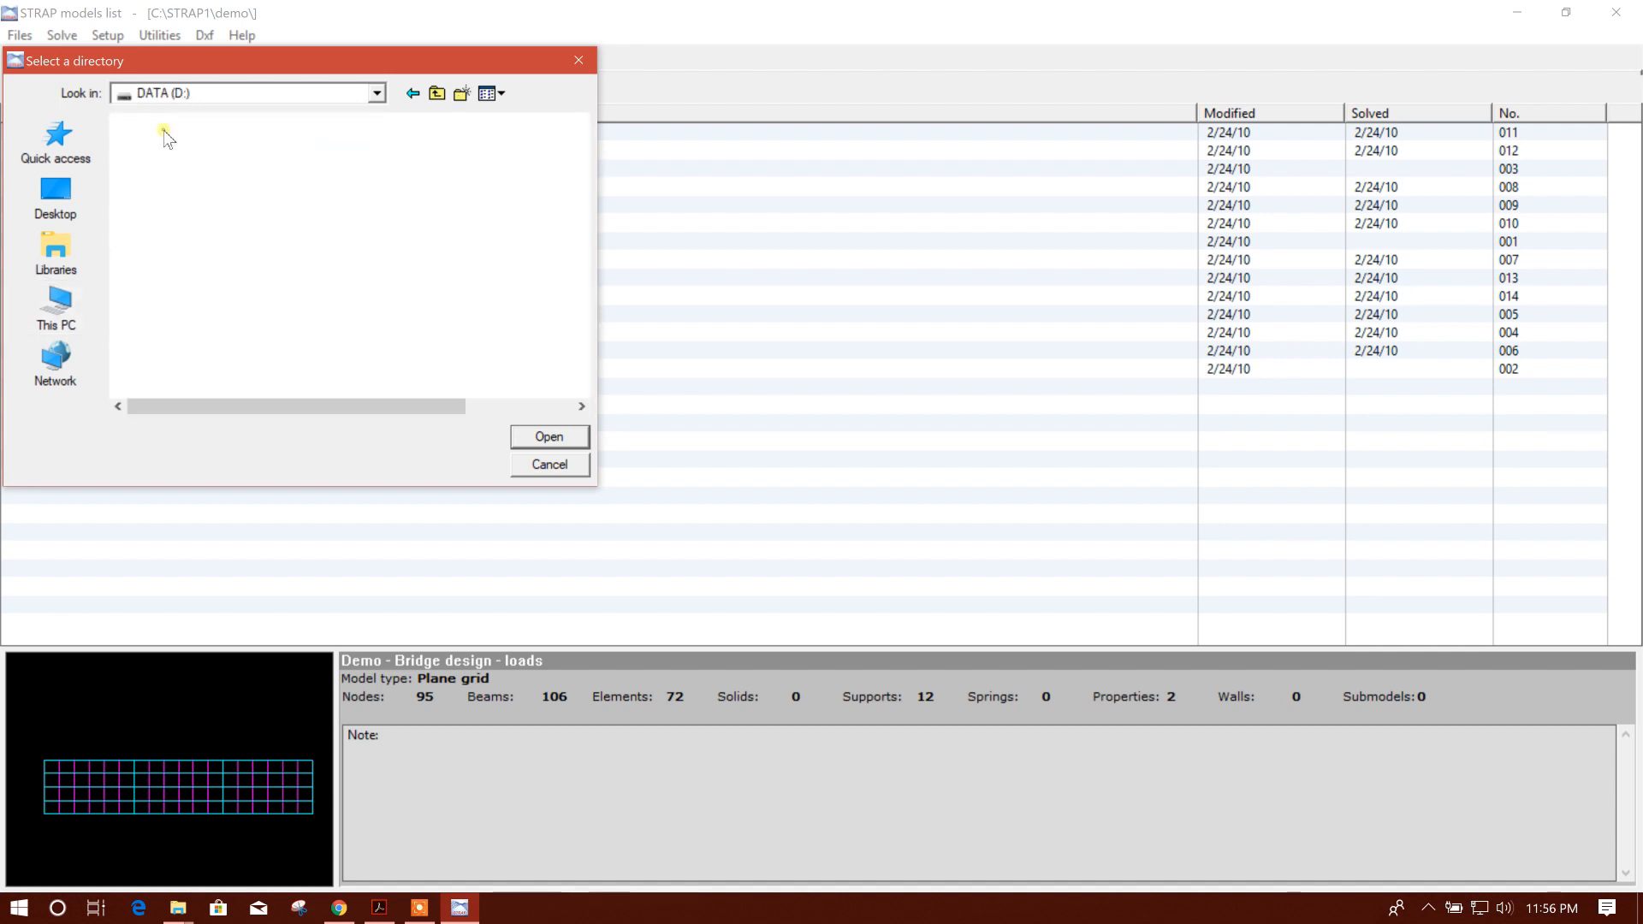
double_click(234, 170)
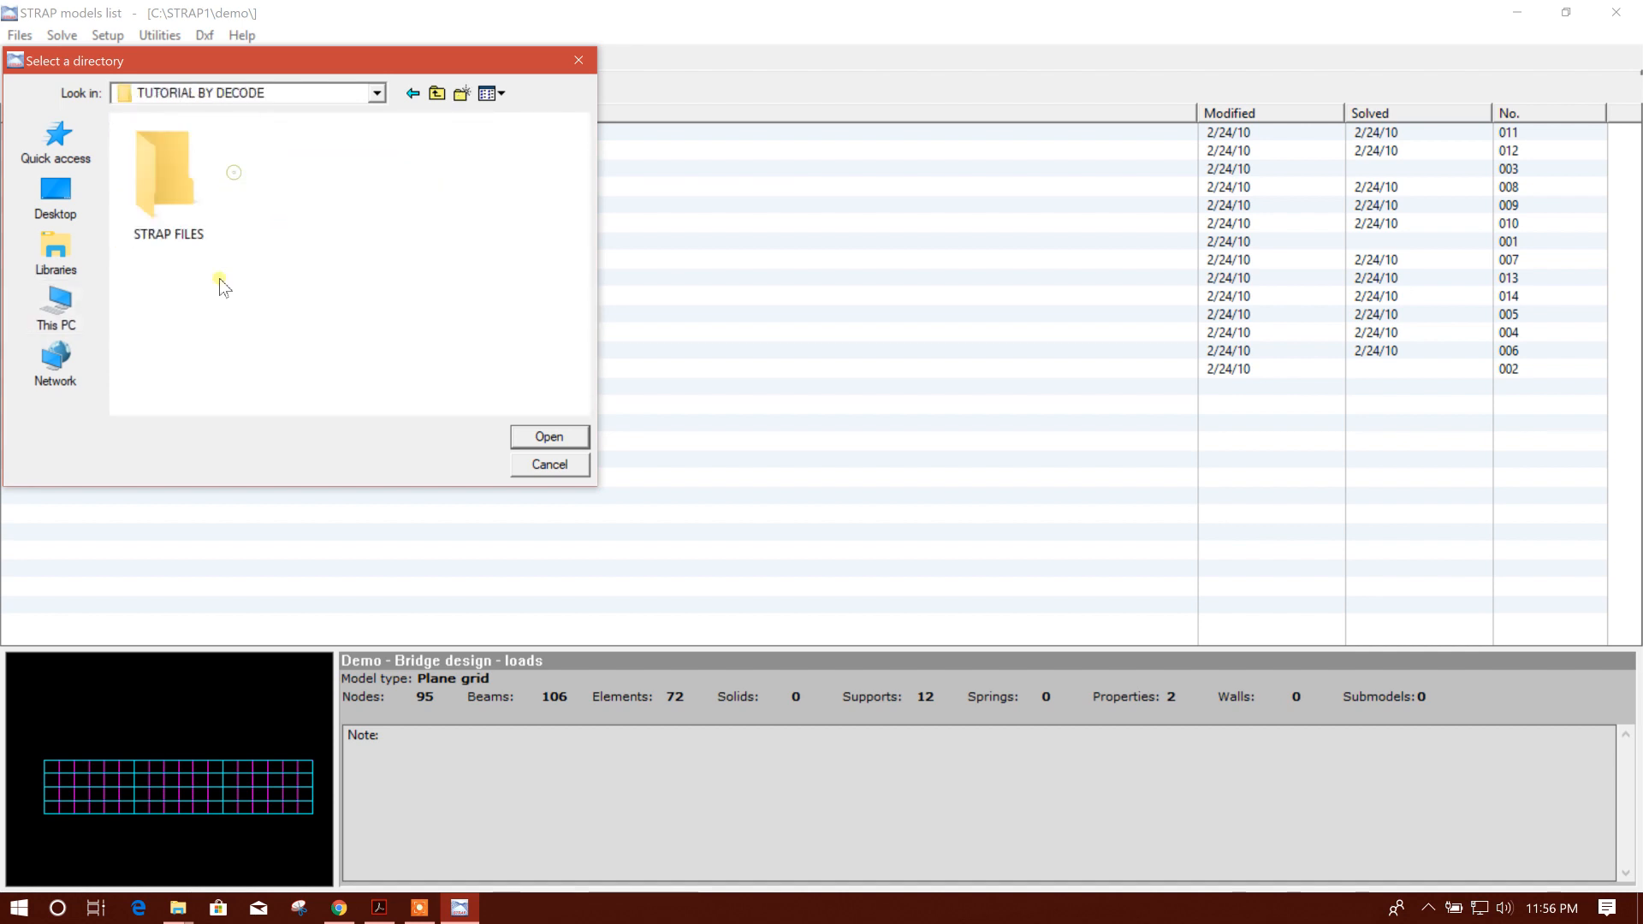
double_click(168, 192)
click(437, 92)
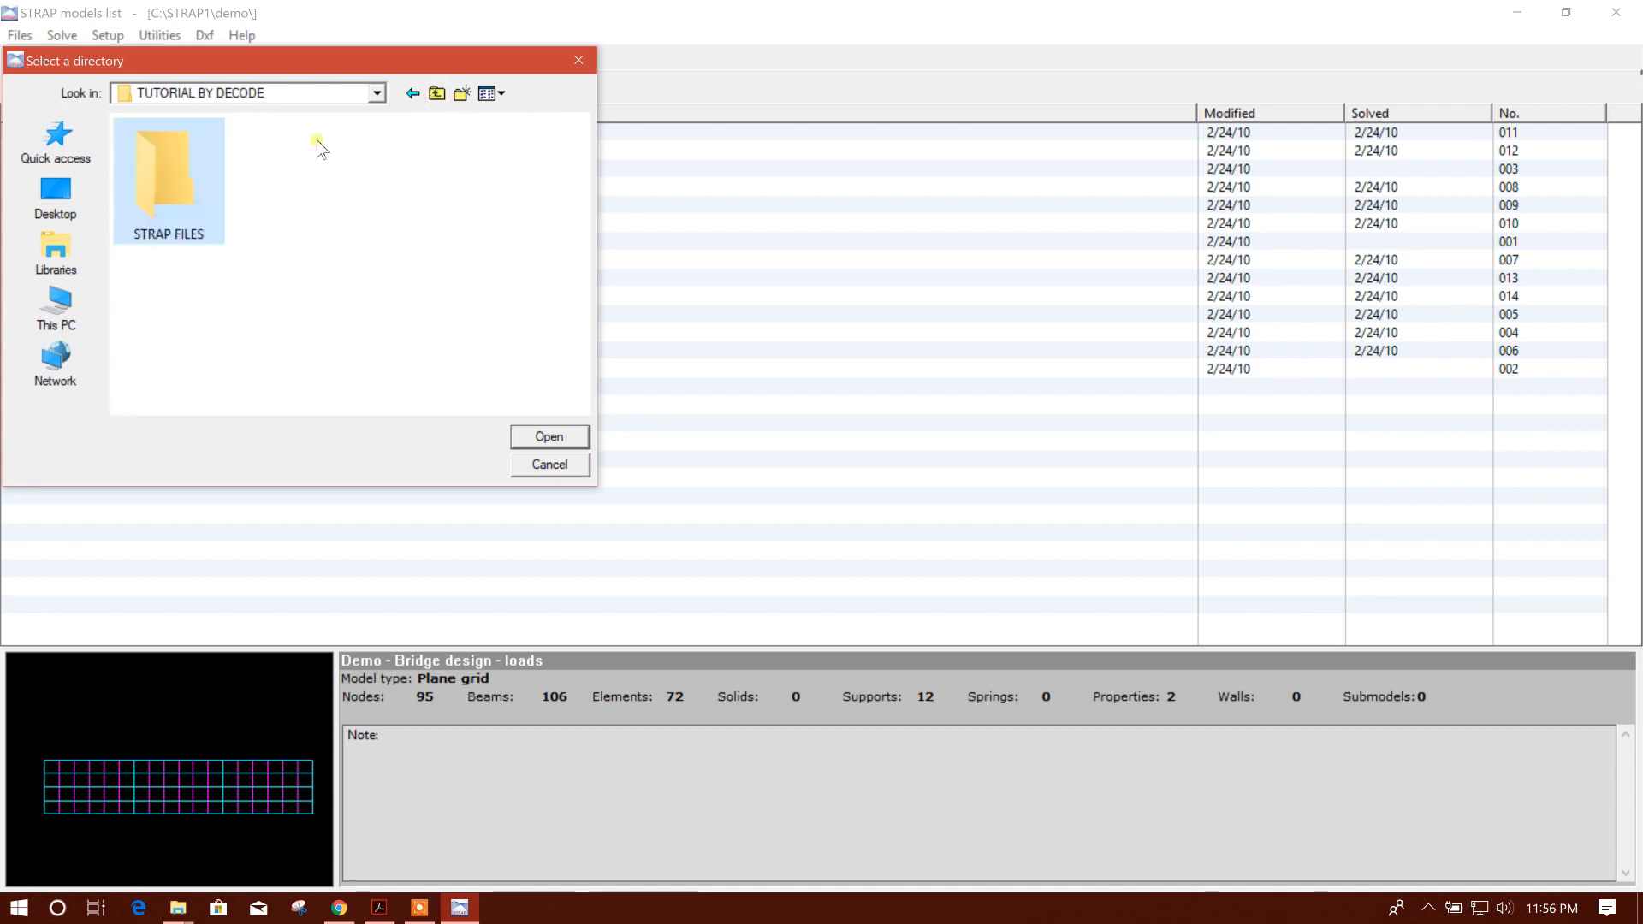
click(552, 437)
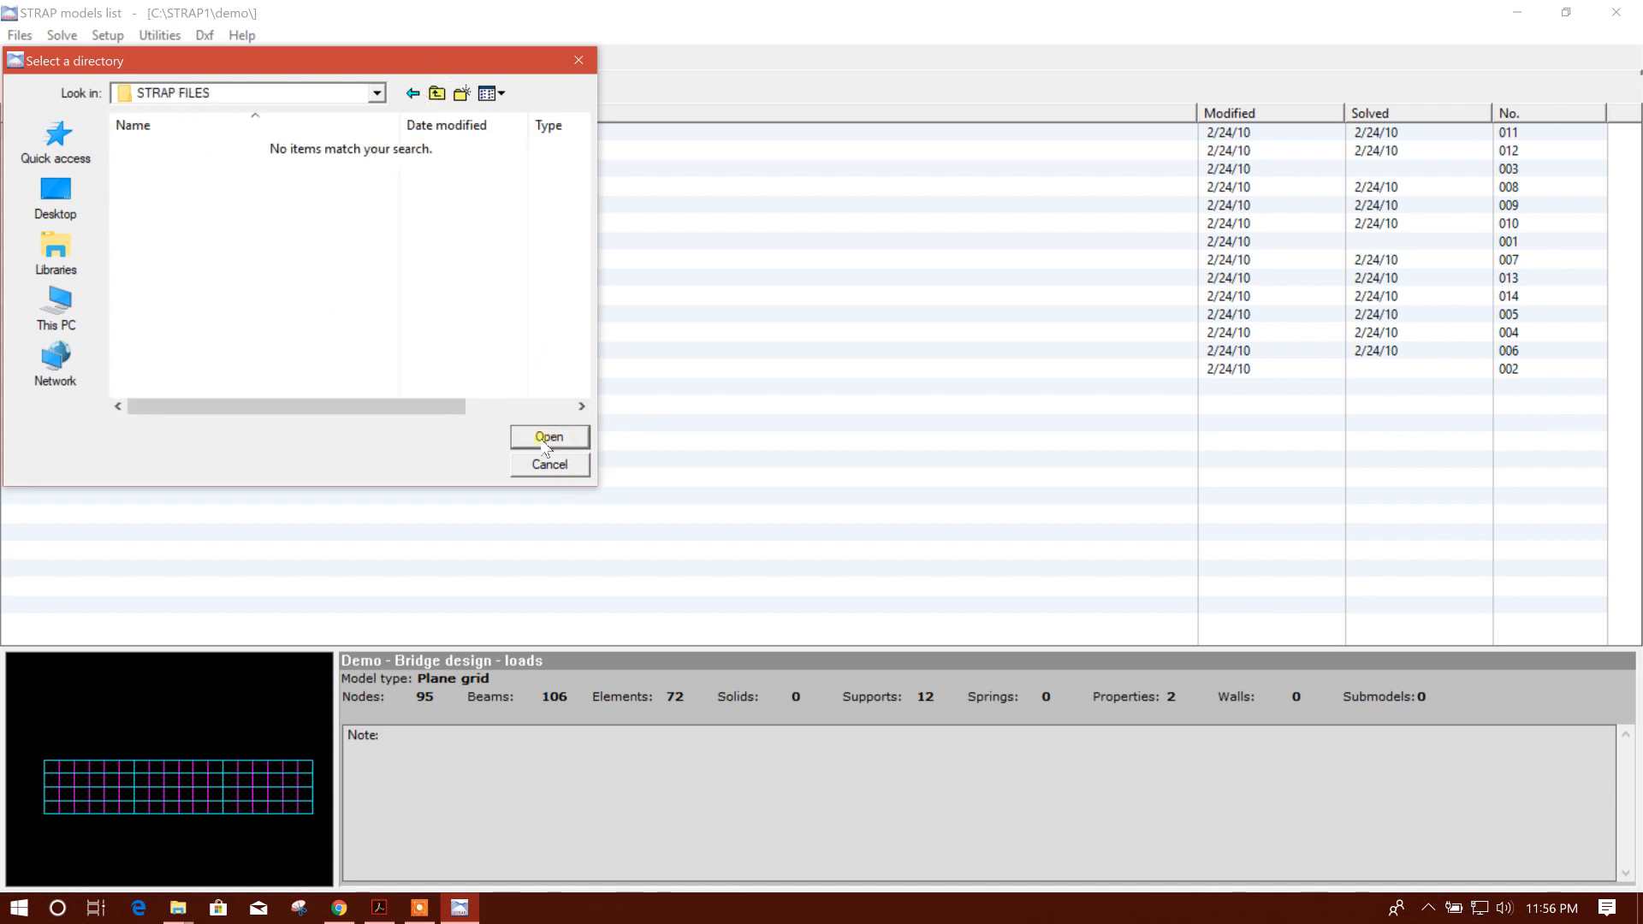
click(548, 435)
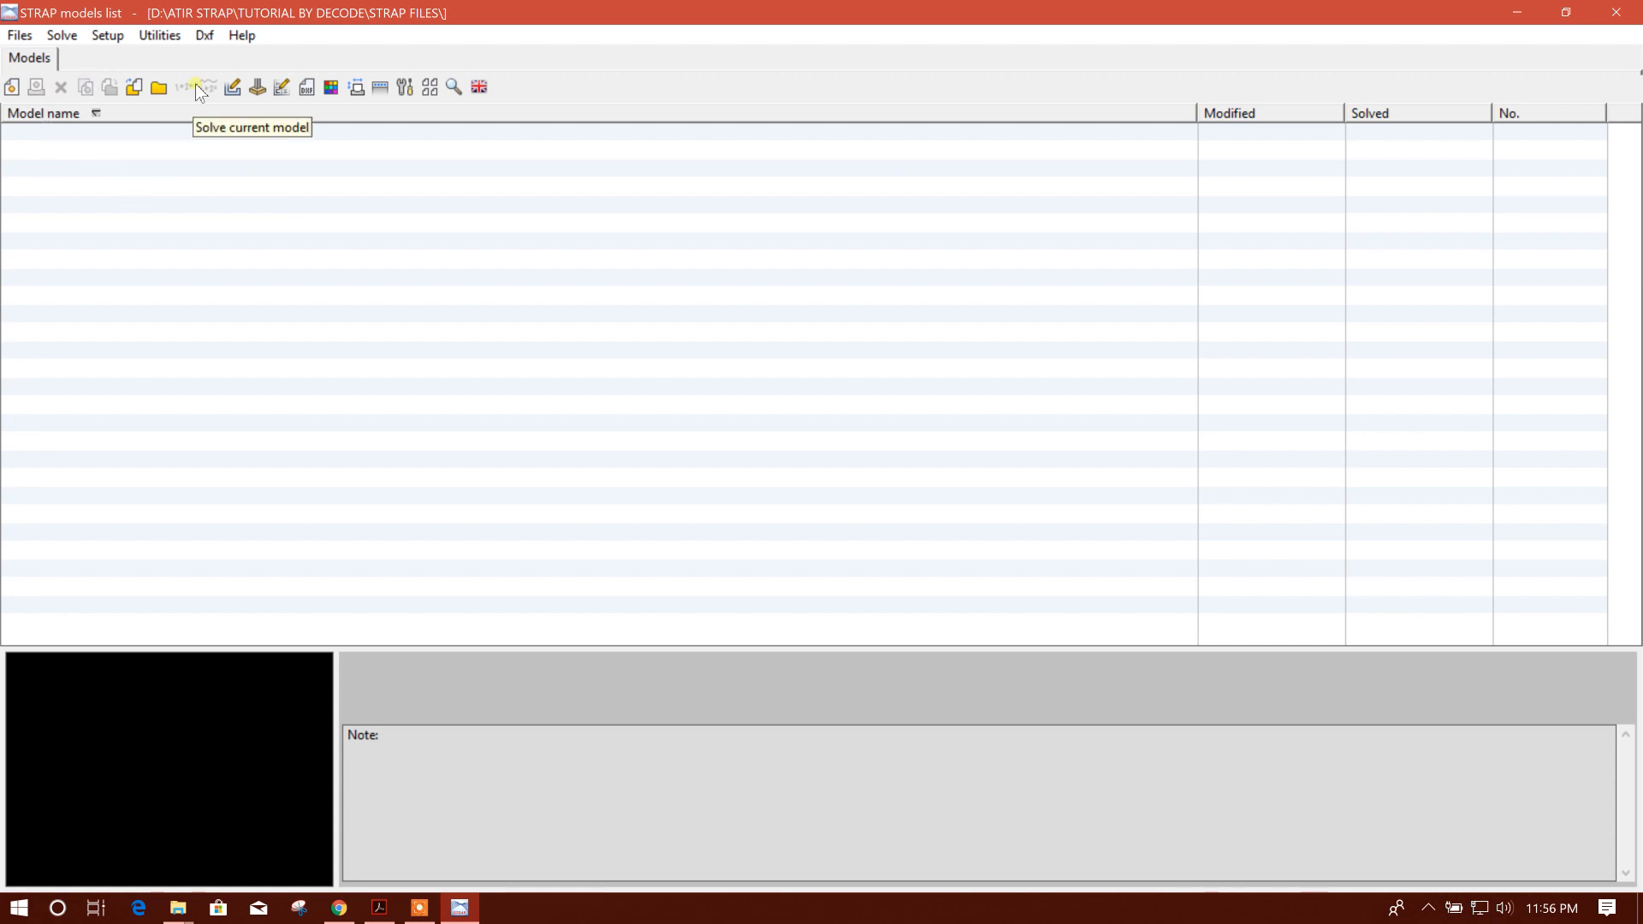
- Review the available Setup, Utilities and Dxf commands and the interface language options
click(108, 35)
mouse_move(160, 35)
mouse_move(101, 38)
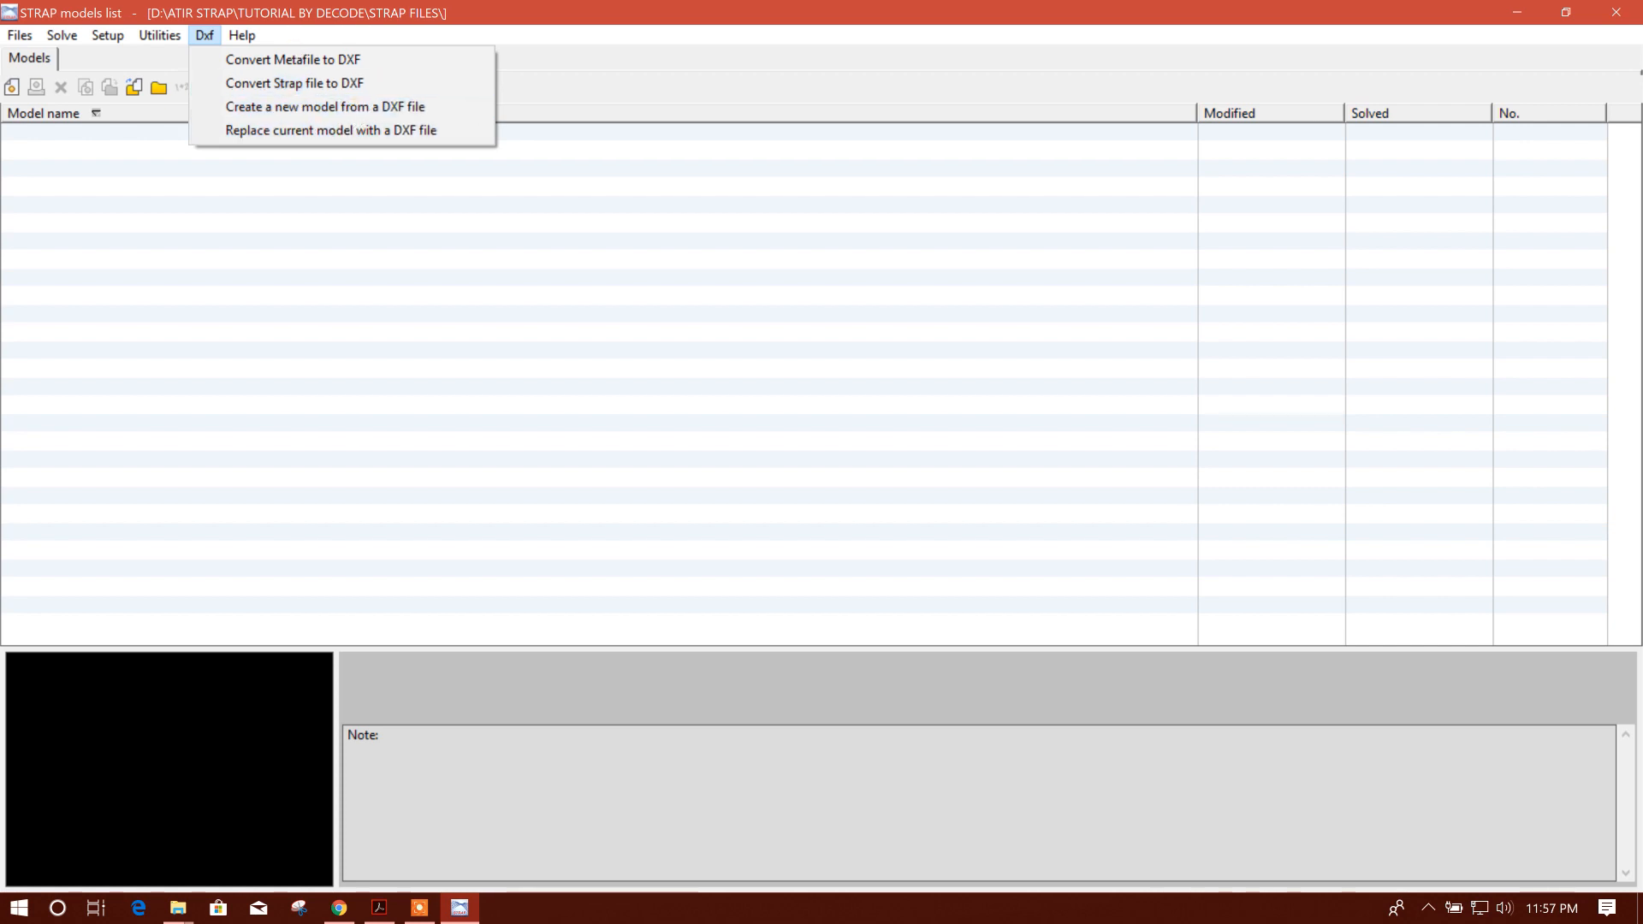
click(569, 31)
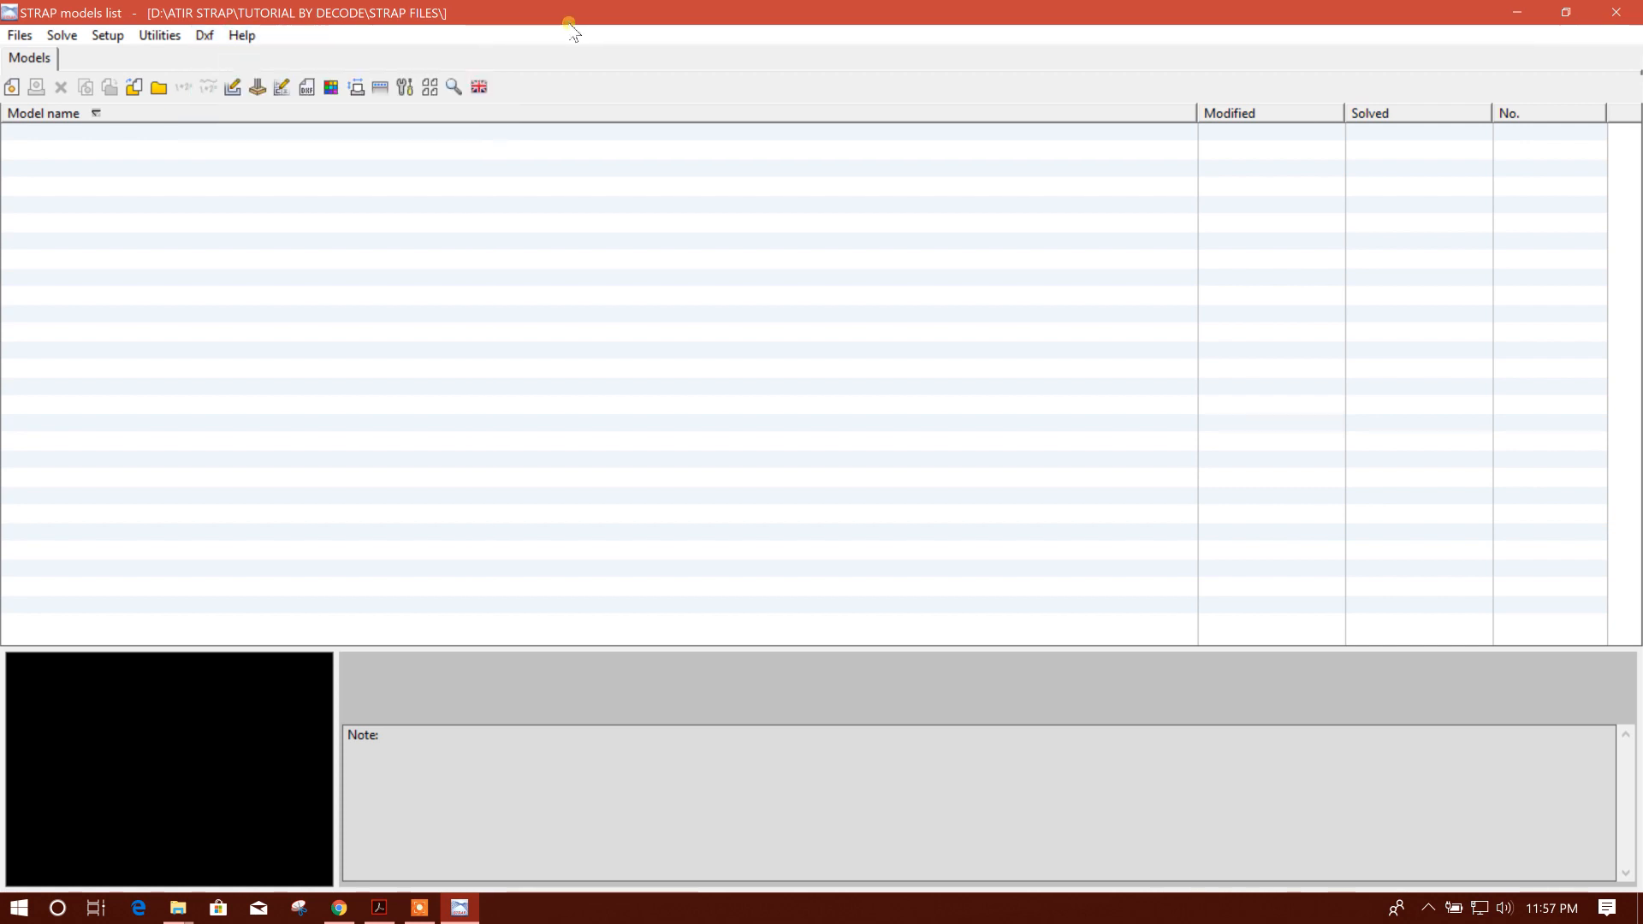
click(486, 87)
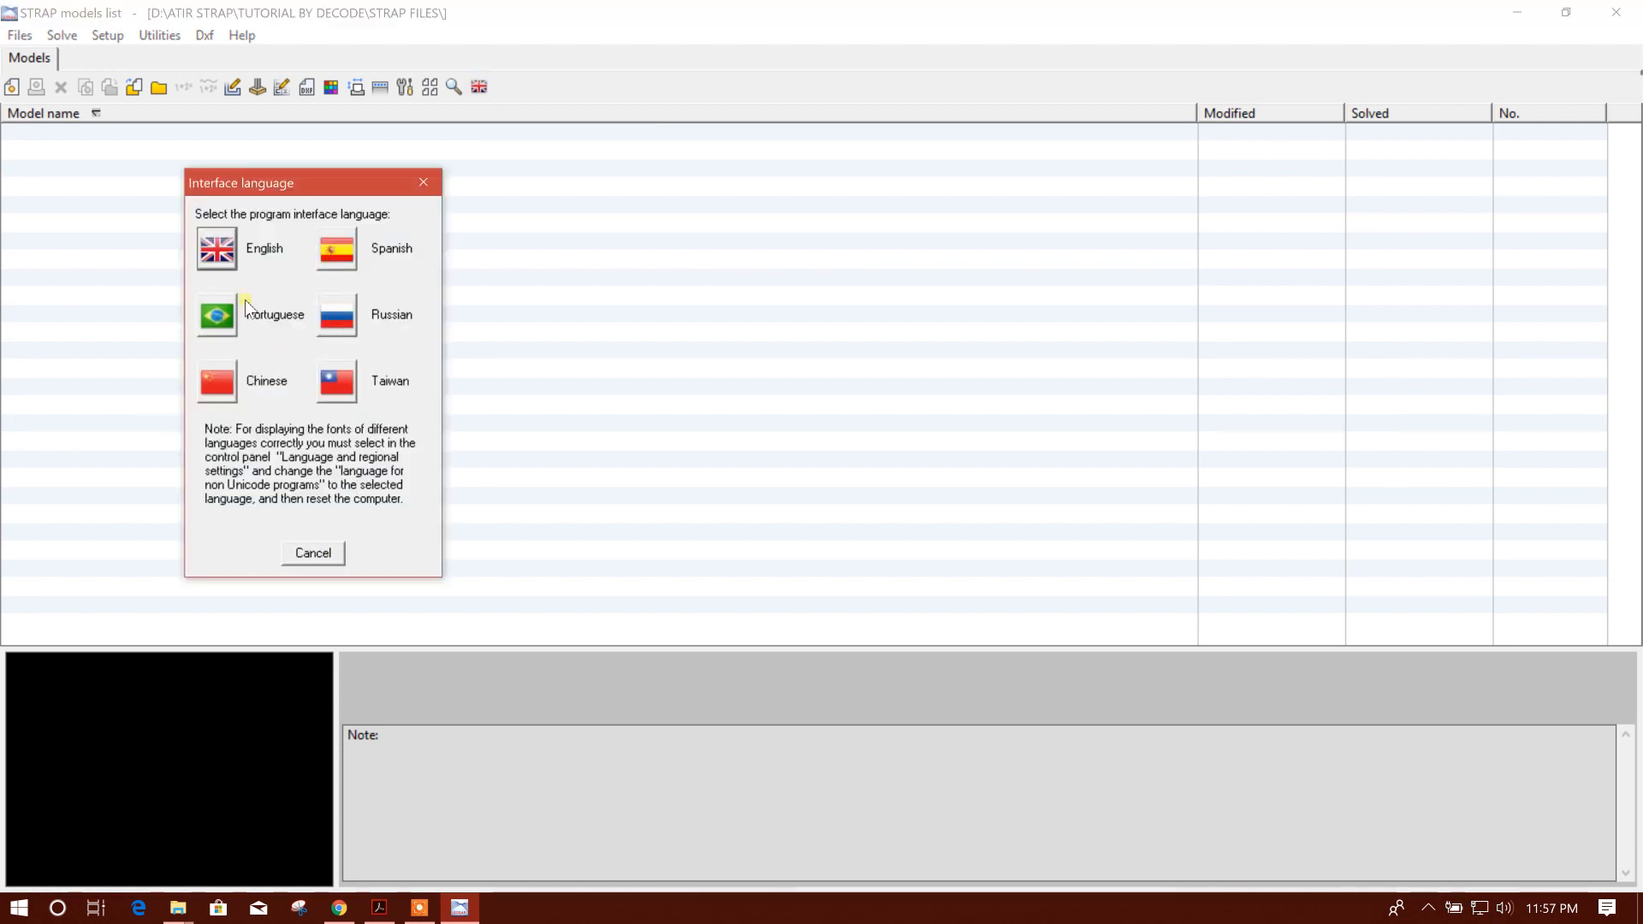
click(304, 553)
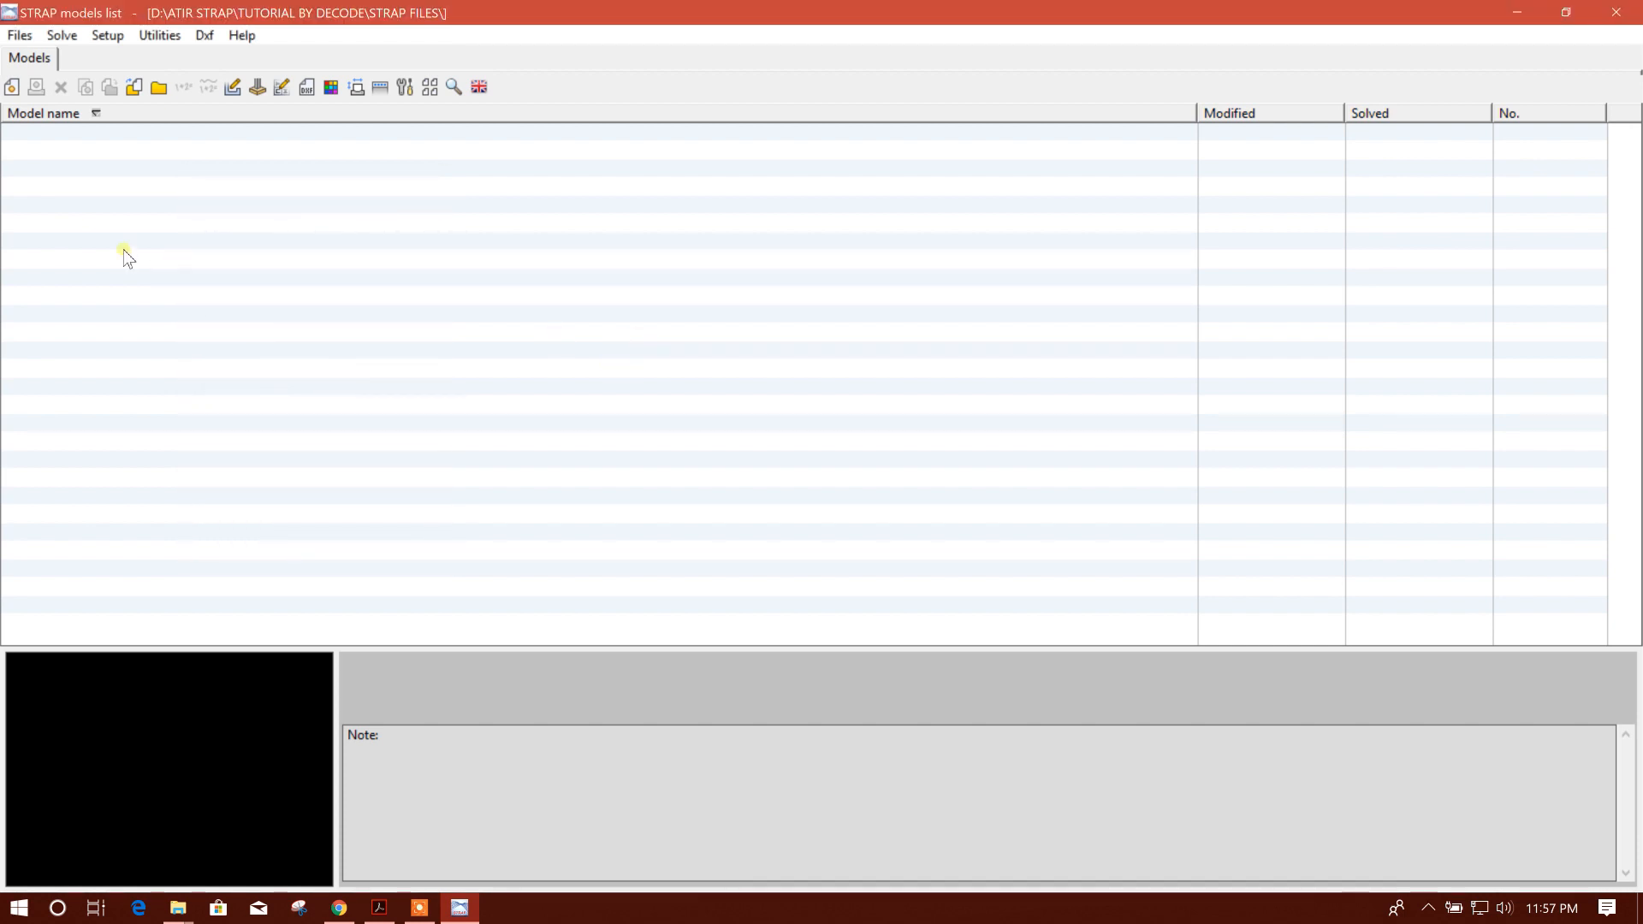
- Create a new model with the title TUTORIAL1
click(12, 86)
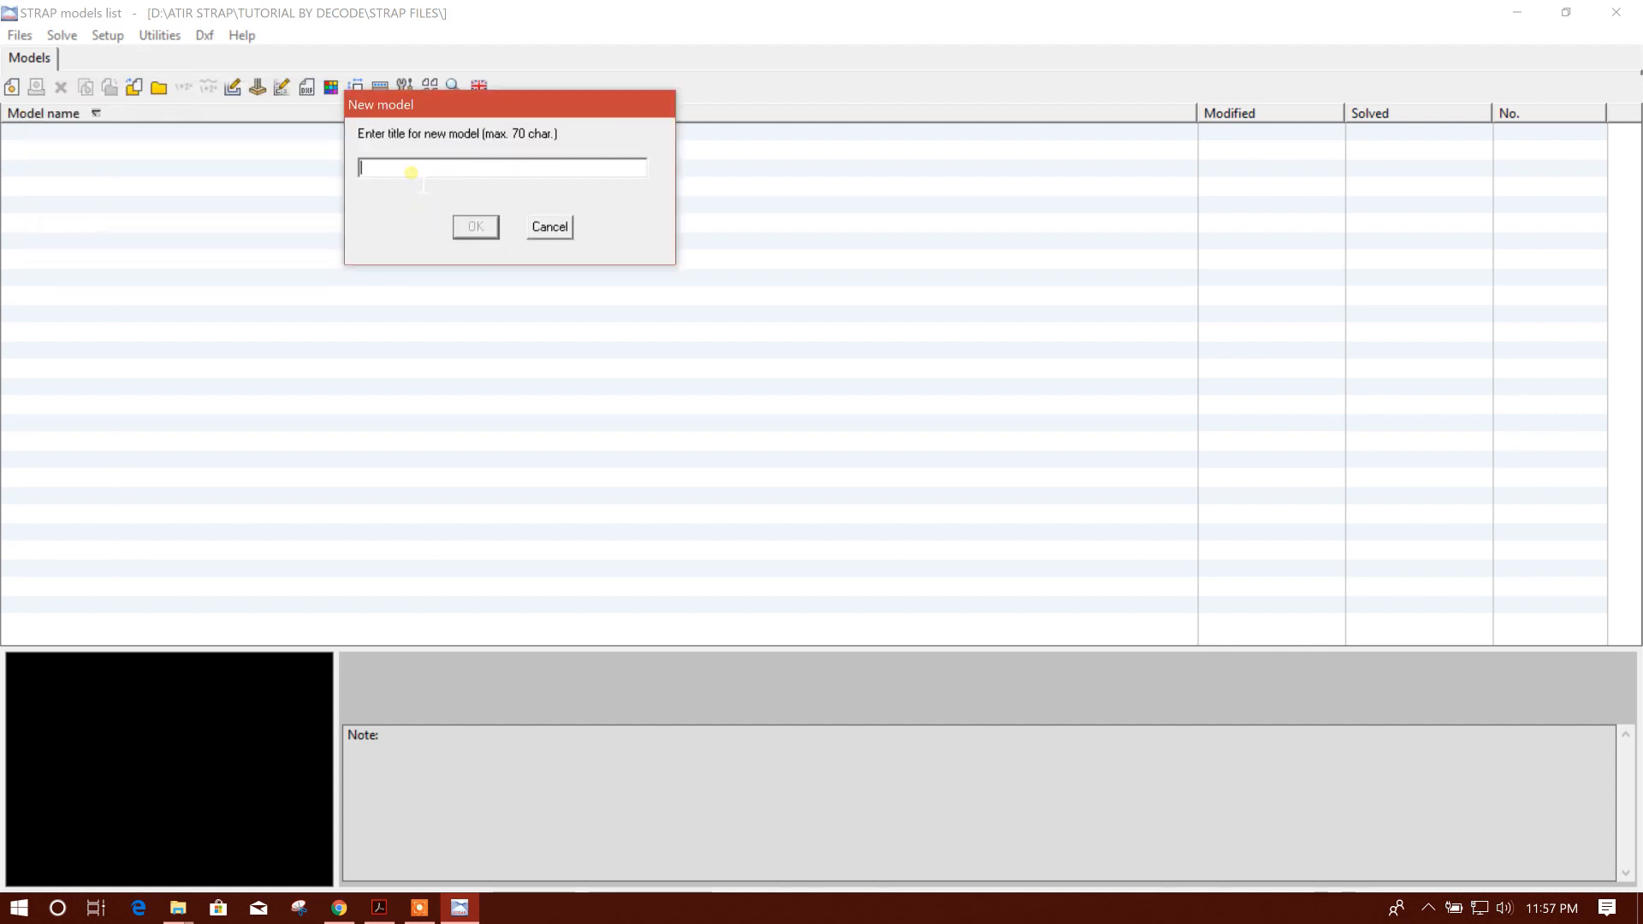
text(TUTORIAL1)
click(462, 224)
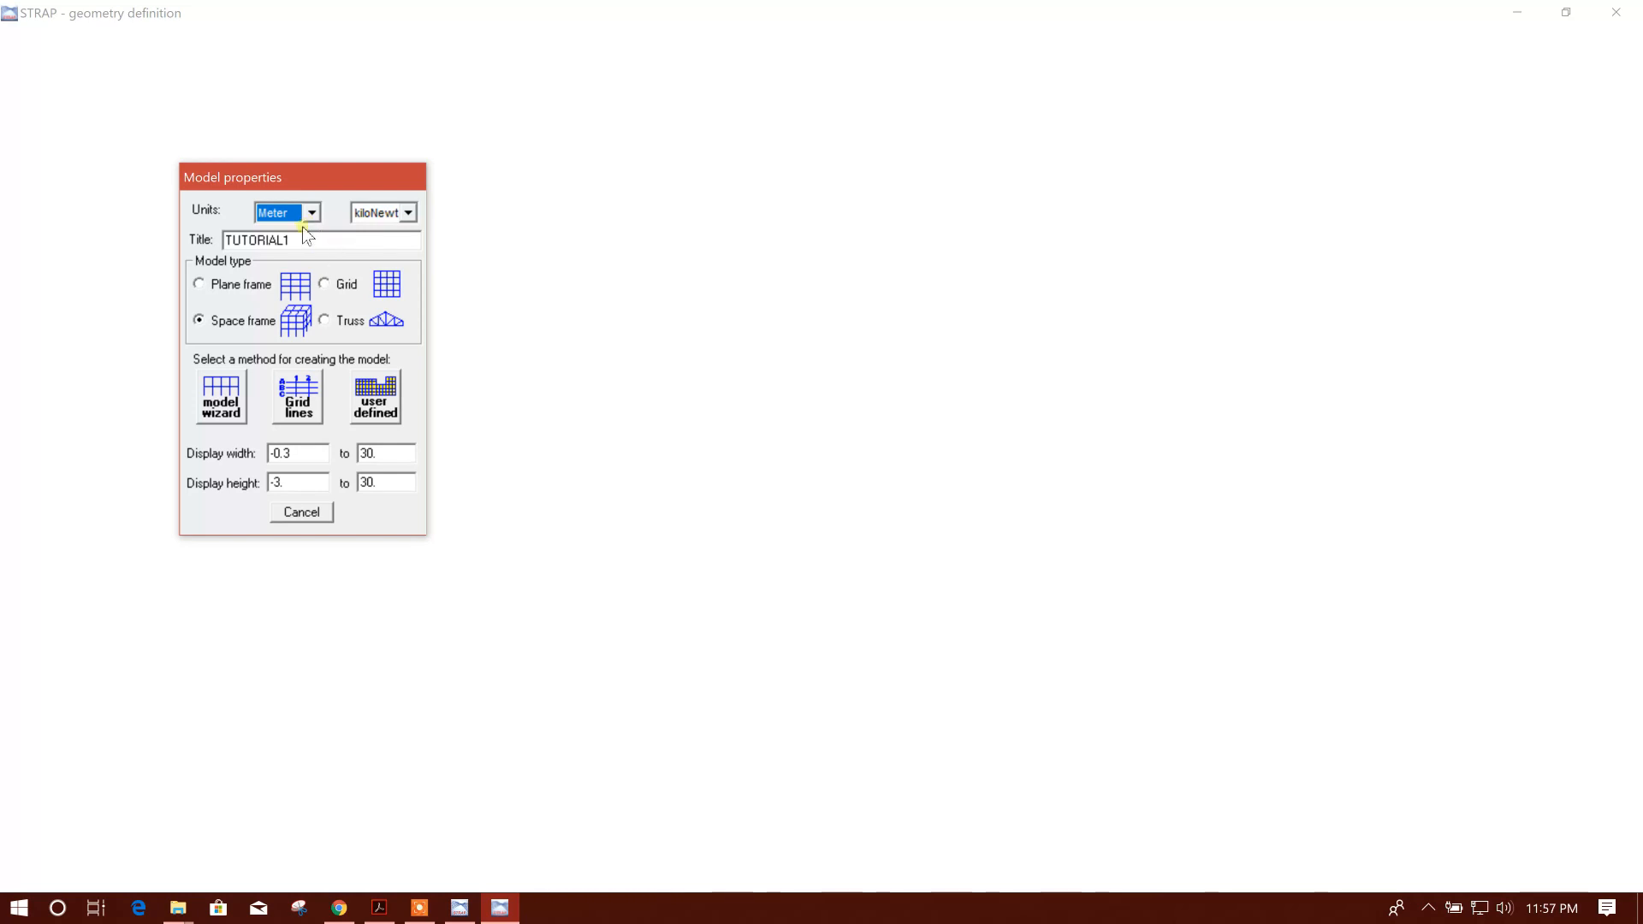
- Leave the model properties and check the default length and weight units in the program setup
click(329, 516)
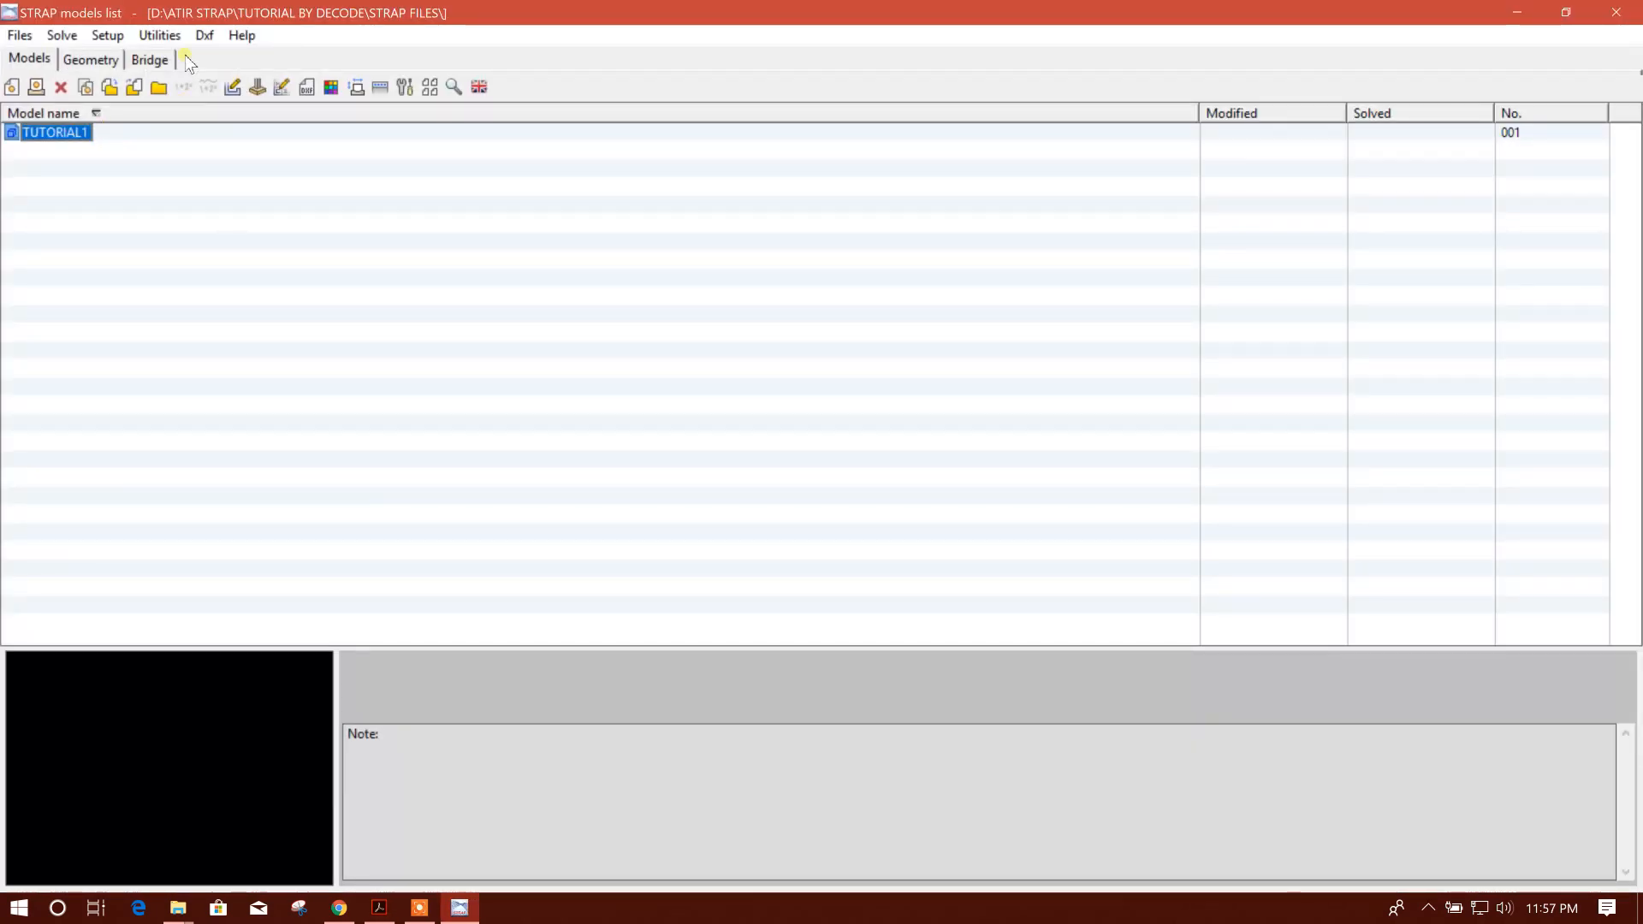
click(408, 92)
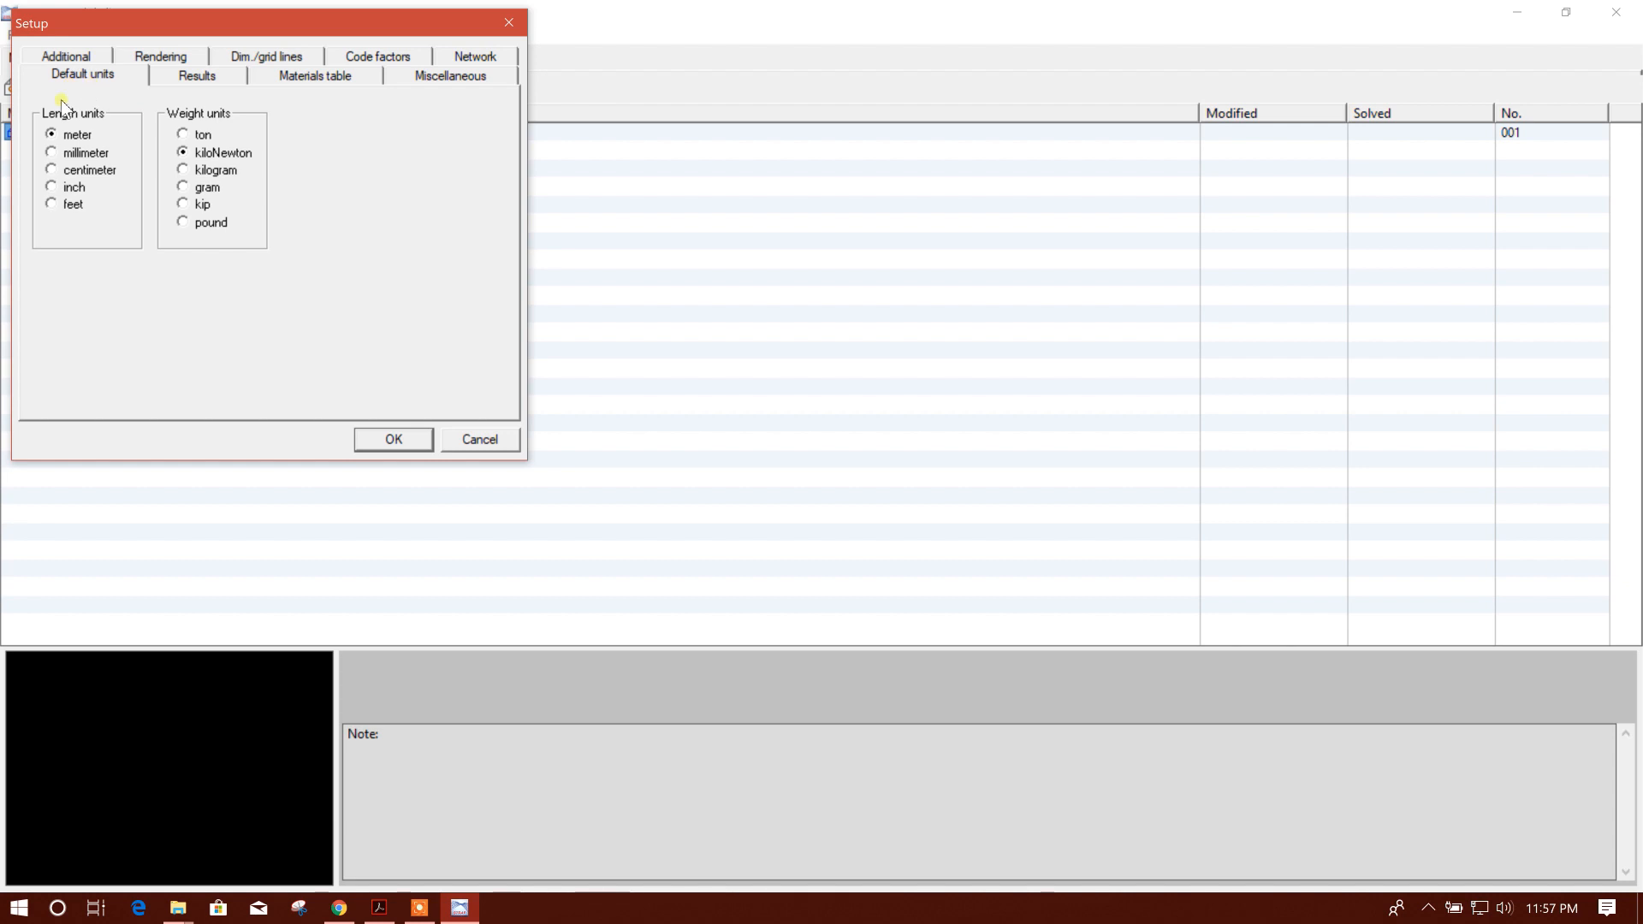
click(477, 444)
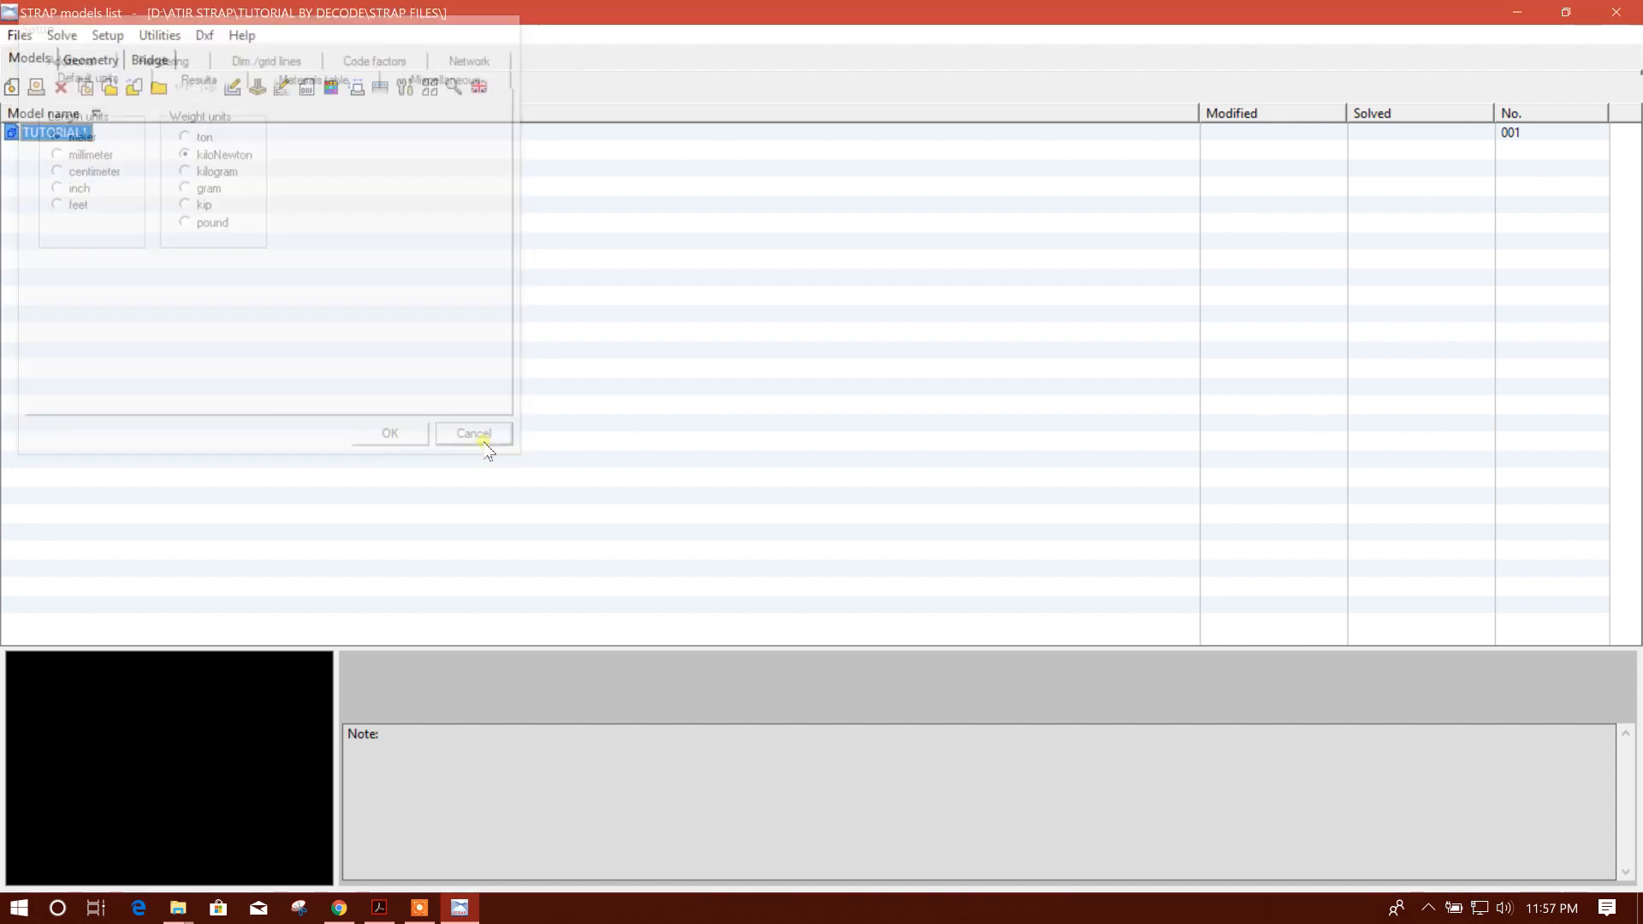
- Open the TUTORIAL1 model and set its model type to Plane frame
double_click(60, 134)
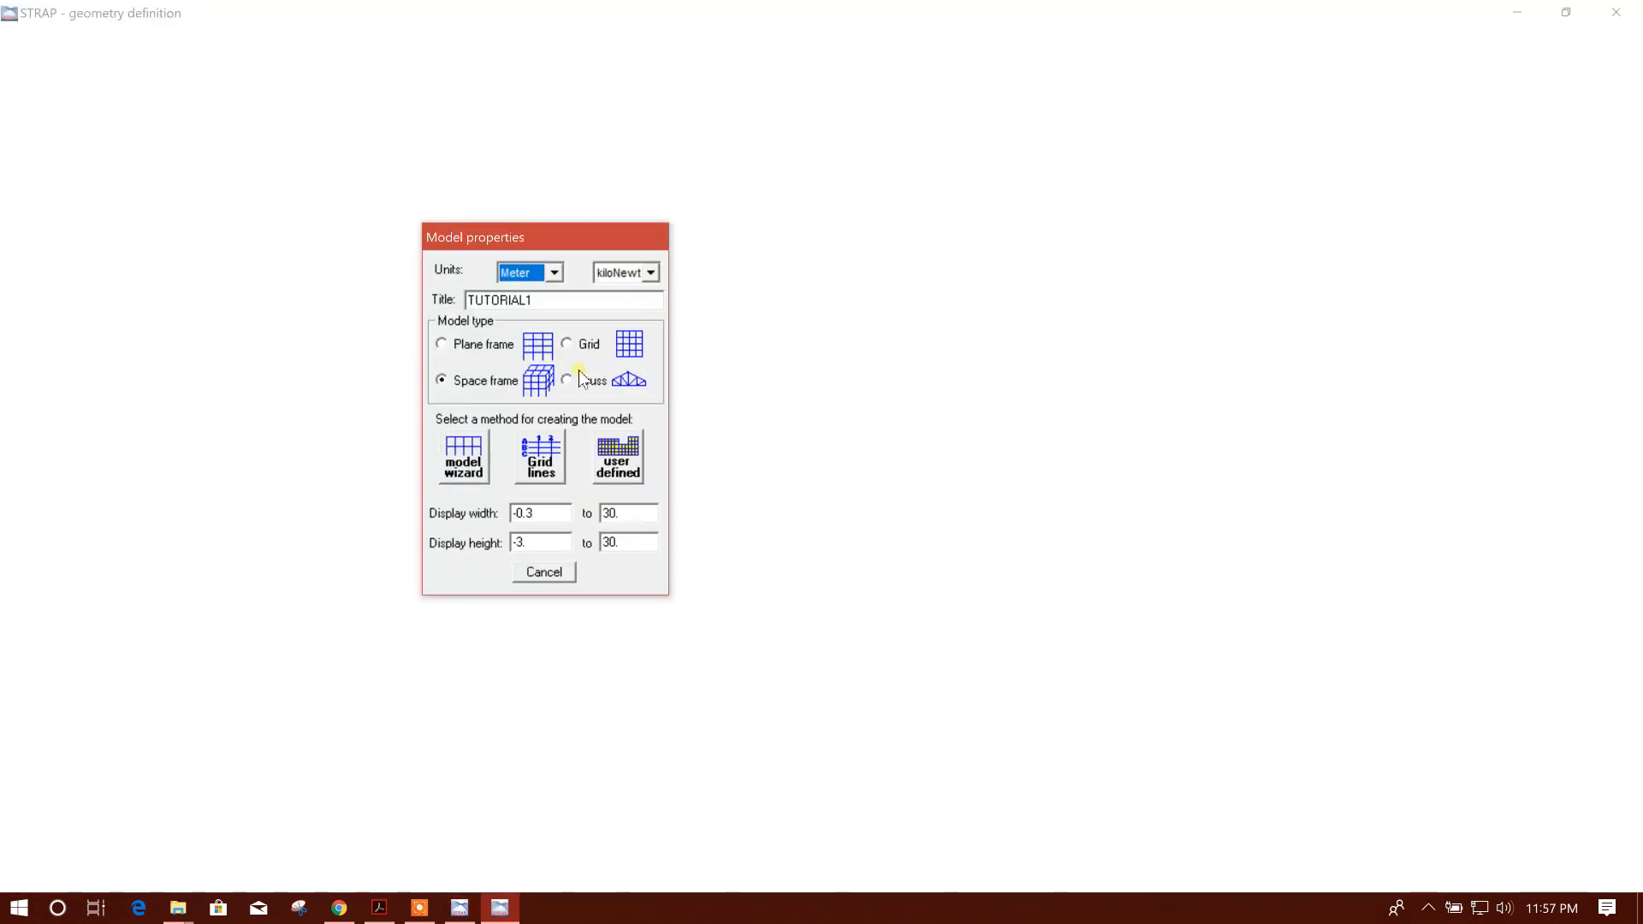
click(476, 347)
drag(541, 233, 533, 191)
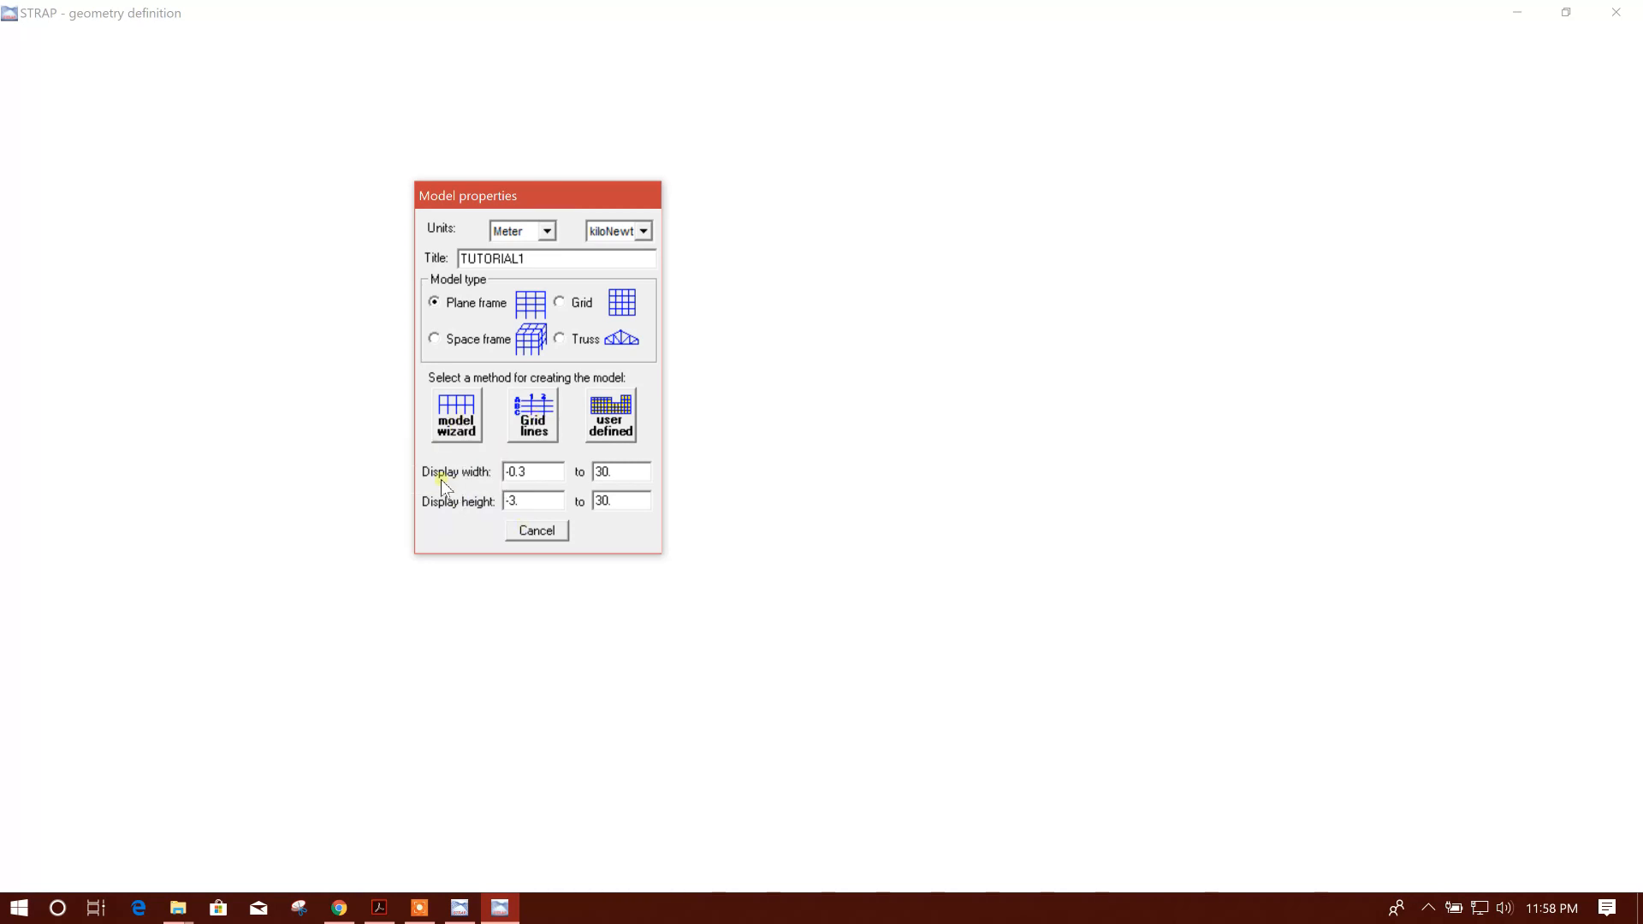
- Use the model wizard to set up a frame with 3 bays, 2 storeys, 5.5 m bay width and 3.2 m storey height
click(461, 428)
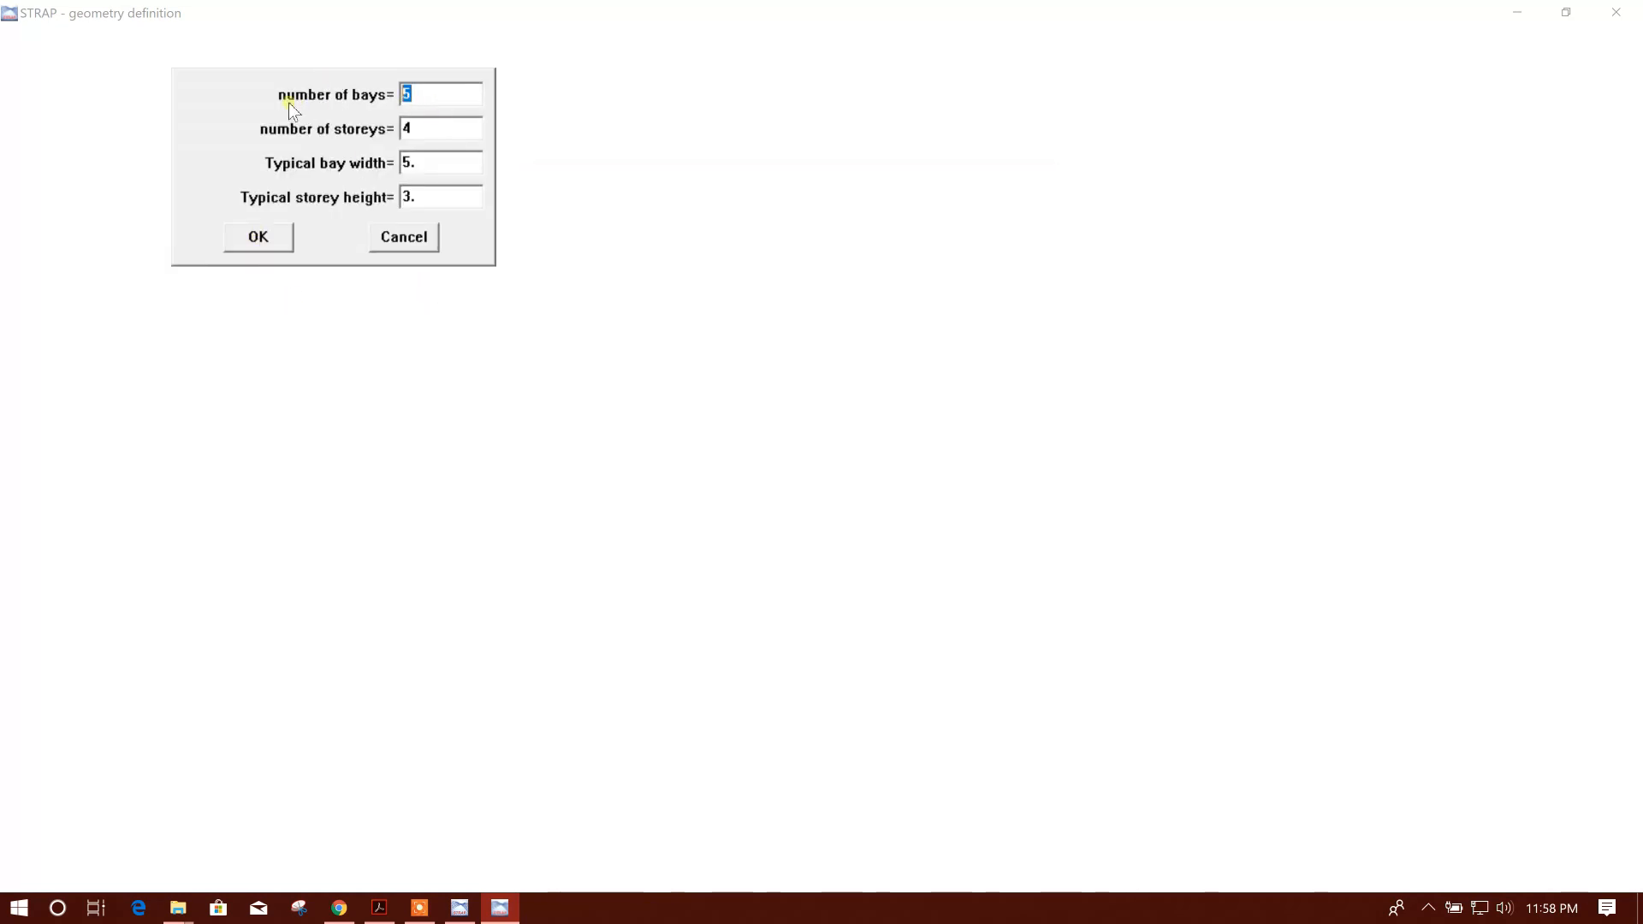
text(3)
key(Tab)
text(2)
key(Tab)
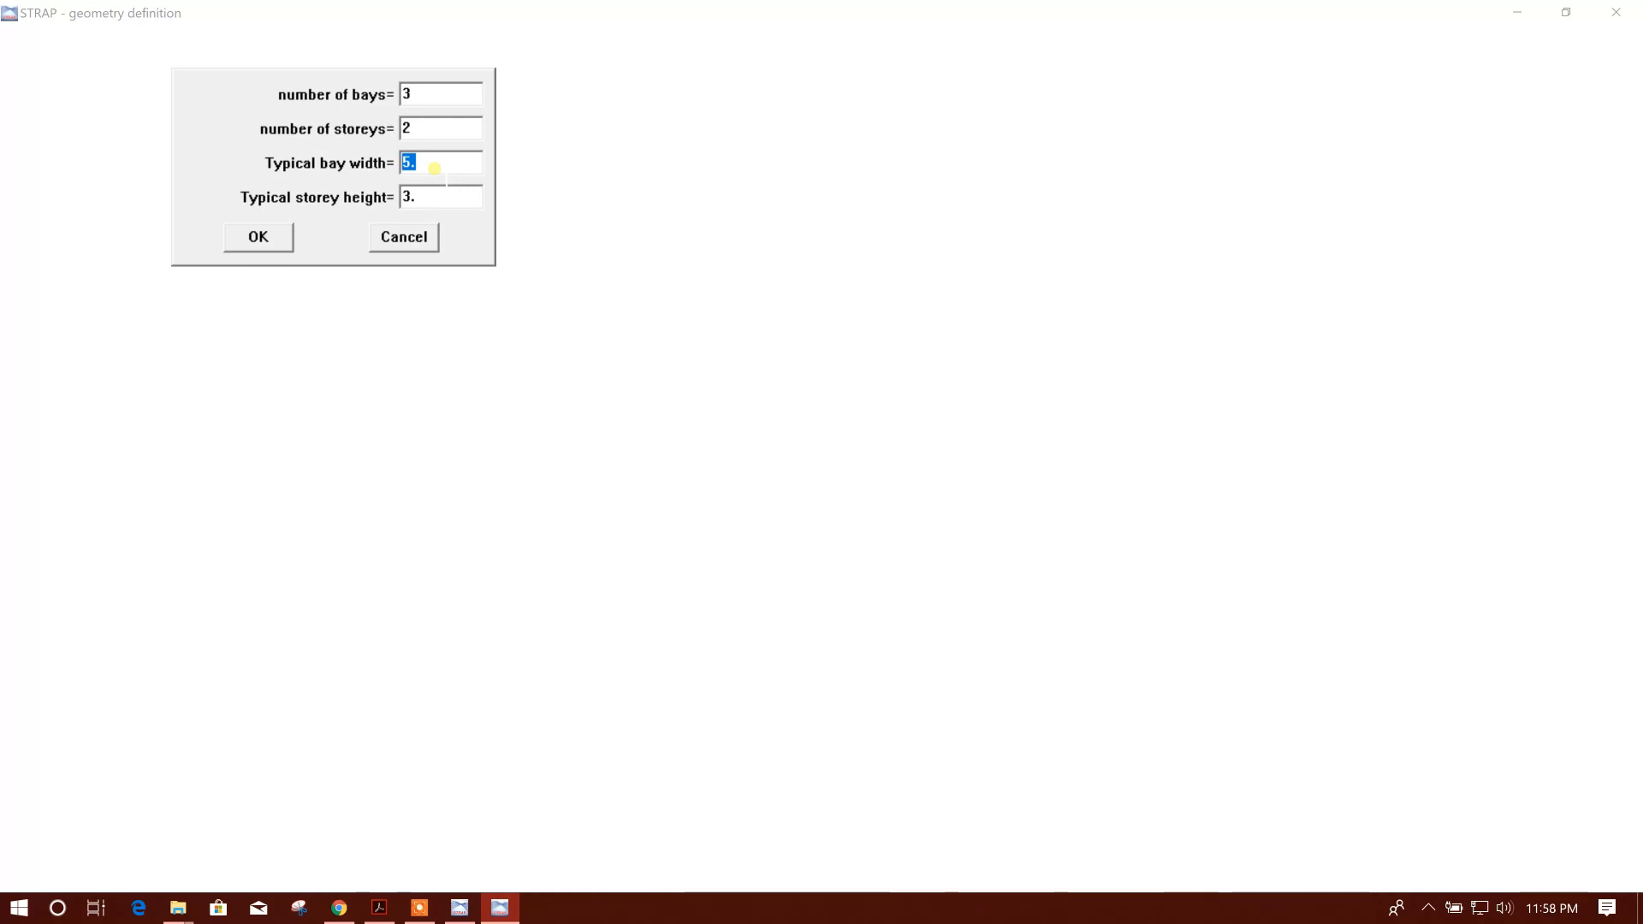
text(5.5)
key(Tab)
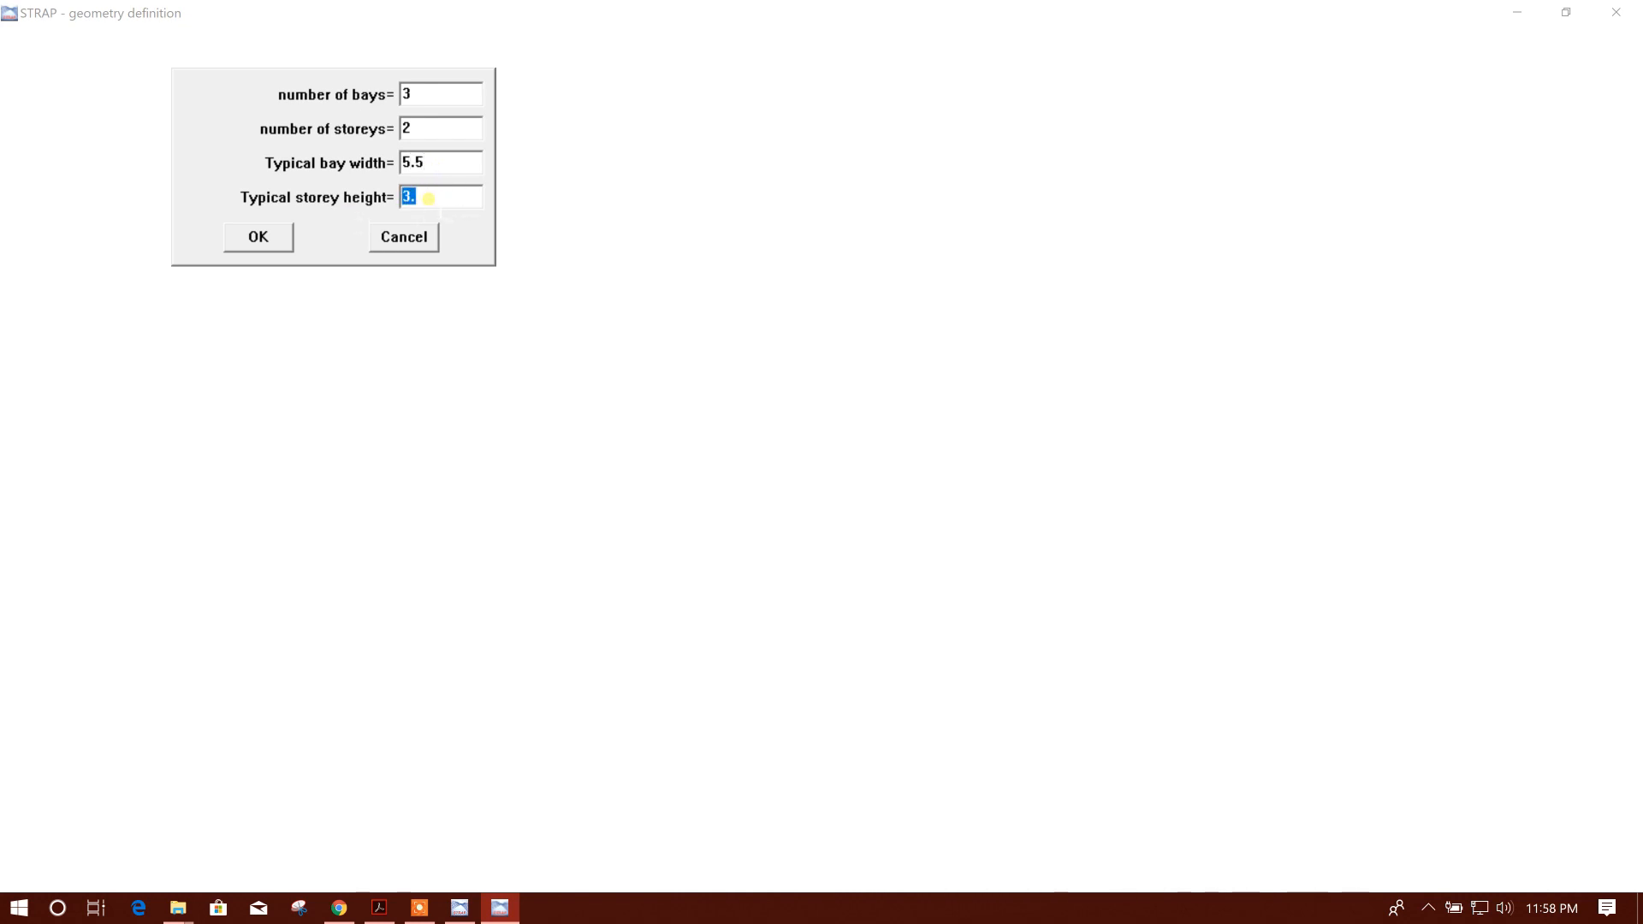
text(3.2)
click(261, 240)
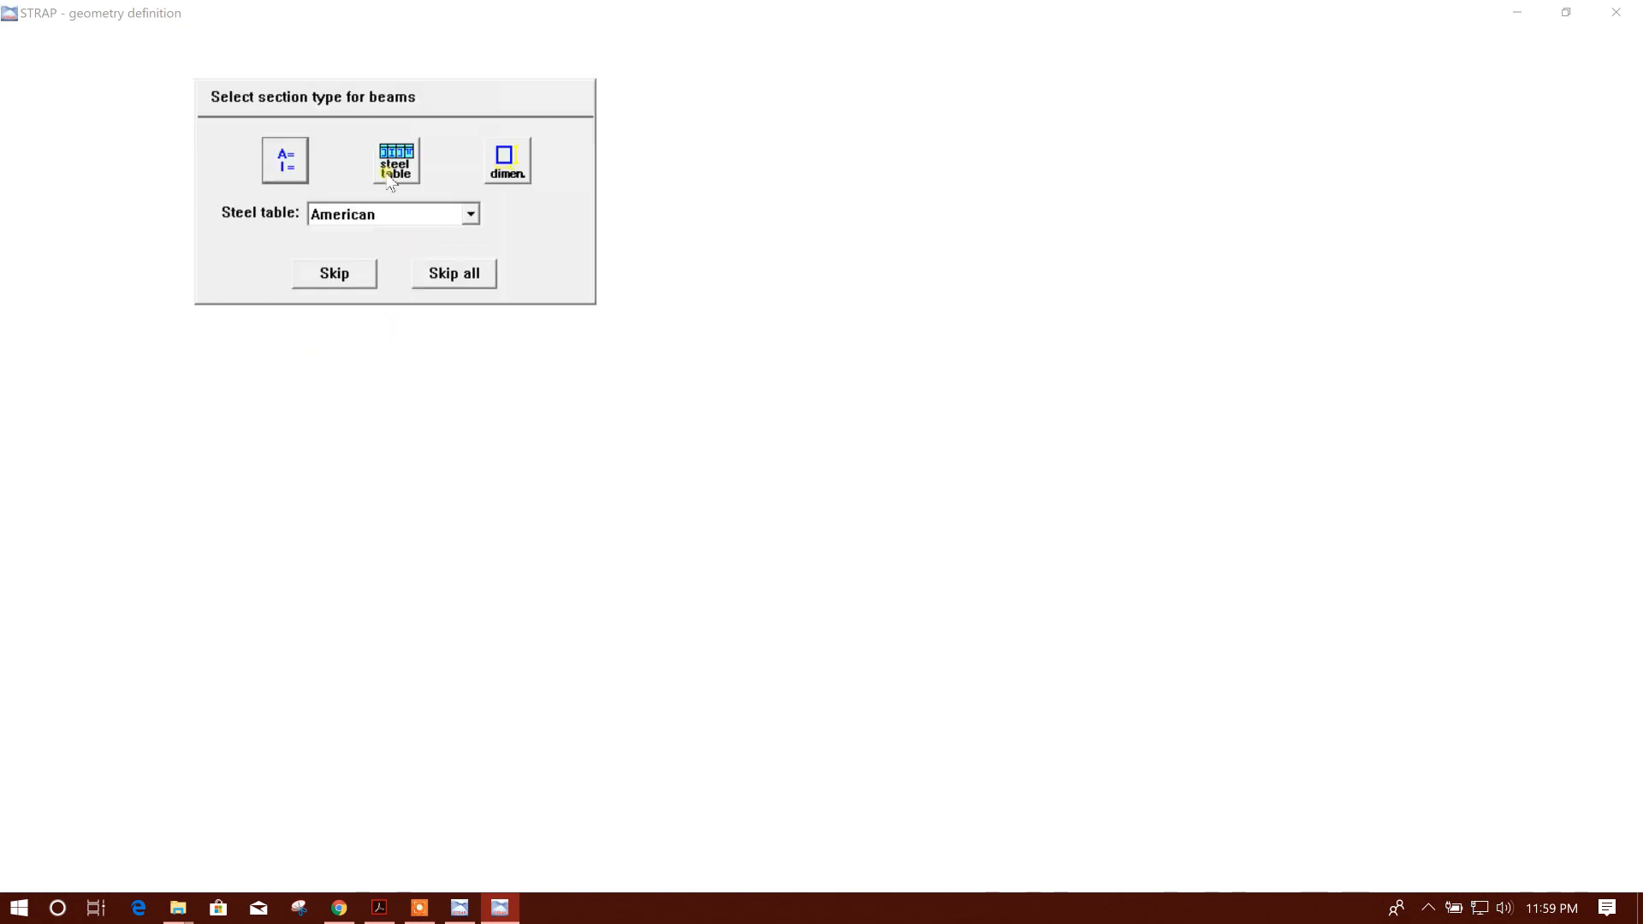
- Examine the beam section options: direct property values, the American steel section types and the available steel tables
click(285, 162)
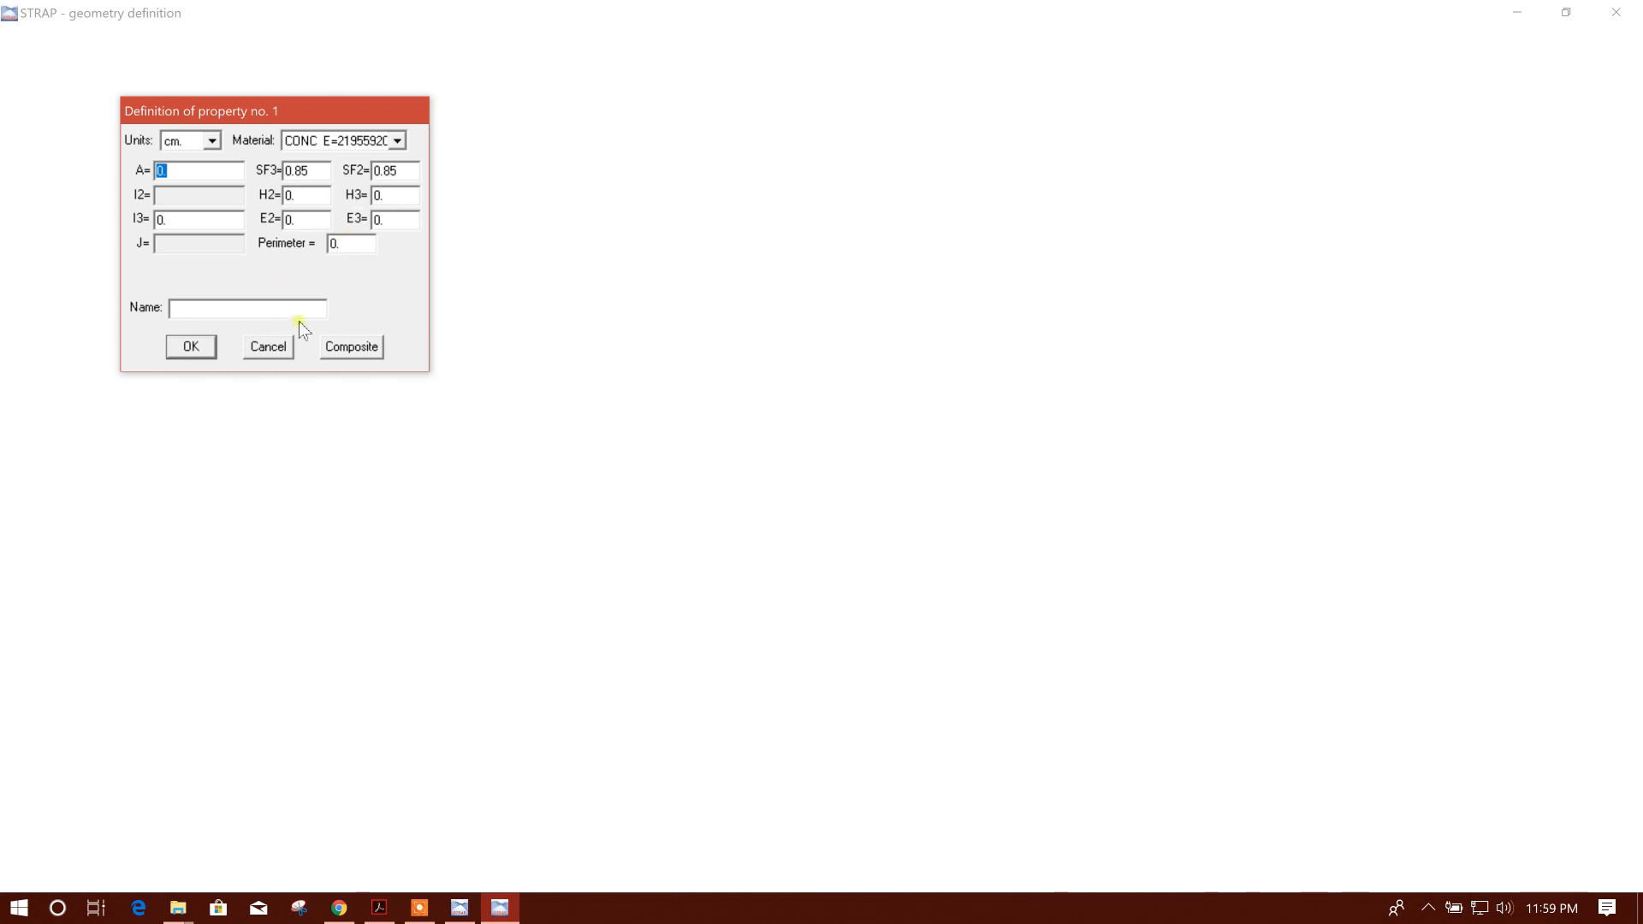
click(276, 346)
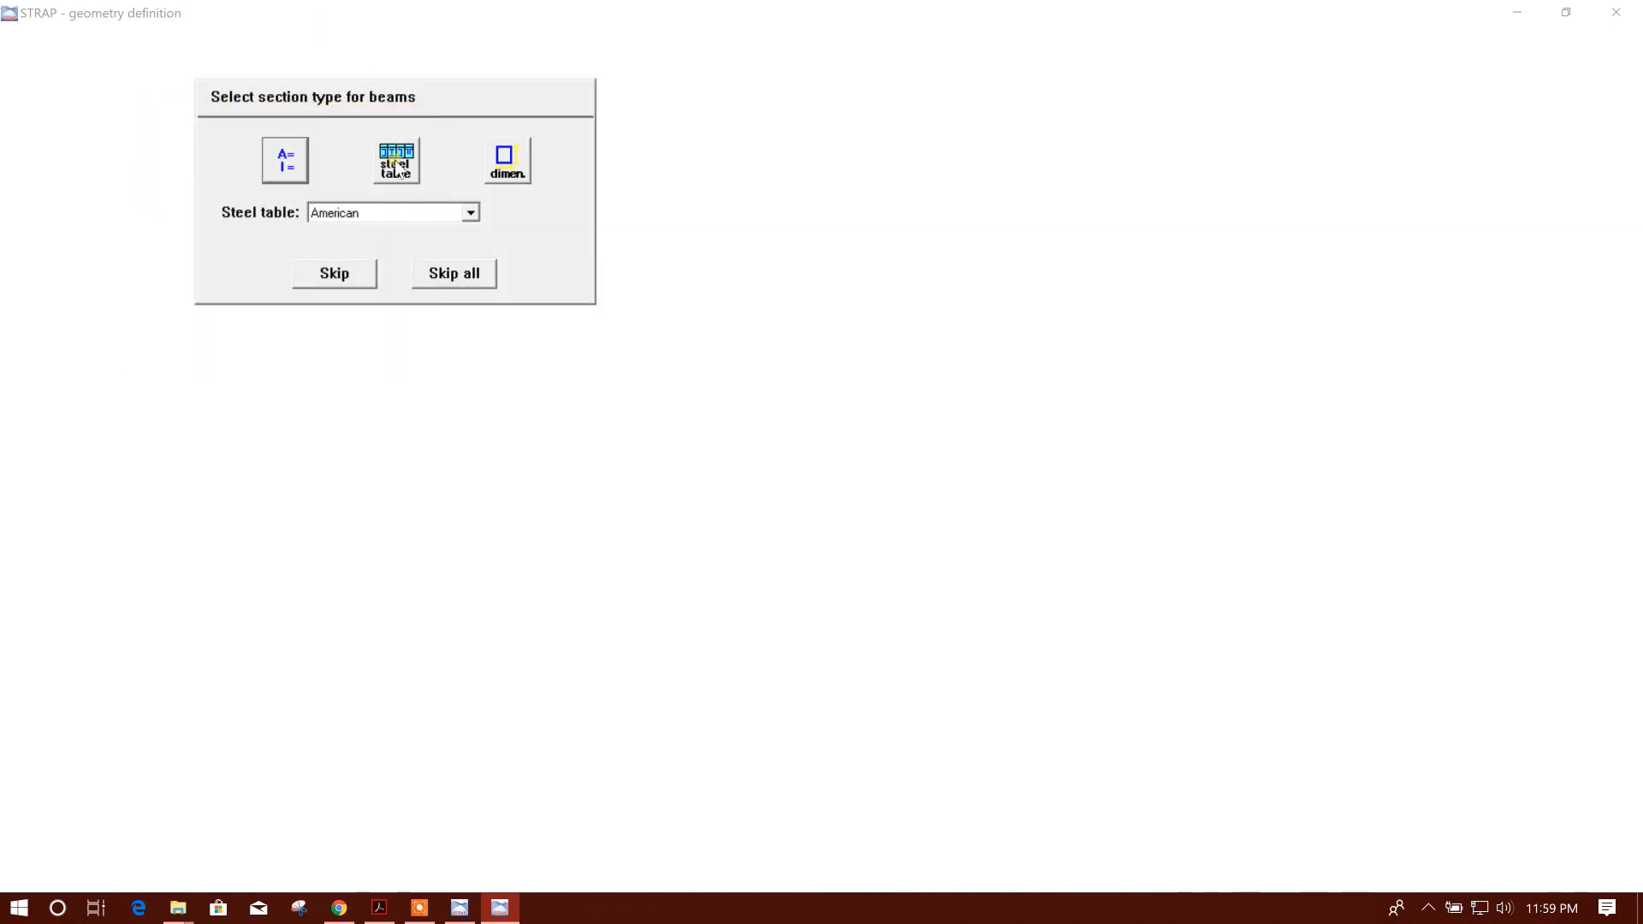
click(413, 174)
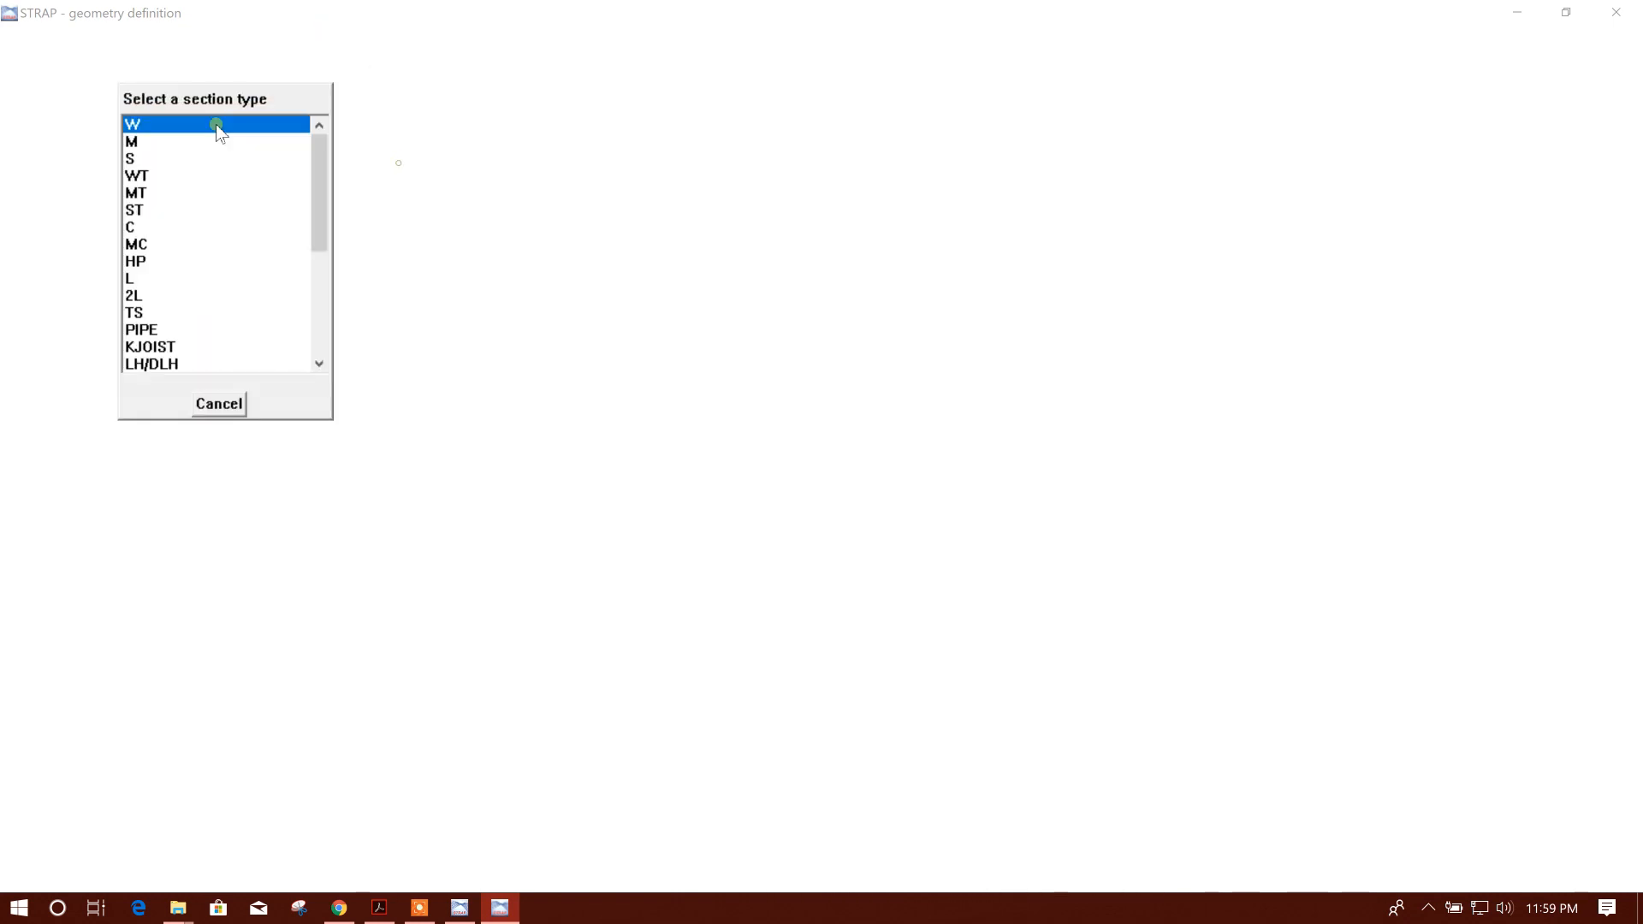
click(214, 141)
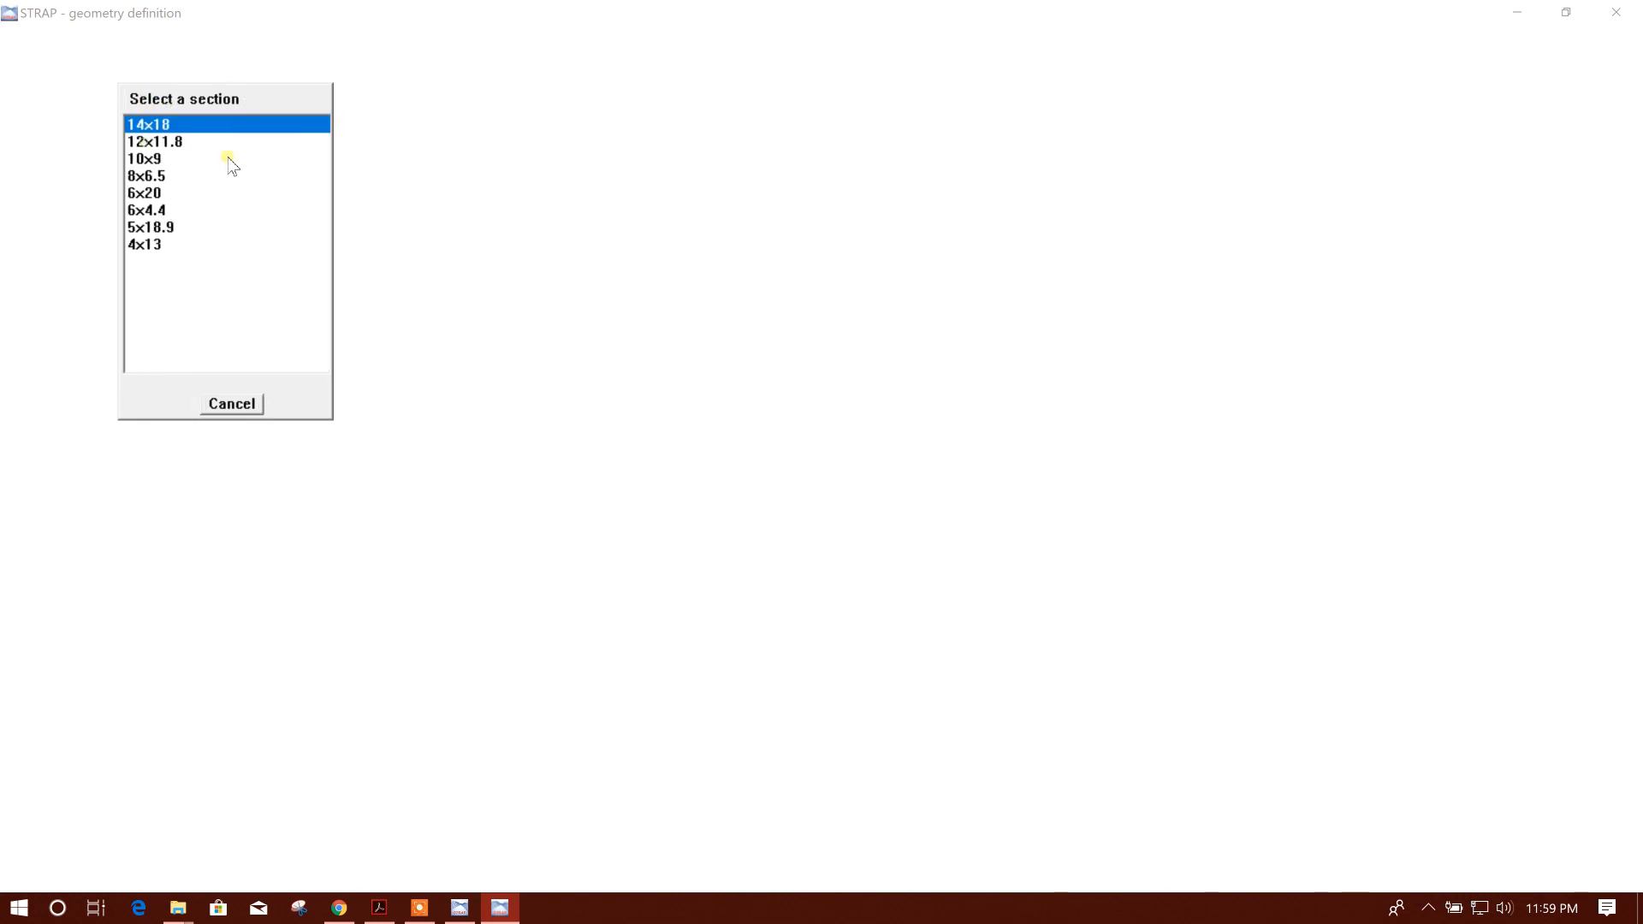
click(230, 404)
click(167, 146)
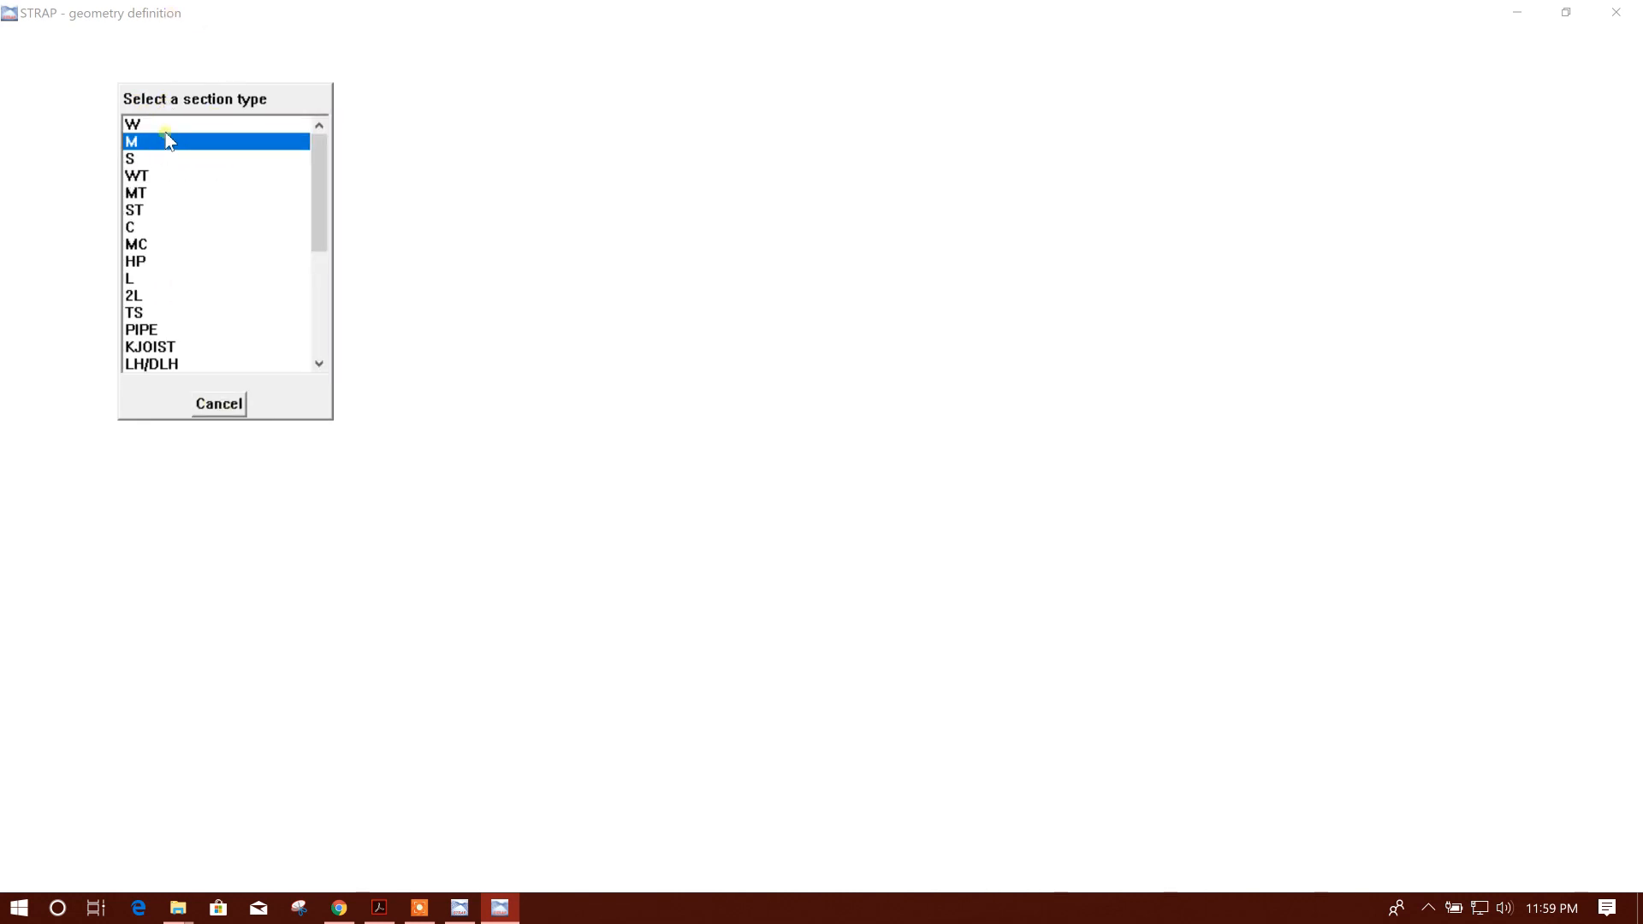
click(231, 405)
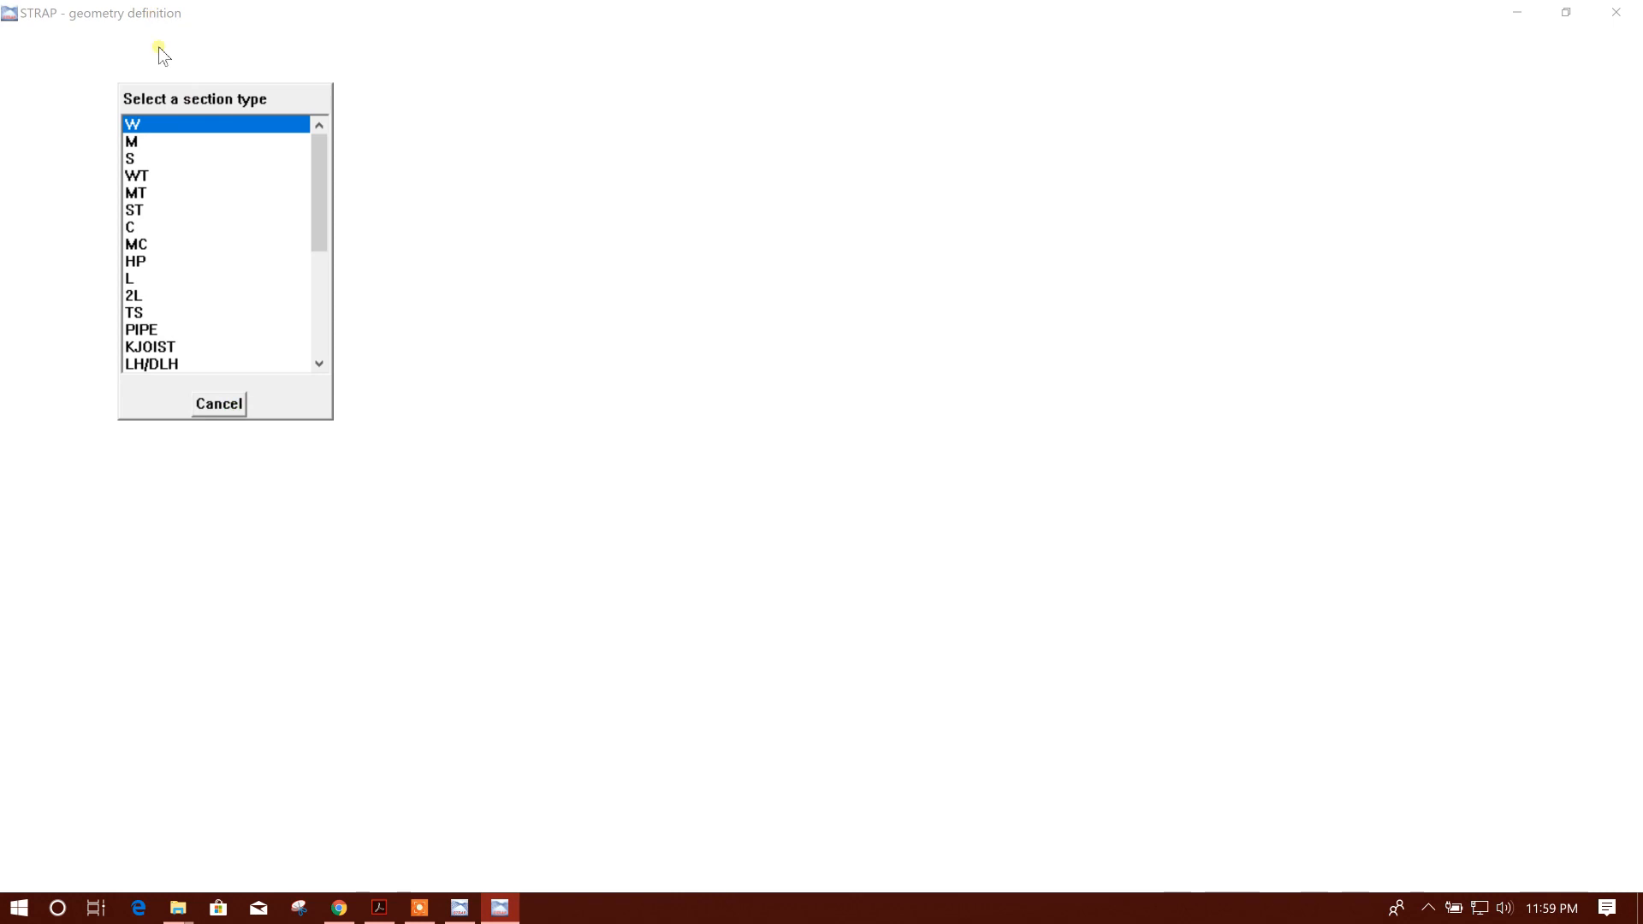
click(231, 406)
click(431, 212)
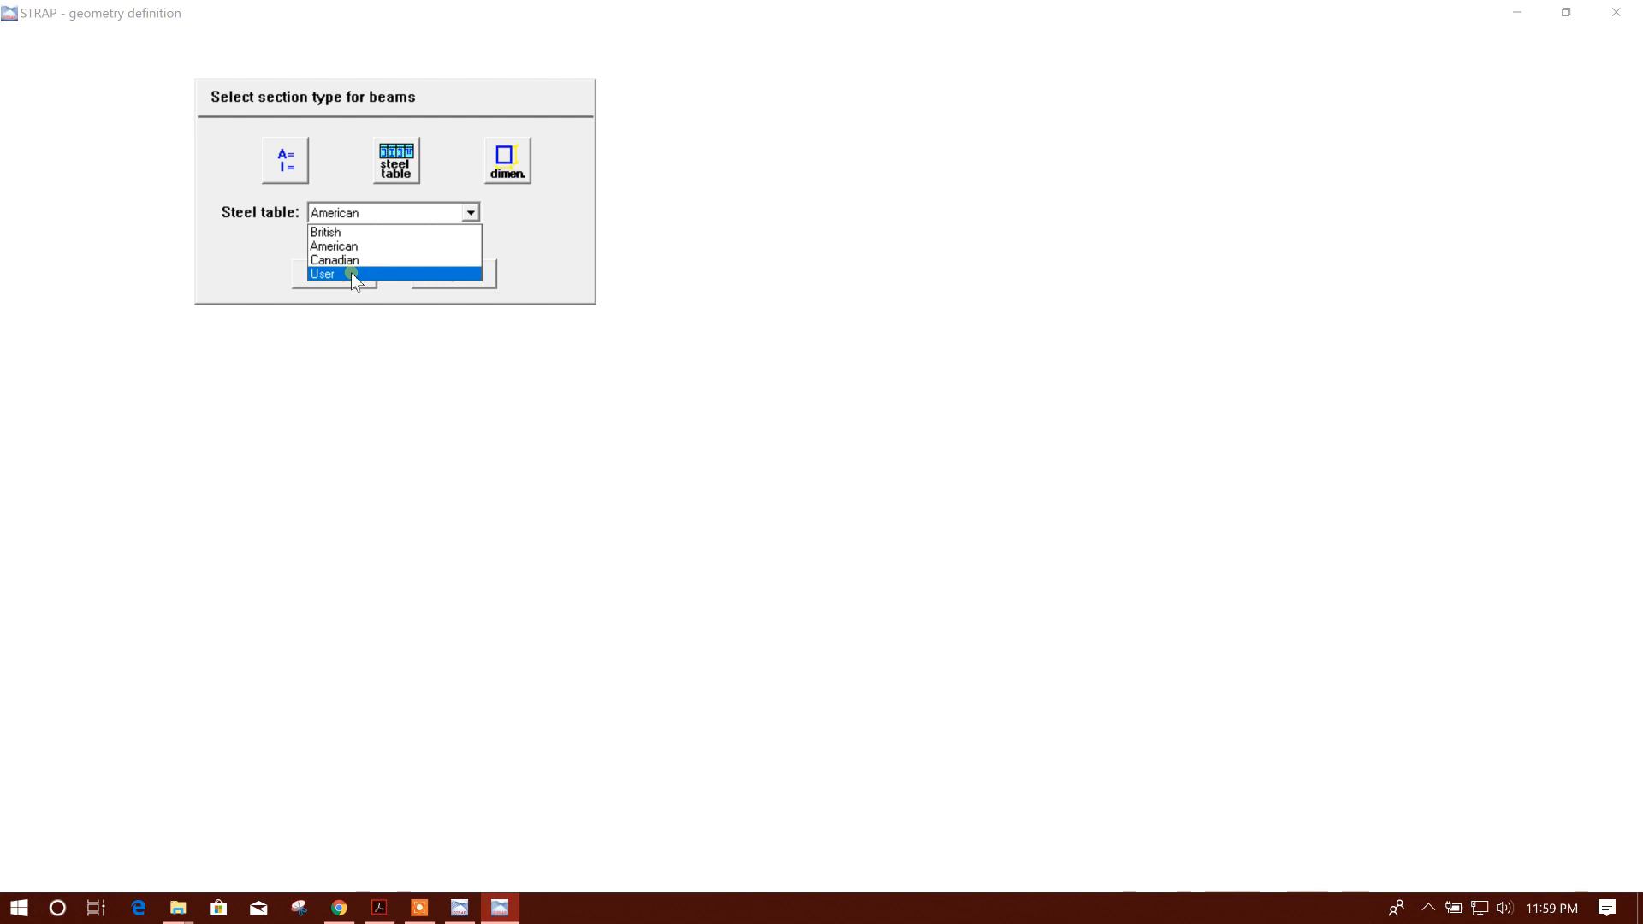
click(433, 212)
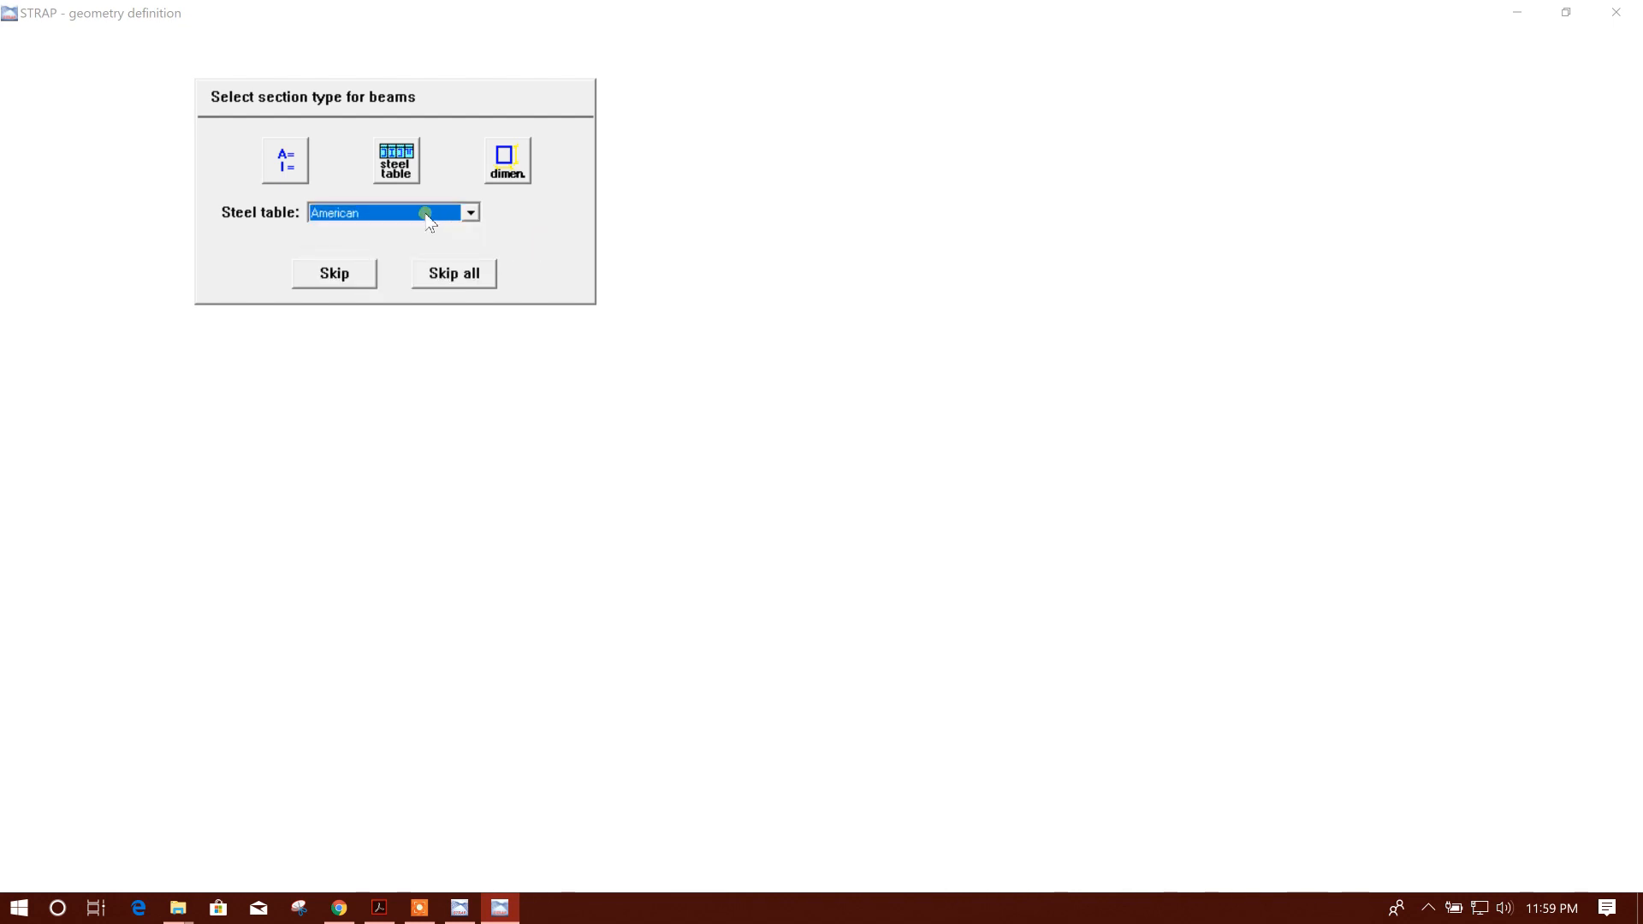
- Examine the section shapes defined by dimensions and the I section's parameters and material choices, including steel
click(516, 170)
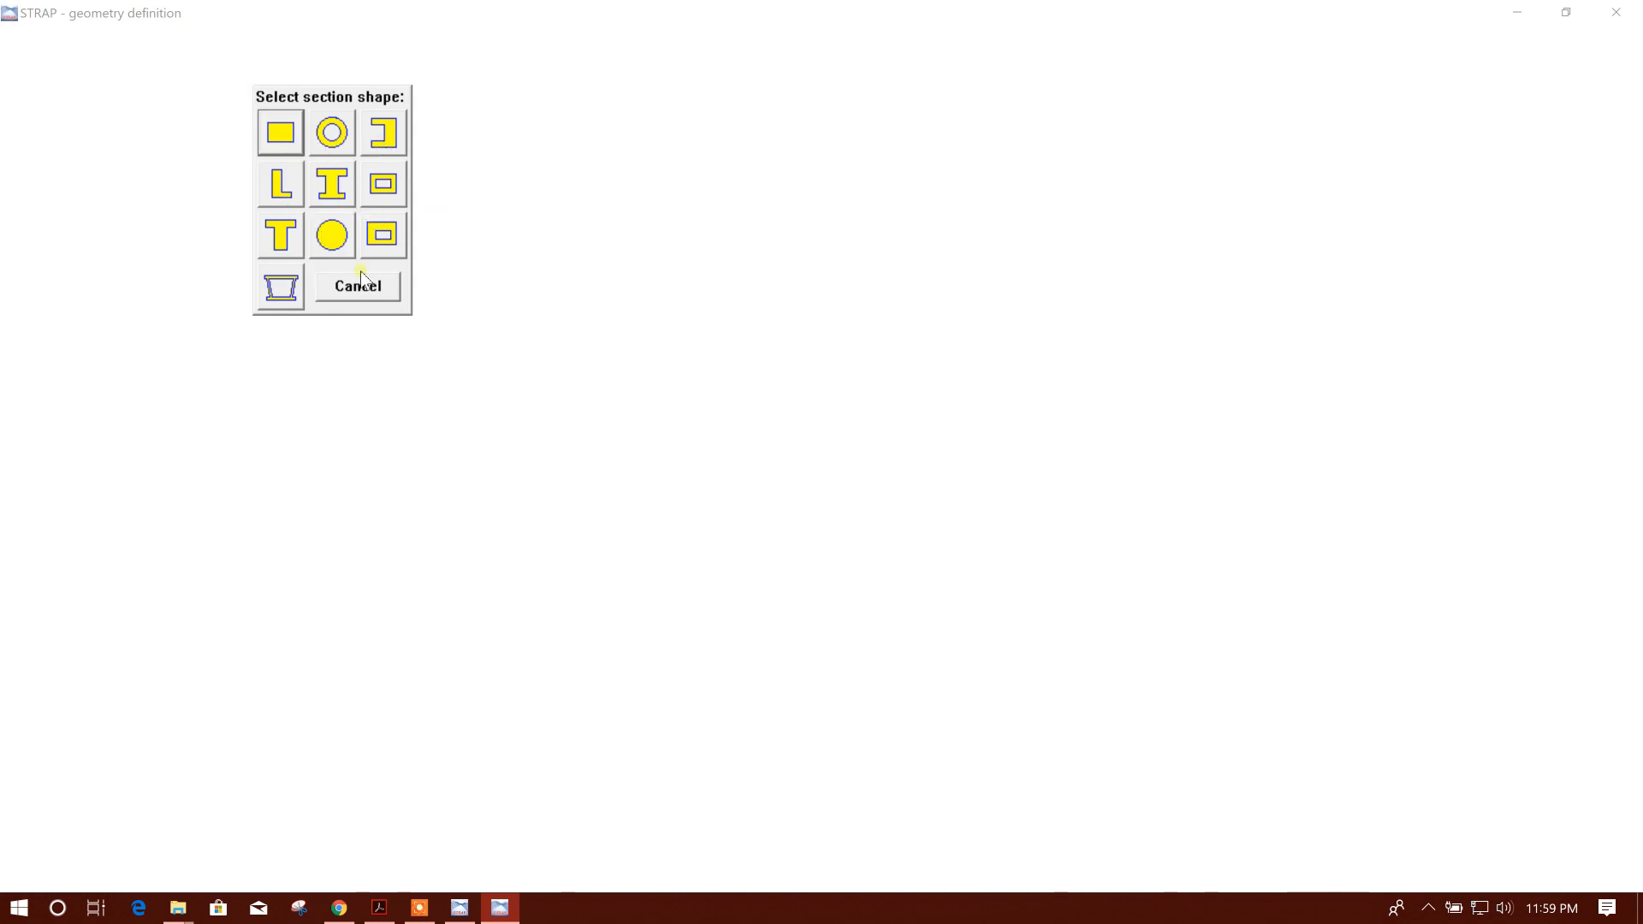
click(332, 183)
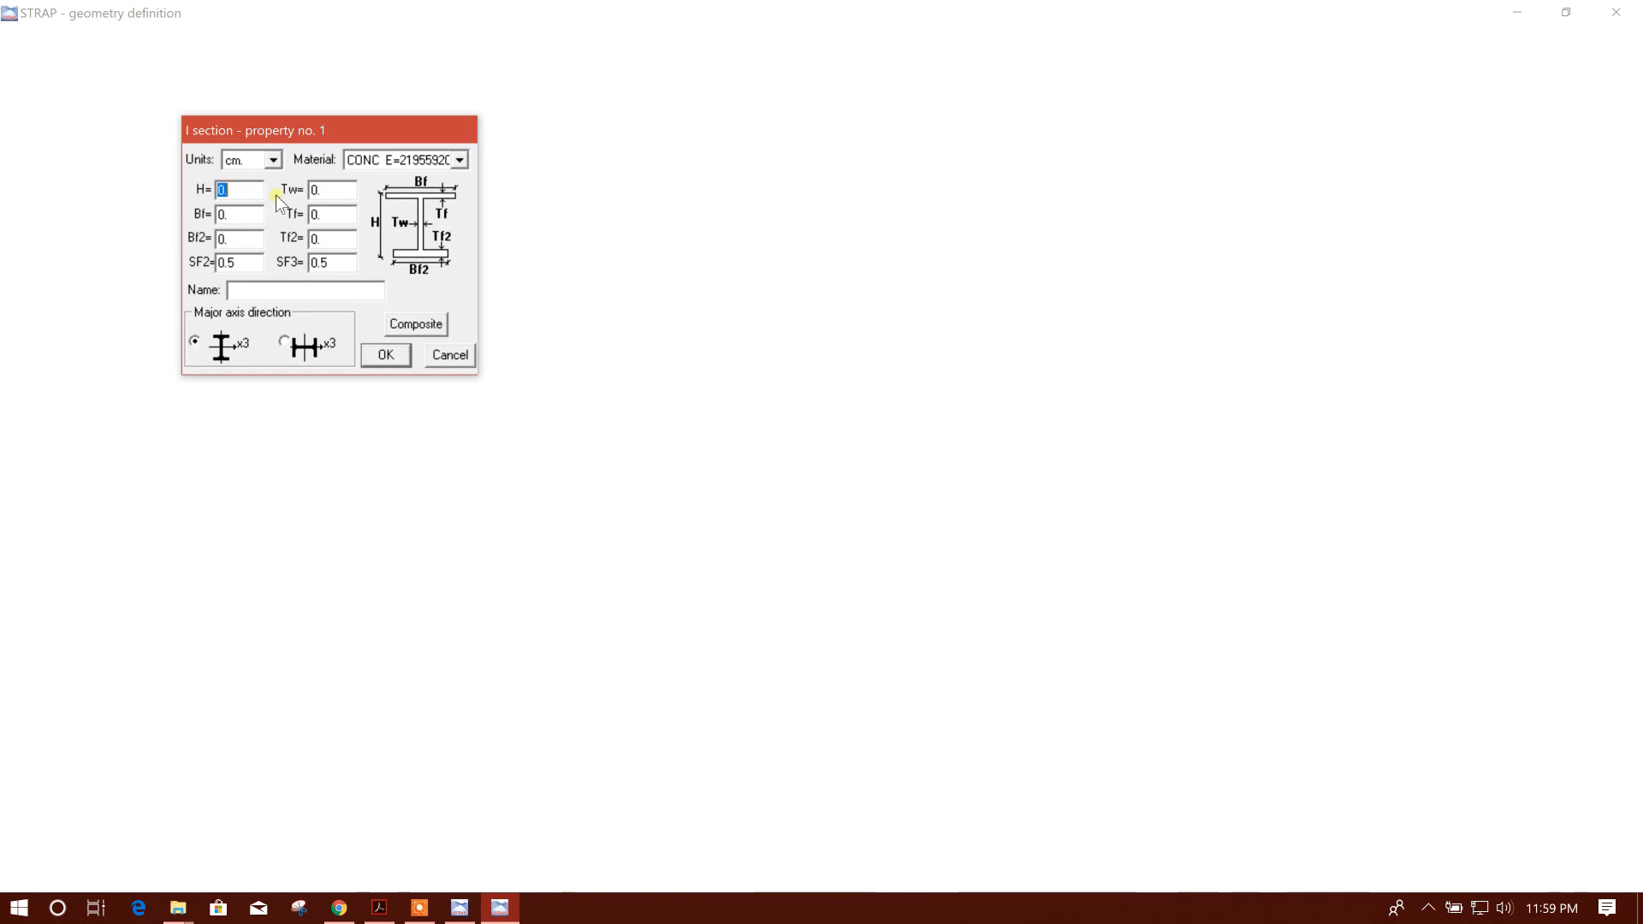
click(231, 262)
click(401, 165)
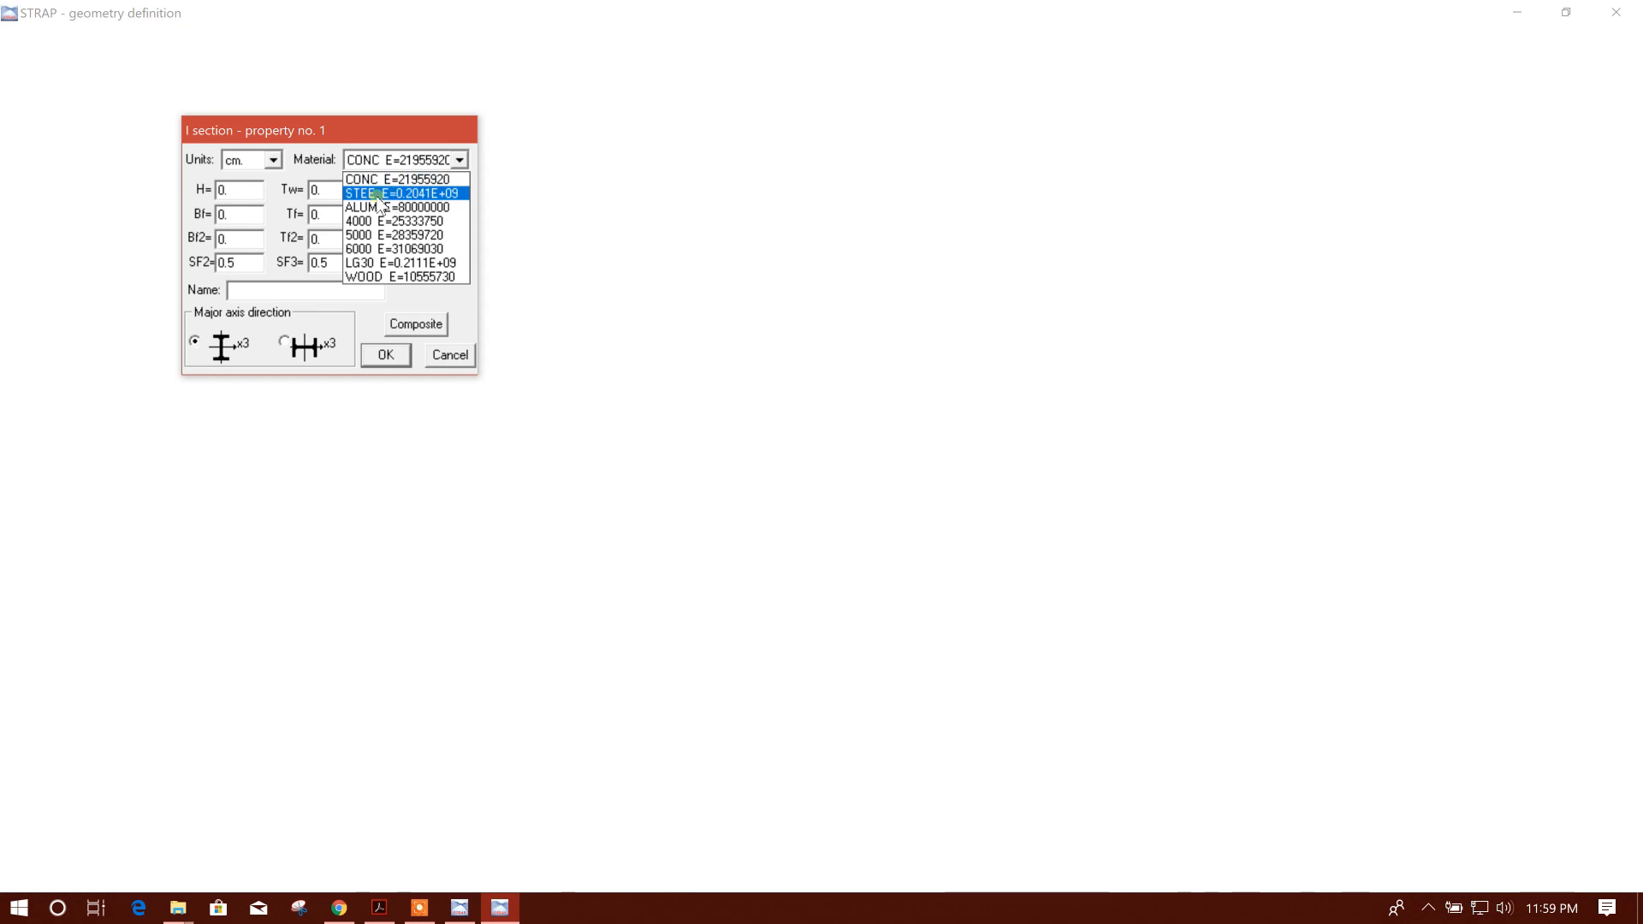
click(378, 196)
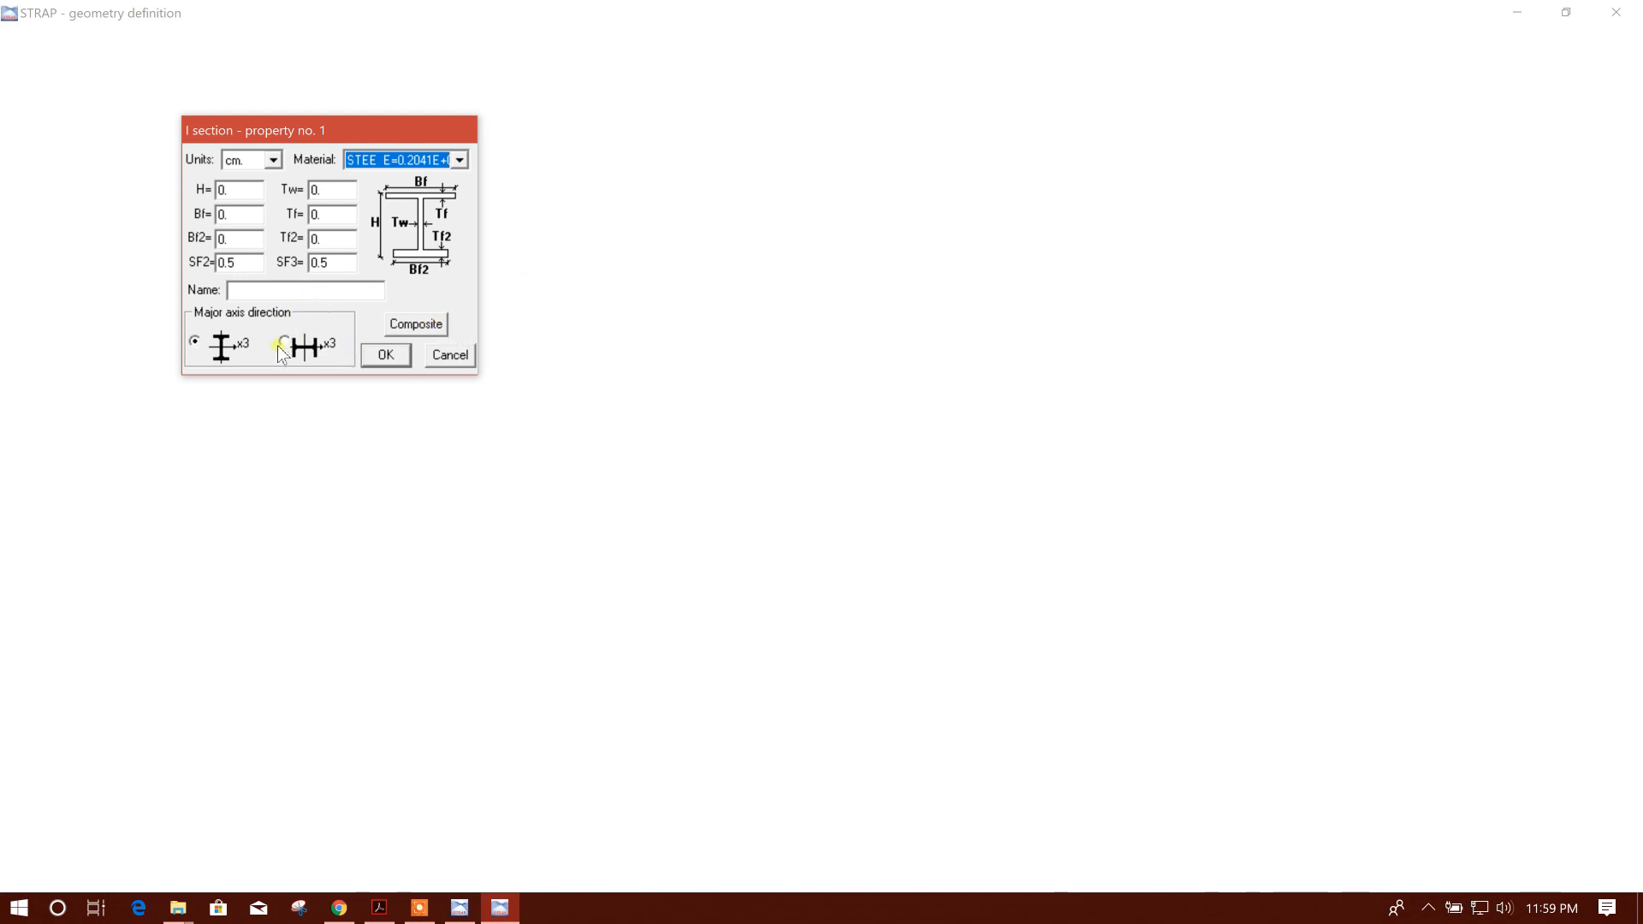
click(263, 290)
click(450, 354)
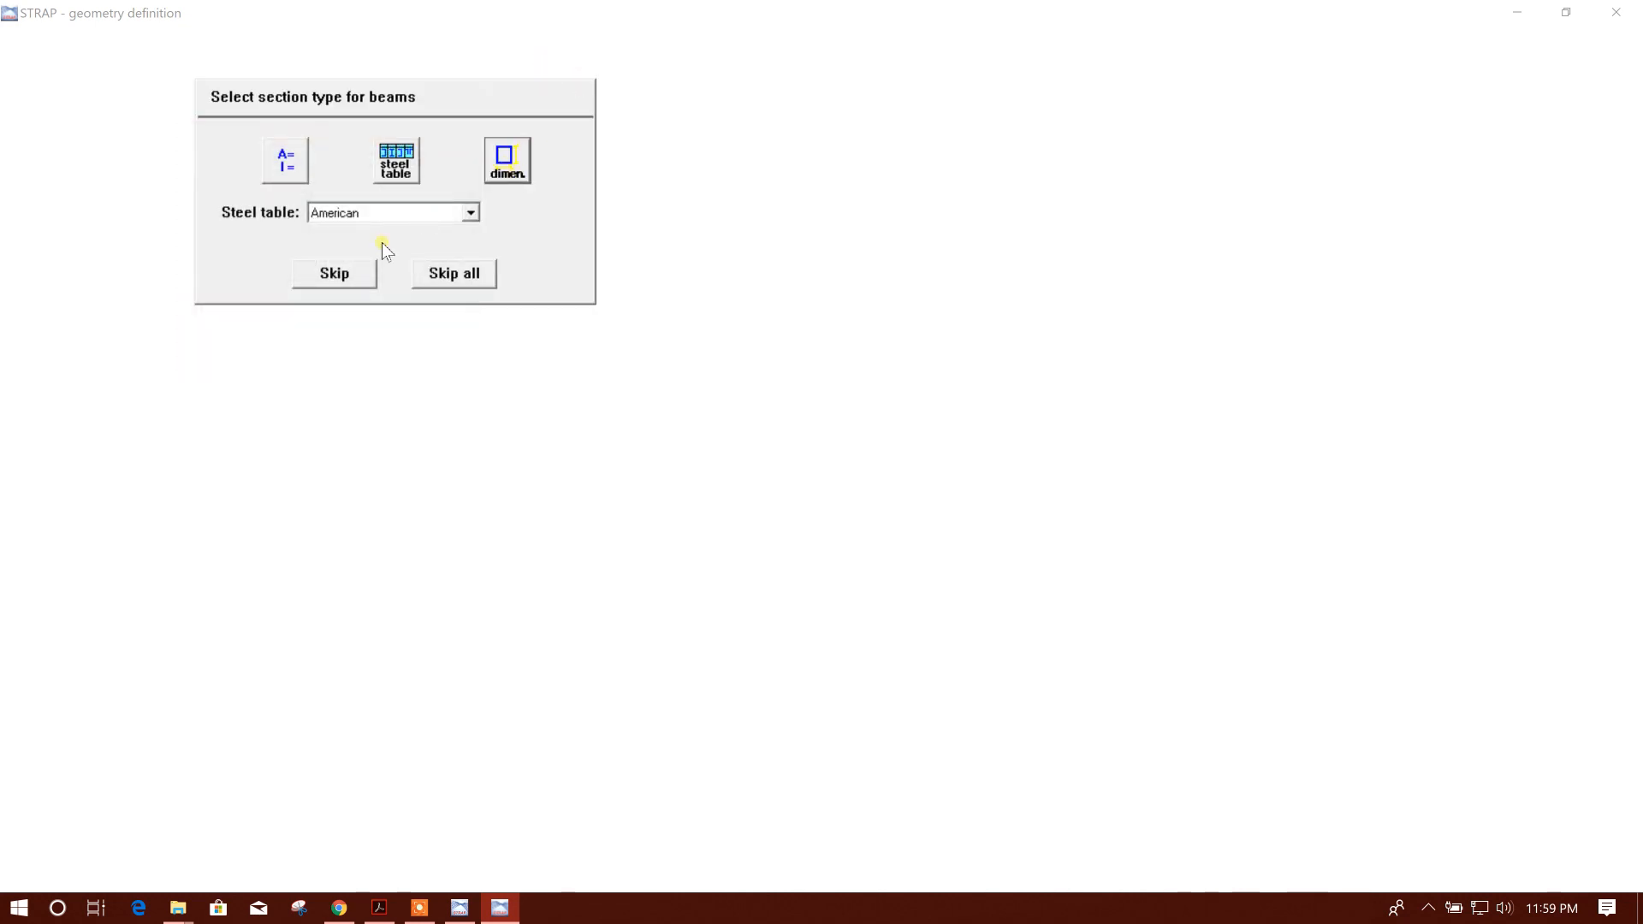
- Skip all section definitions and all uniform load definitions to generate the wizard frame
click(474, 272)
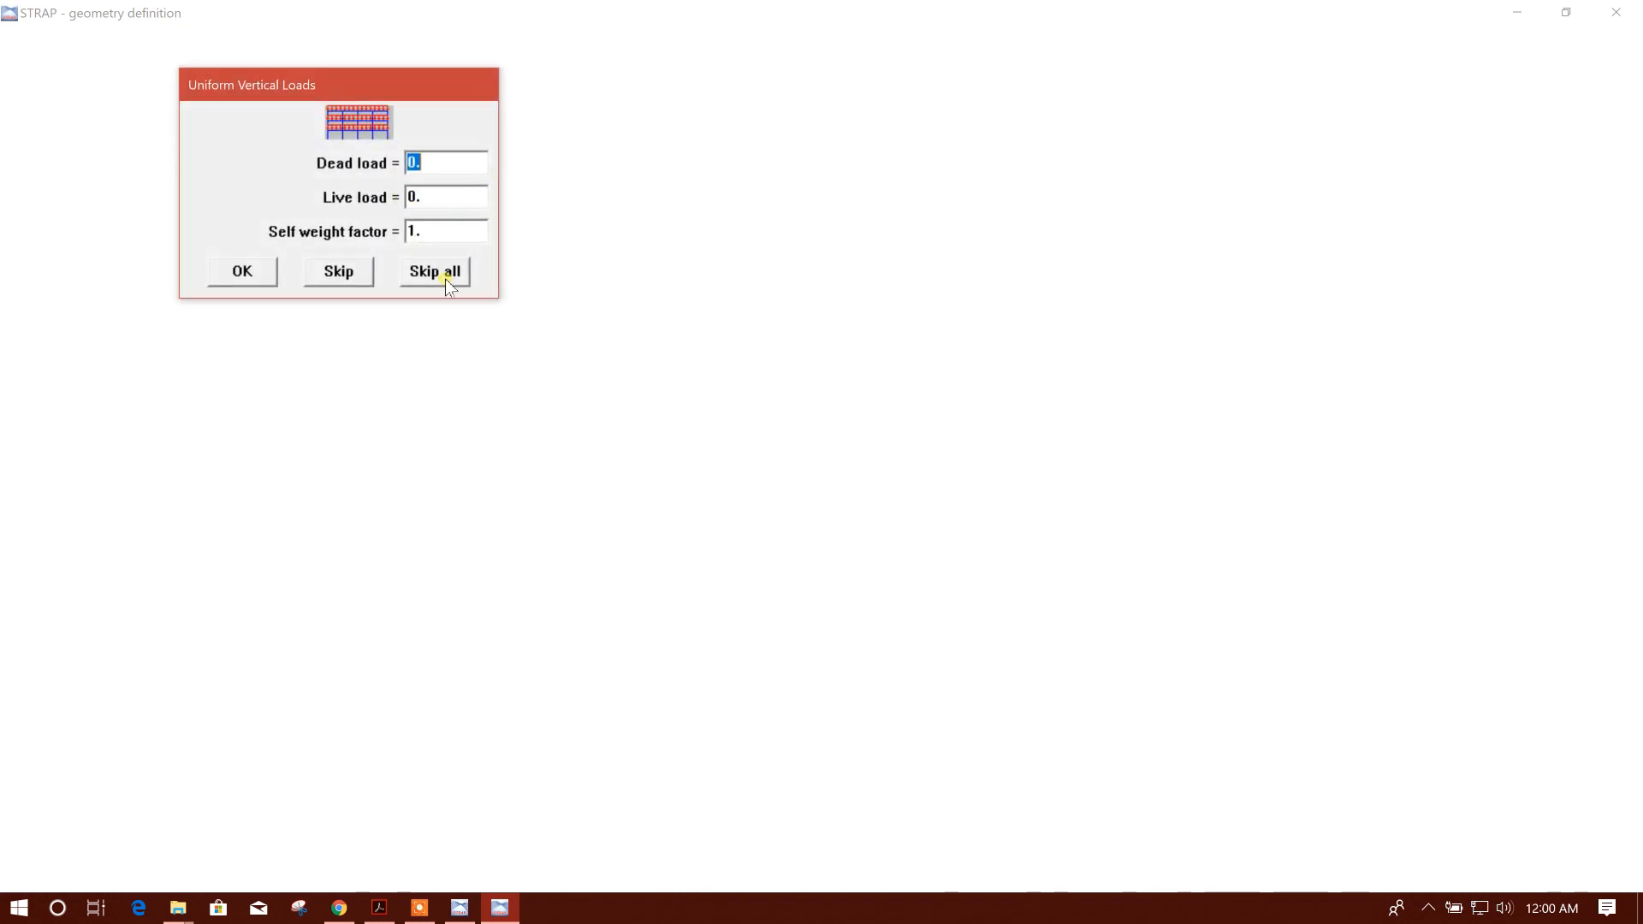
click(449, 274)
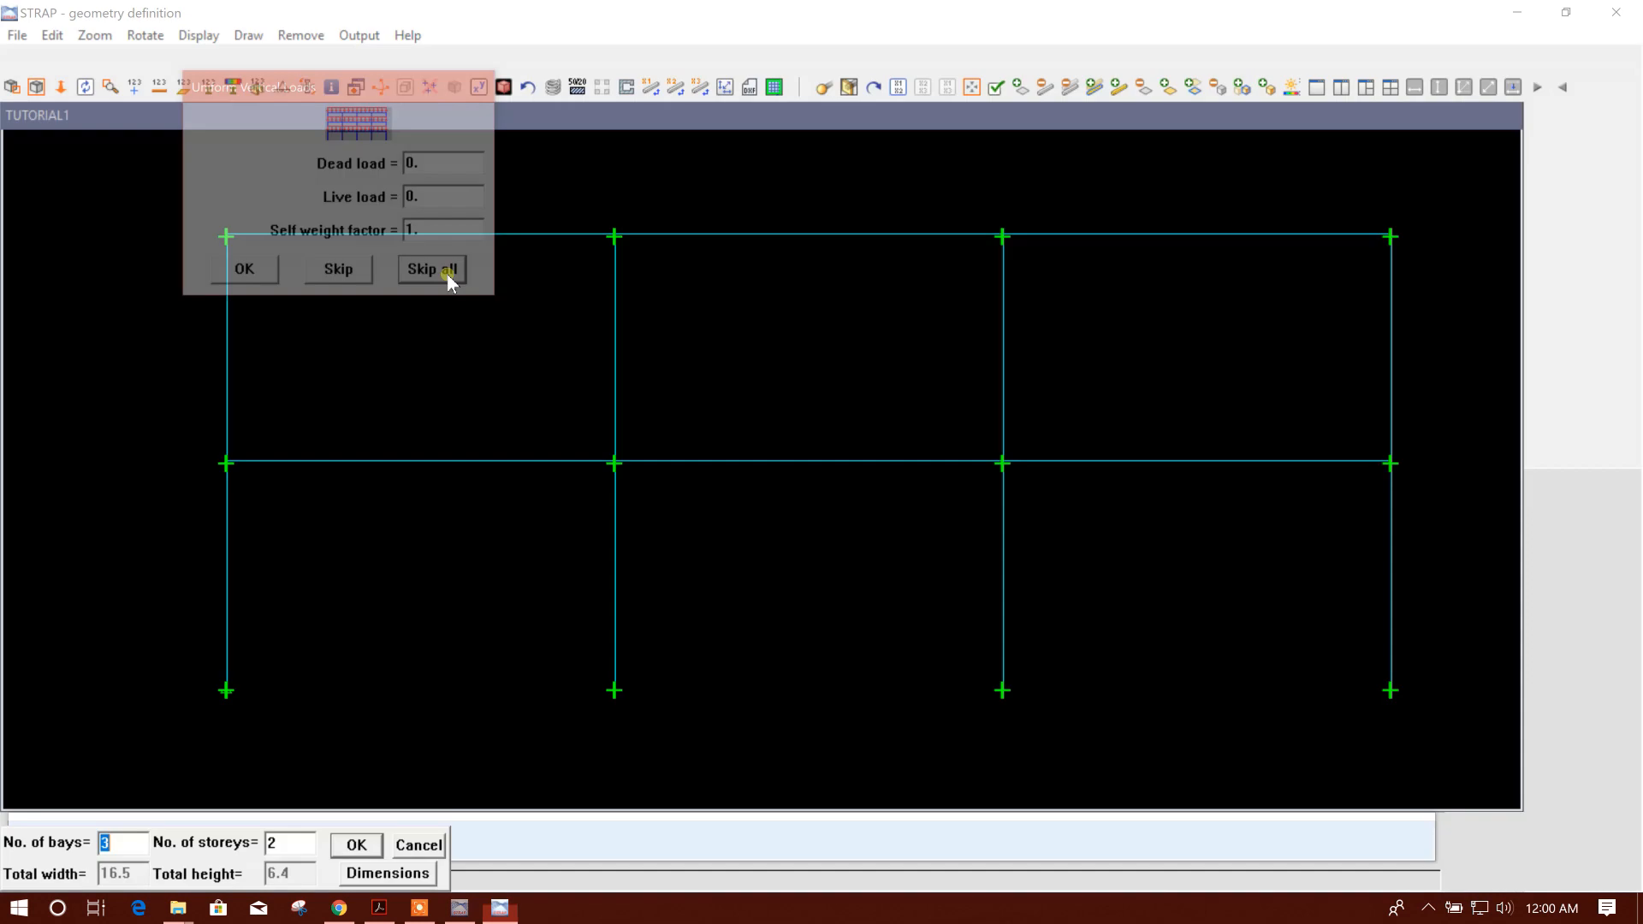
mouse_move(803, 442)
middle_down()
mouse_move(779, 457)
mouse_move(755, 361)
mouse_move(759, 382)
middle_up()
scroll(759, 382, up, 1)
scroll(758, 382, down, 1)
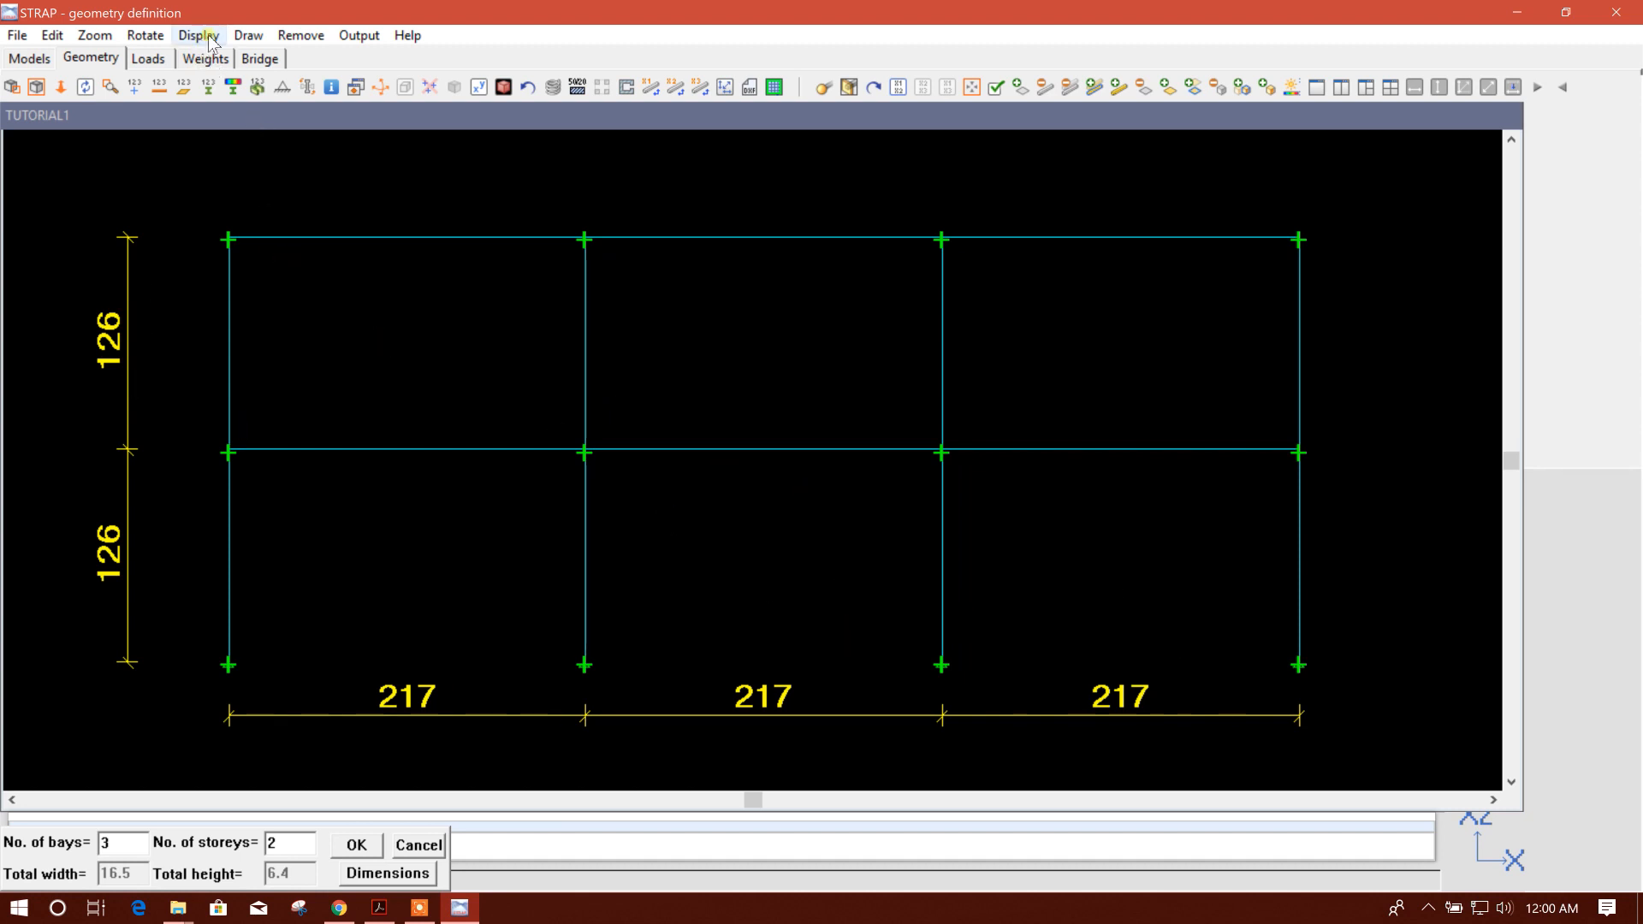
- Set the text units of the dimension lines to meter in the dimension line parameters
click(248, 35)
click(291, 57)
click(433, 243)
click(445, 203)
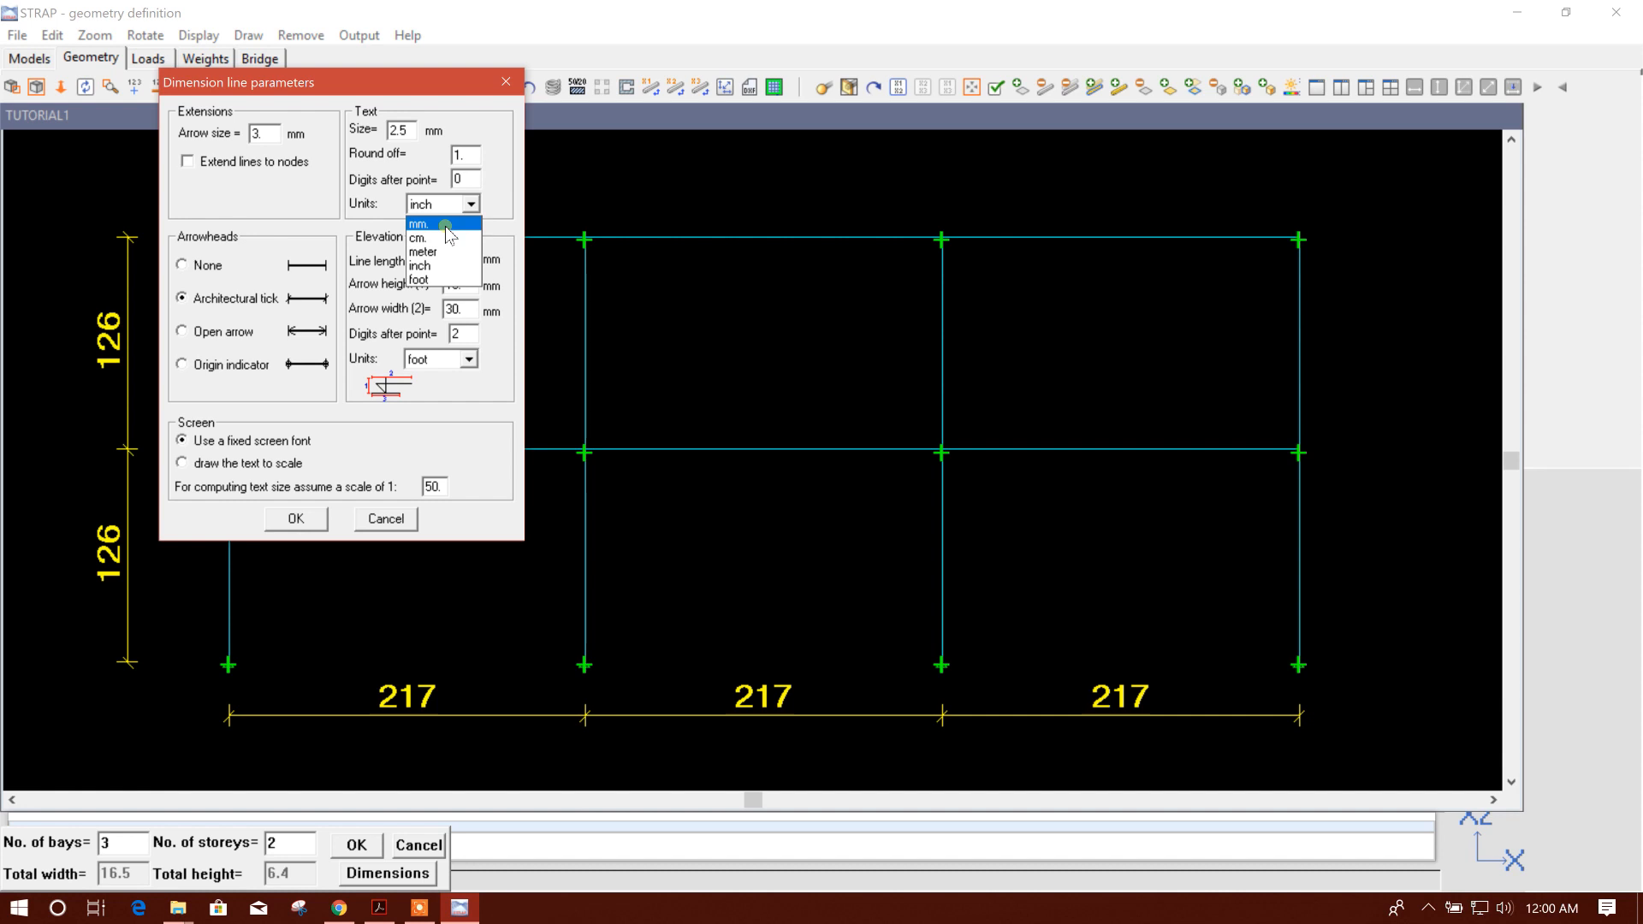
click(441, 267)
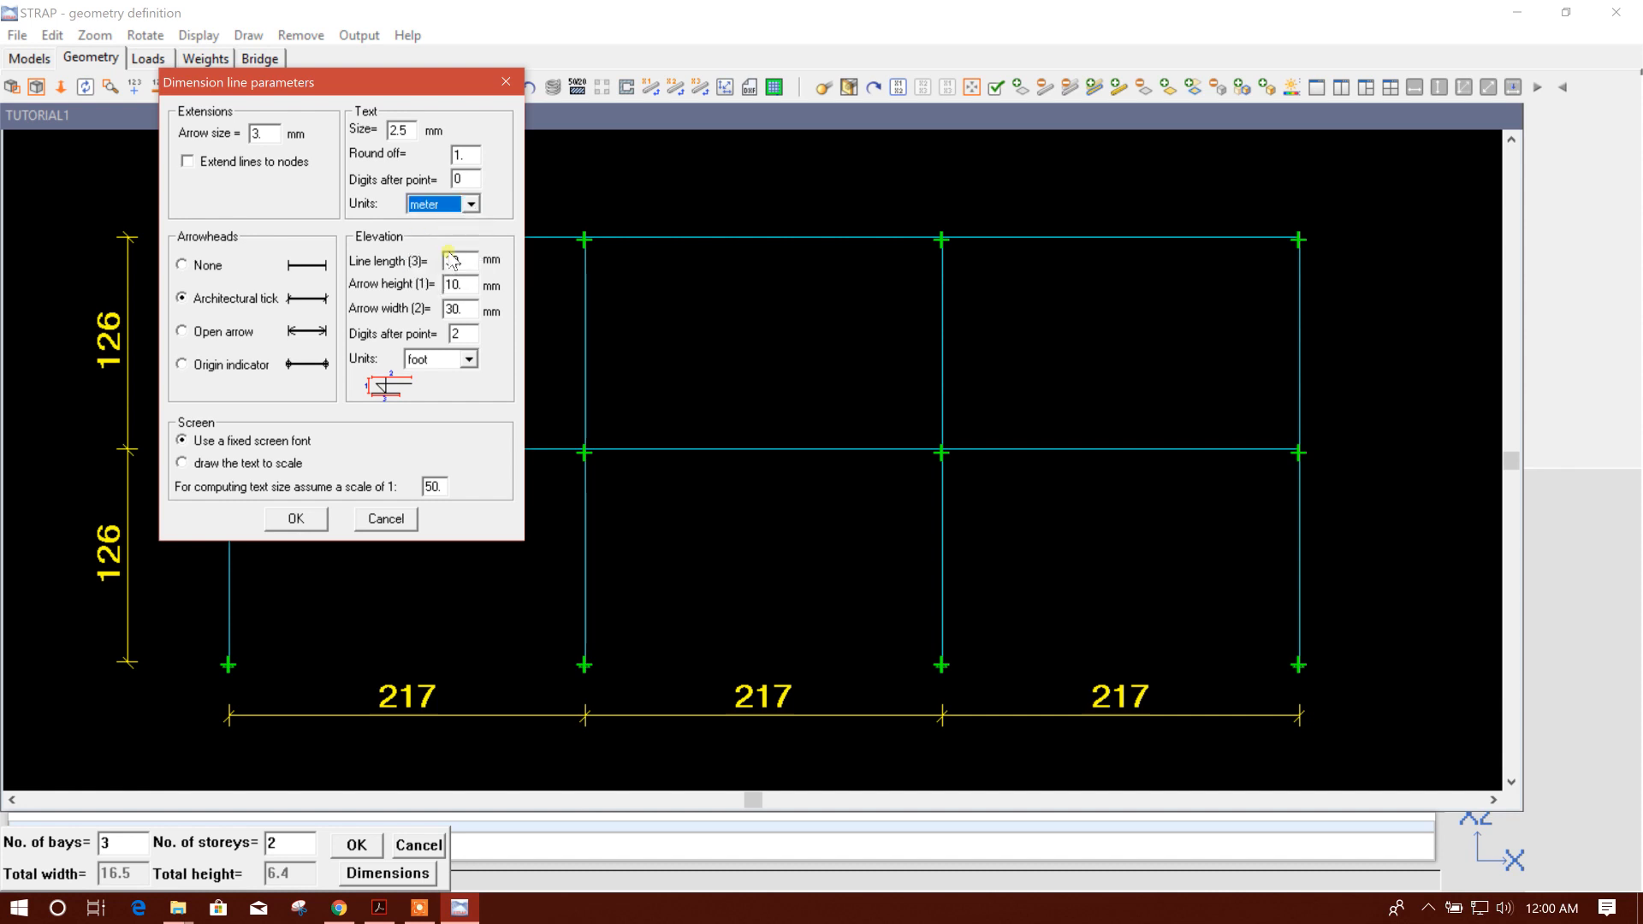
click(315, 520)
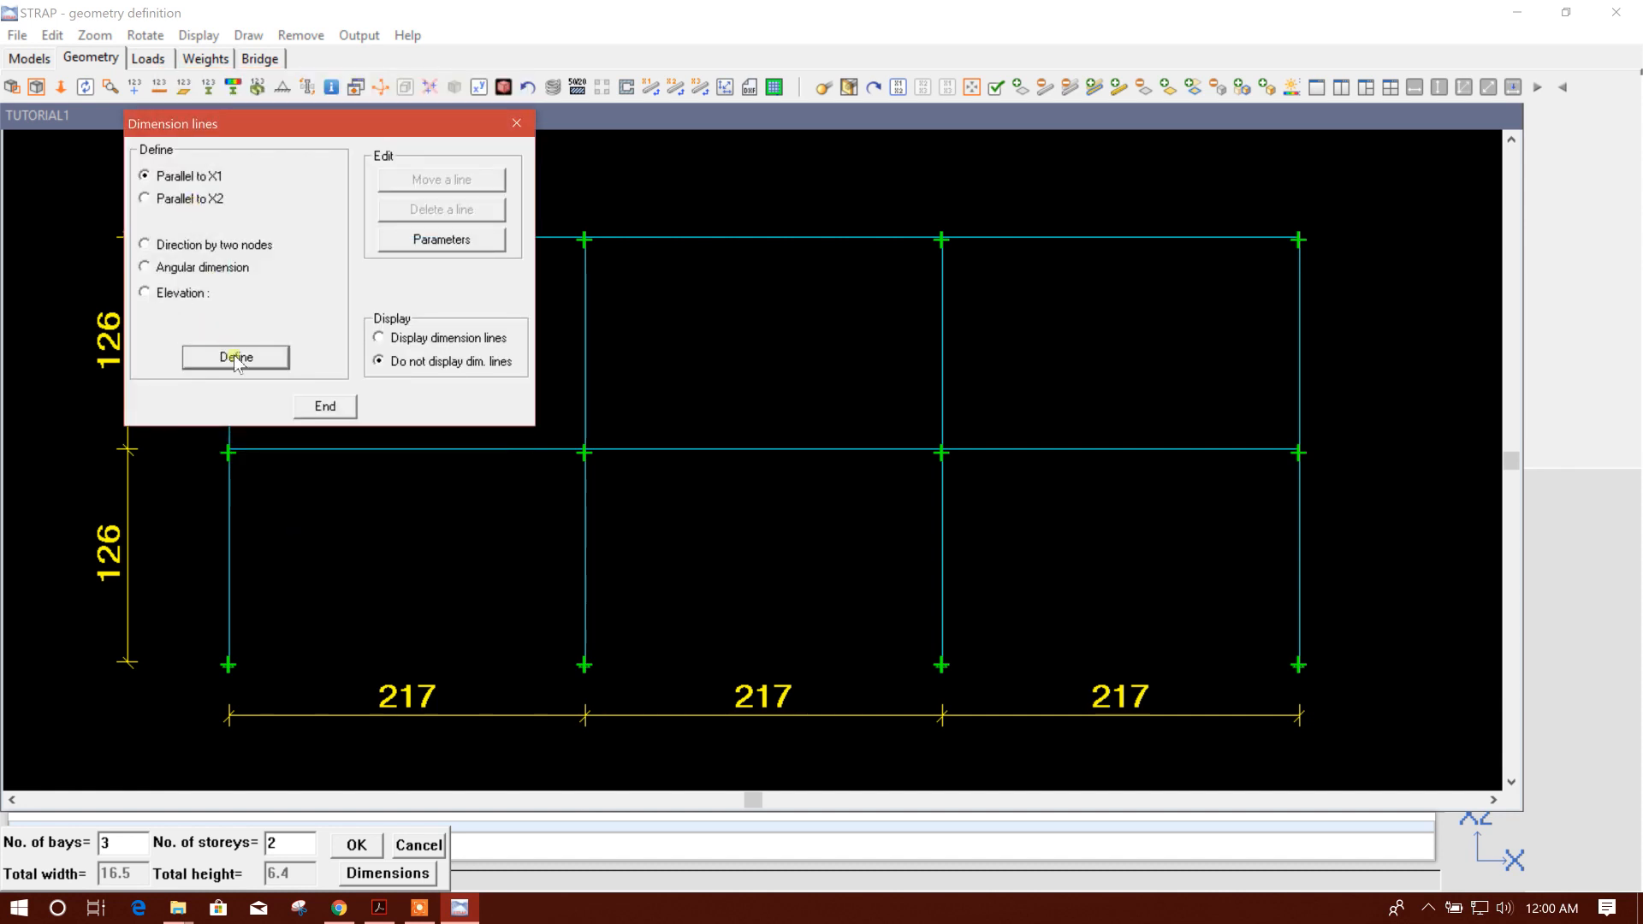
click(322, 407)
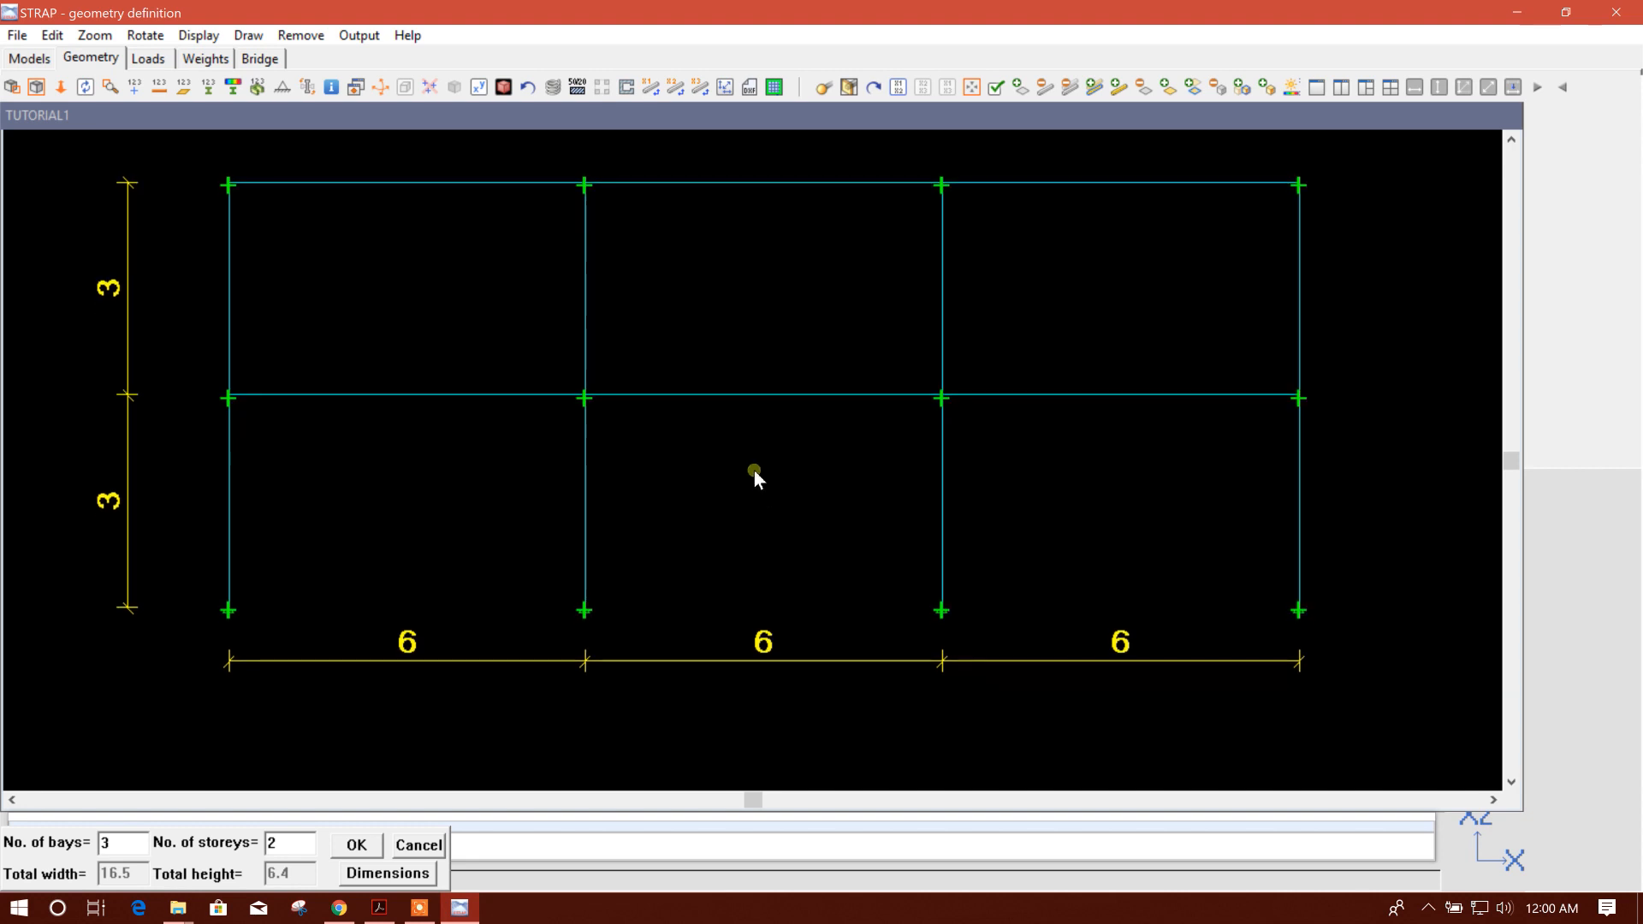
- Revise the first bay's width to 7 m, applying the change to this dimension only
scroll(753, 469, down, 1)
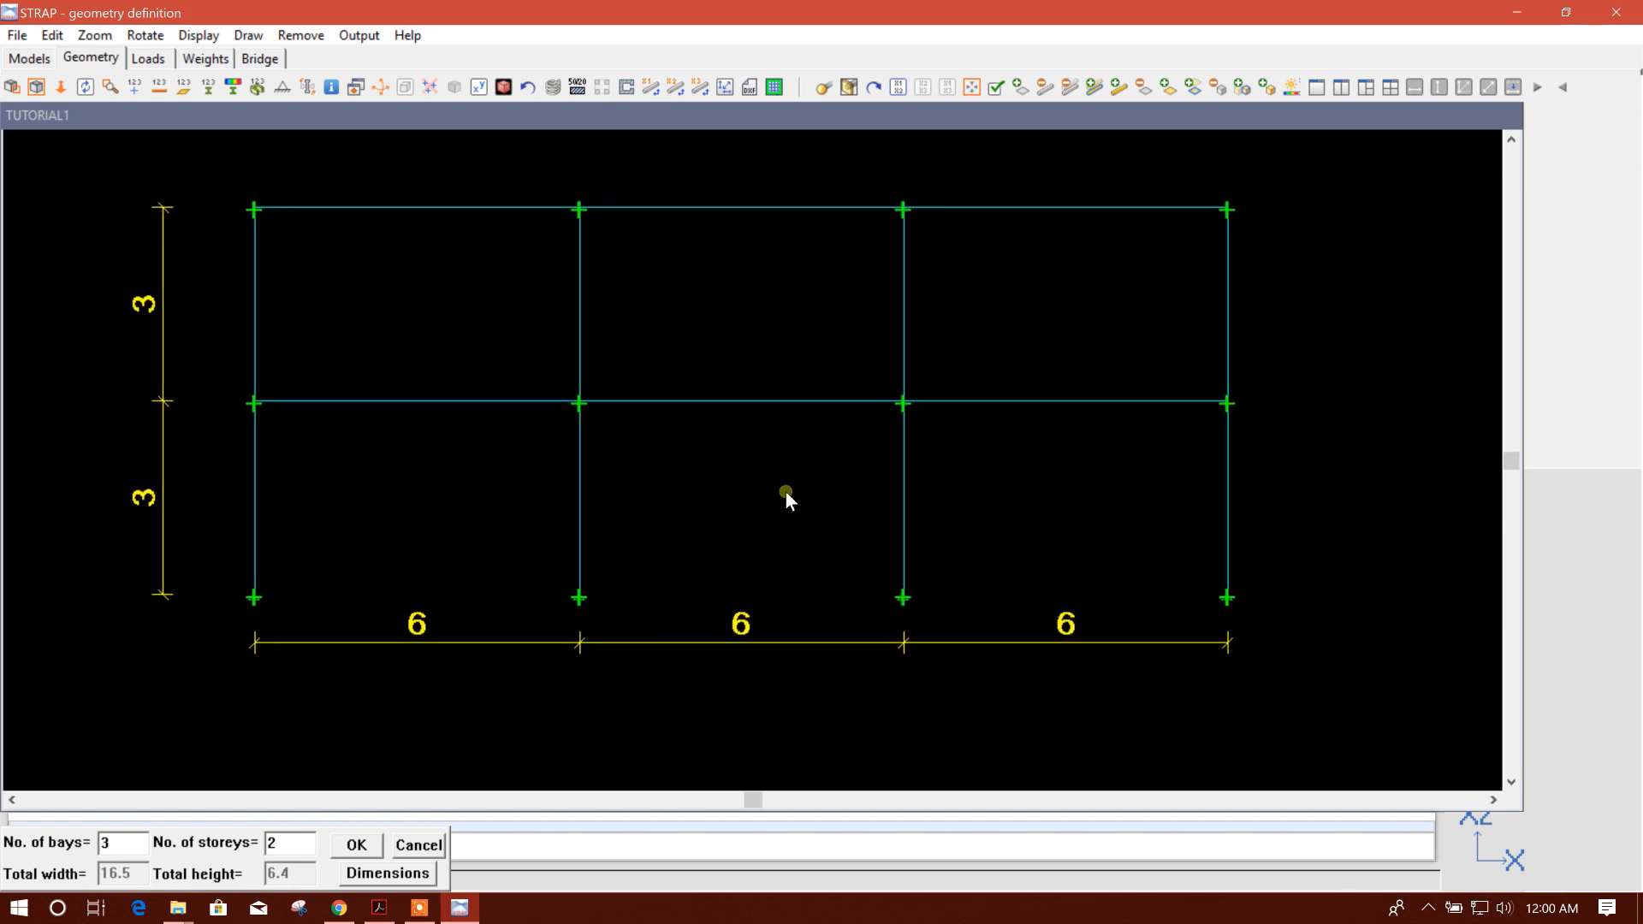
middle_drag(793, 501, 788, 501)
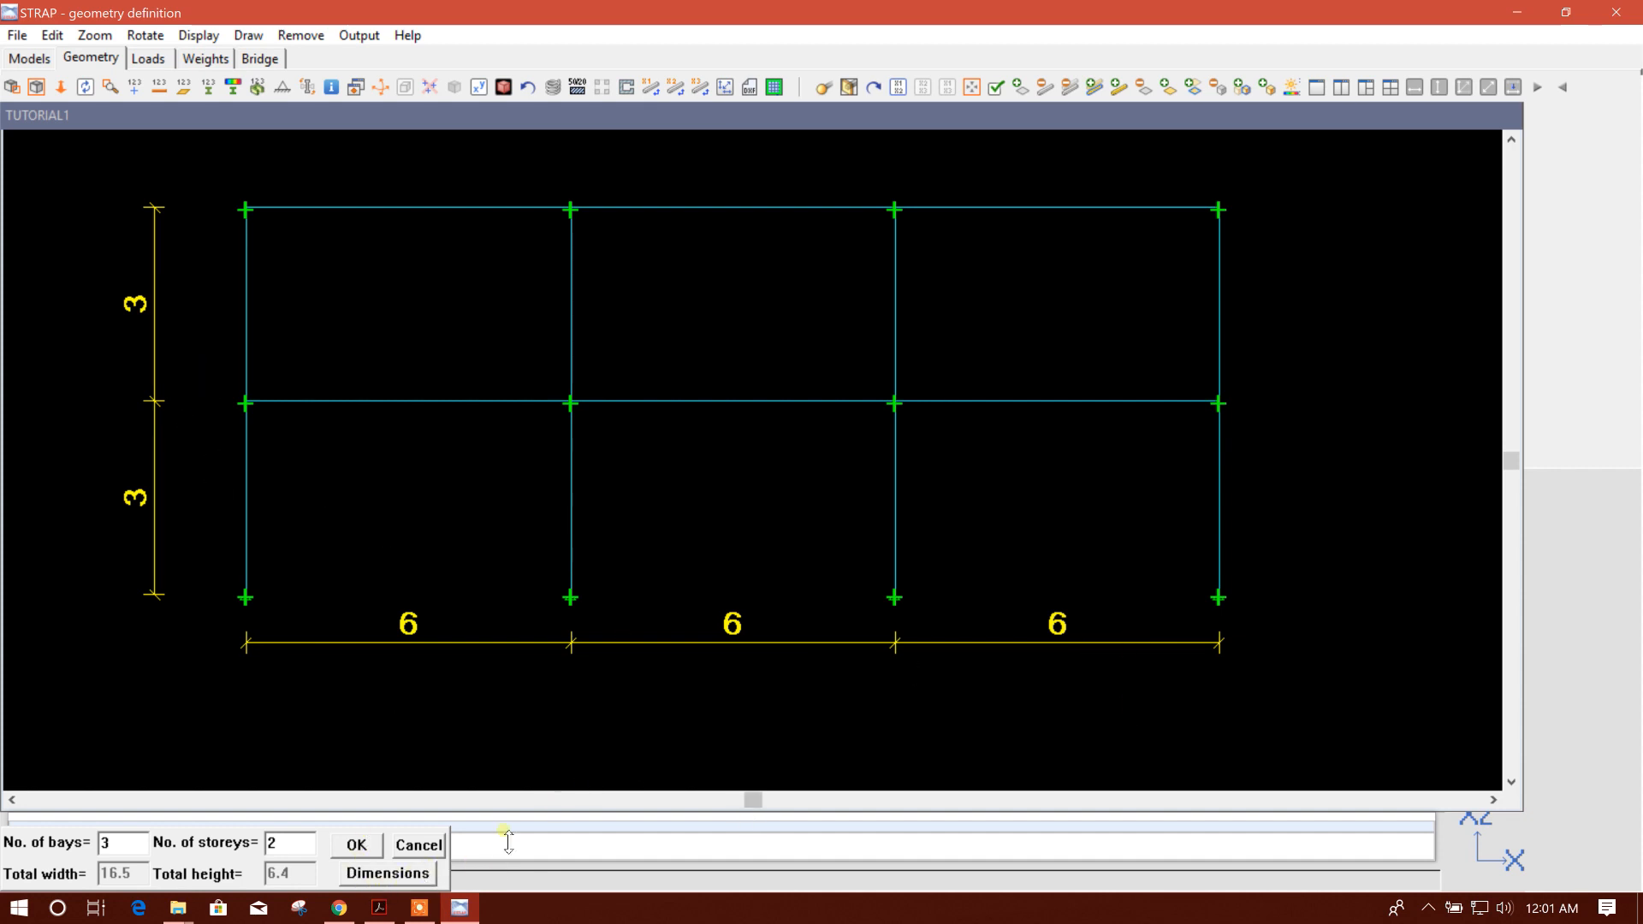
click(420, 875)
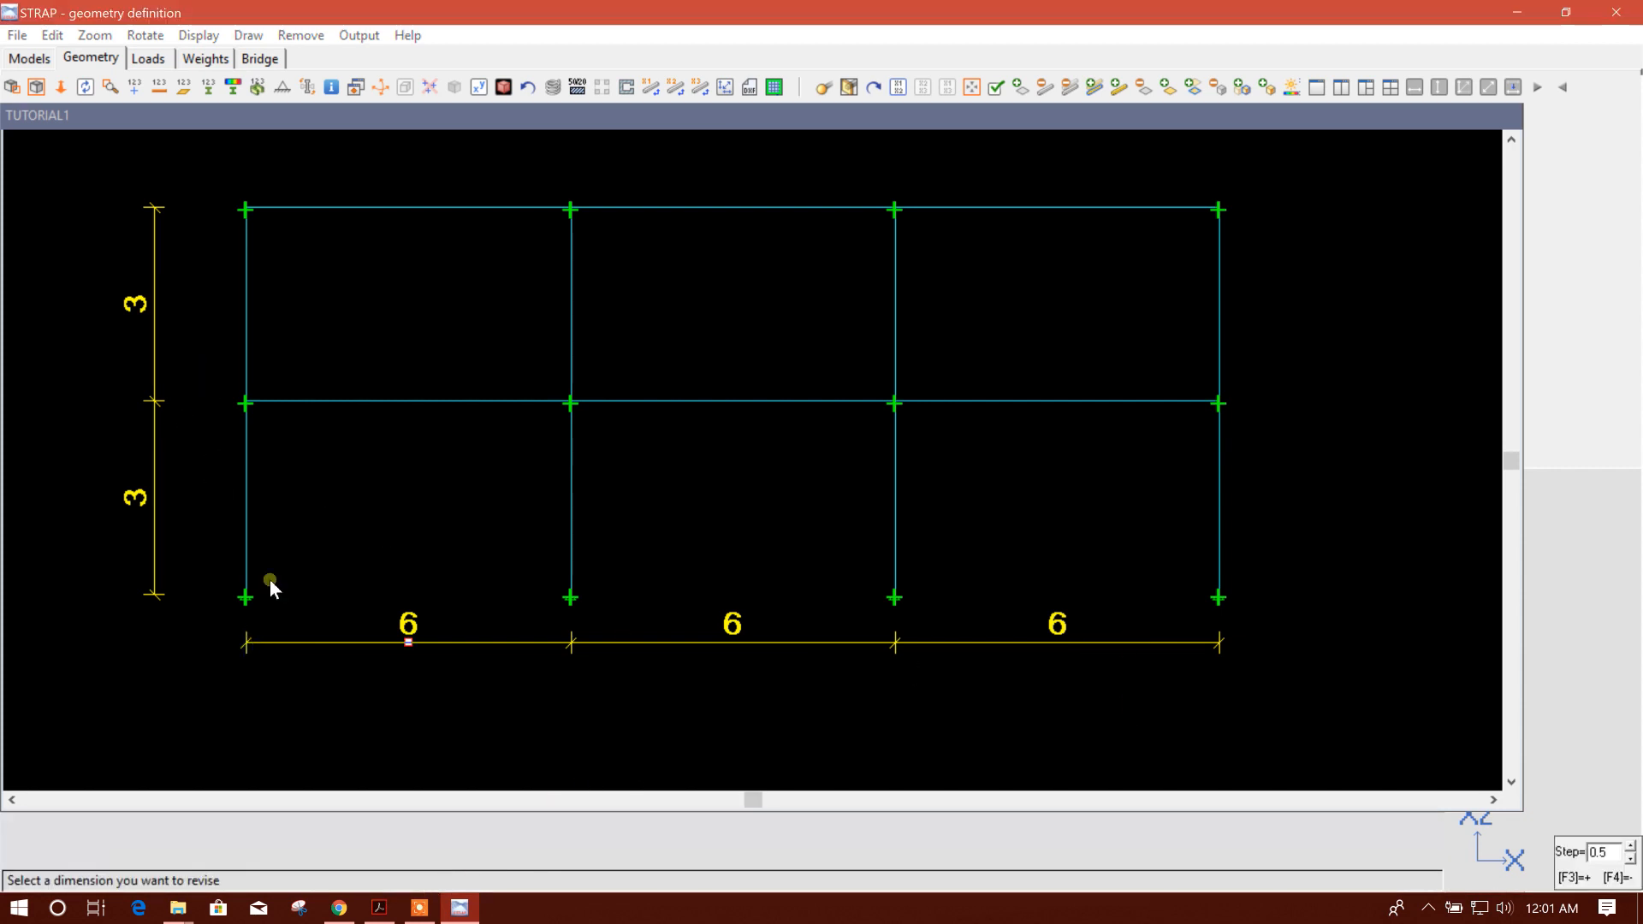
click(412, 648)
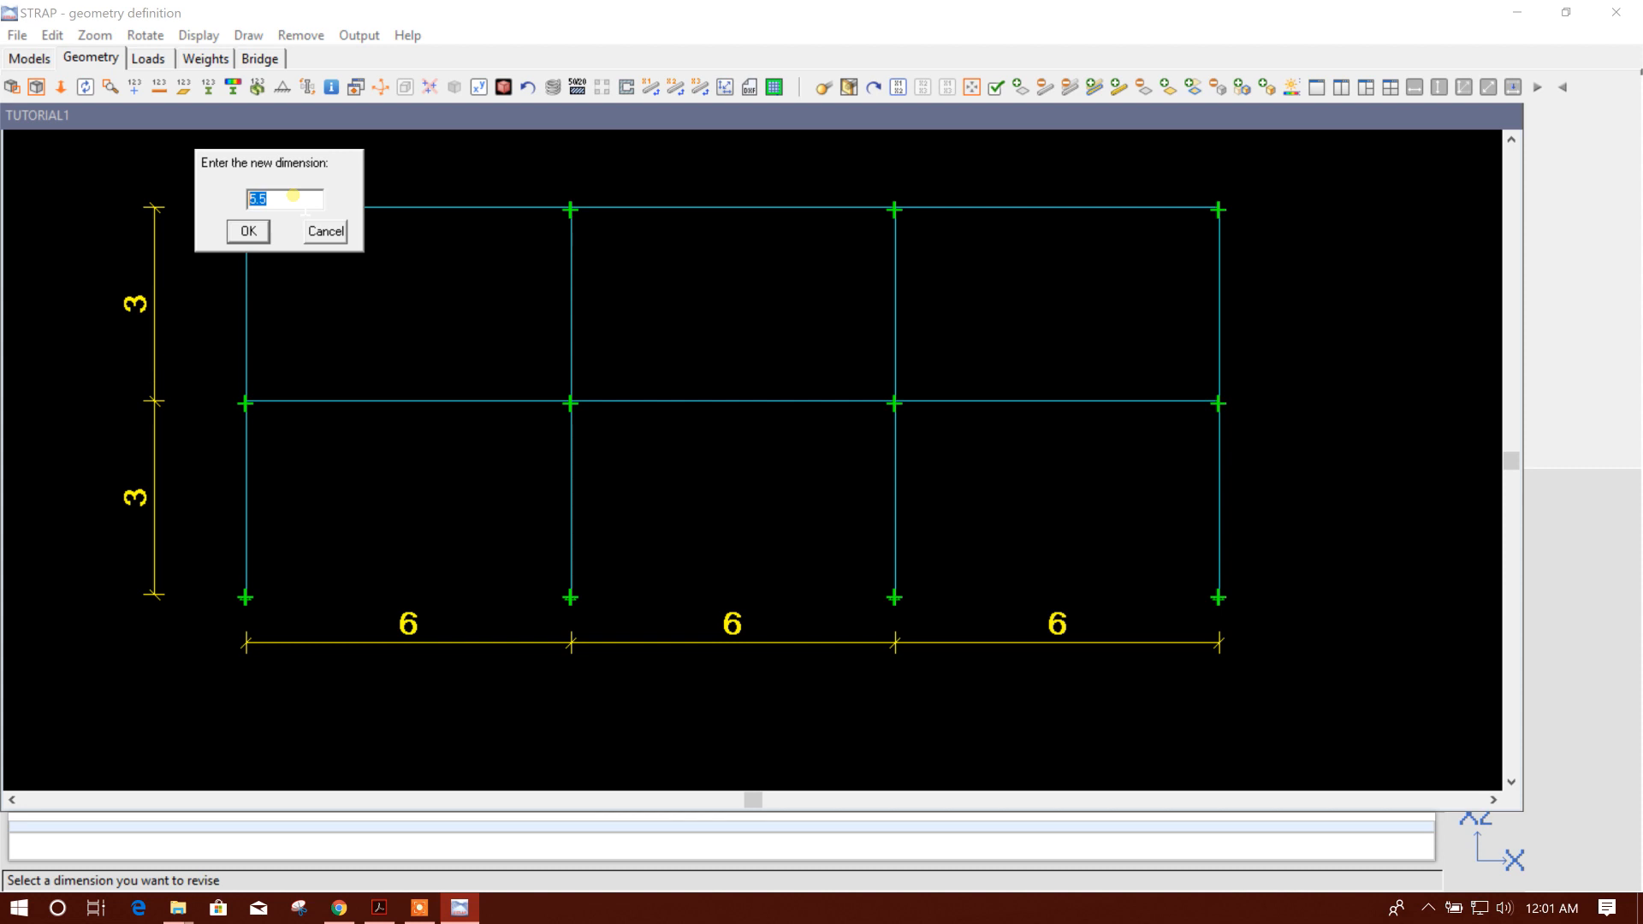
text(7)
click(249, 231)
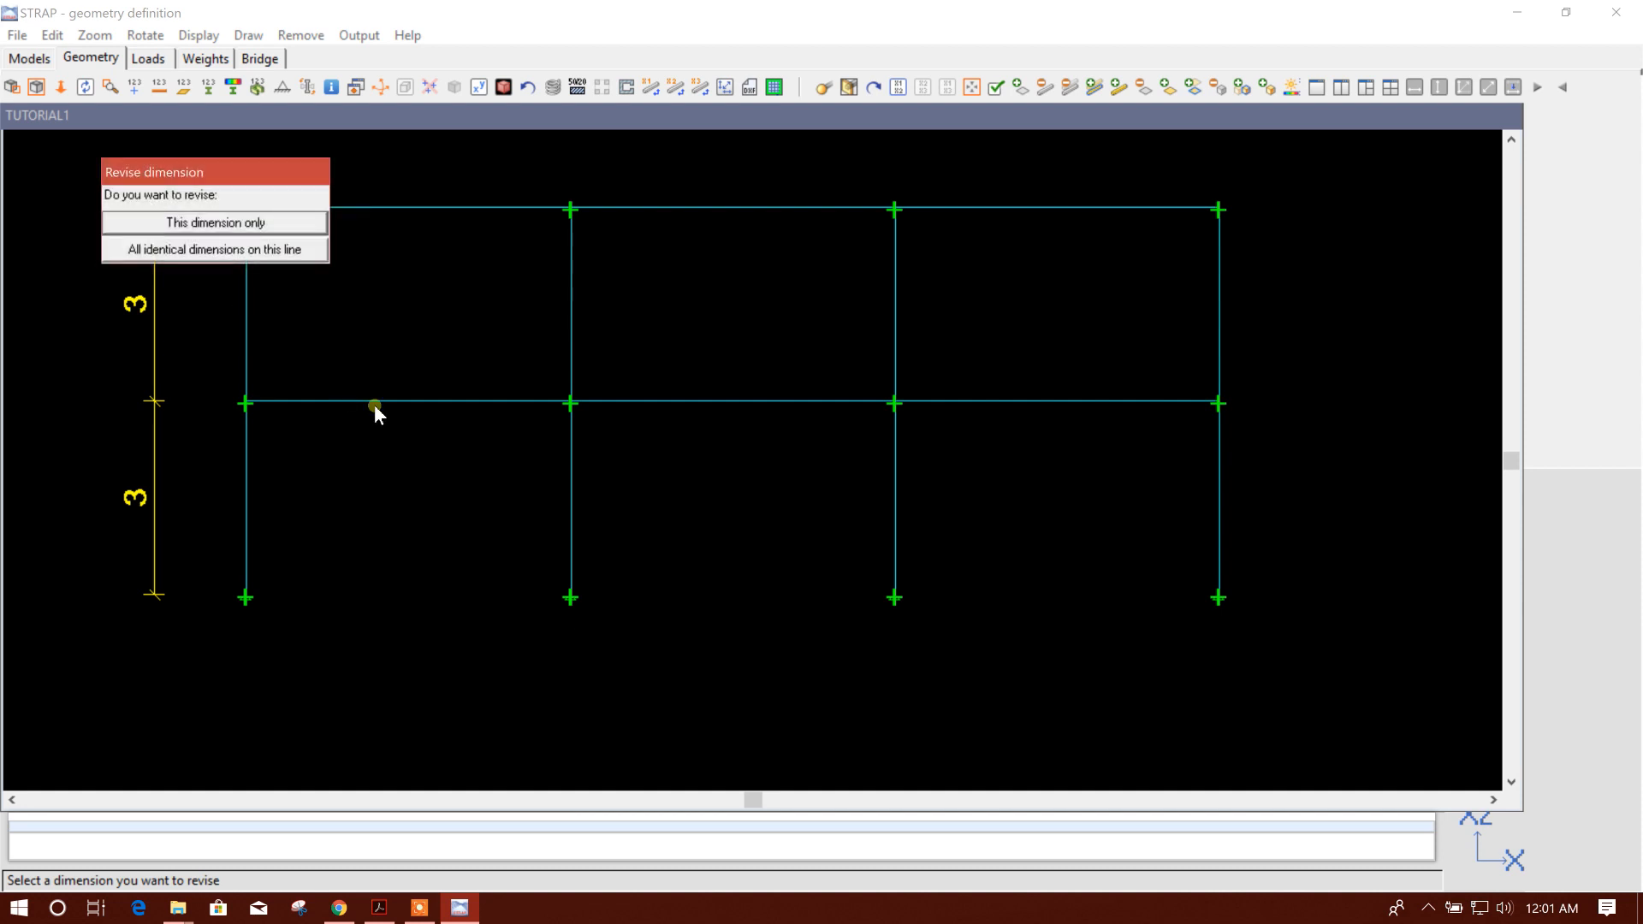
click(248, 224)
click(415, 649)
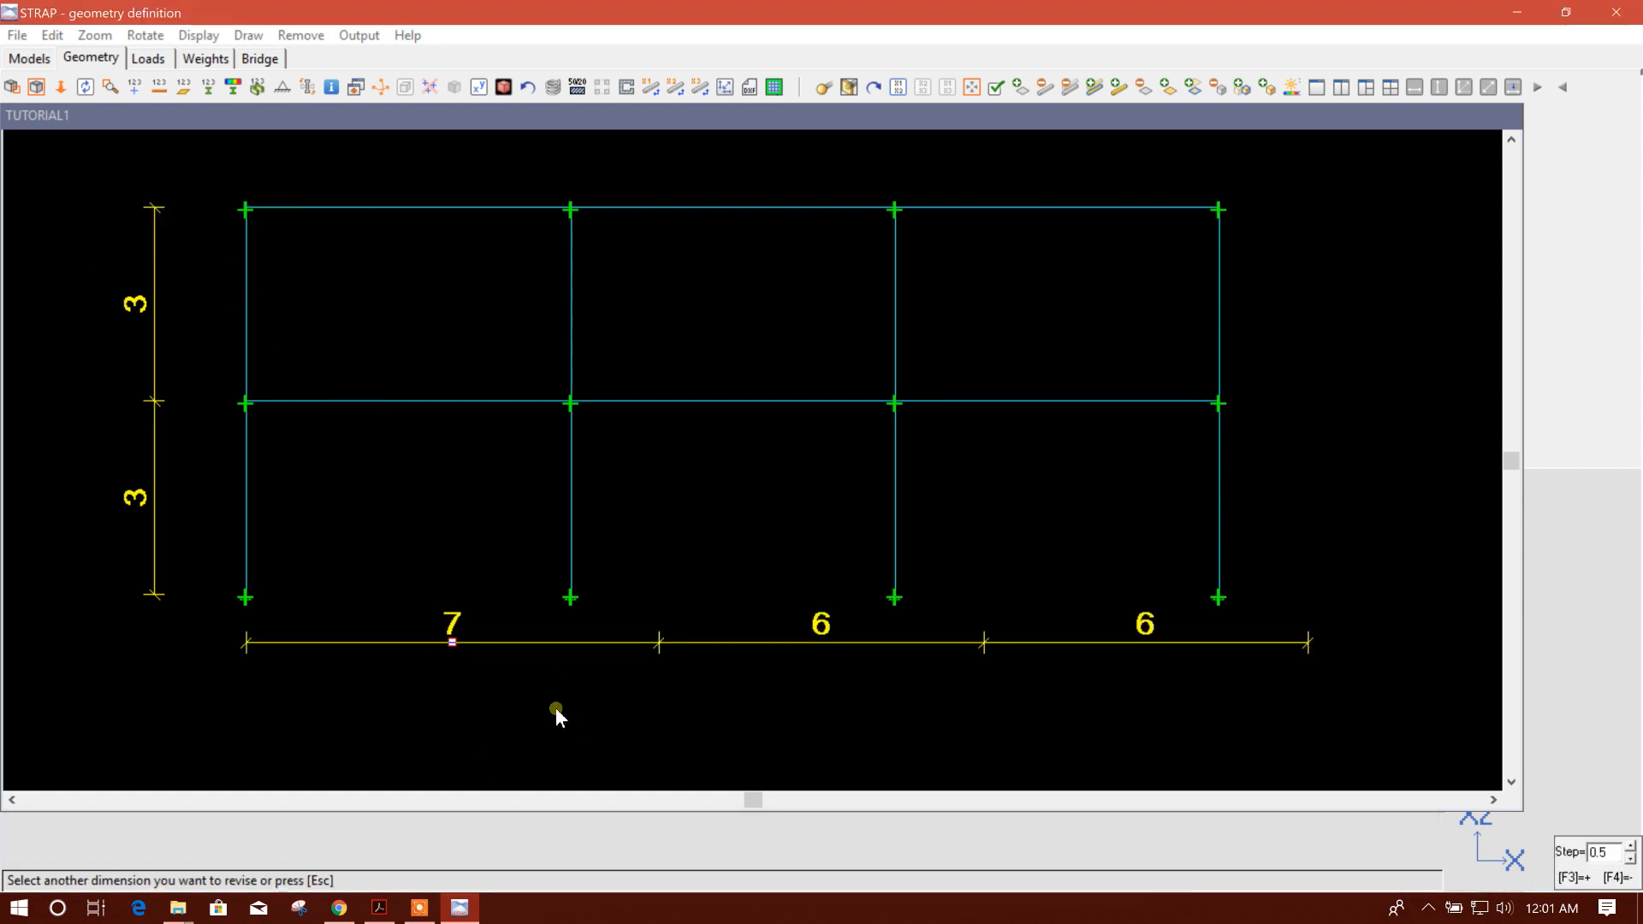
click(248, 231)
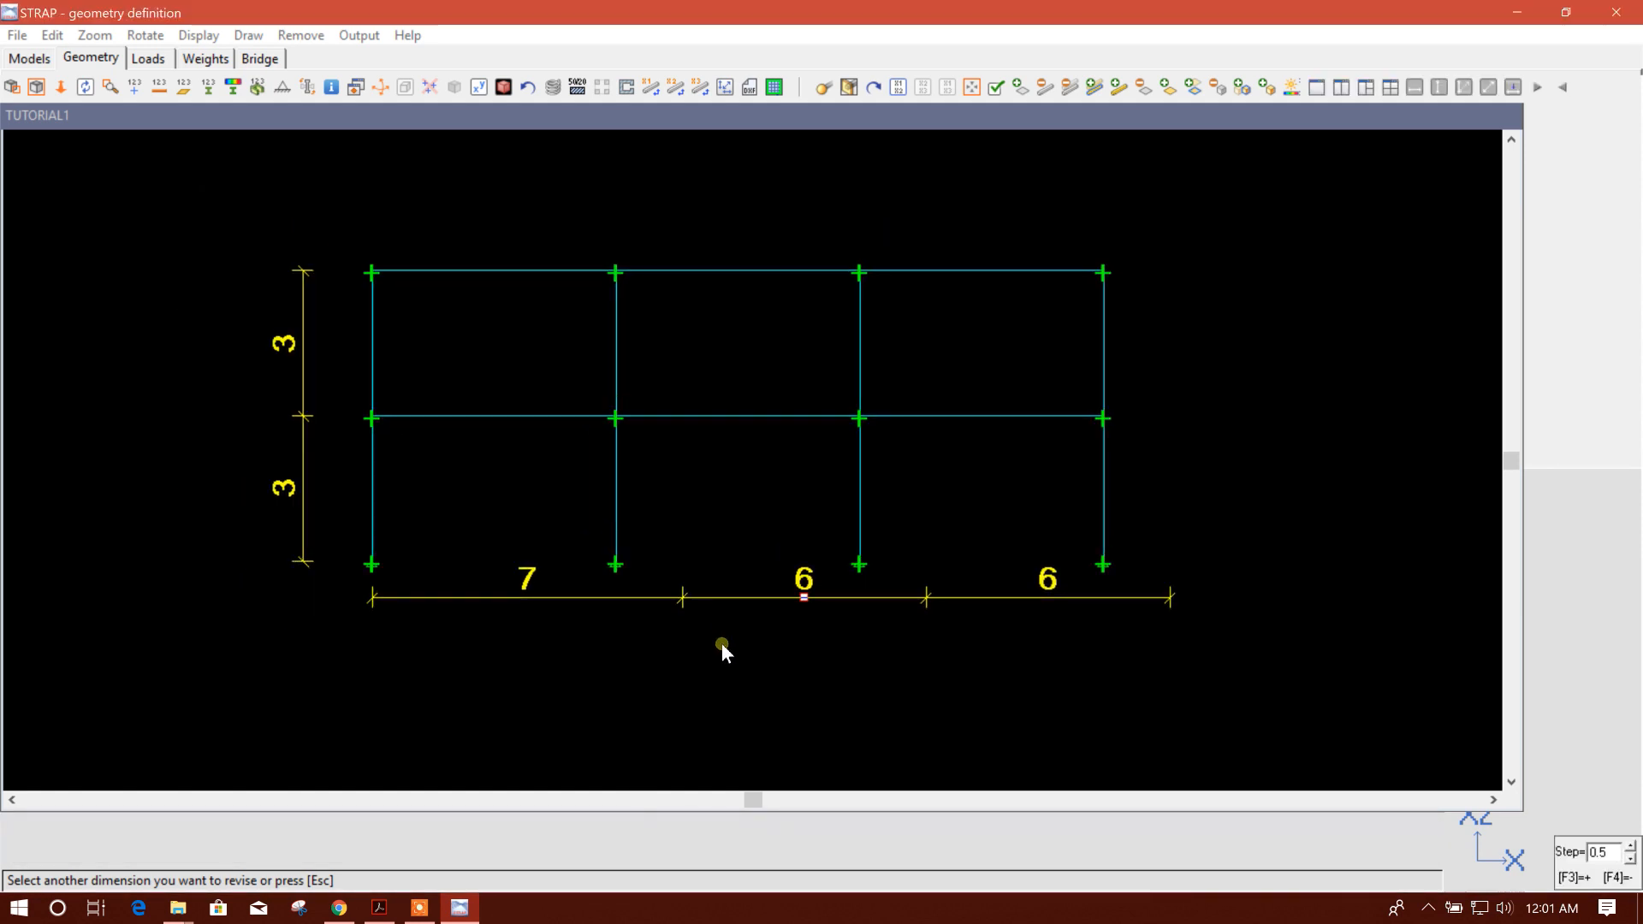
key(Escape)
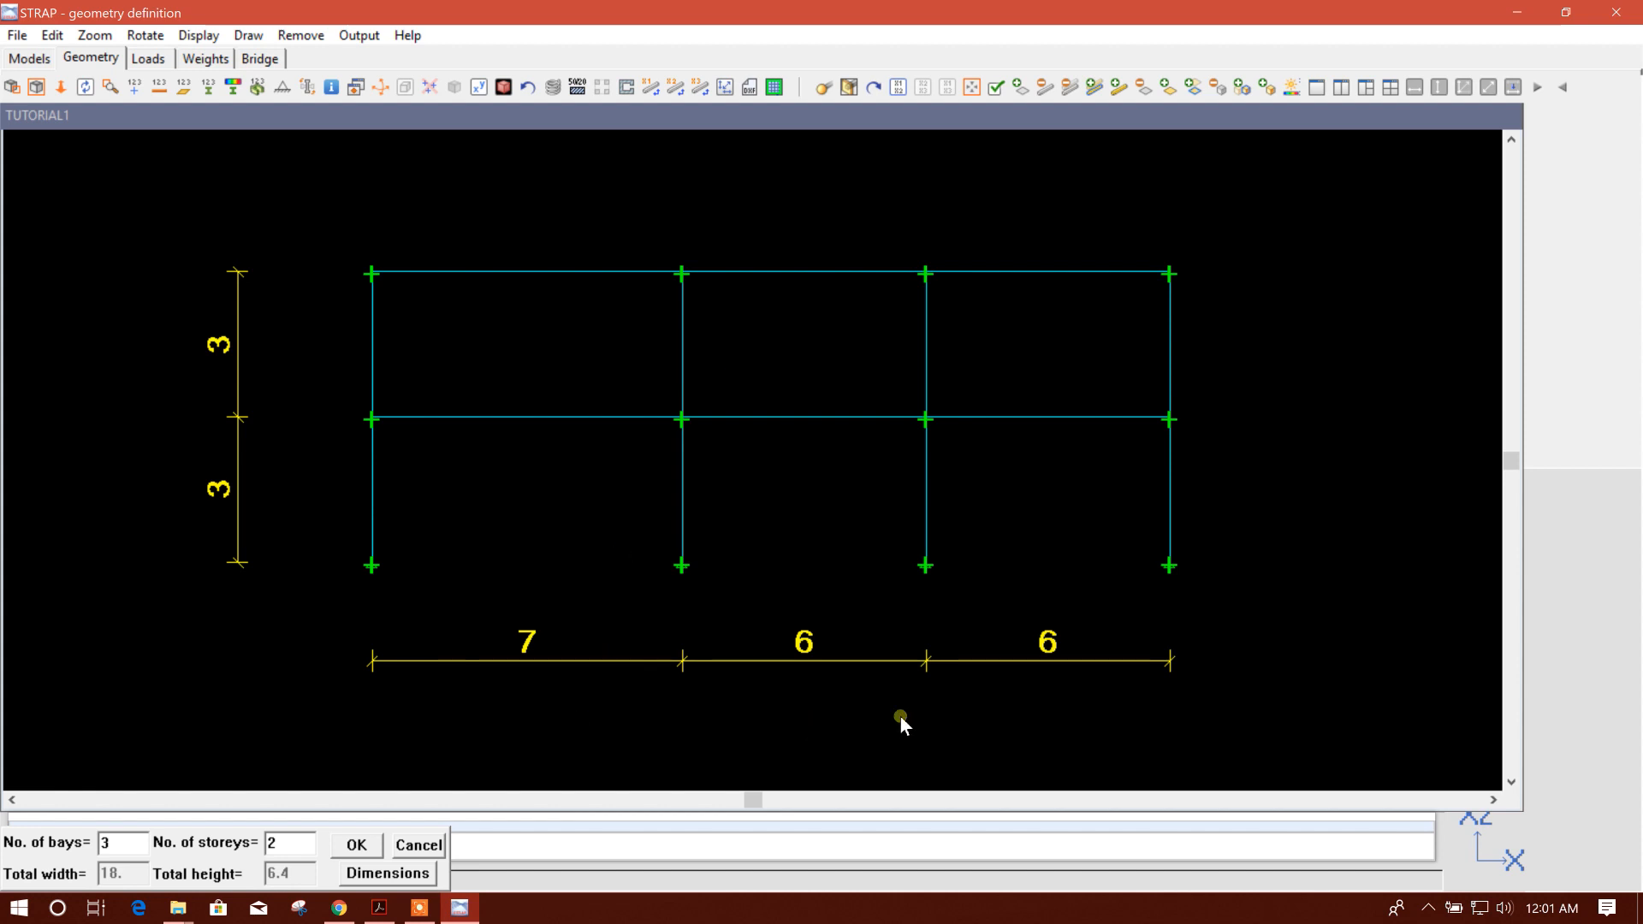
- Revise the middle bay's width to 6 m
click(368, 874)
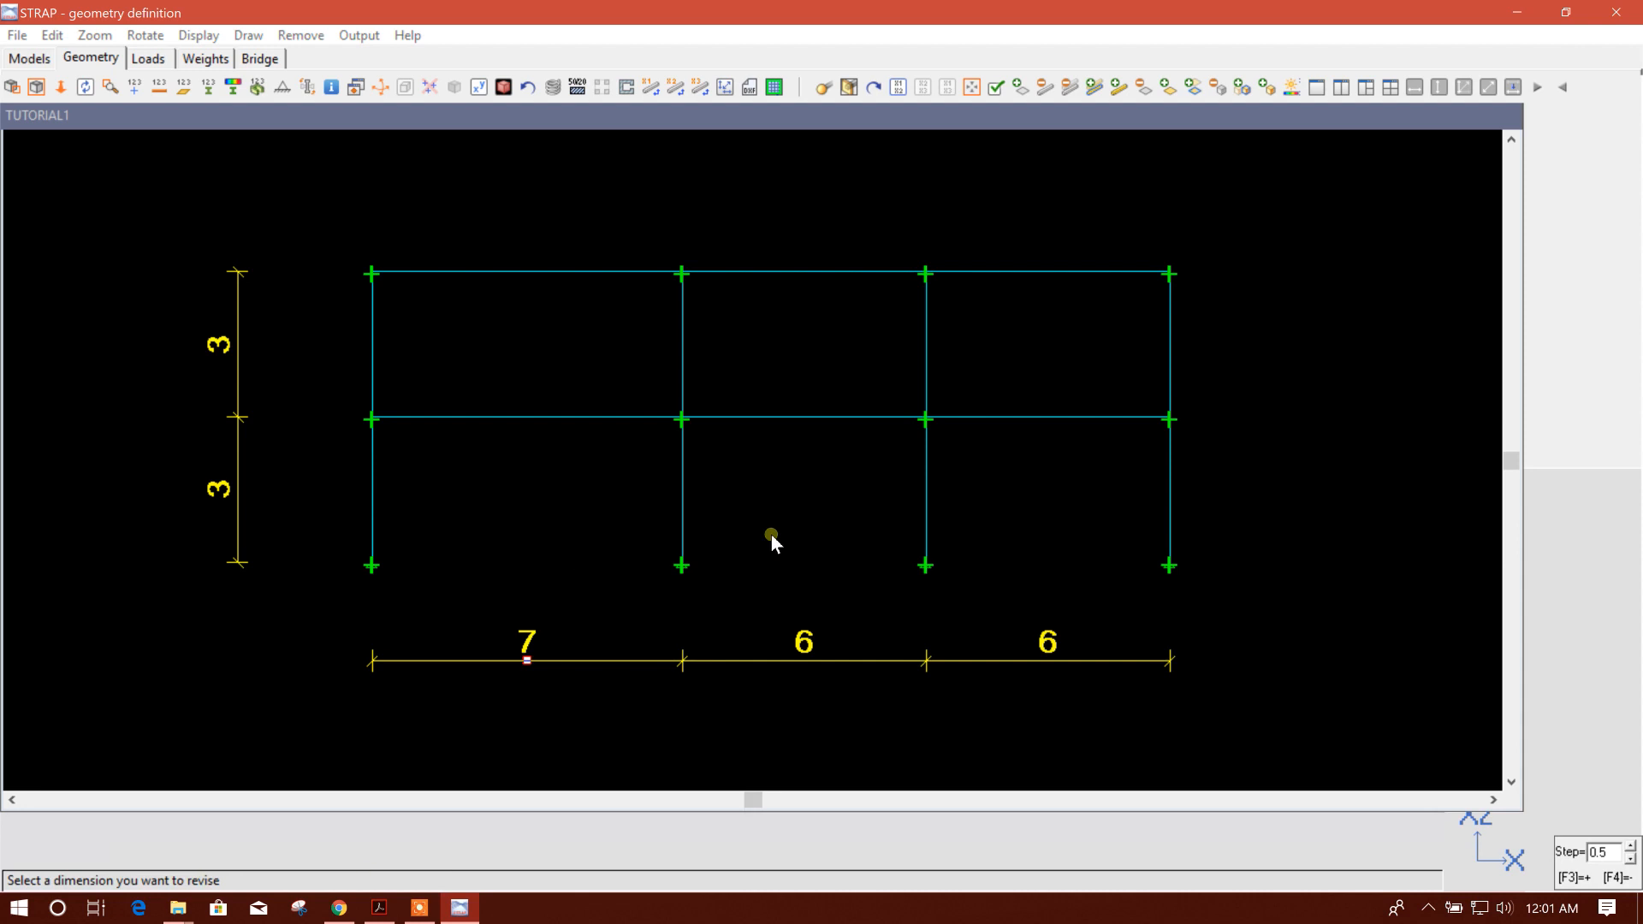
click(810, 653)
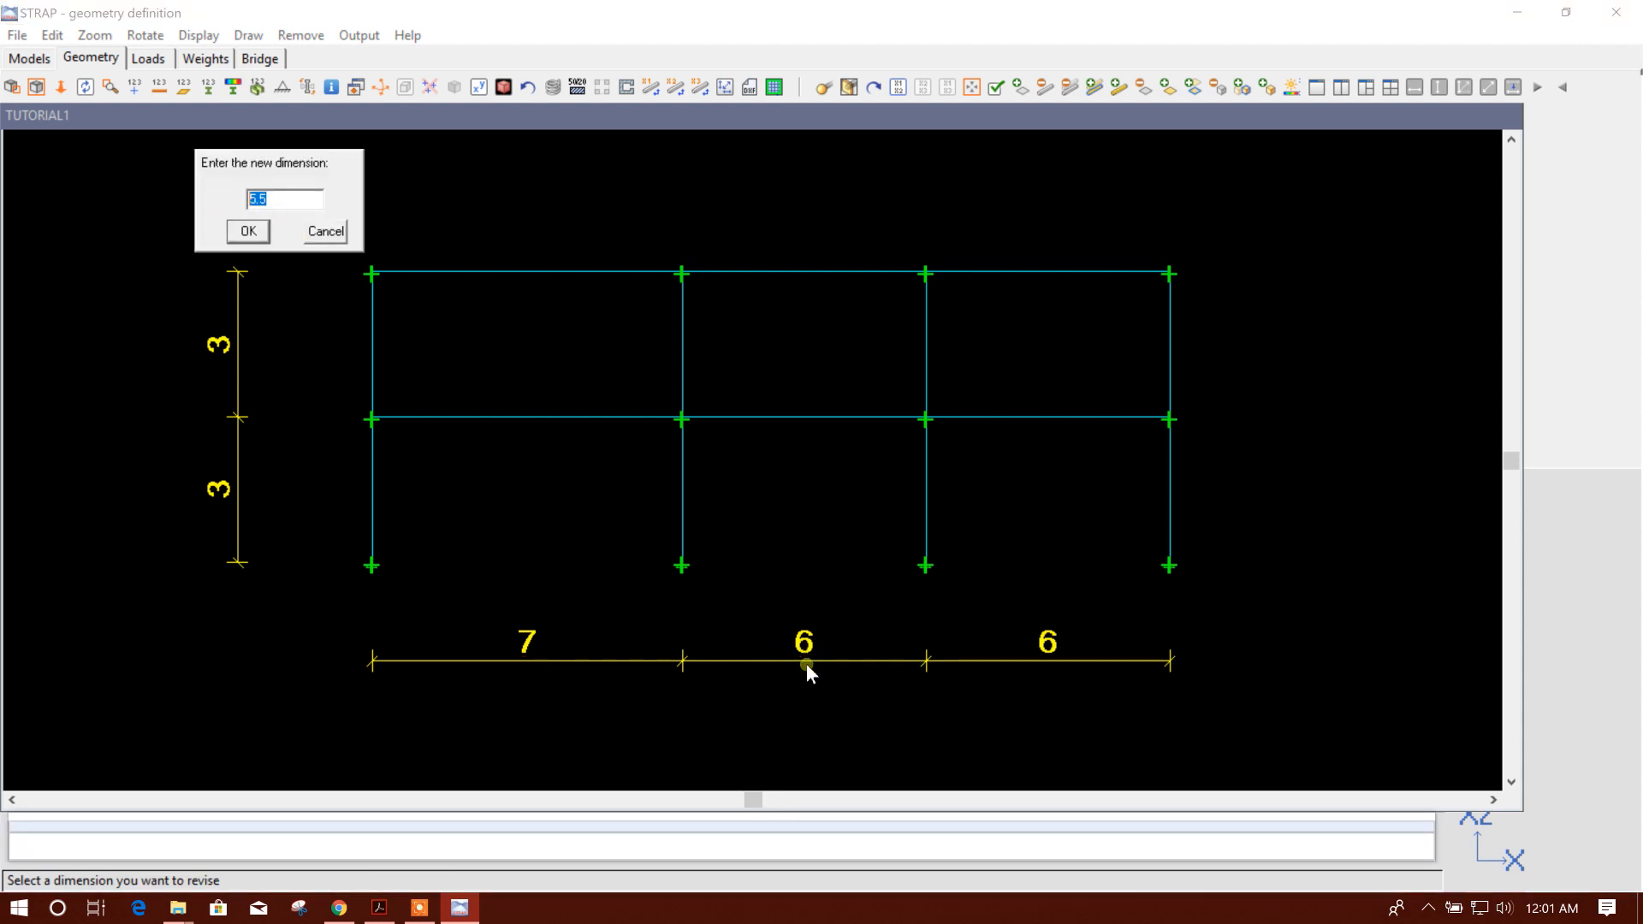
click(289, 201)
click(248, 231)
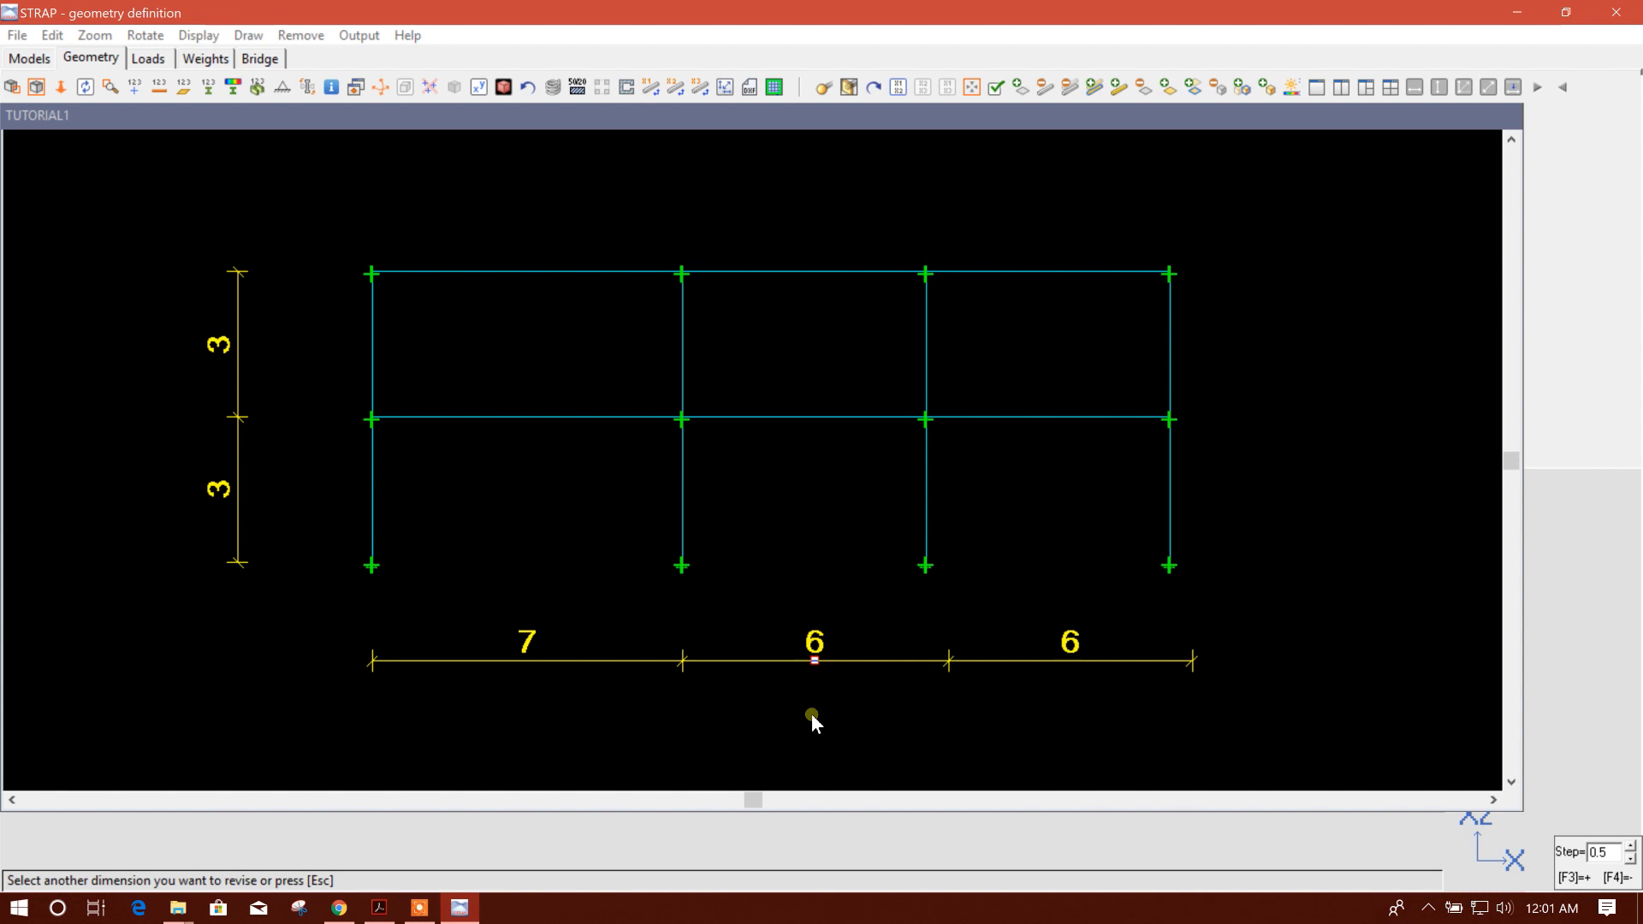
- Revise the third bay's width to 8 m
key(Escape)
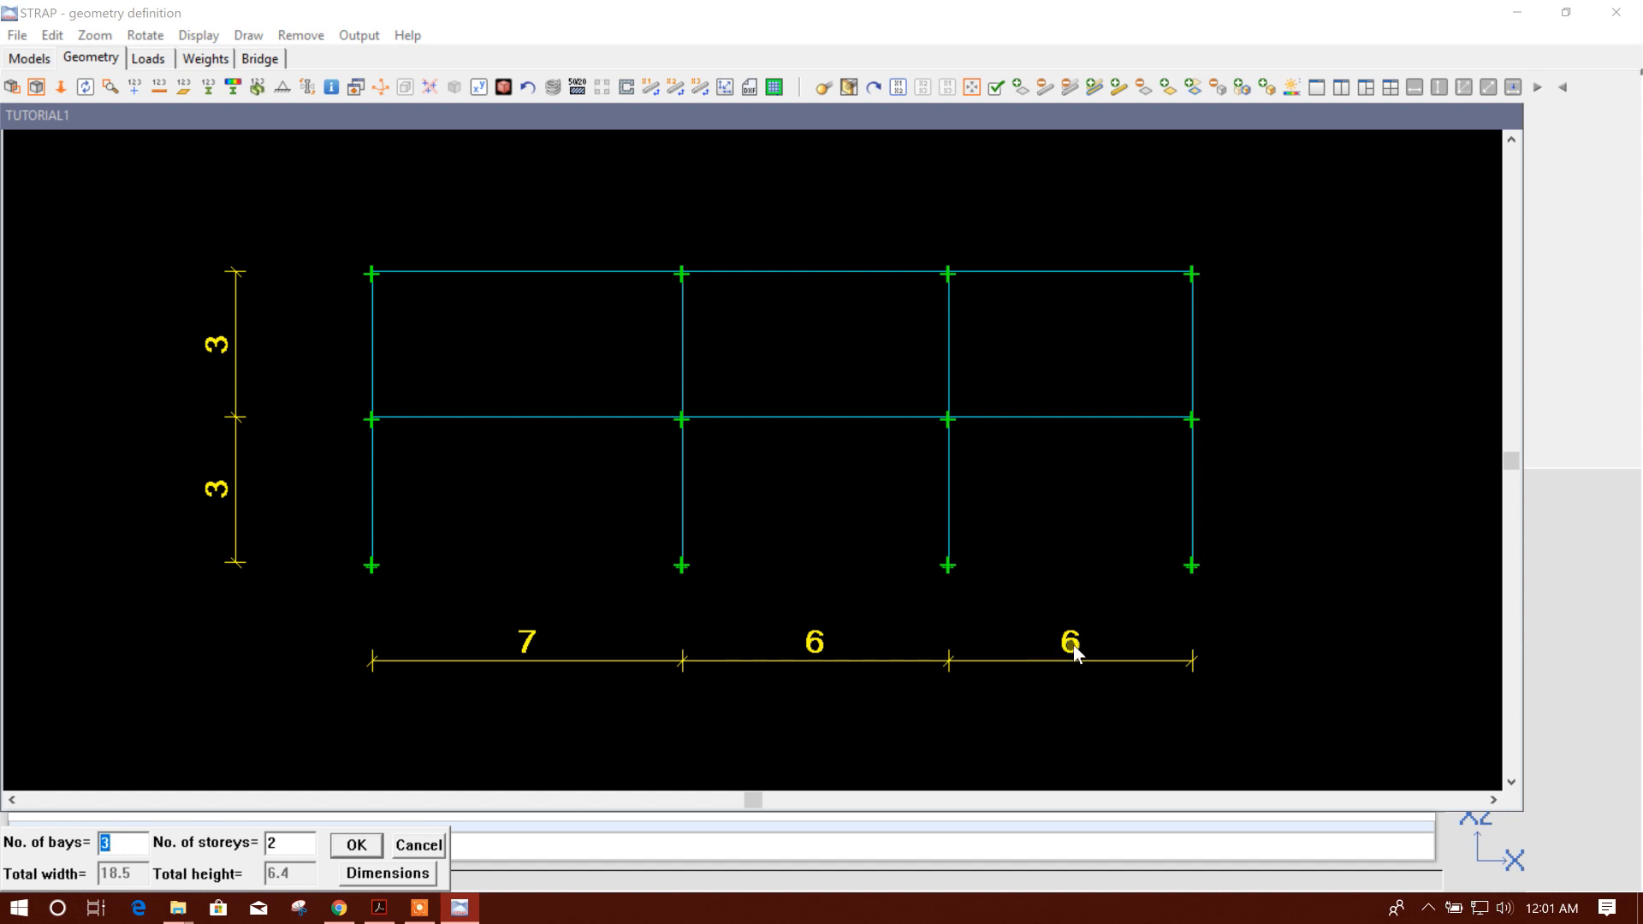
click(414, 872)
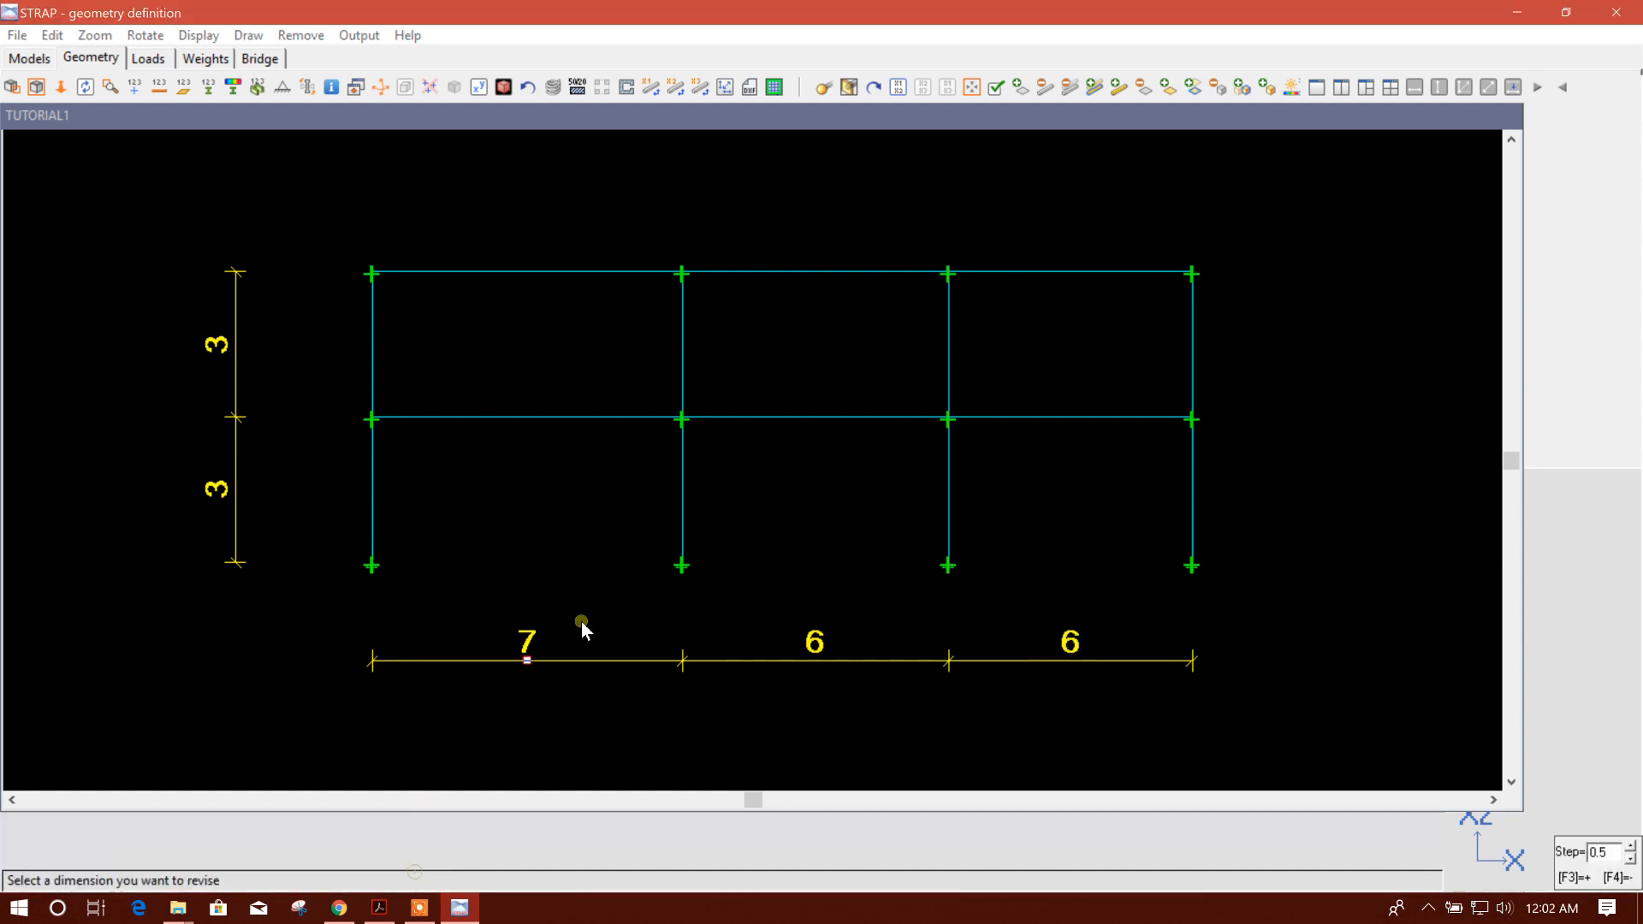
click(1073, 655)
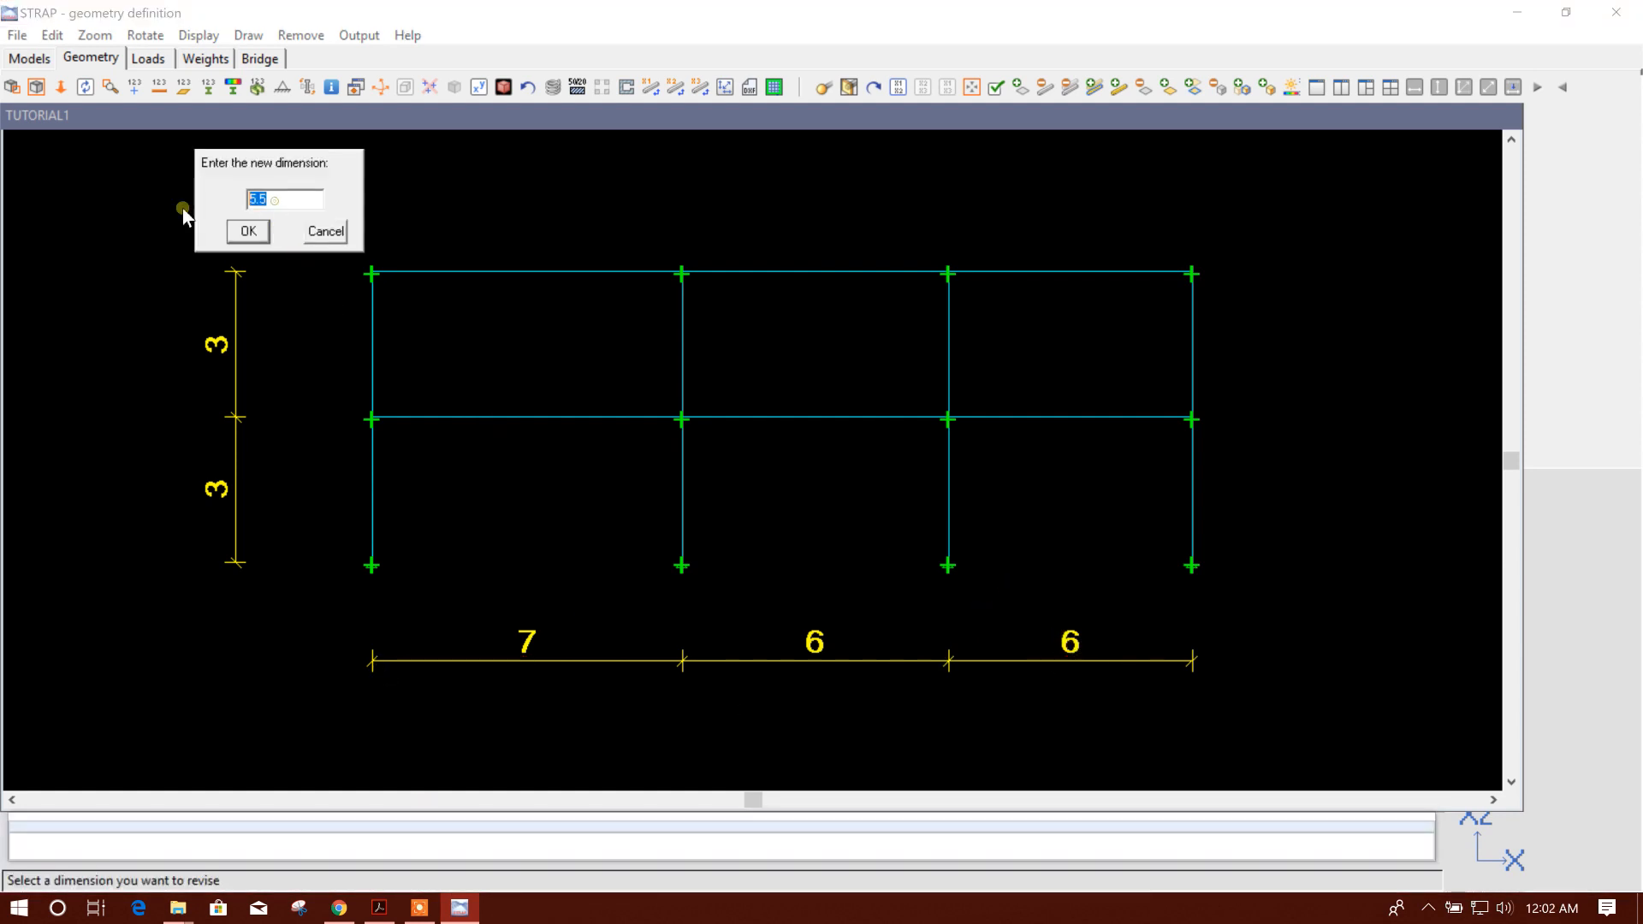
text(8)
click(248, 231)
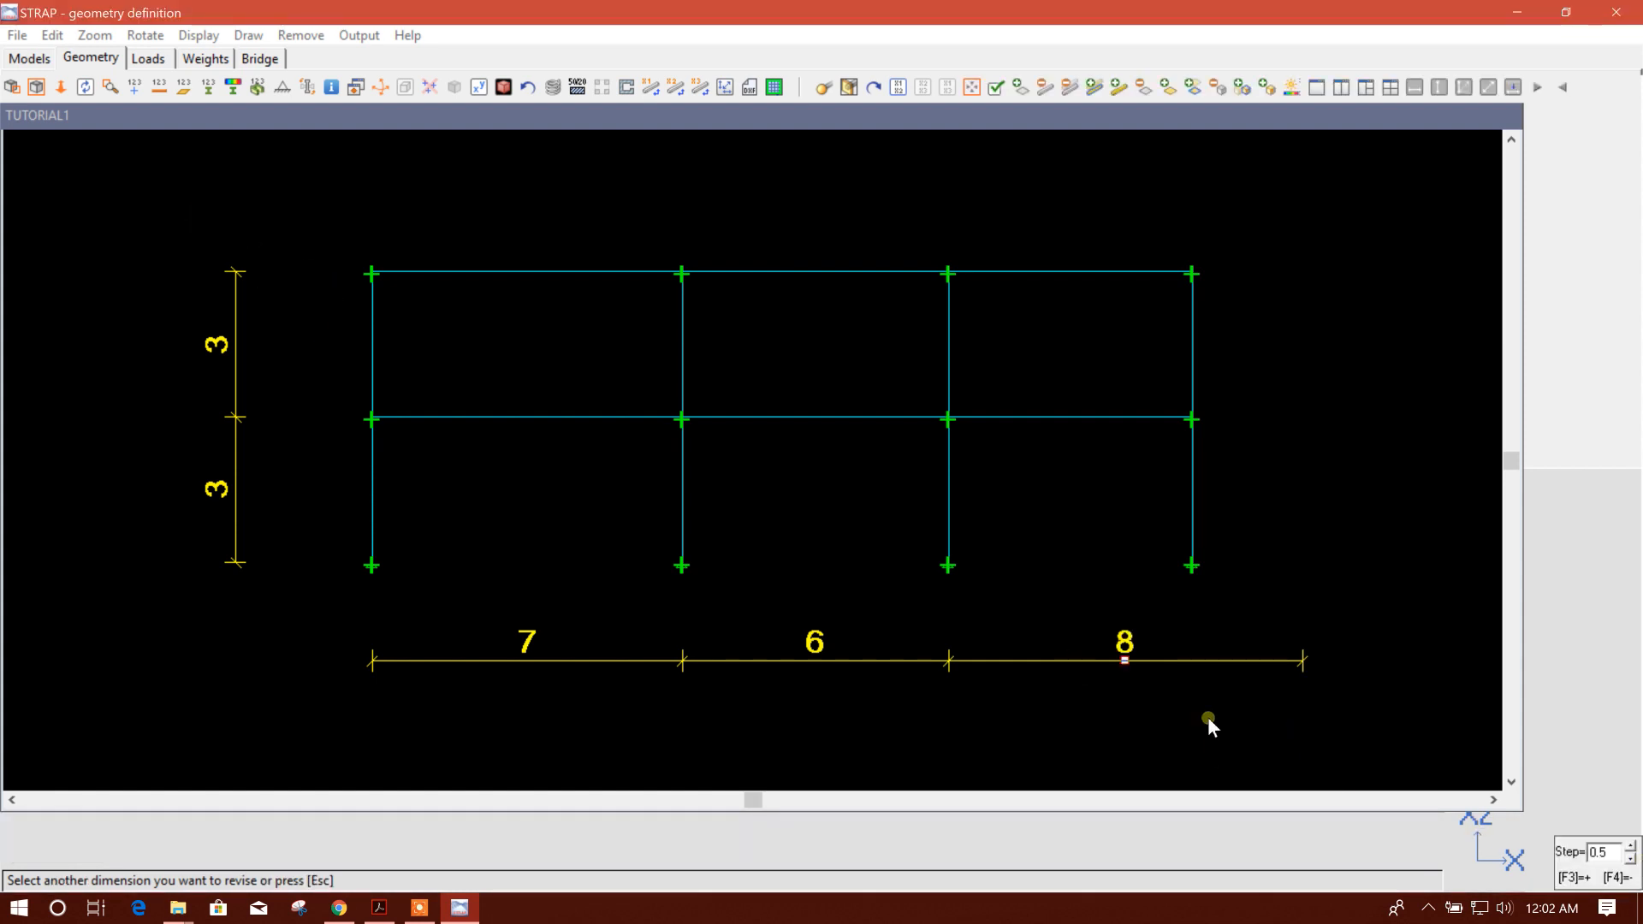
key(Escape)
- Revise the lower storey's height to 3.4 m, applying the change to this dimension only
middle_drag(1138, 570, 975, 565)
scroll(1010, 567, down, 1)
click(388, 873)
click(246, 485)
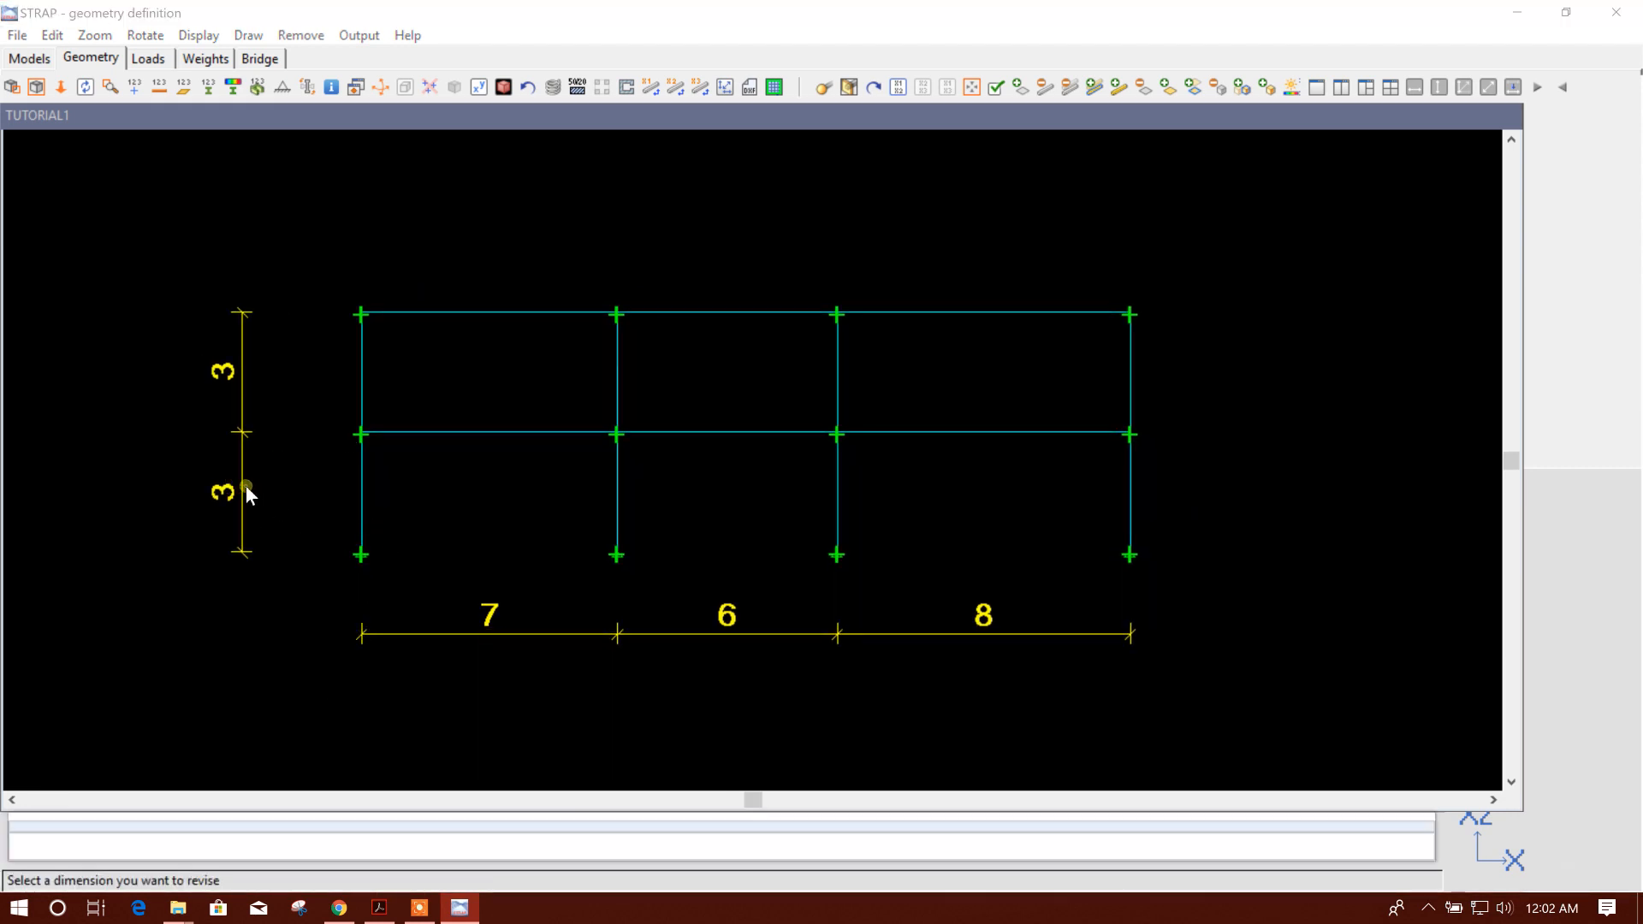
drag(271, 204, 260, 200)
text(4)
click(248, 231)
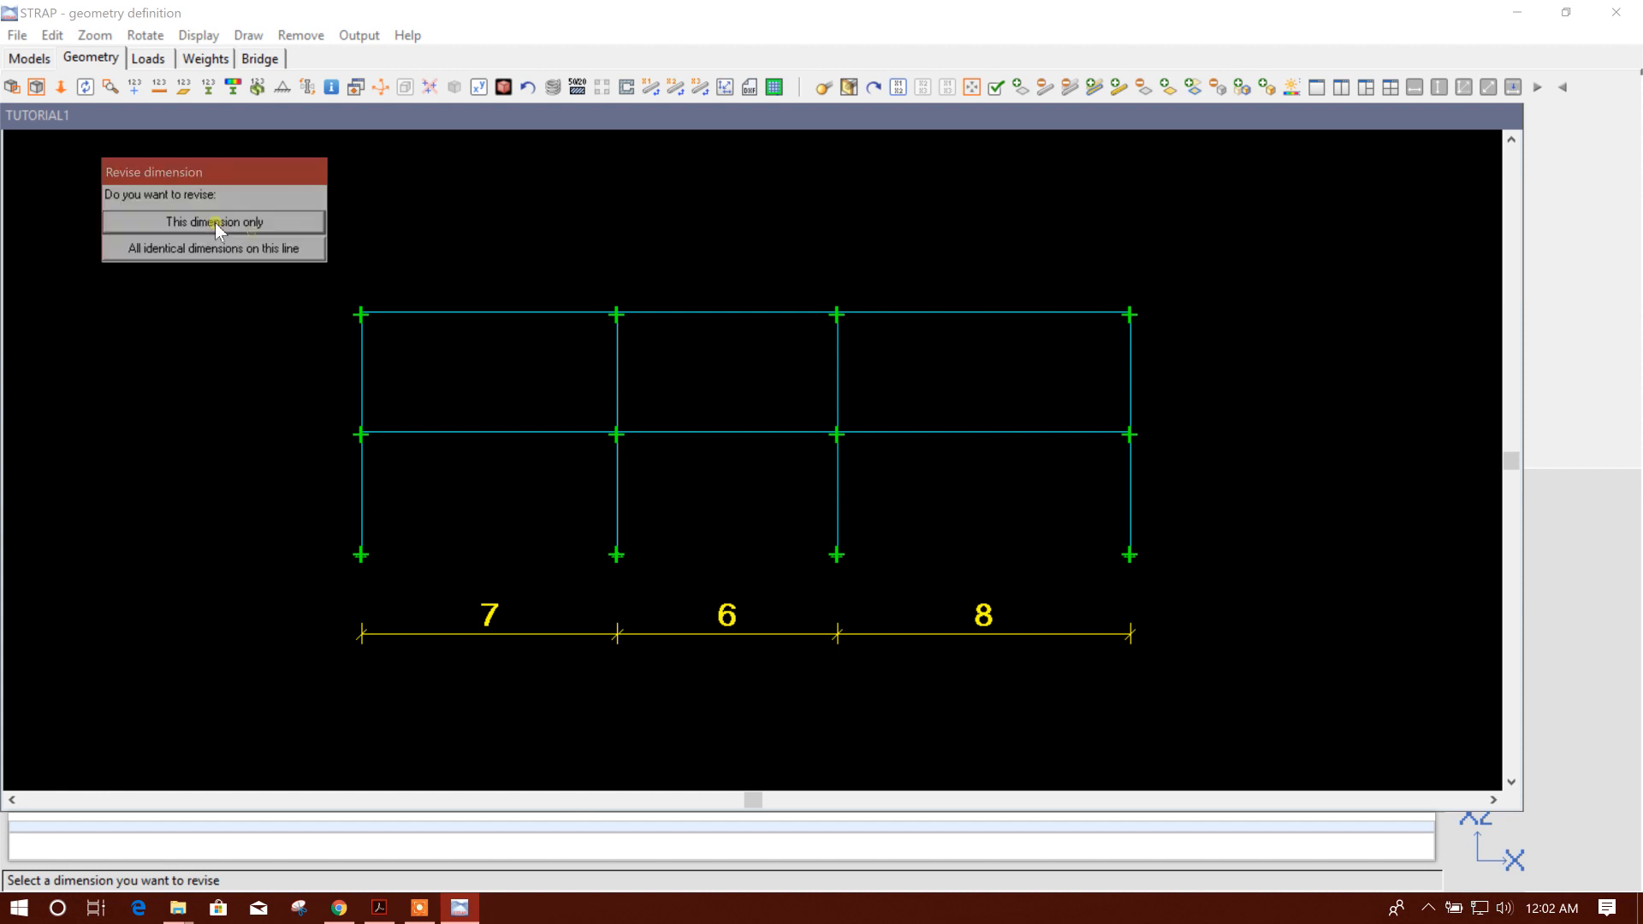
key(Escape)
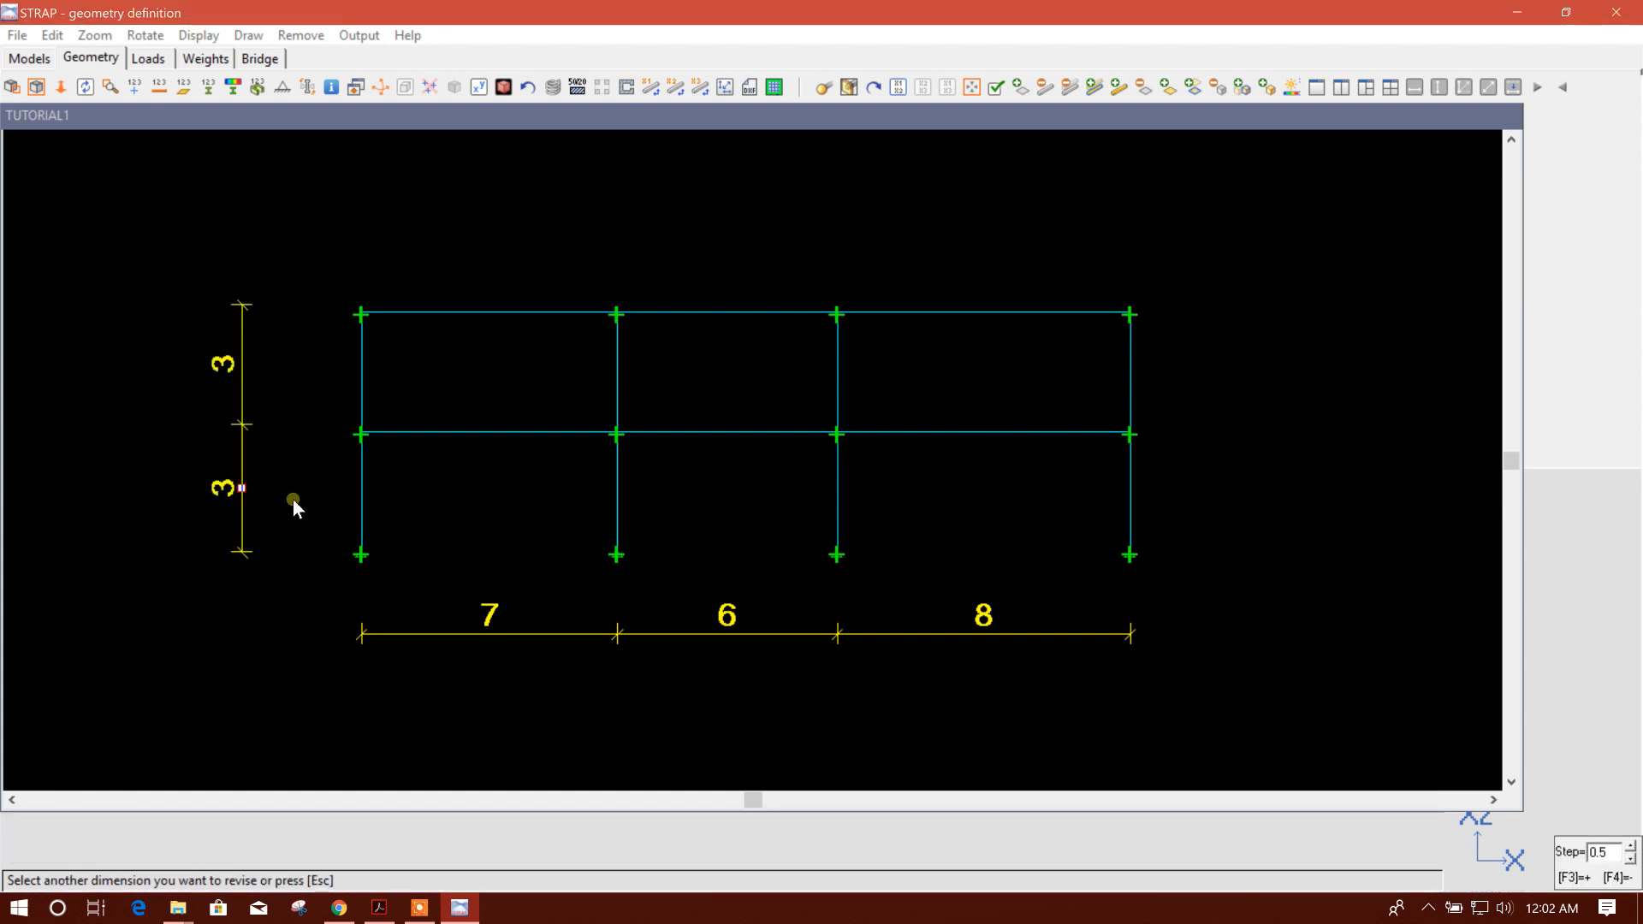
- Revise the upper storey's height to 3.0 m
click(262, 317)
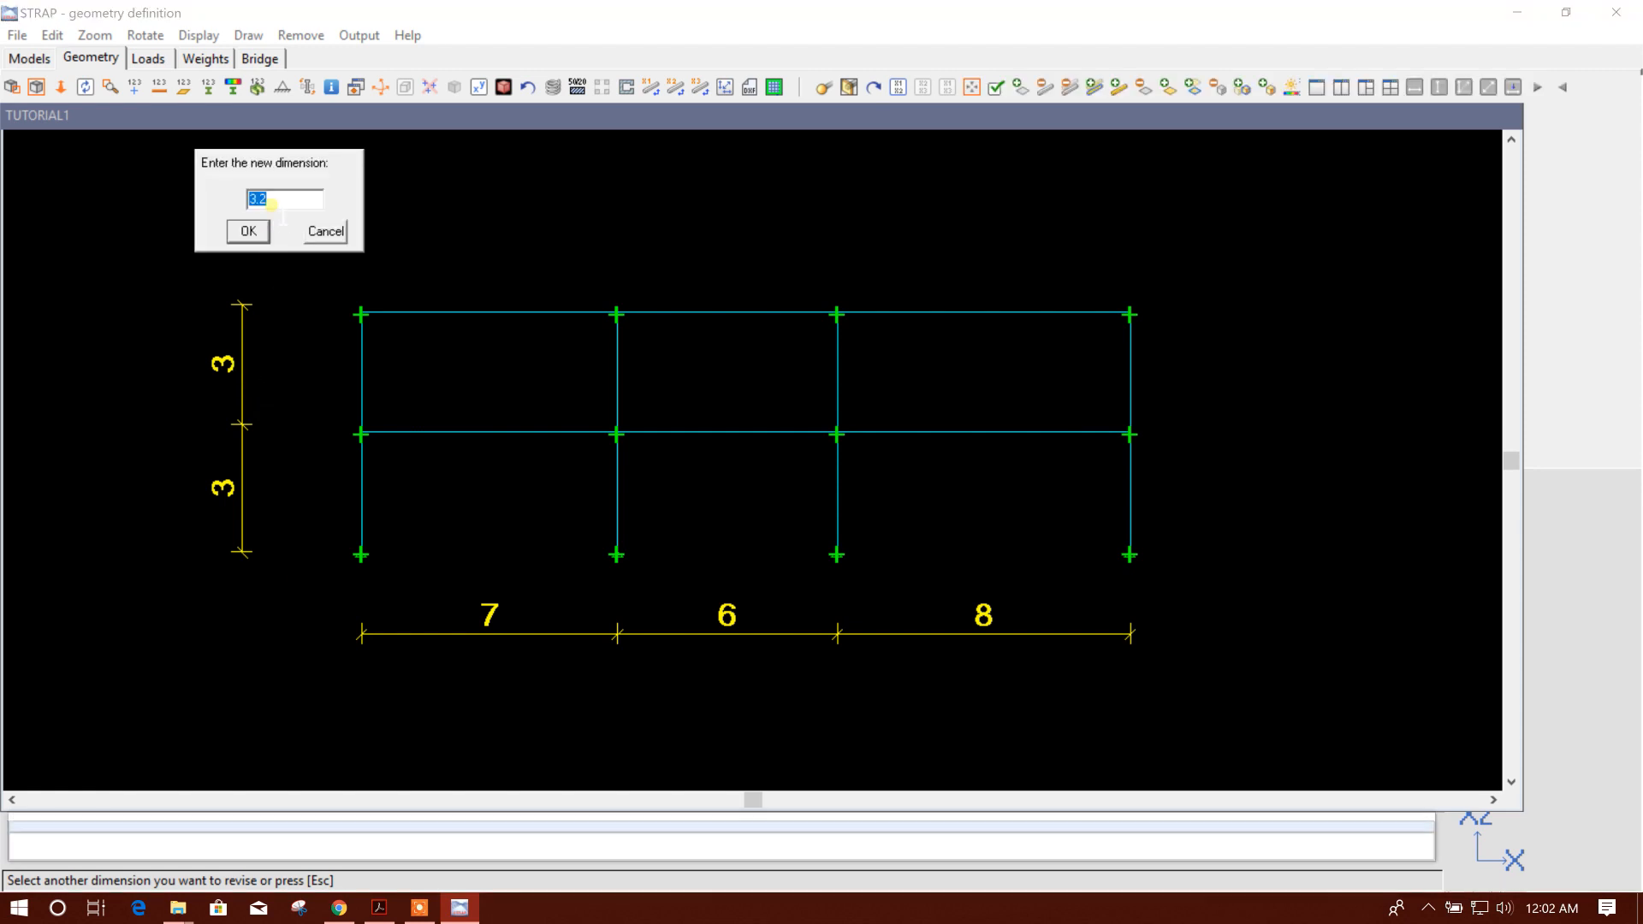
drag(270, 203, 261, 200)
text(0)
click(249, 230)
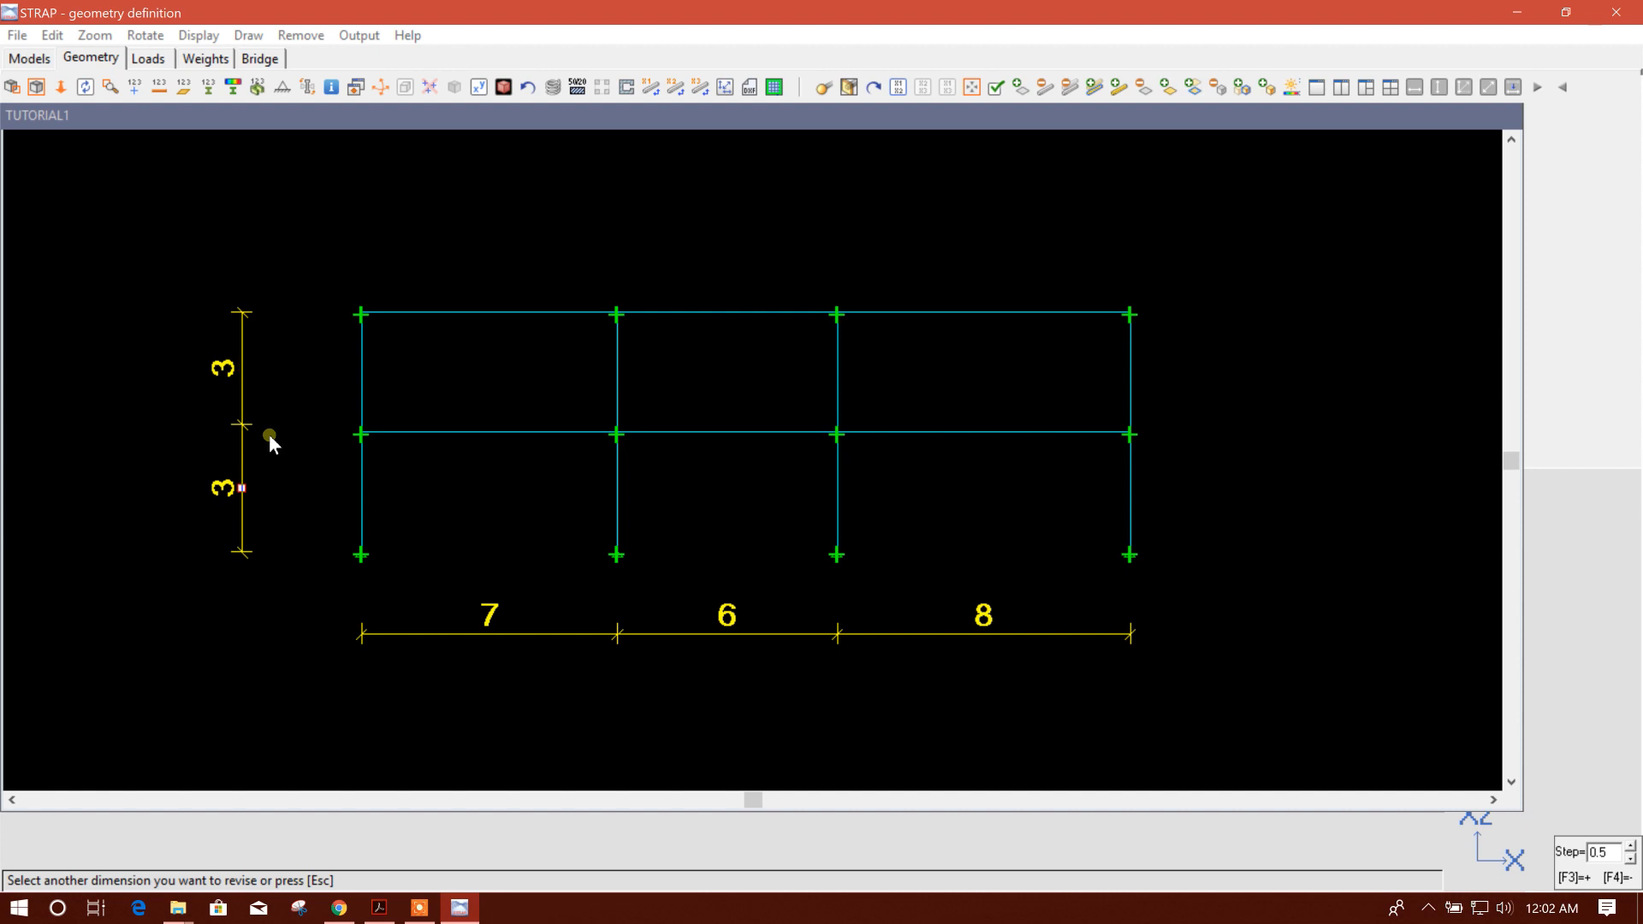
key(Escape)
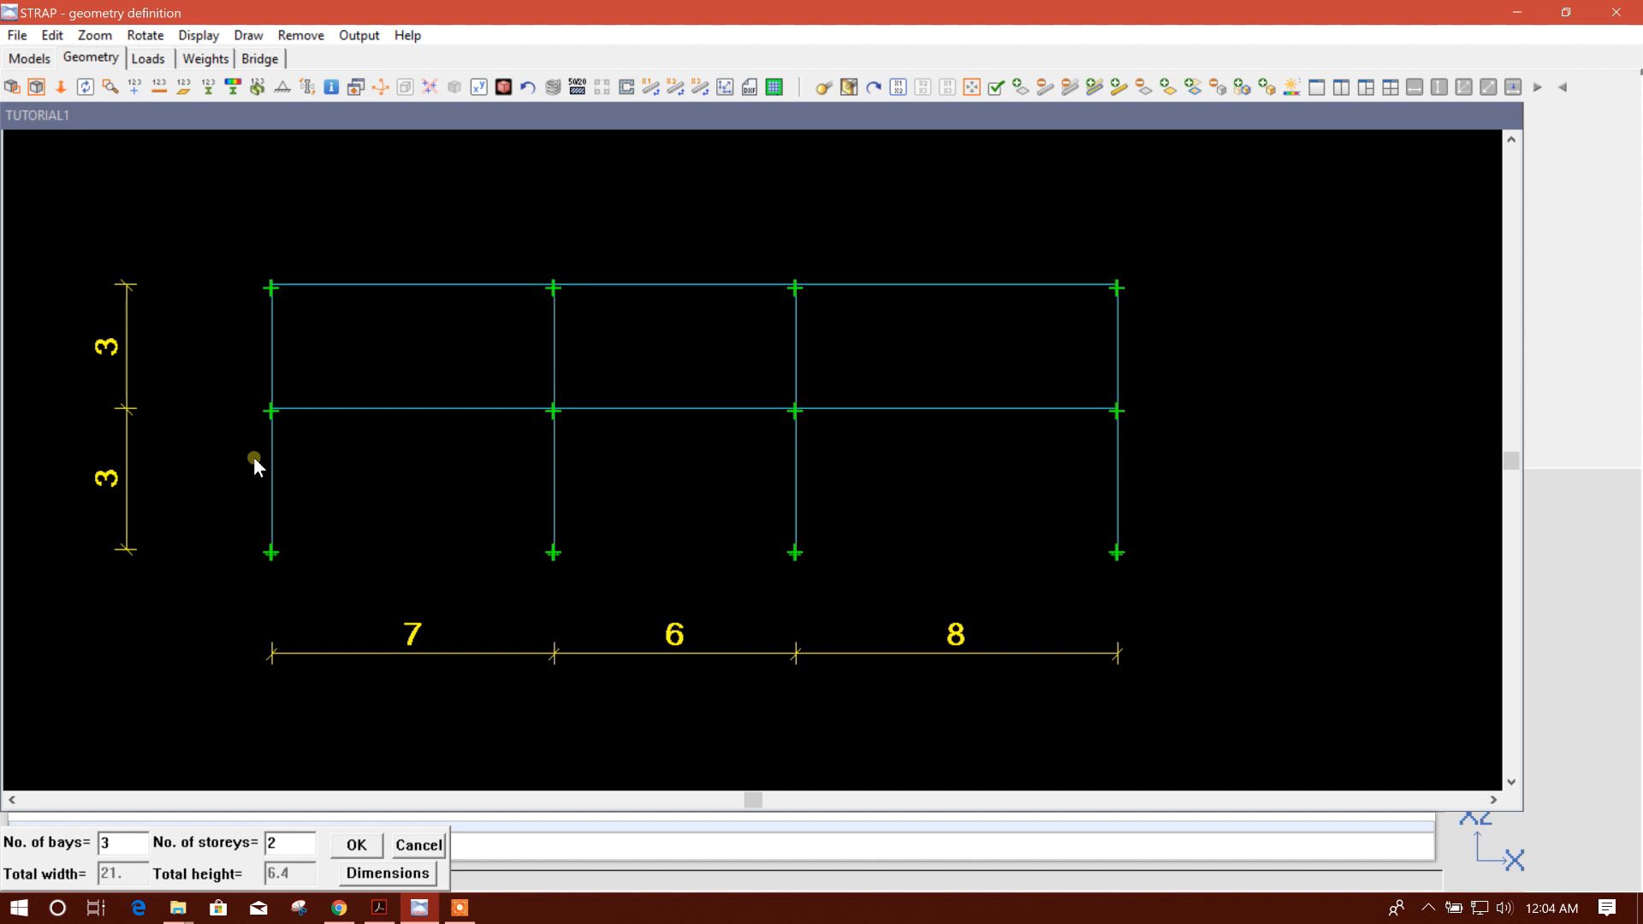
- Set the dimension line text to round off to 0.1 with 2 digits after the point in the dimension line parameters
scroll(449, 495, down, 1)
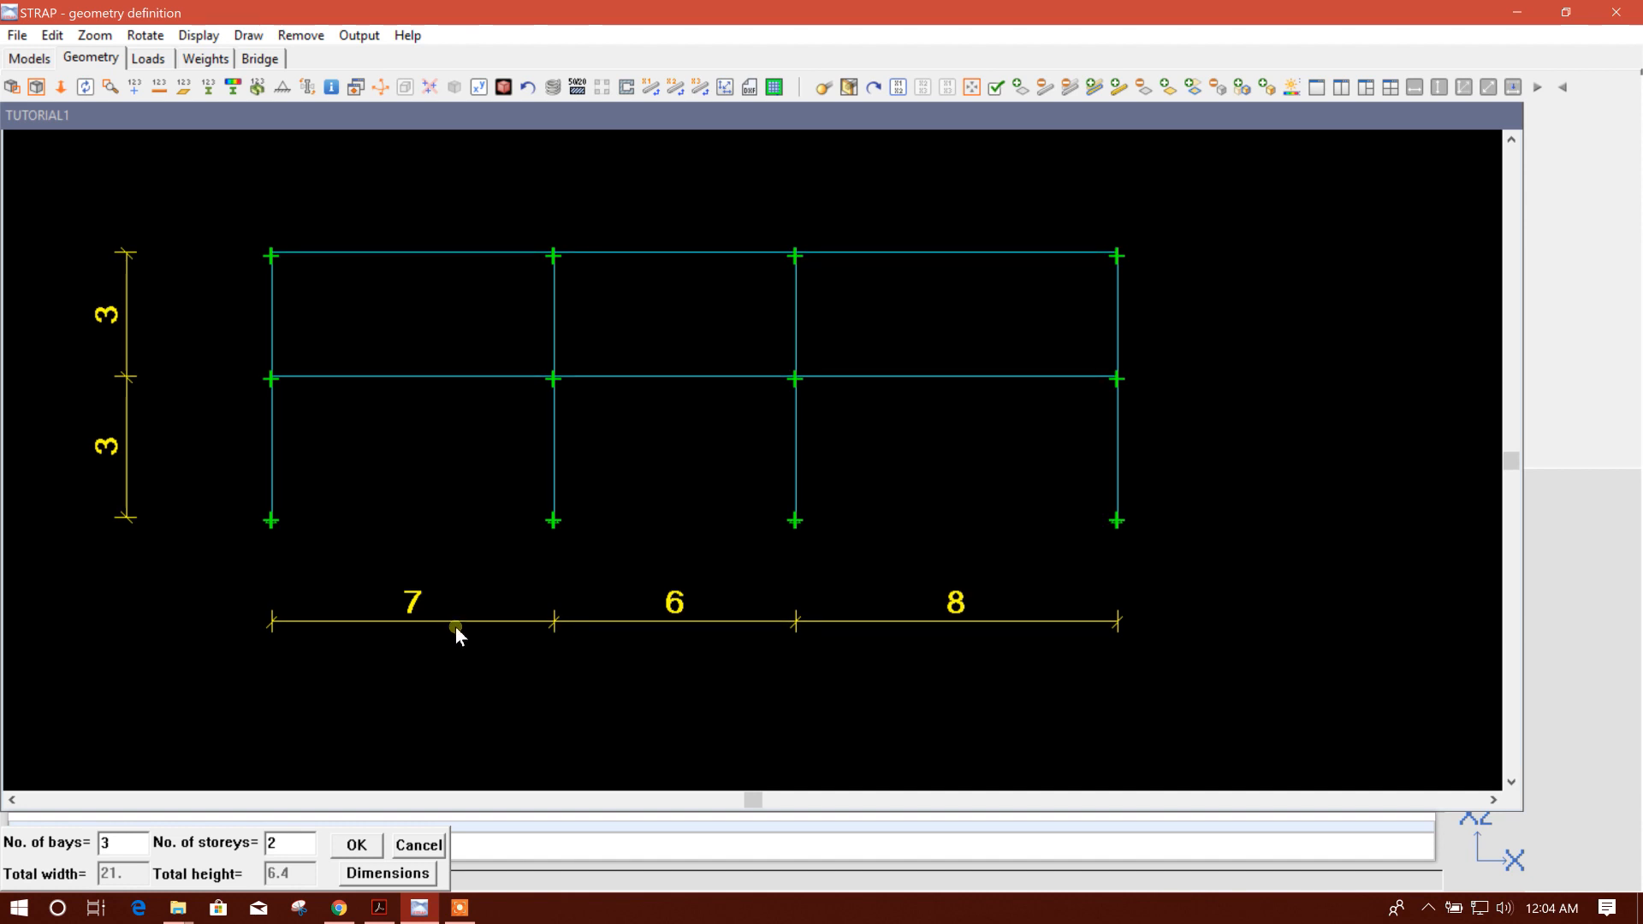
click(248, 35)
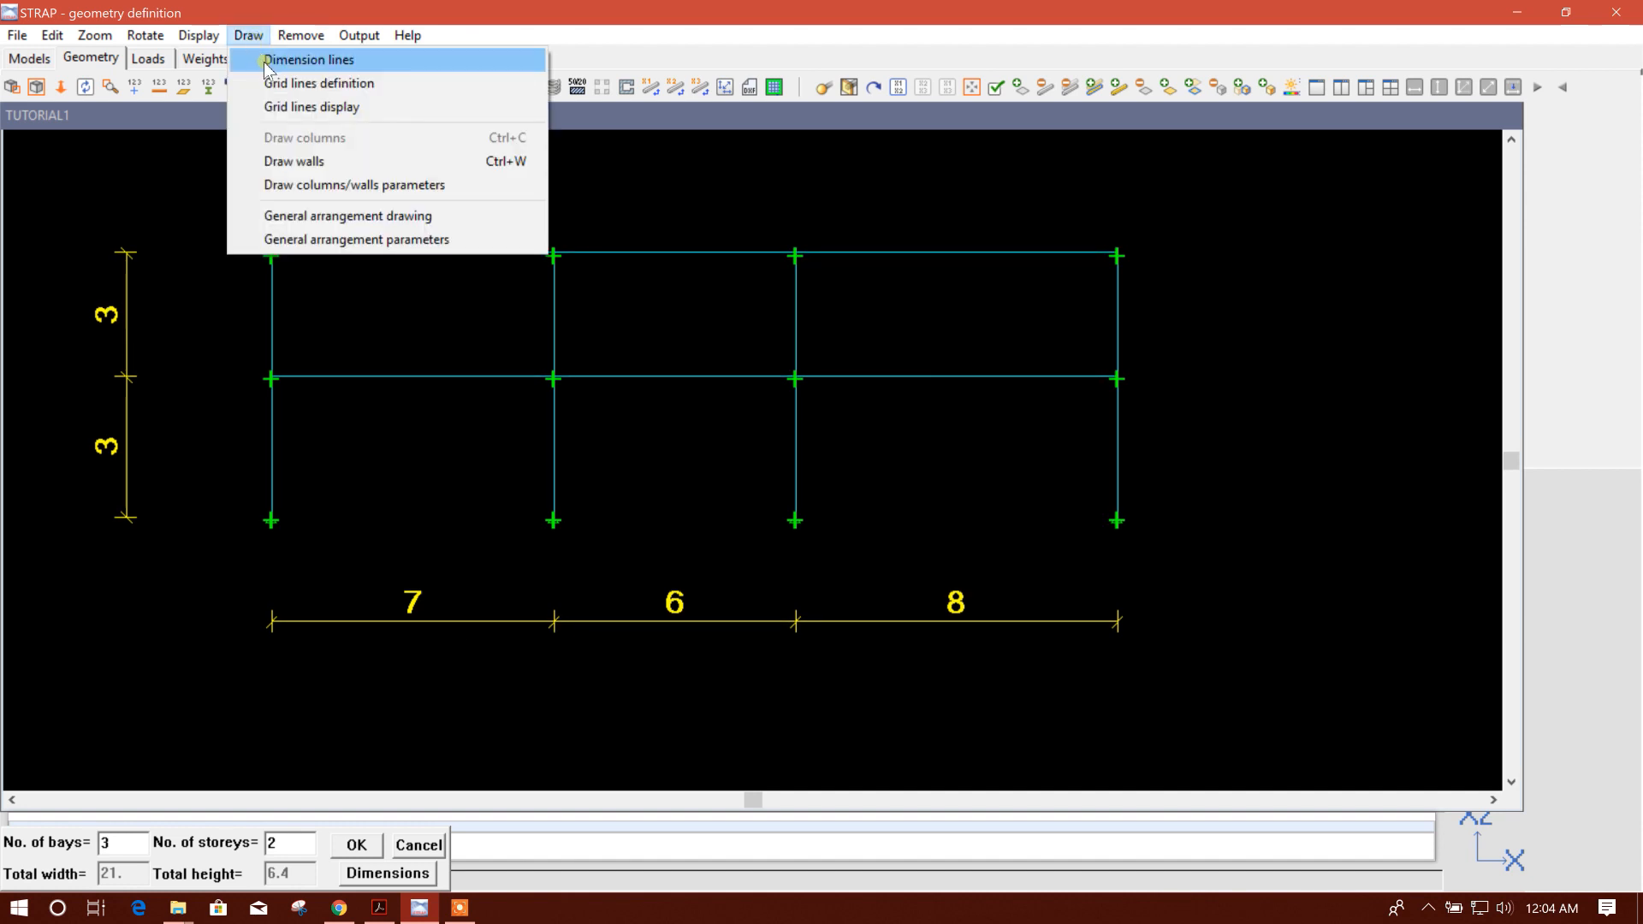
click(312, 59)
click(438, 243)
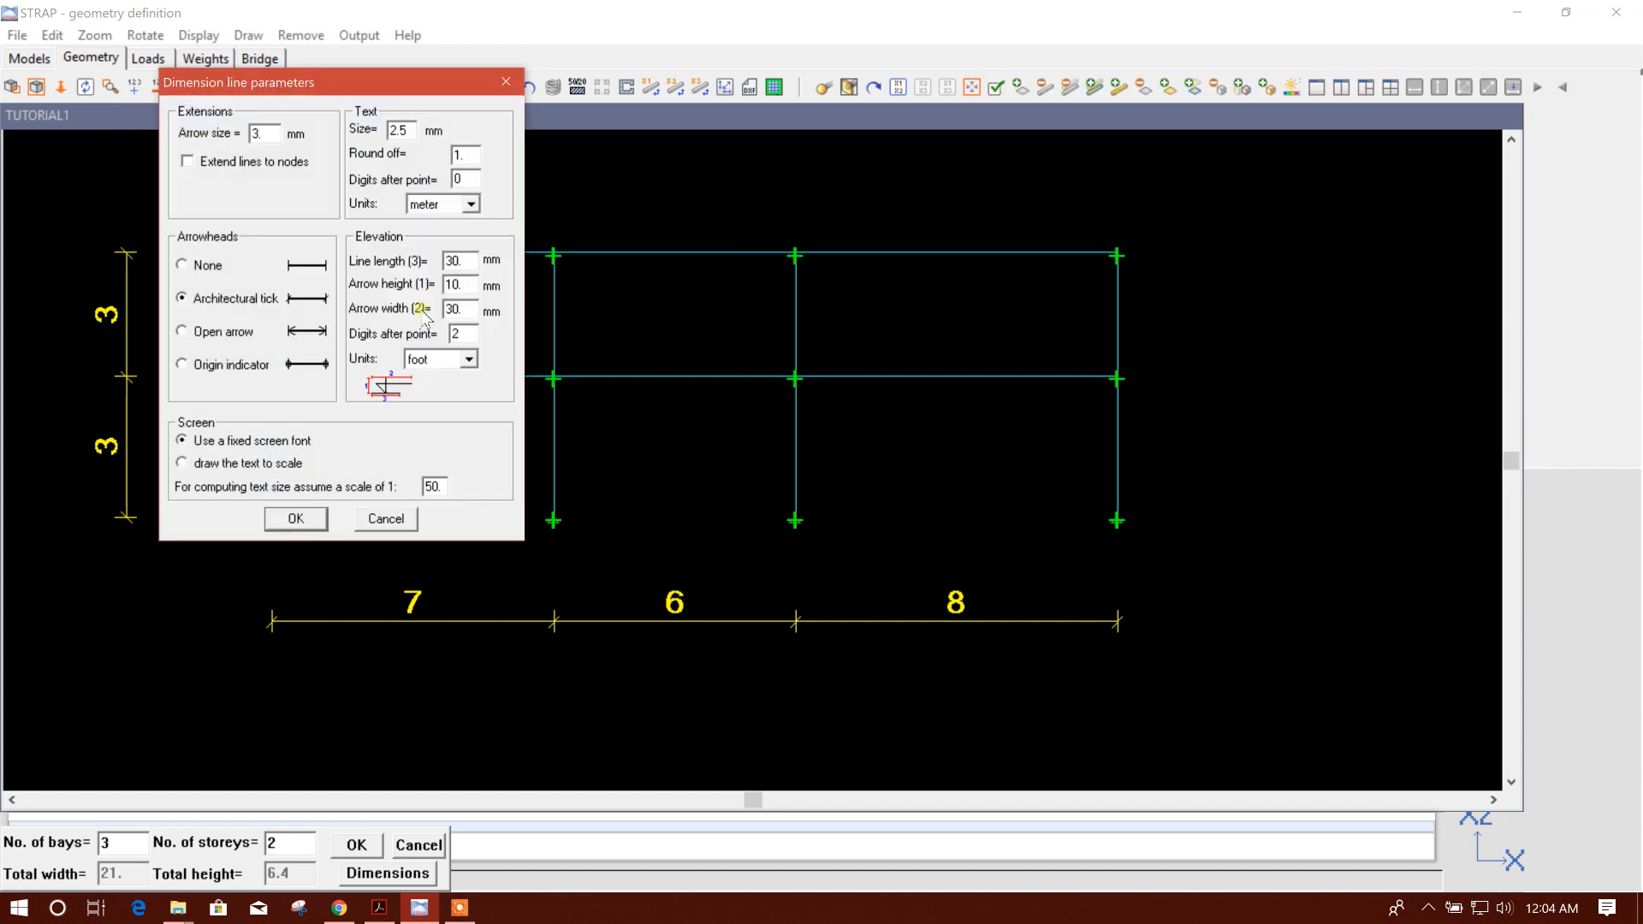
click(473, 157)
drag(475, 158, 381, 167)
text(0.1)
double_click(459, 180)
text(2)
click(301, 519)
click(325, 407)
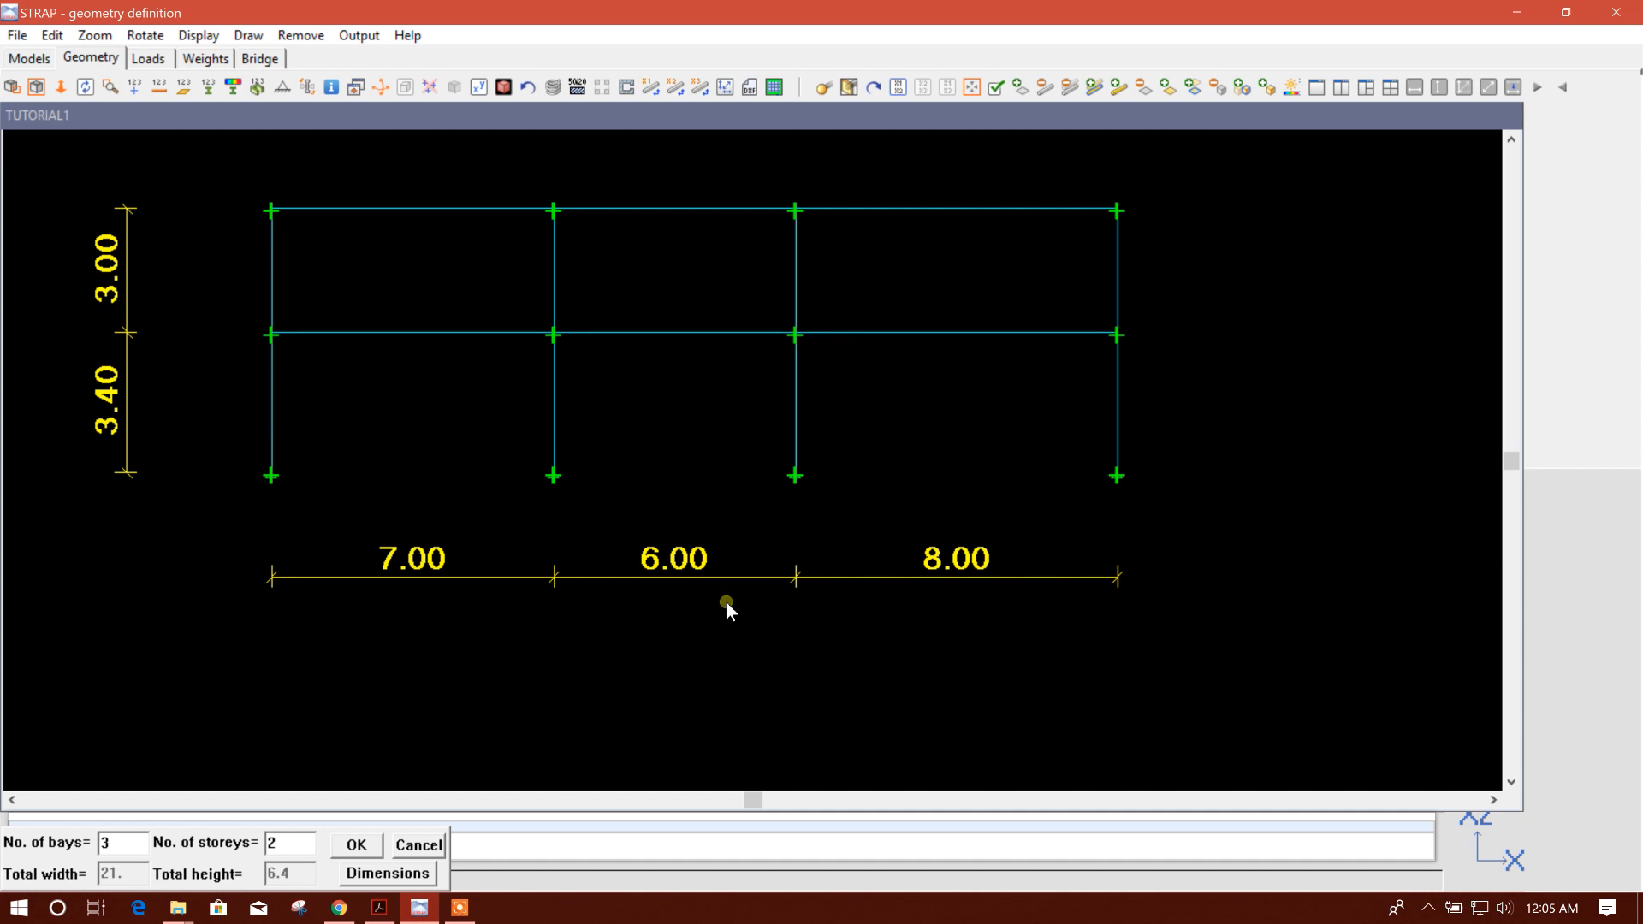
- Revise the first bay's width to 6.5 m
click(401, 872)
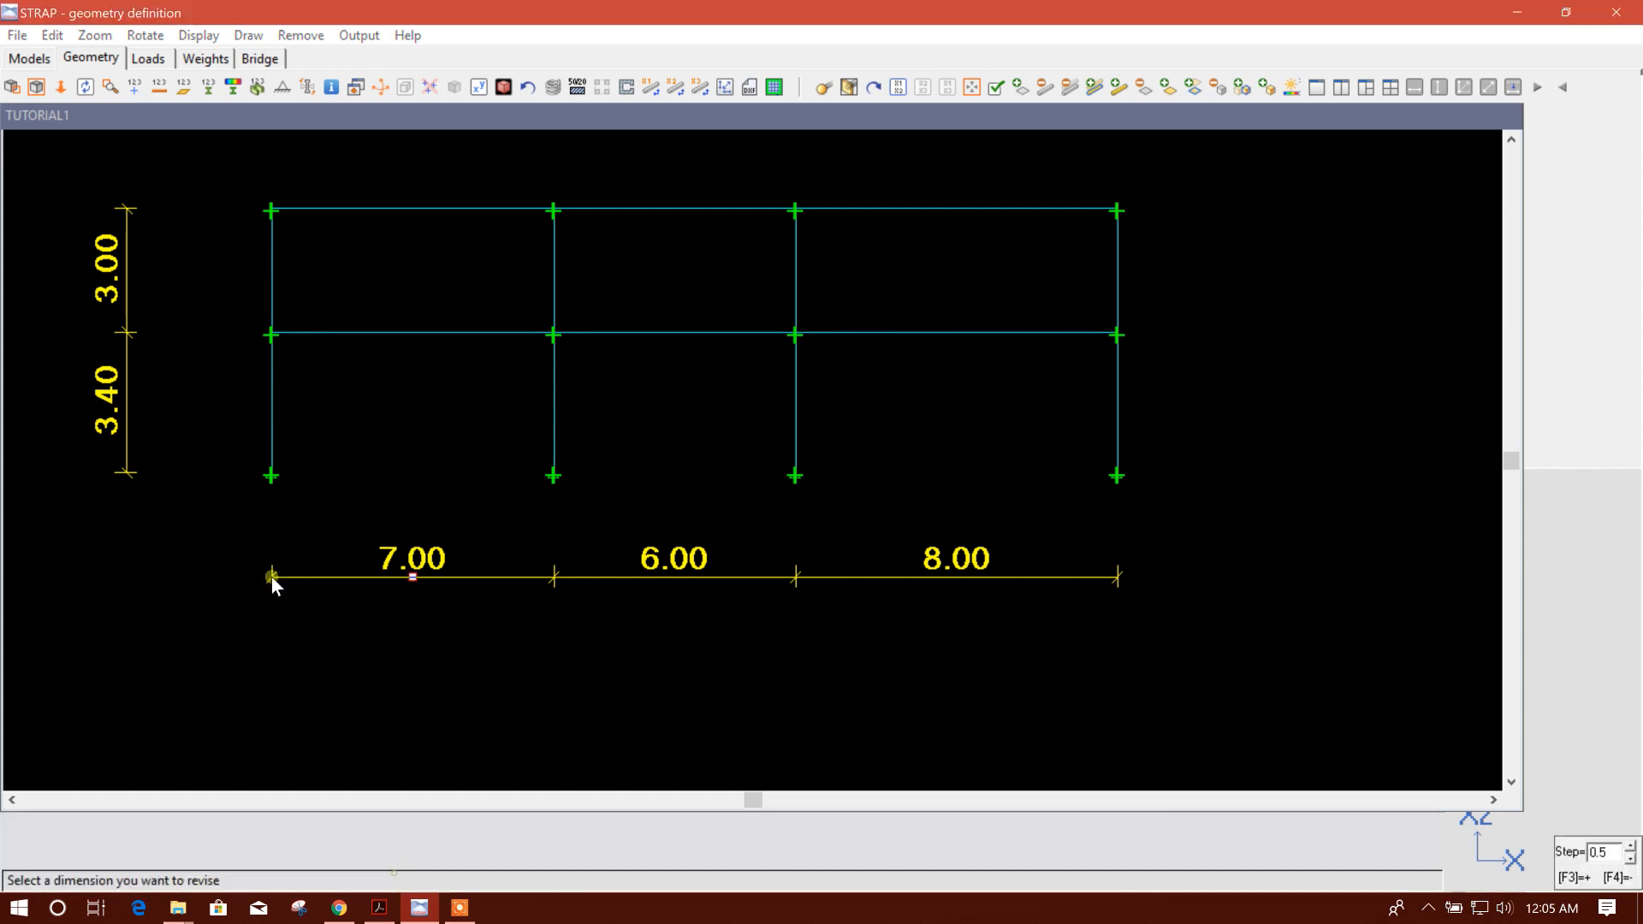
click(414, 576)
text(6.5)
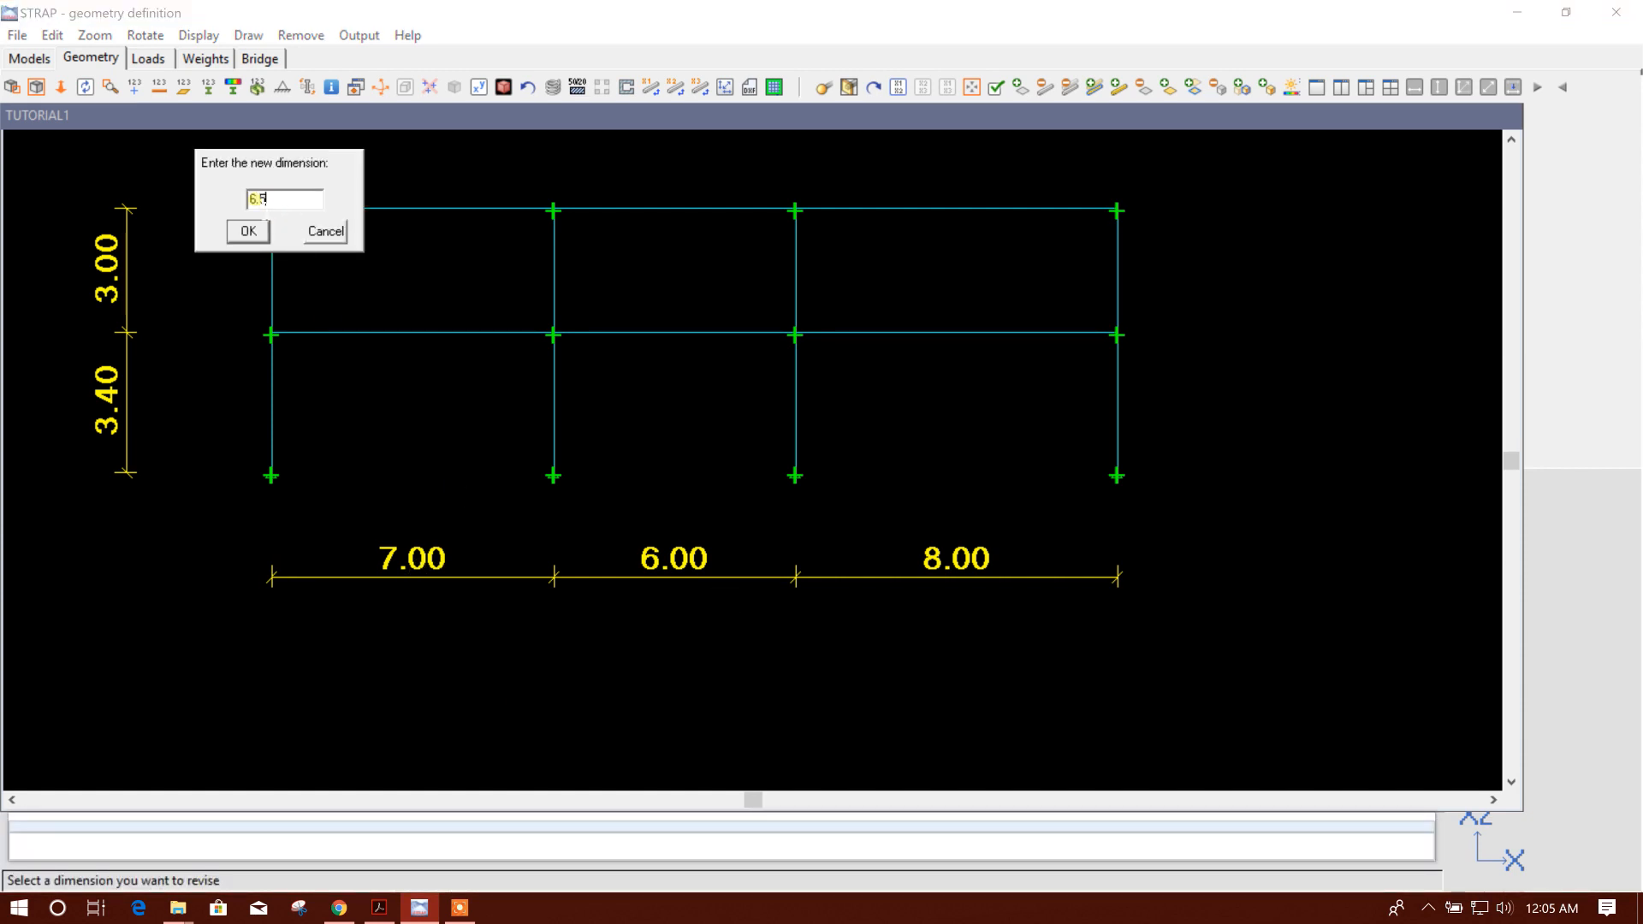
key(Return)
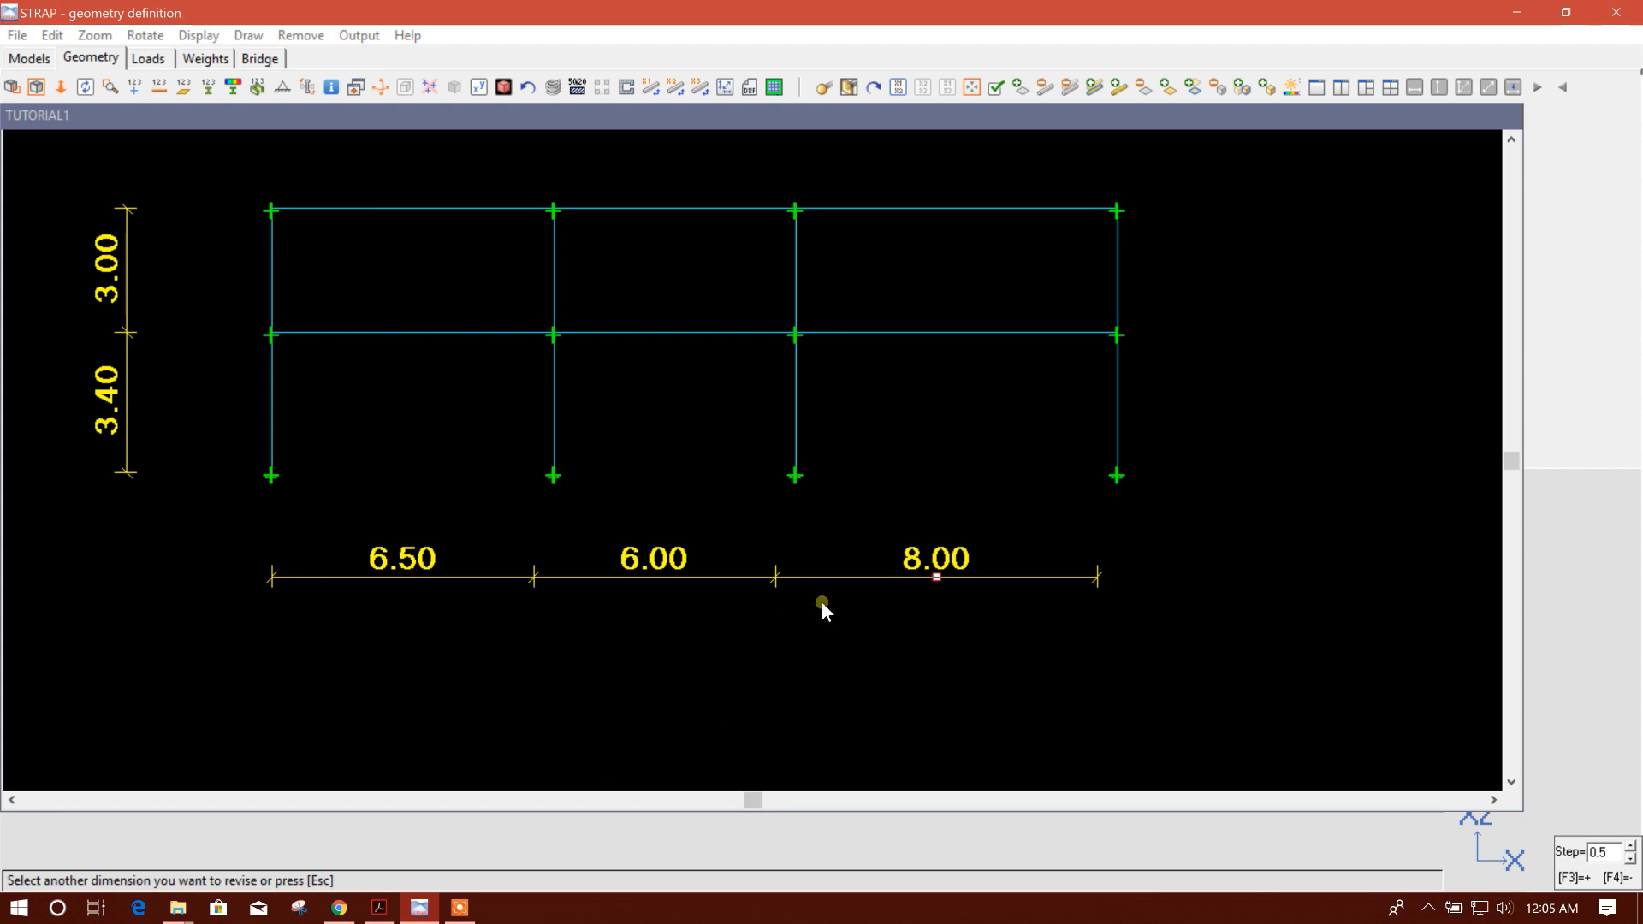
- Revise the third bay's width to 7 m
click(937, 571)
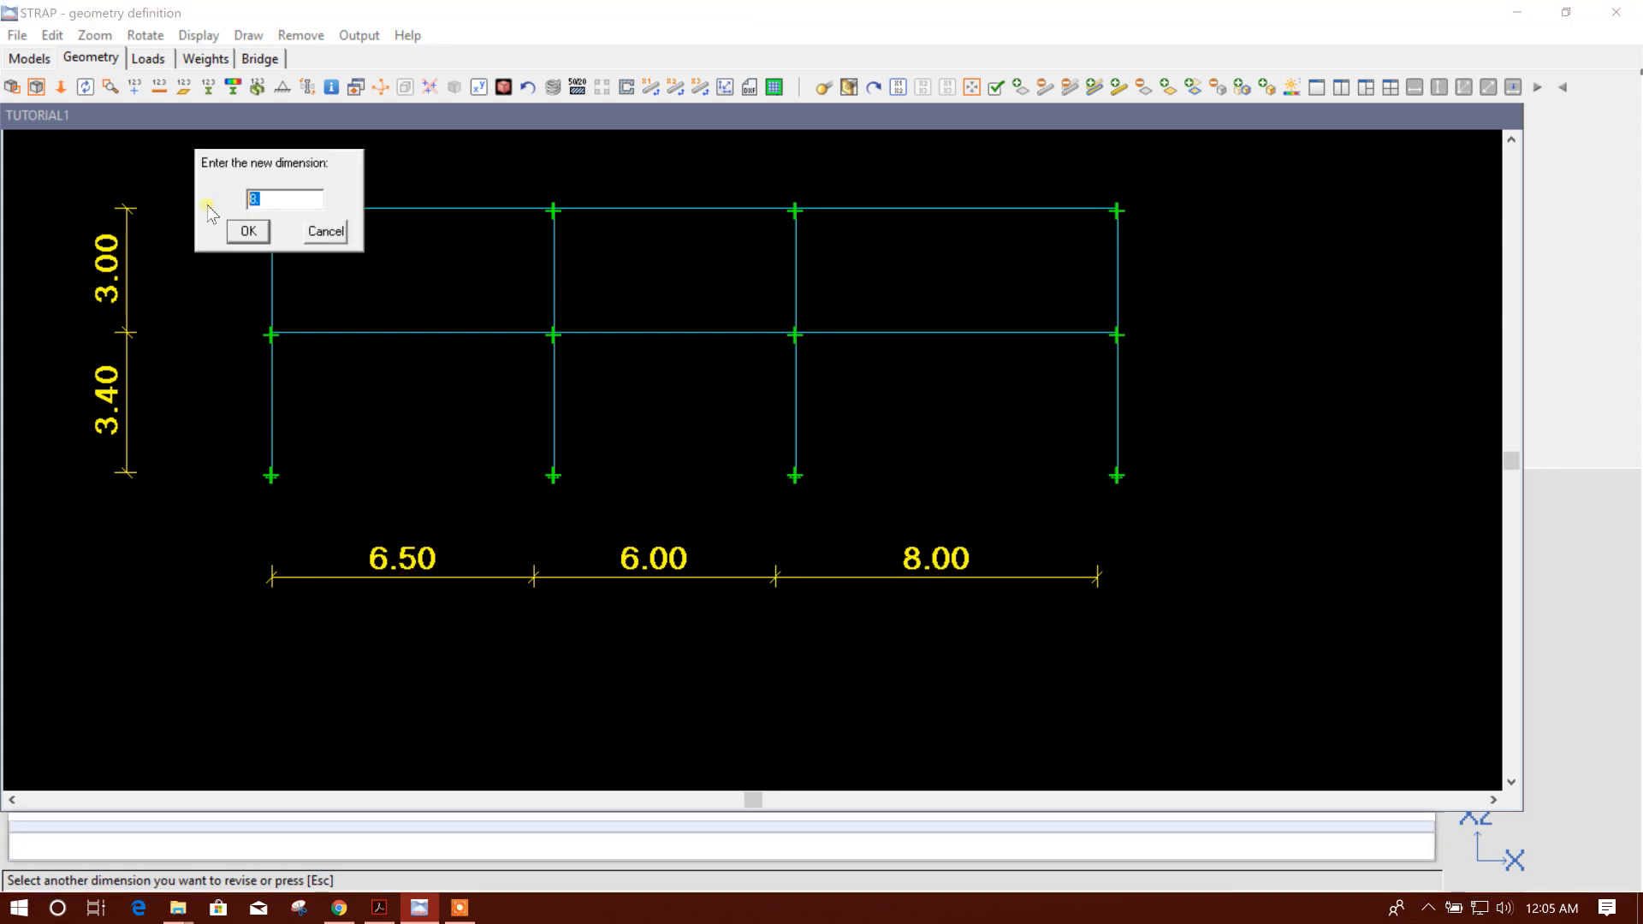
text(7)
click(255, 231)
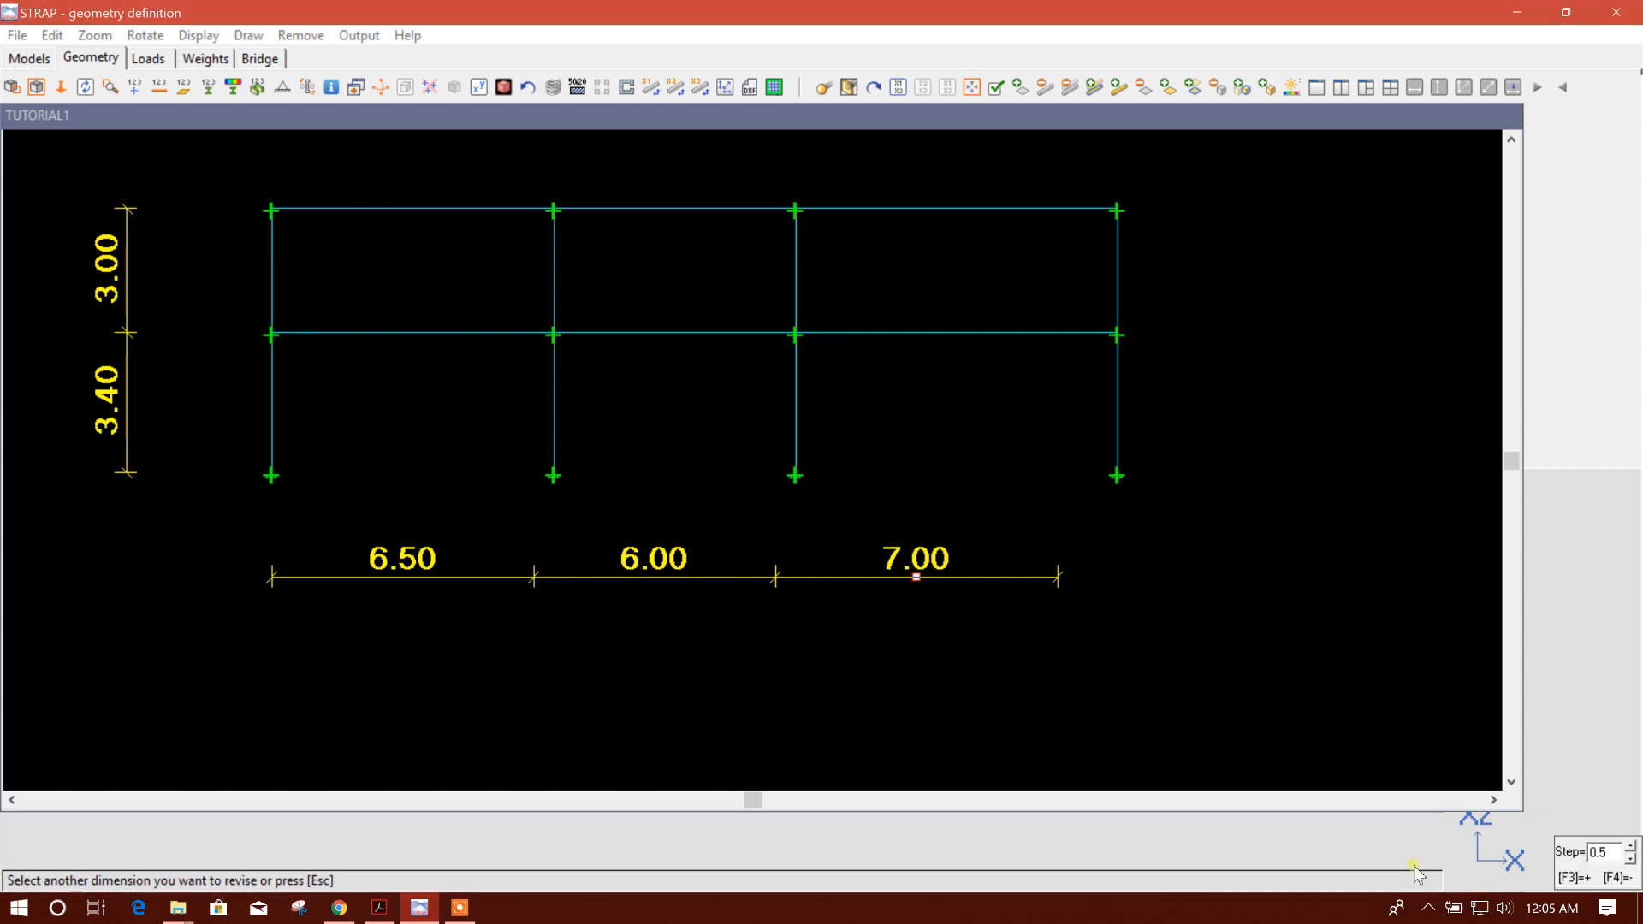
key(Escape)
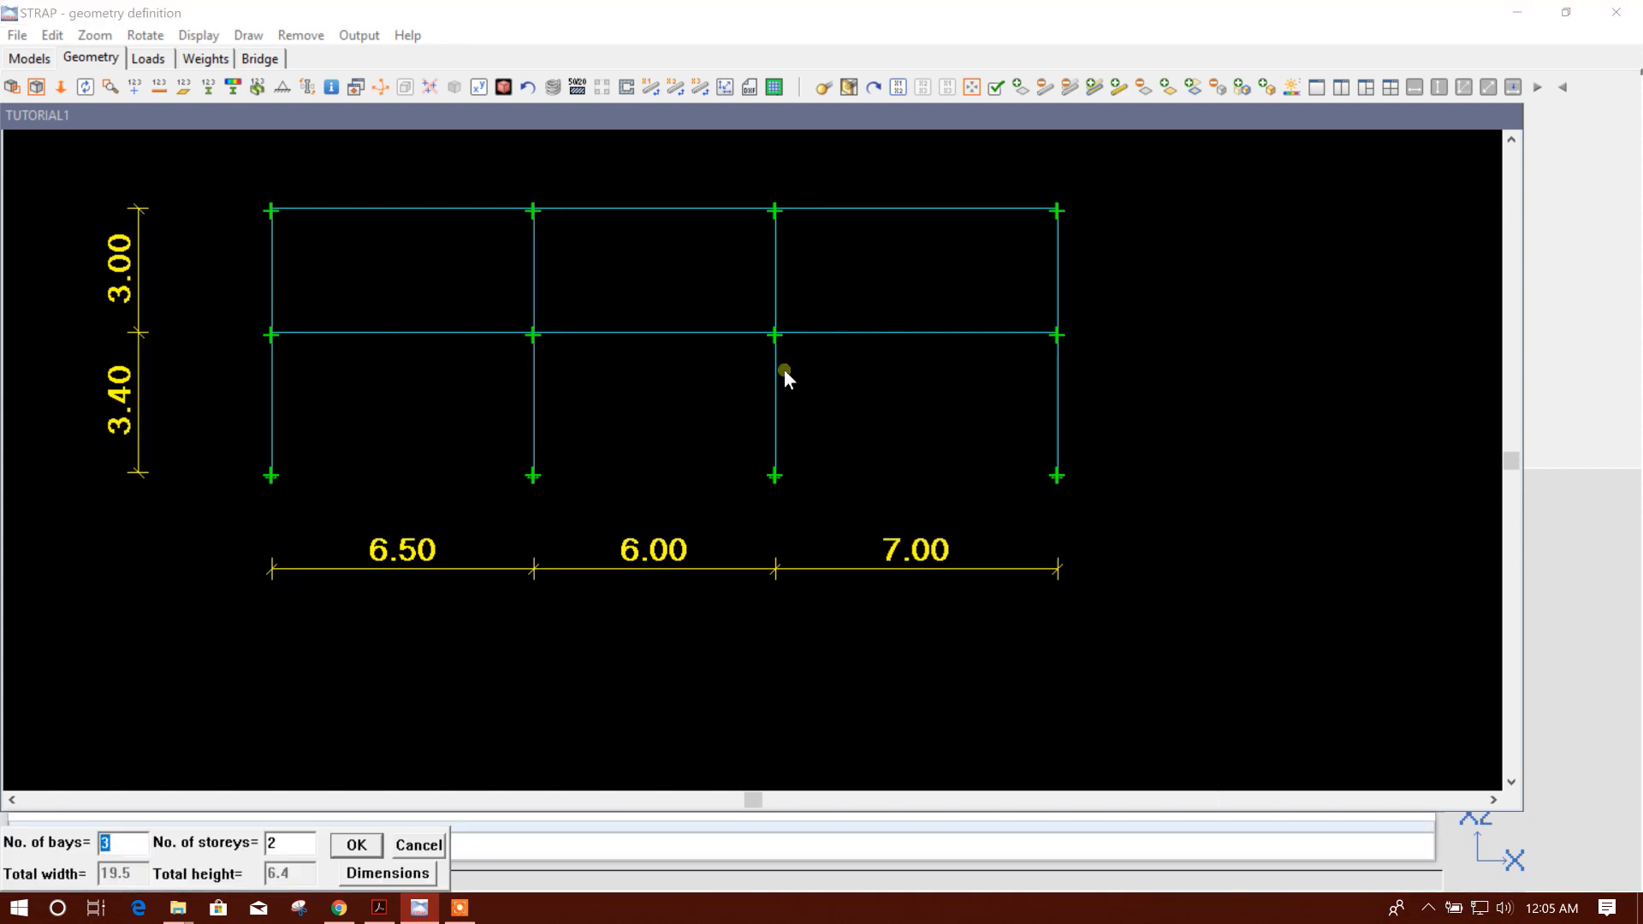
- Accept the wizard frame with 3 bays and 2 storeys at the revised dimensions
middle_drag(782, 438, 787, 445)
middle_drag(922, 351, 921, 403)
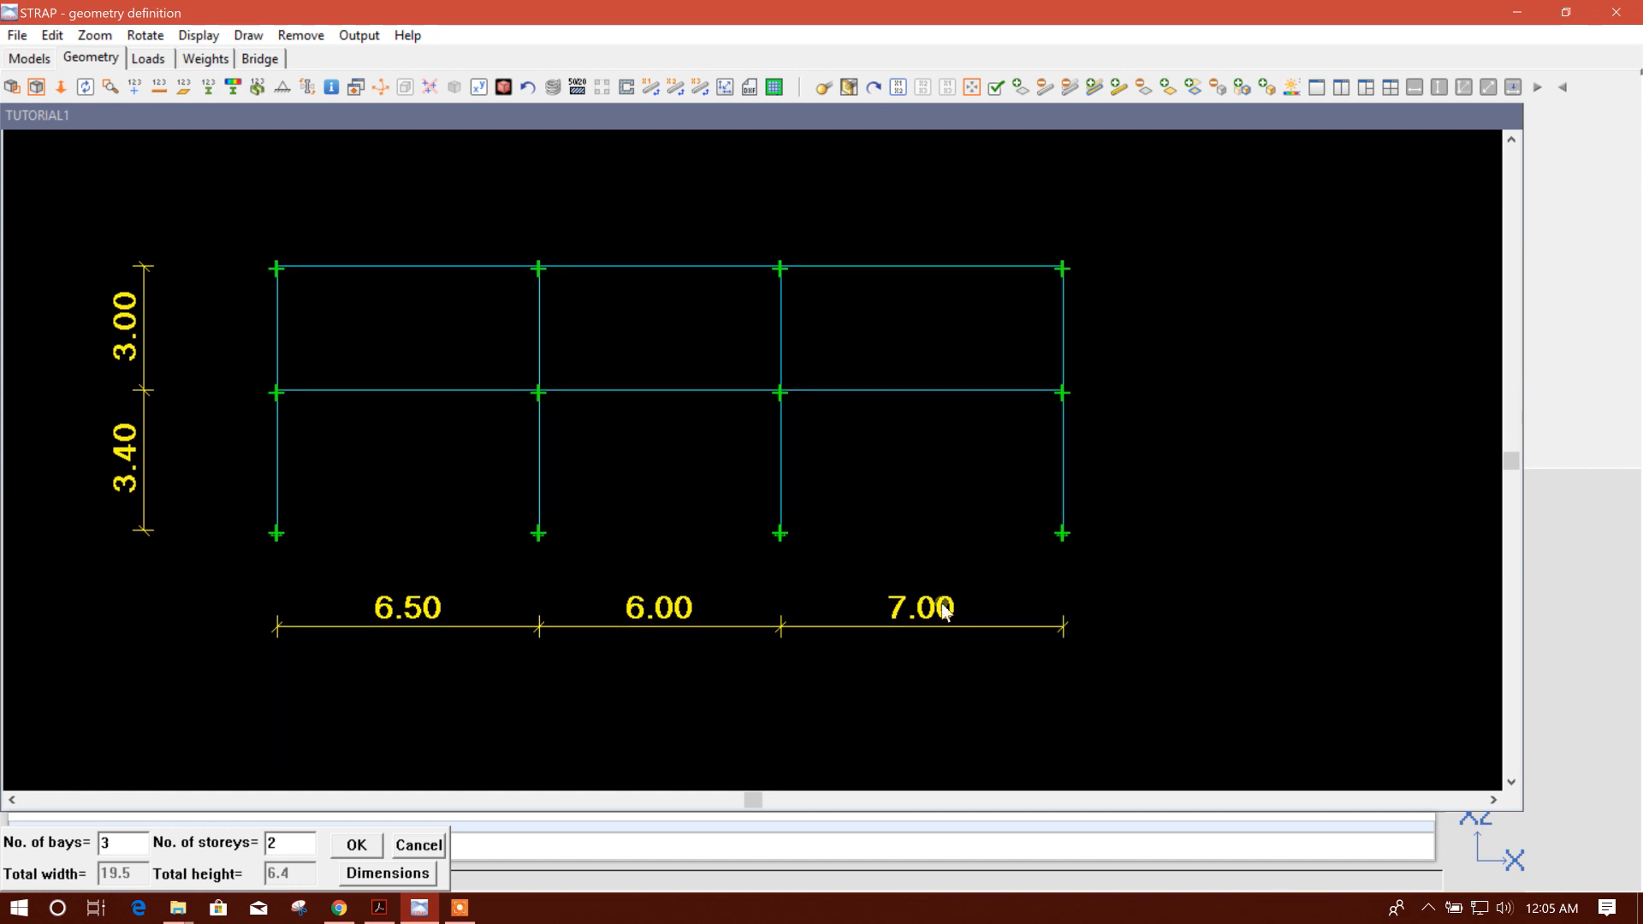
middle_drag(694, 648, 697, 639)
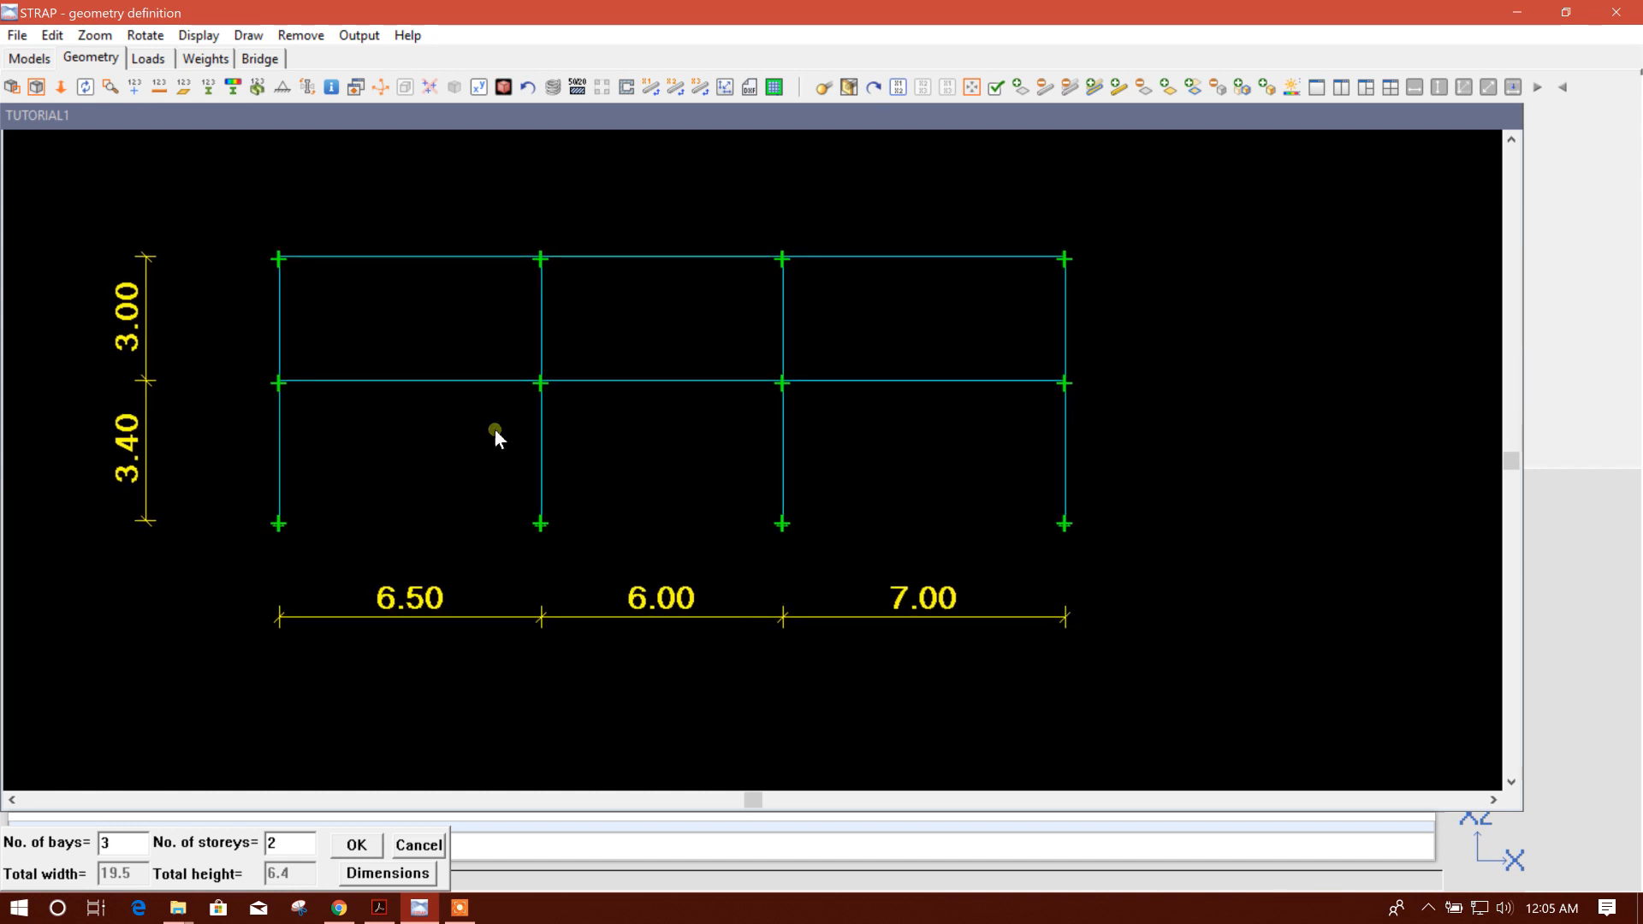
scroll(742, 529, down, 1)
scroll(752, 510, up, 1)
middle_drag(905, 551, 904, 556)
scroll(629, 438, down, 1)
middle_drag(257, 414, 346, 429)
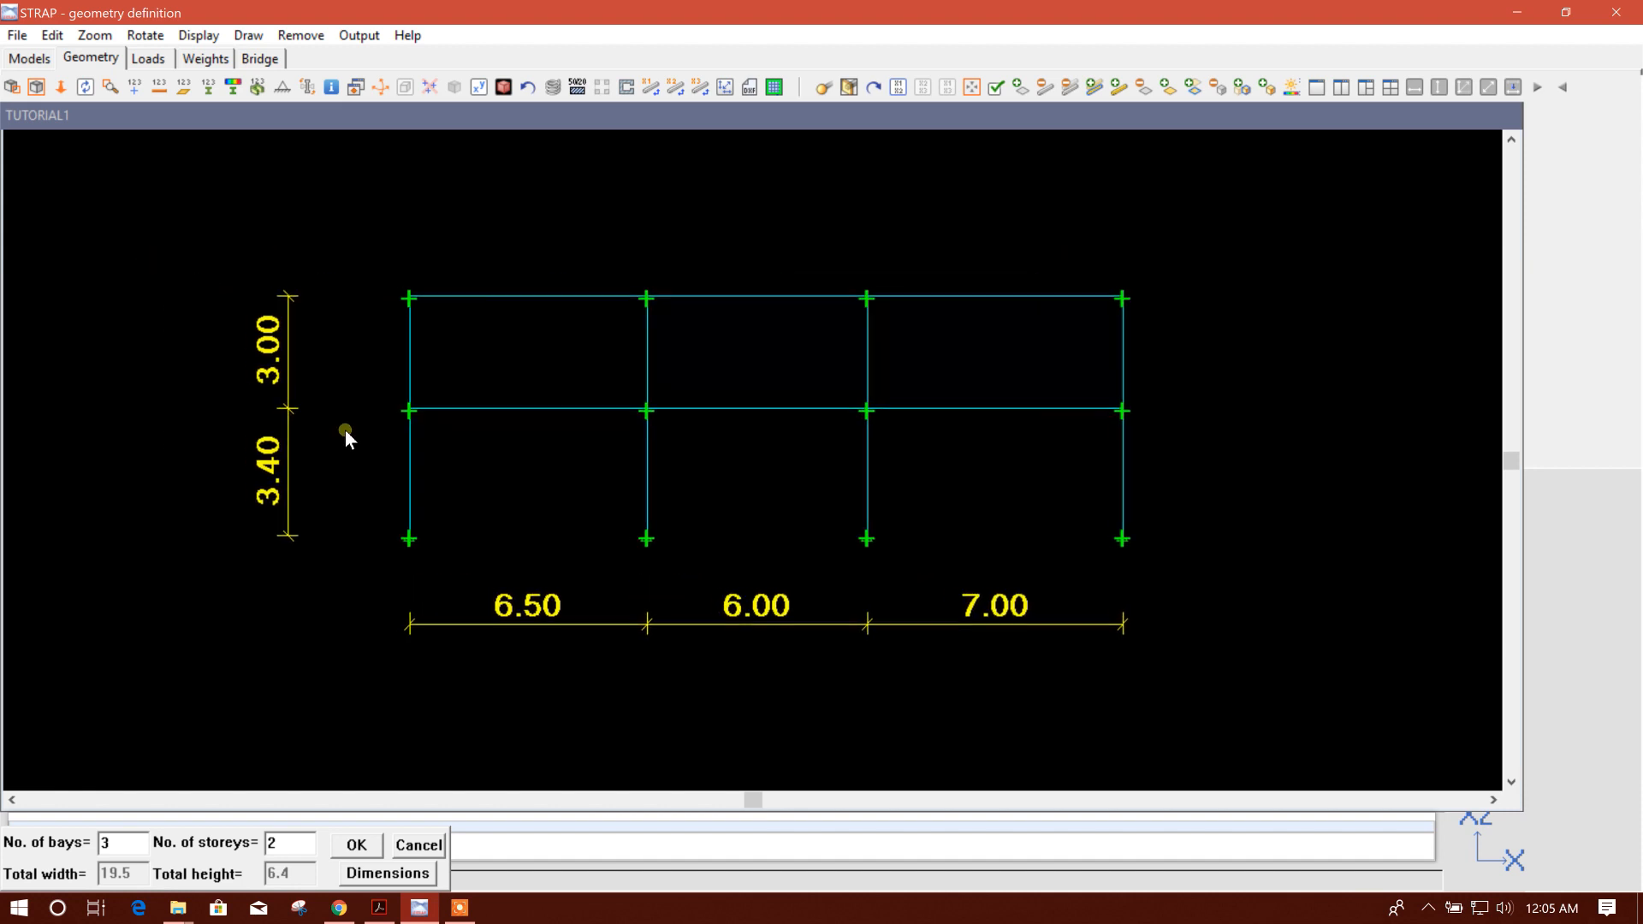
middle_drag(1061, 514, 1019, 515)
click(358, 846)
- Examine the generated frame's beams, base nodes and bay and storey dimension lines
middle_drag(1139, 507, 1098, 559)
scroll(1004, 532, up, 2)
middle_drag(907, 561, 908, 500)
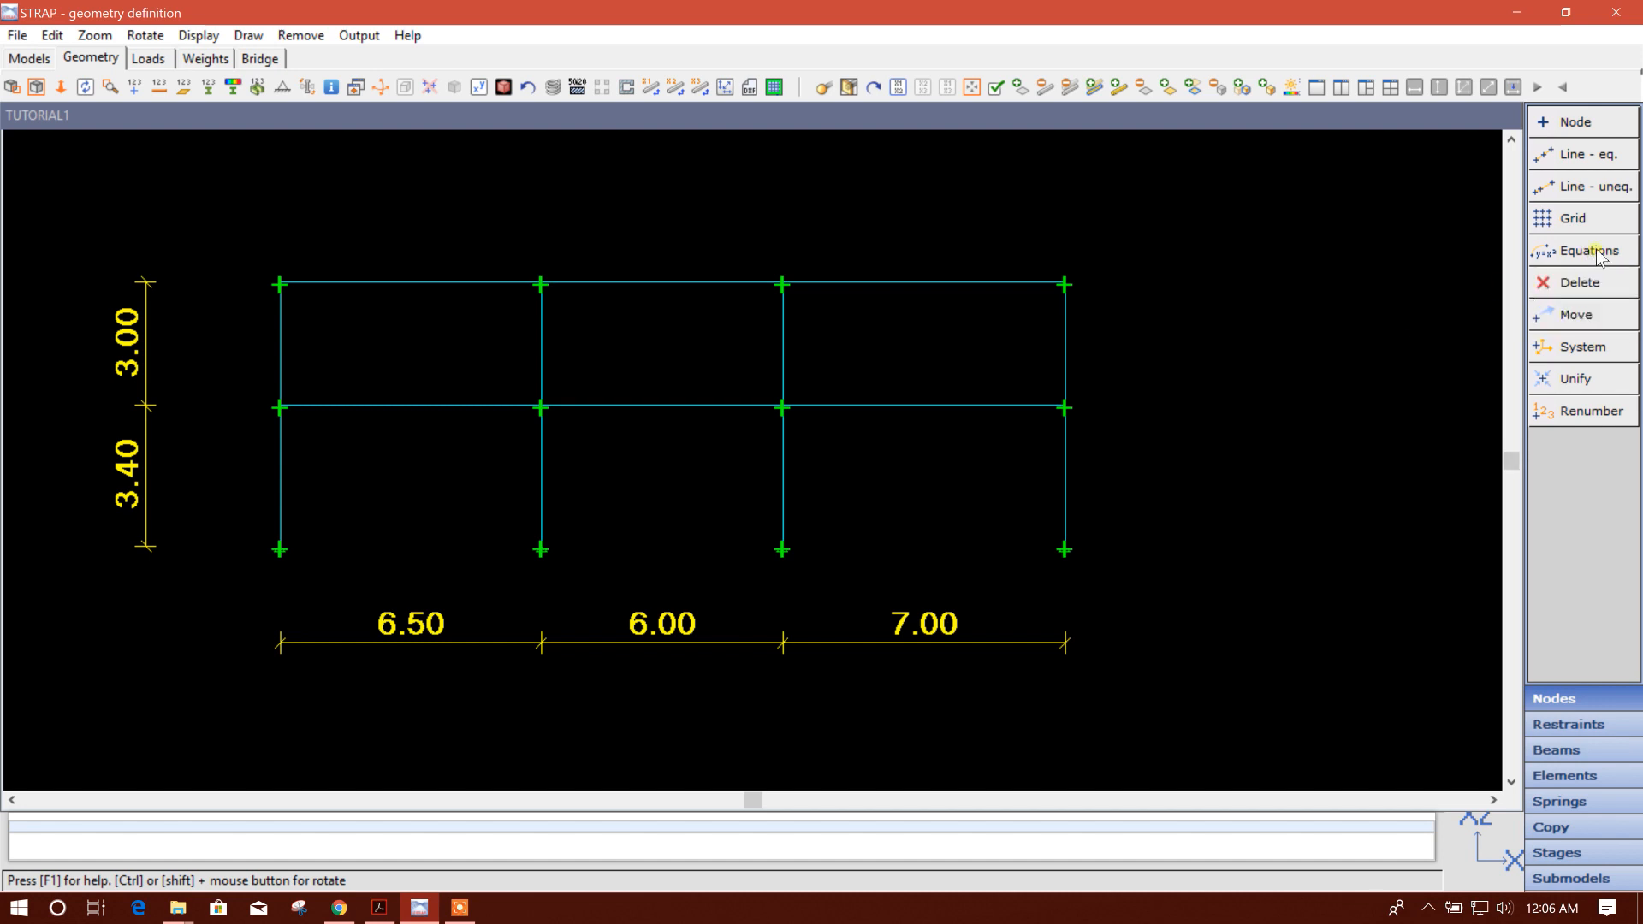
scroll(1210, 365, down, 3)
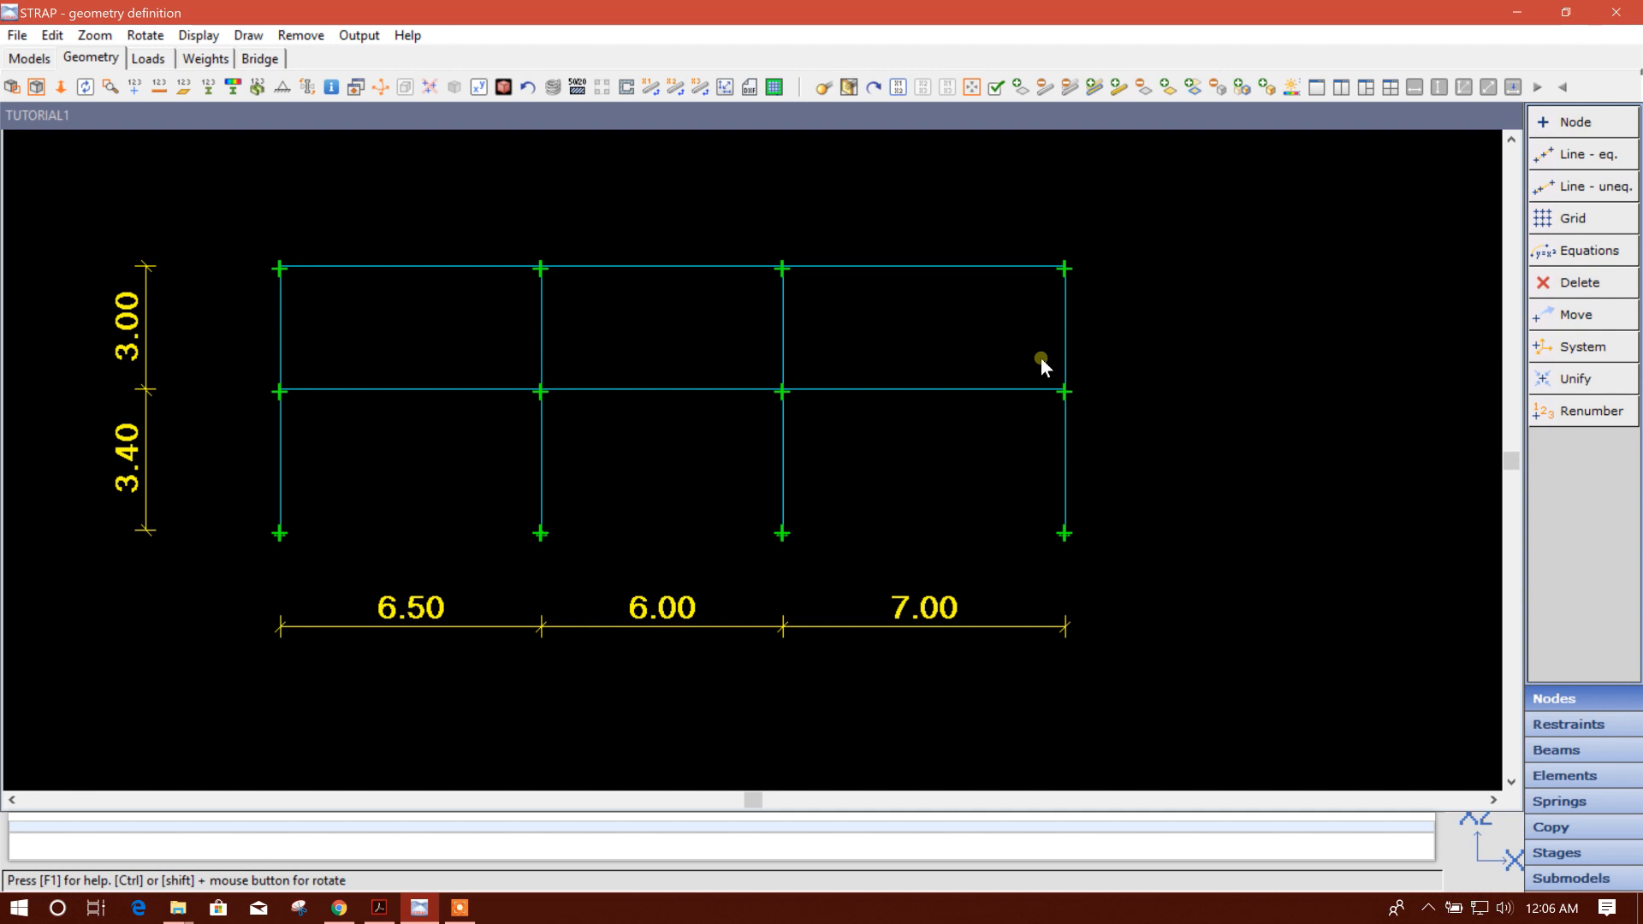
middle_drag(1061, 344, 1061, 362)
middle_drag(785, 494, 810, 478)
middle_drag(955, 446, 949, 449)
middle_drag(1114, 425, 1112, 426)
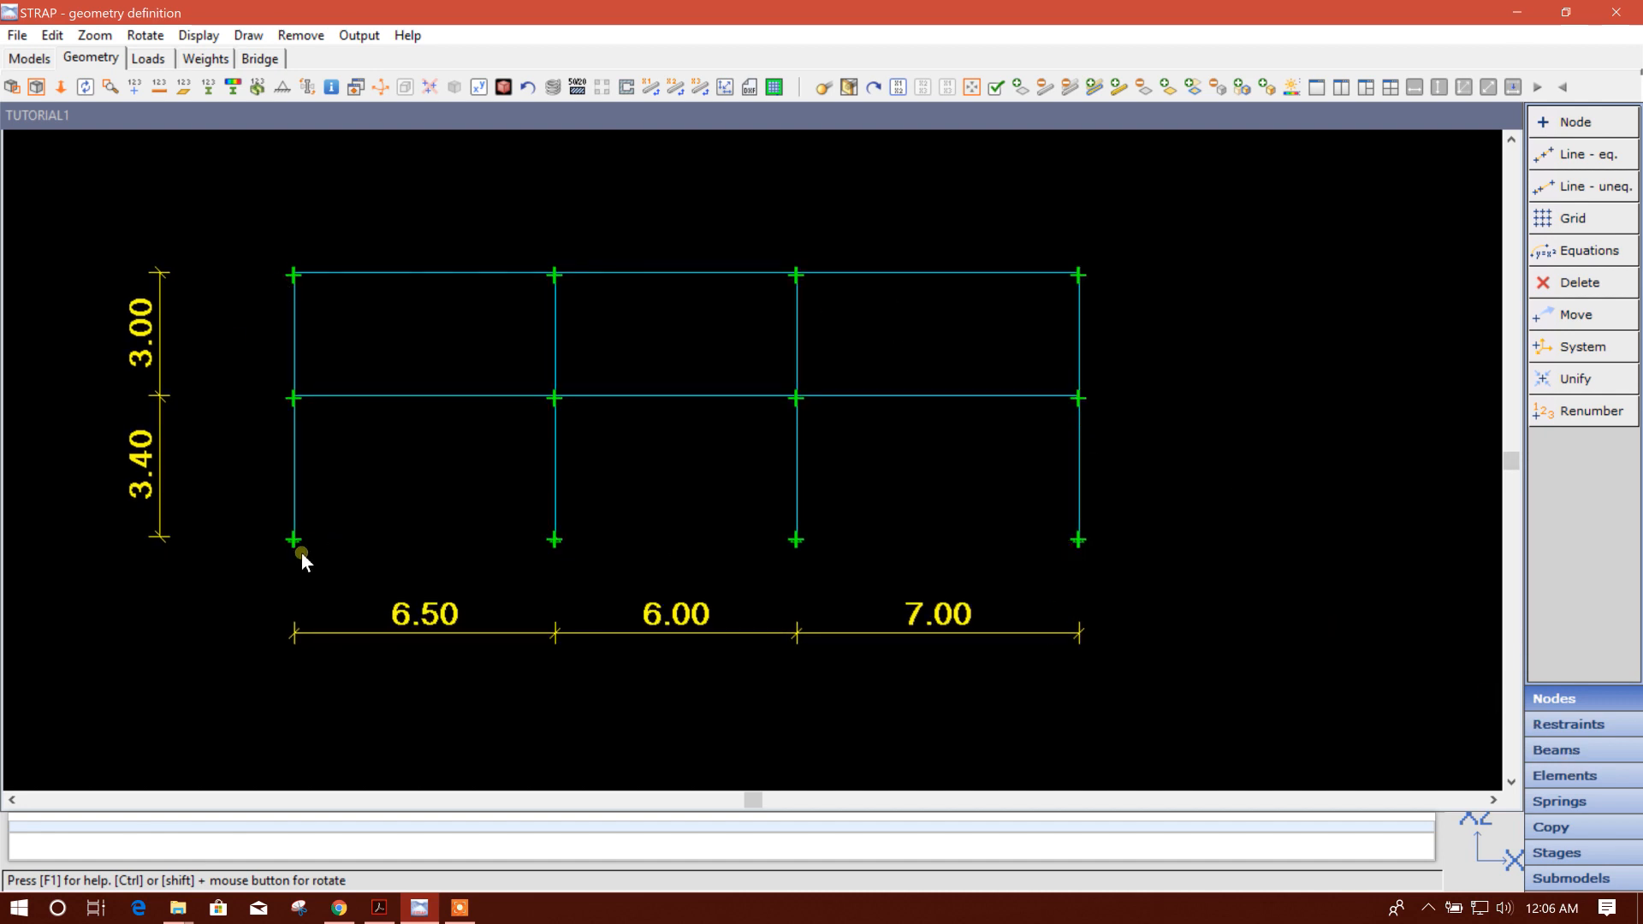
scroll(357, 541, up, 1)
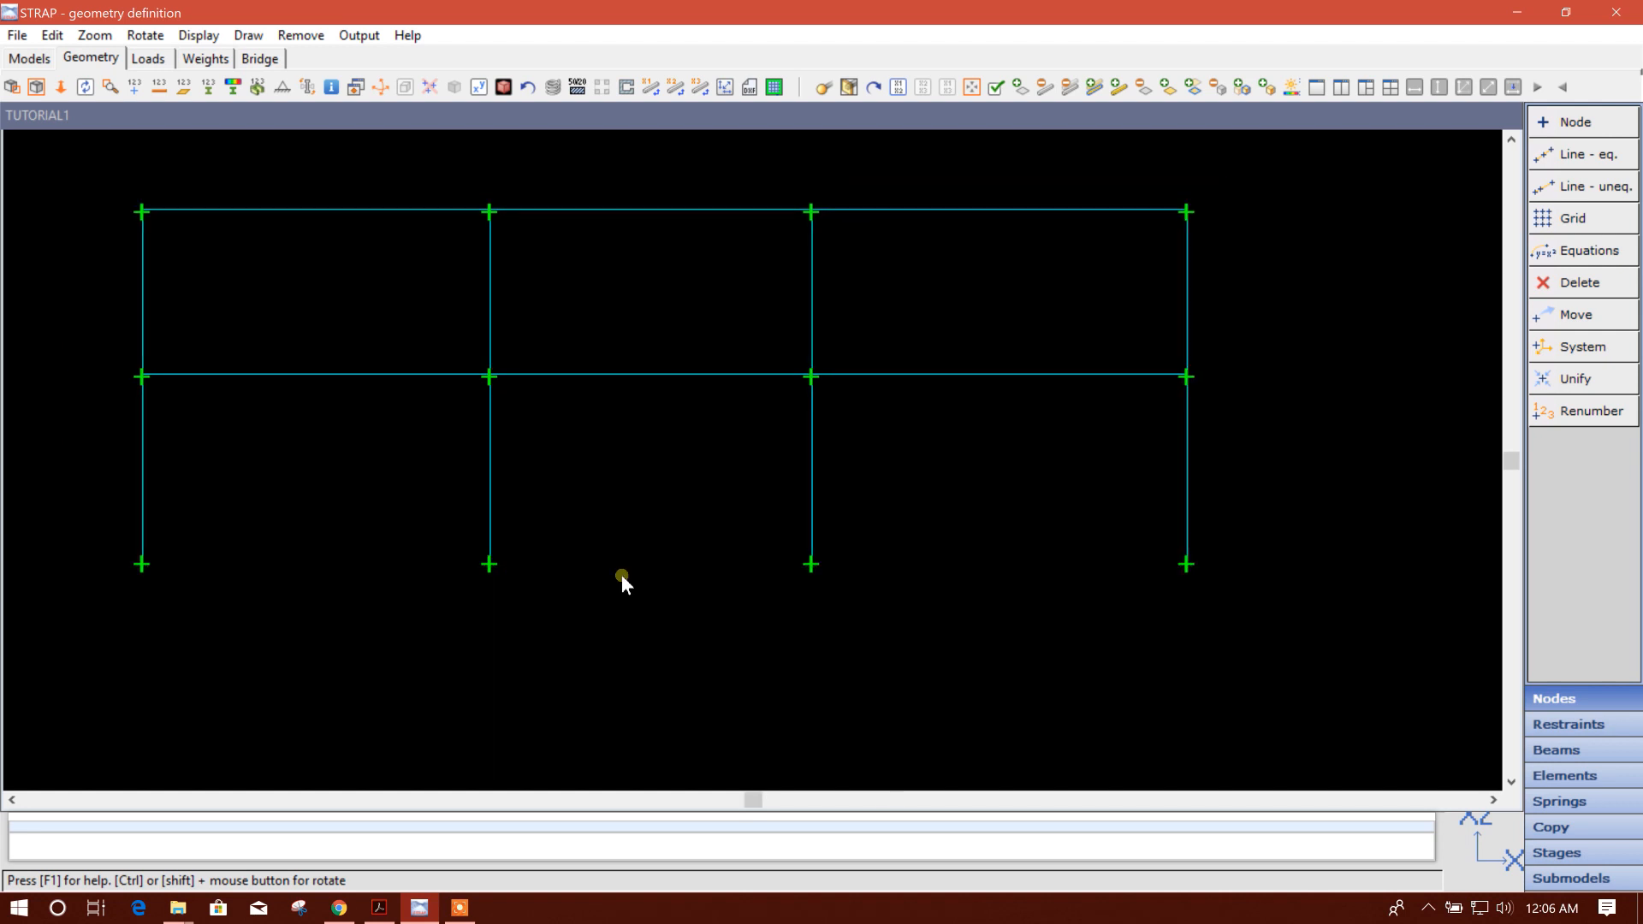
middle_drag(893, 604, 967, 563)
scroll(851, 555, down, 1)
scroll(267, 517, up, 1)
scroll(403, 542, down, 1)
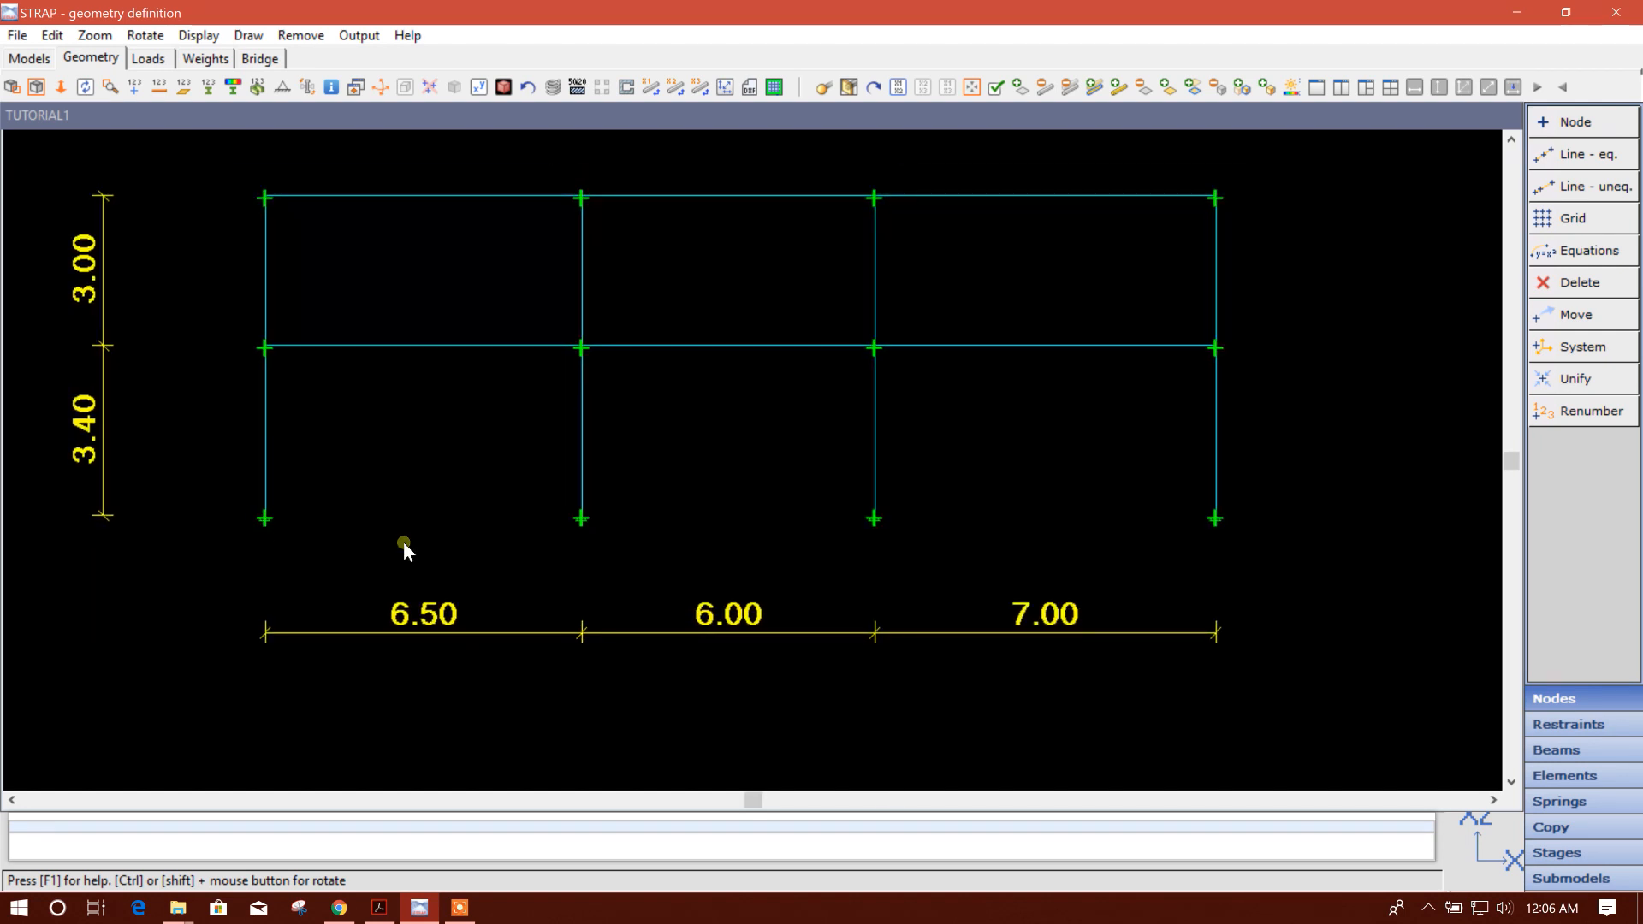
middle_drag(1047, 596, 1011, 595)
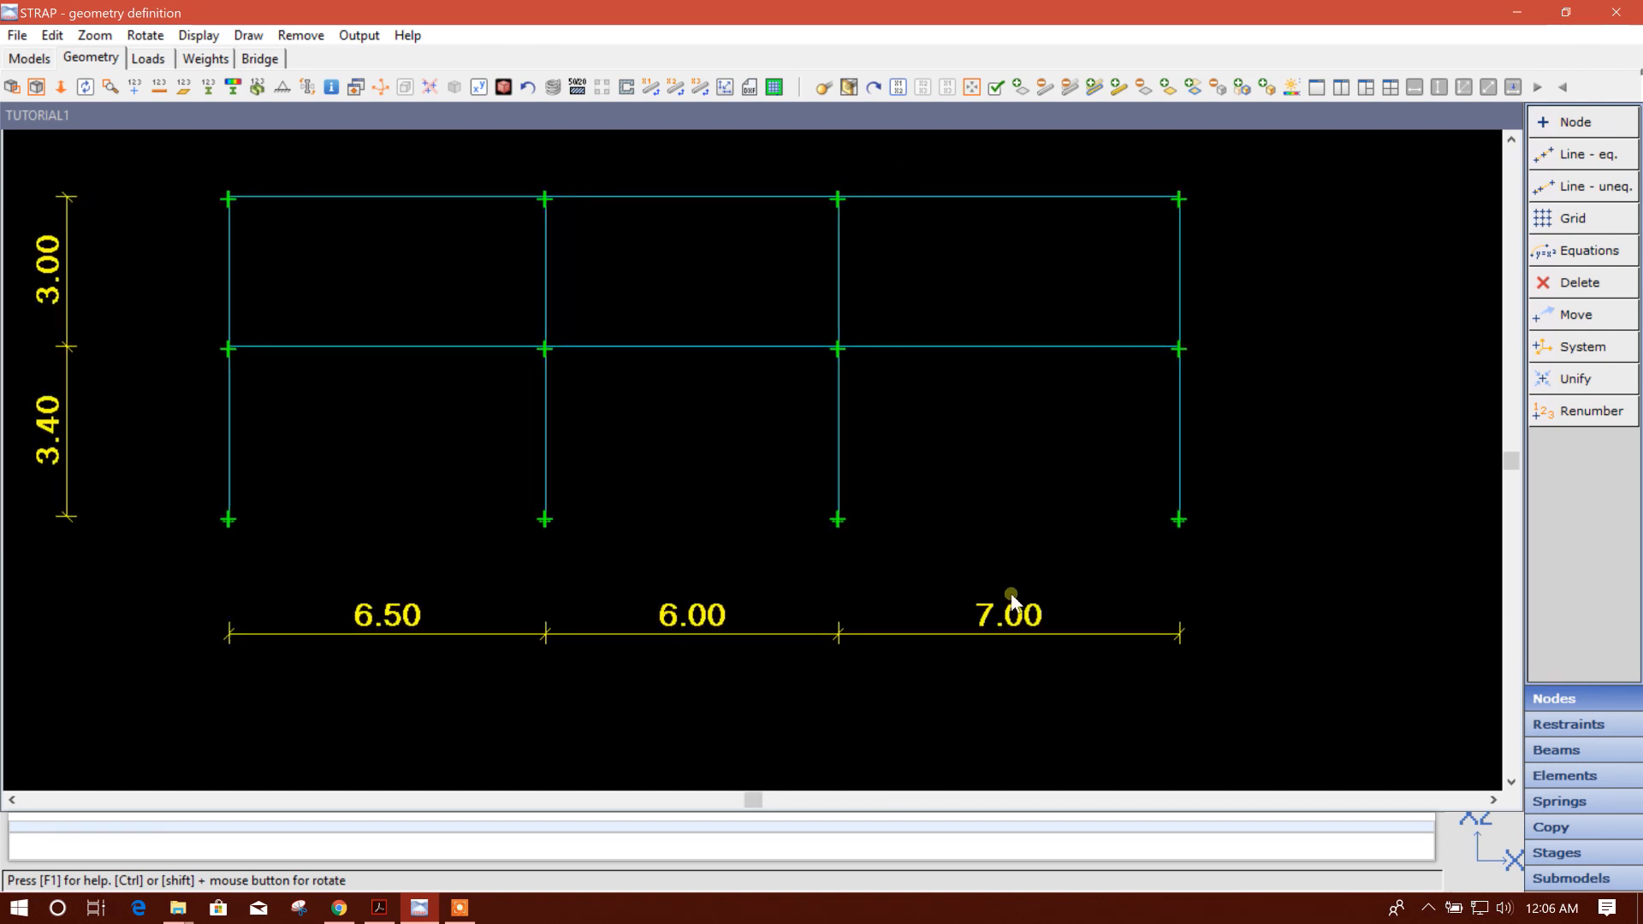
- Delete the restraints at the four base nodes of the frame, selecting them as individual nodes
click(1582, 726)
click(1427, 19)
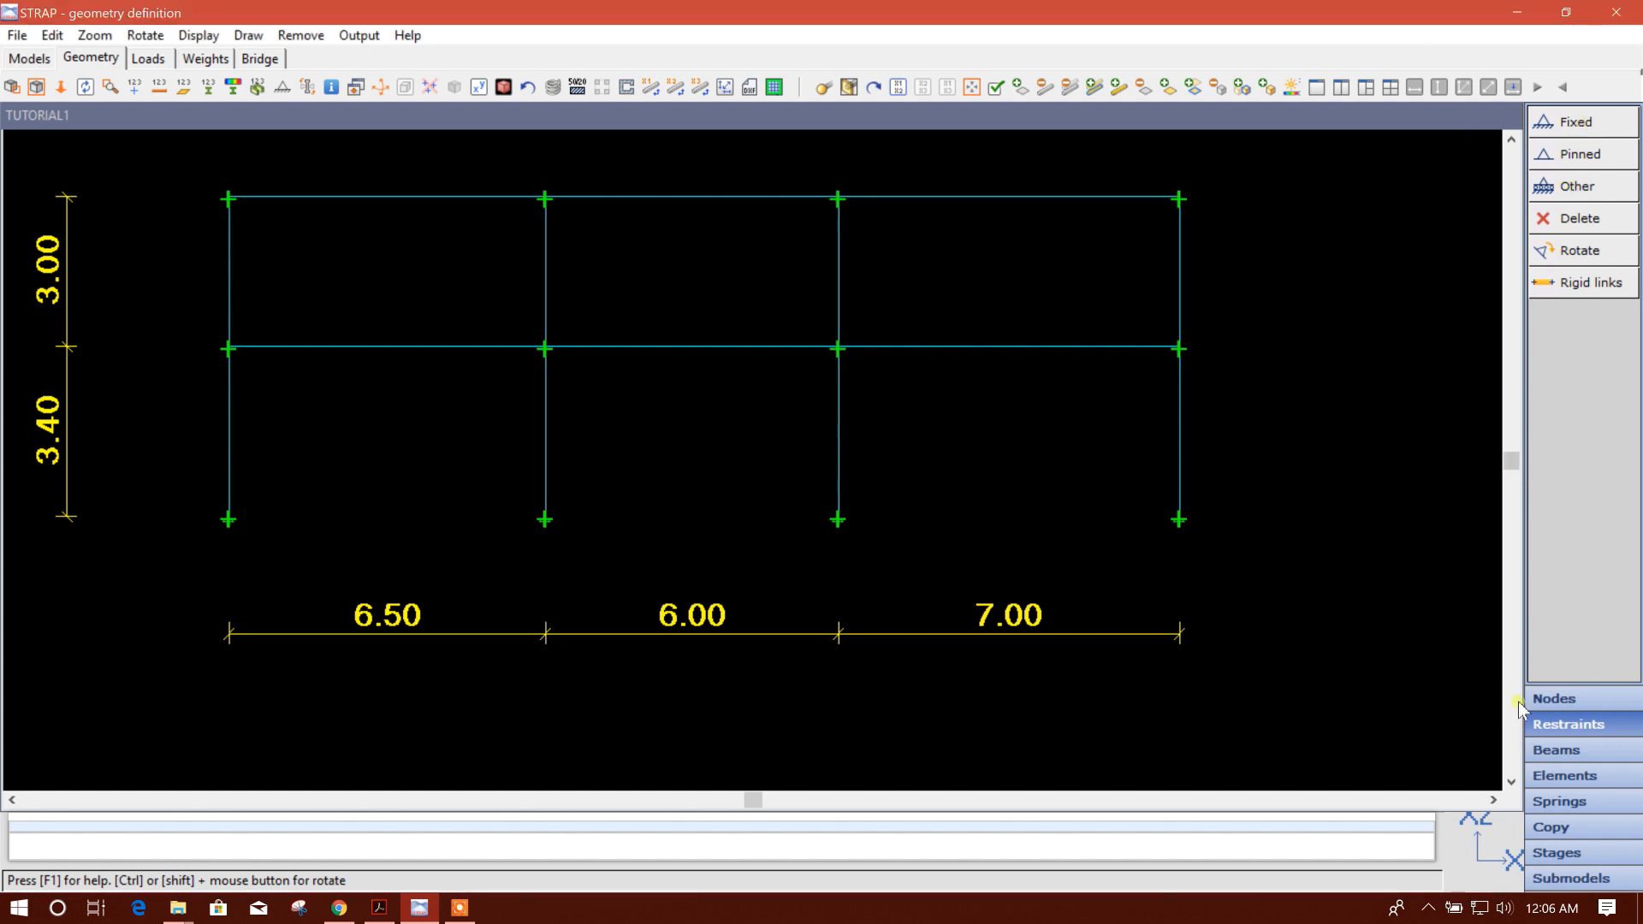
click(1573, 220)
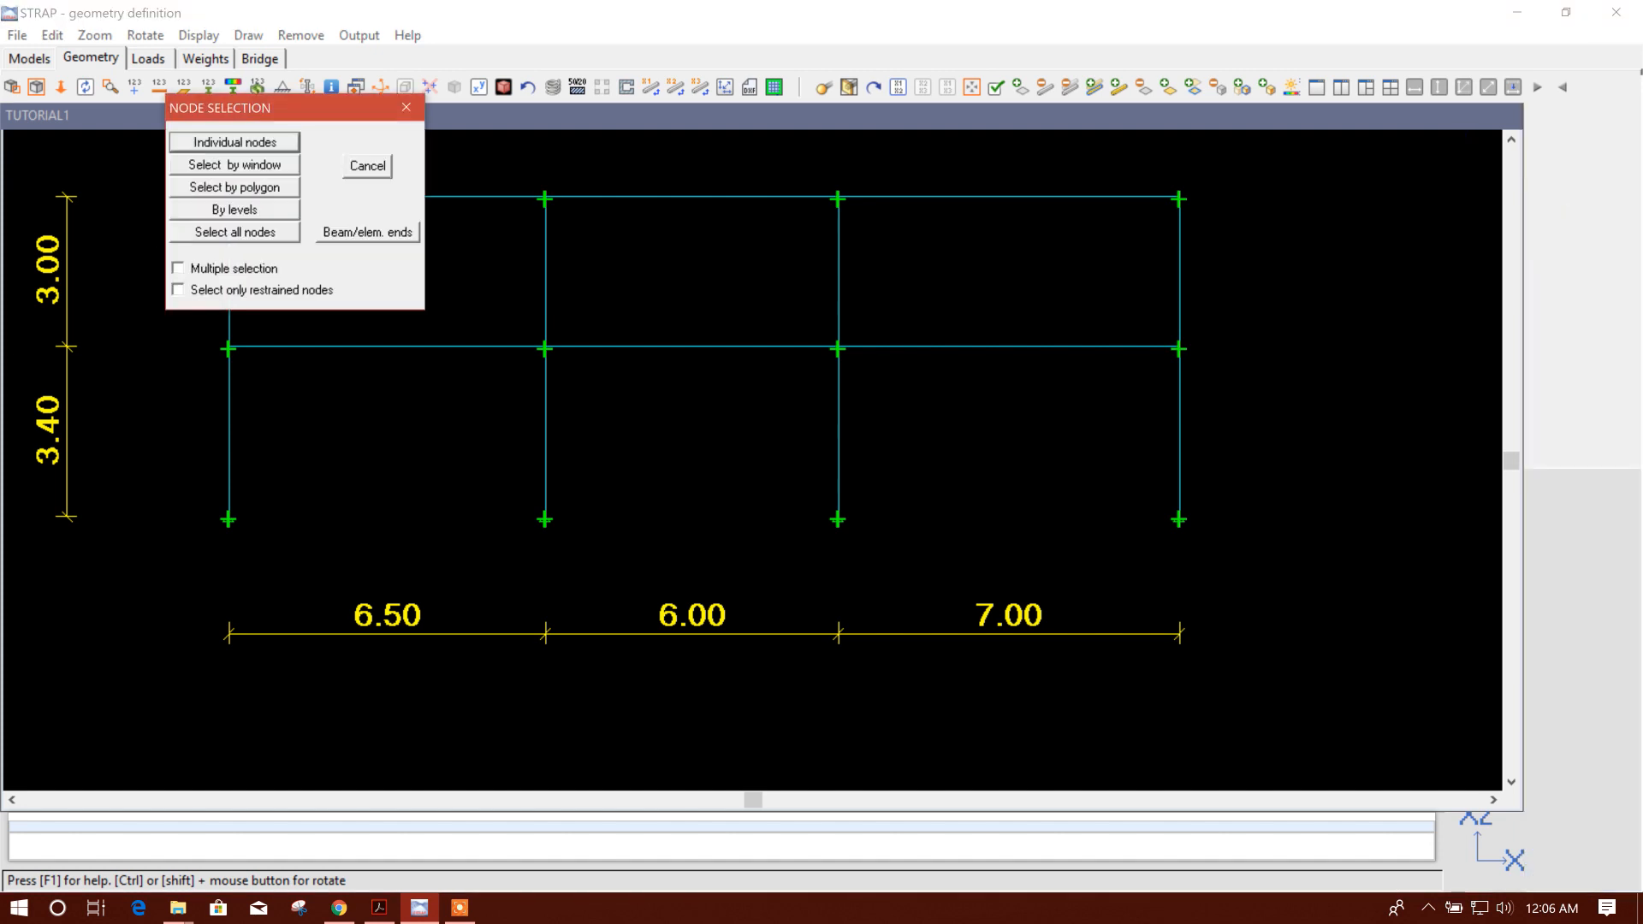
click(287, 142)
click(240, 523)
click(546, 517)
click(838, 518)
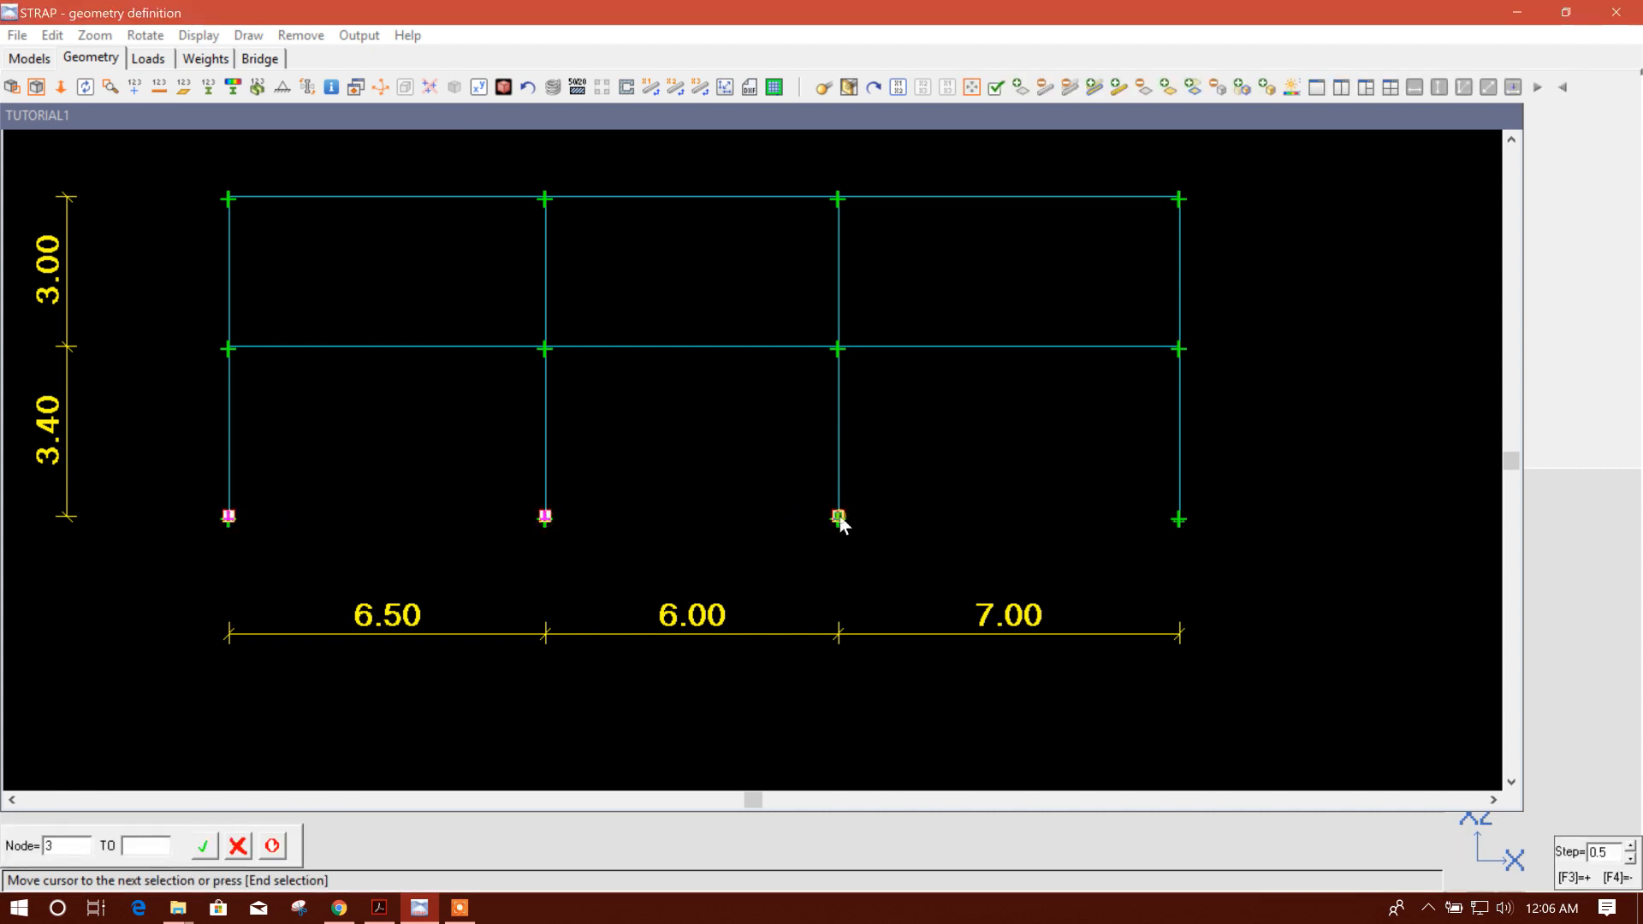
click(1180, 517)
click(1179, 517)
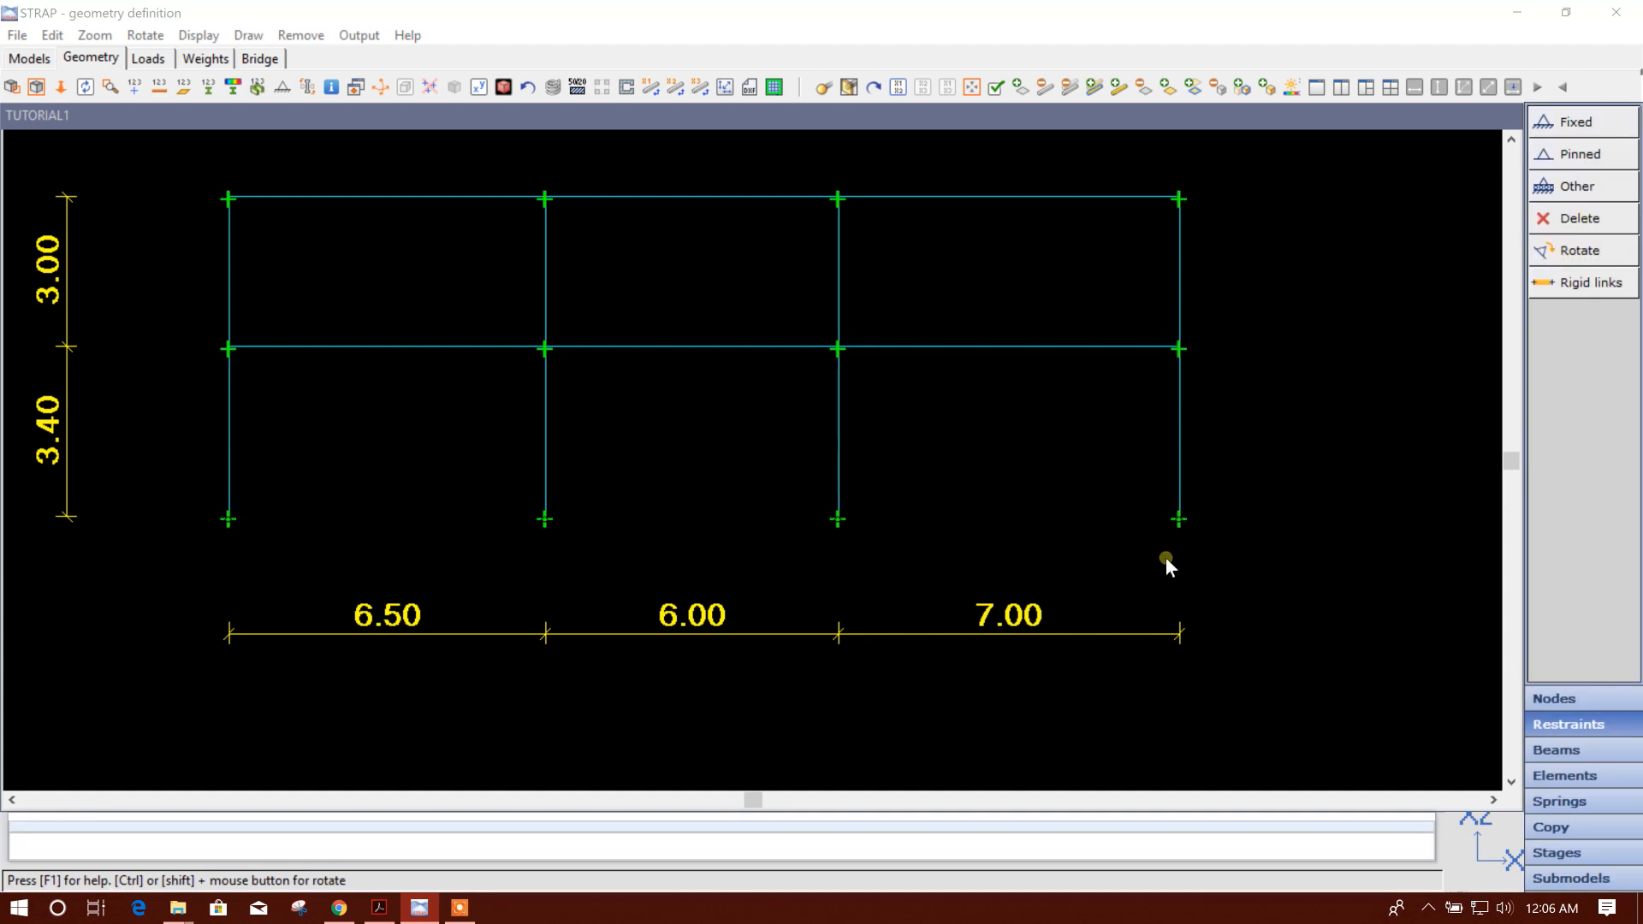
scroll(885, 536, down, 1)
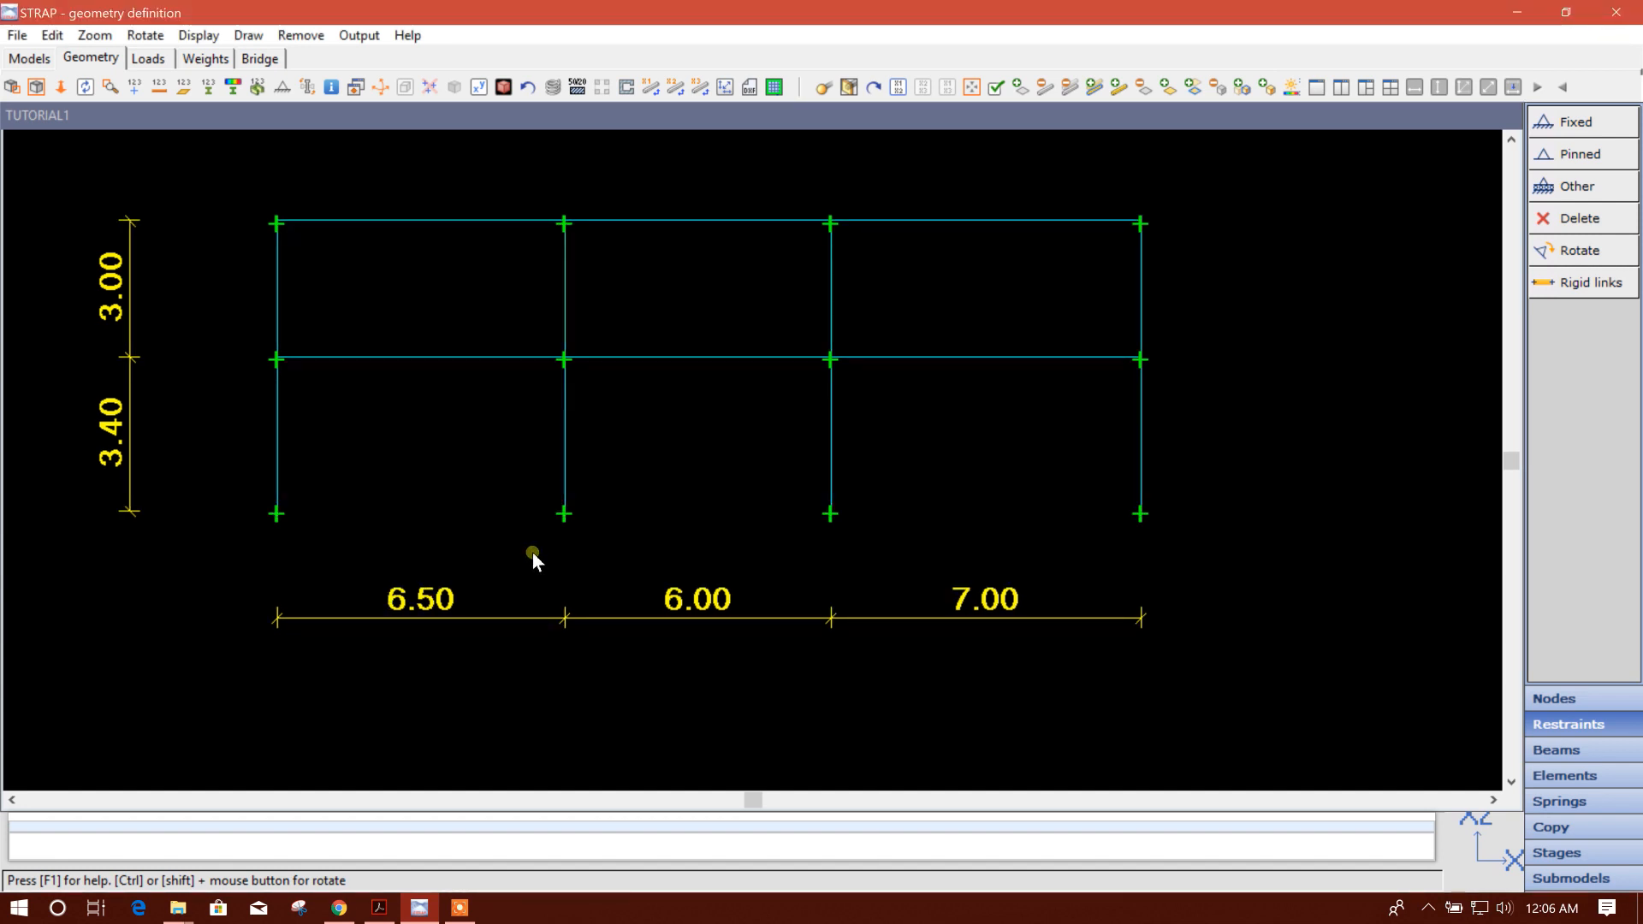
scroll(671, 552, up, 1)
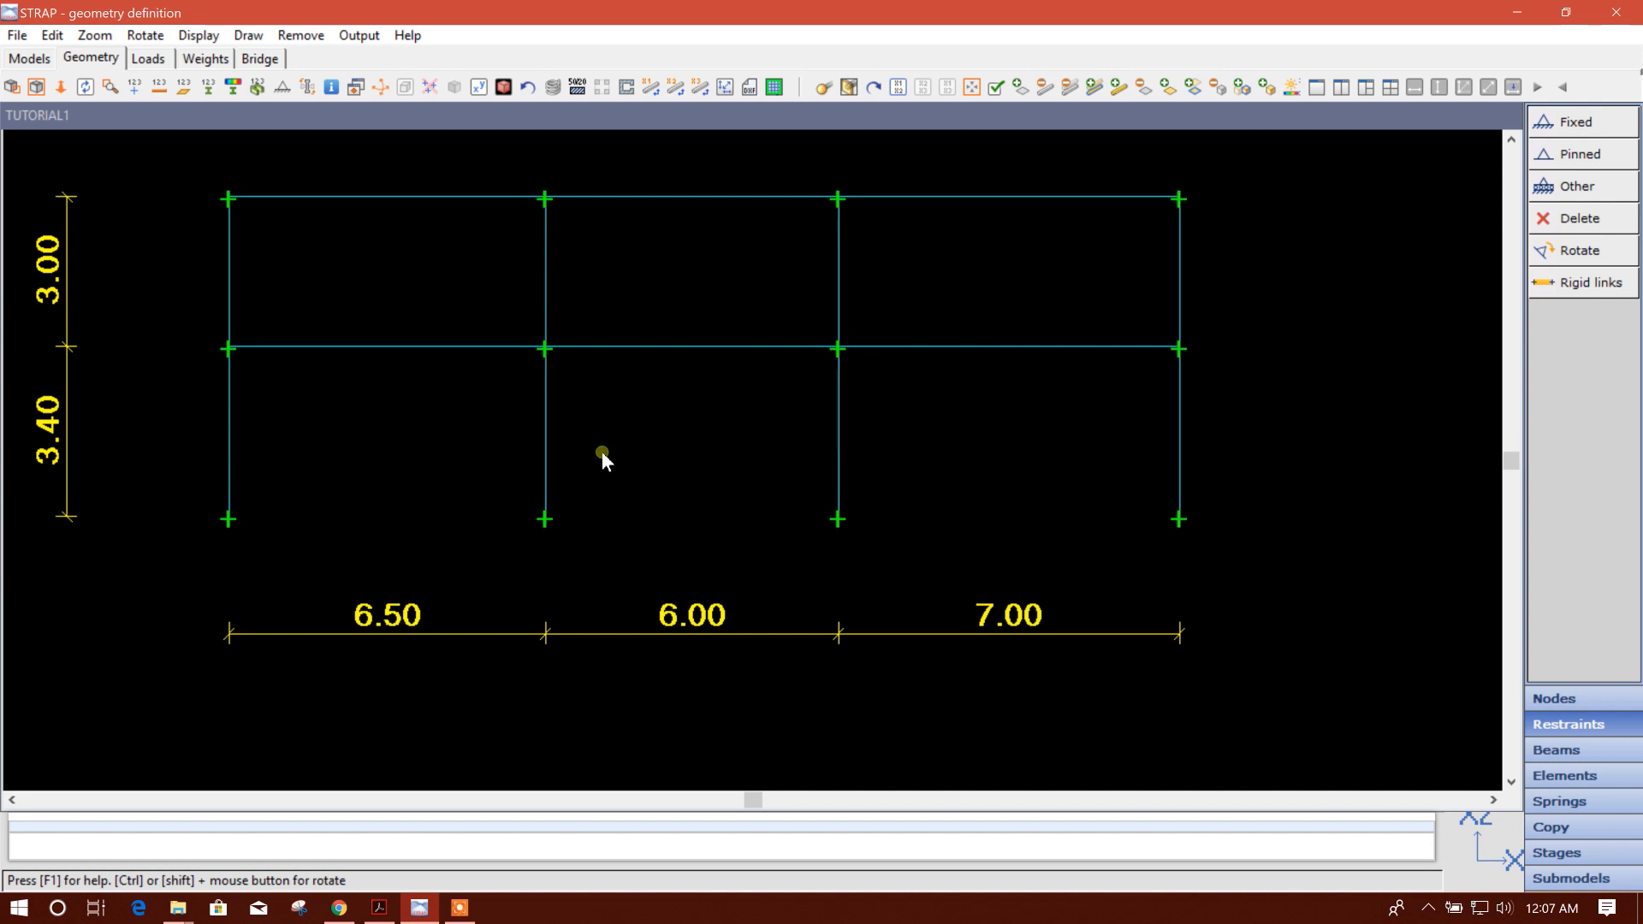
- Apply fixed restraints to the four base nodes of the frame, selecting them as individual nodes
click(1579, 128)
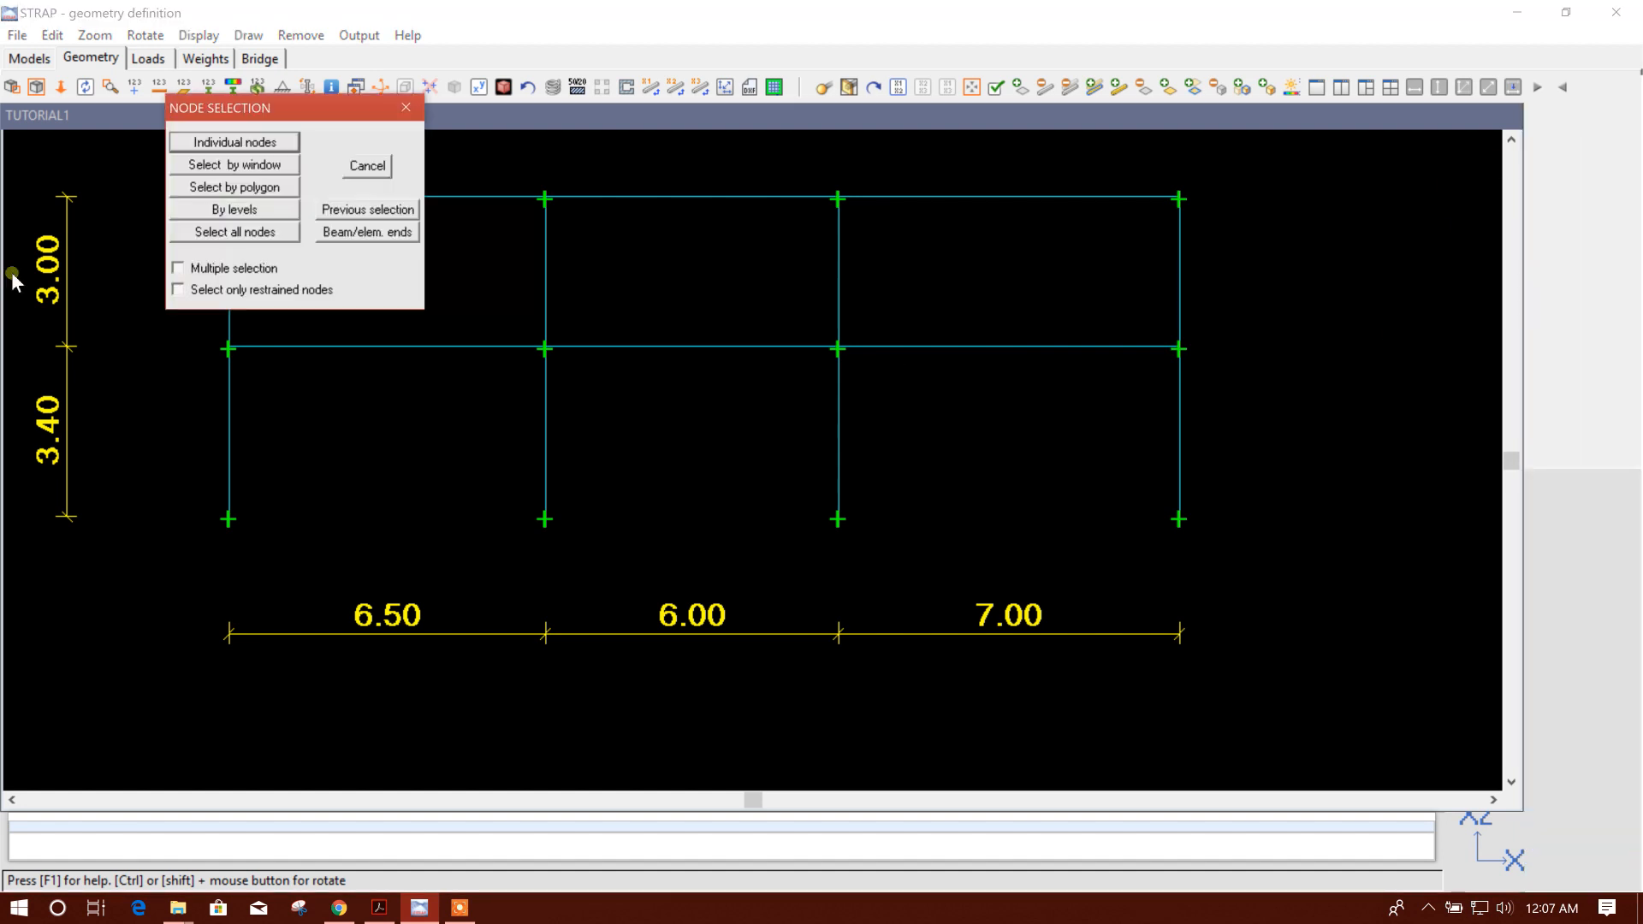
click(267, 141)
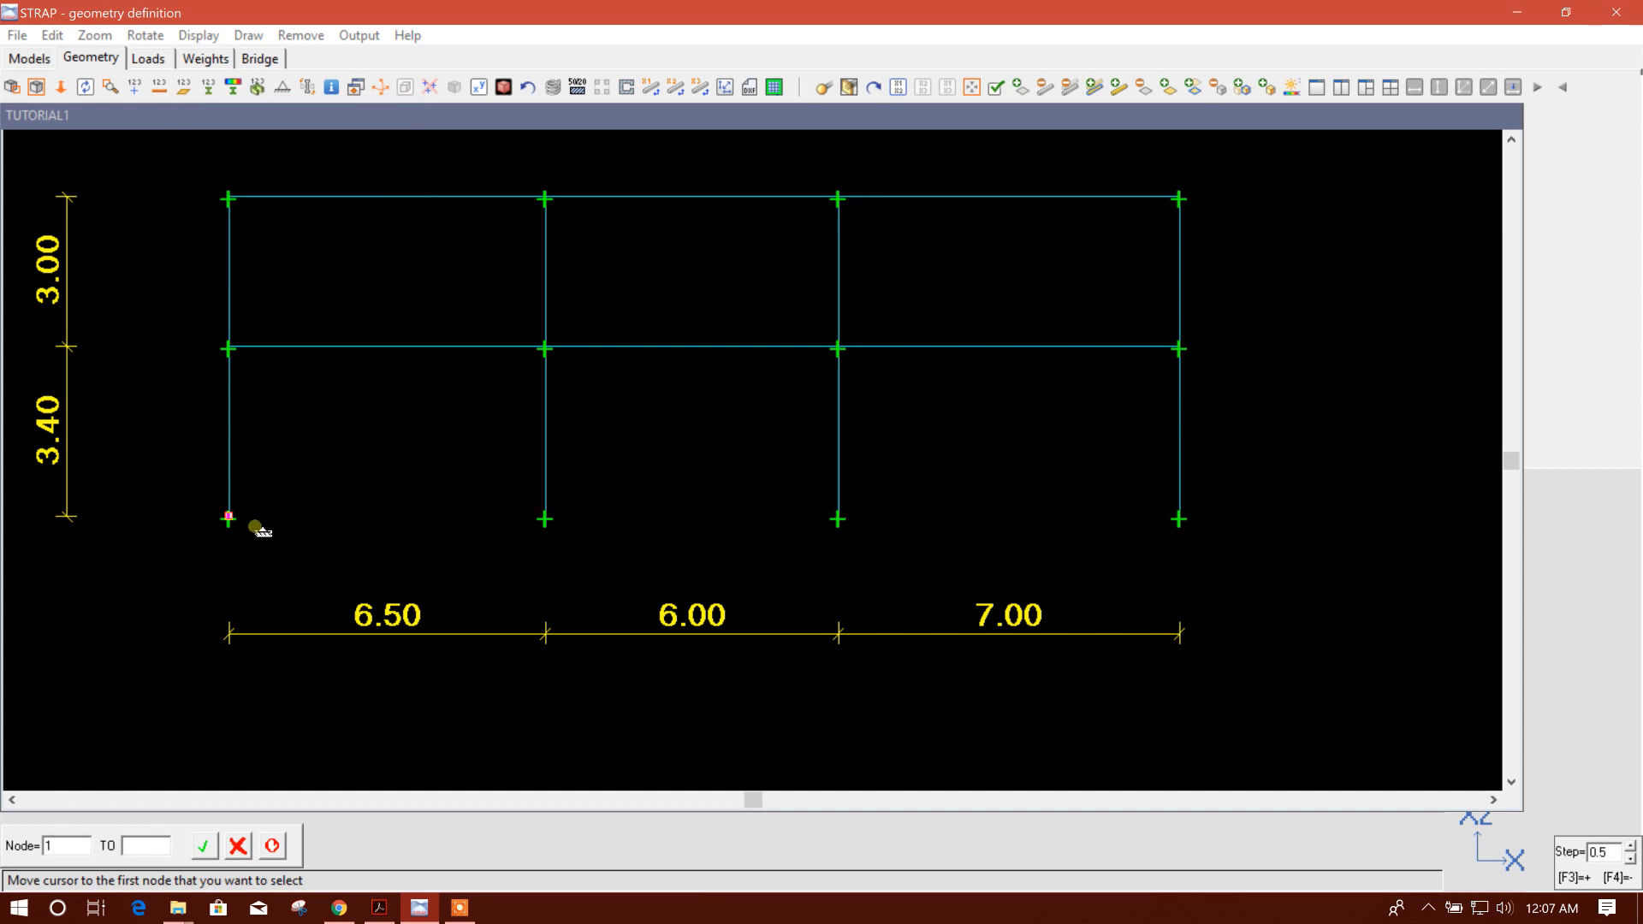
click(230, 517)
click(839, 517)
click(1180, 518)
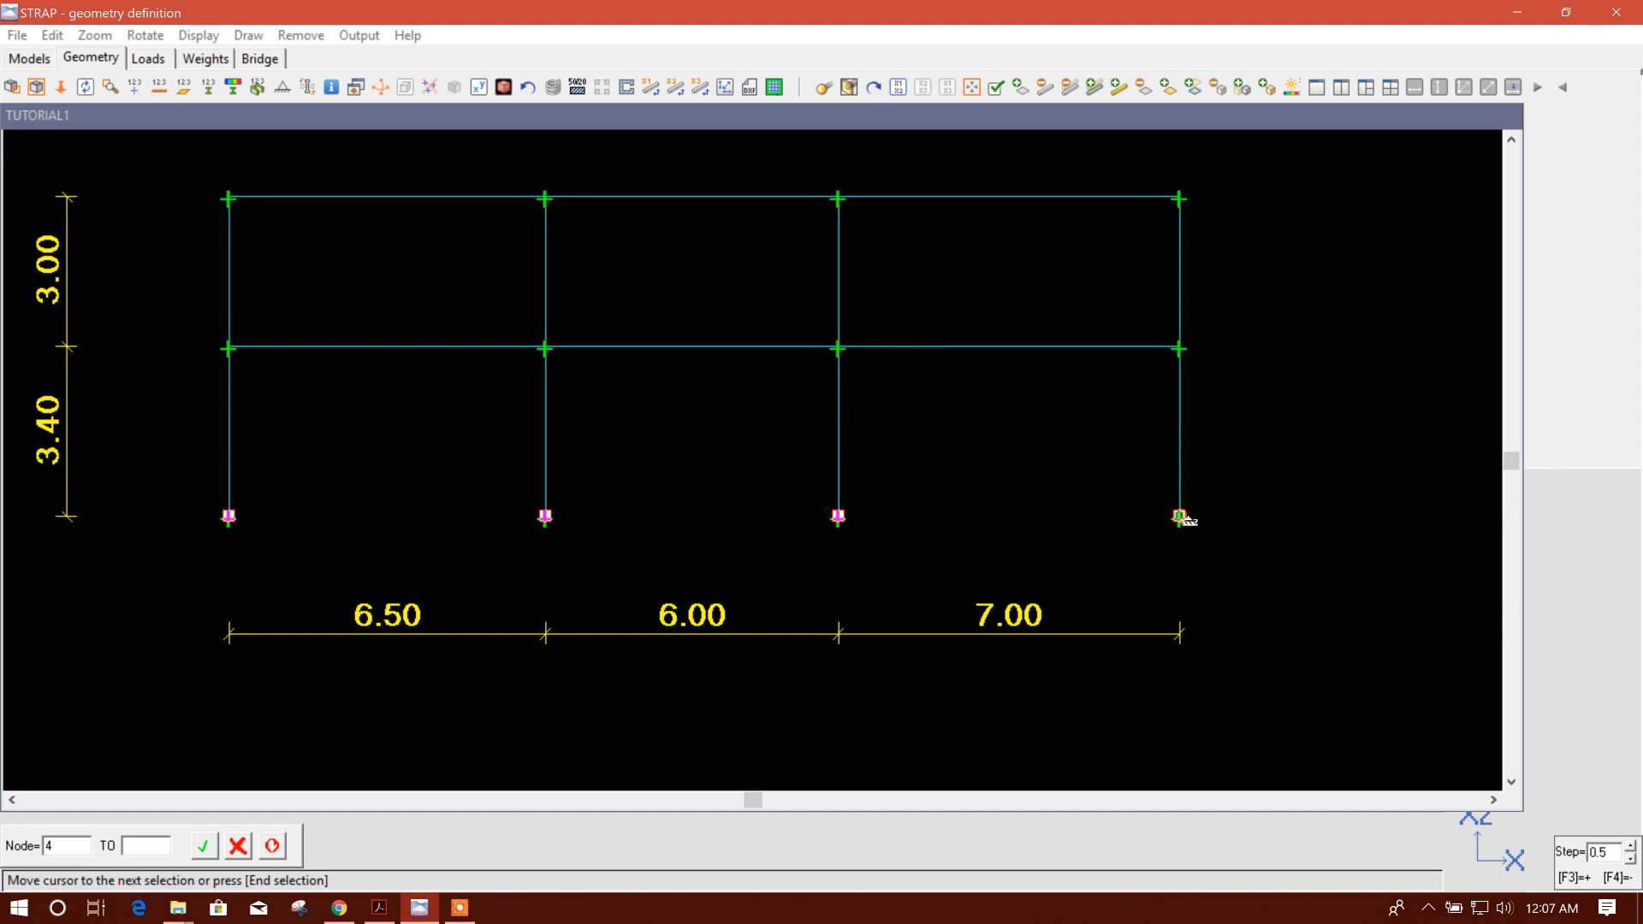
click(1180, 517)
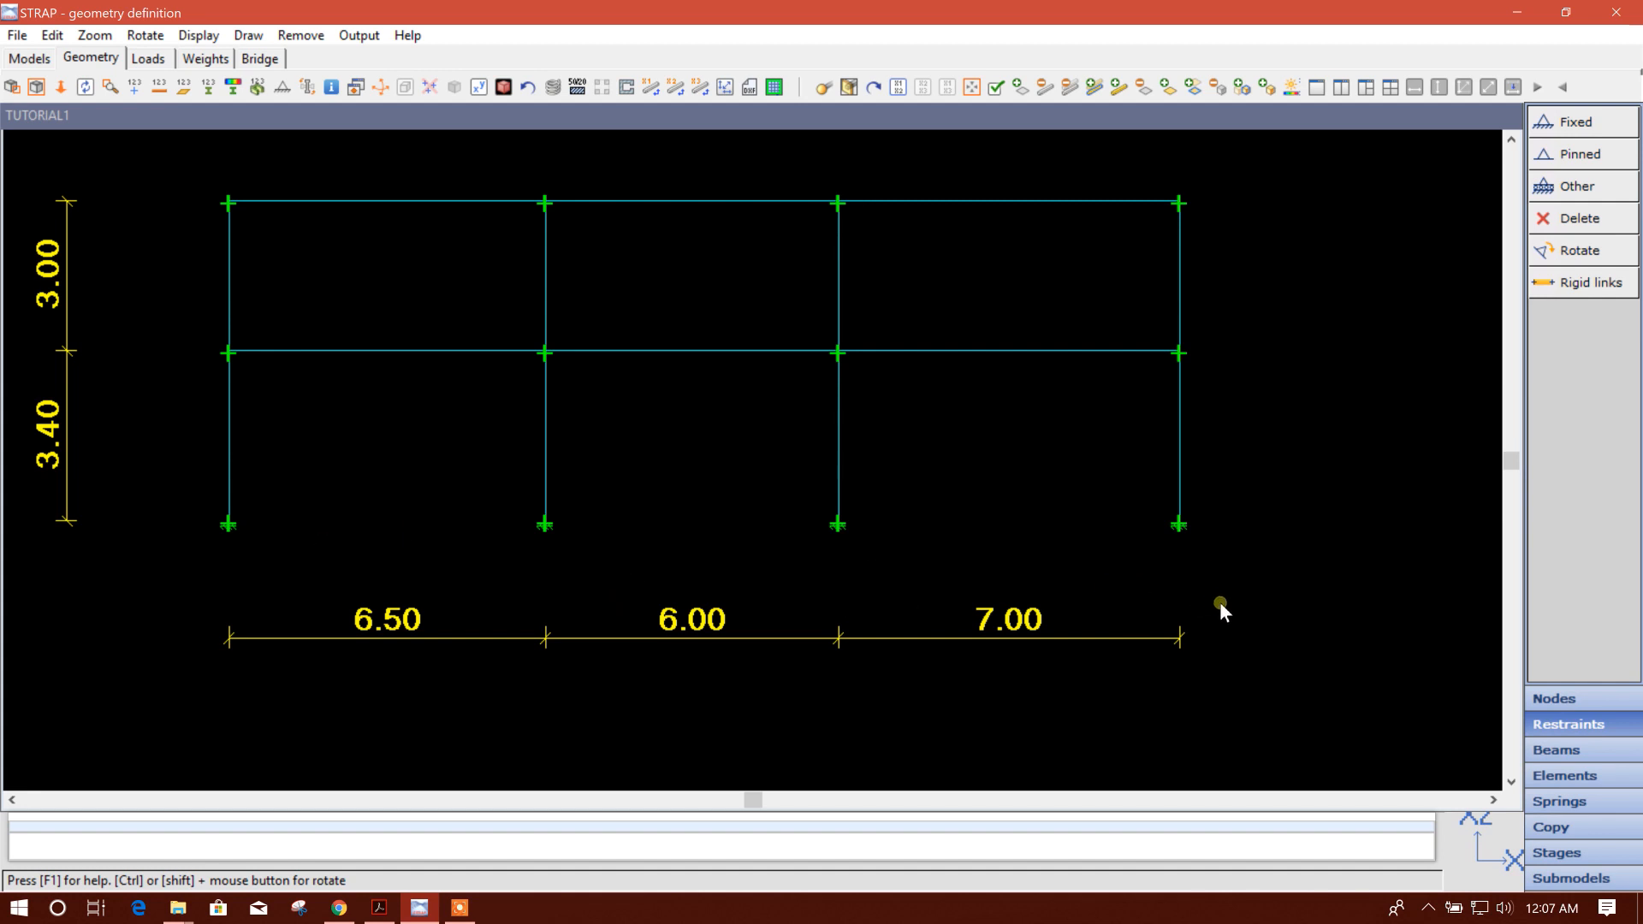
- Define a diagonal beam across the upper storey of the 6.50 m bay, from its outer first-floor node to the roof node at the second column
scroll(1213, 603, down, 1)
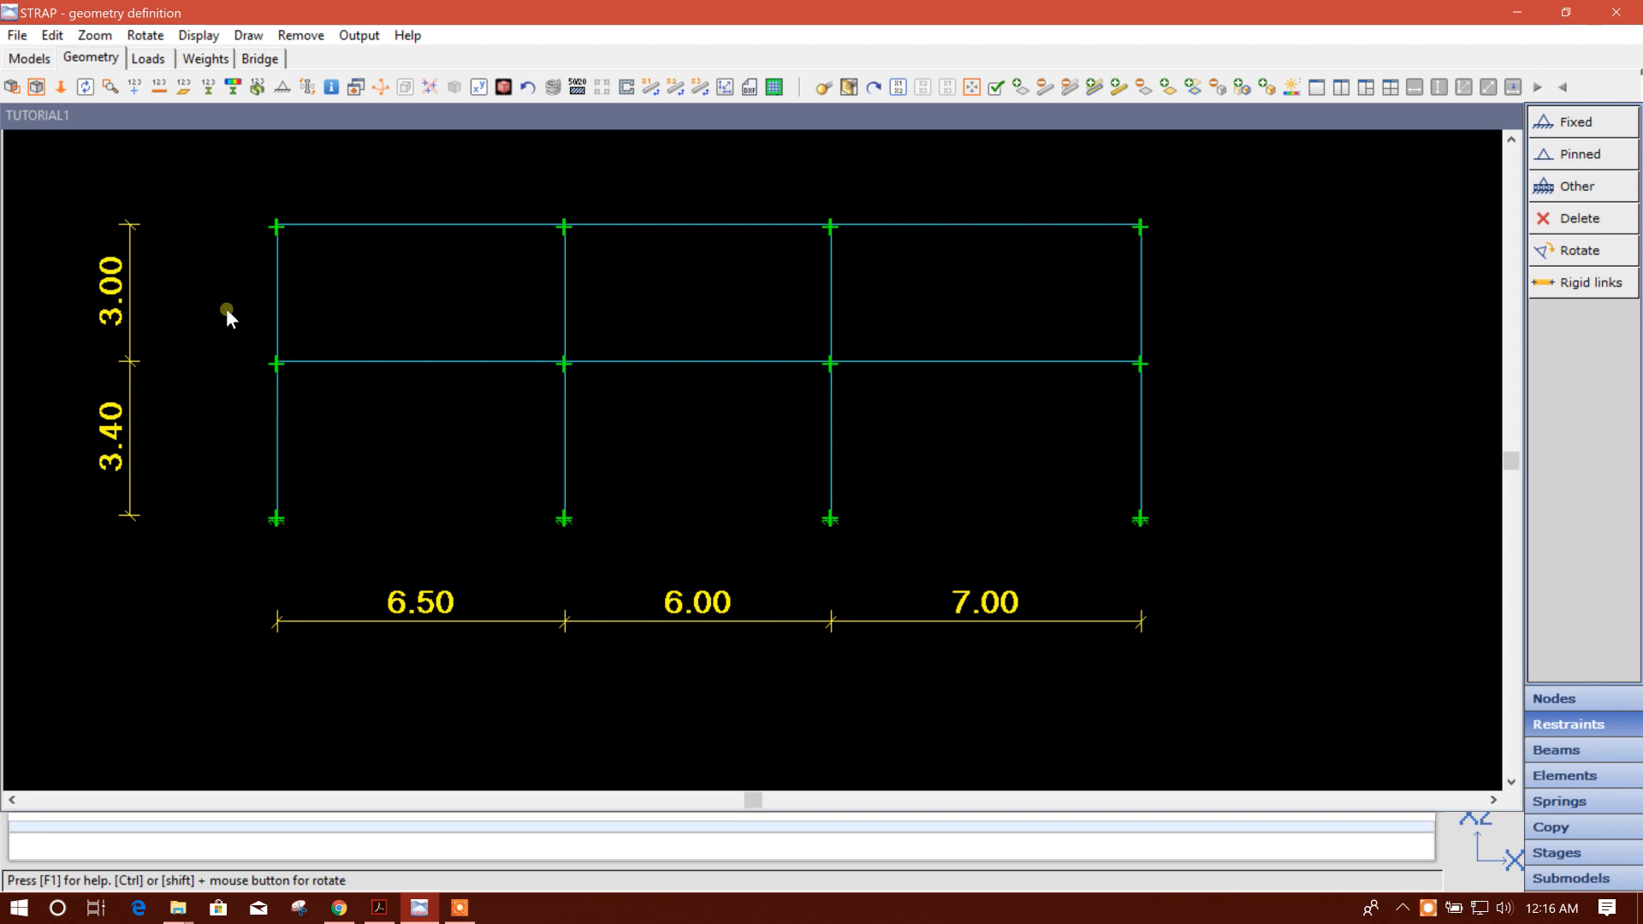
click(1569, 751)
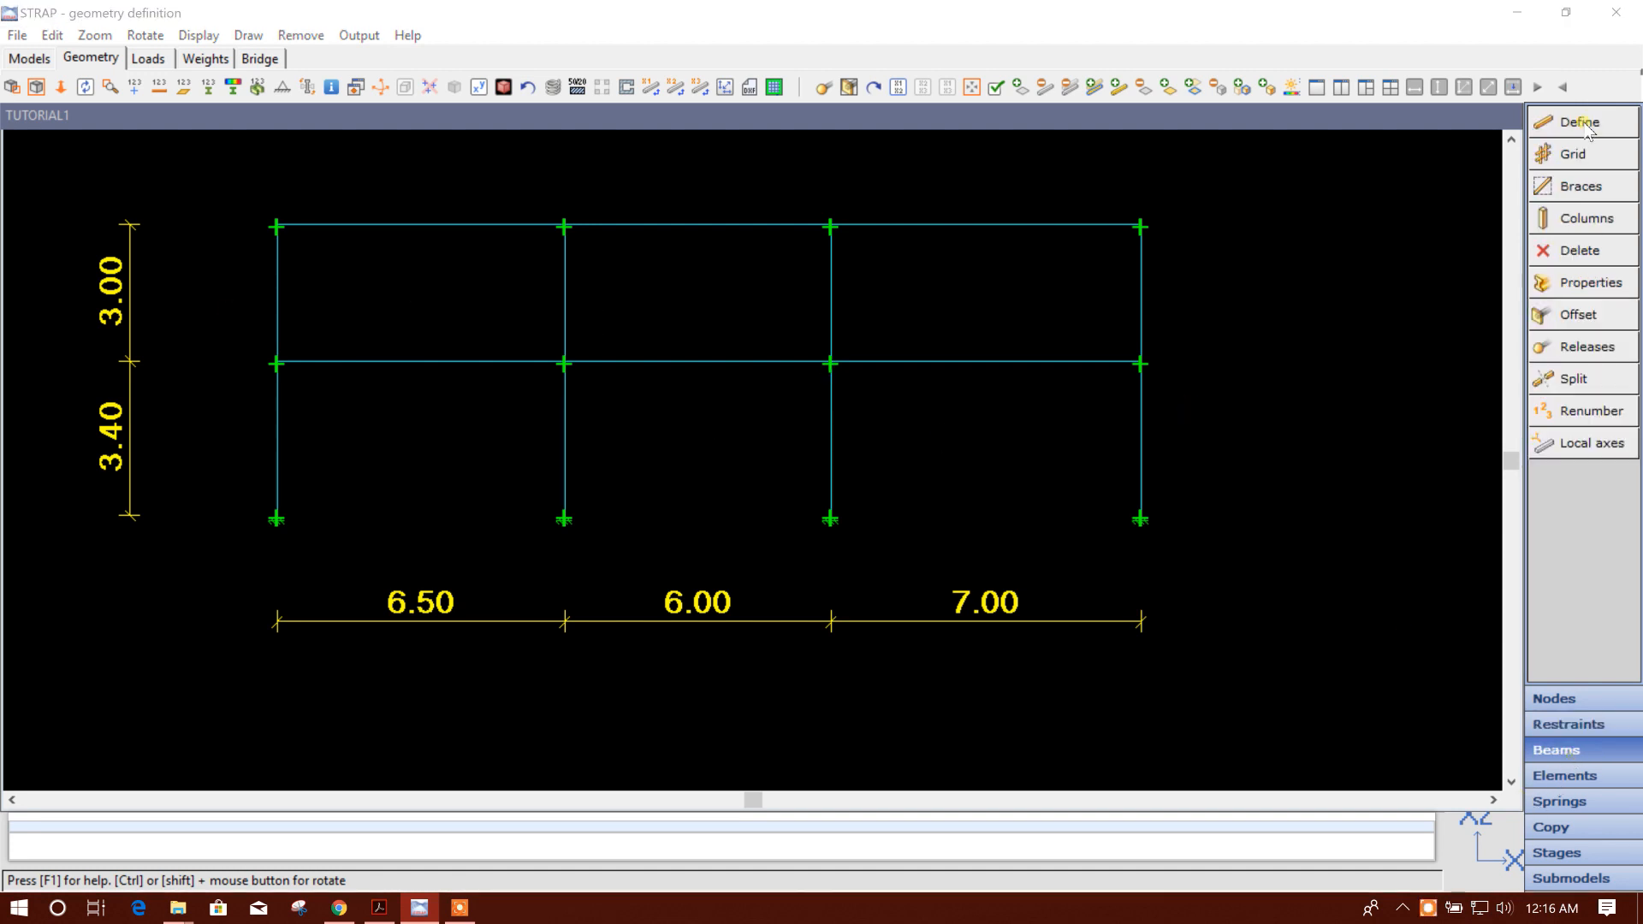
click(1582, 122)
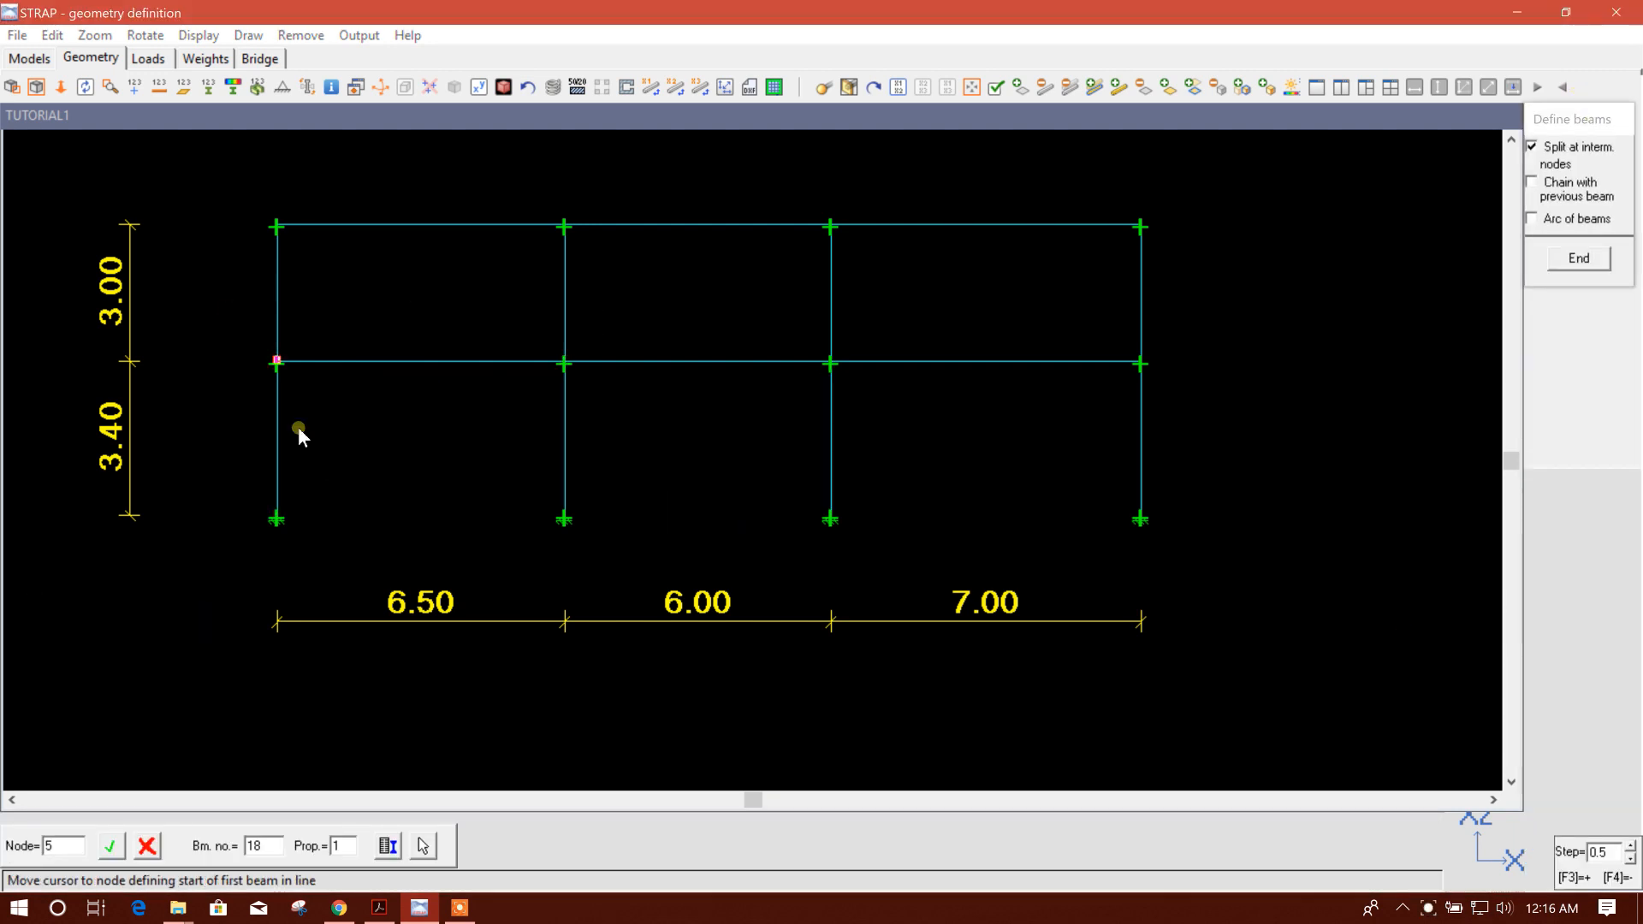
click(279, 360)
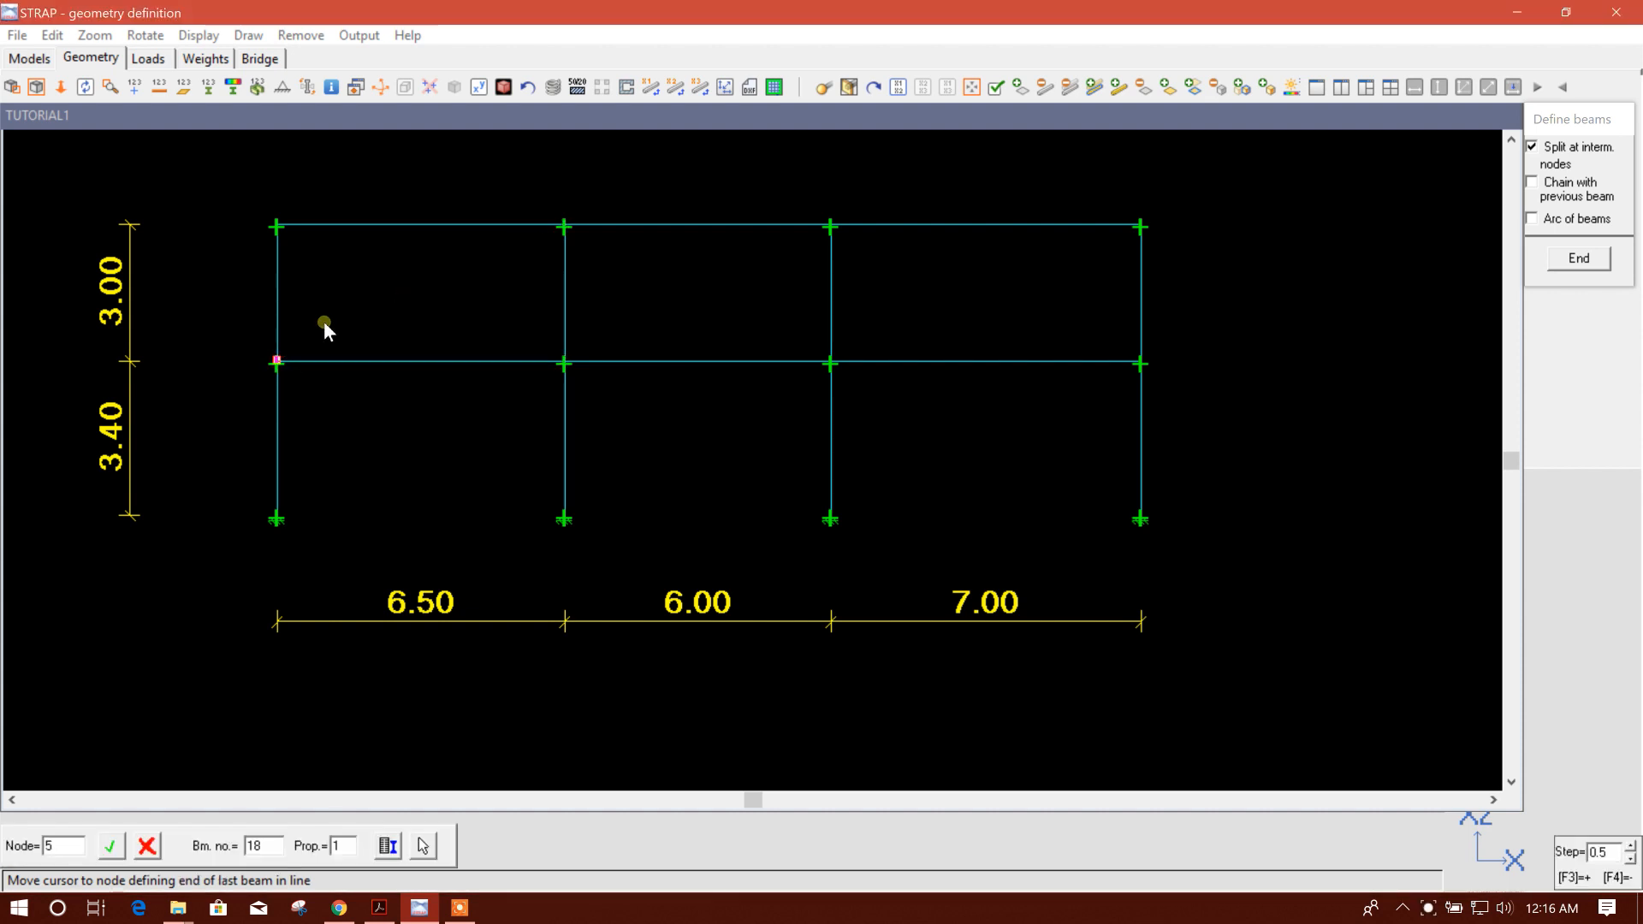
click(276, 360)
click(562, 234)
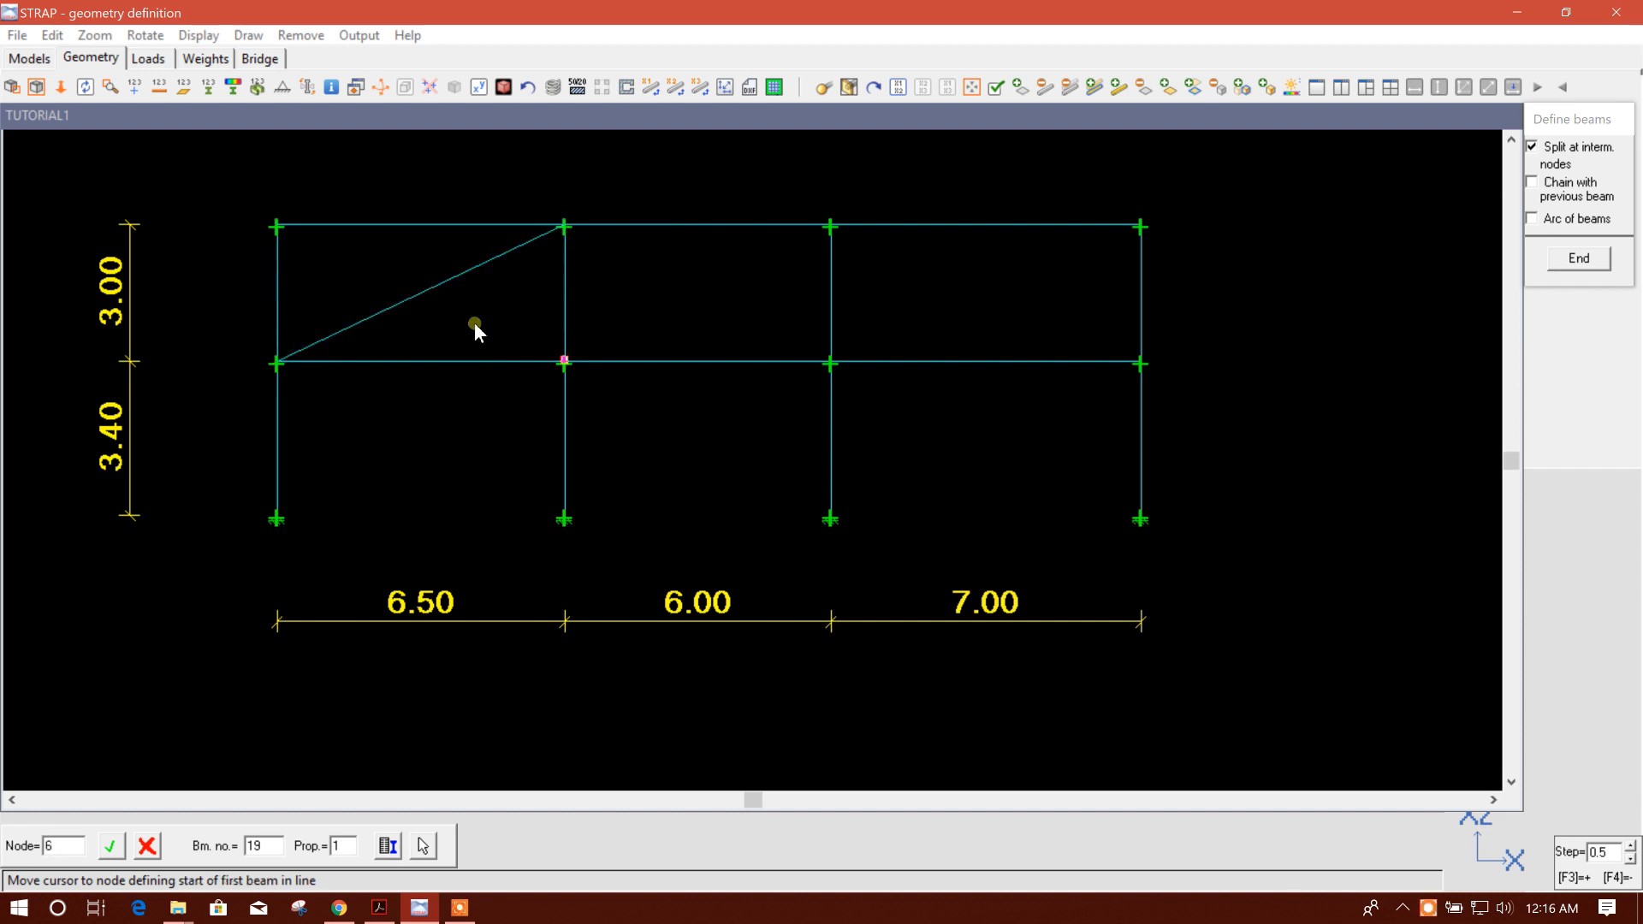
click(1579, 259)
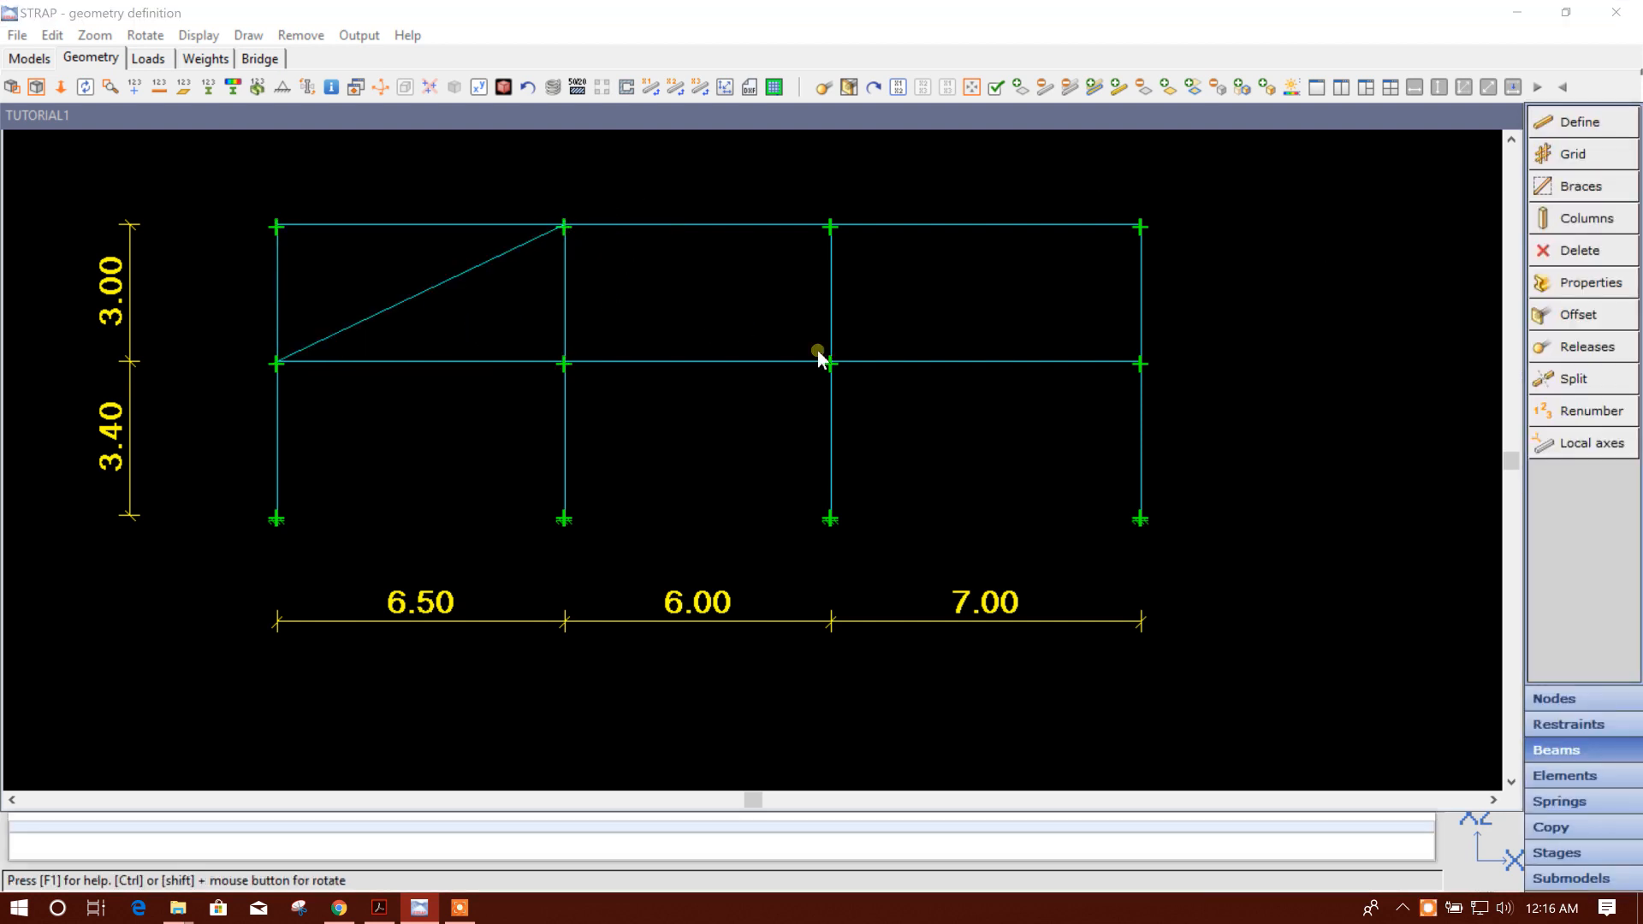
- Define a diagonal beam in the upper storey's 6.00 m bay, from the second column's roof node to the third column's first-floor node
click(1599, 126)
click(564, 227)
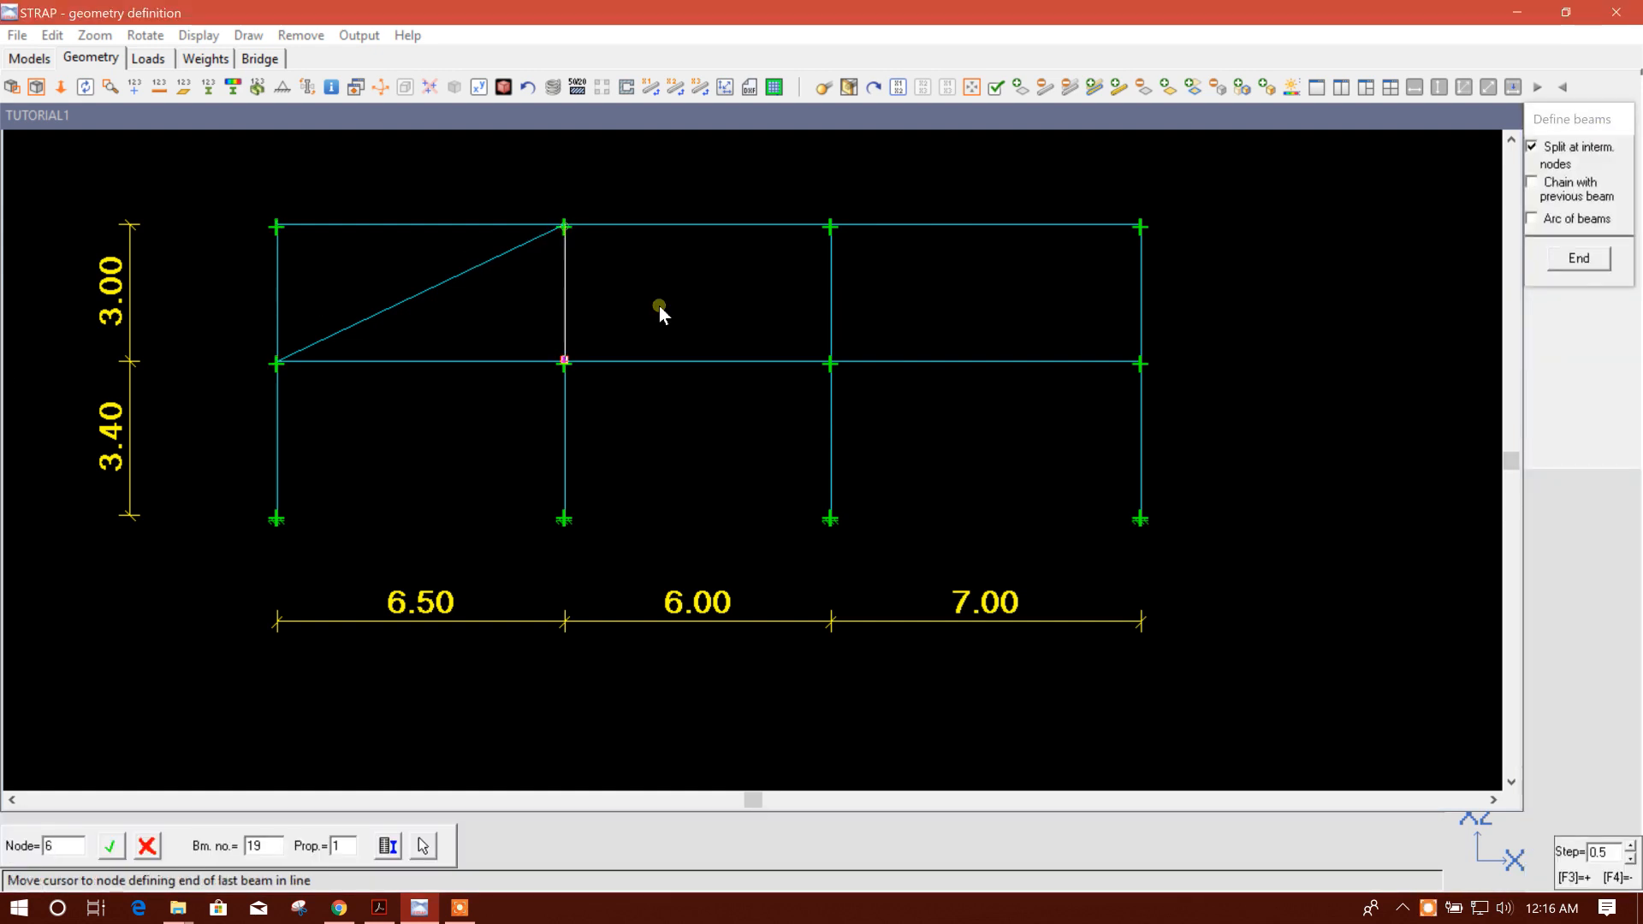
click(822, 357)
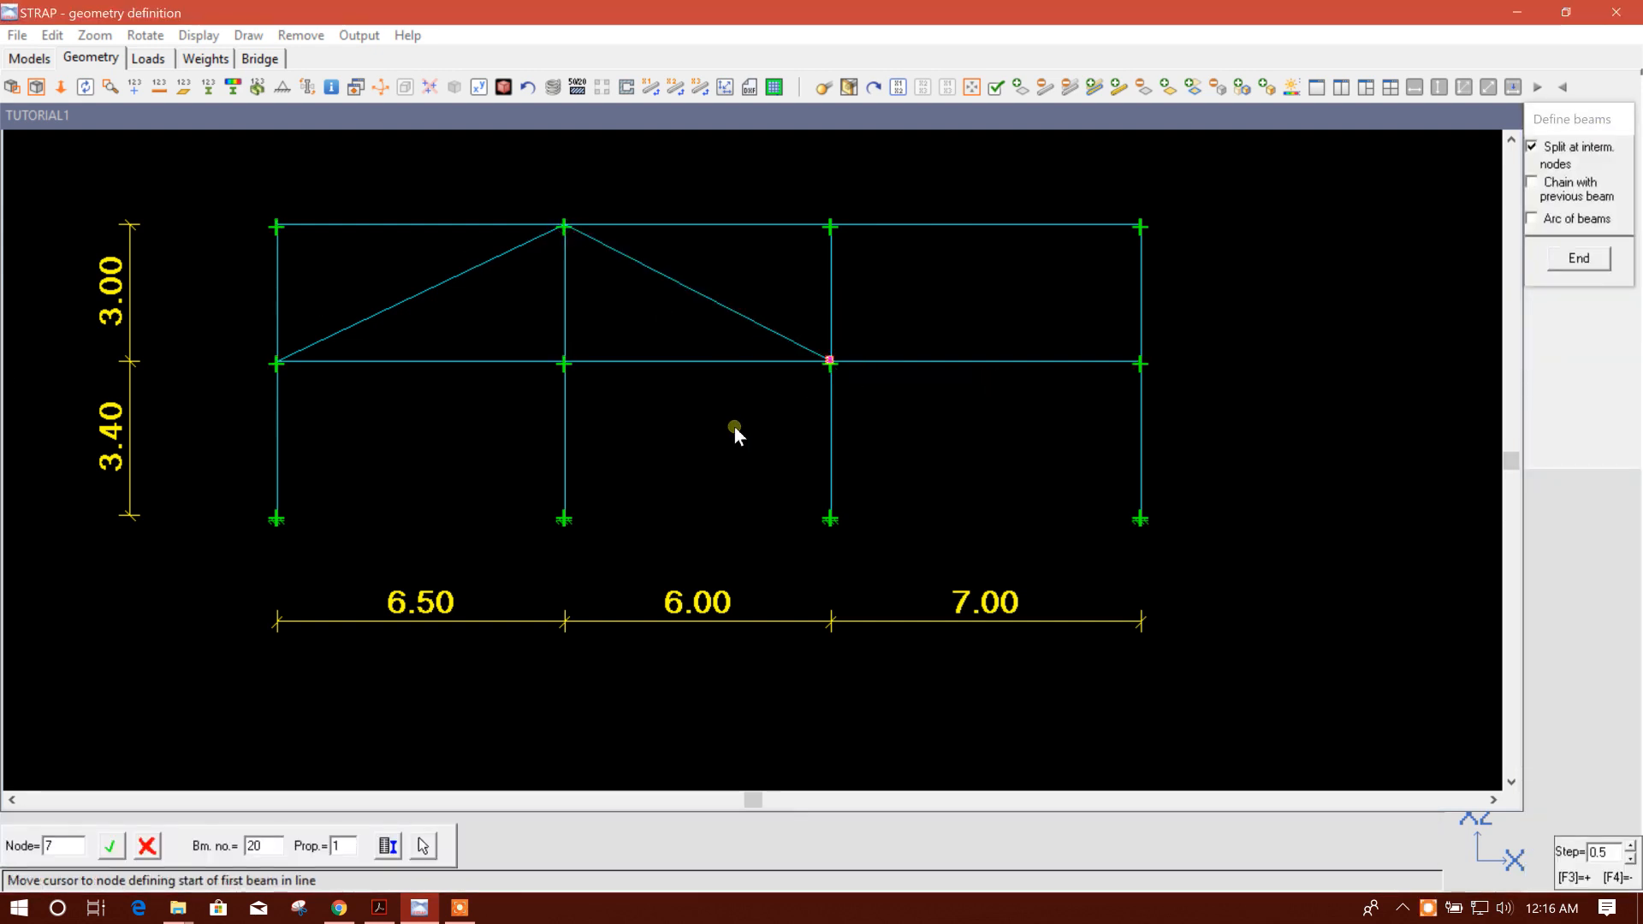
key(Escape)
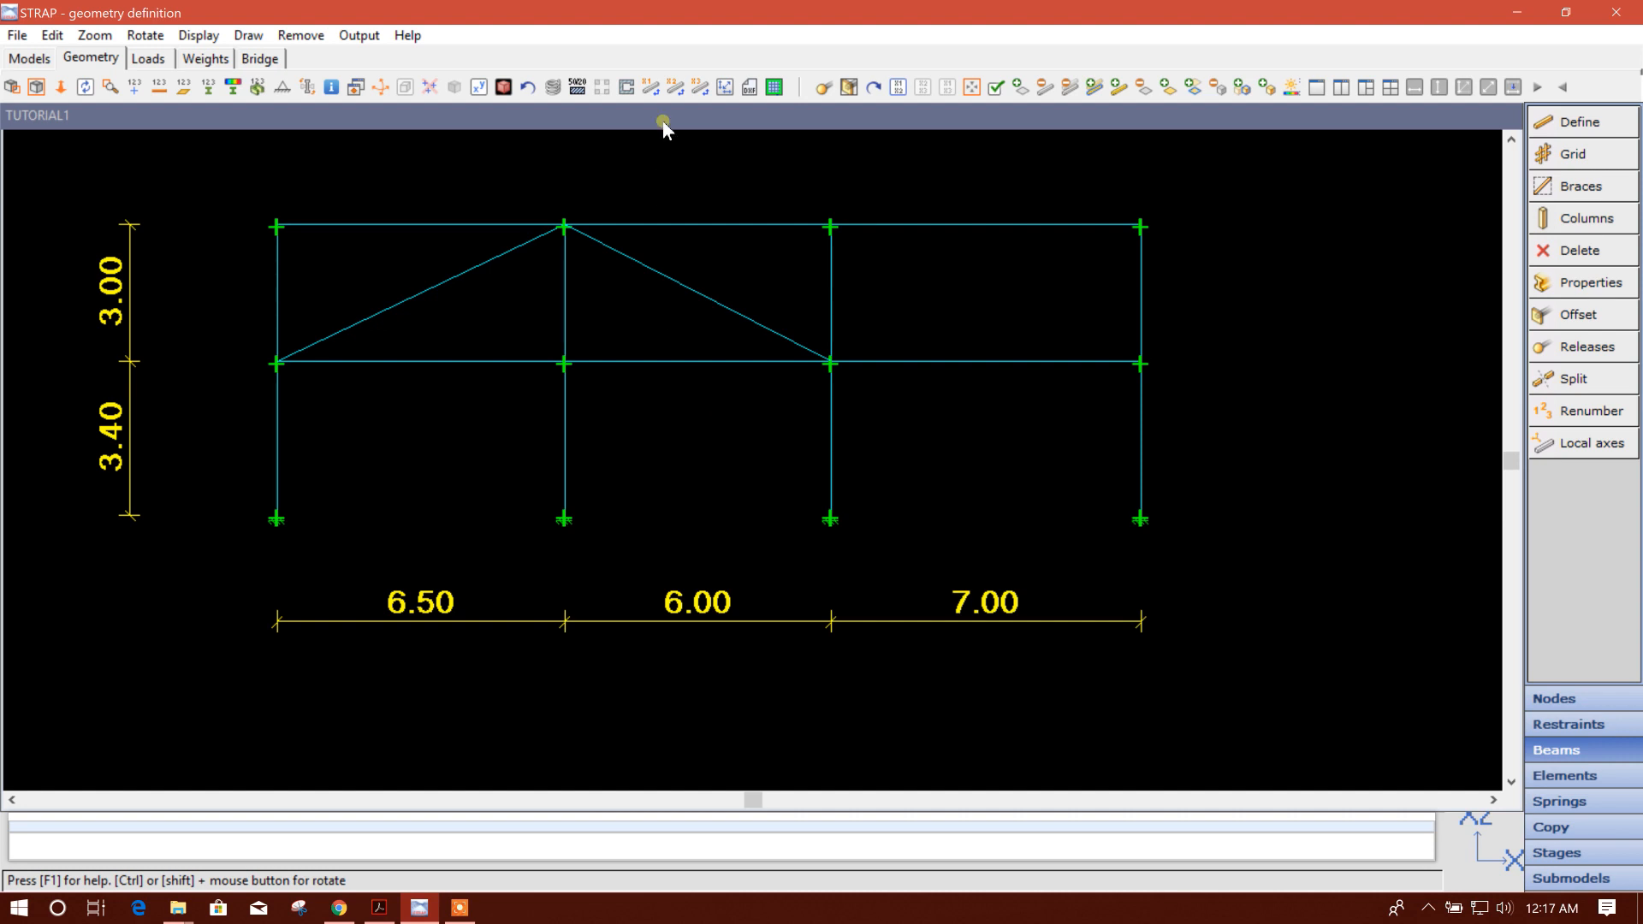
click(651, 87)
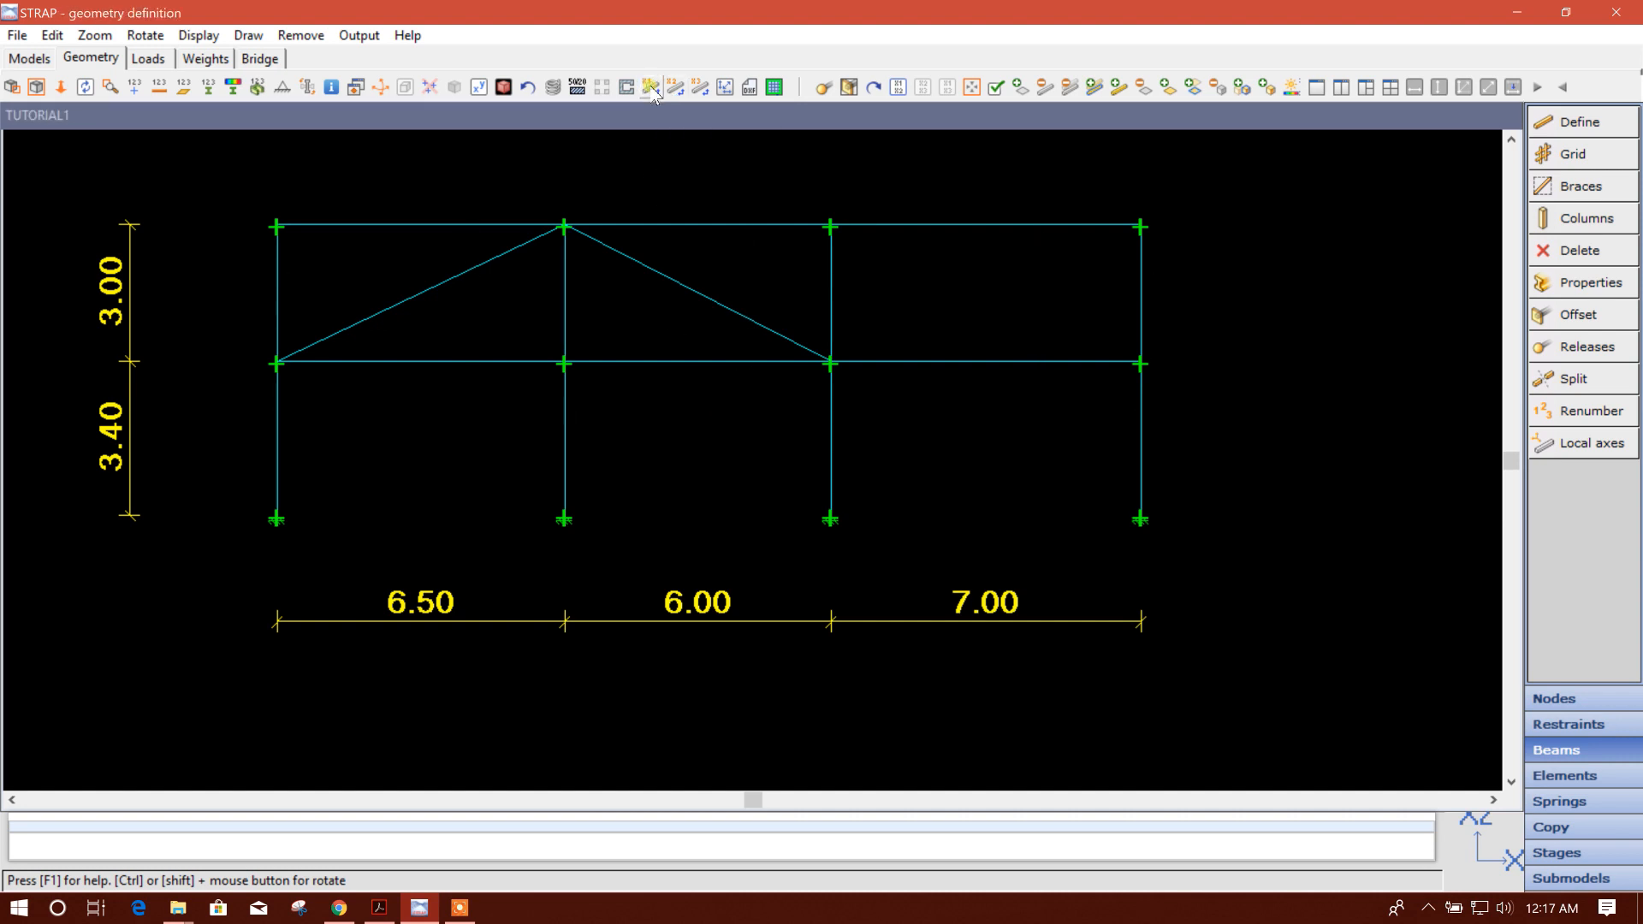
click(675, 87)
click(699, 88)
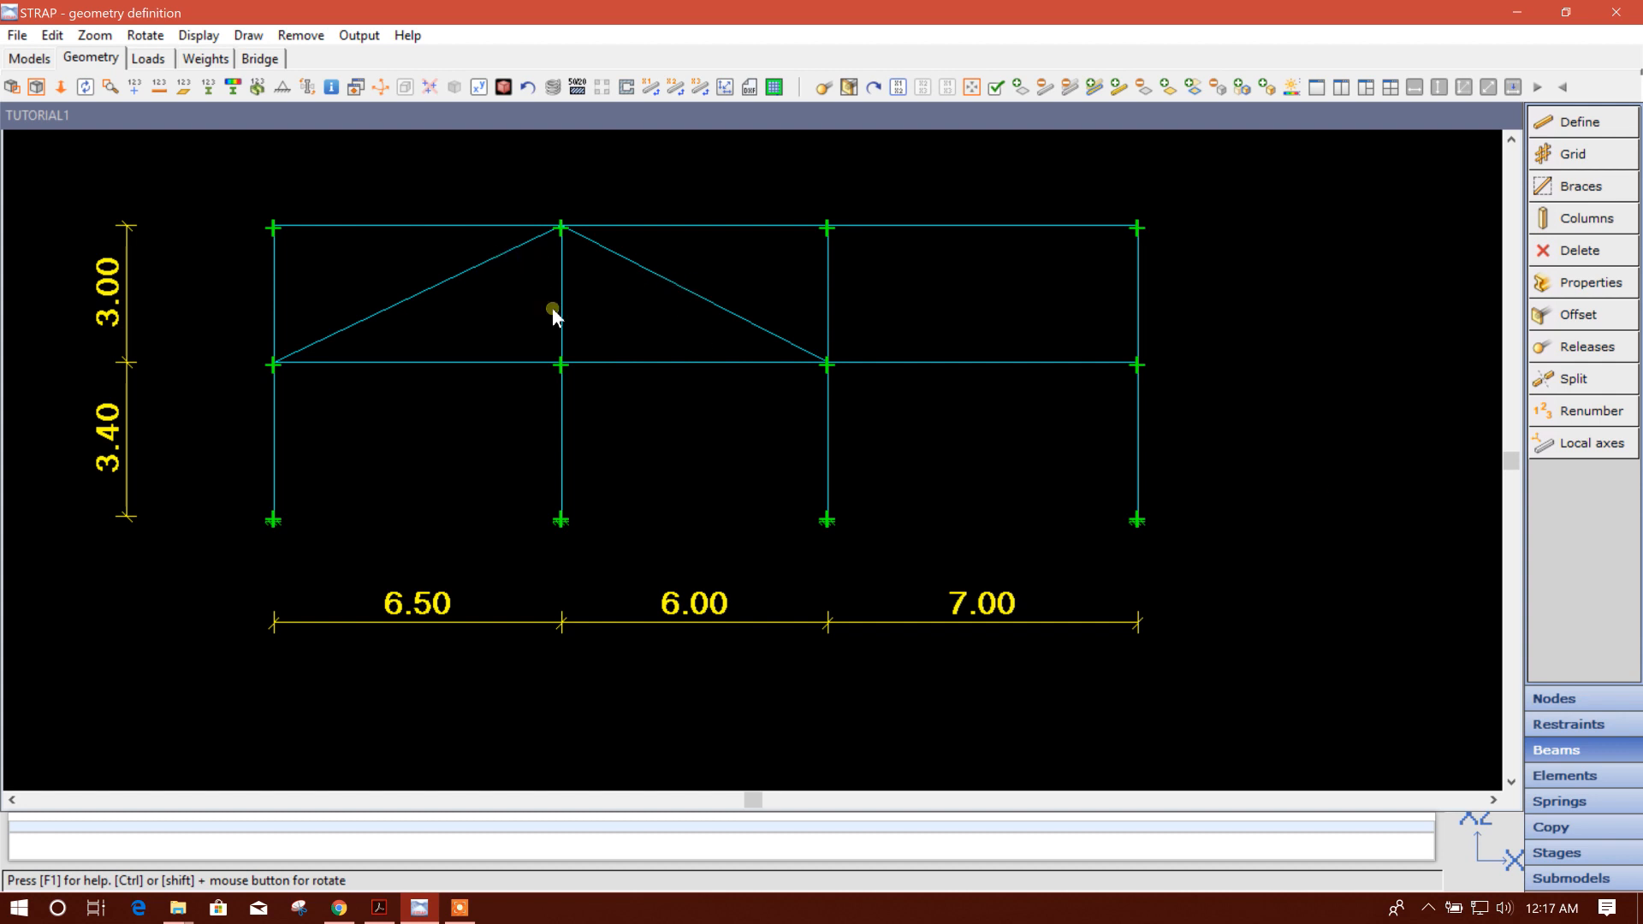
- Apply moment releases at both beam ends of the two upper-storey diagonals, with no axial release
click(1587, 346)
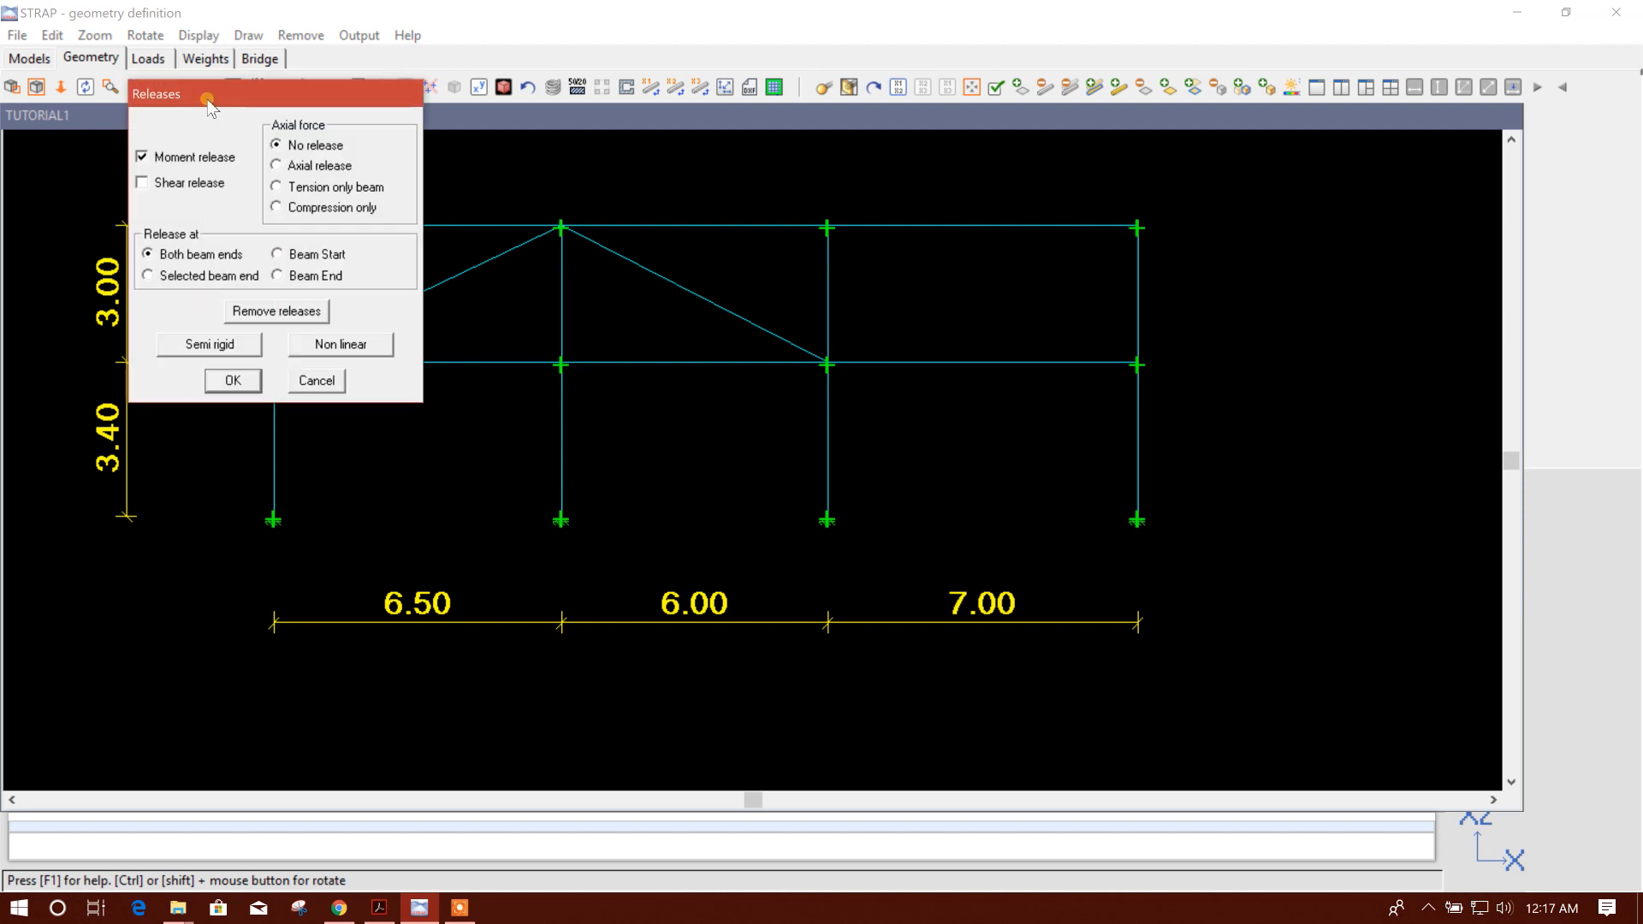
drag(205, 94, 242, 91)
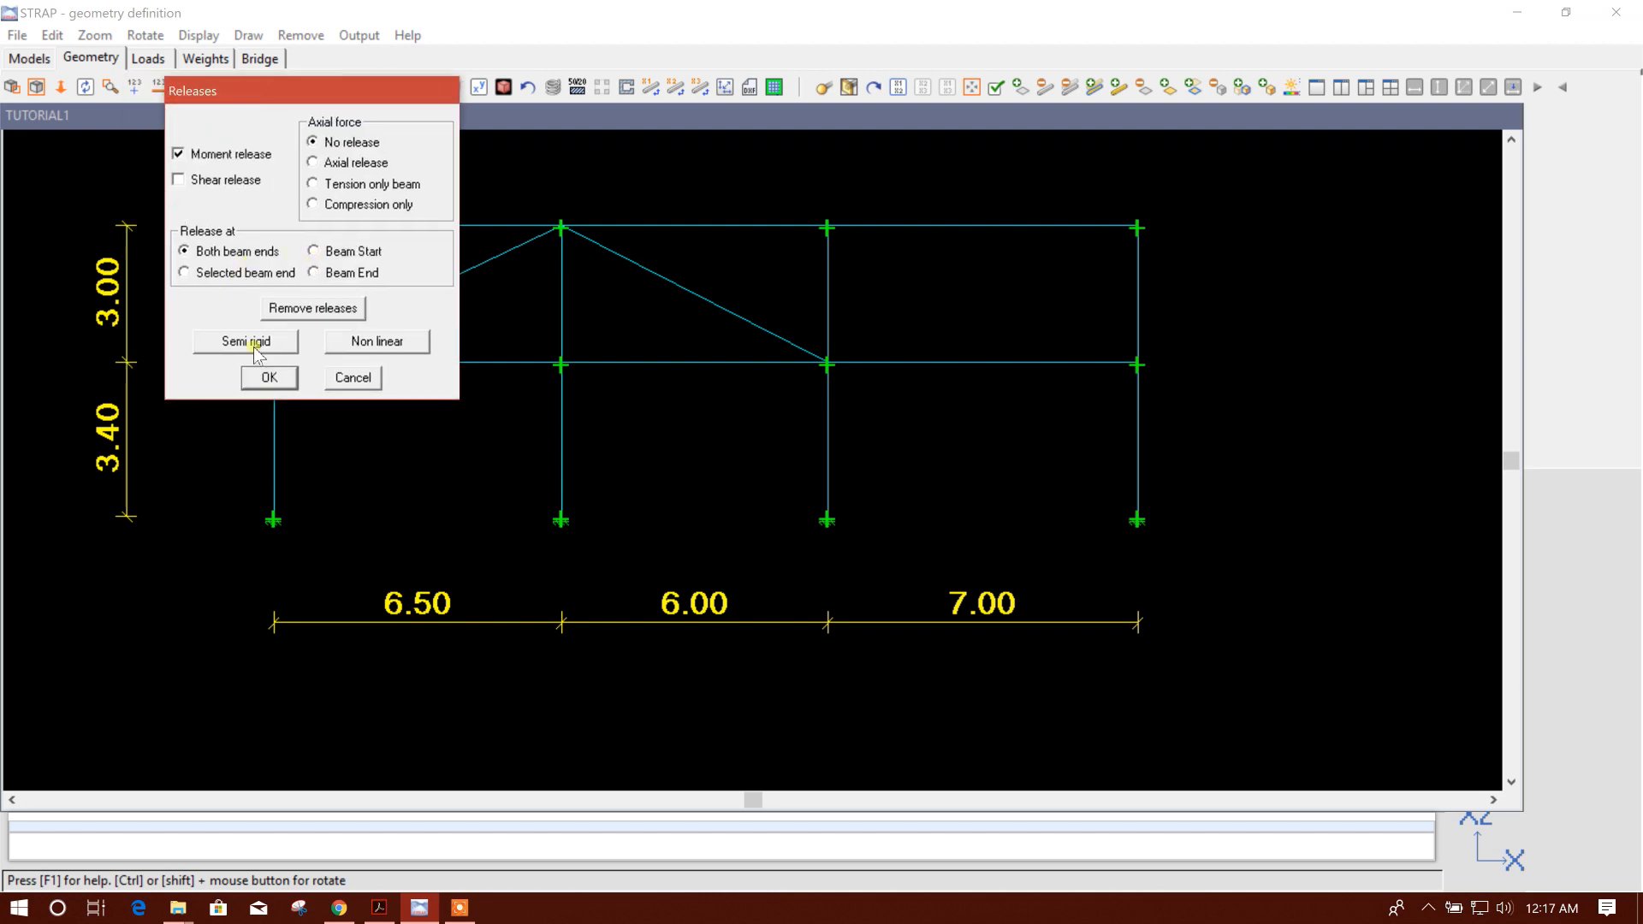
click(289, 383)
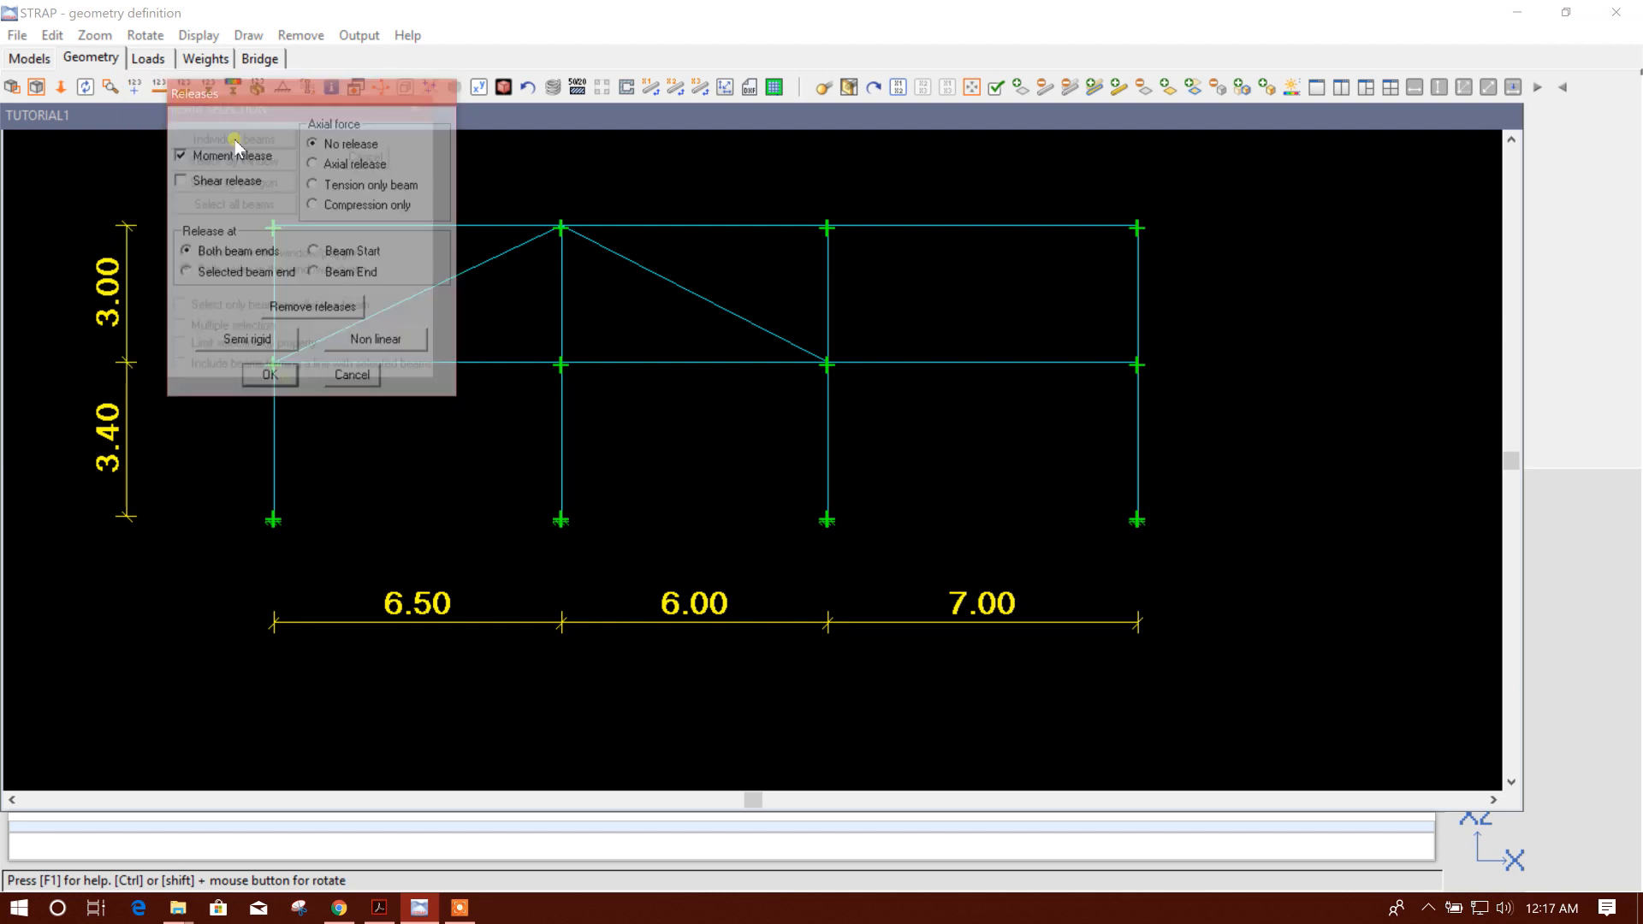
click(247, 137)
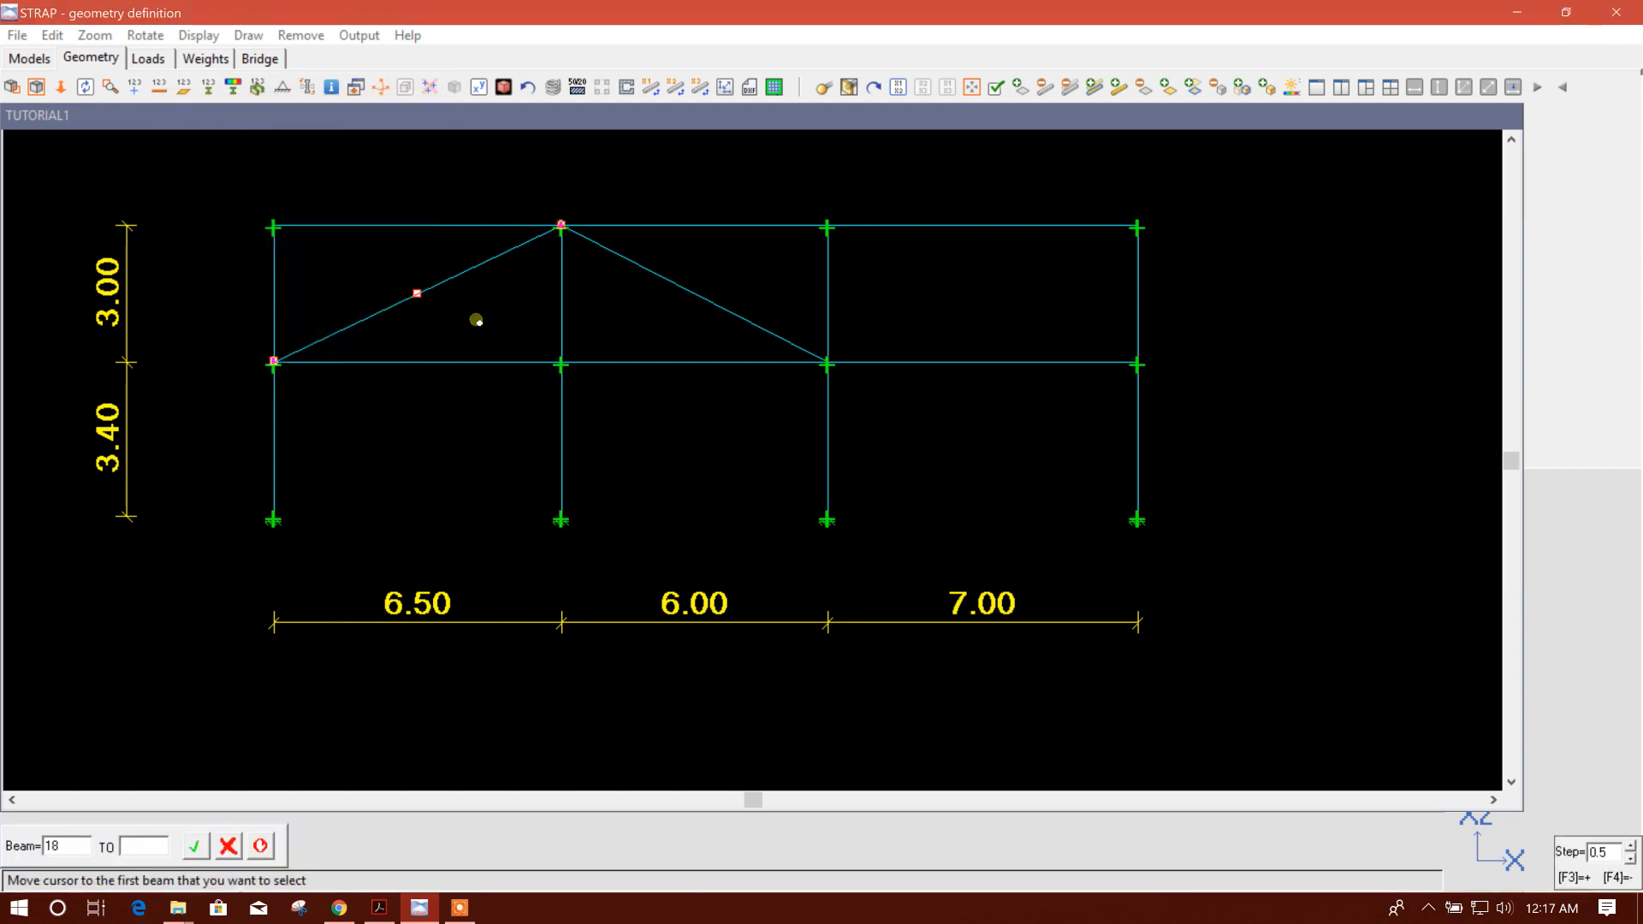
click(444, 294)
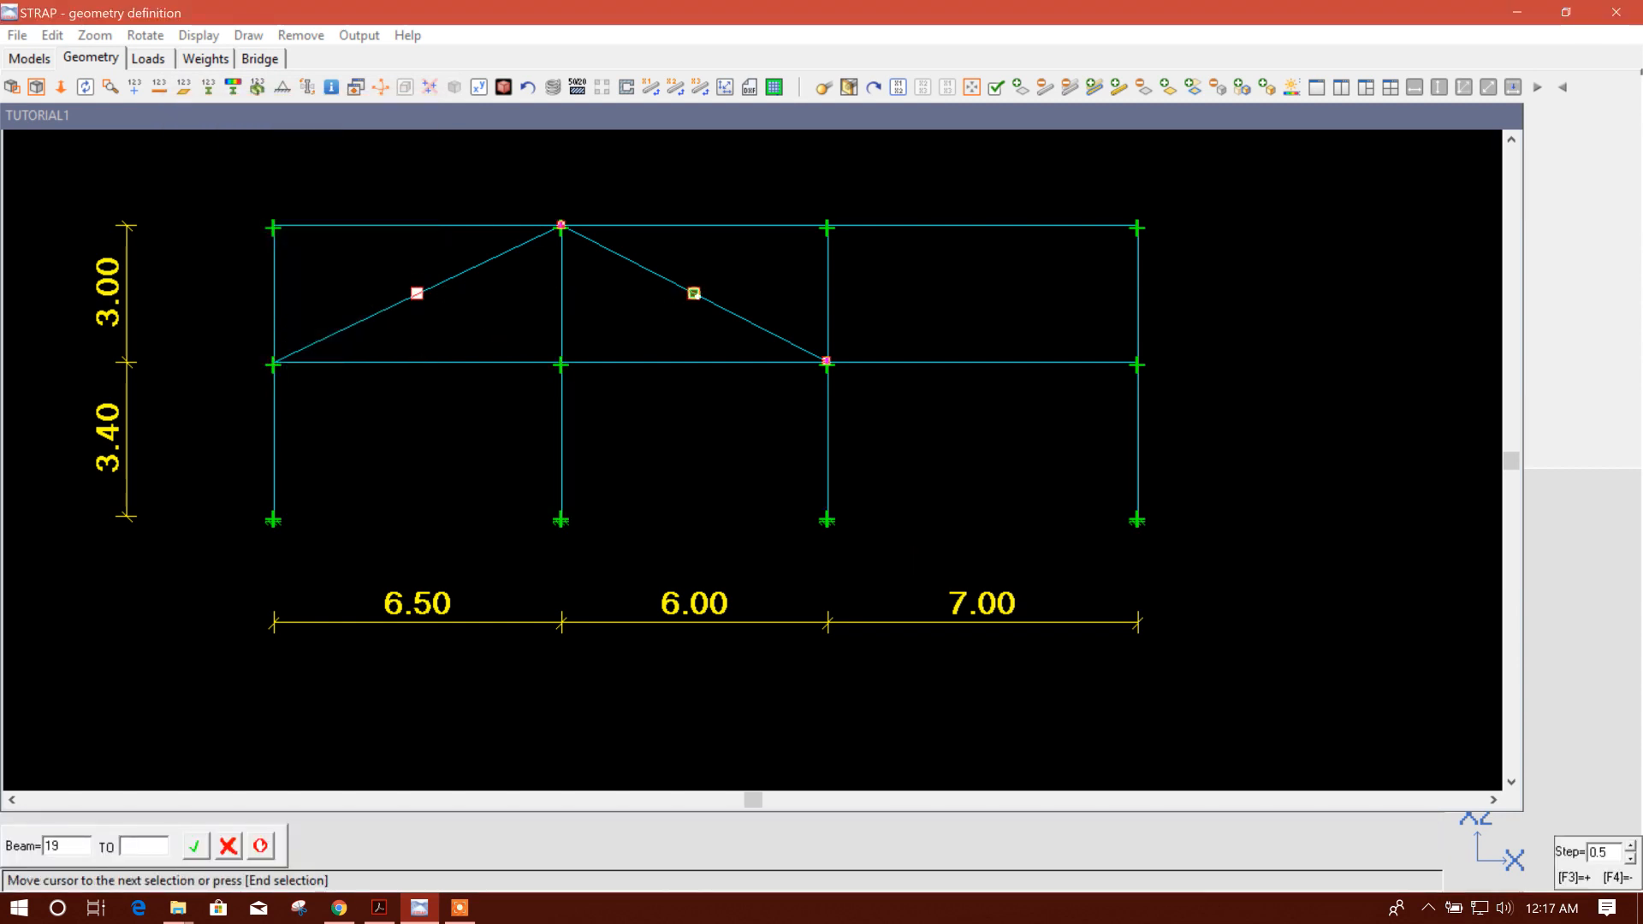
double_click(694, 293)
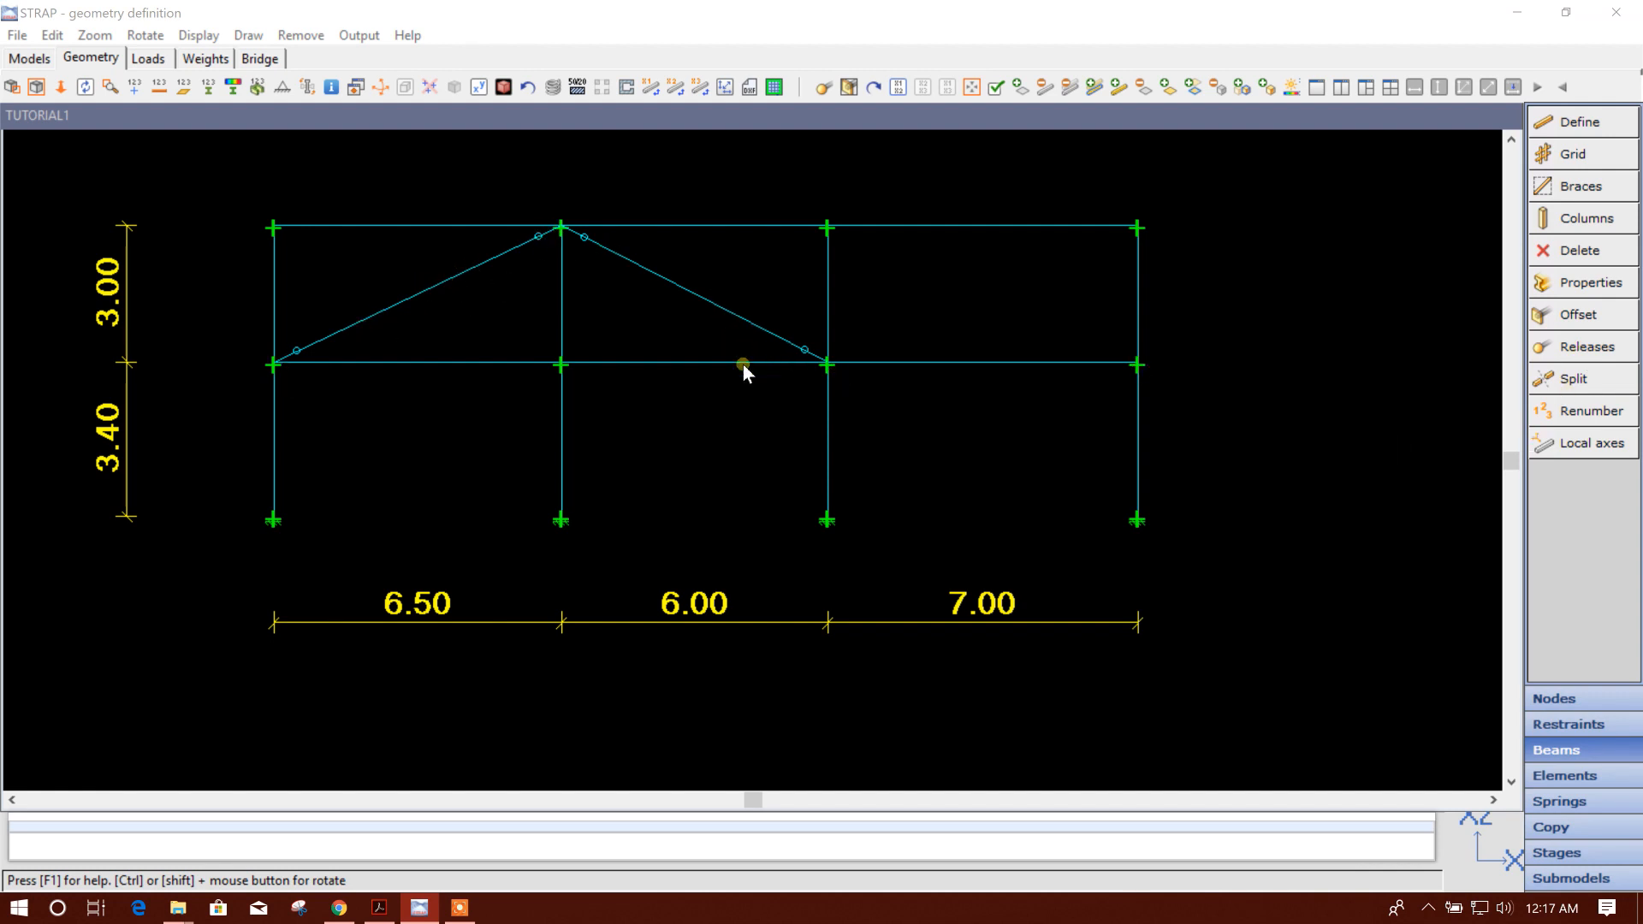
click(654, 399)
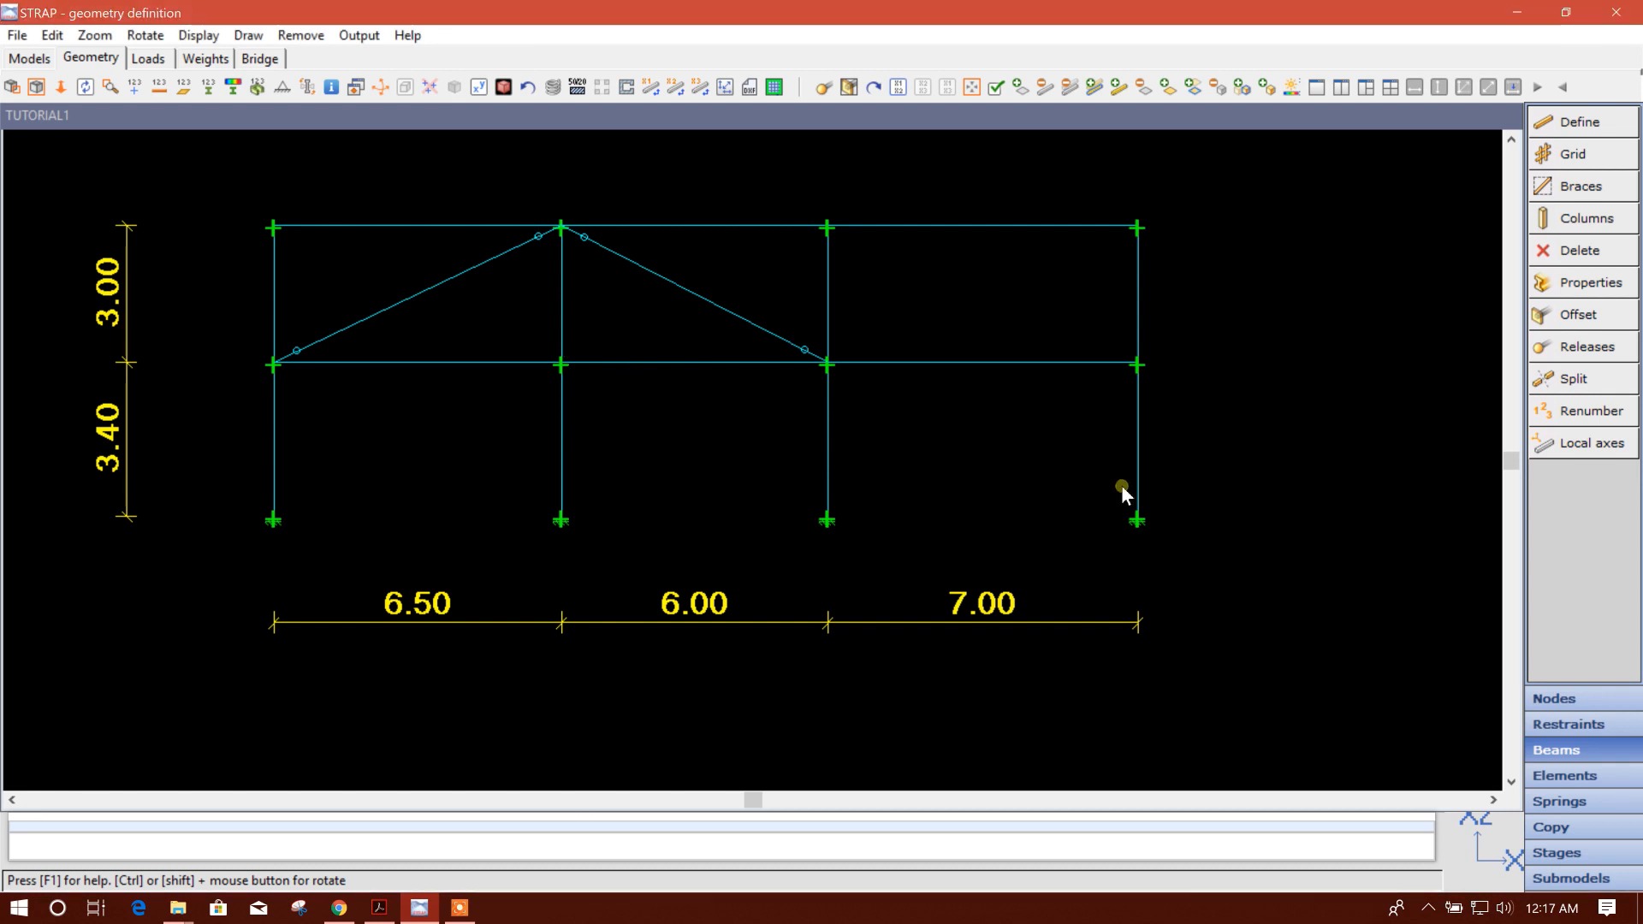
- Start defining beam property group 1 as a rectangular section specified by dimensions
click(1585, 285)
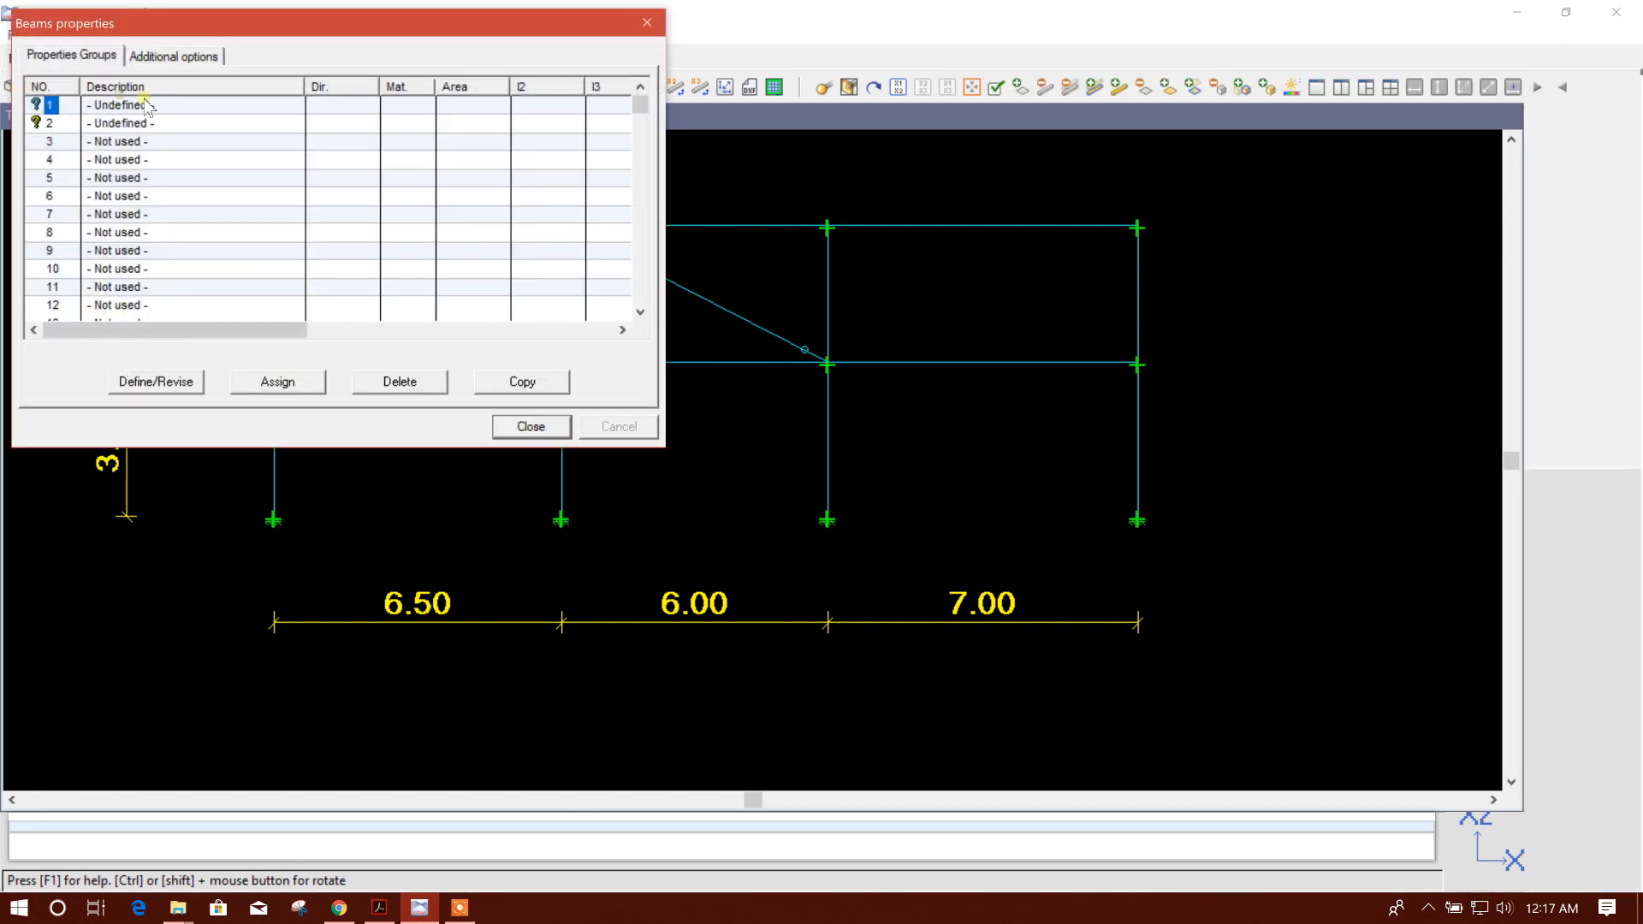
double_click(163, 110)
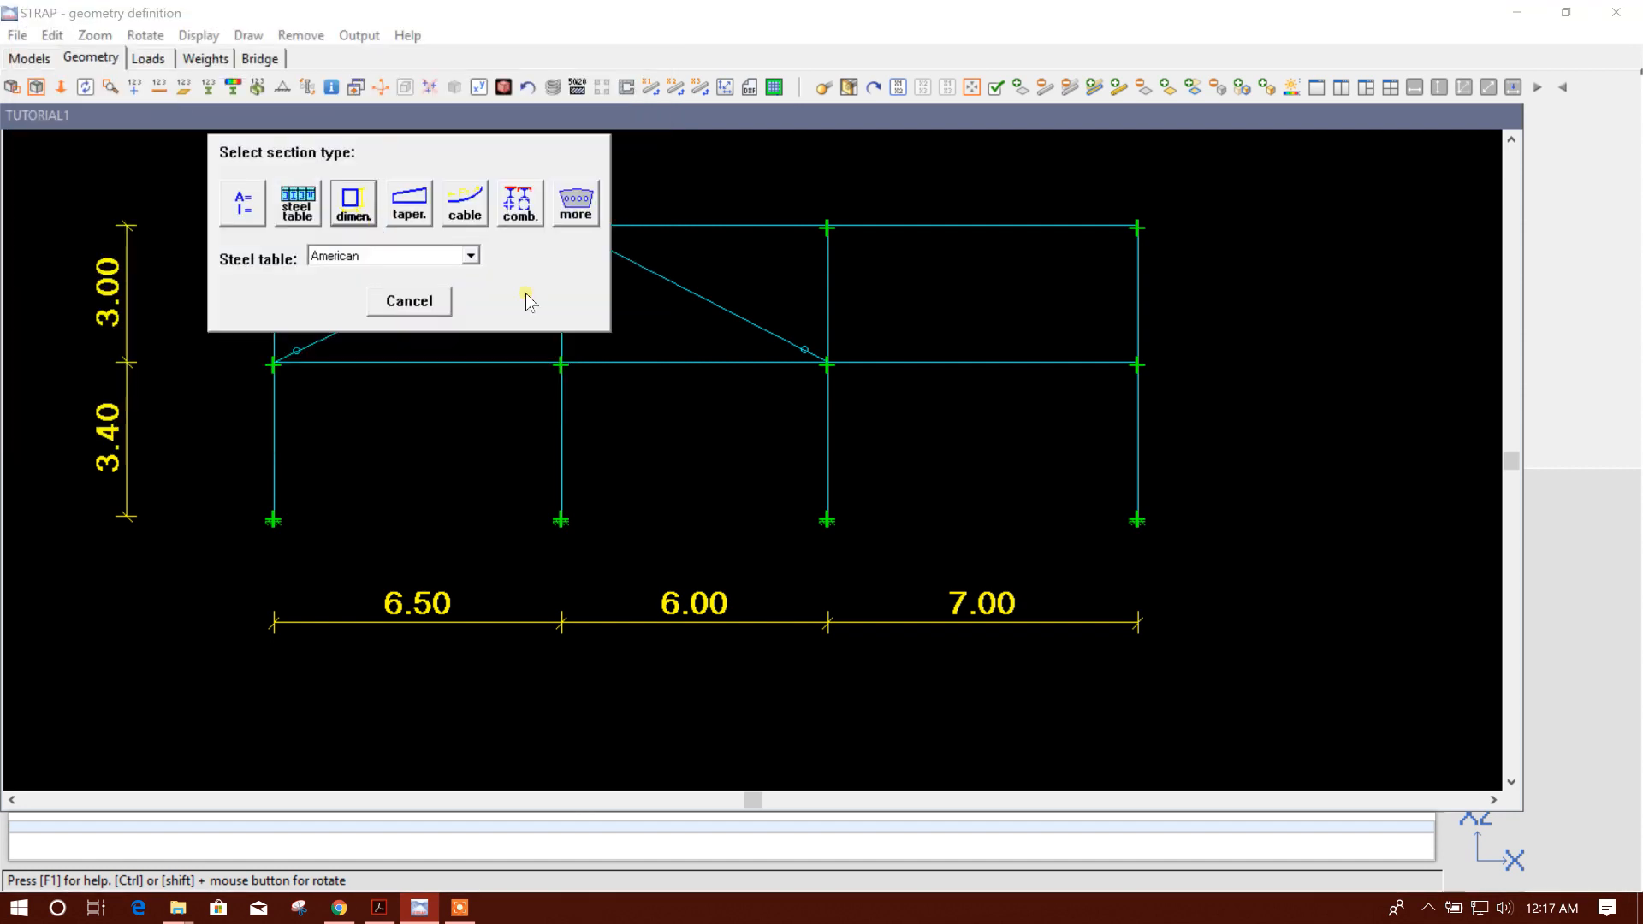
click(358, 216)
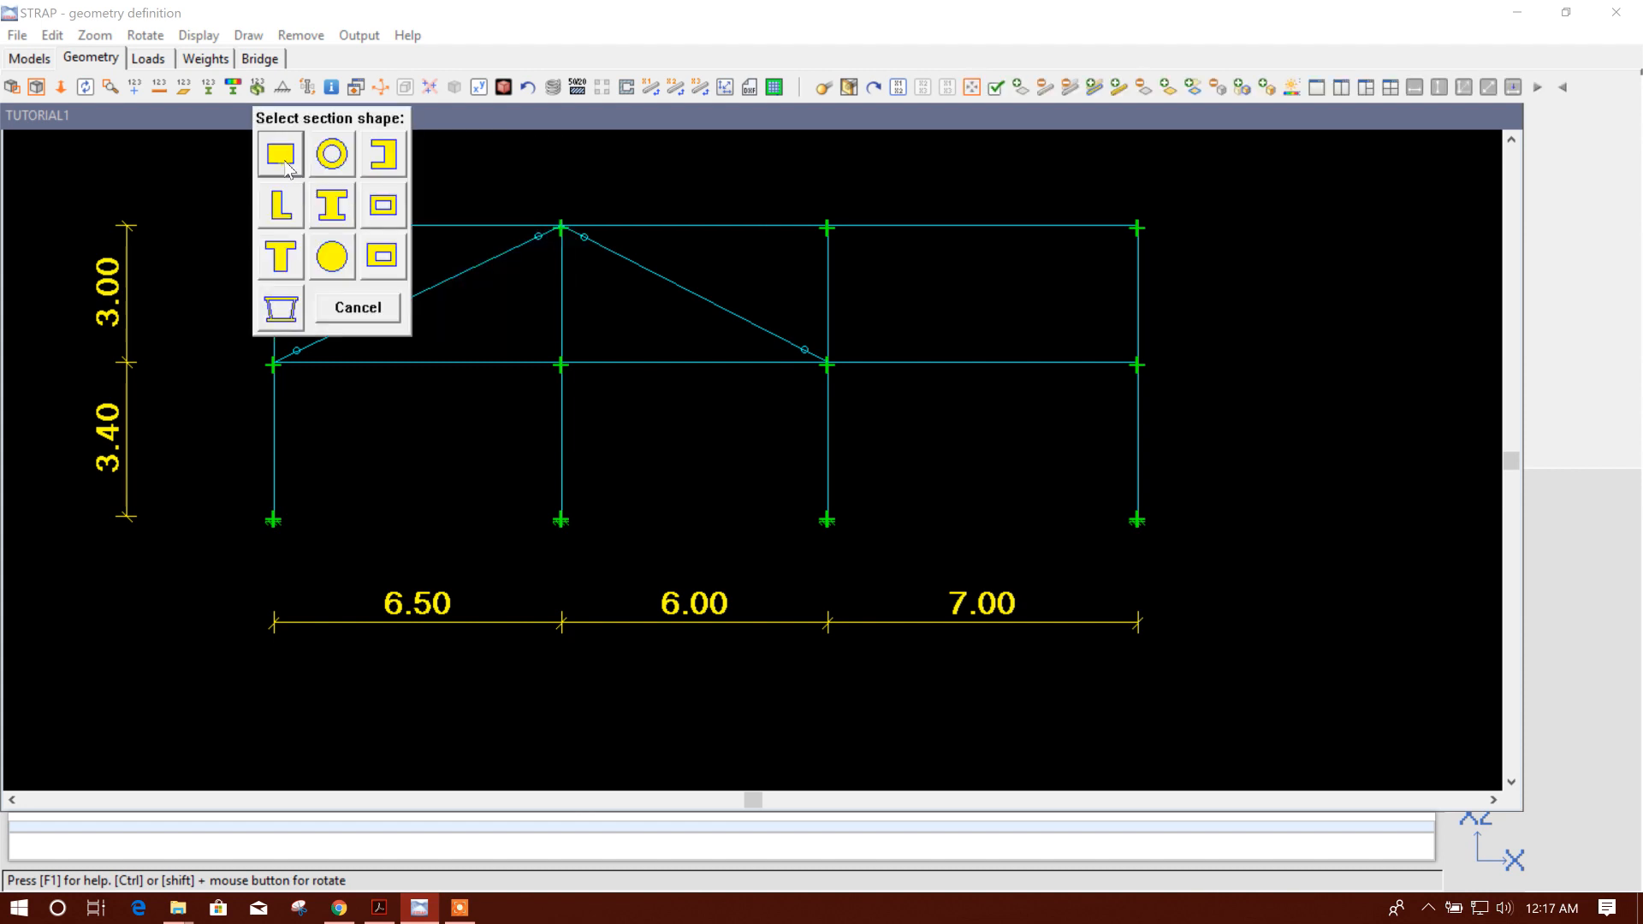
click(281, 155)
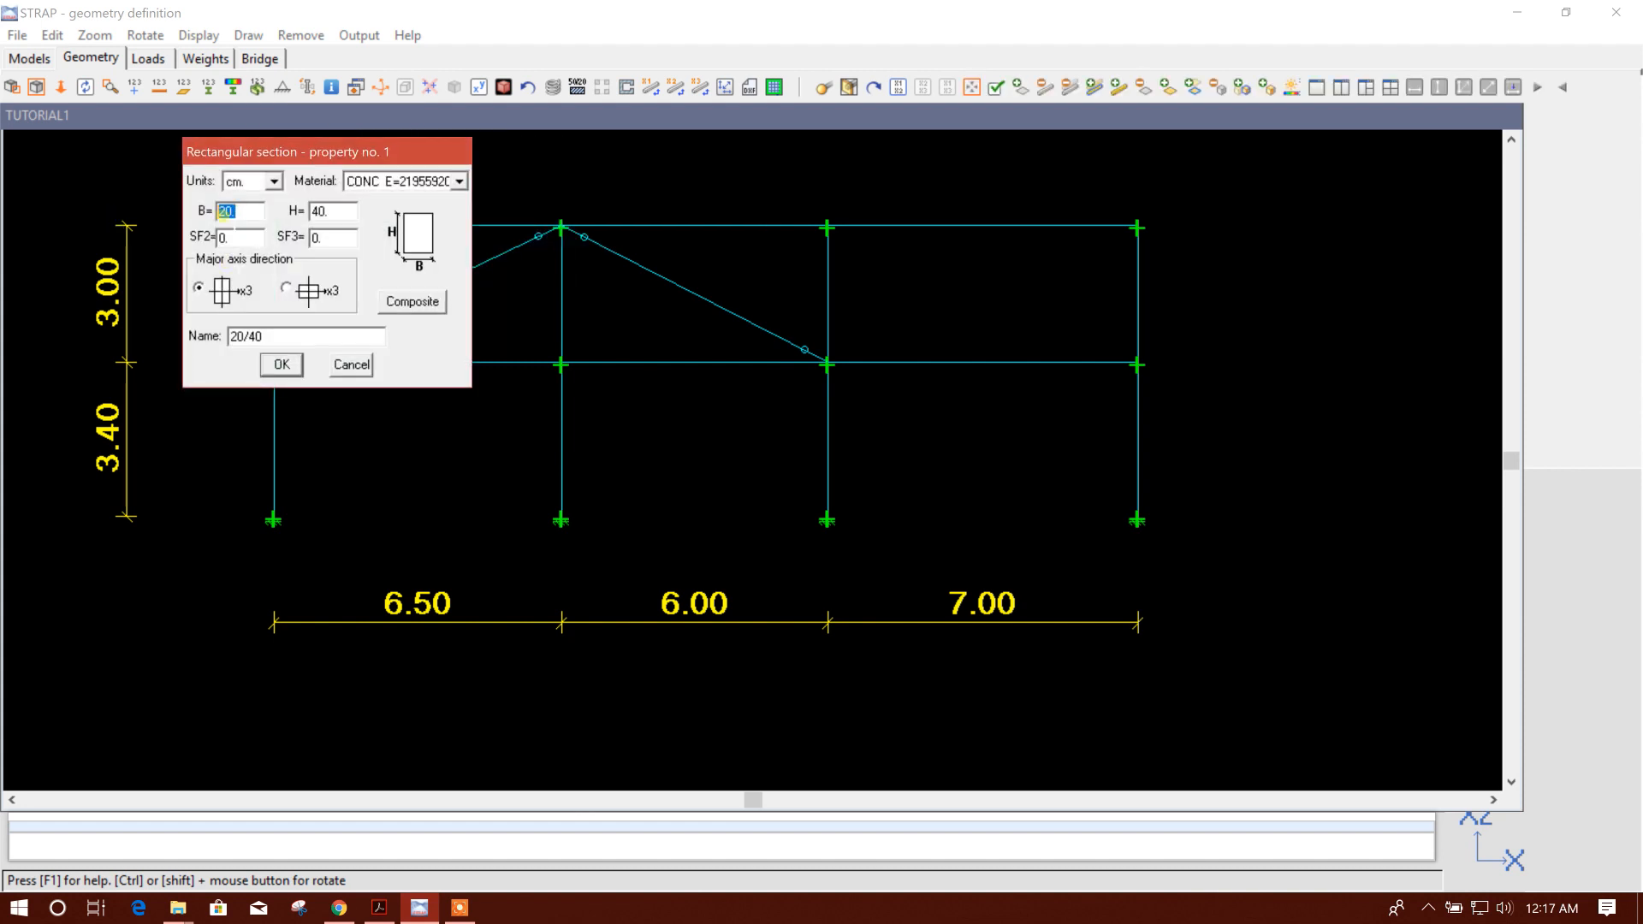
drag(229, 215, 219, 215)
key(Tab)
key(Tab)
click(233, 240)
double_click(258, 239)
double_click(342, 240)
double_click(233, 240)
drag(235, 232, 59, 229)
drag(330, 238, 101, 245)
- Read the help topic on beam property dimensions, covering the rectangular section's parameters and major axis direction, and put the help away
key(F1)
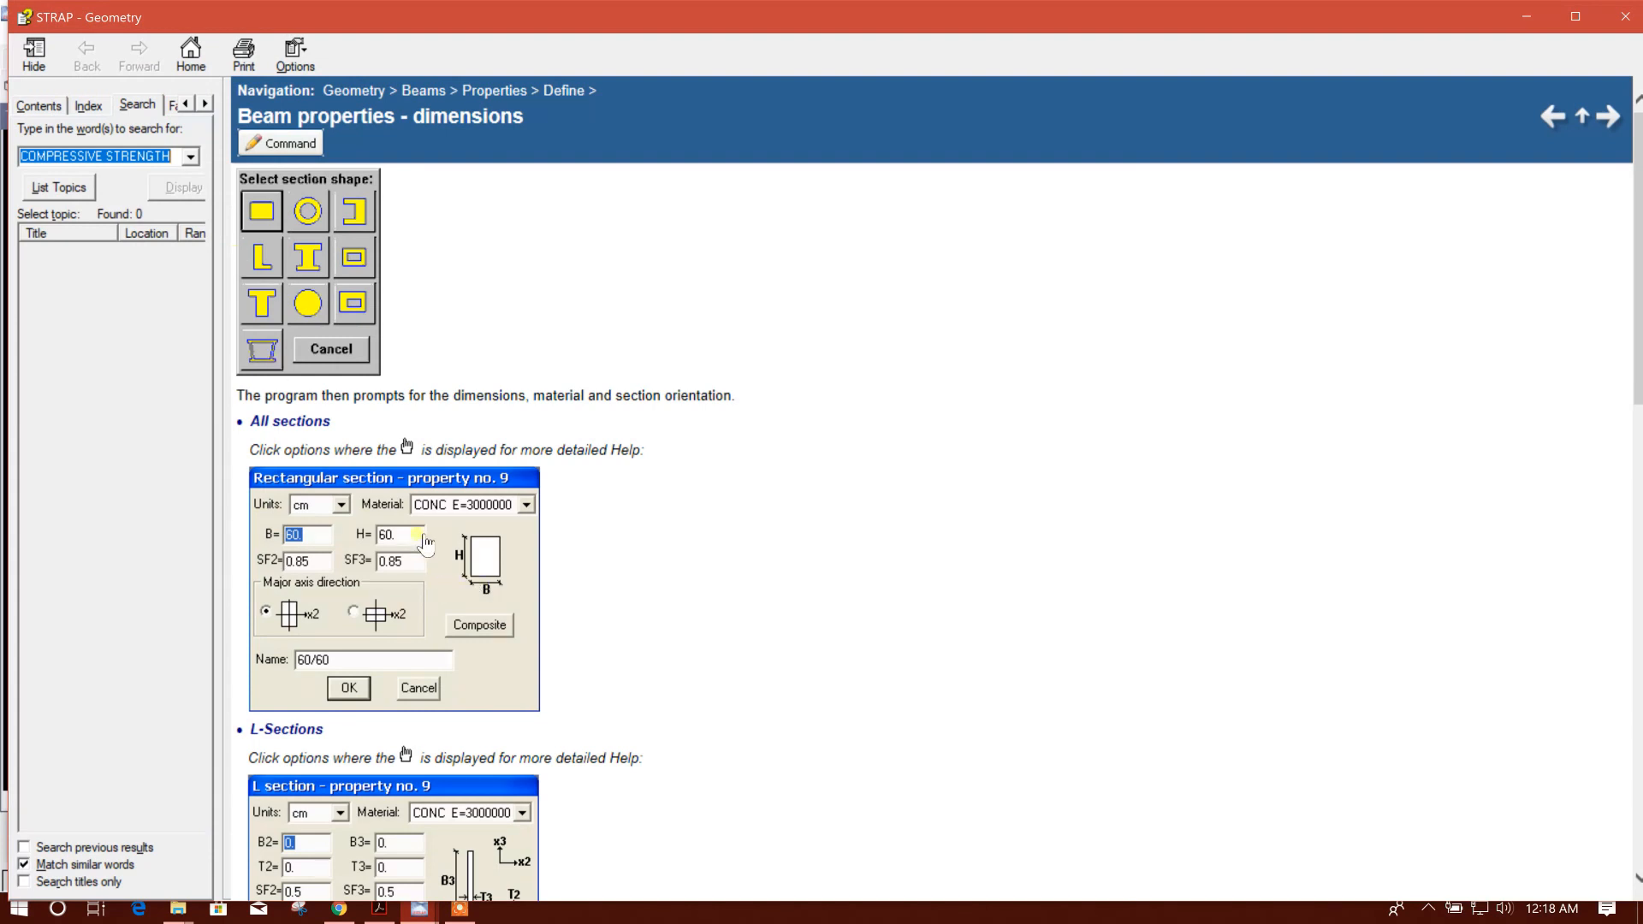
scroll(427, 552, down, 3)
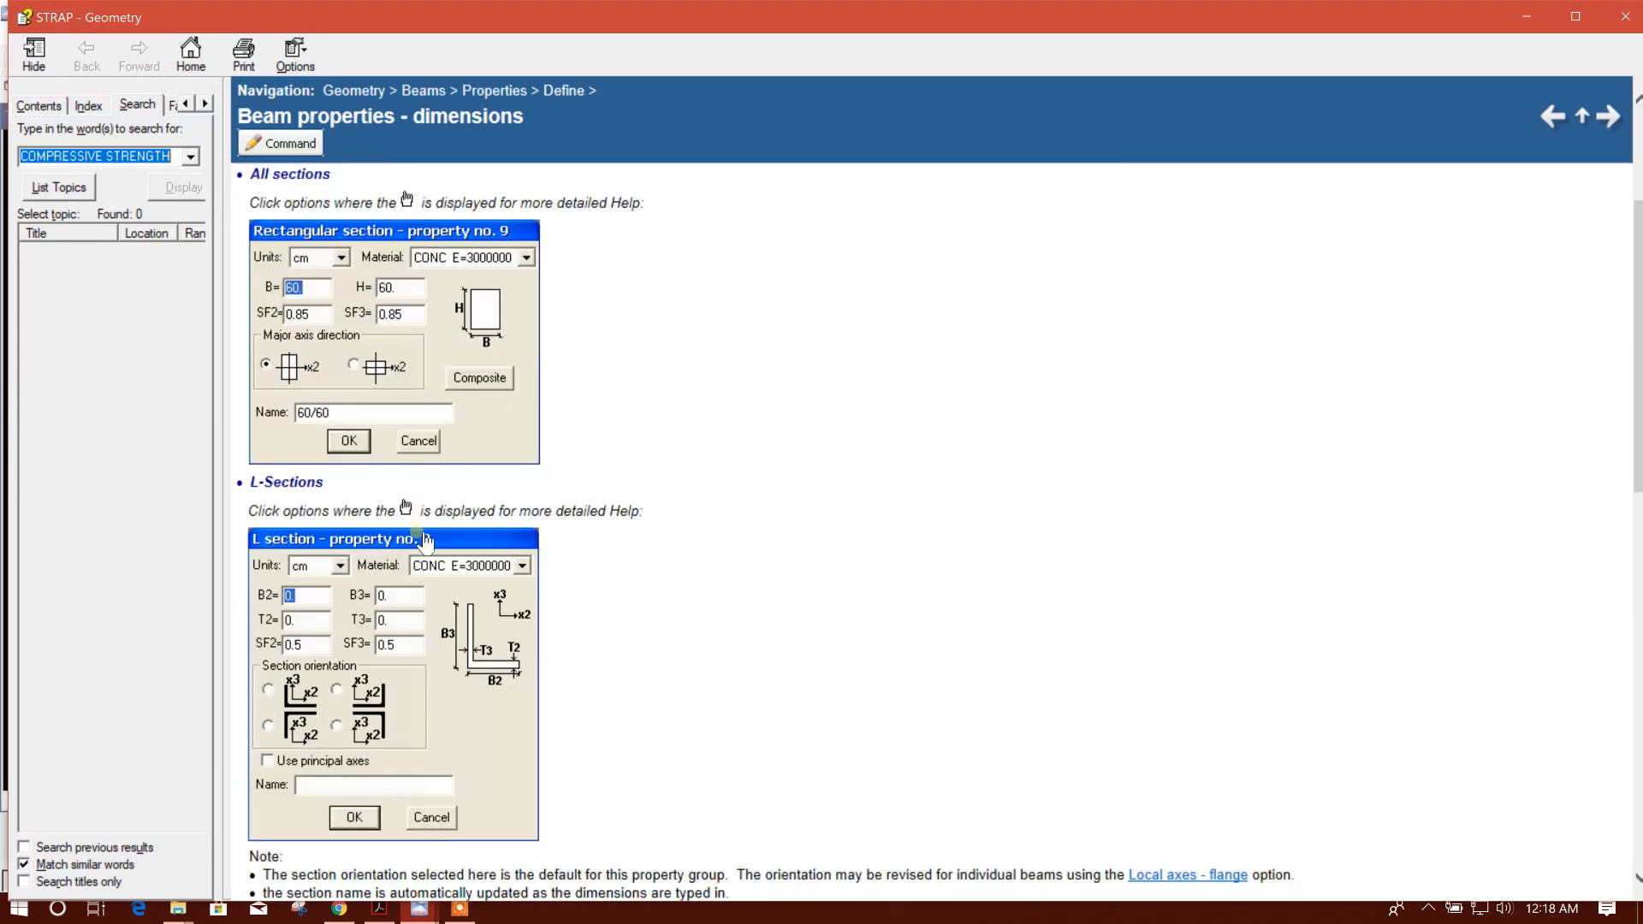
scroll(425, 541, up, 2)
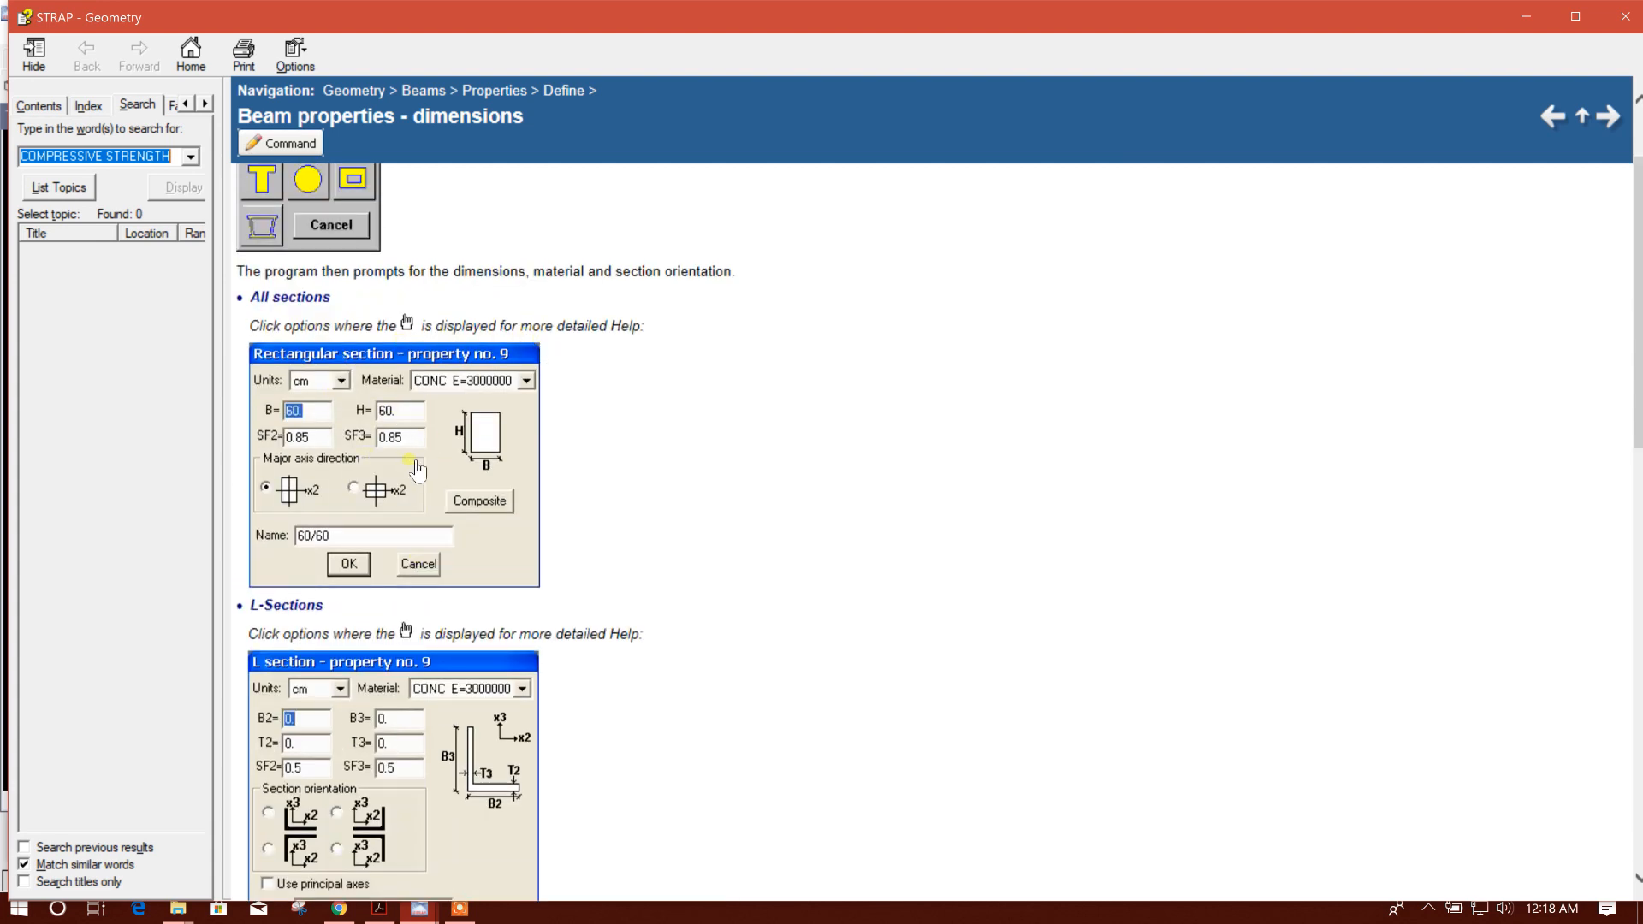
scroll(409, 469, down, 2)
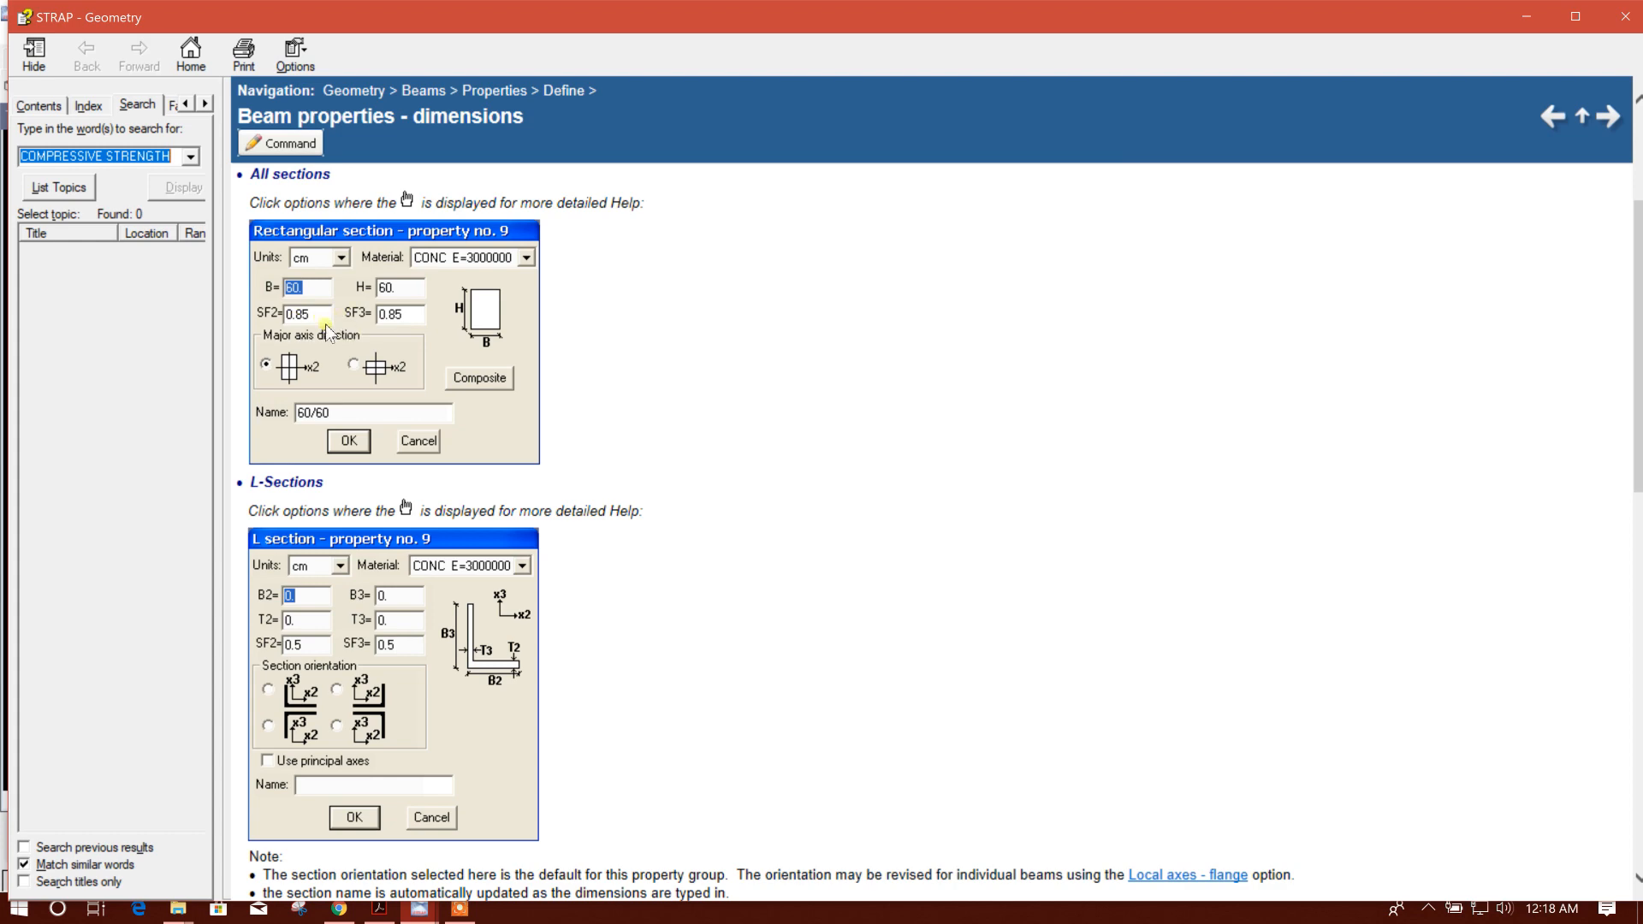
scroll(513, 383, down, 10)
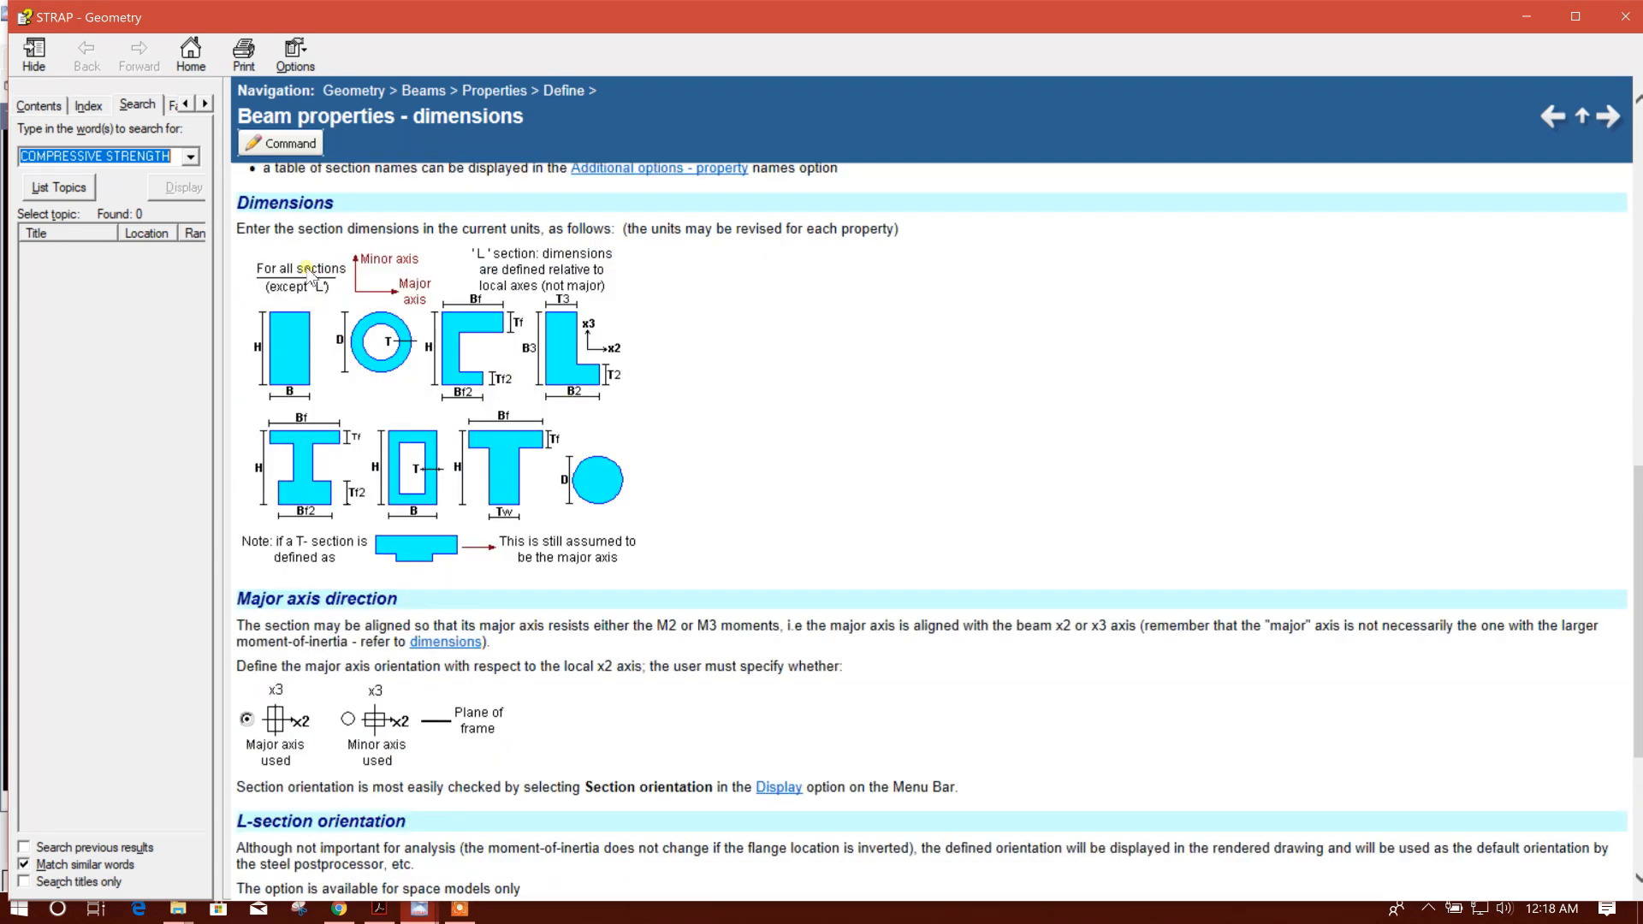
scroll(611, 406, down, 3)
scroll(391, 468, down, 4)
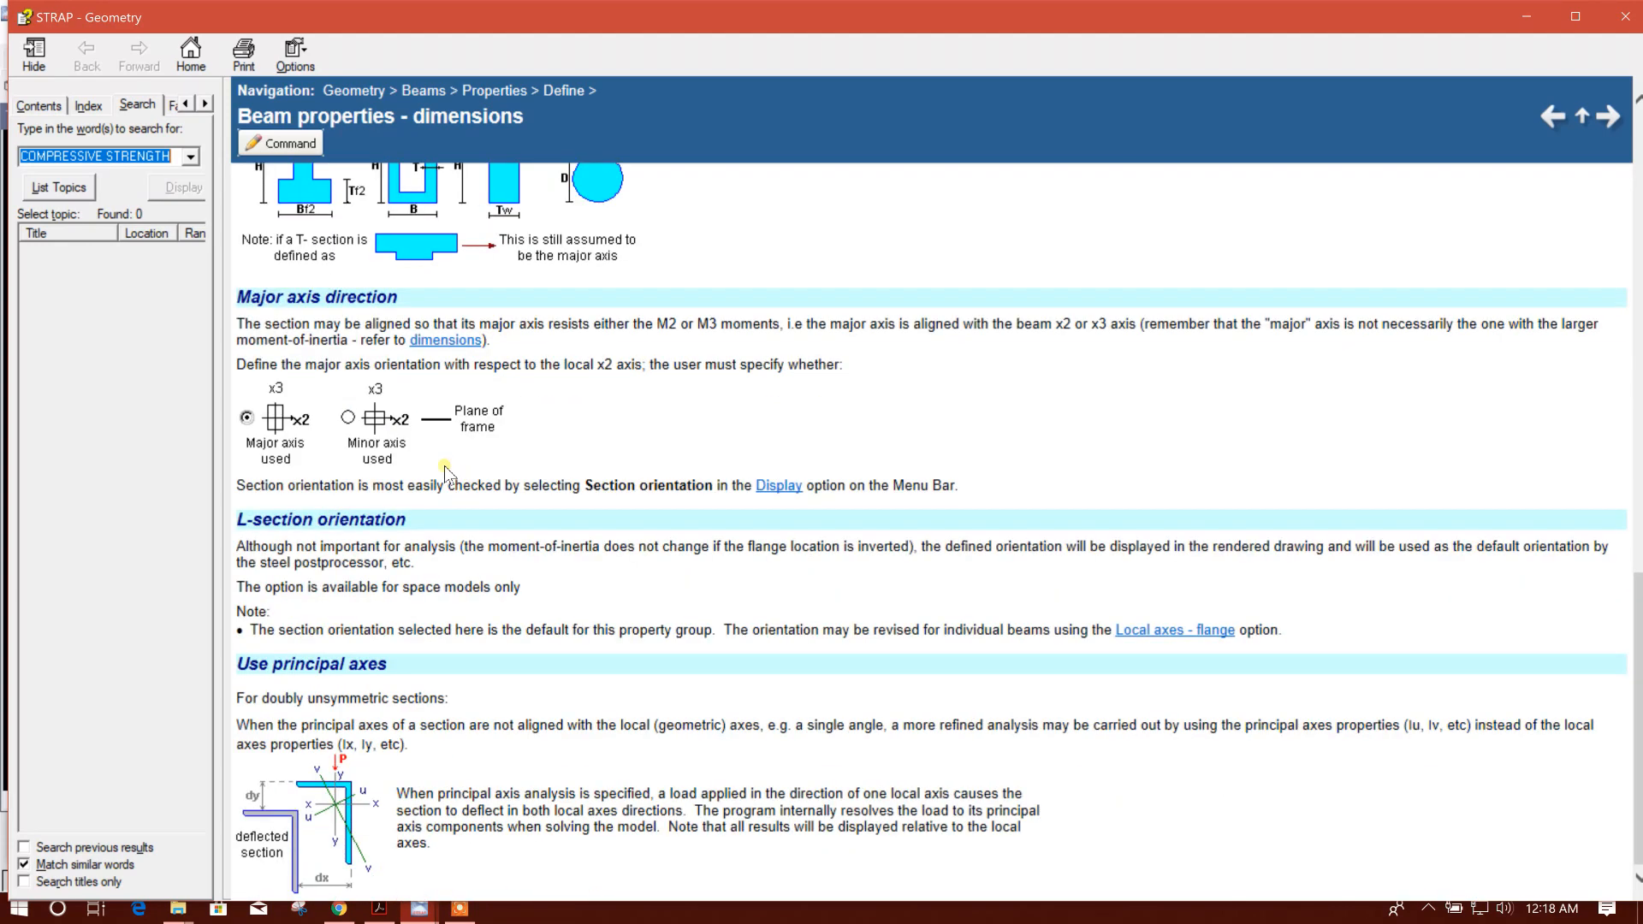
click(1527, 19)
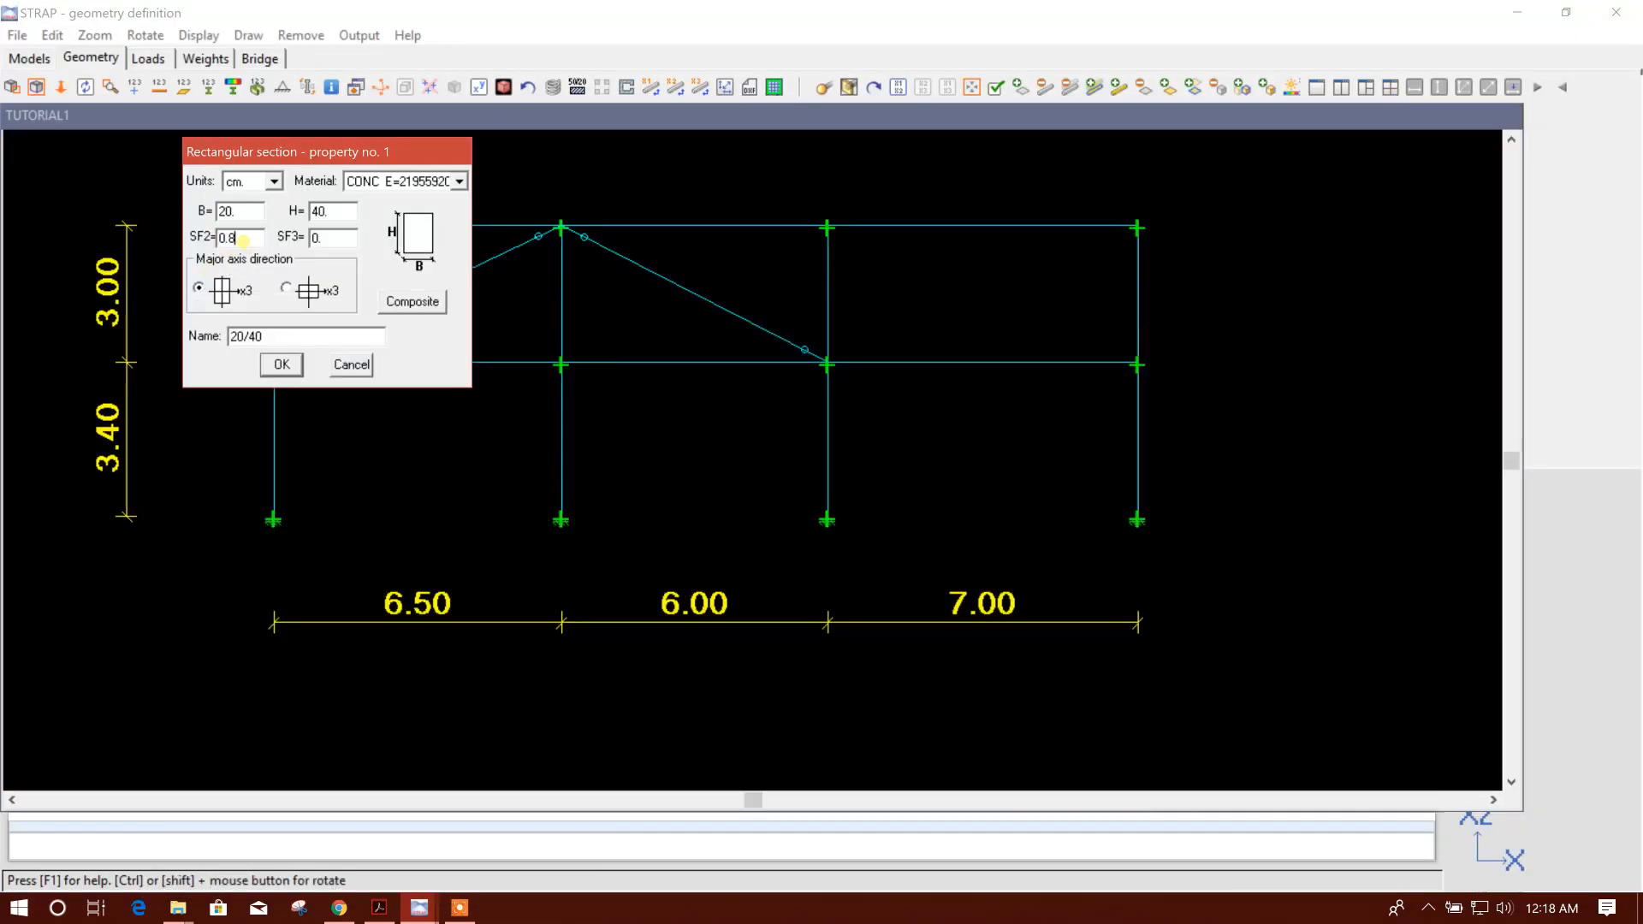
- Set the rectangular section's SF2 and SF3 factors to 0.85 and choose CONC as its material
drag(320, 240, 282, 259)
text(0)
click(420, 181)
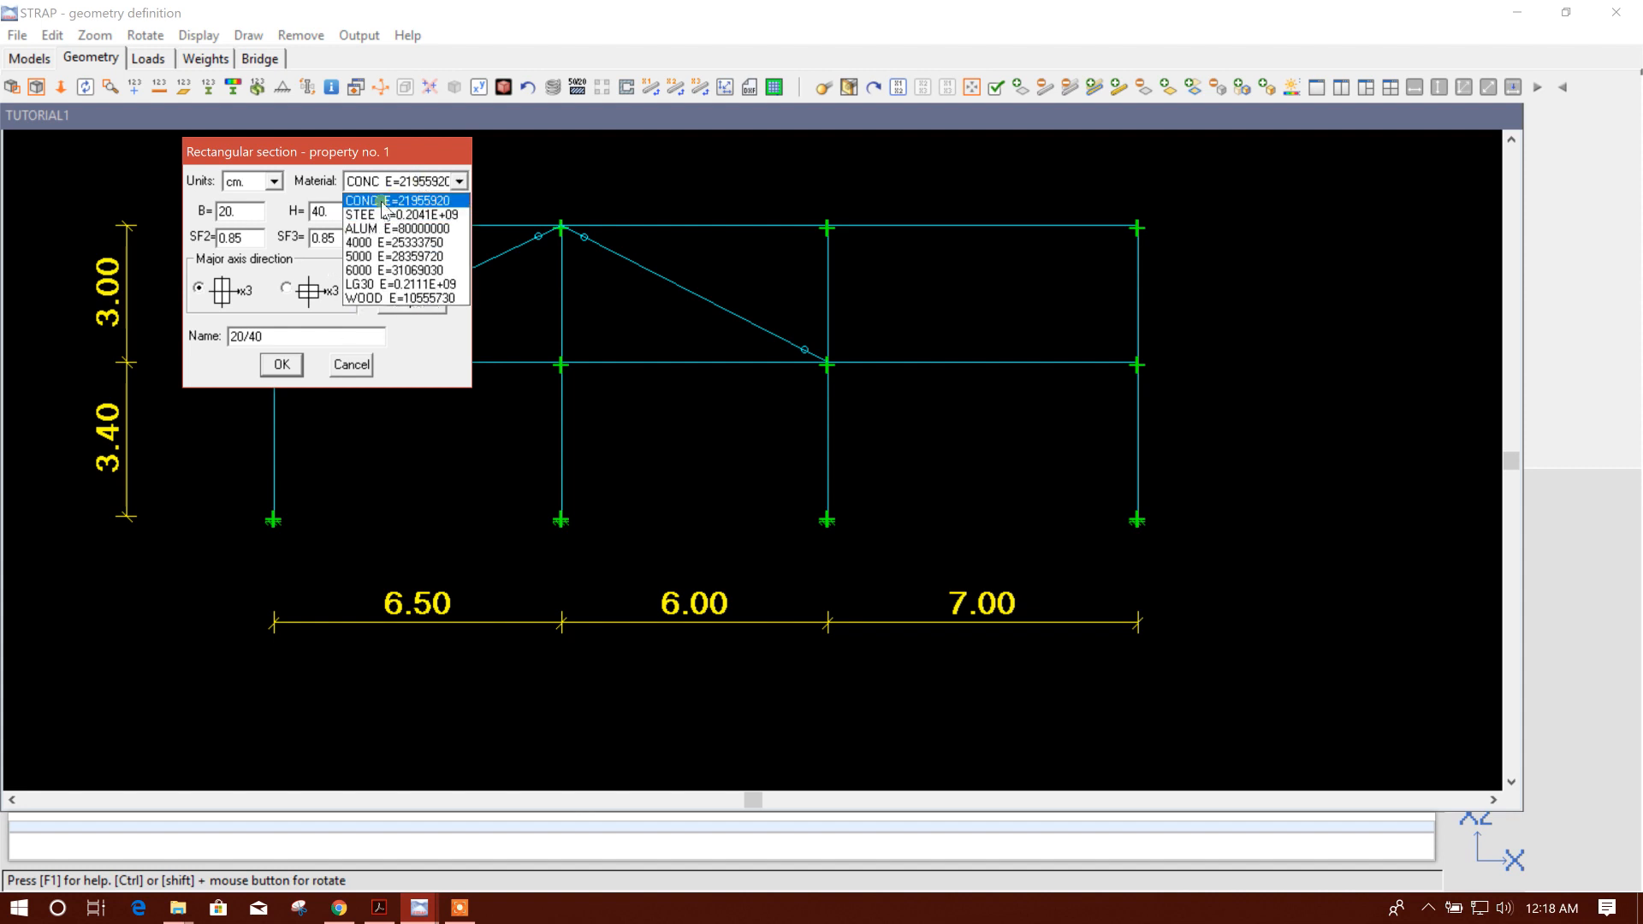
click(377, 202)
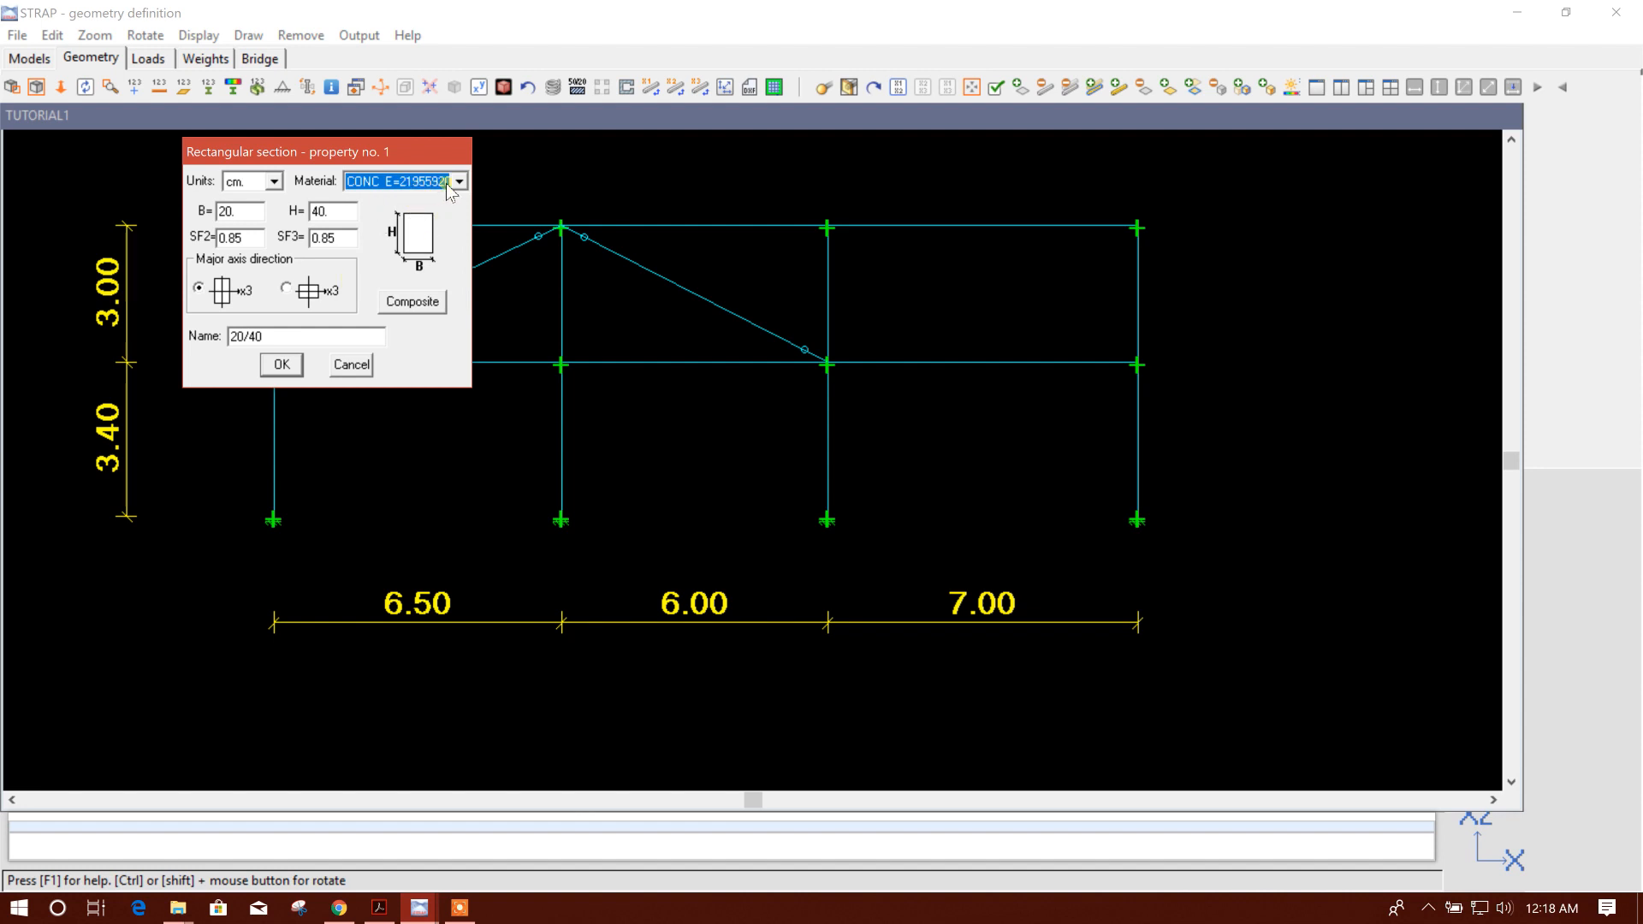
drag(418, 152, 587, 157)
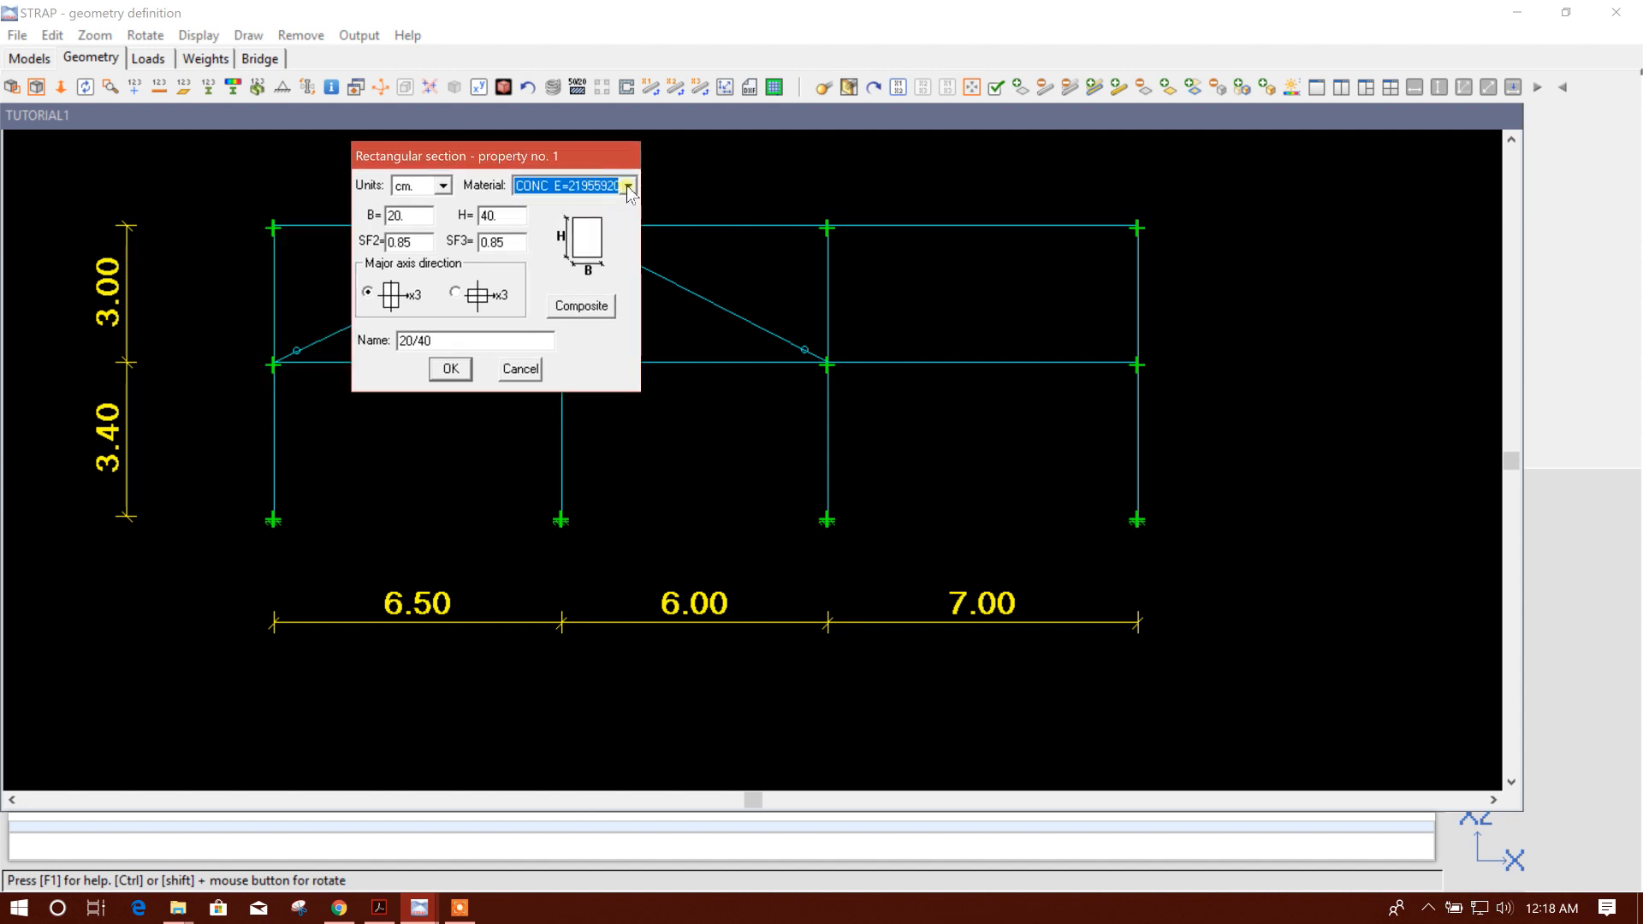
drag(504, 166, 481, 207)
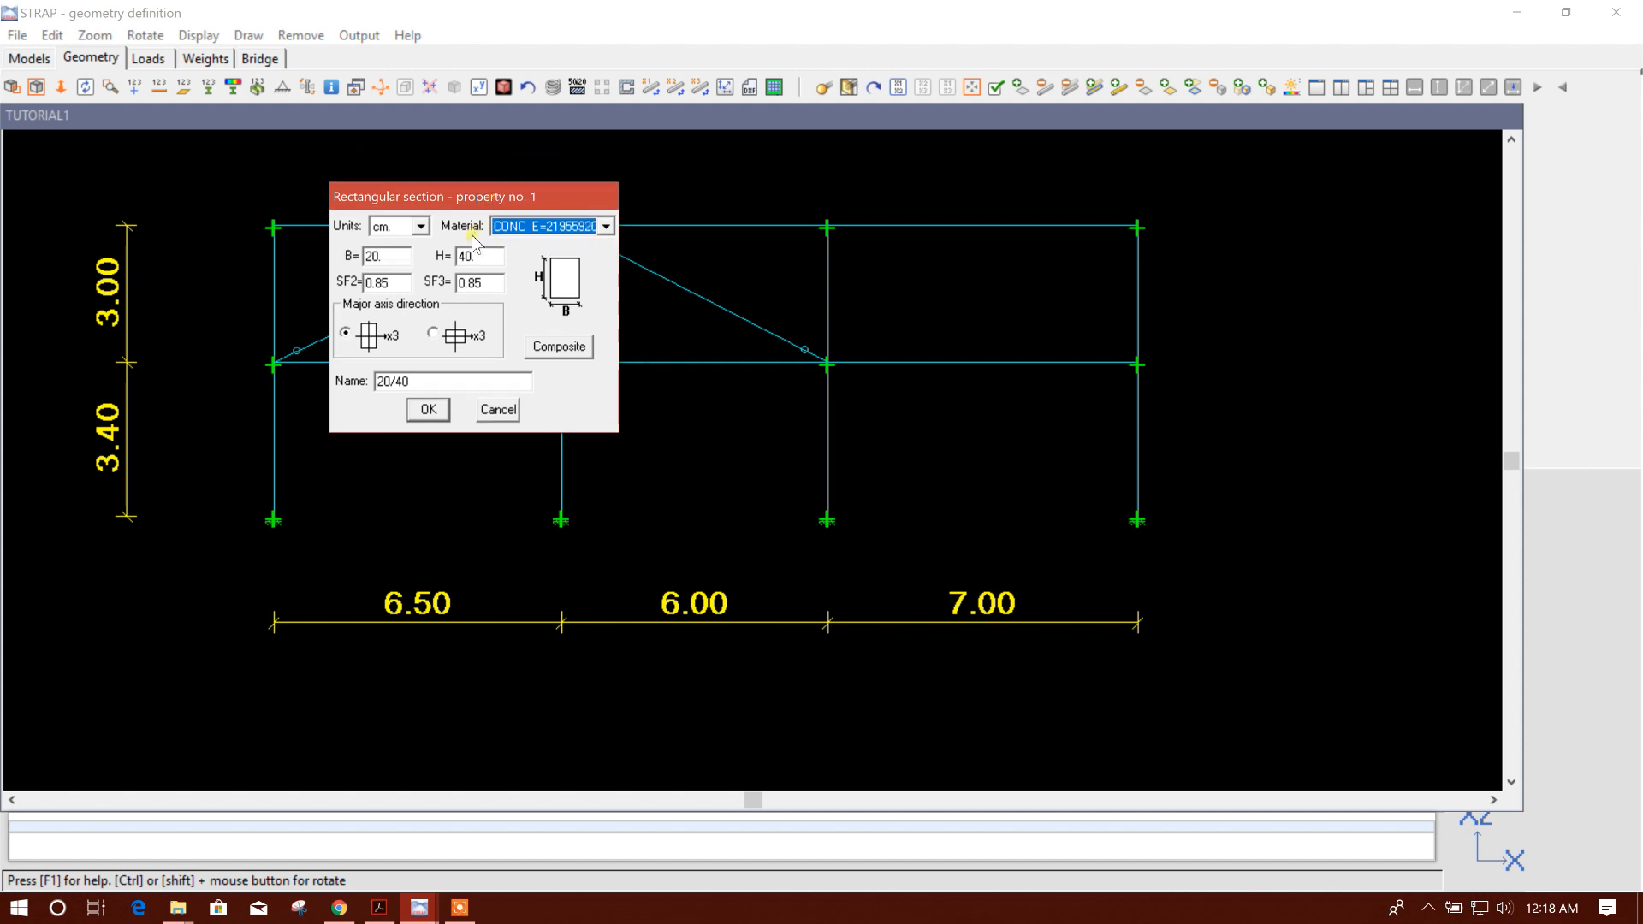
drag(500, 194, 572, 188)
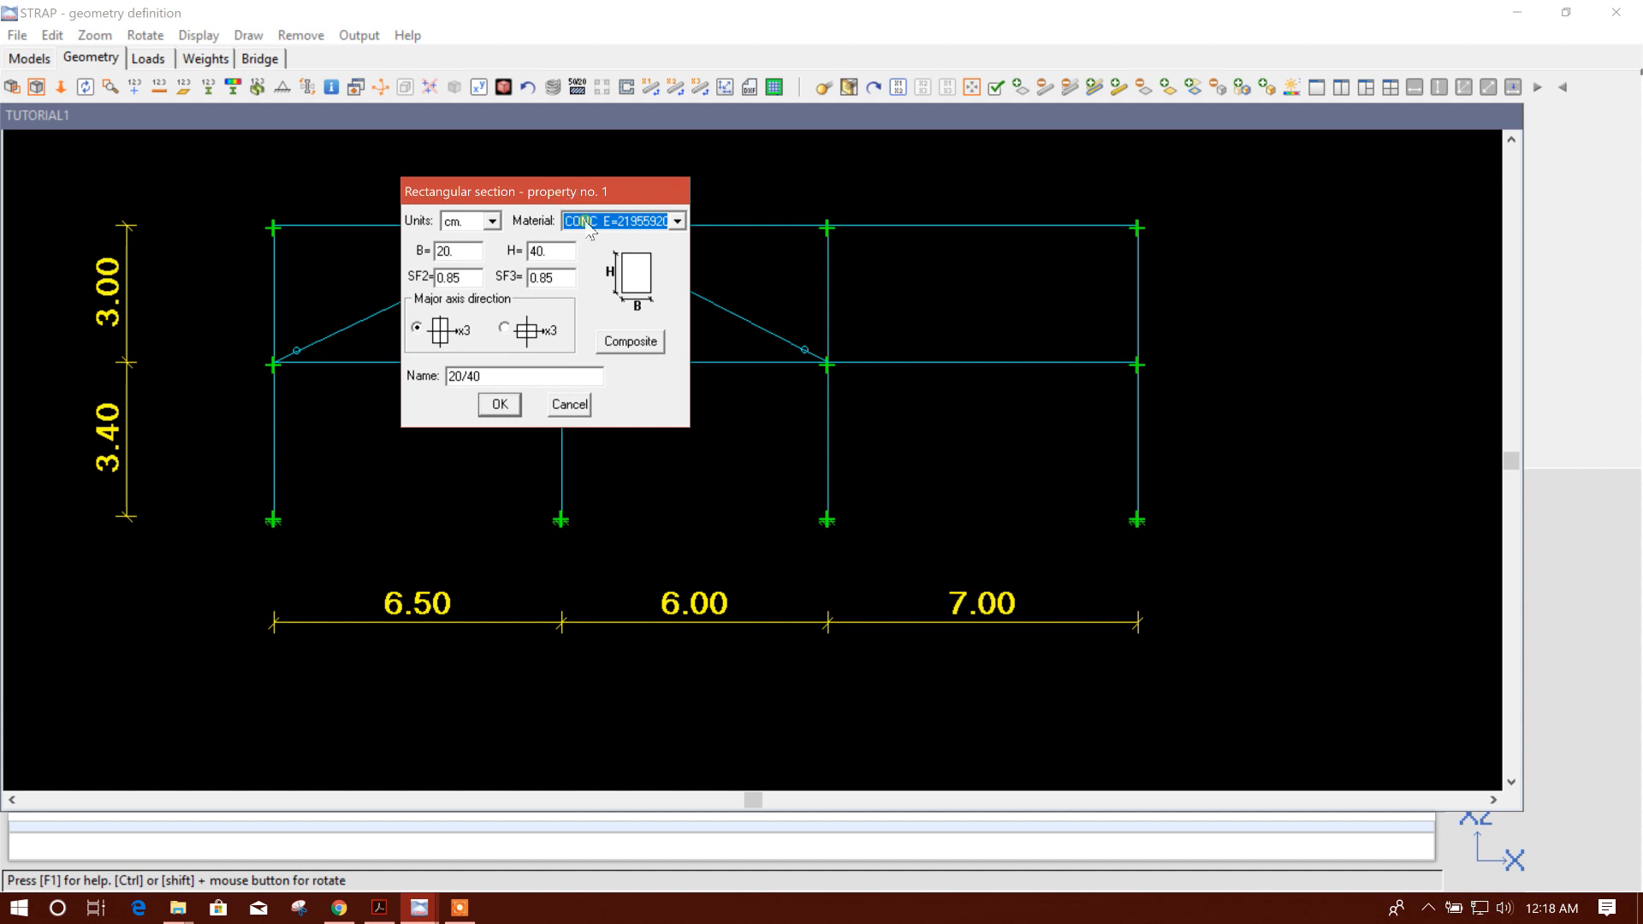
drag(571, 198, 571, 220)
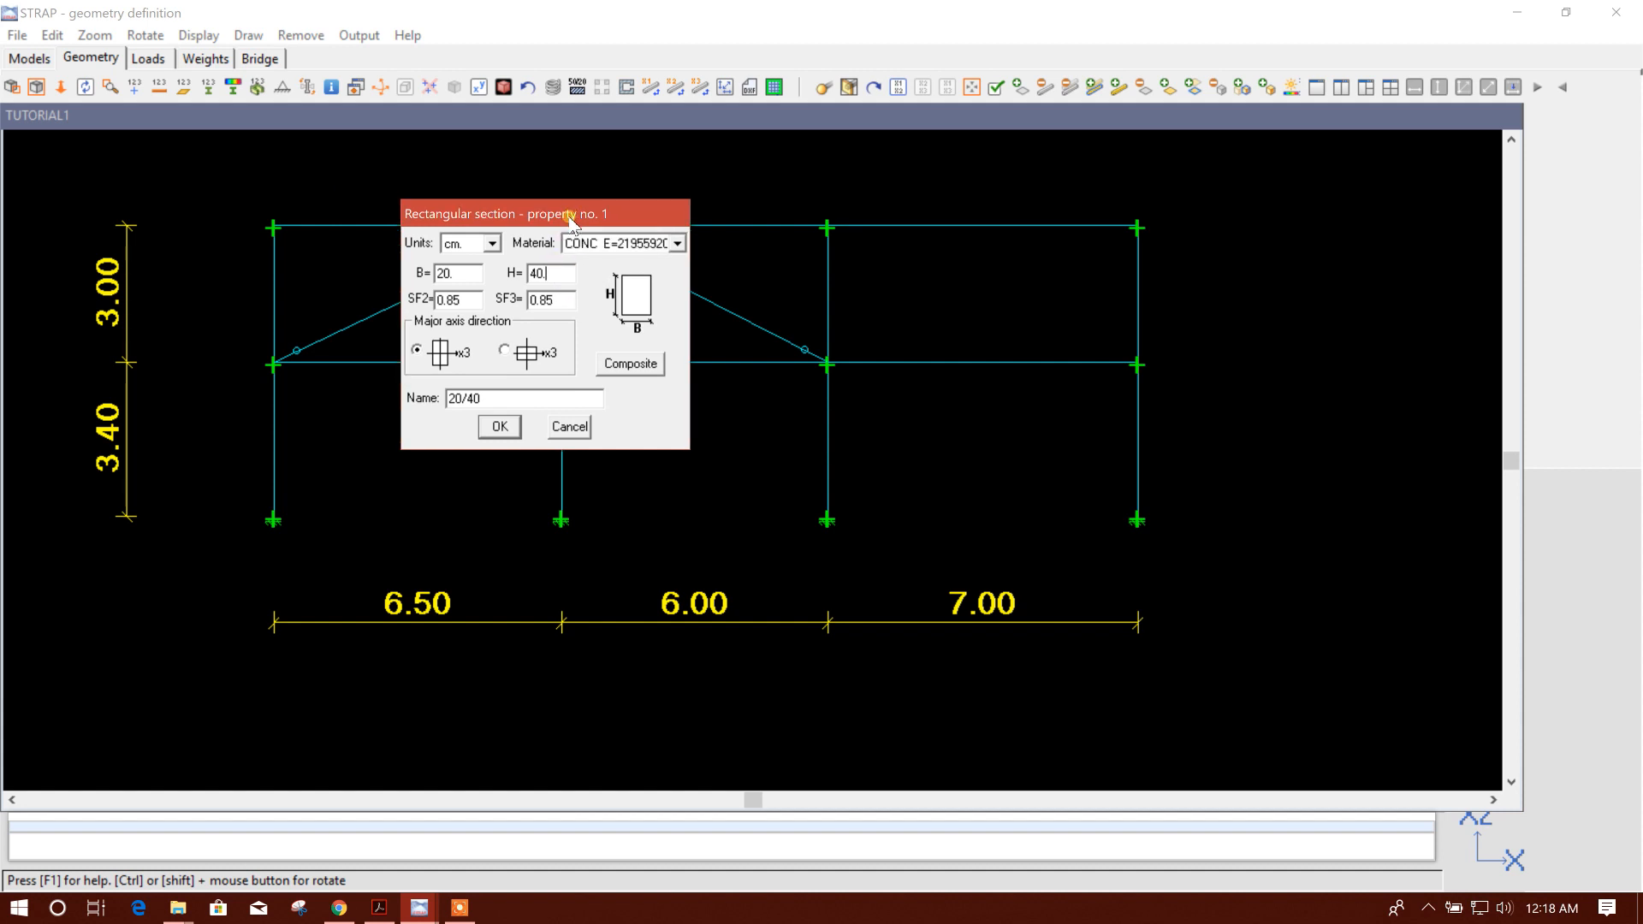
double_click(540, 273)
click(553, 274)
drag(570, 214, 656, 184)
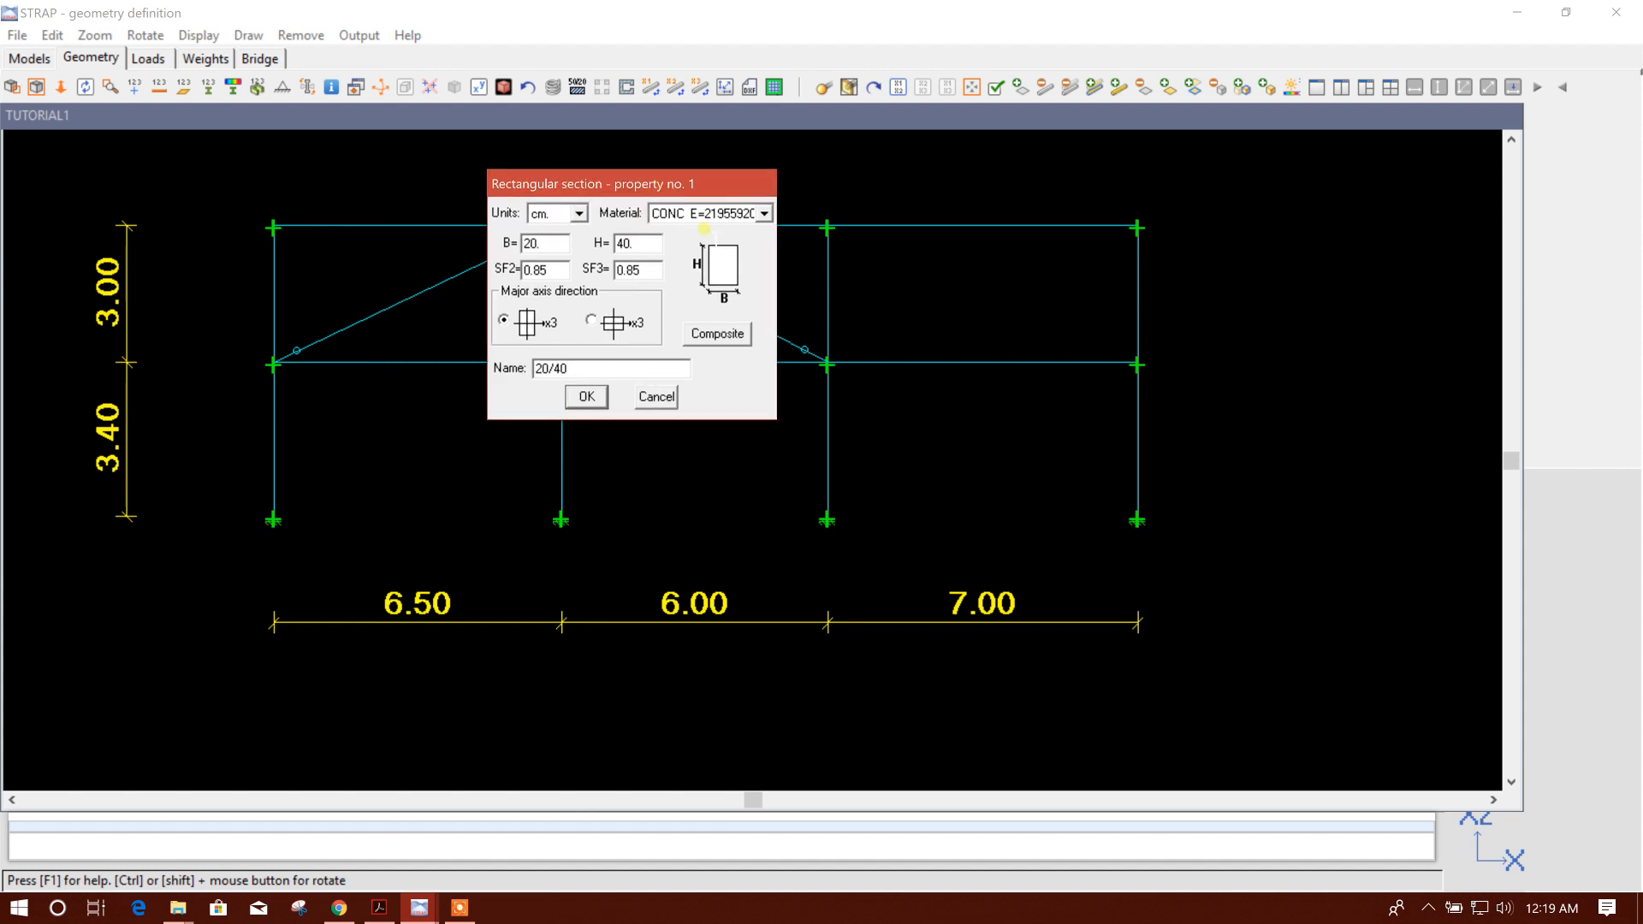
double_click(645, 245)
drag(676, 183, 642, 199)
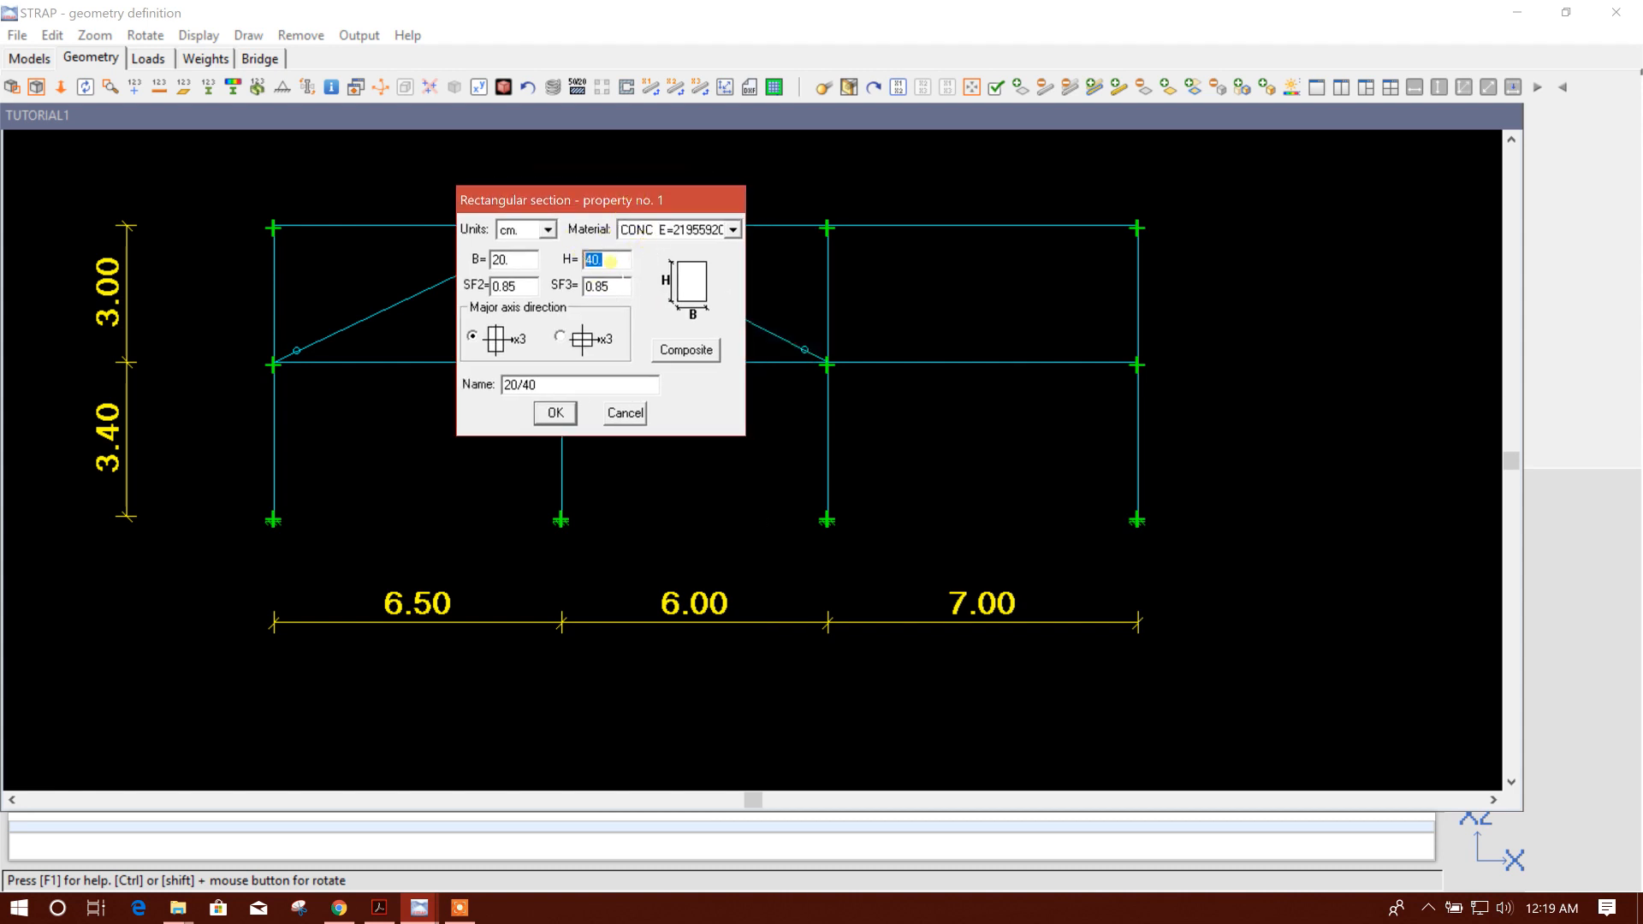
drag(644, 201, 597, 207)
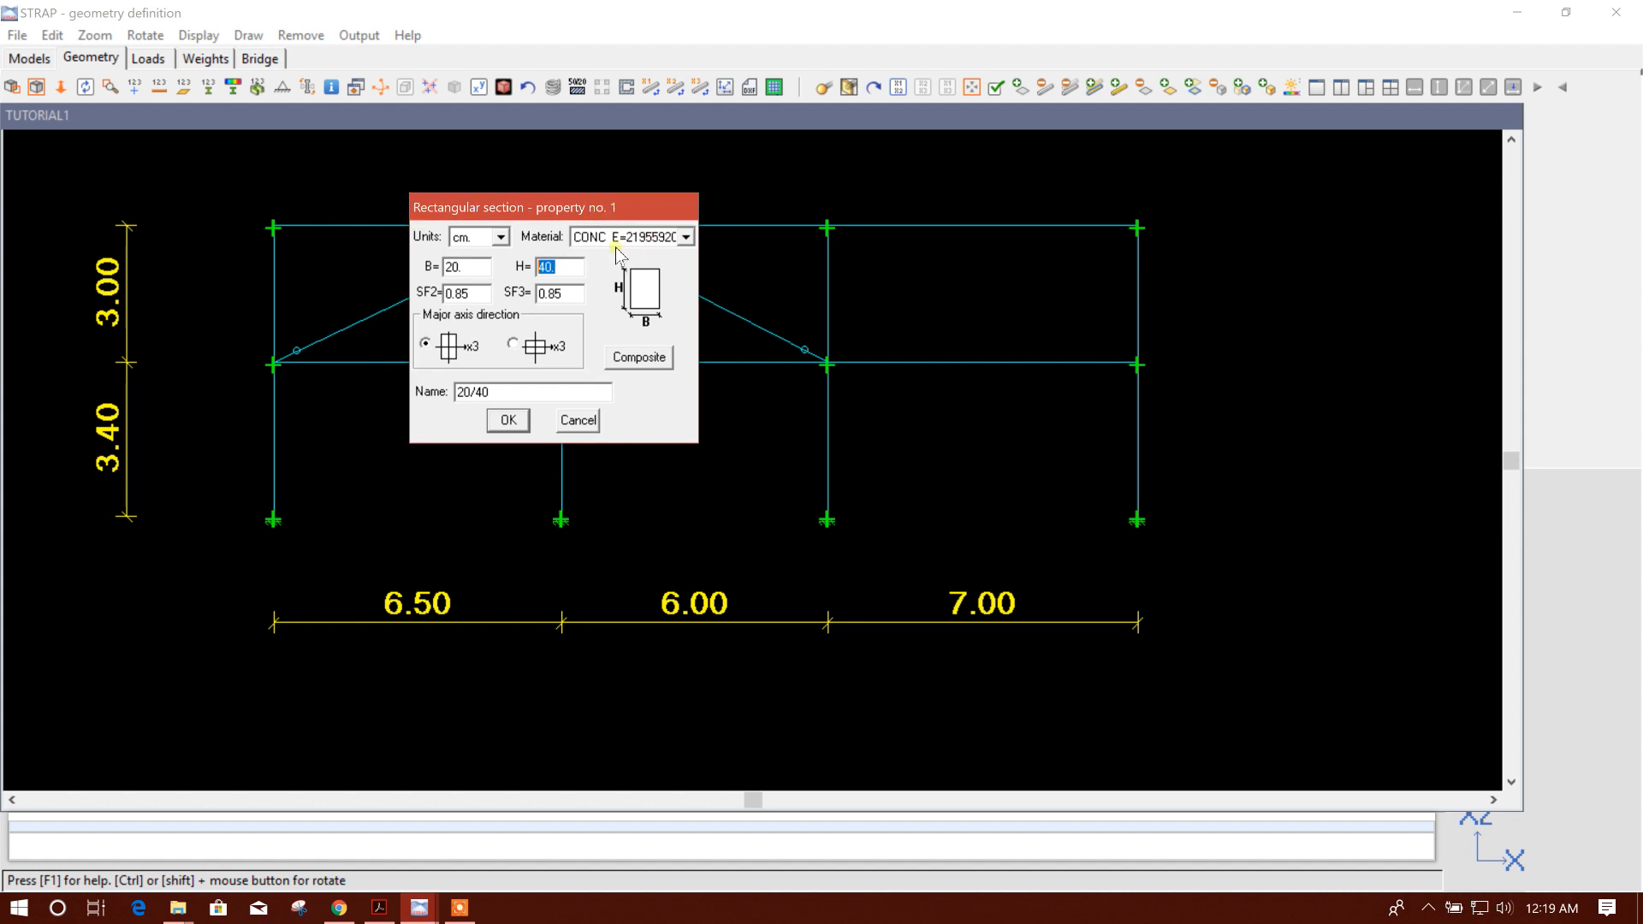
- Choose CONC as the 20/40 rectangular section's material and accept the definition of property group 1
click(678, 238)
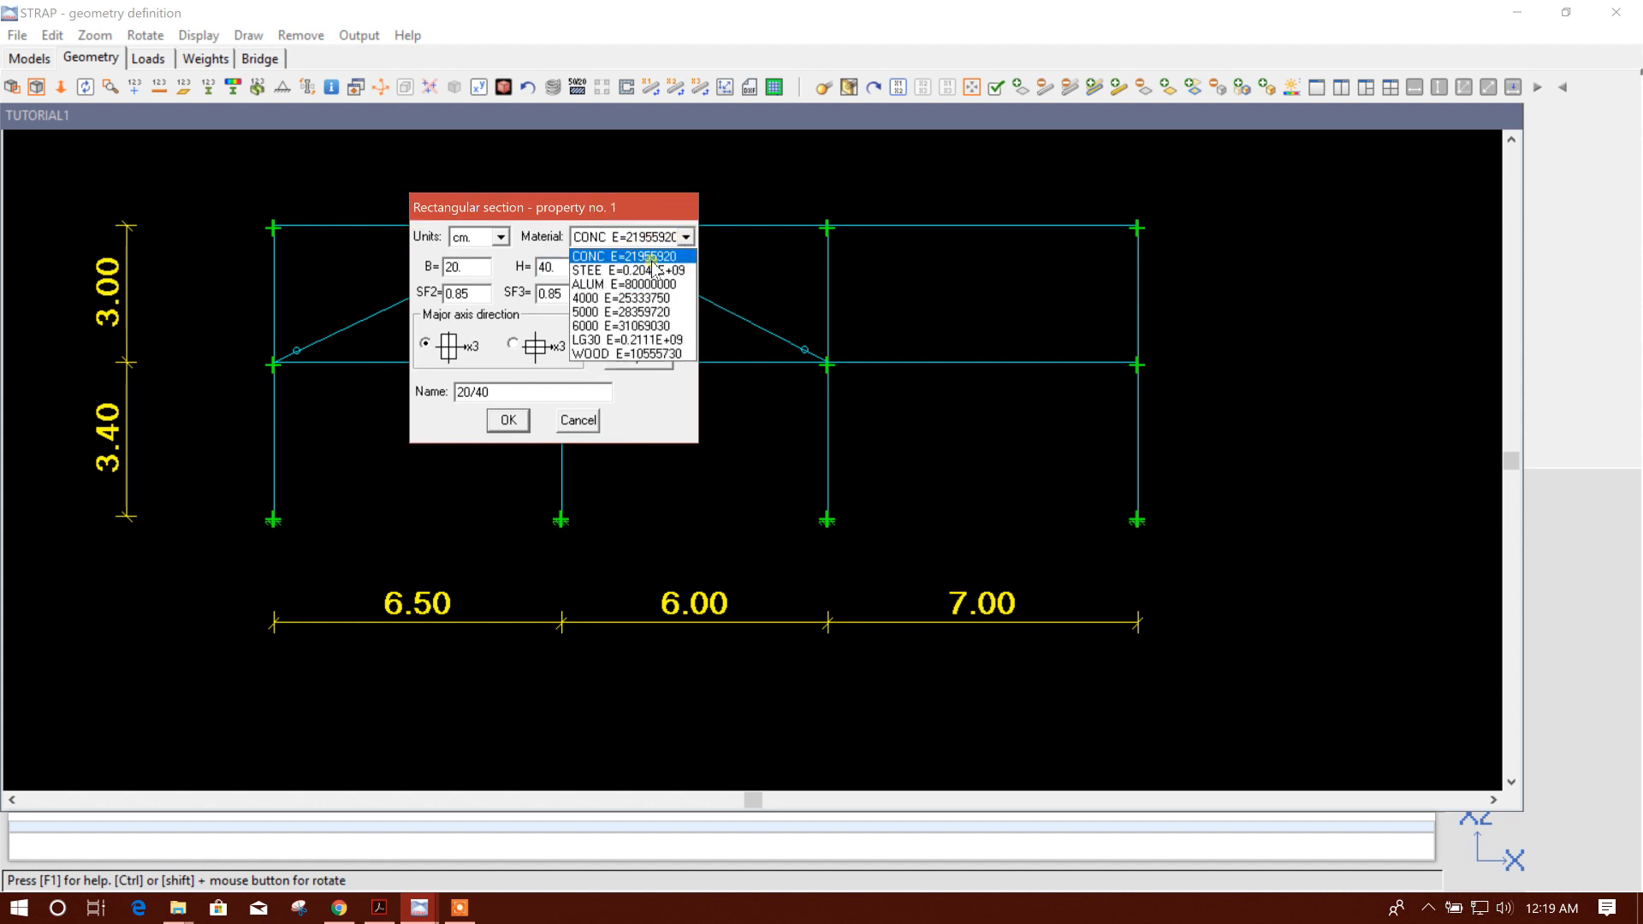
click(647, 257)
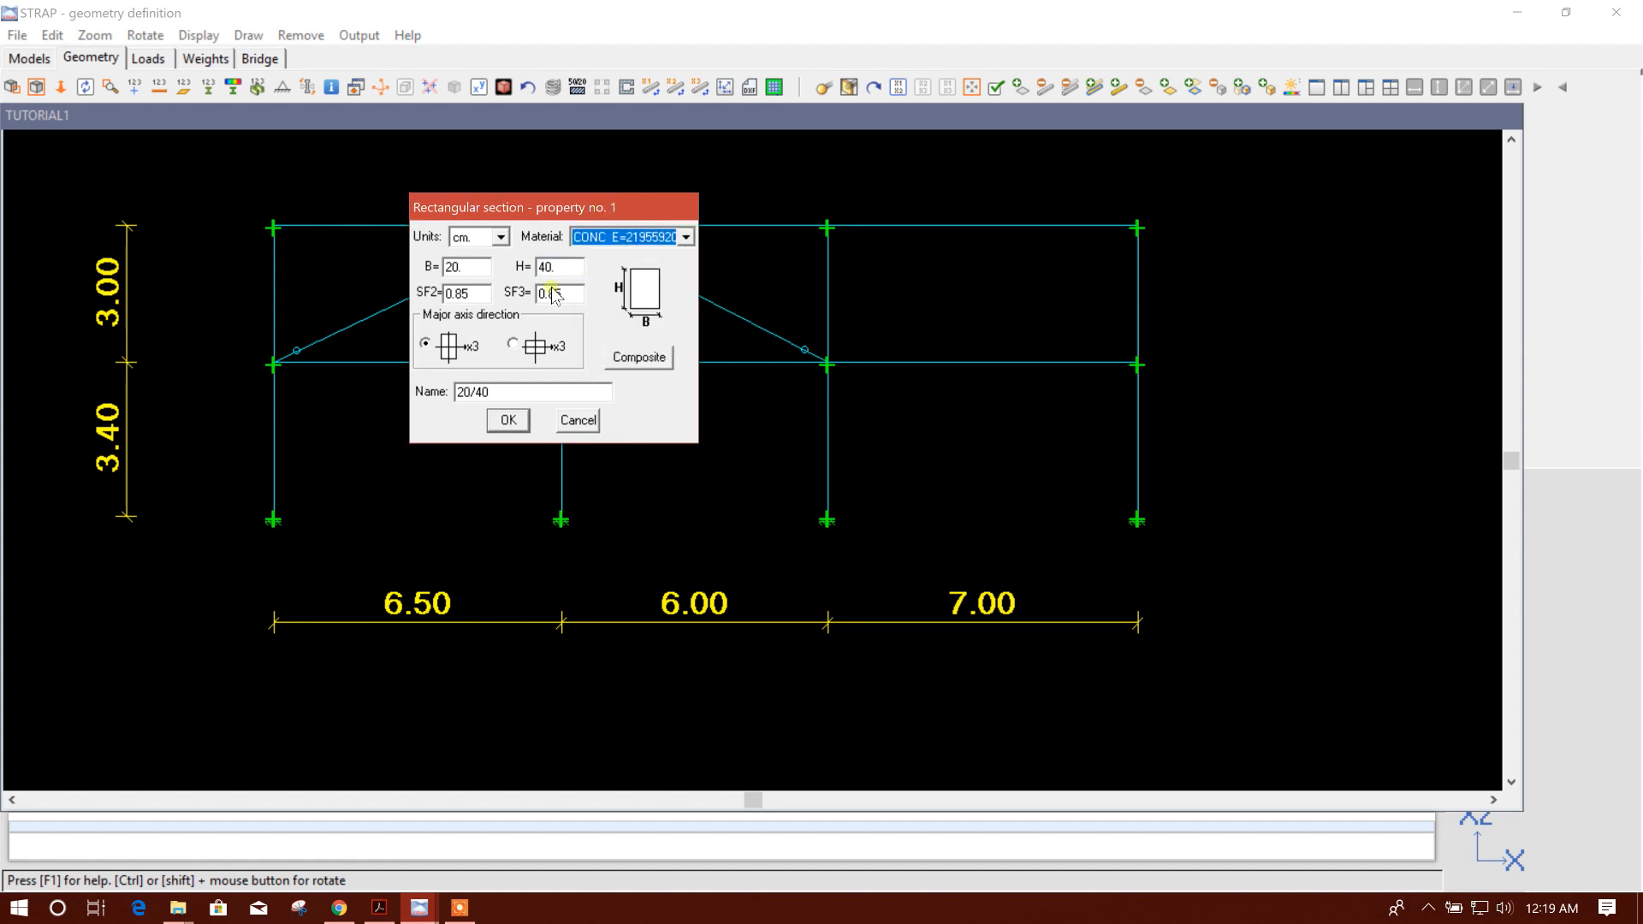
drag(549, 214, 588, 205)
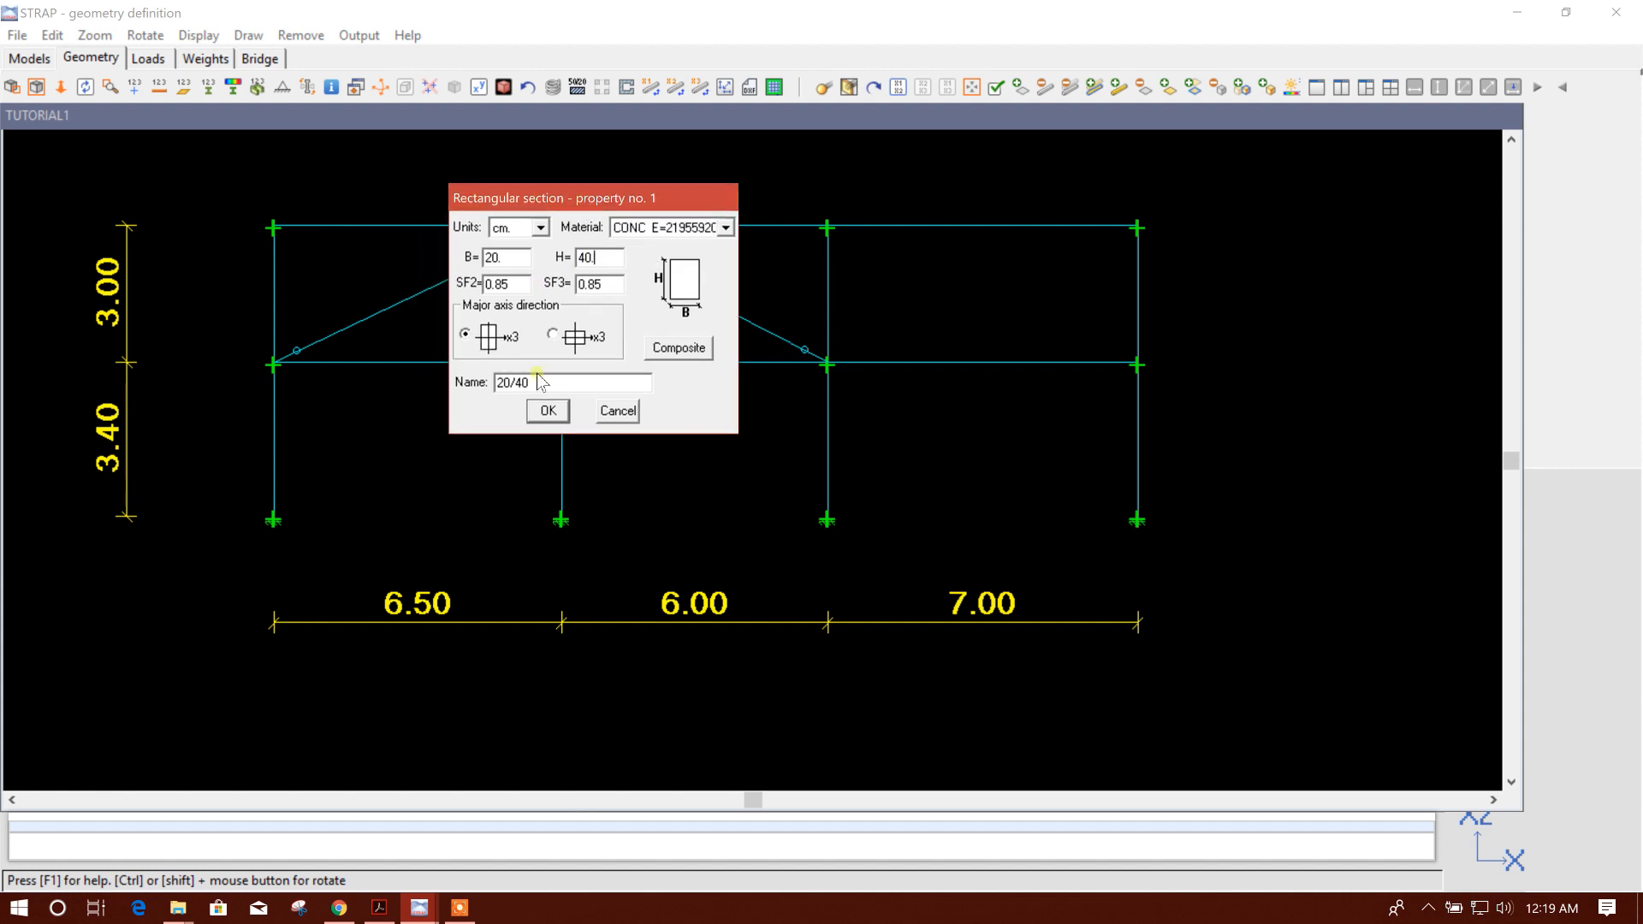
click(547, 410)
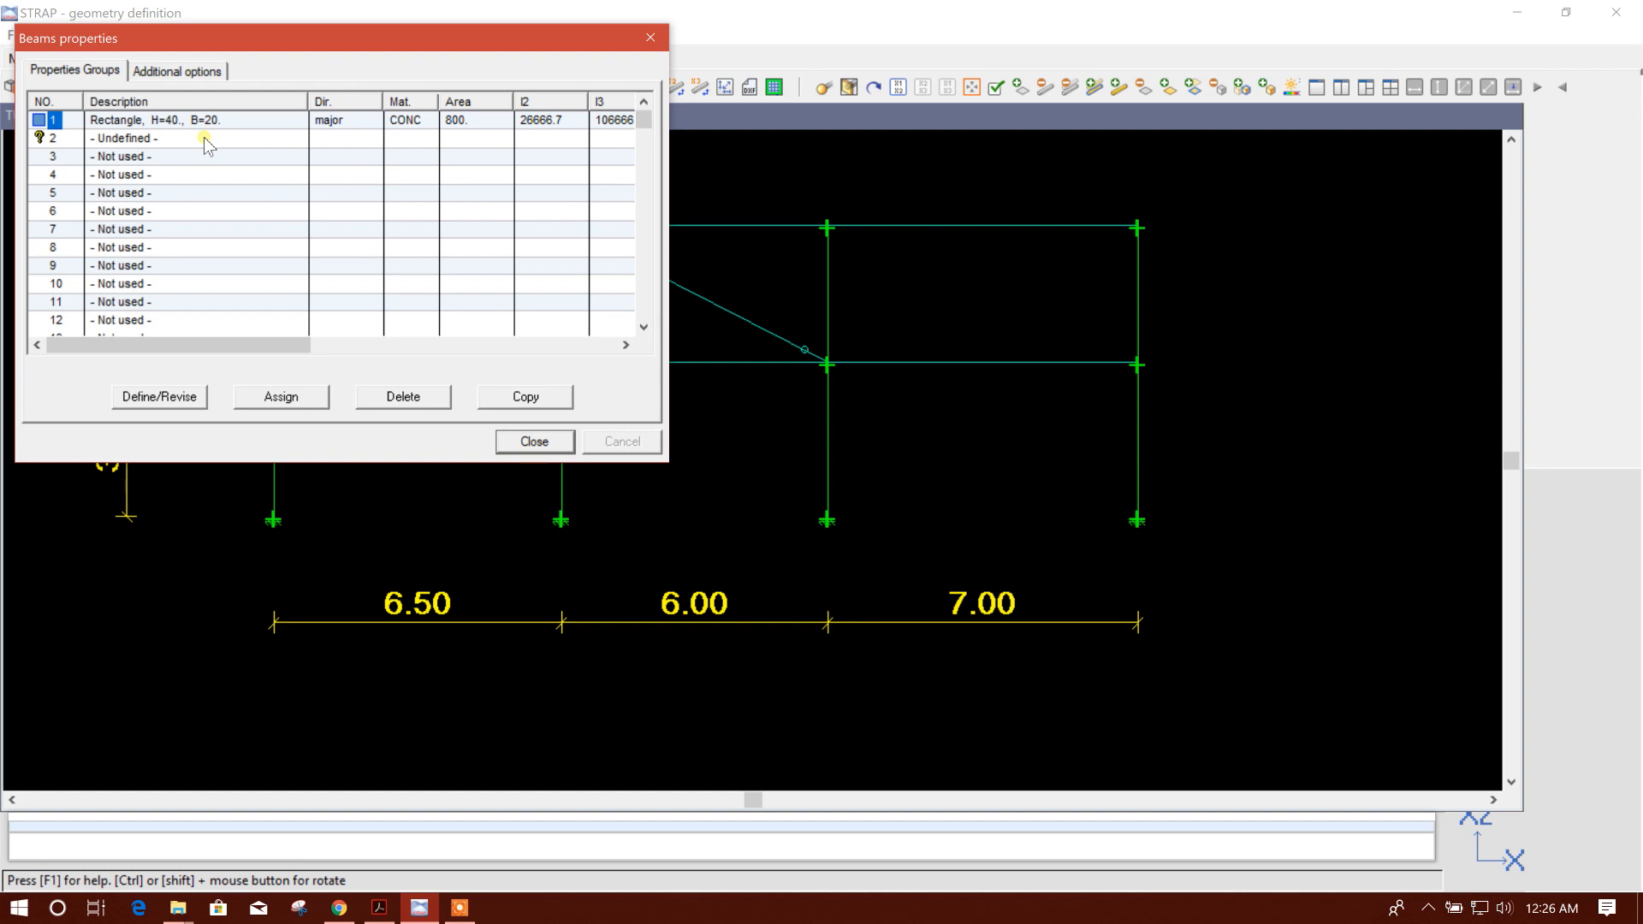
- Define beam property group 2 as a 20 x 60 cm rectangular CONC section with SF2 and SF3 at 0.85
double_click(203, 137)
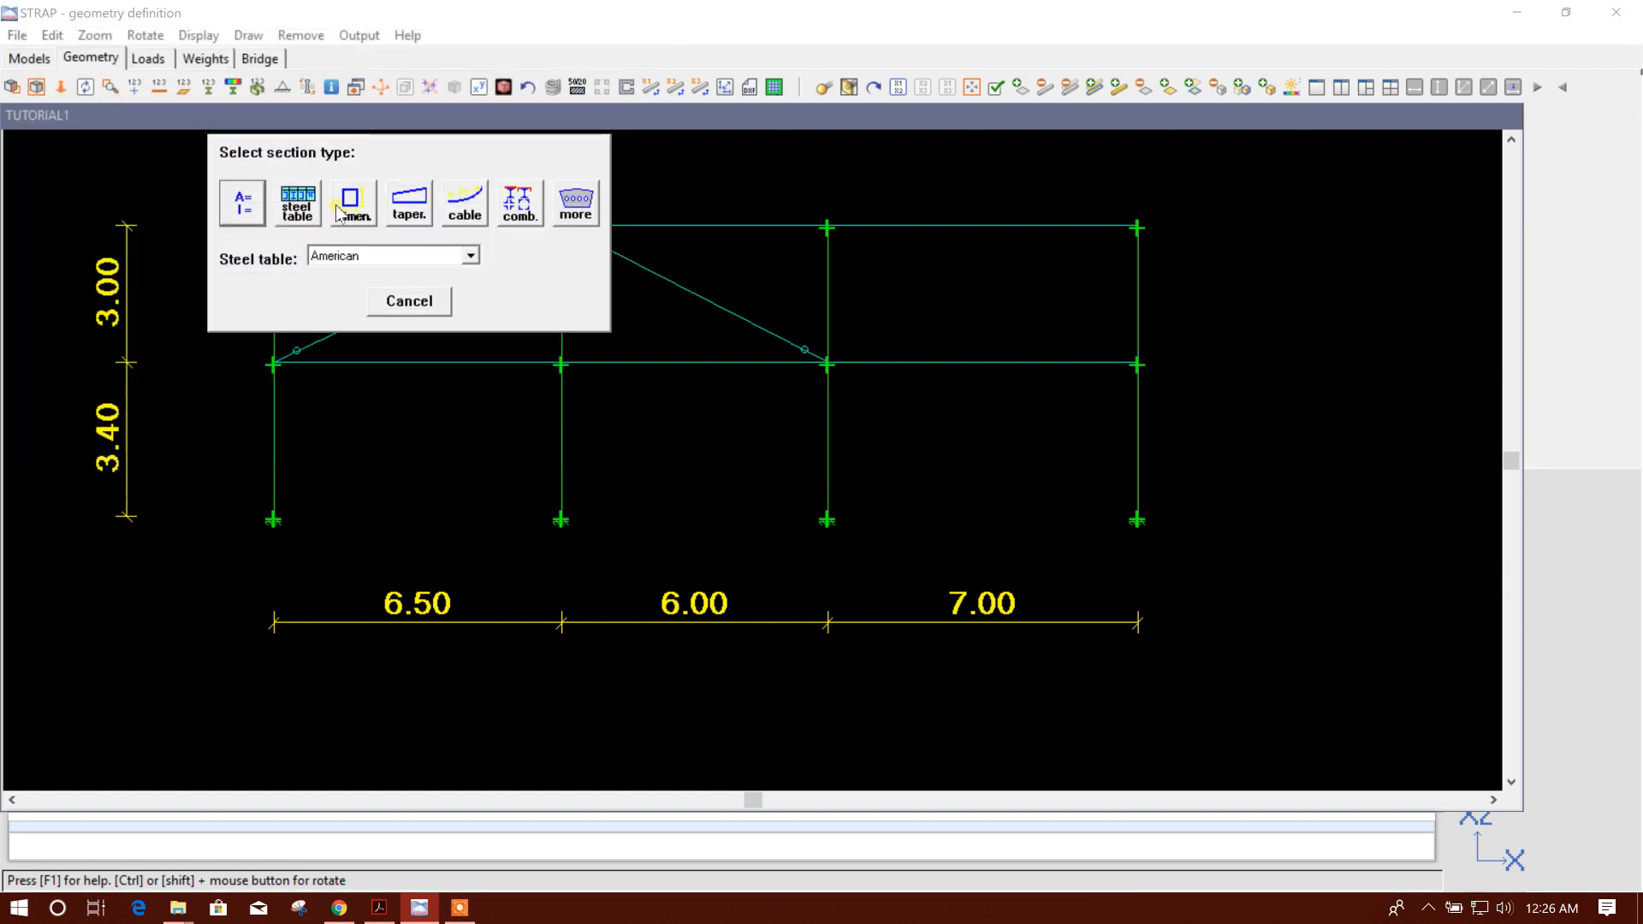
click(291, 164)
key(Tab)
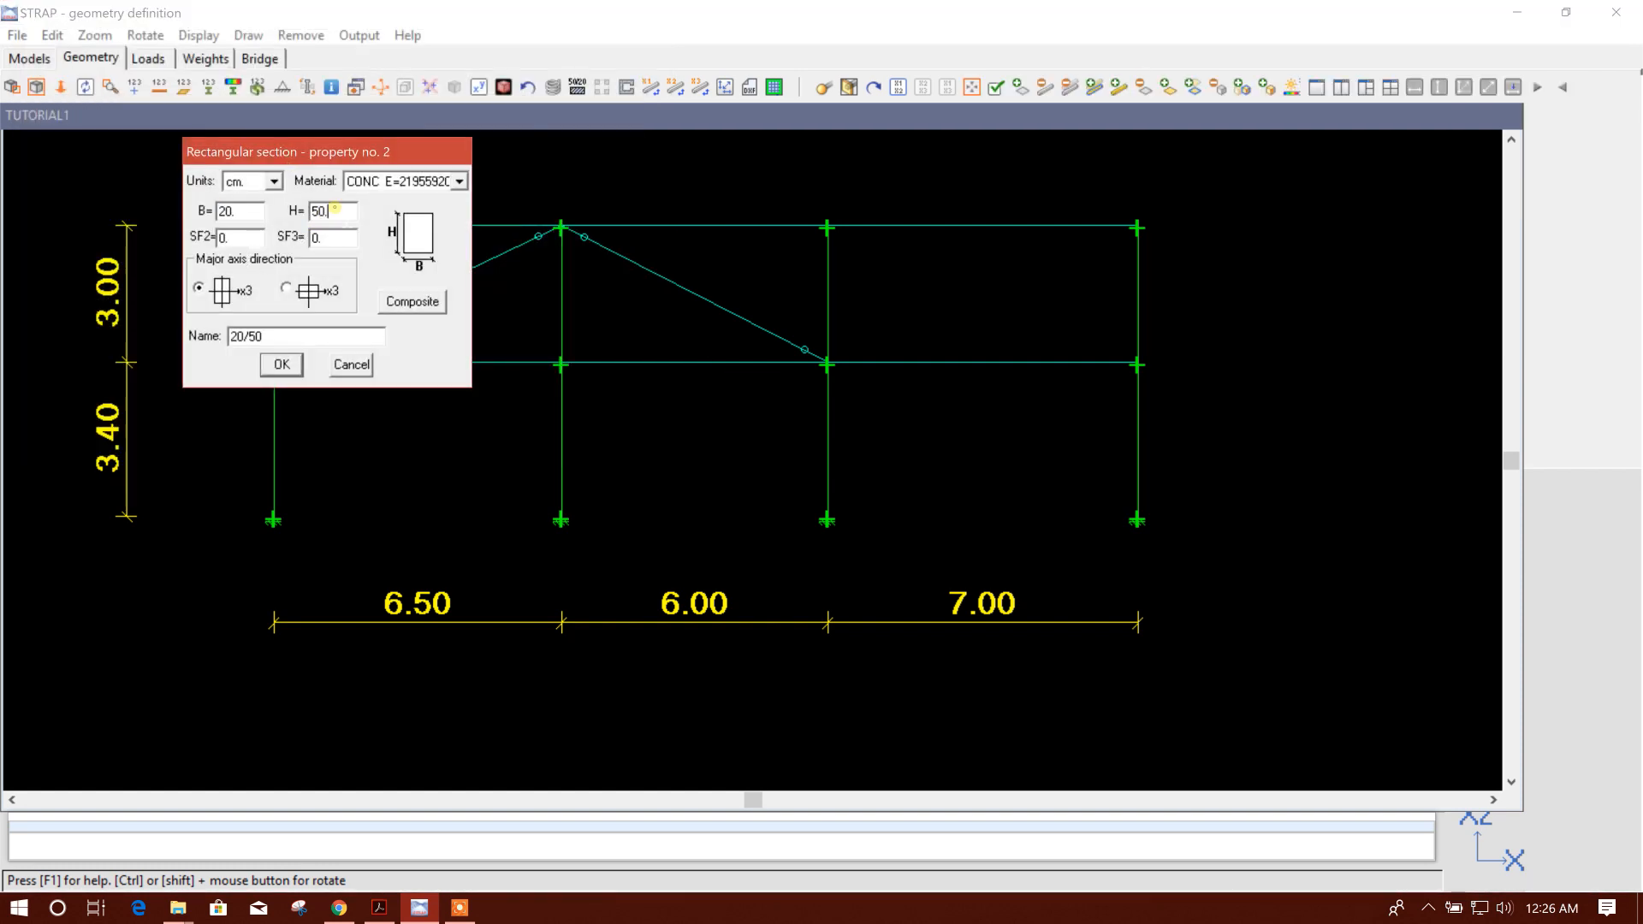
text(6)
key(Tab)
text(0.85)
key(Tab)
text(0.85)
click(282, 363)
- Define beam property group 3 as a 20 x 70 cm rectangular CONC section with SF2 and SF3 at 0.85
double_click(119, 143)
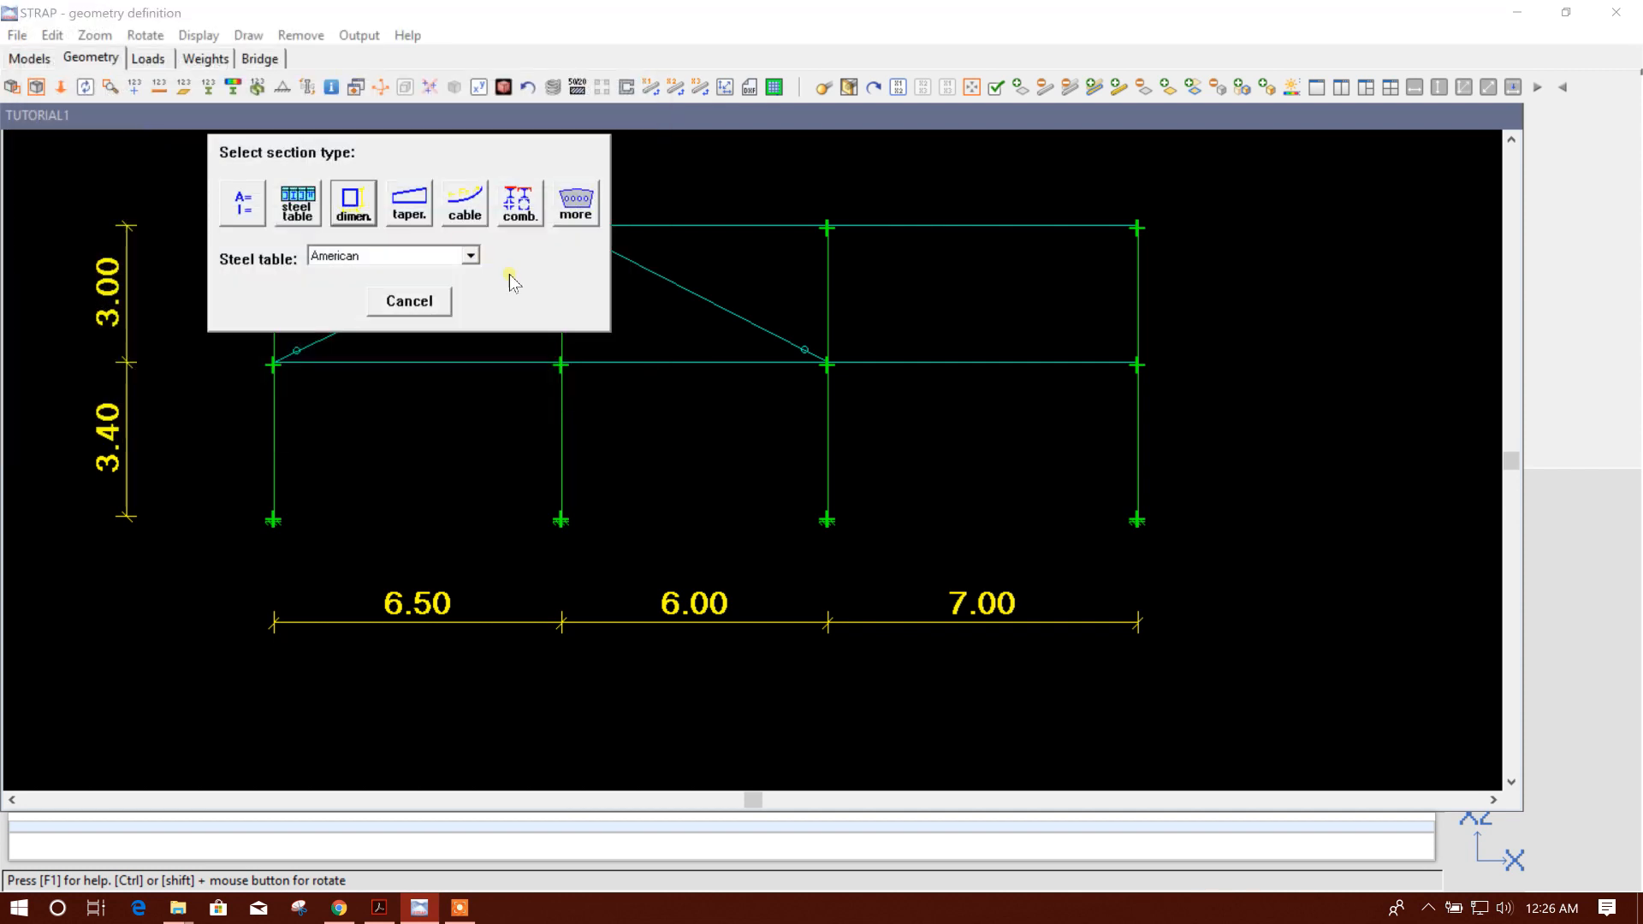
click(353, 203)
click(282, 163)
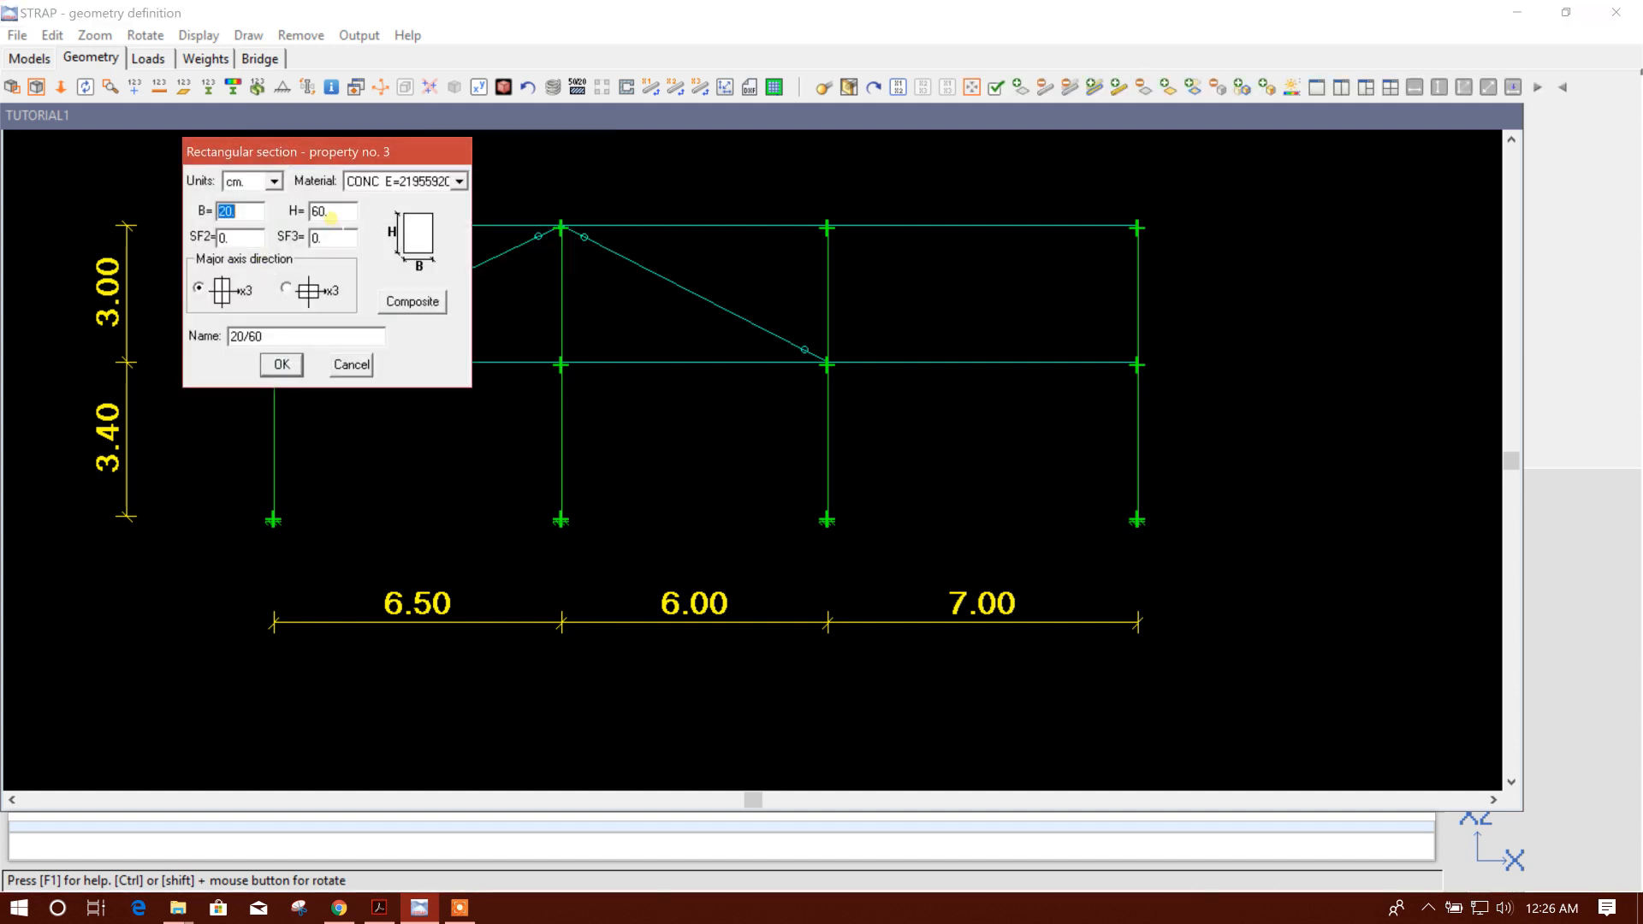
drag(329, 157, 425, 157)
double_click(416, 212)
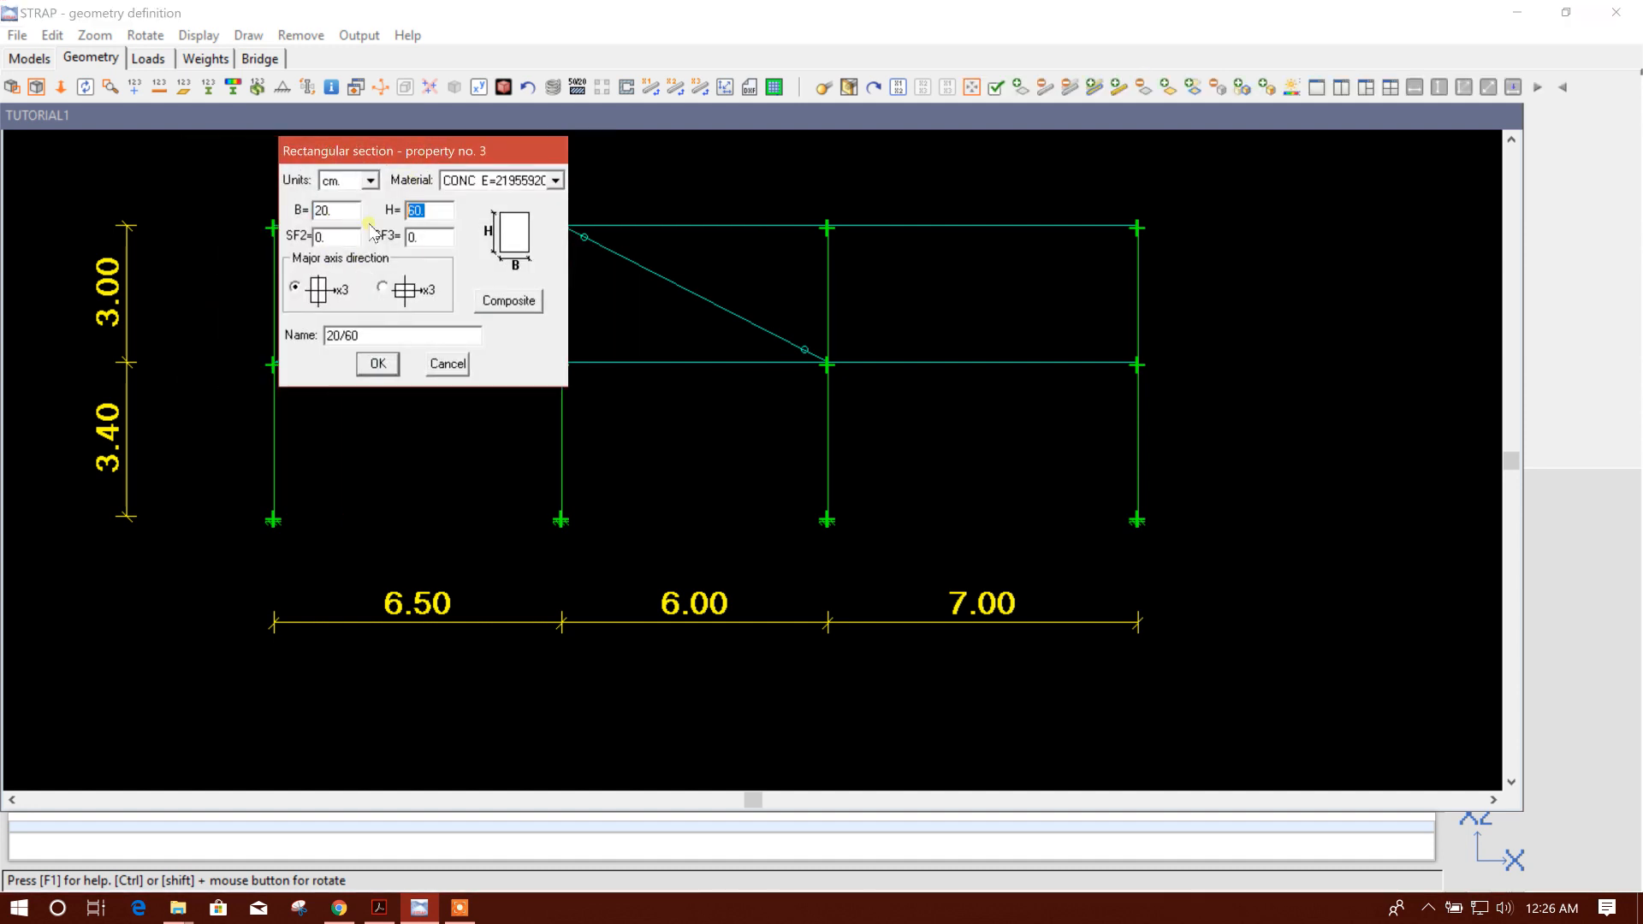
text(70)
text(0.85)
click(431, 234)
click(377, 363)
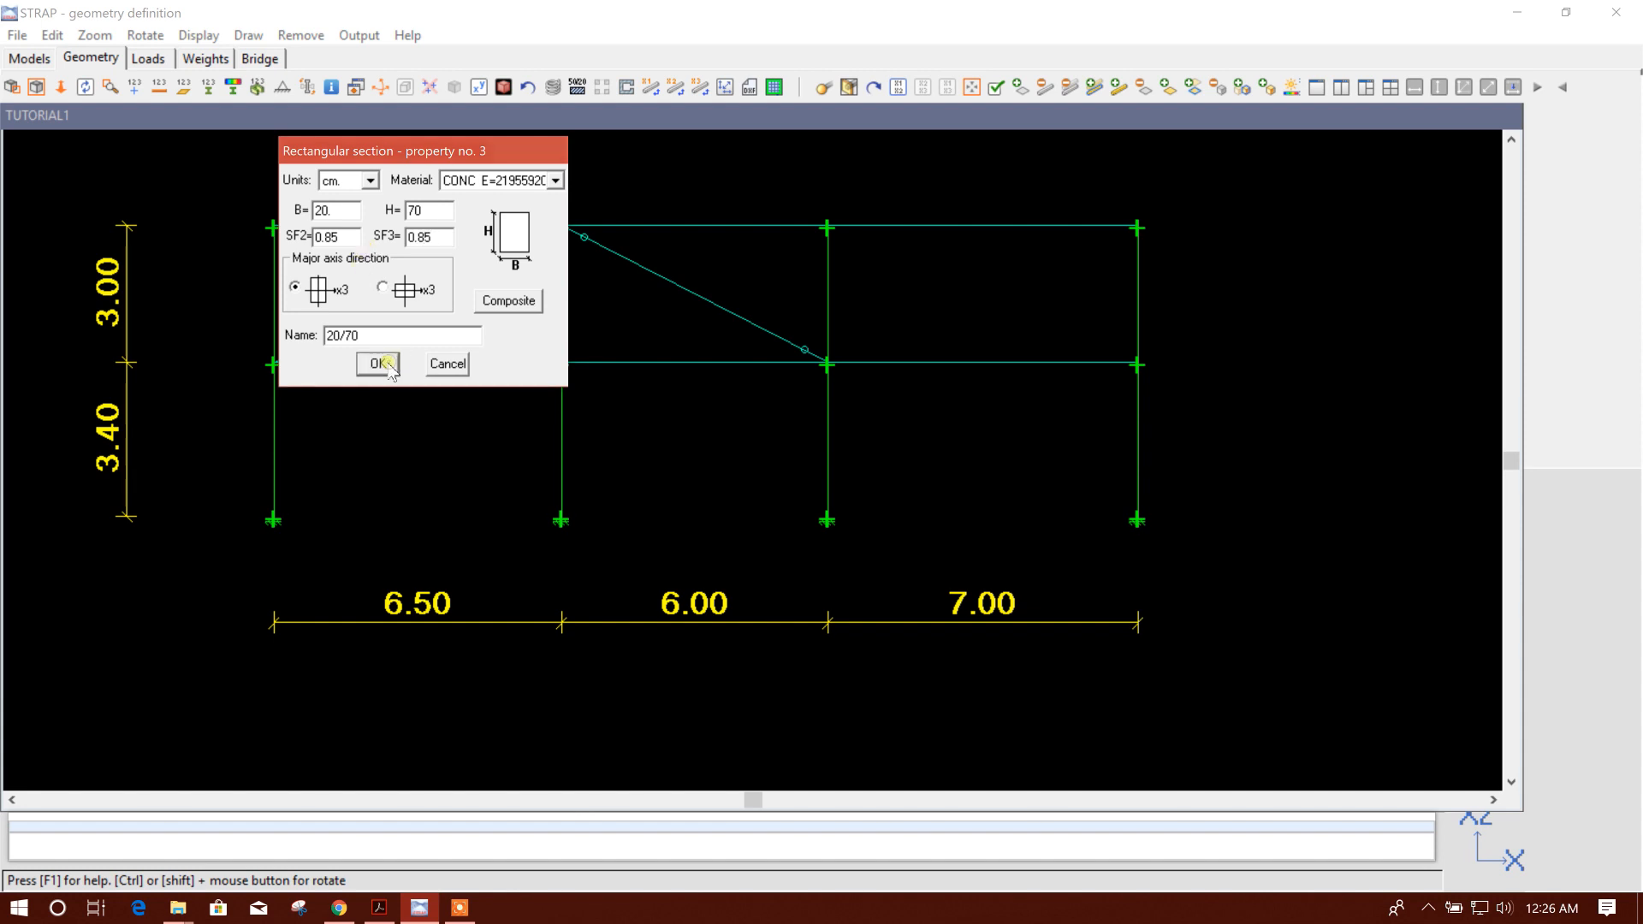
- Assign property group 1 (20/40) to the three roof-level beams and the two upper-storey diagonals
click(121, 107)
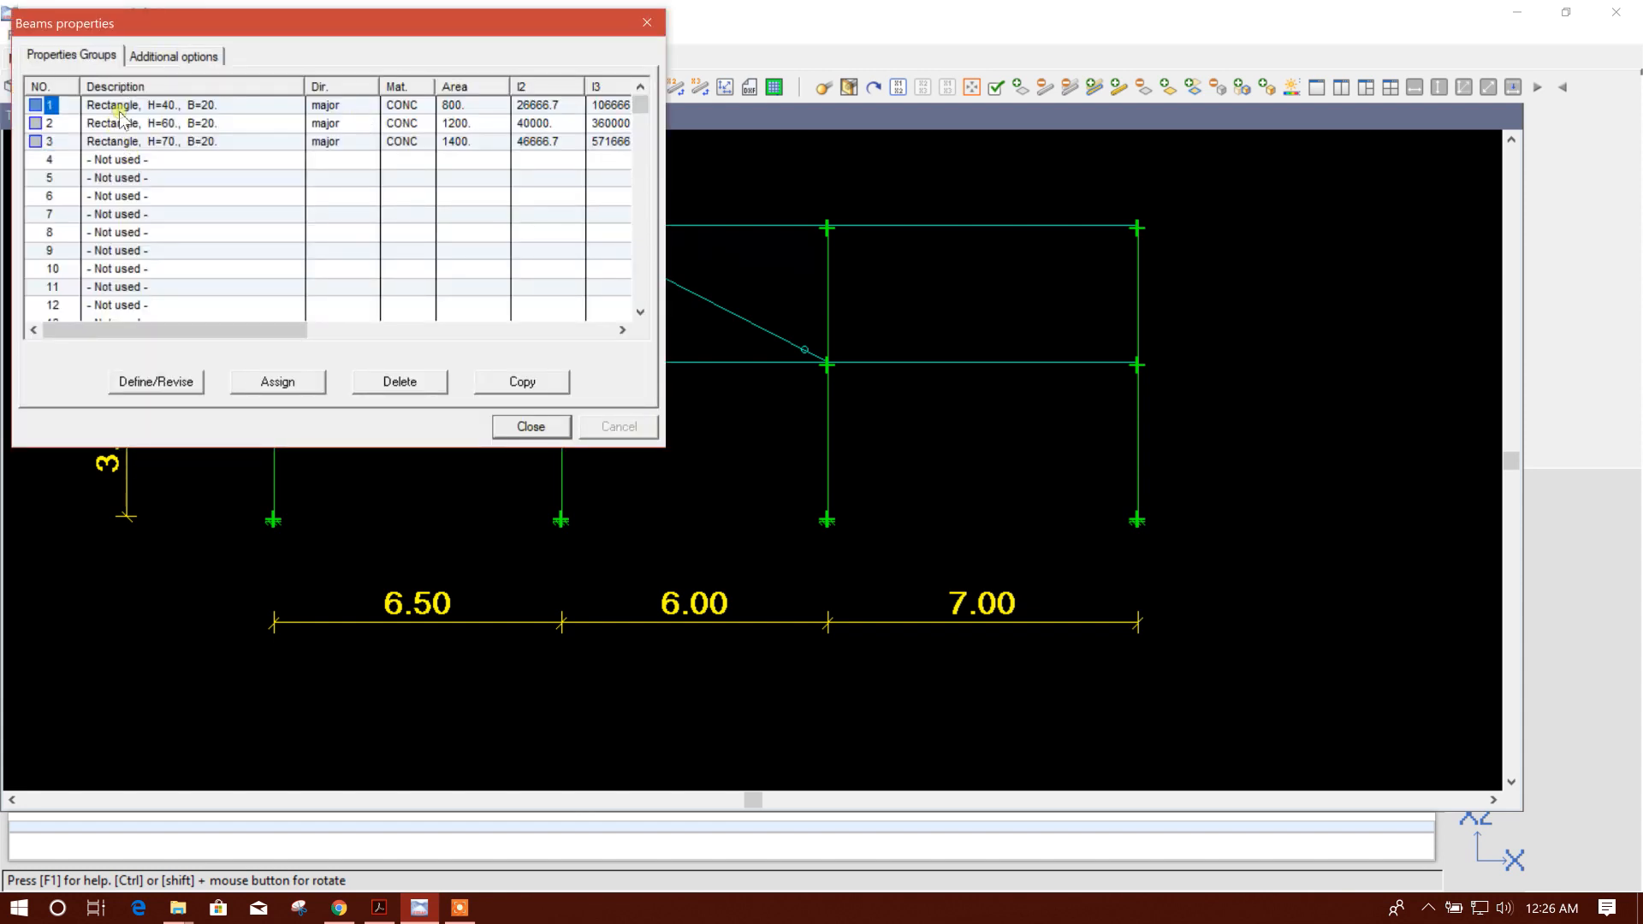
drag(291, 23, 378, 82)
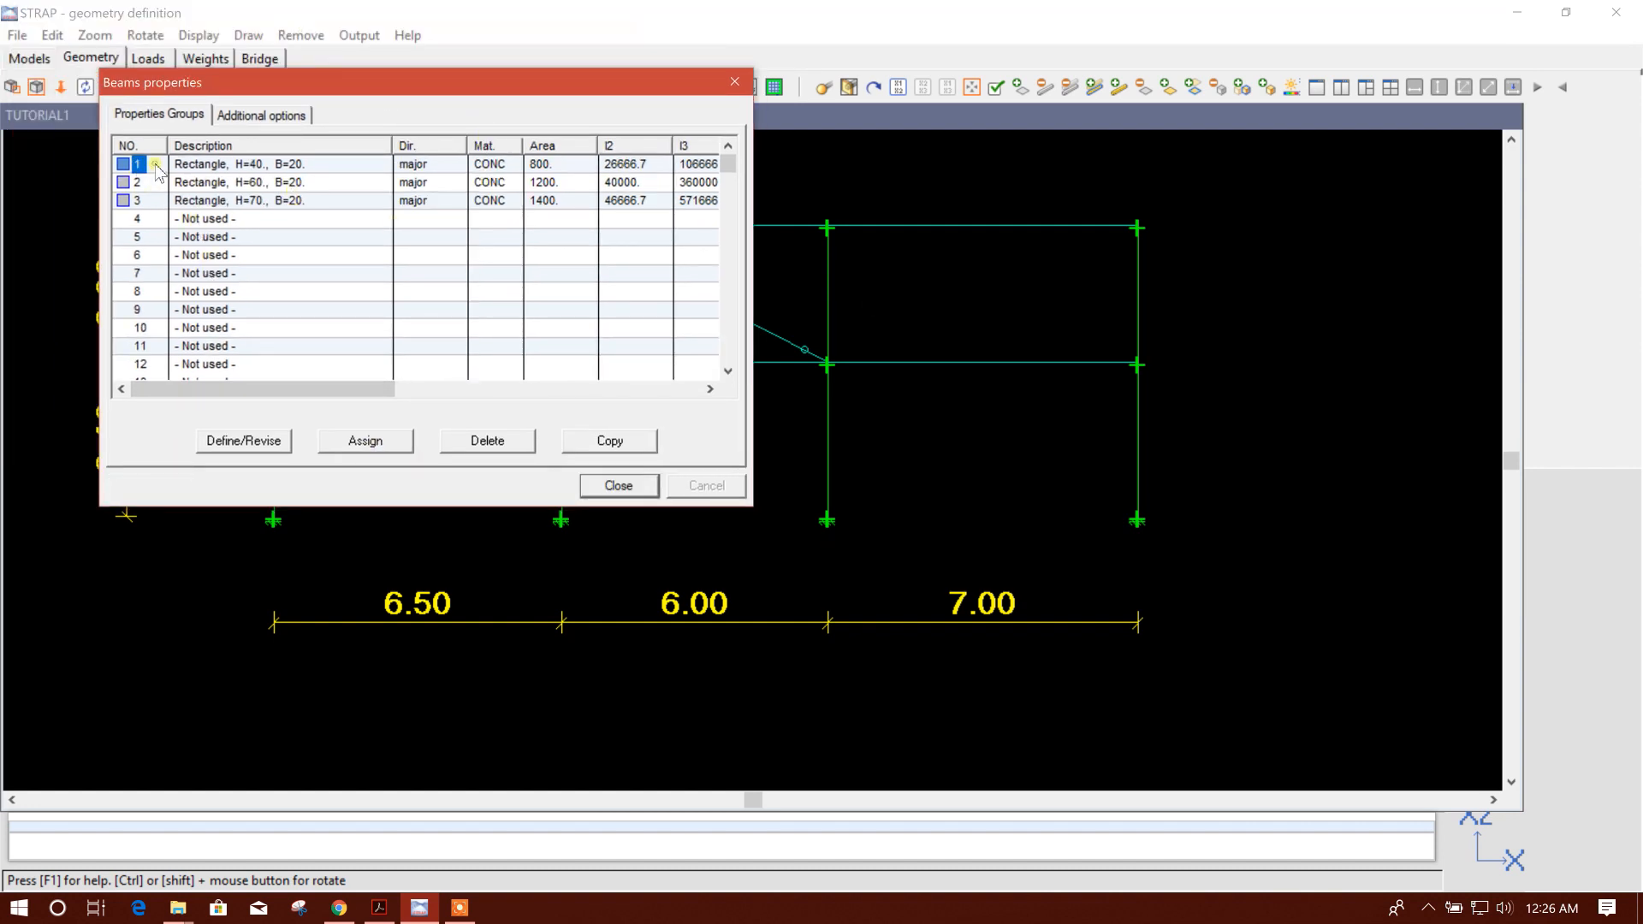
click(365, 439)
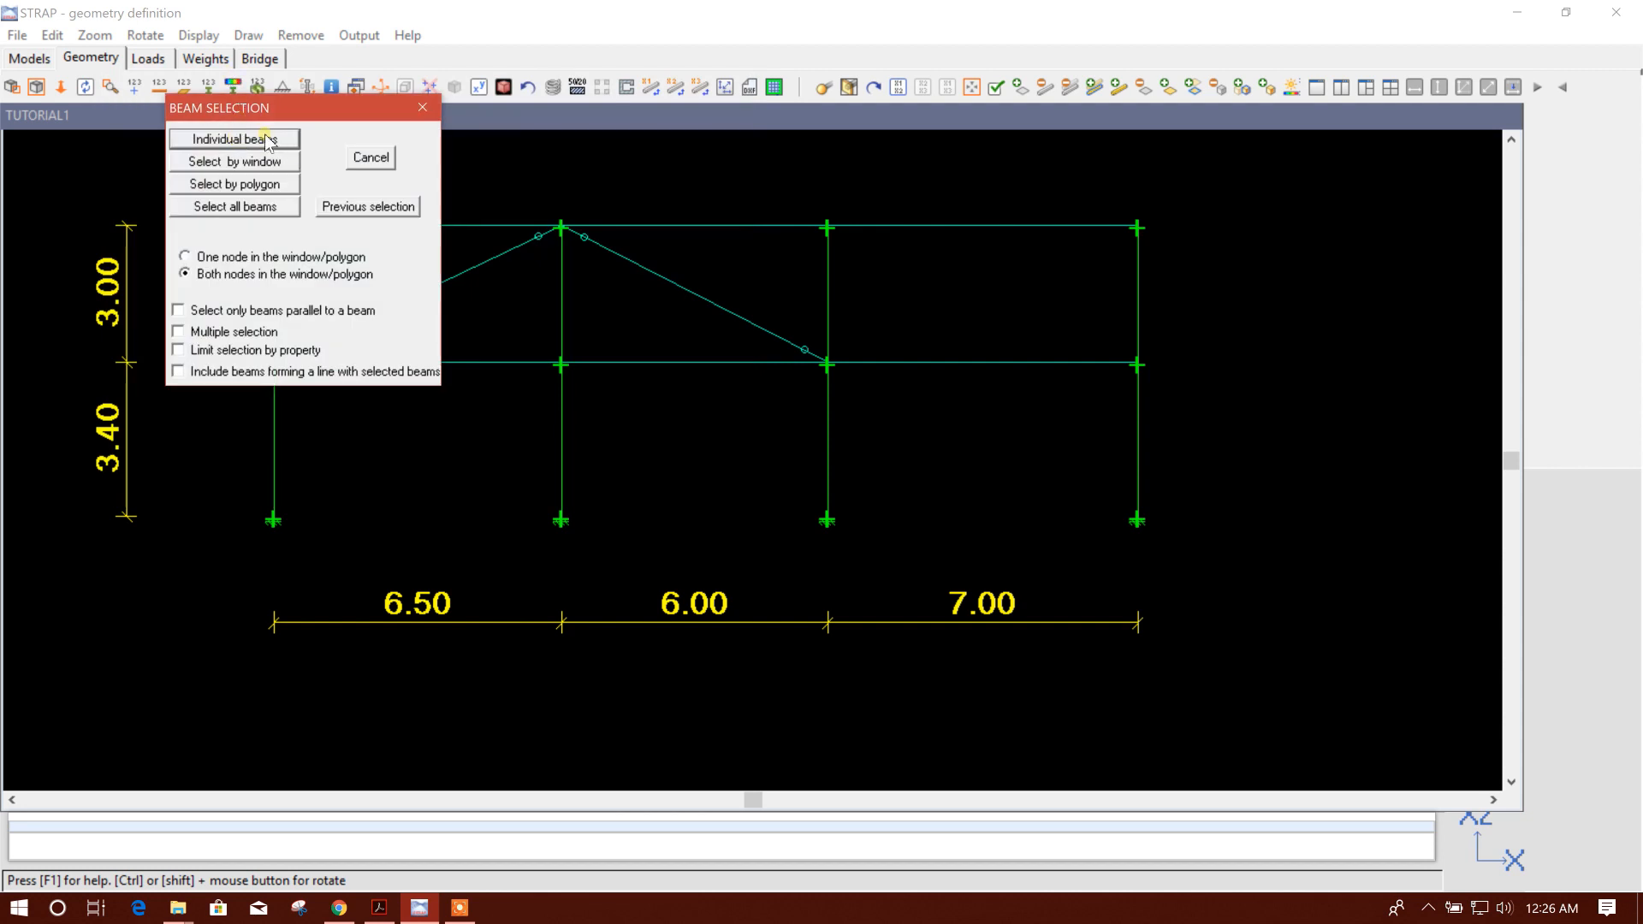
click(268, 140)
click(415, 230)
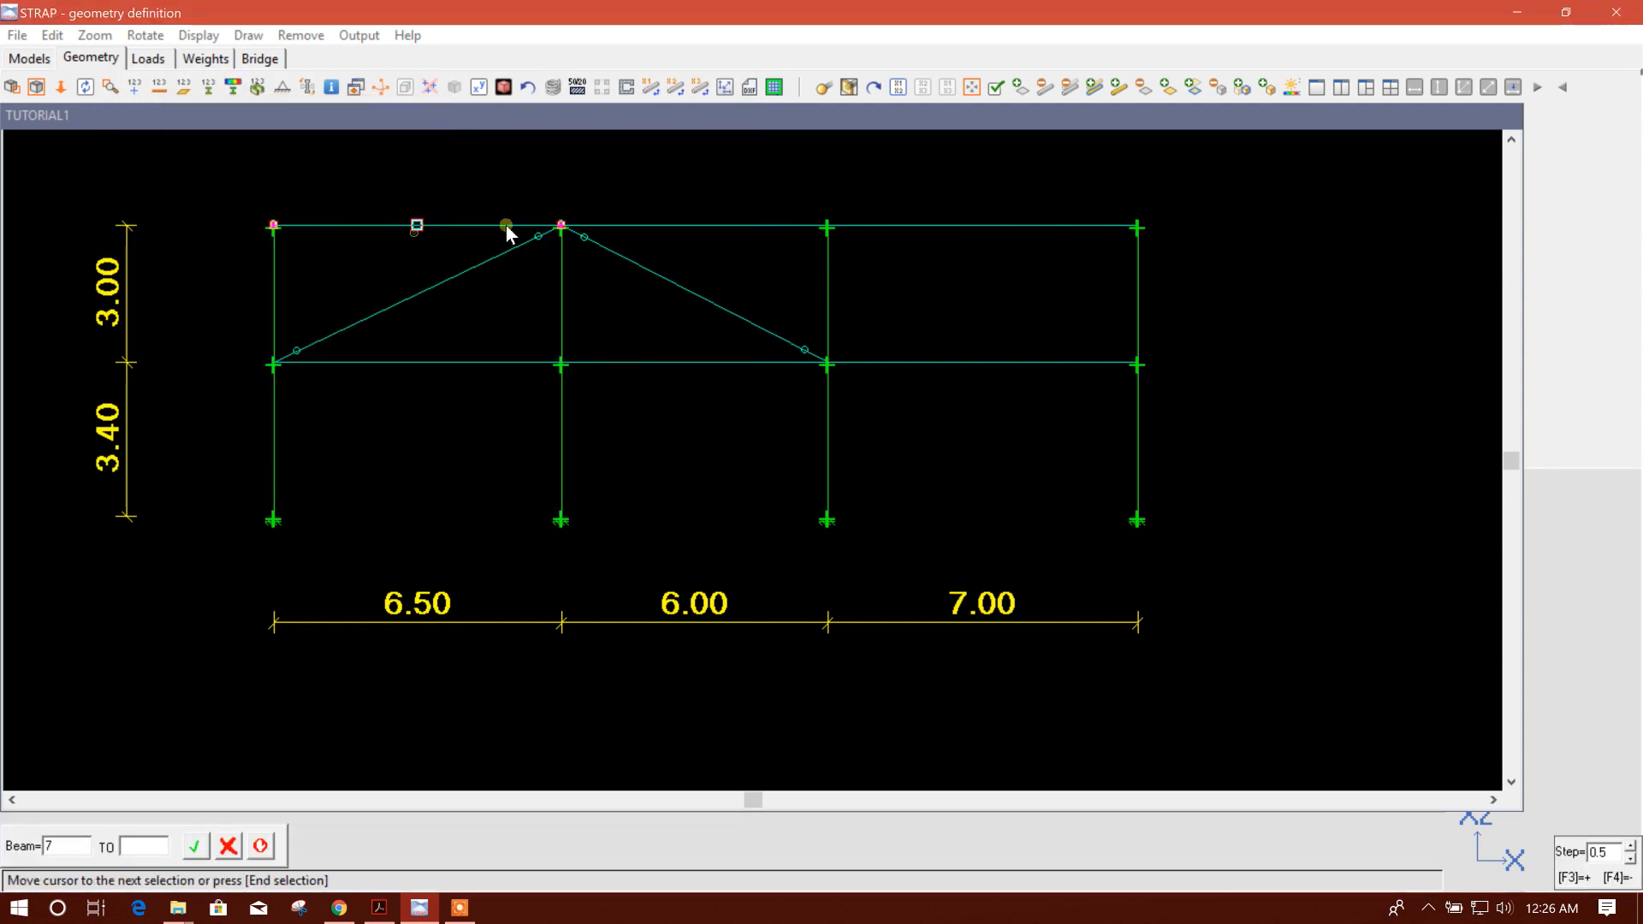
click(964, 229)
click(695, 295)
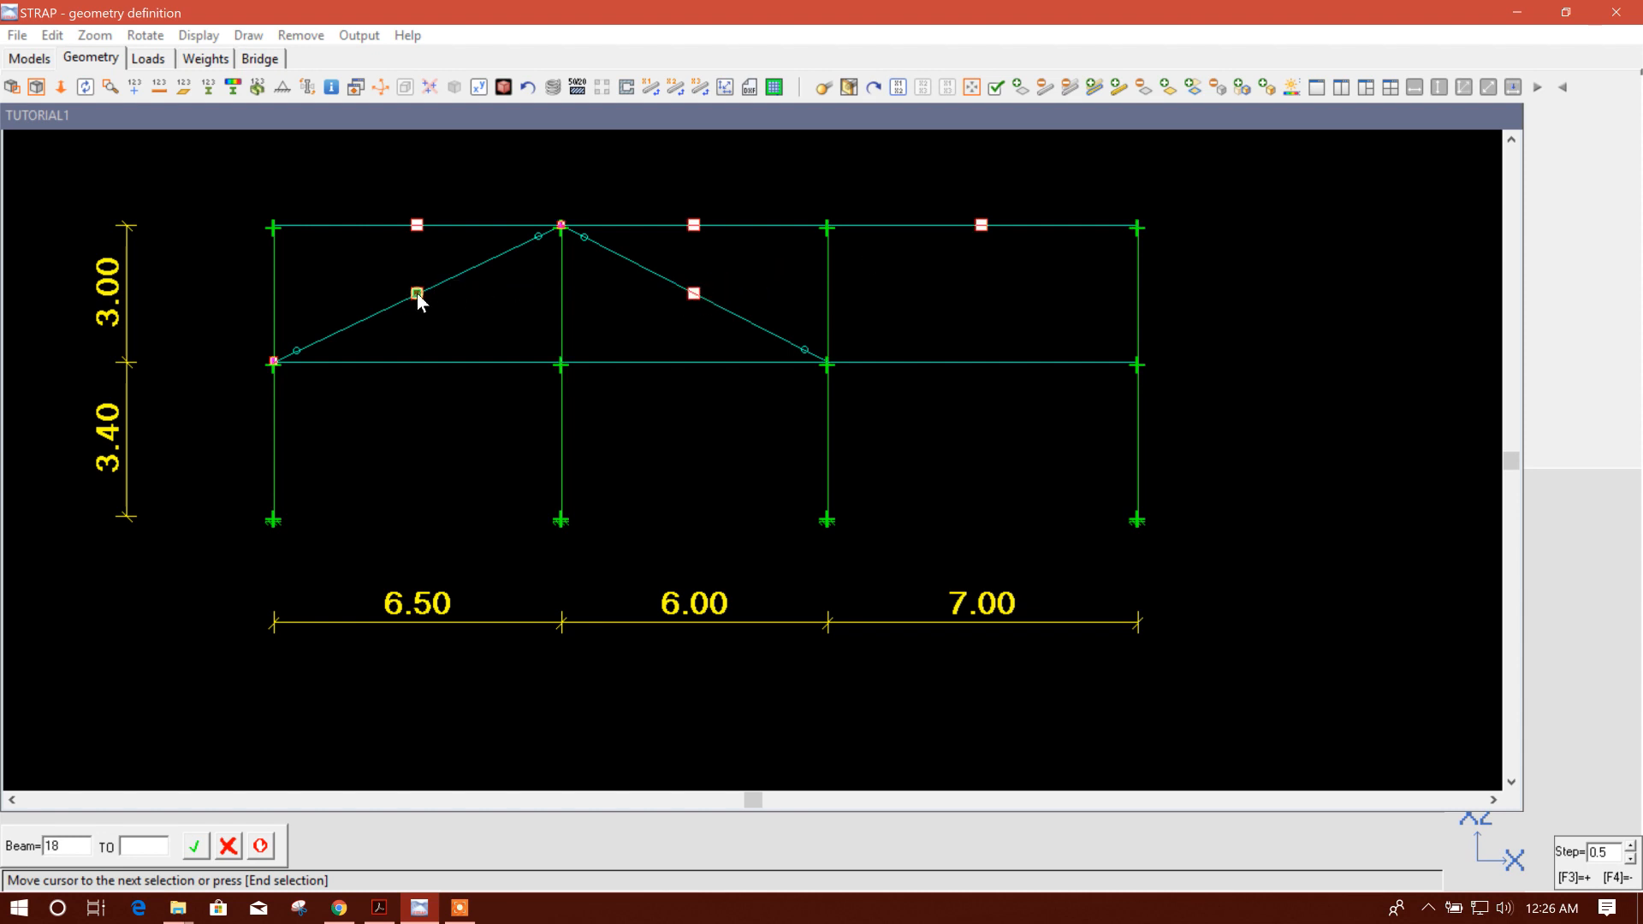
click(418, 295)
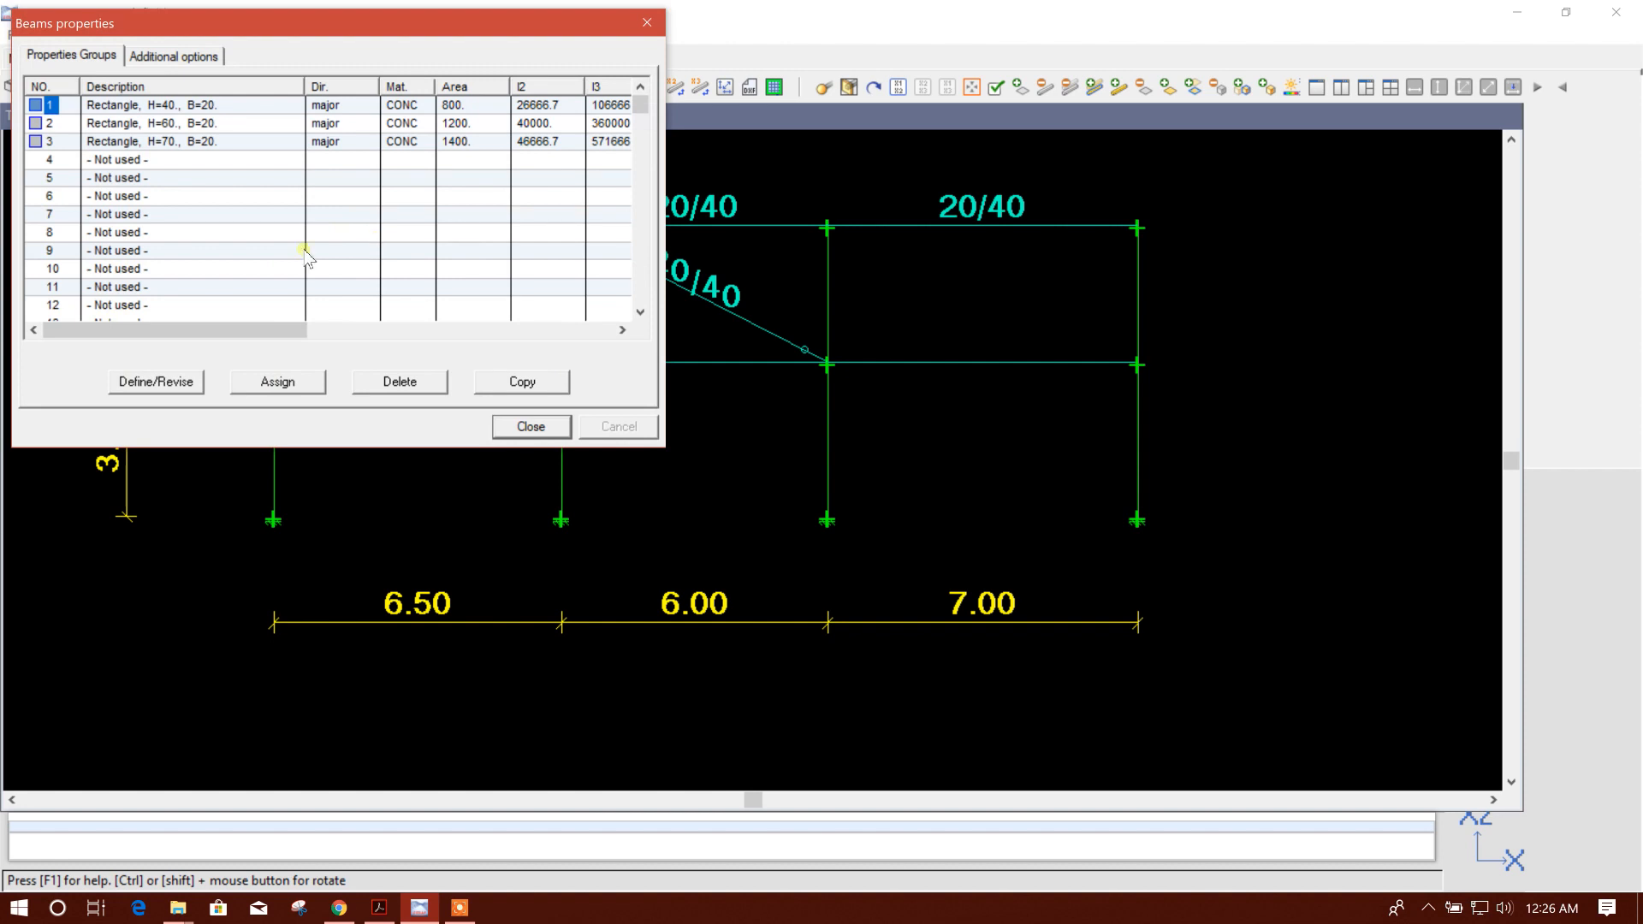
- Assign property group 2 (20/60) to the outermost columns on both sides of the frame, in both storeys
mouse_move(285, 29)
mouse_down()
mouse_move(711, 327)
mouse_move(745, 314)
mouse_up()
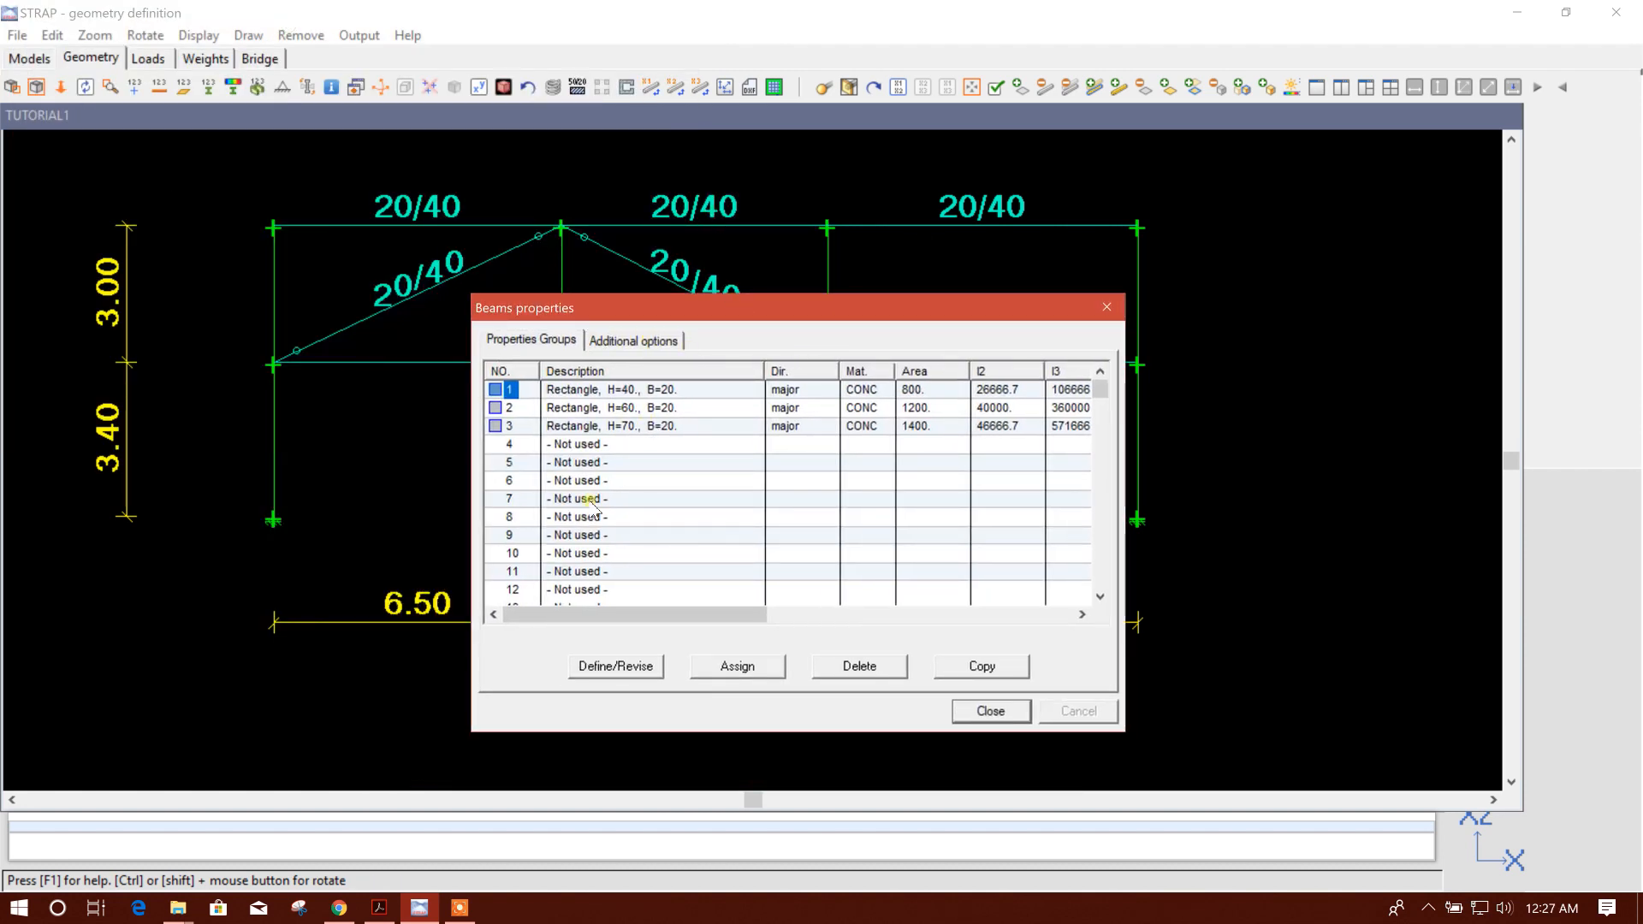
click(512, 408)
click(736, 667)
click(234, 139)
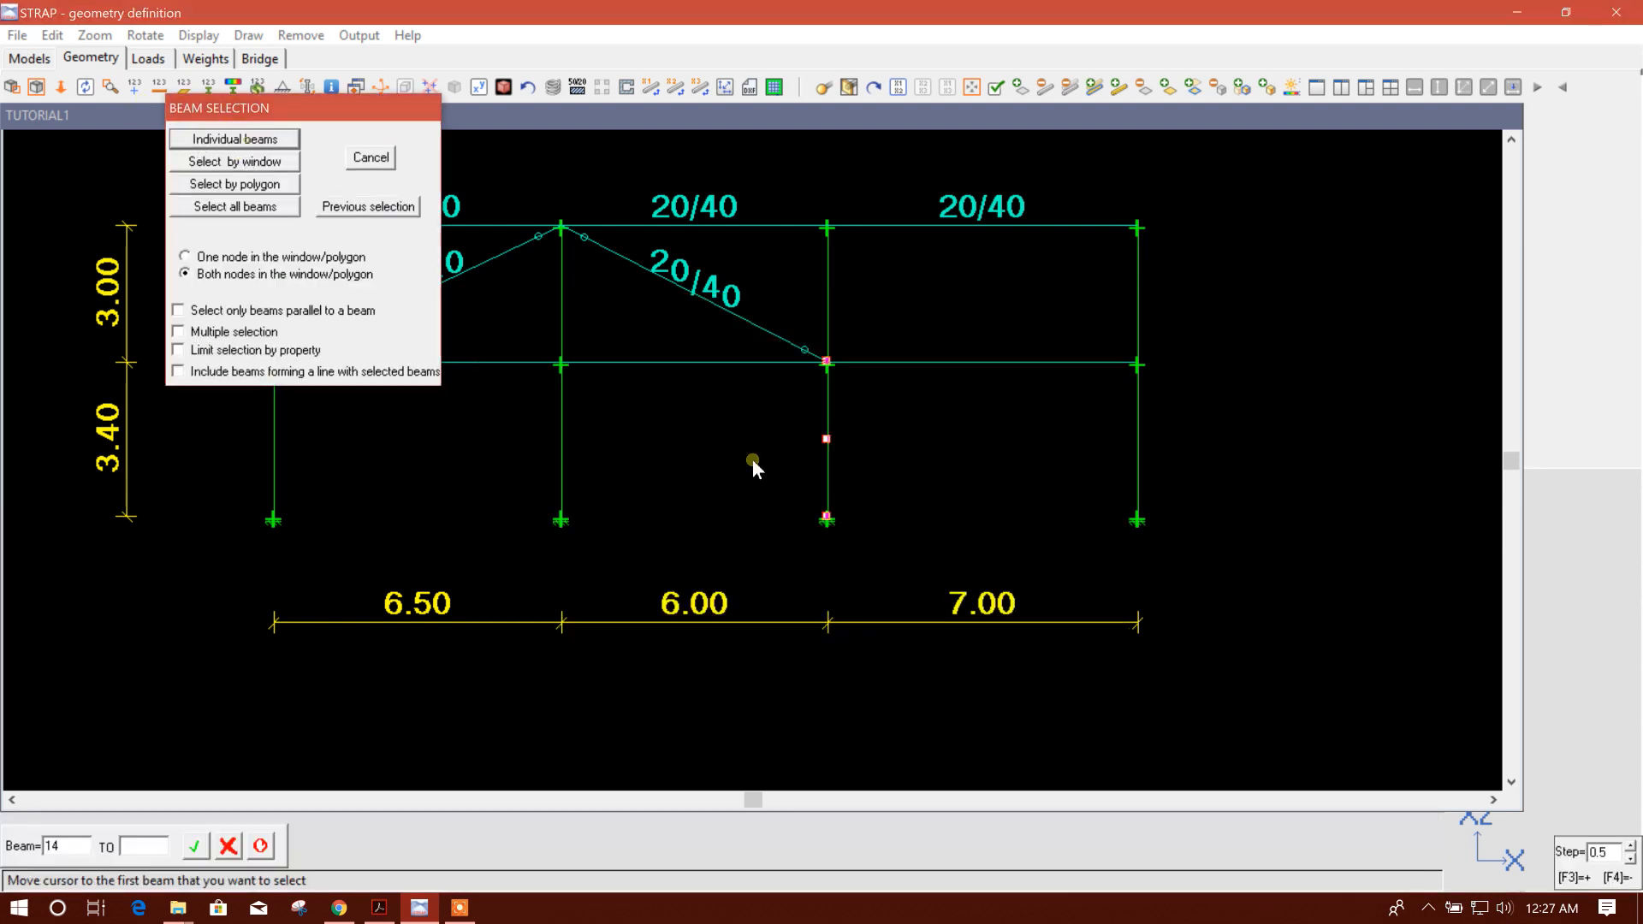
click(299, 438)
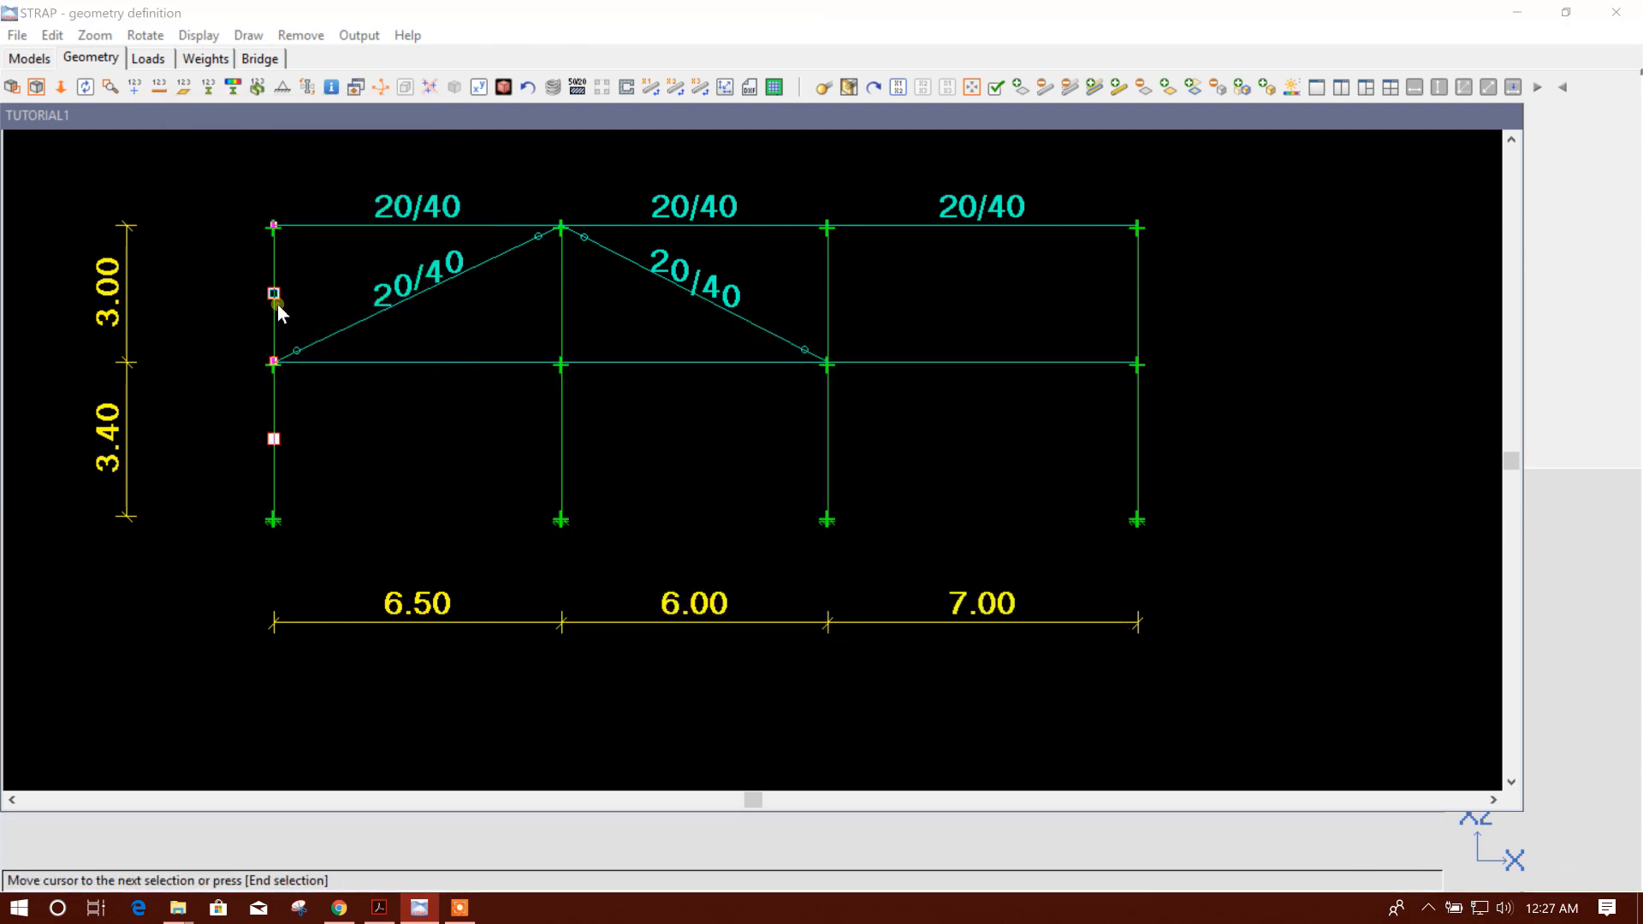
click(1143, 448)
click(1145, 295)
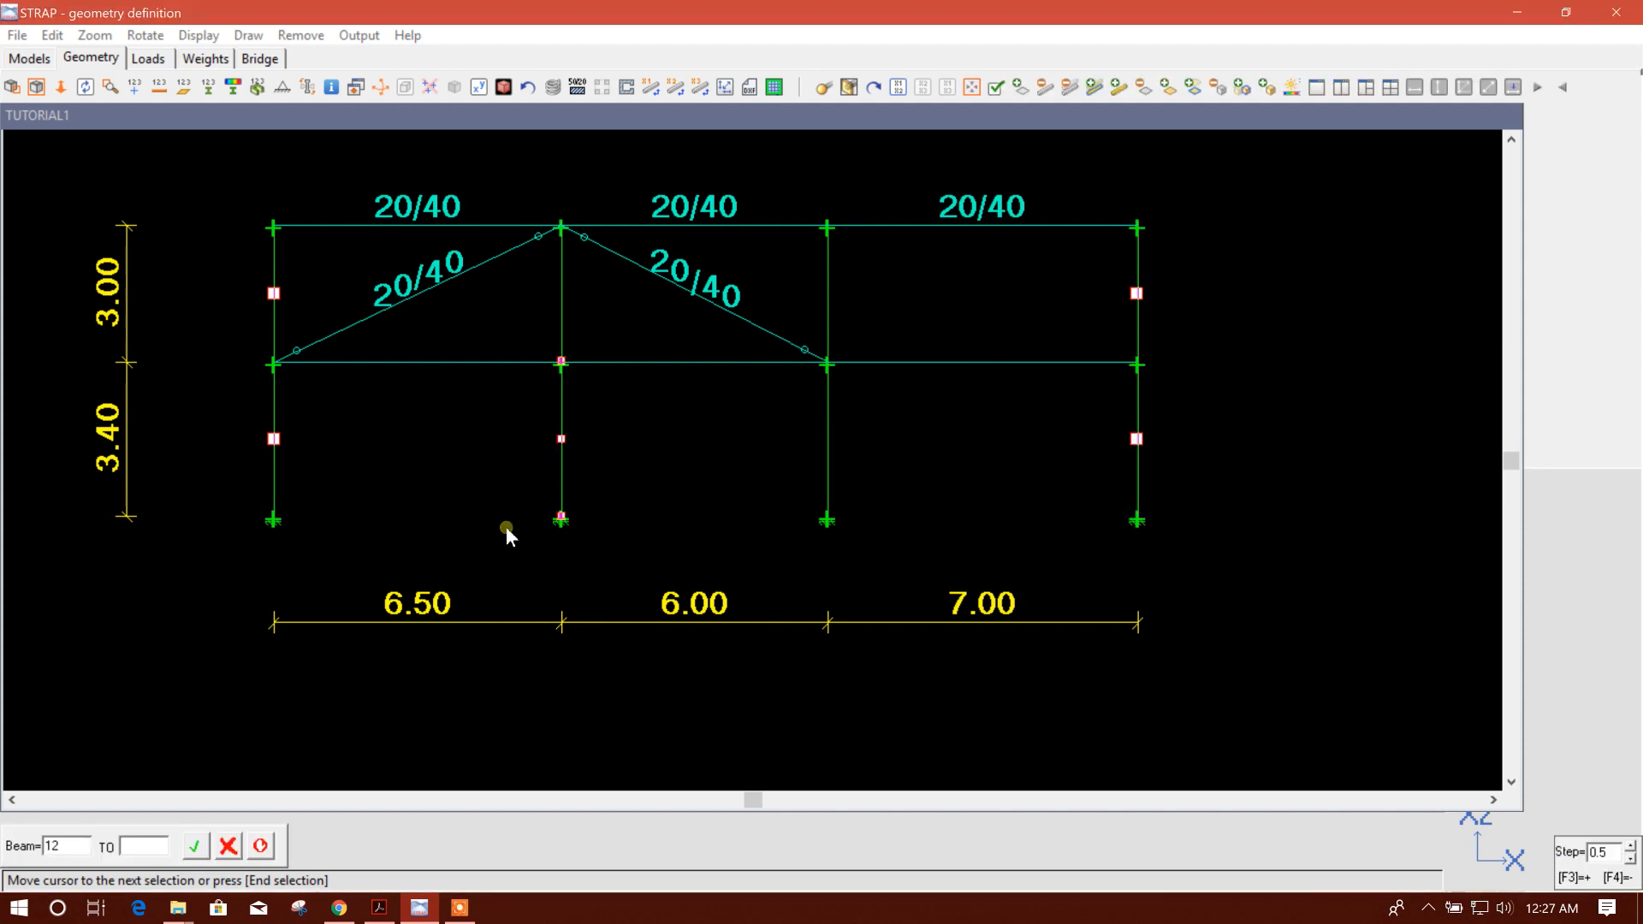
click(1137, 294)
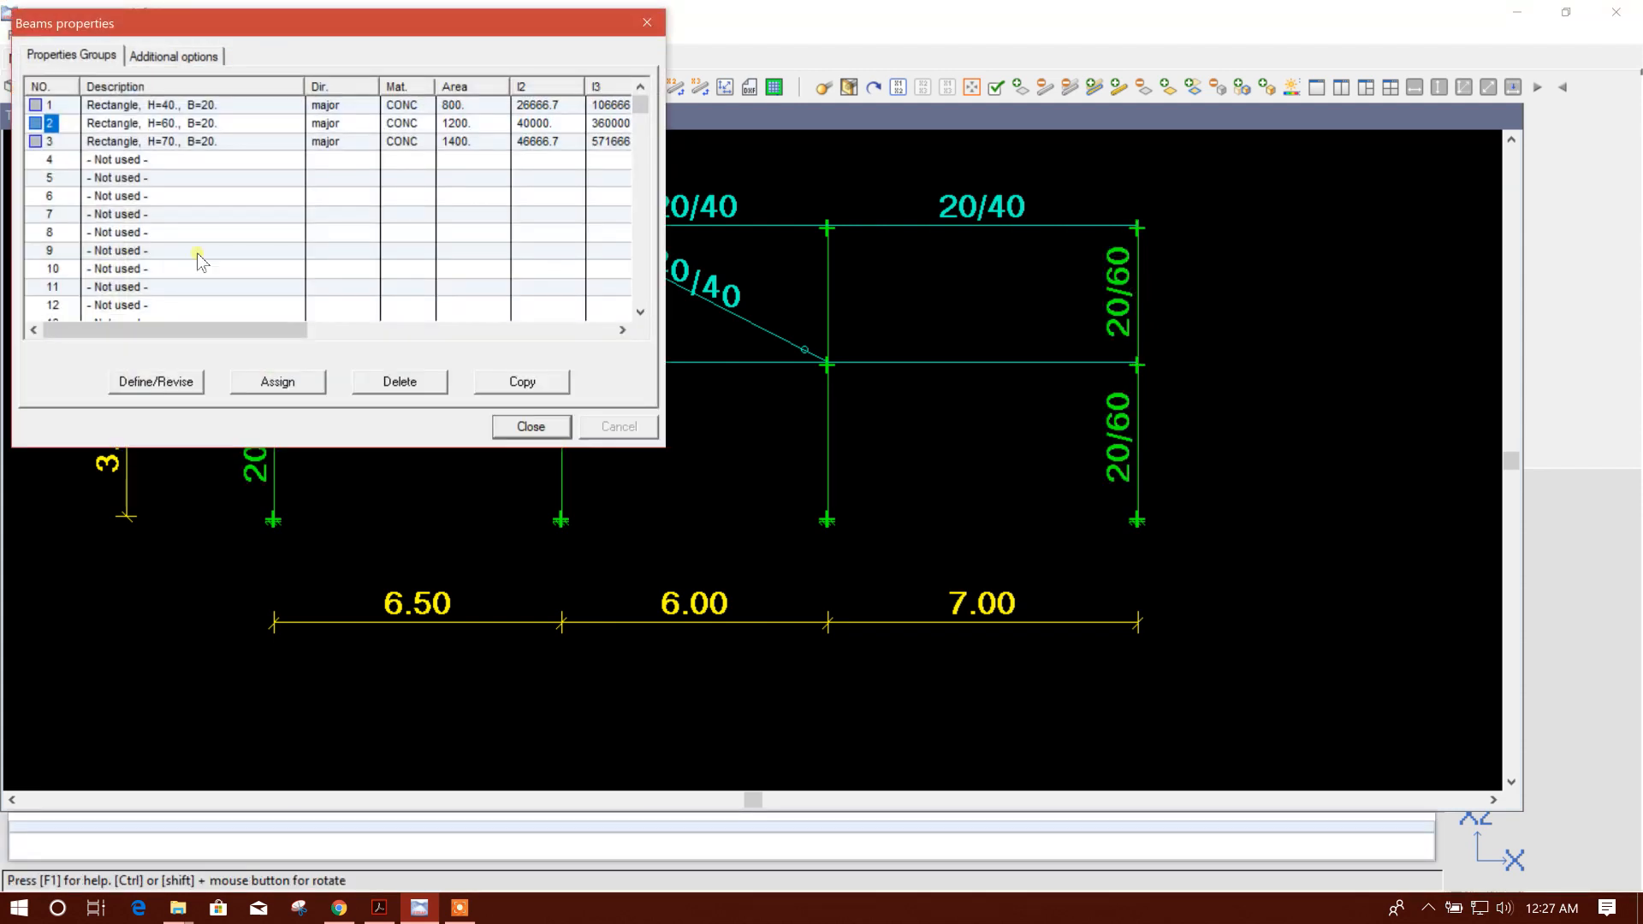
- Assign property group 2 (20/60) to the three horizontal beams at the intermediate floor level
mouse_move(408, 24)
mouse_down()
mouse_move(958, 287)
mouse_move(1204, 273)
mouse_move(1060, 215)
mouse_move(1111, 227)
mouse_up()
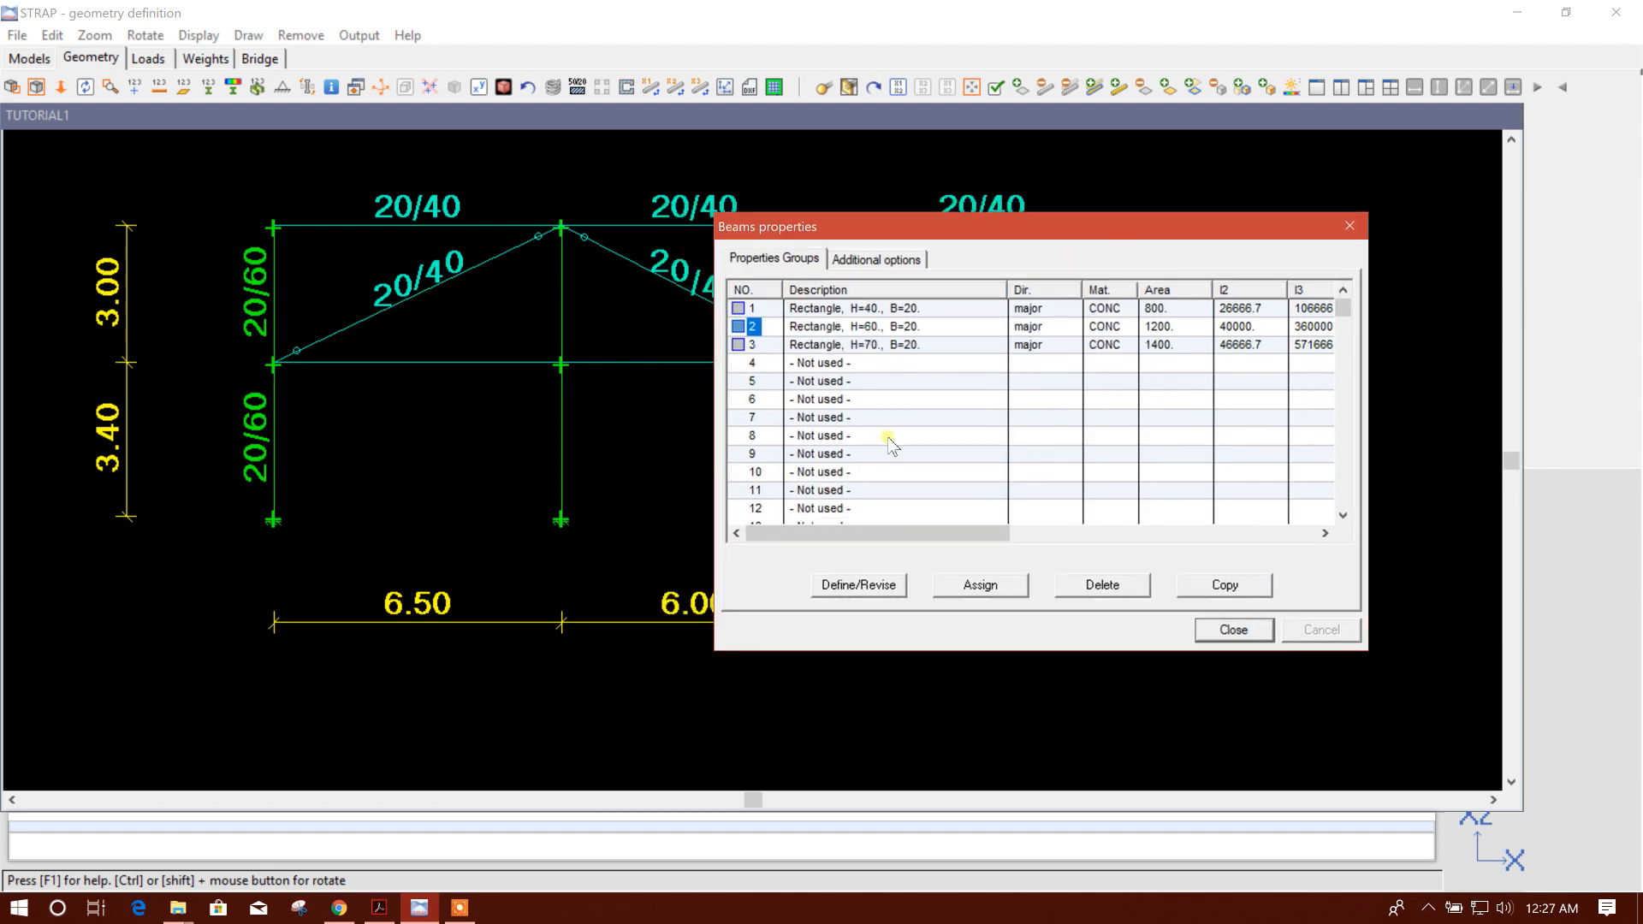
click(967, 588)
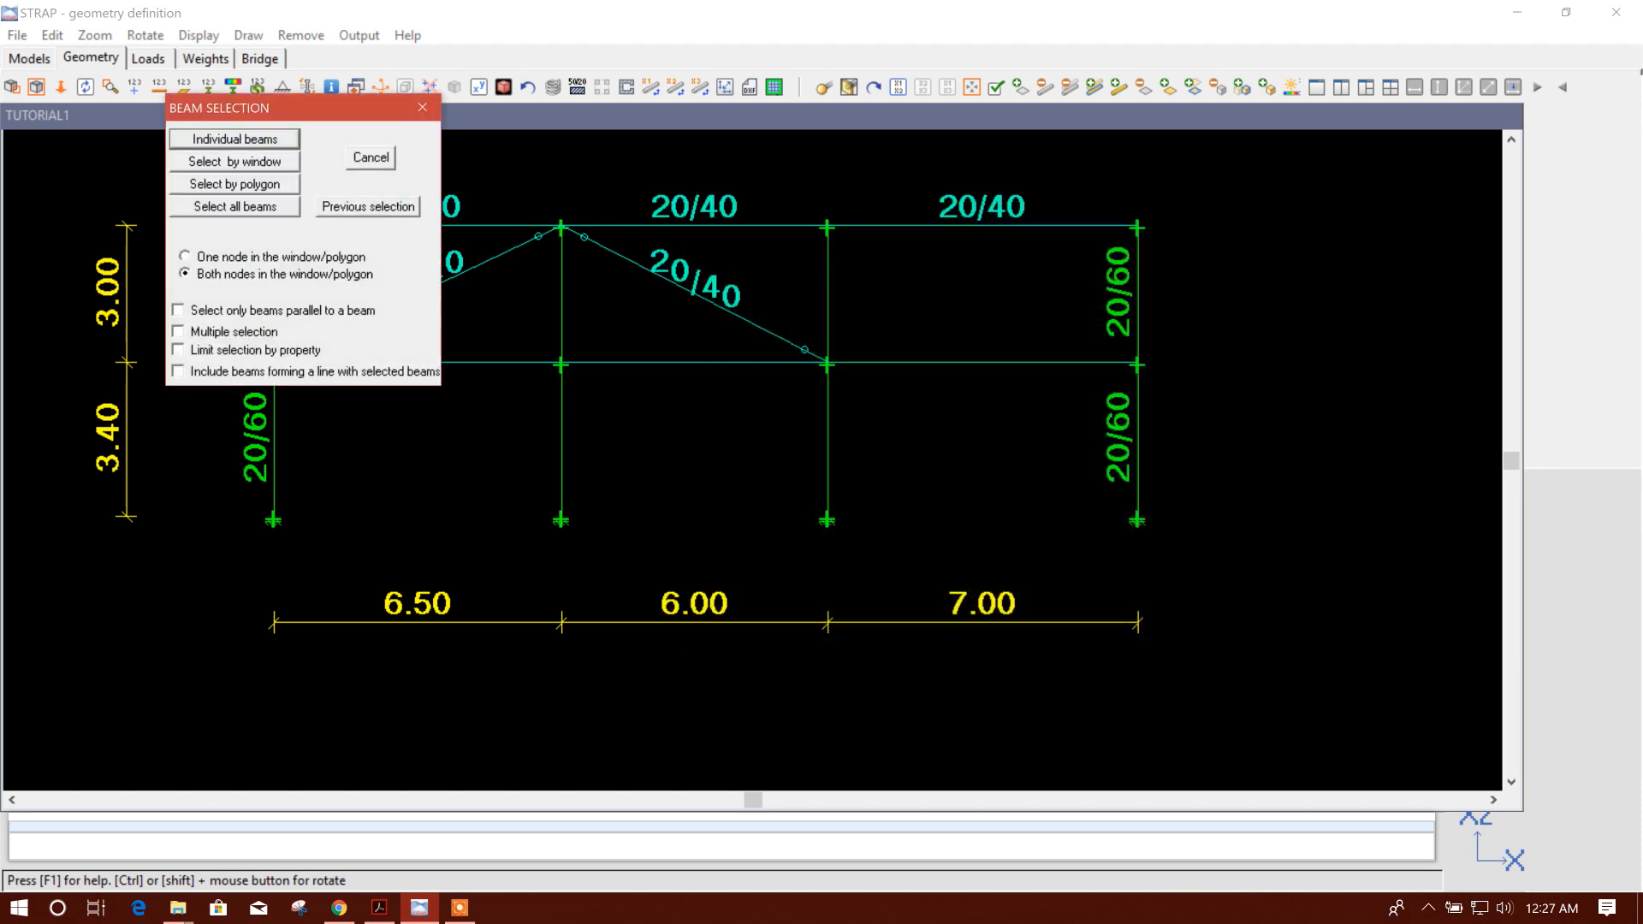
click(229, 138)
click(494, 366)
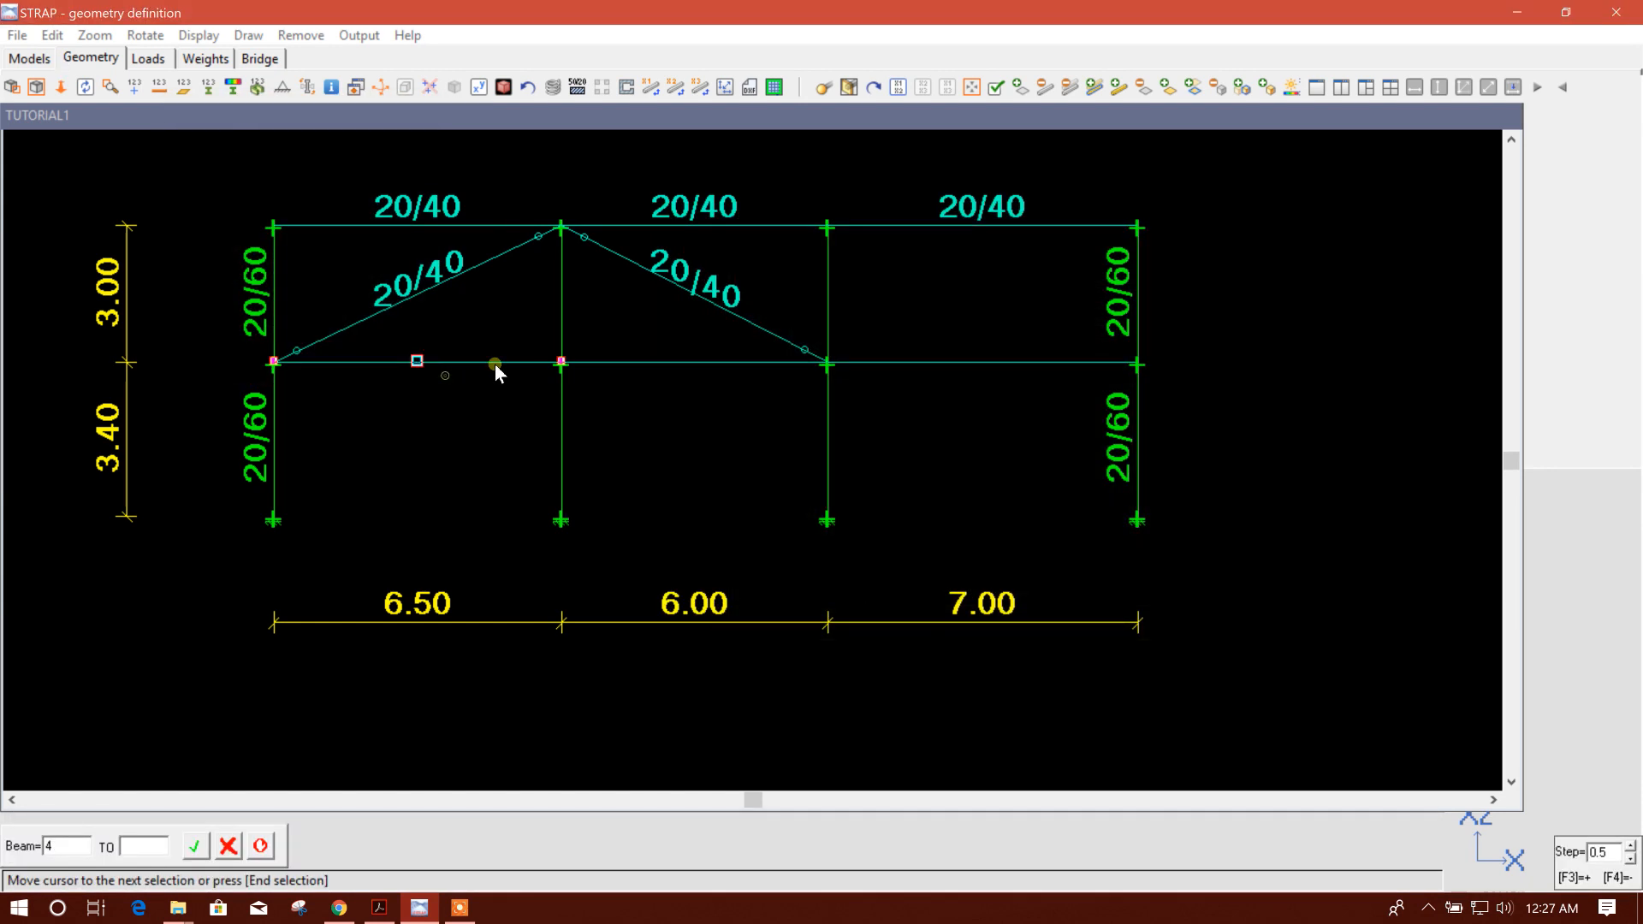
click(698, 373)
click(984, 367)
click(352, 221)
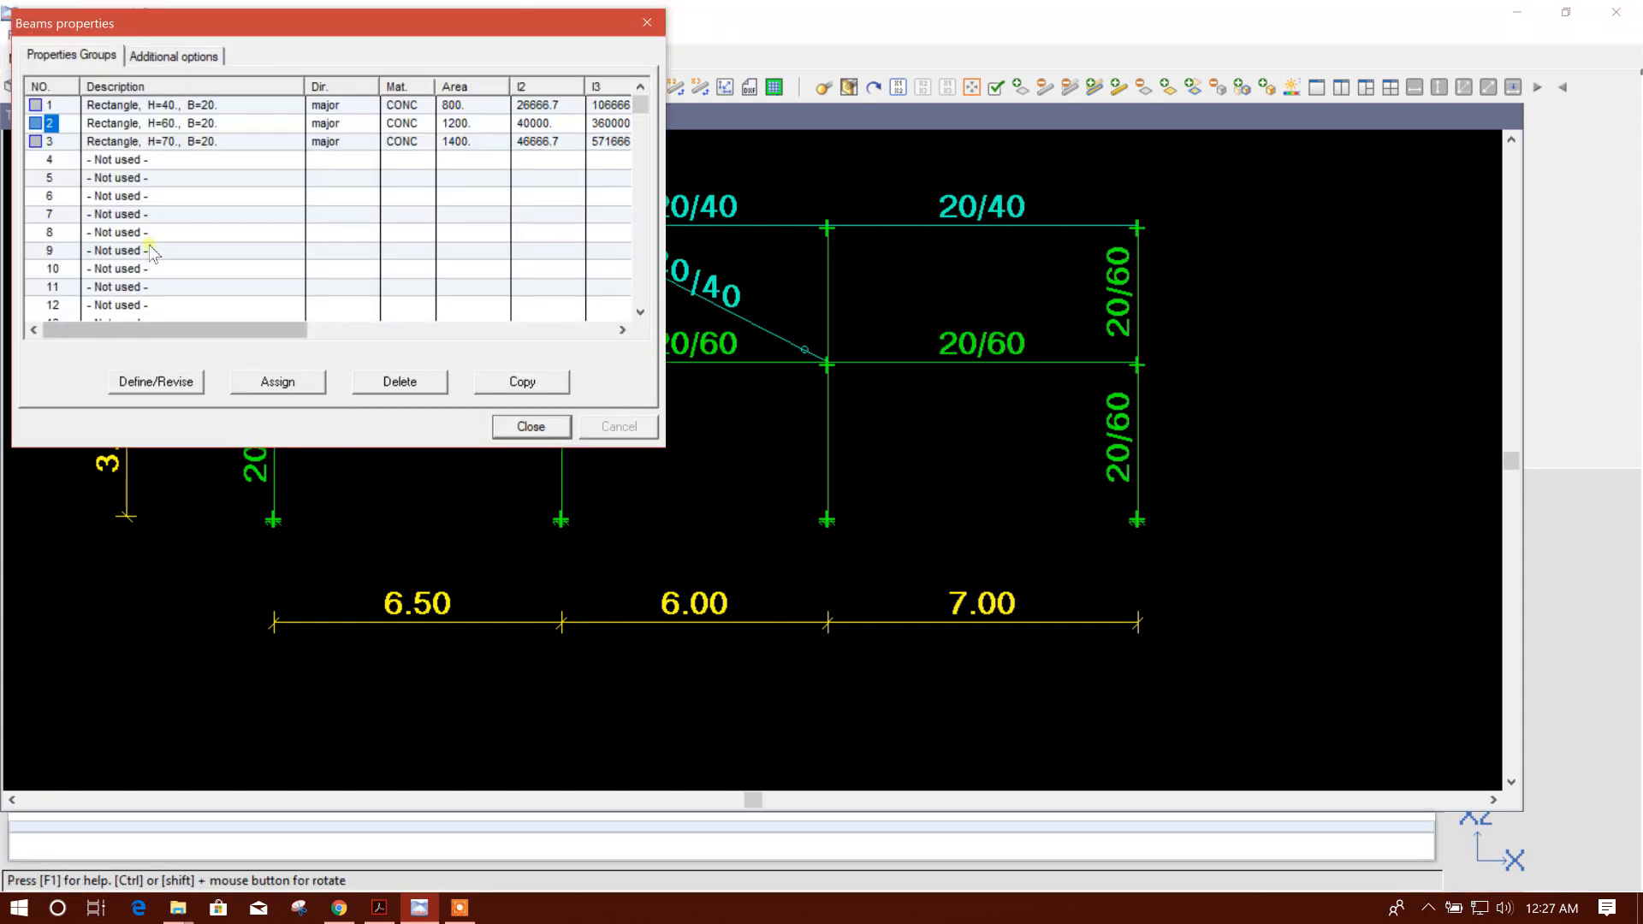
- Assign property group 3 (20/70) to the four interior columns in both storeys of the frame
click(55, 142)
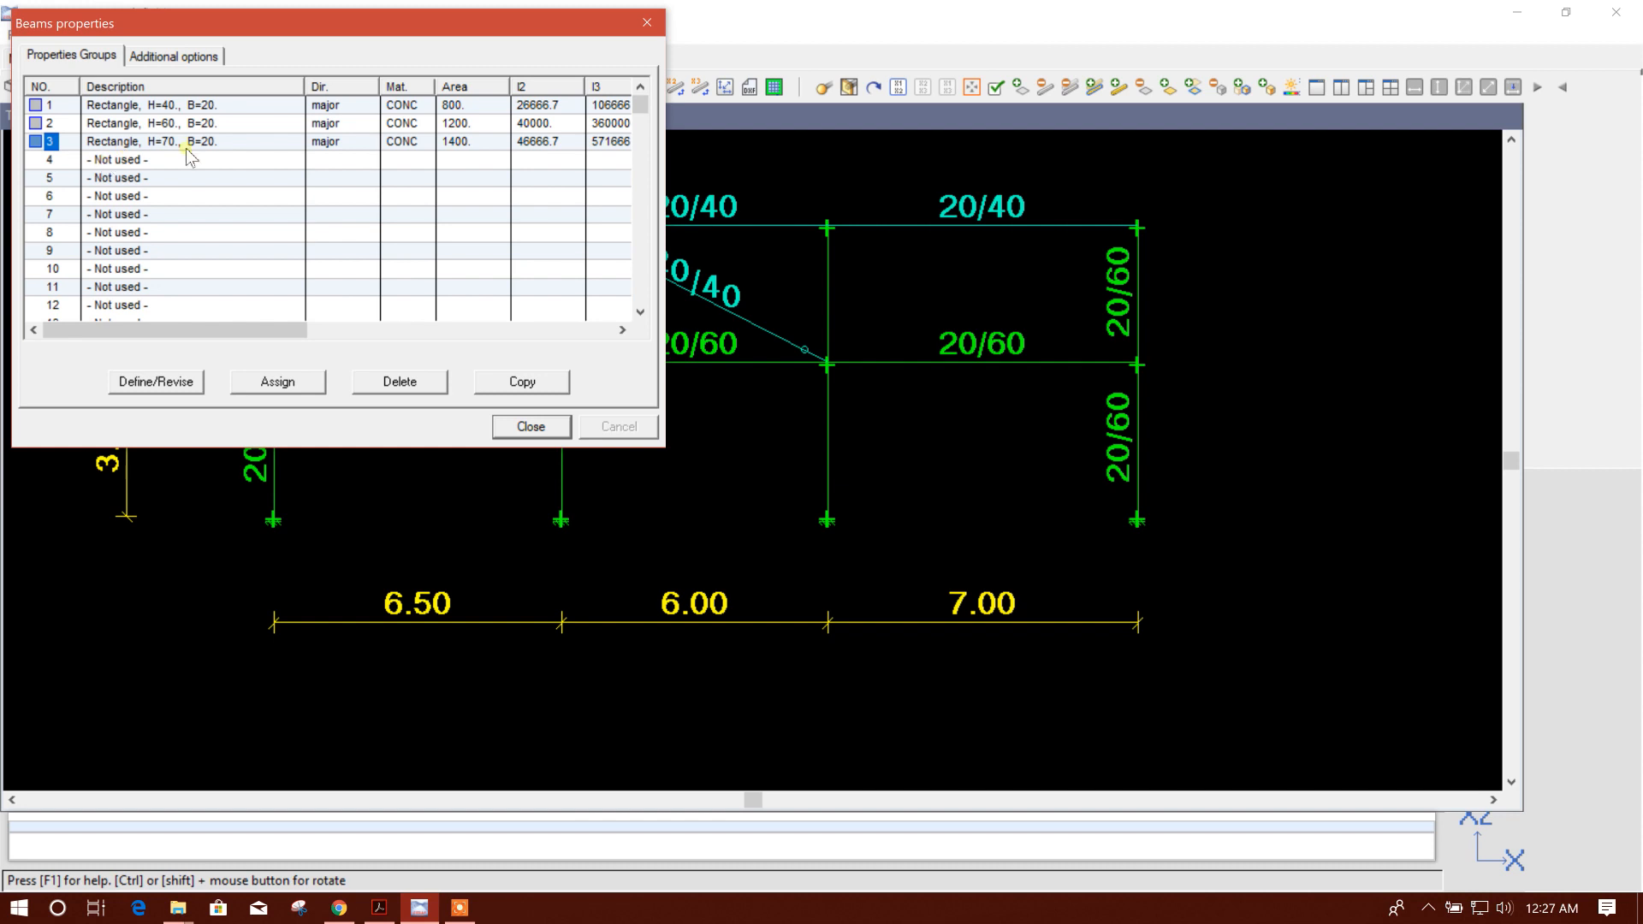
click(280, 384)
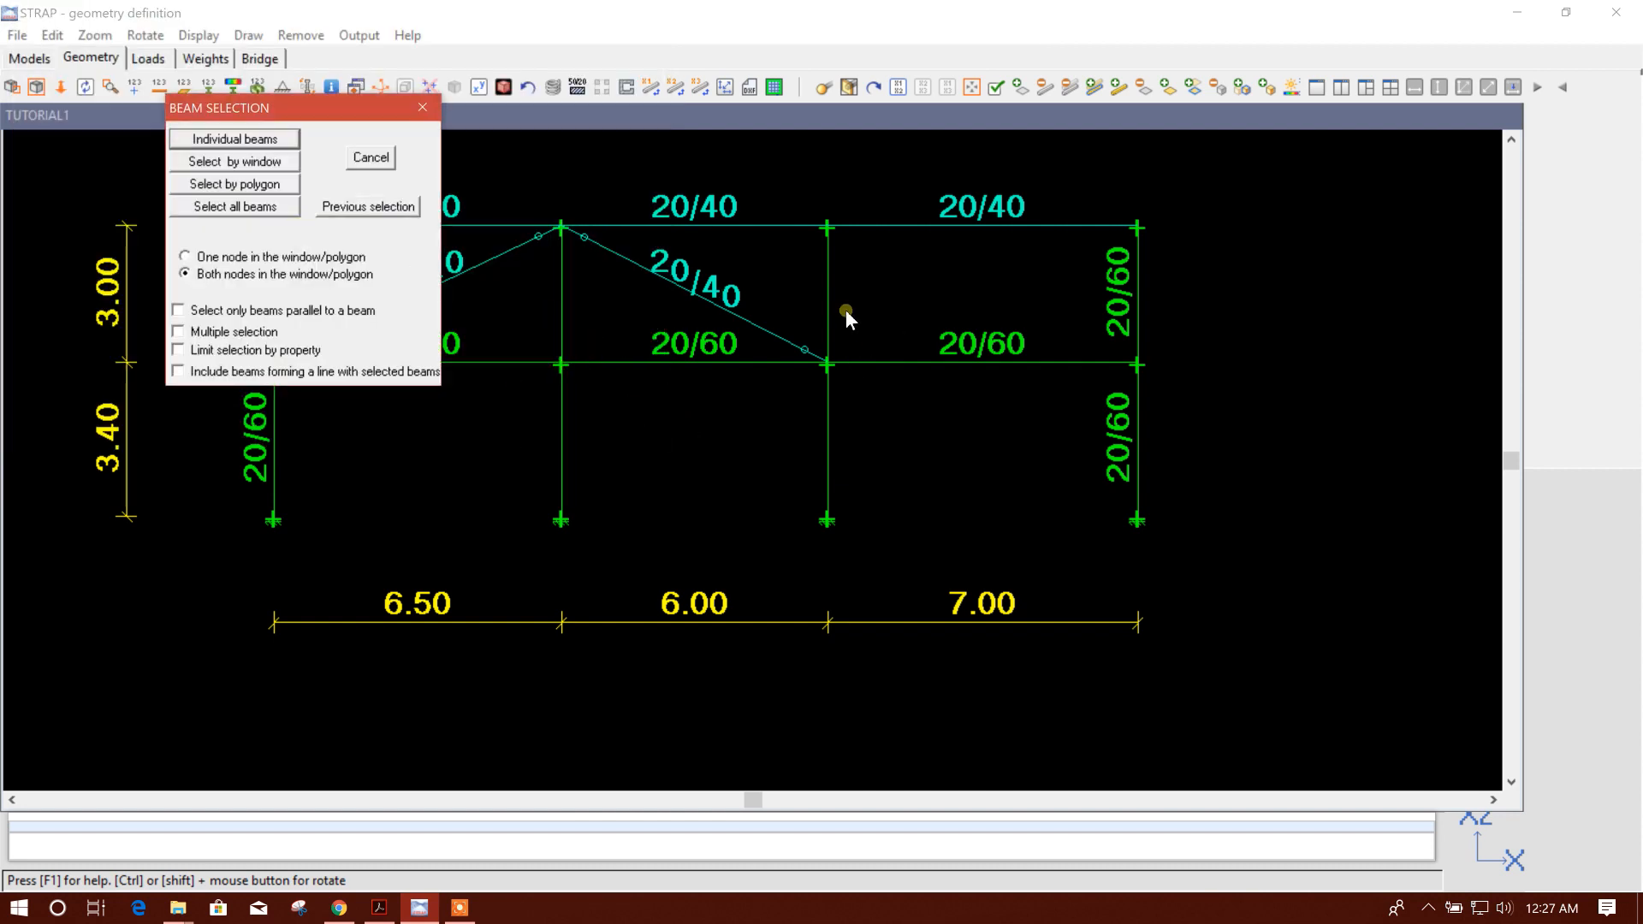
click(232, 139)
click(575, 445)
click(564, 295)
click(828, 454)
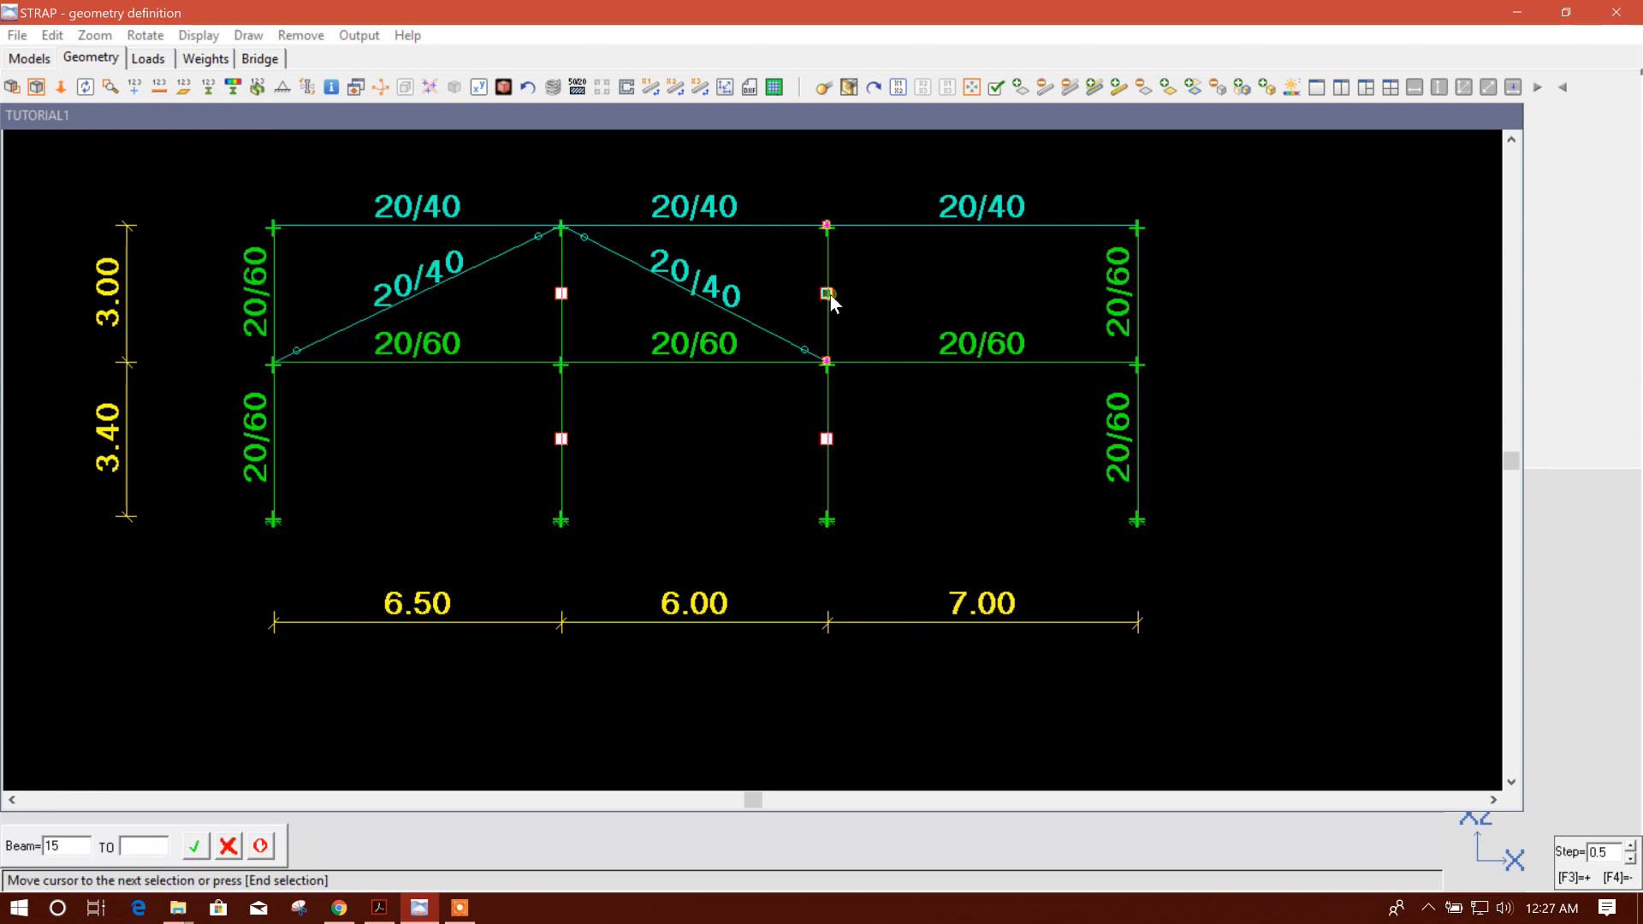
click(830, 294)
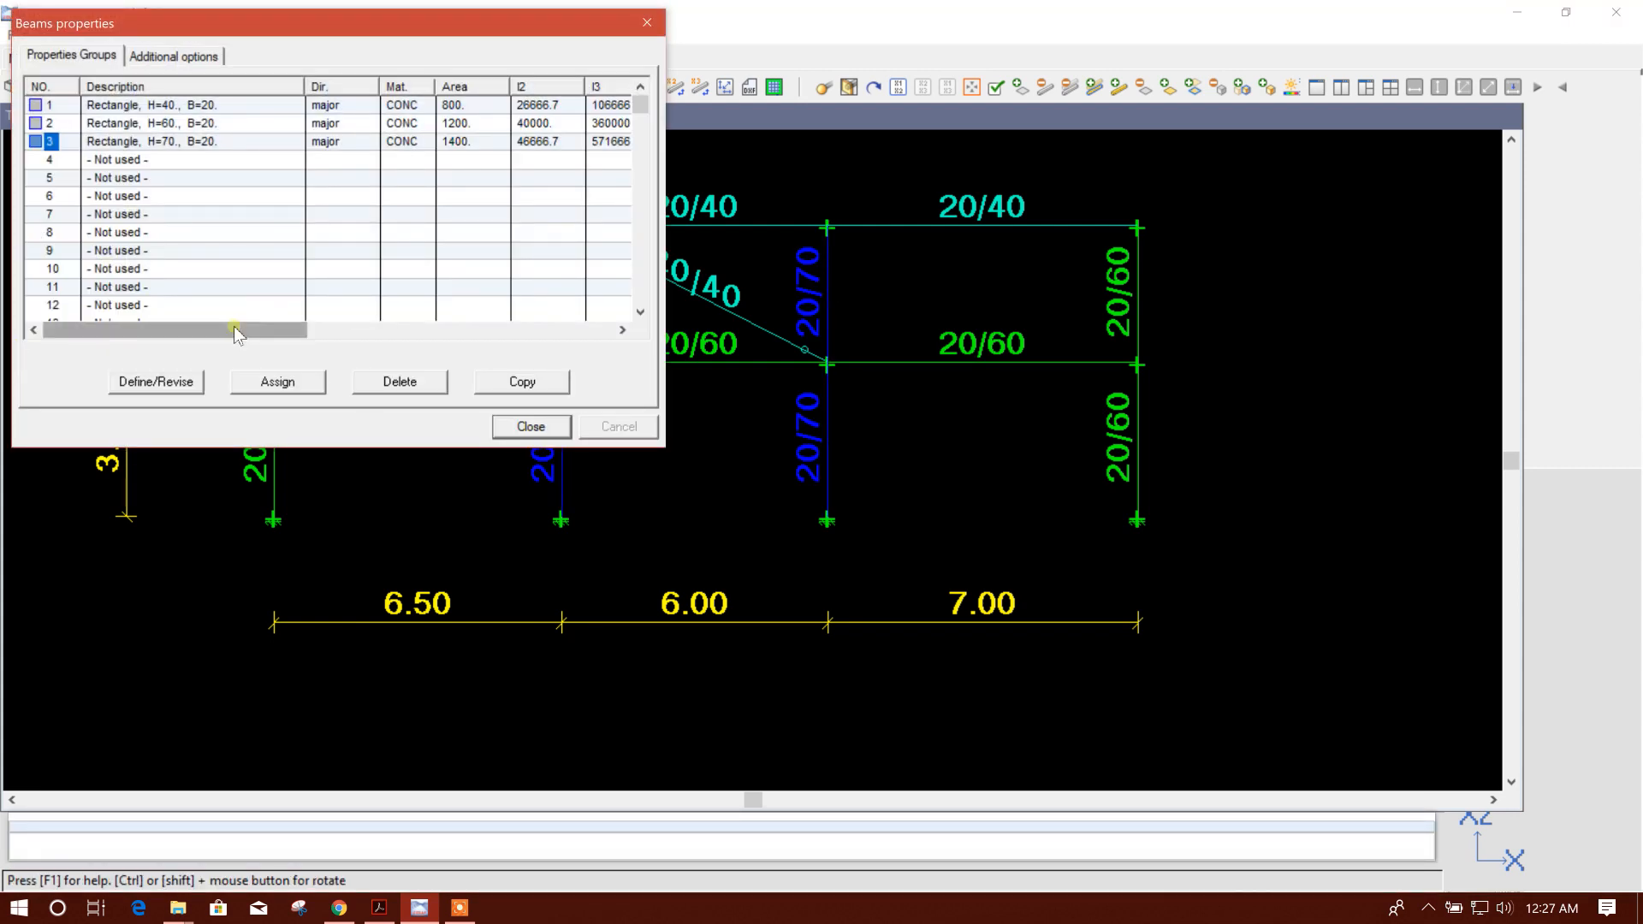
click(529, 426)
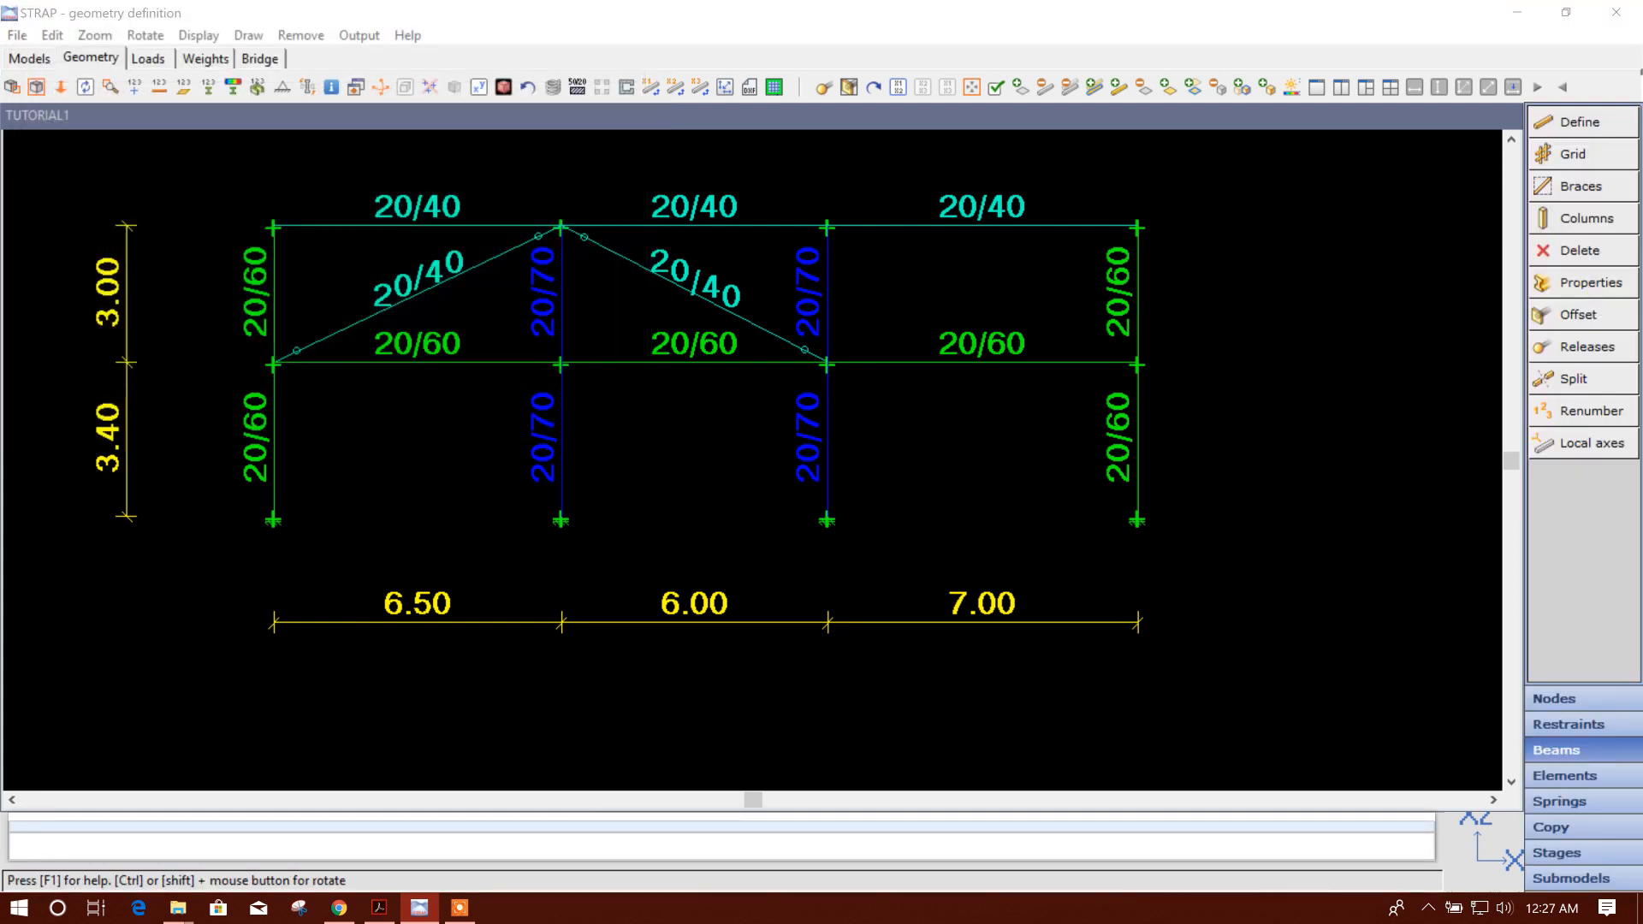
- Examine the rendered view of the frame to check the member sections, and return to the line display
scroll(950, 368, down, 3)
scroll(890, 325, up, 2)
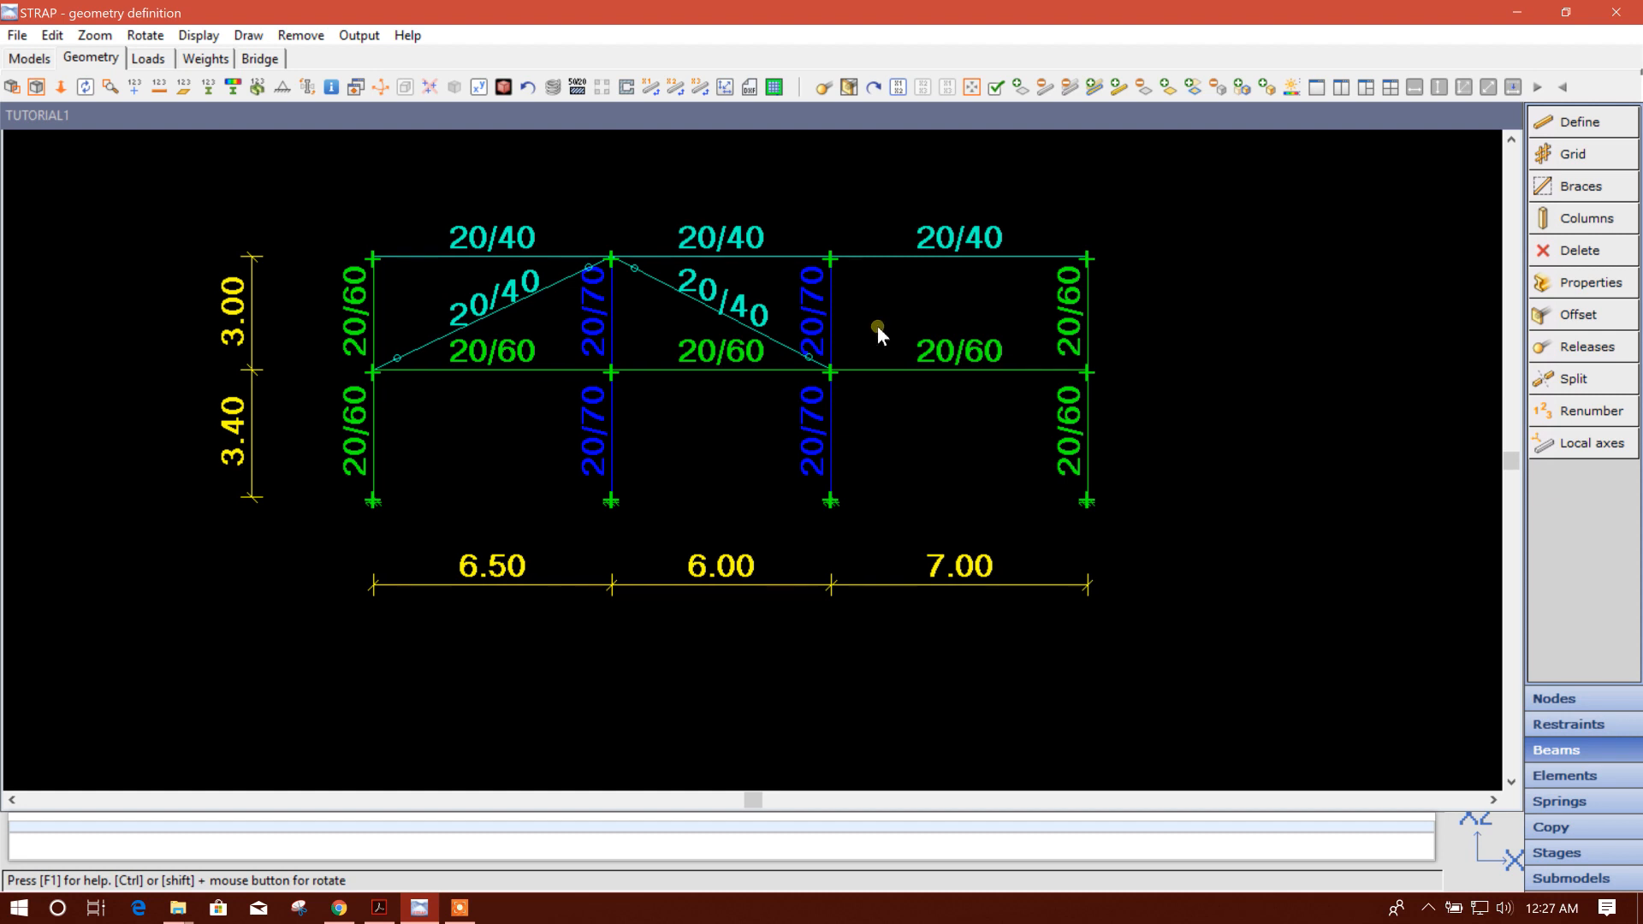
click(503, 87)
scroll(651, 451, down, 1)
scroll(556, 448, up, 1)
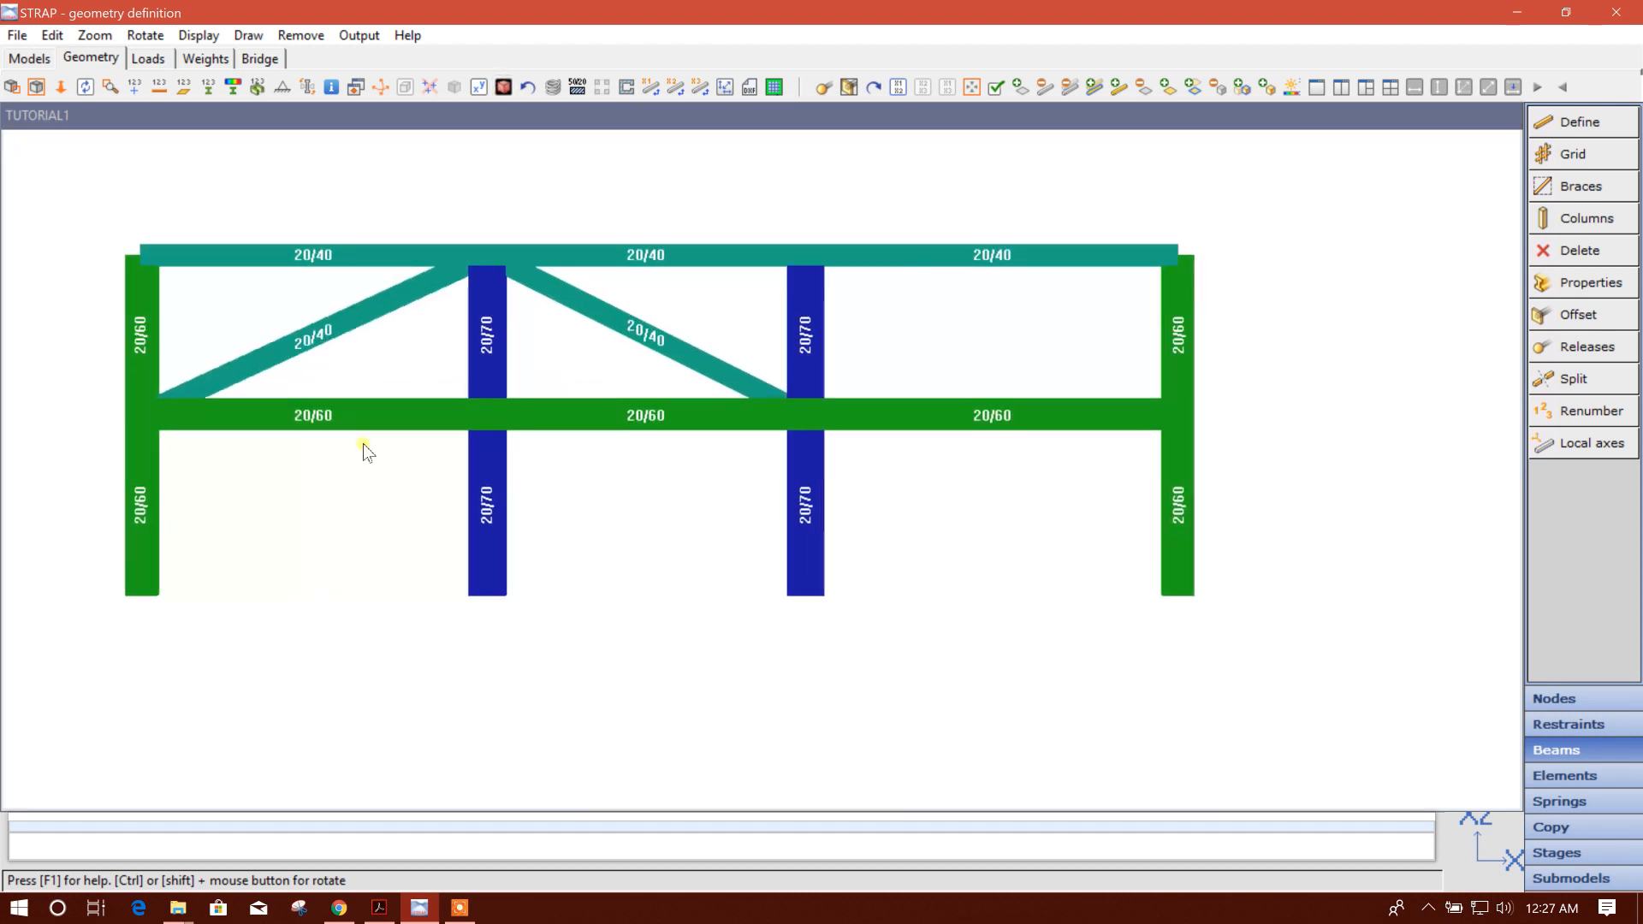
middle_drag(401, 441, 530, 459)
scroll(753, 514, down, 1)
middle_drag(950, 537, 786, 533)
scroll(736, 526, up, 1)
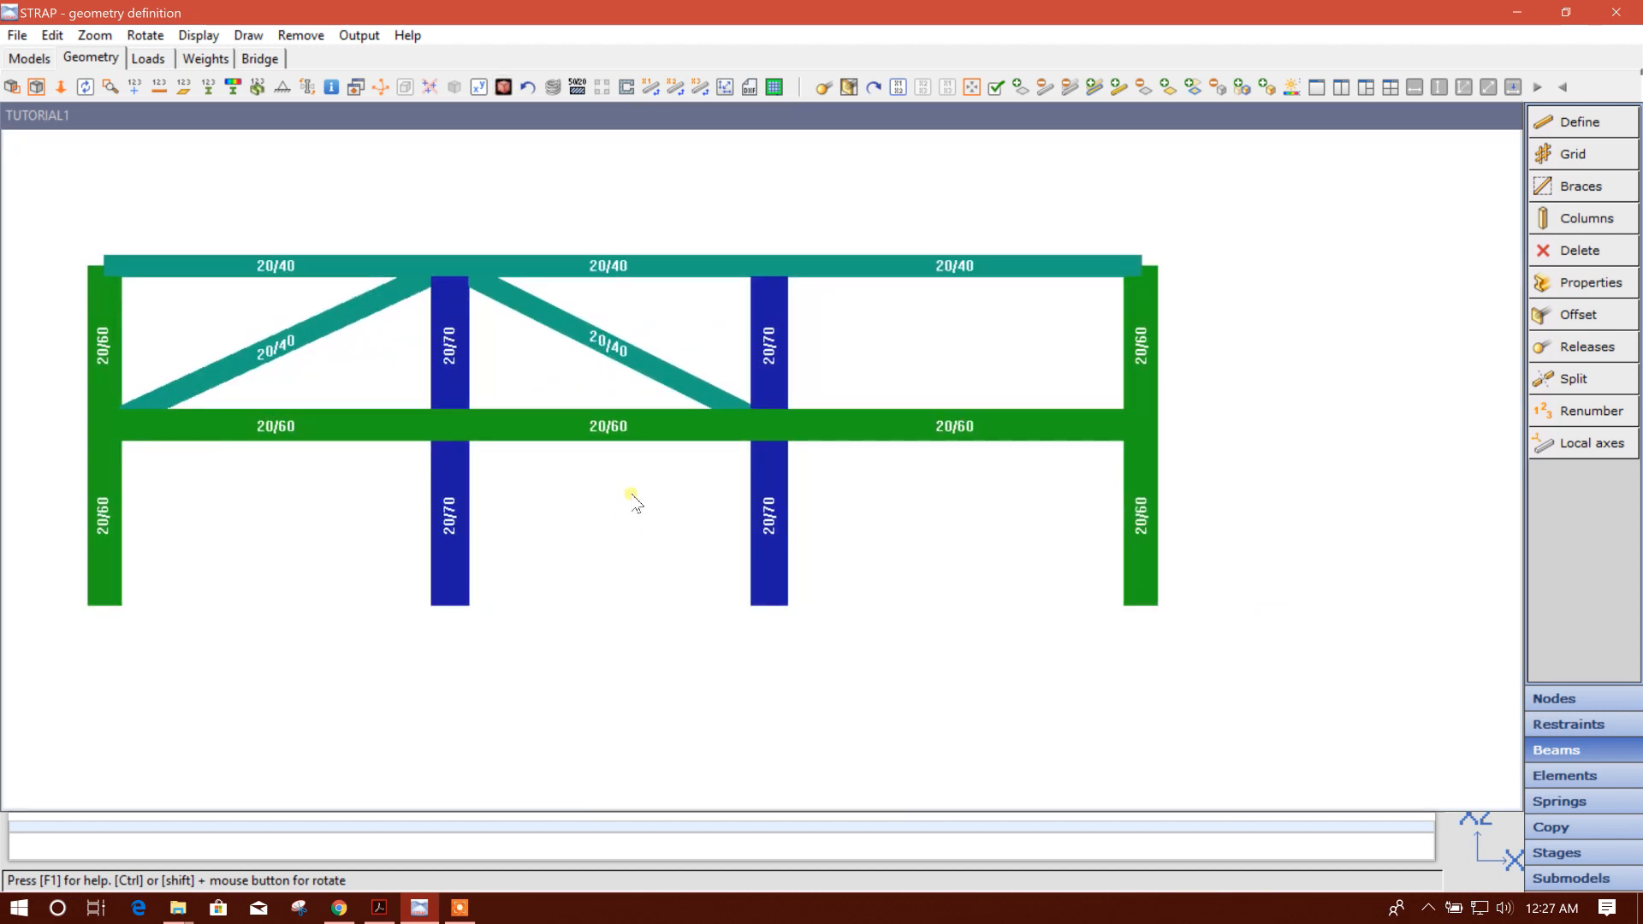
scroll(635, 501, down, 1)
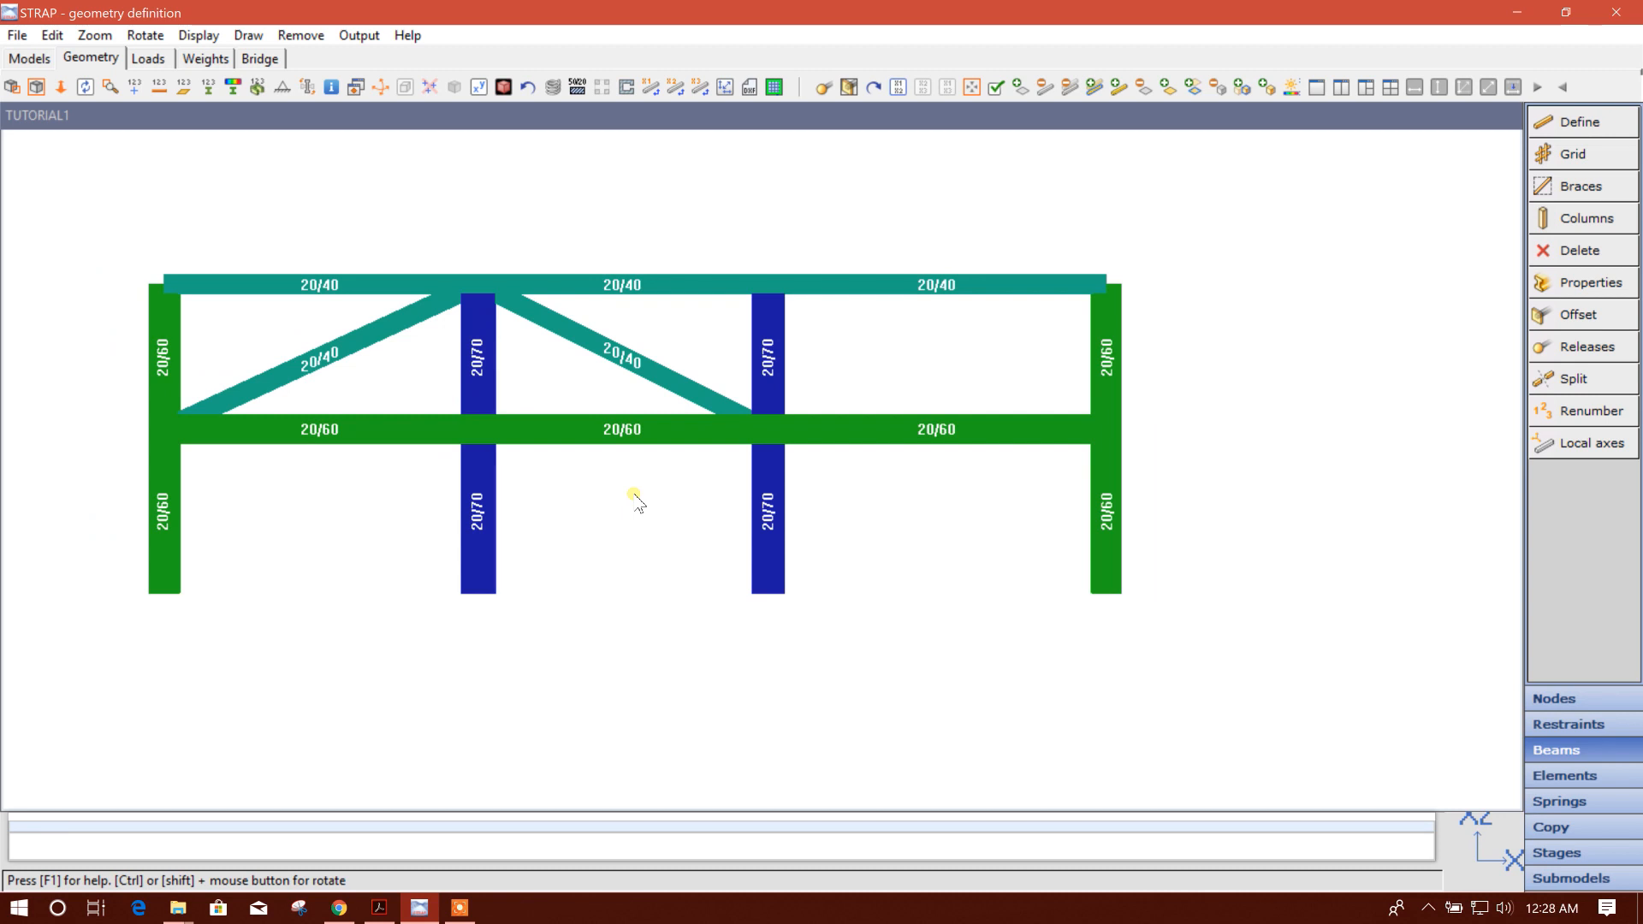
middle_drag(582, 512, 624, 517)
scroll(593, 407, up, 1)
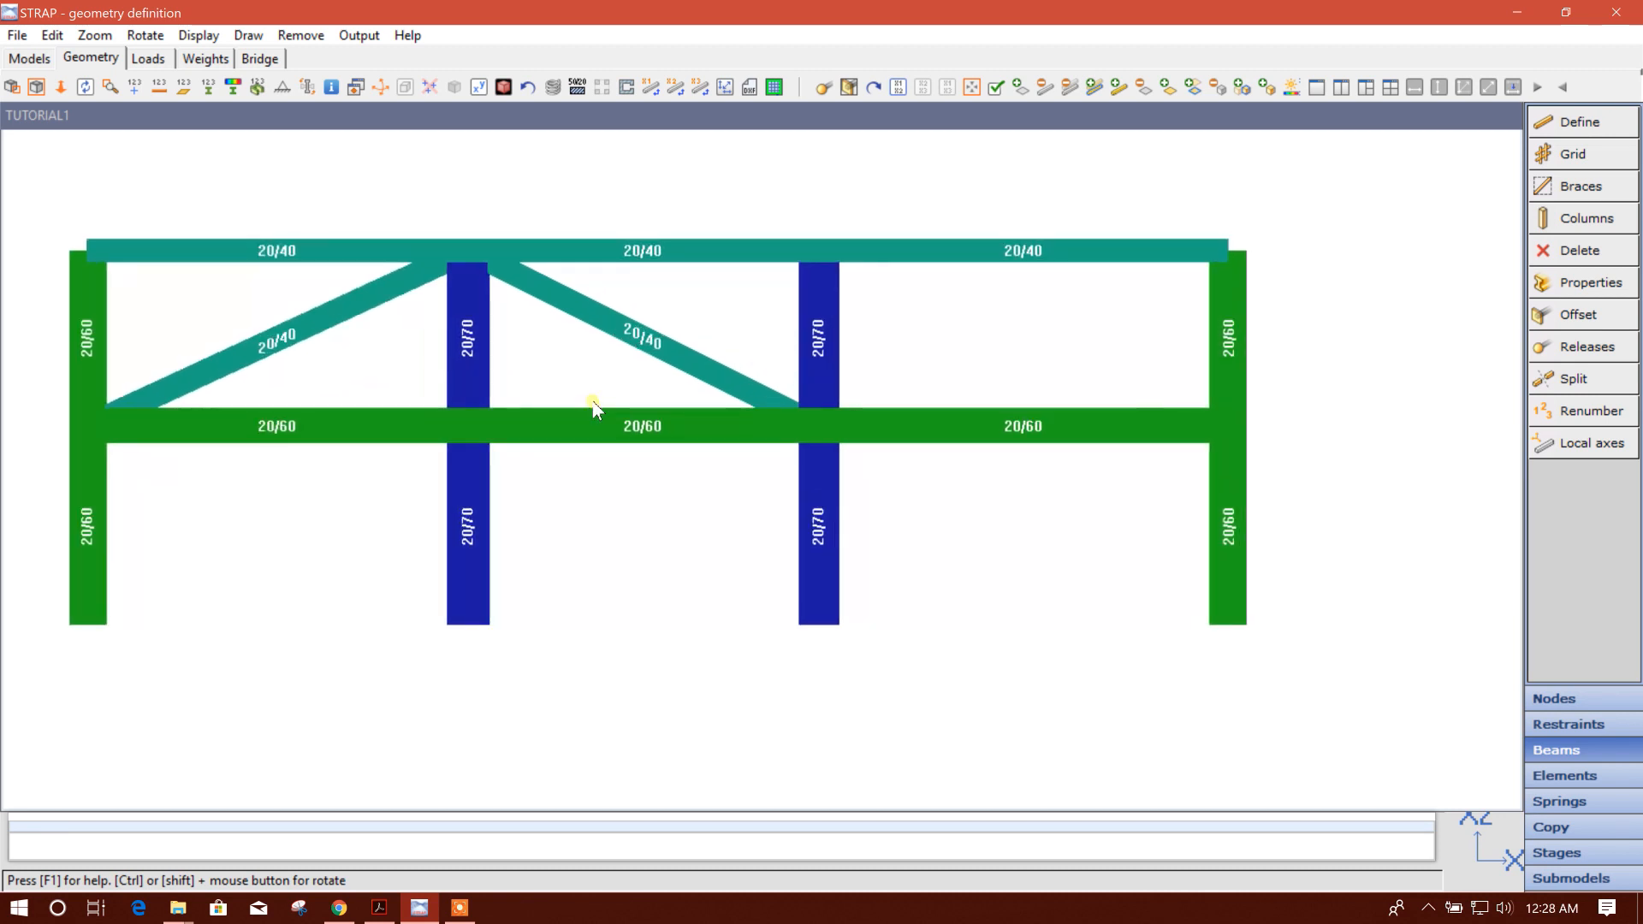
scroll(719, 433, down, 1)
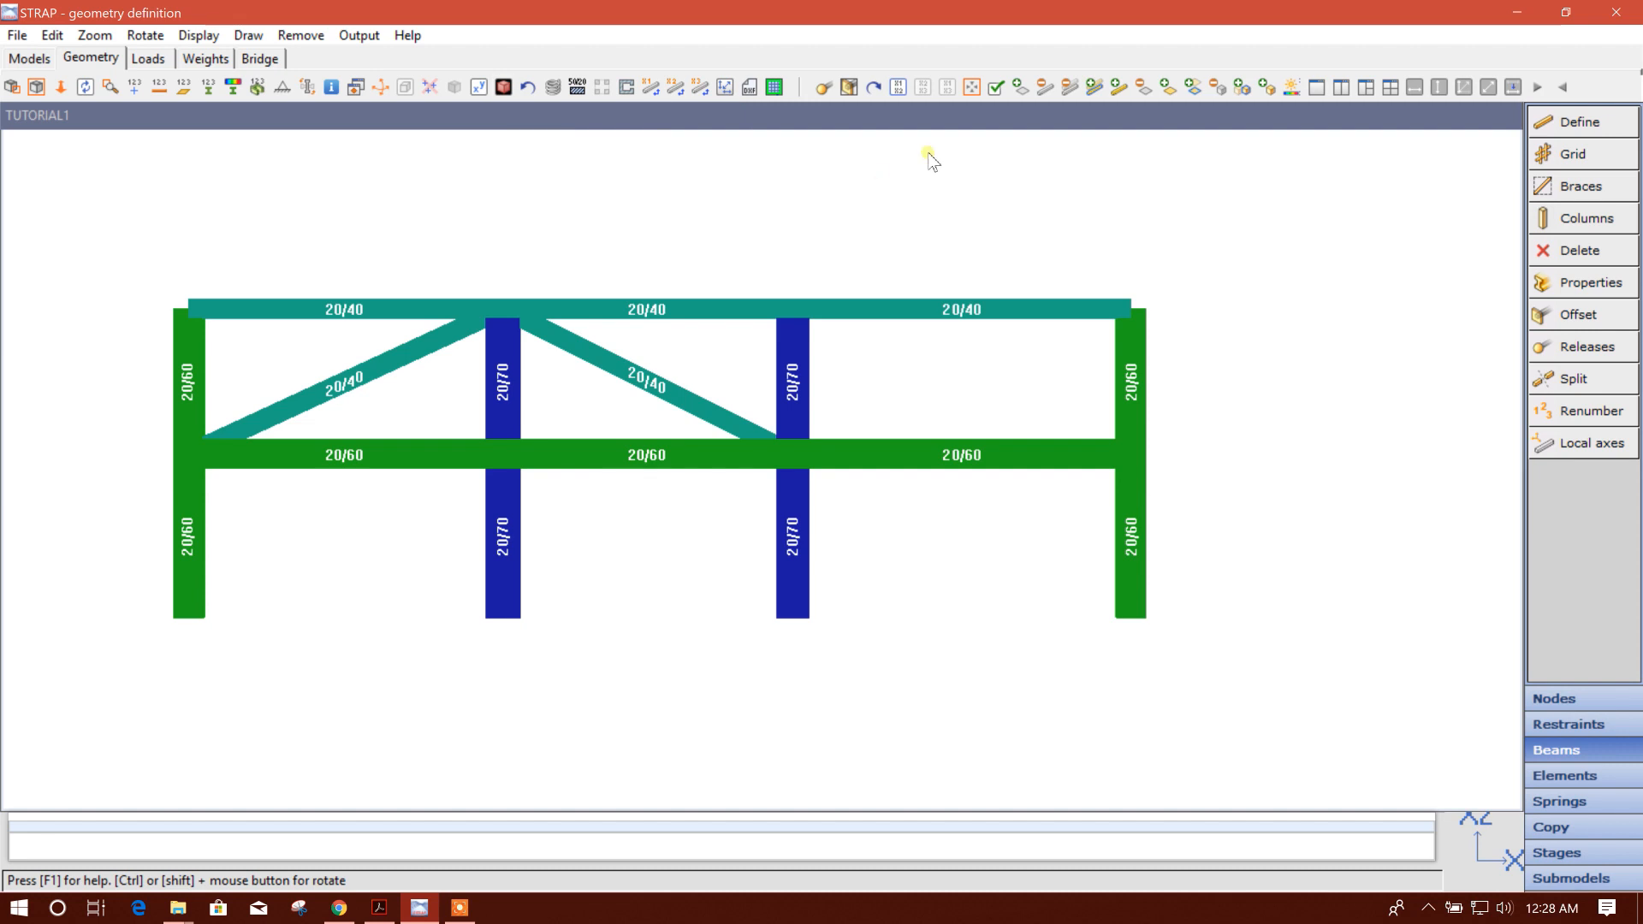
click(504, 87)
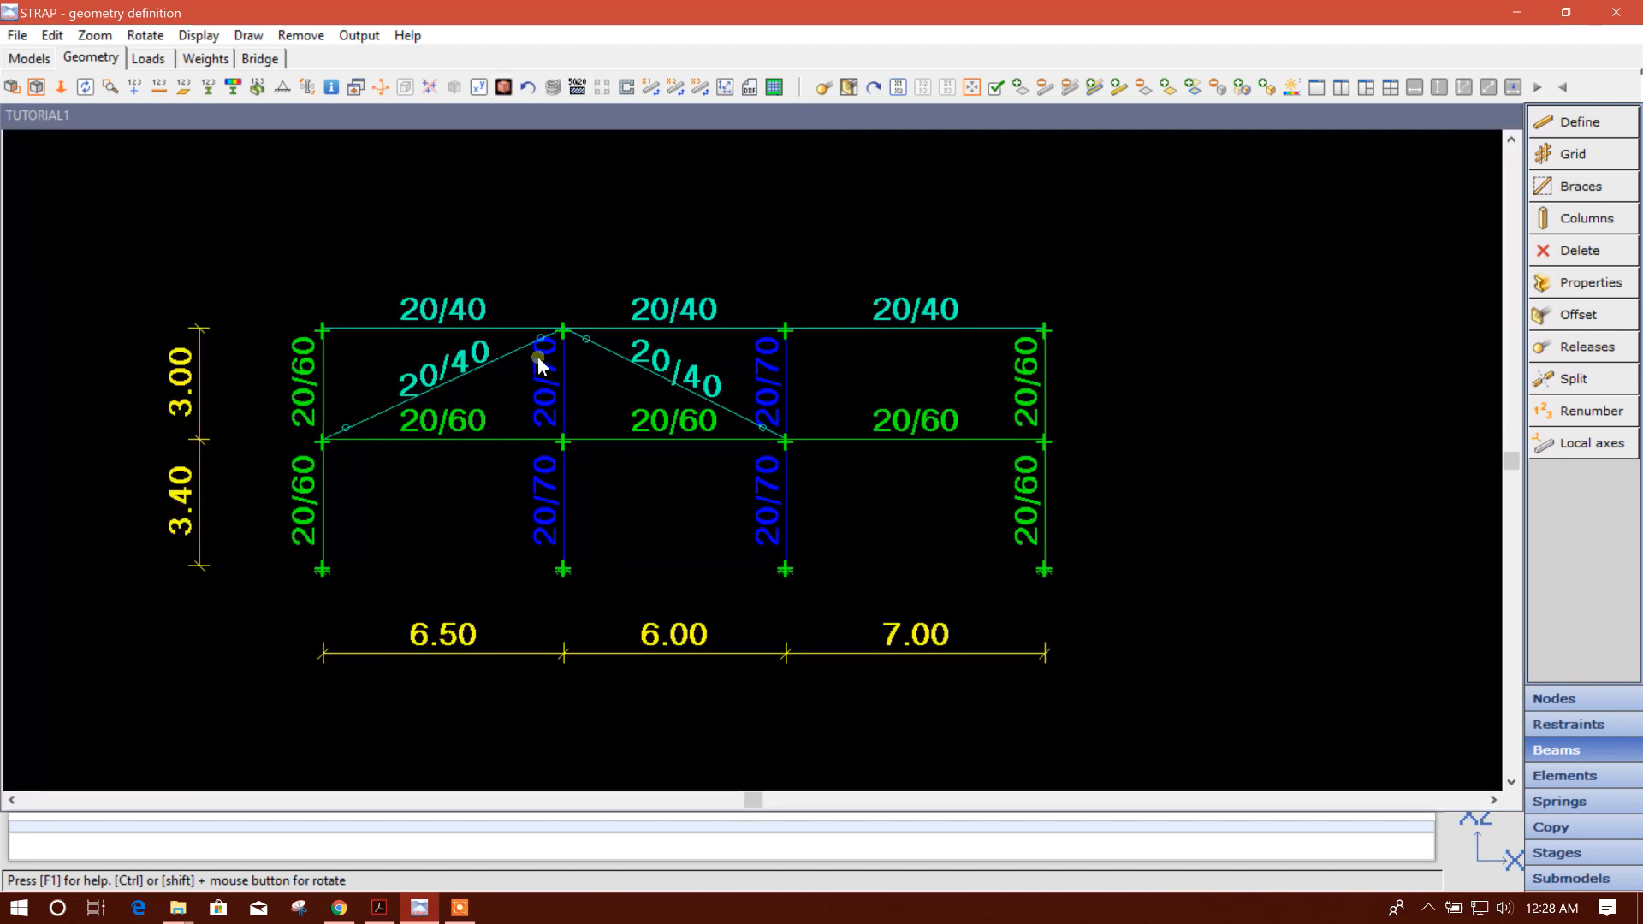
scroll(633, 452, down, 1)
middle_drag(653, 457, 758, 458)
scroll(644, 393, up, 2)
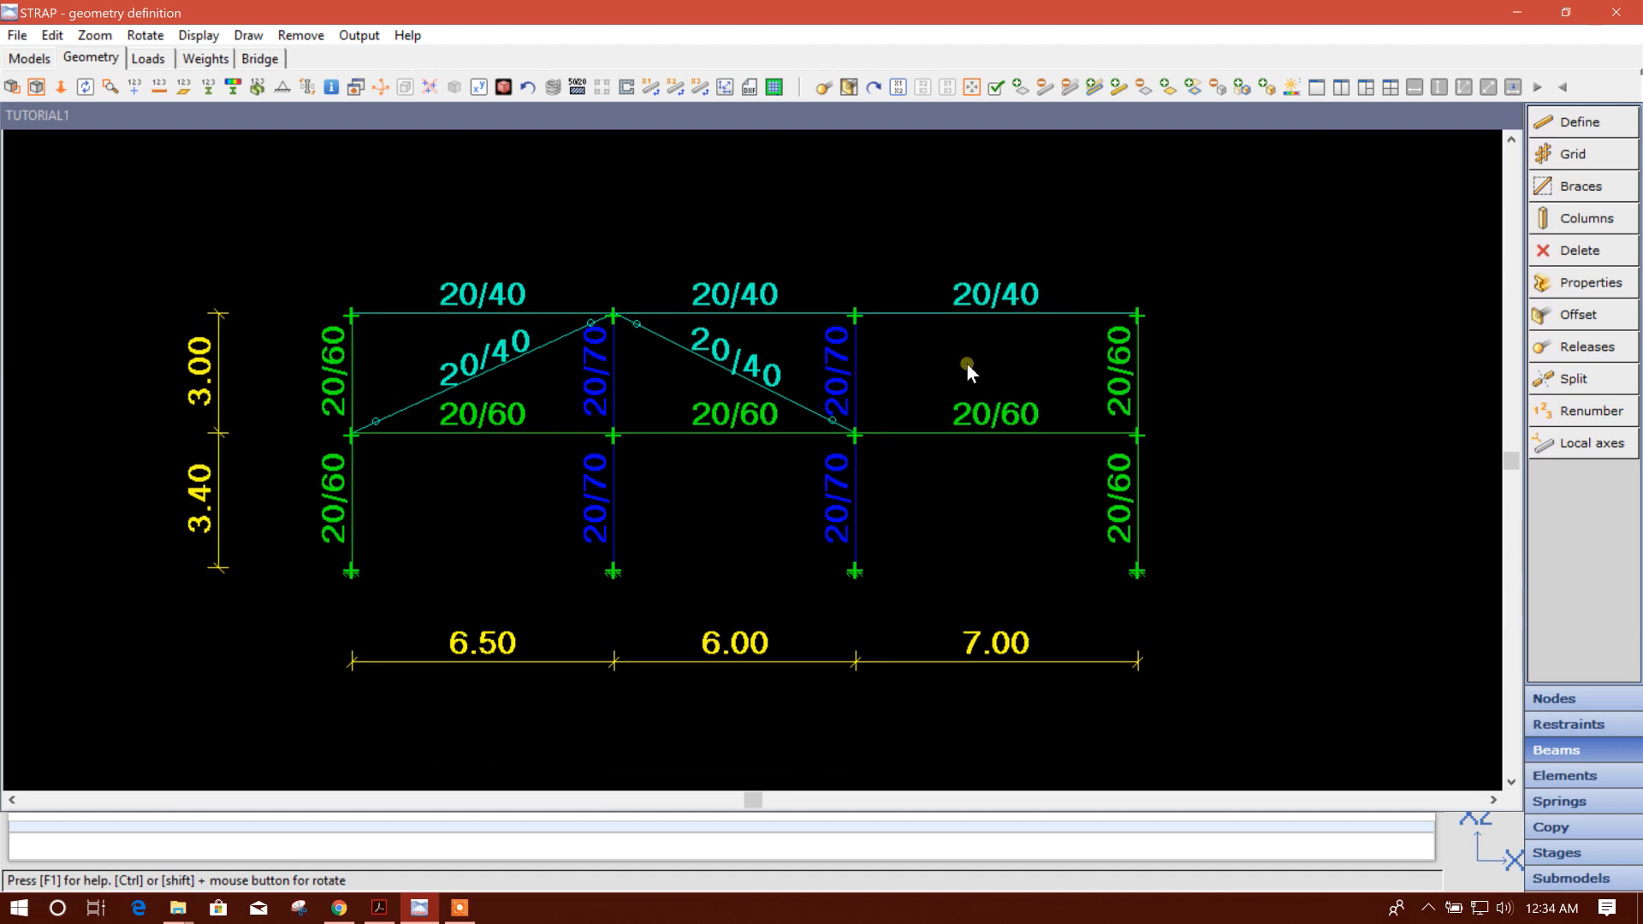
click(1573, 776)
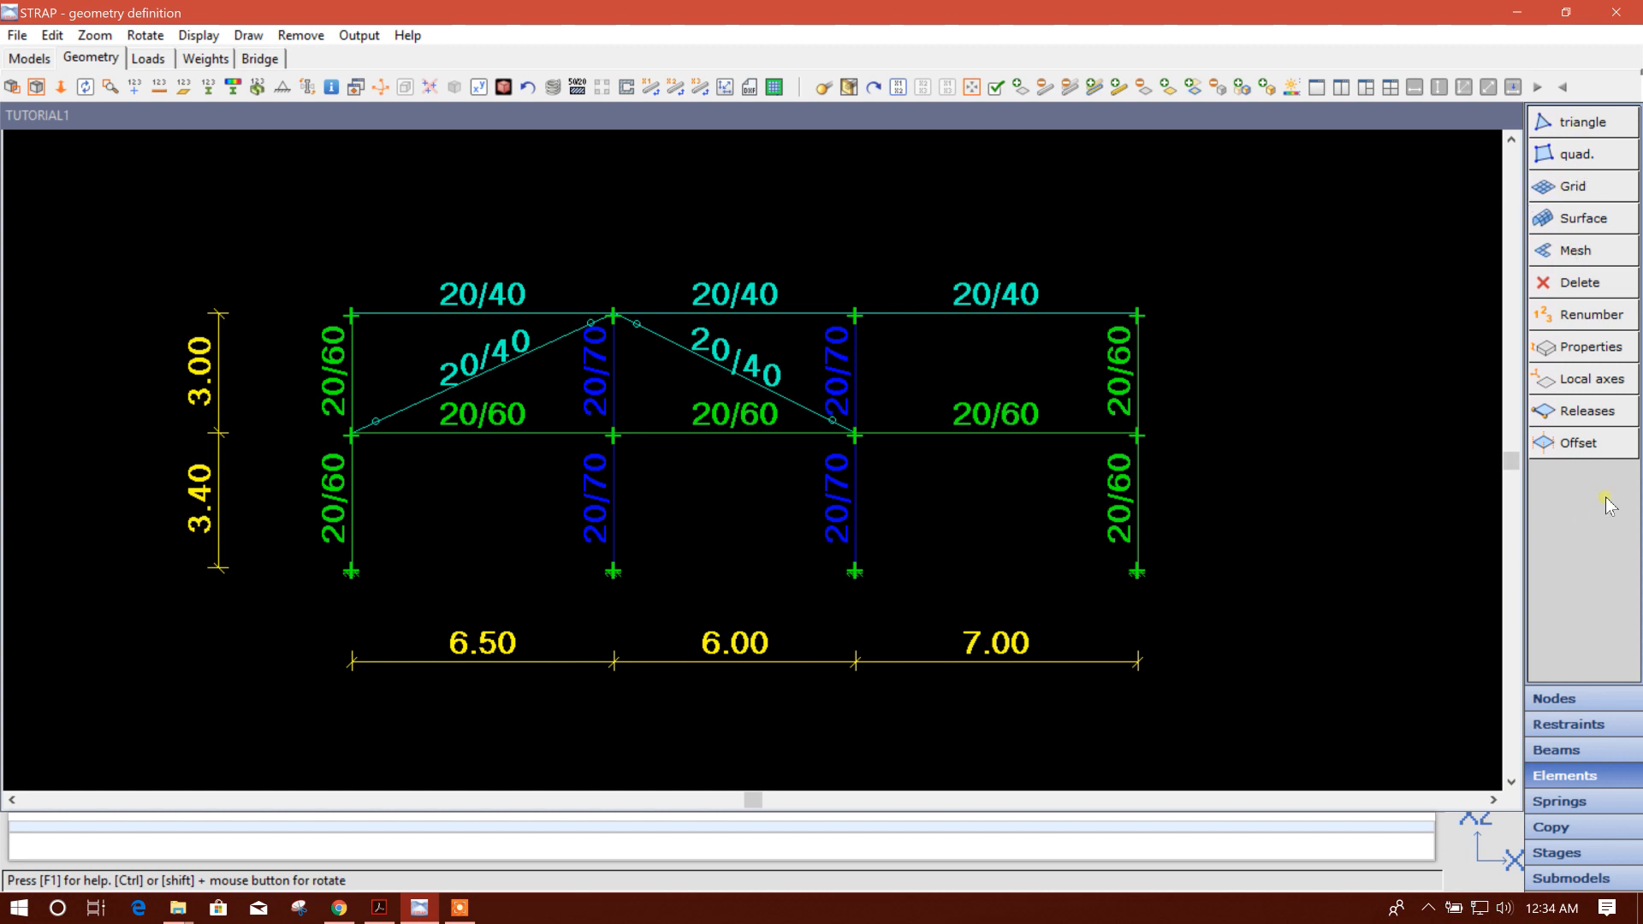
click(1579, 802)
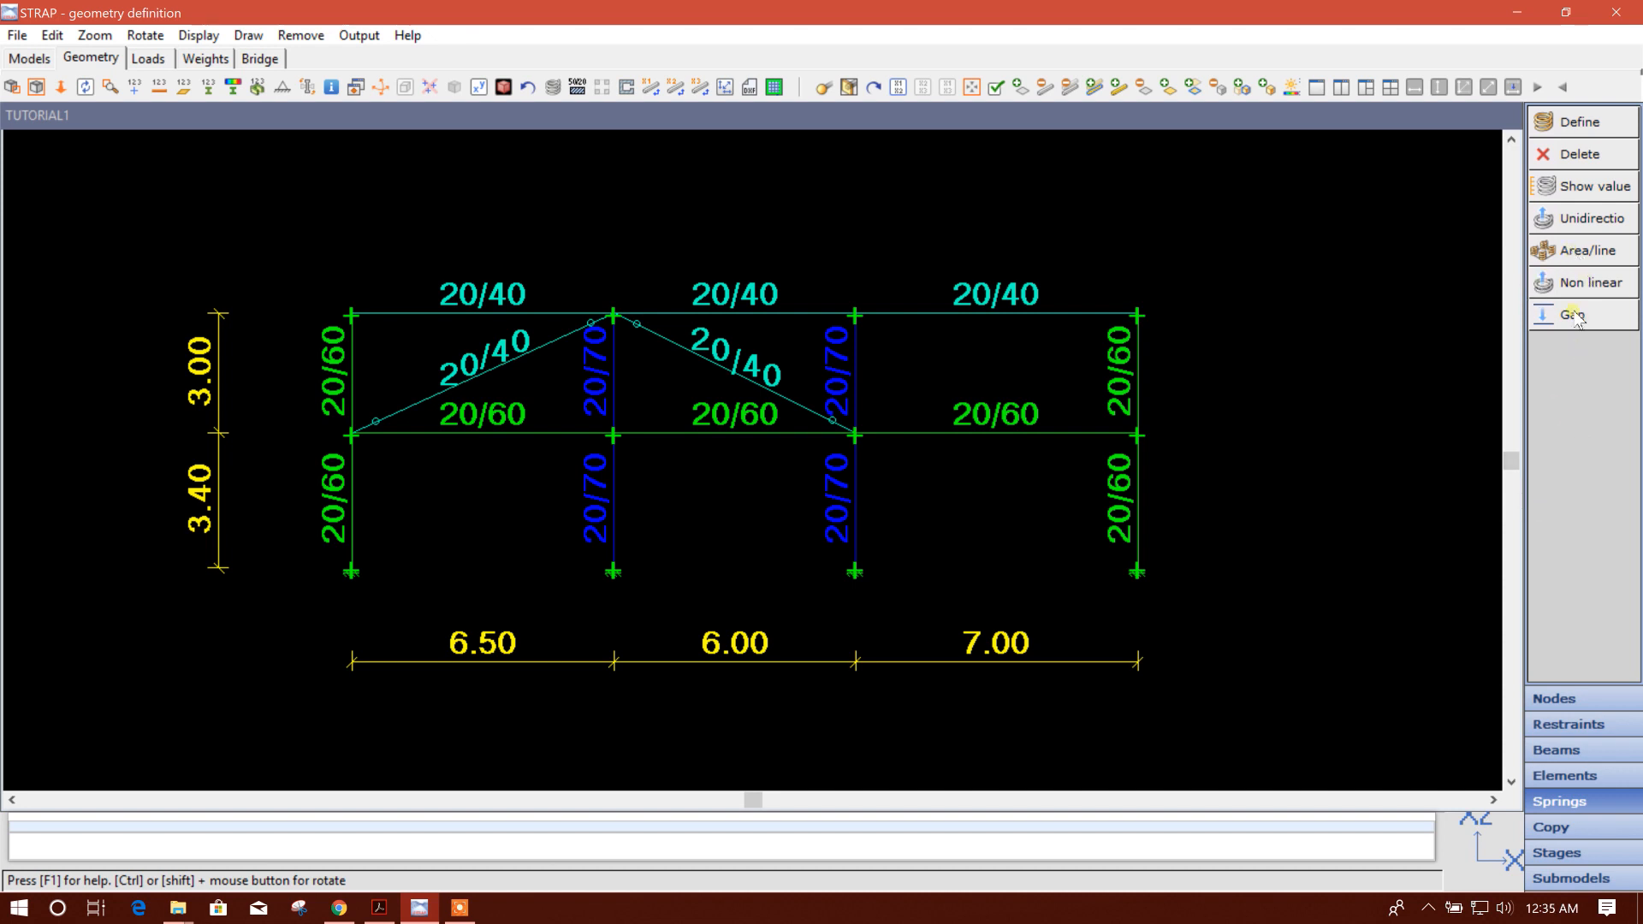
- Copy the roof beam of the 7.00 m bay with its two end nodes once, 0 in X1 and 3 m upward in X2
click(1573, 830)
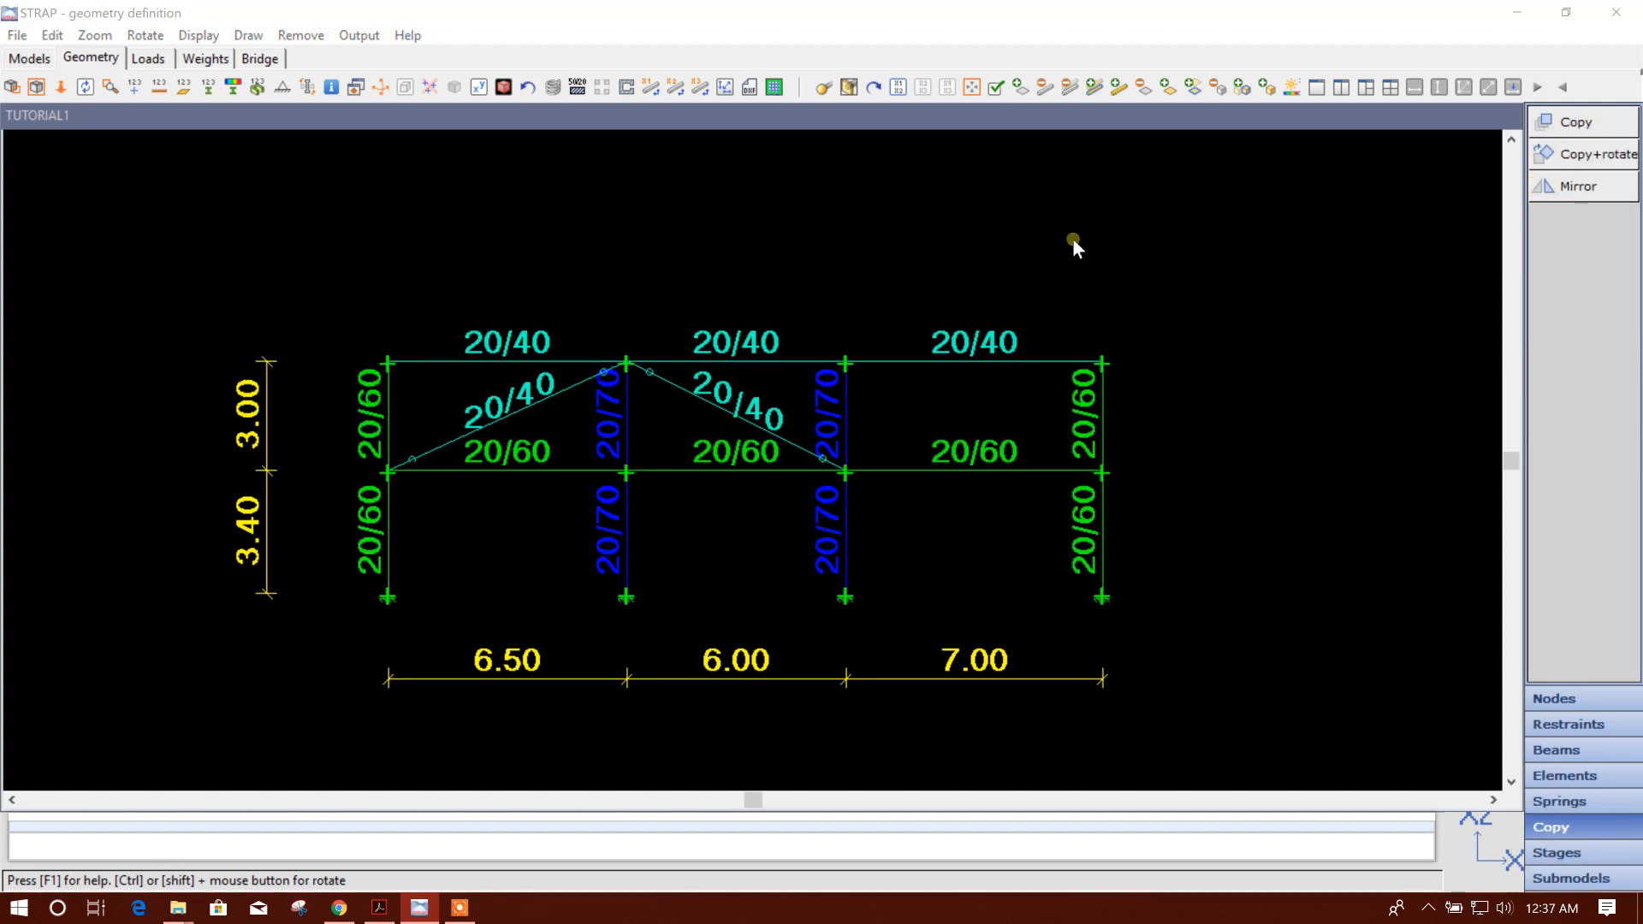
click(1573, 122)
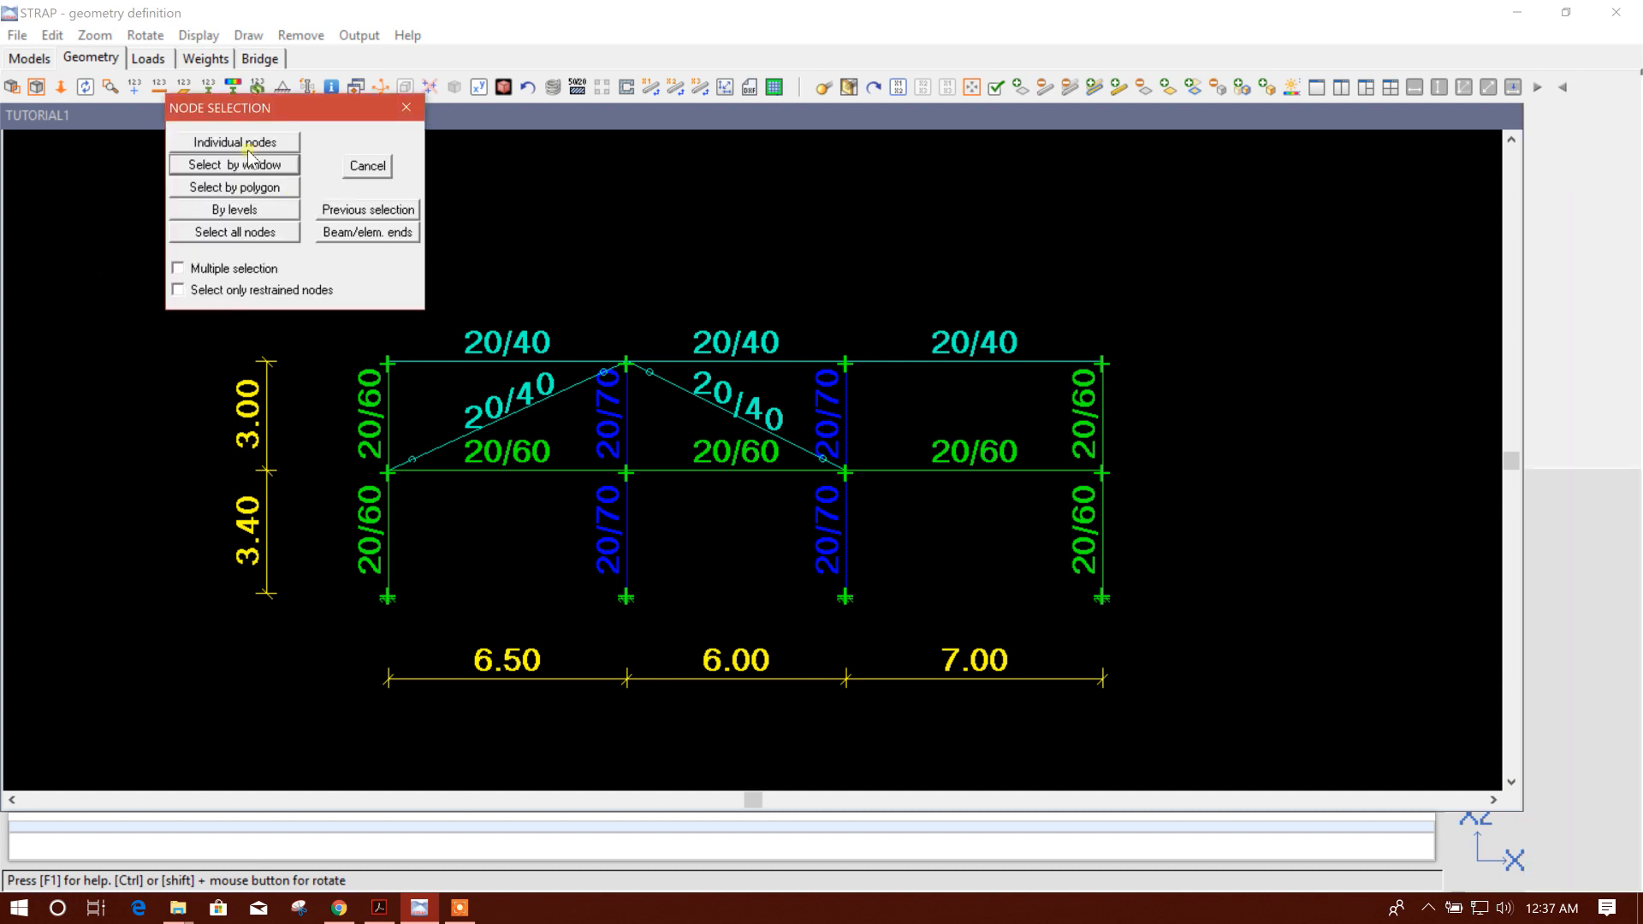
click(244, 161)
click(848, 368)
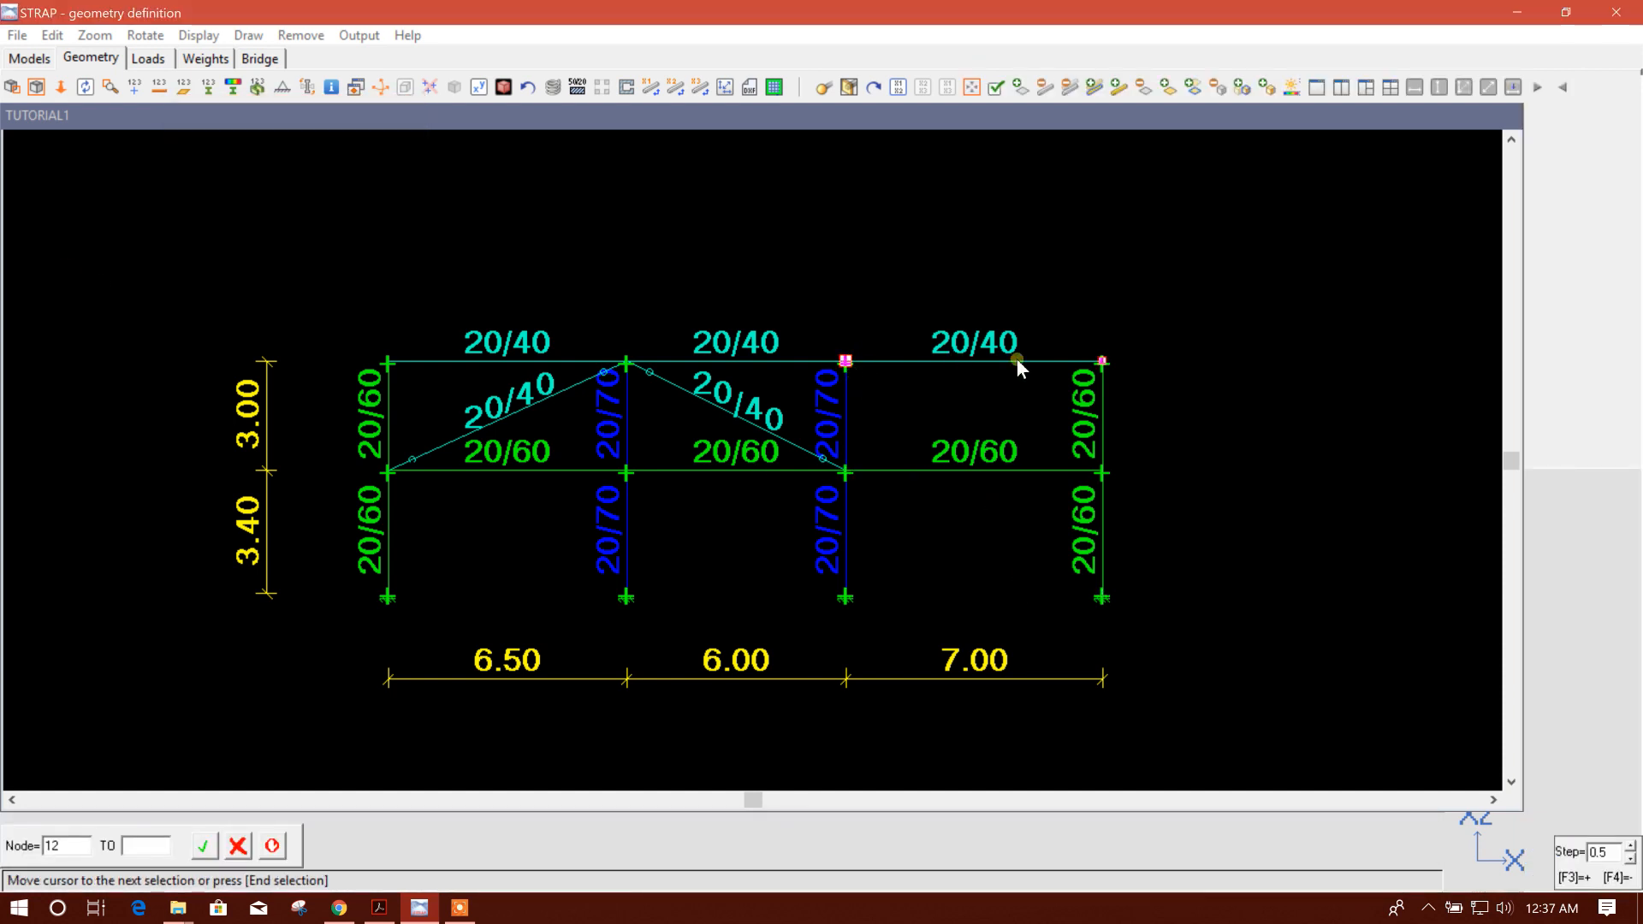
double_click(1103, 363)
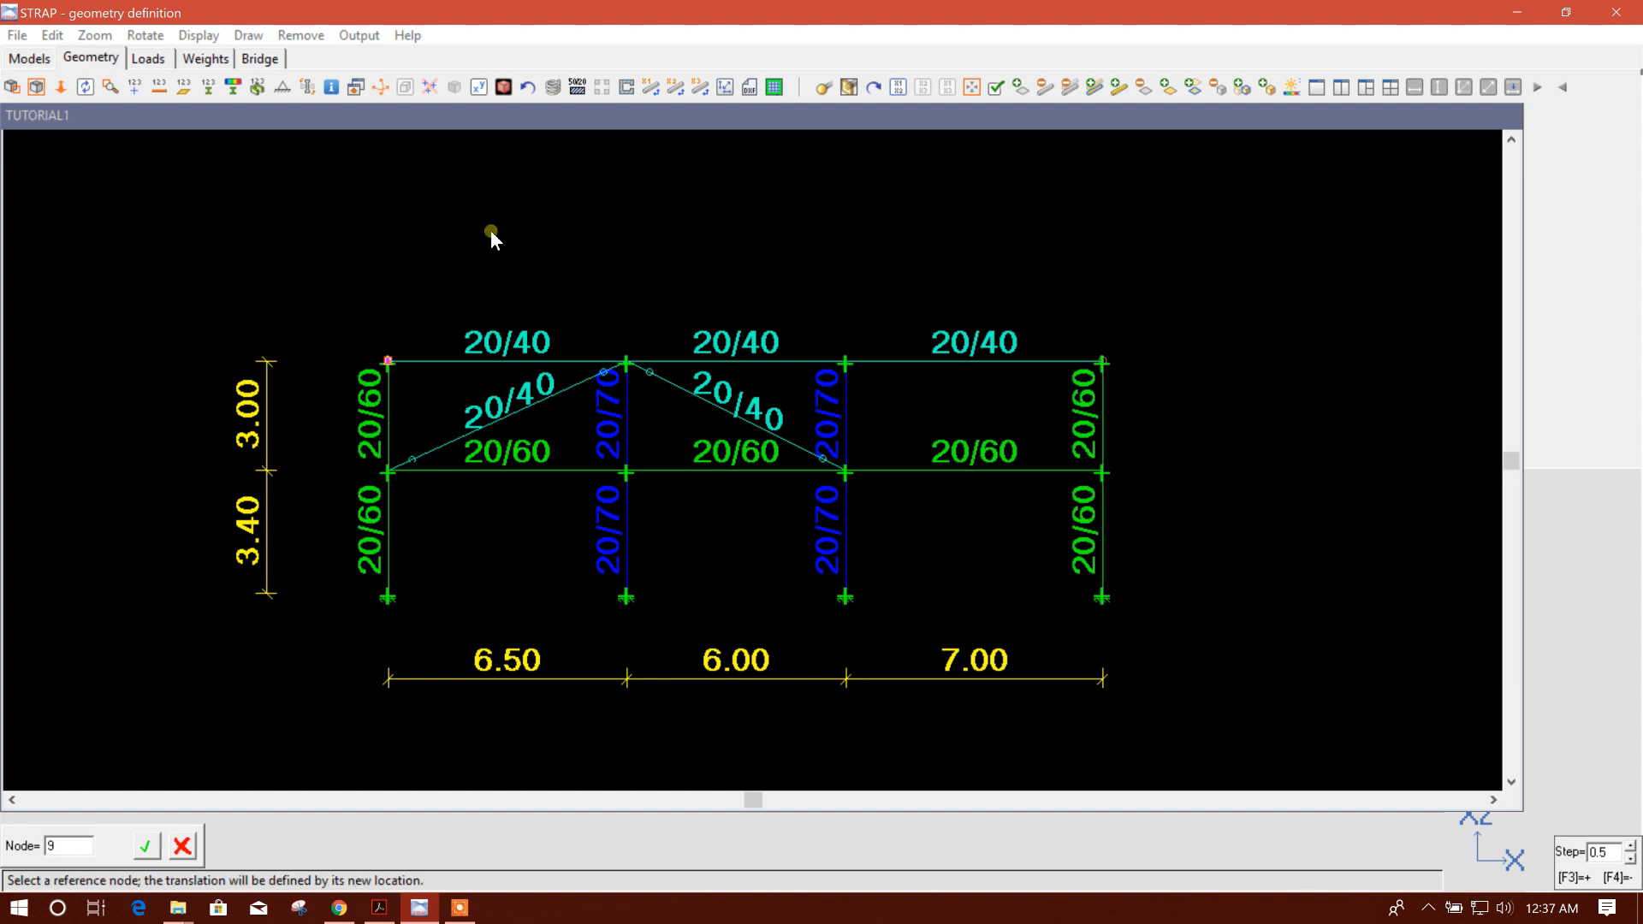
click(146, 847)
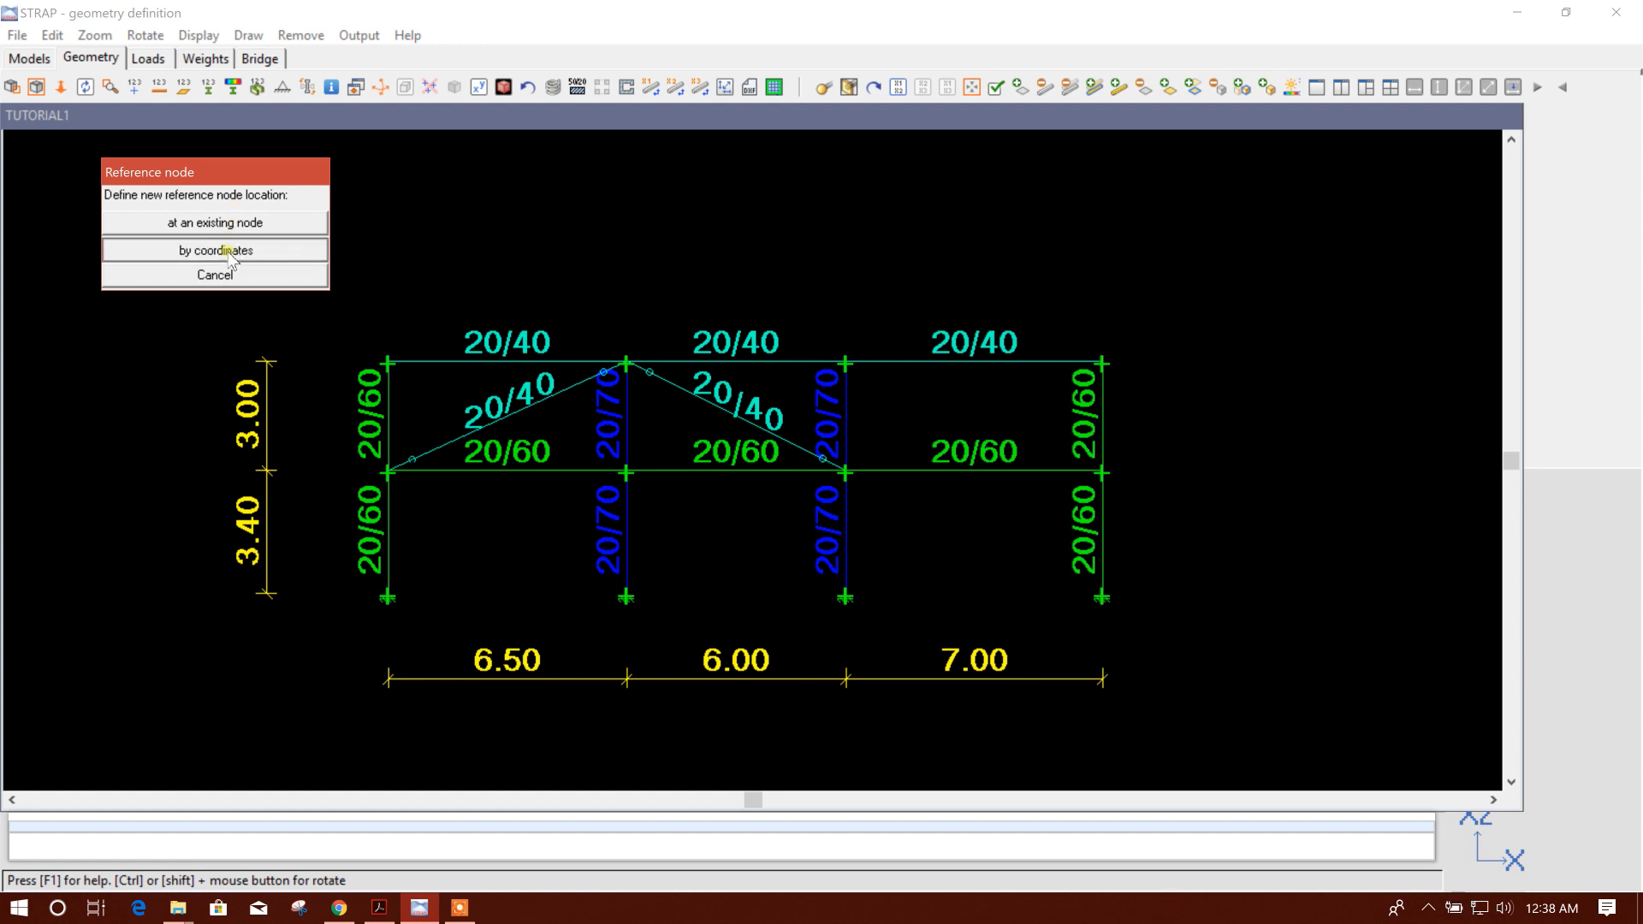
click(231, 250)
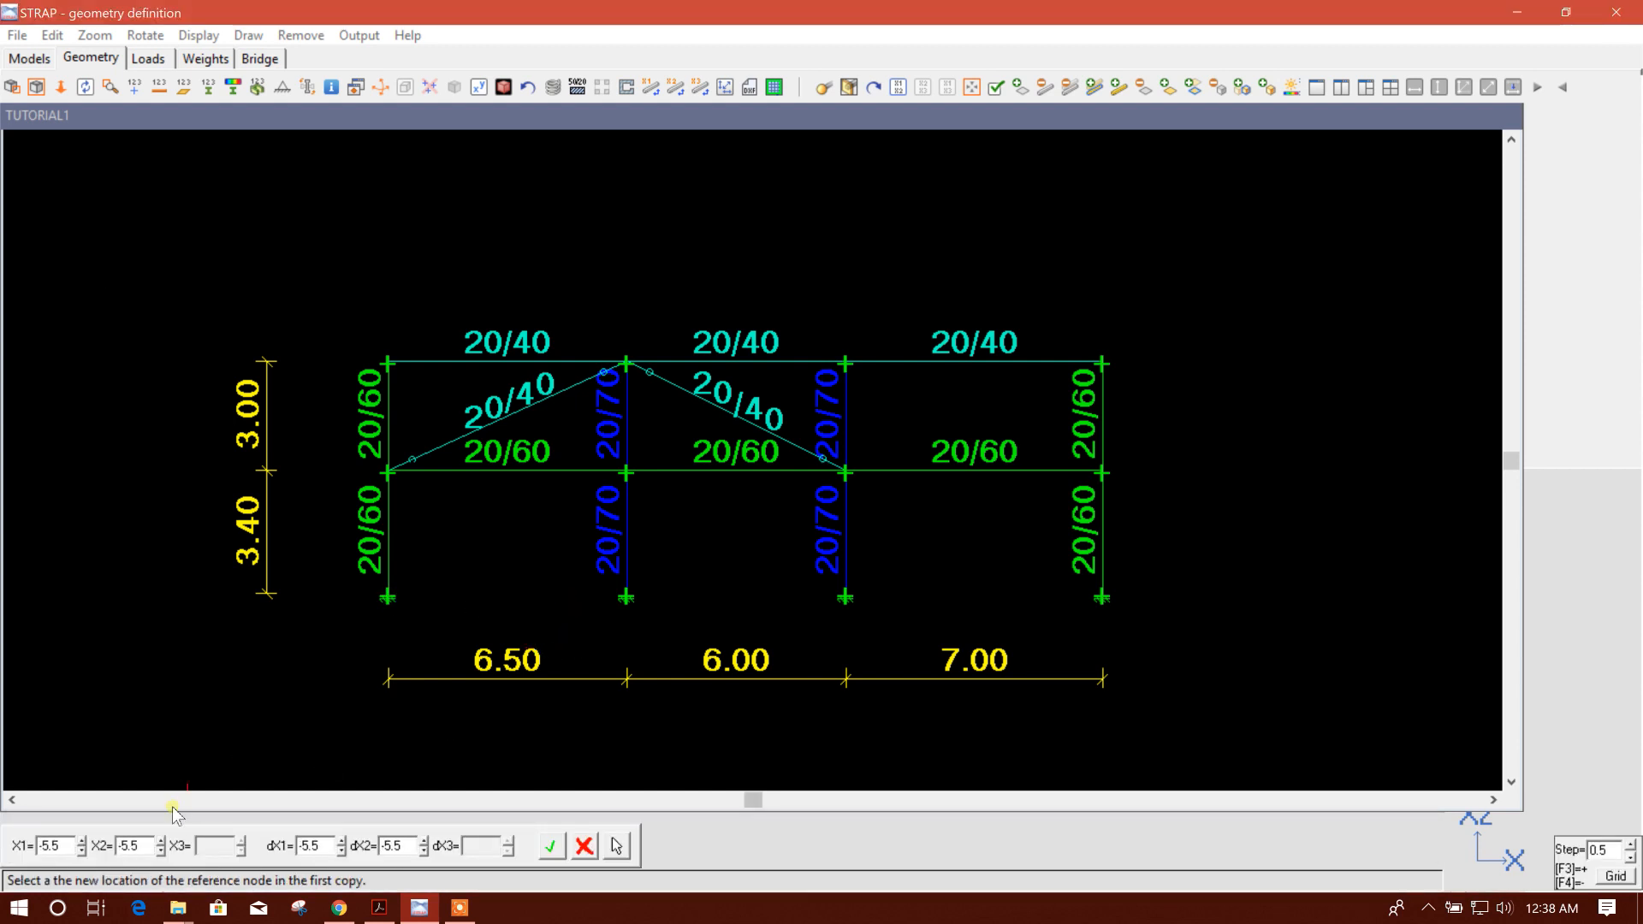
double_click(59, 847)
text(0)
click(133, 846)
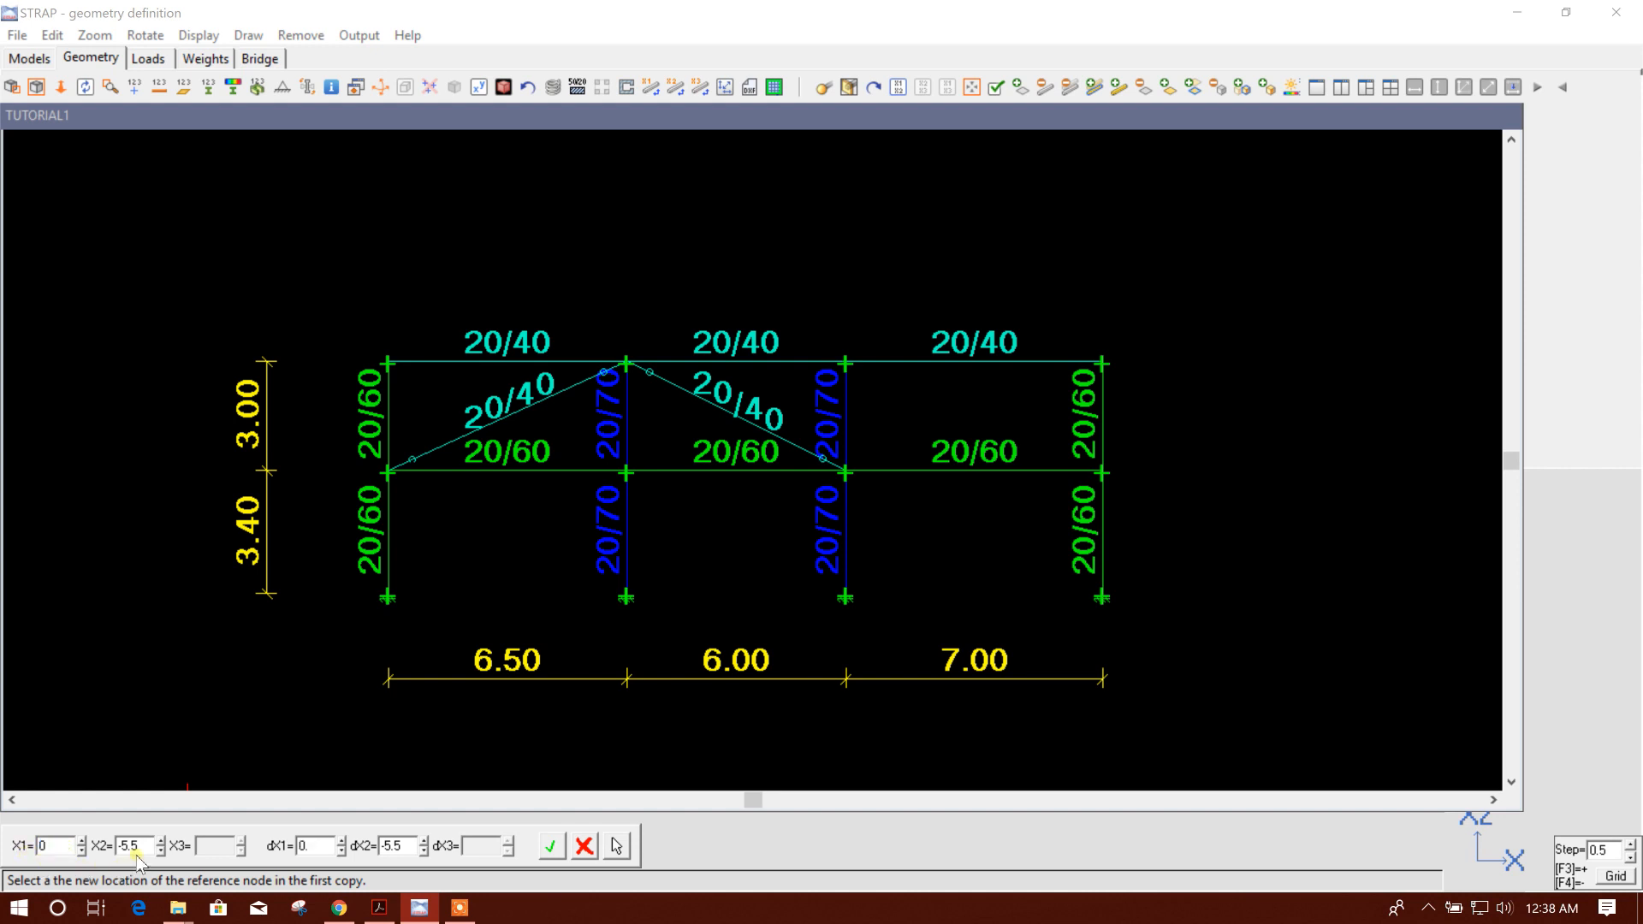
drag(142, 849, 99, 853)
text(3)
click(555, 847)
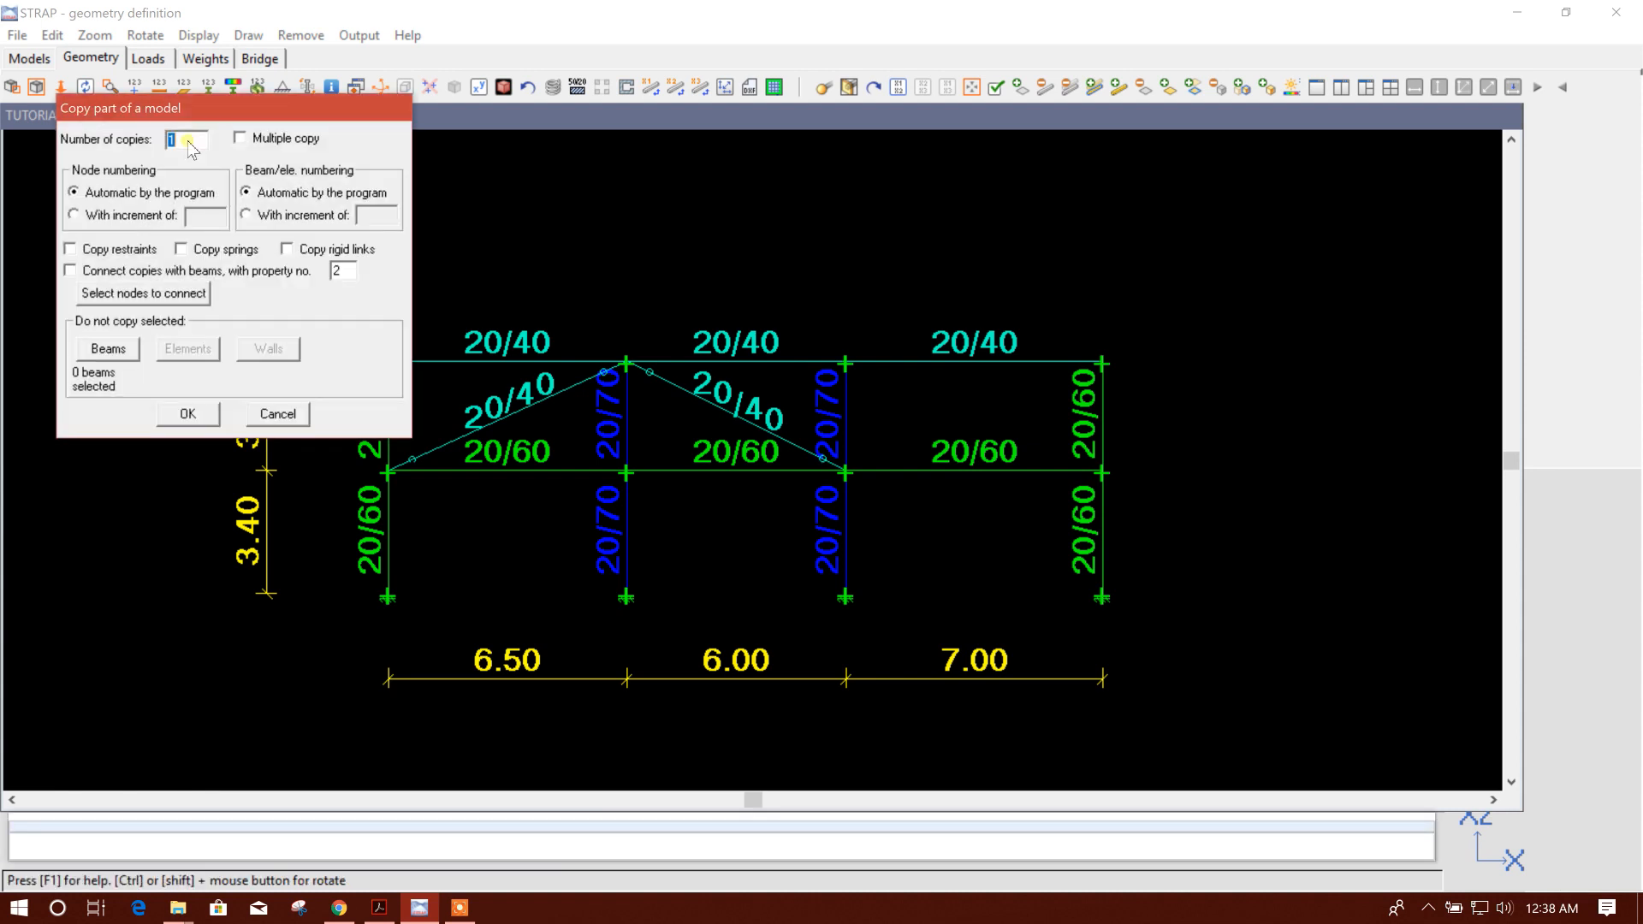
click(187, 413)
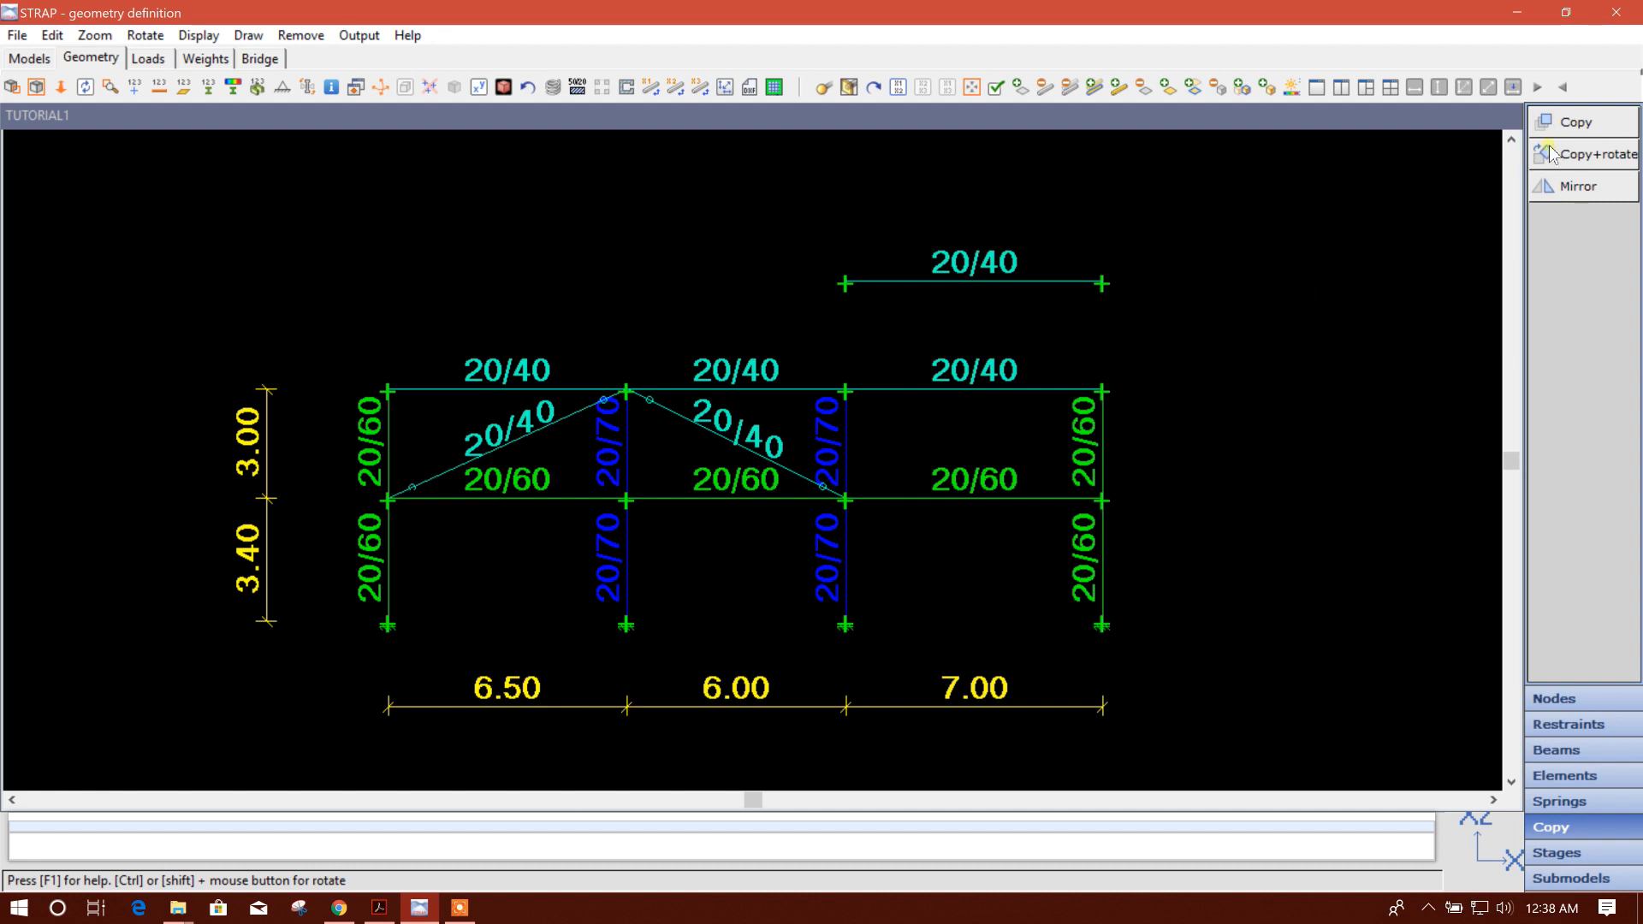
- Define two columns with property 3 joining the copied roof beam's end nodes to the nodes directly below
click(1574, 751)
click(1563, 127)
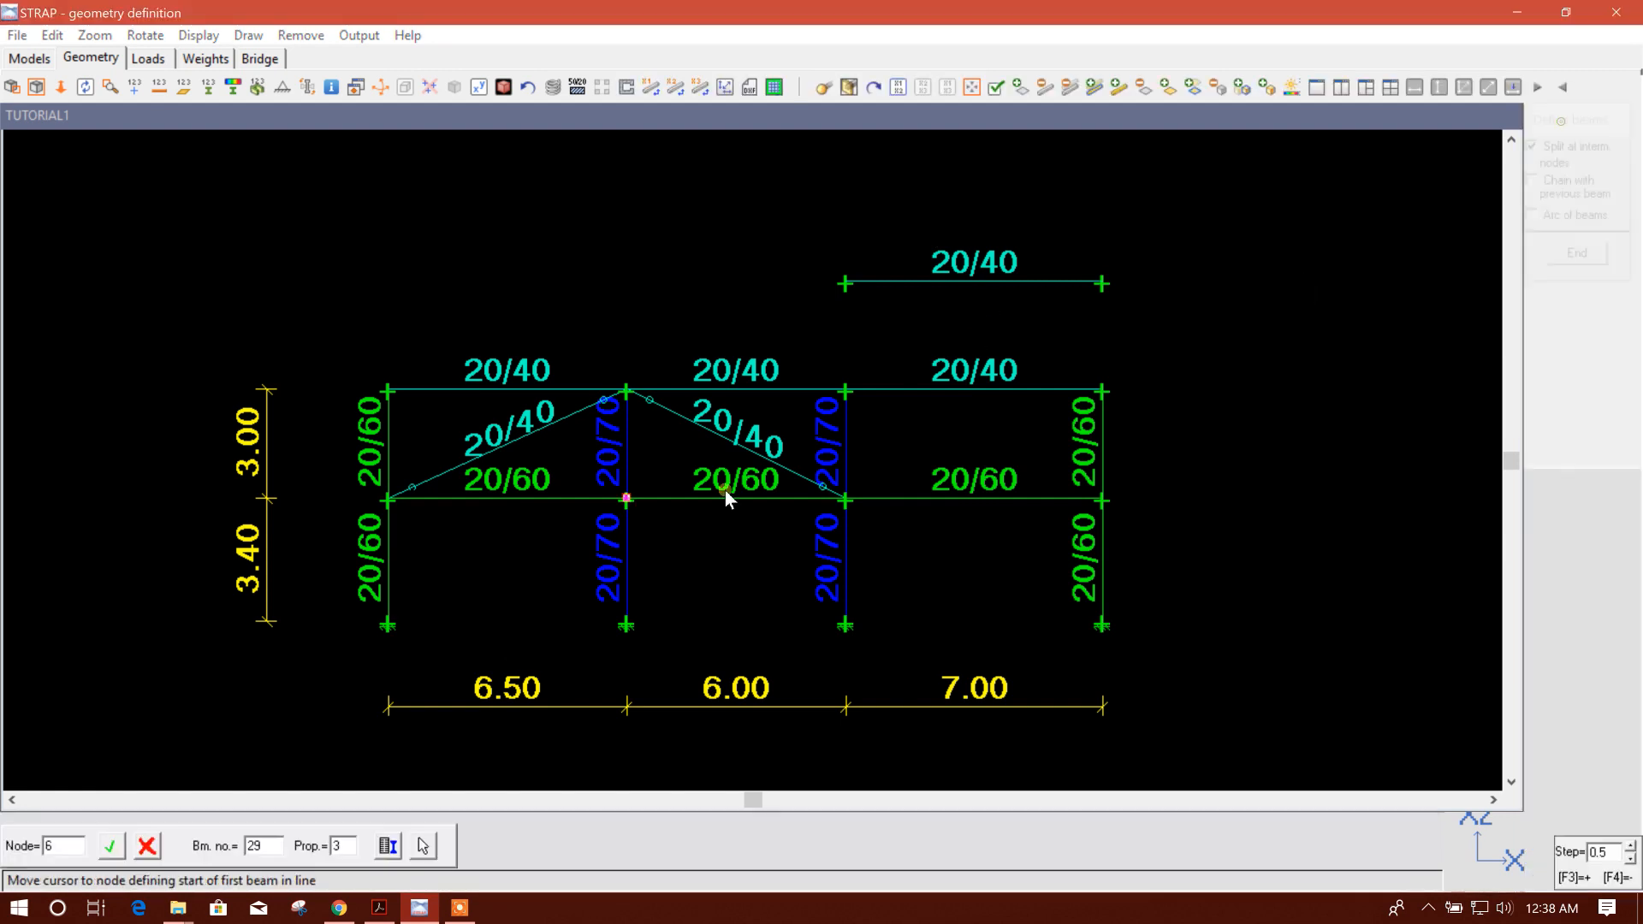
click(845, 390)
click(855, 292)
click(1103, 389)
click(1110, 280)
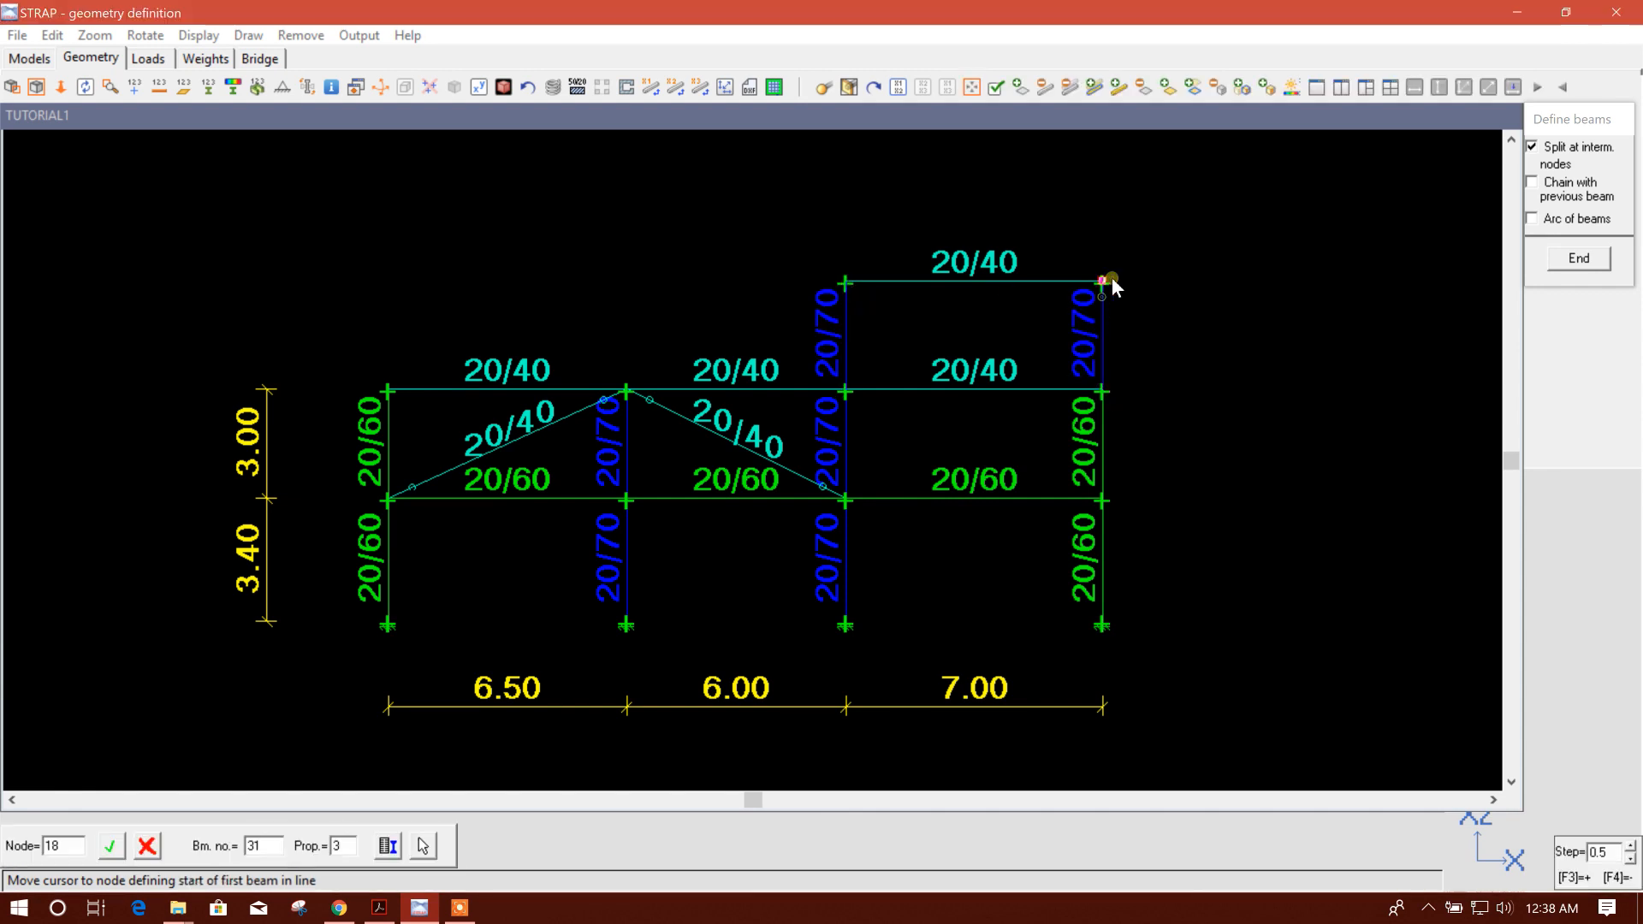
right_click(1169, 340)
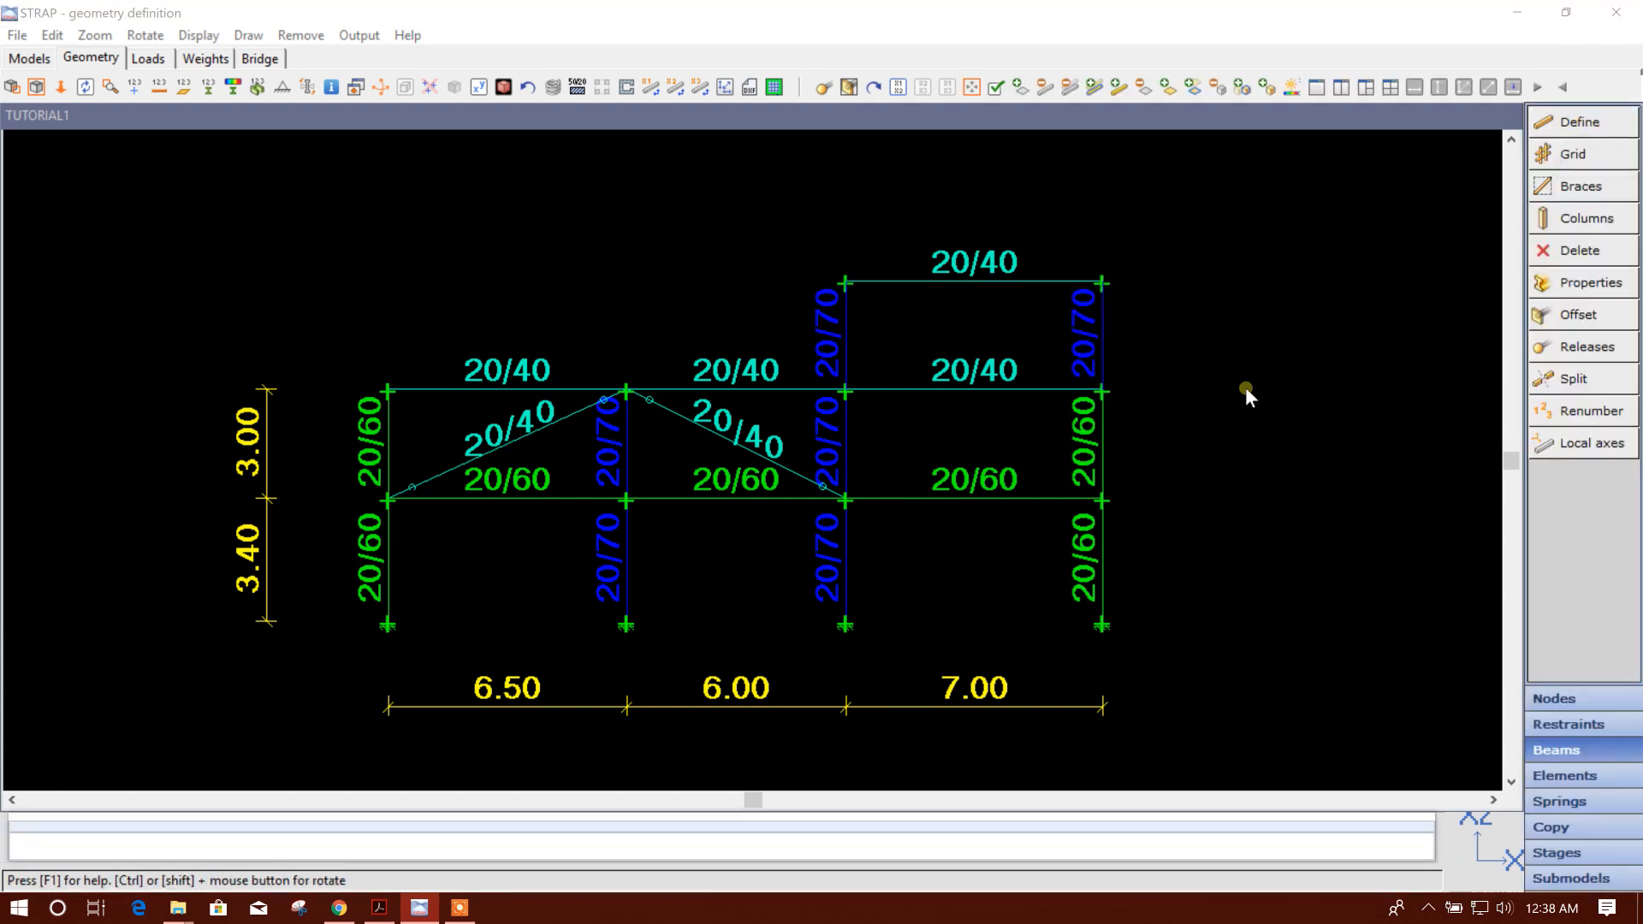
- Assign property group 2 (20/60) to the new outermost column on the right of the added storey
click(1558, 285)
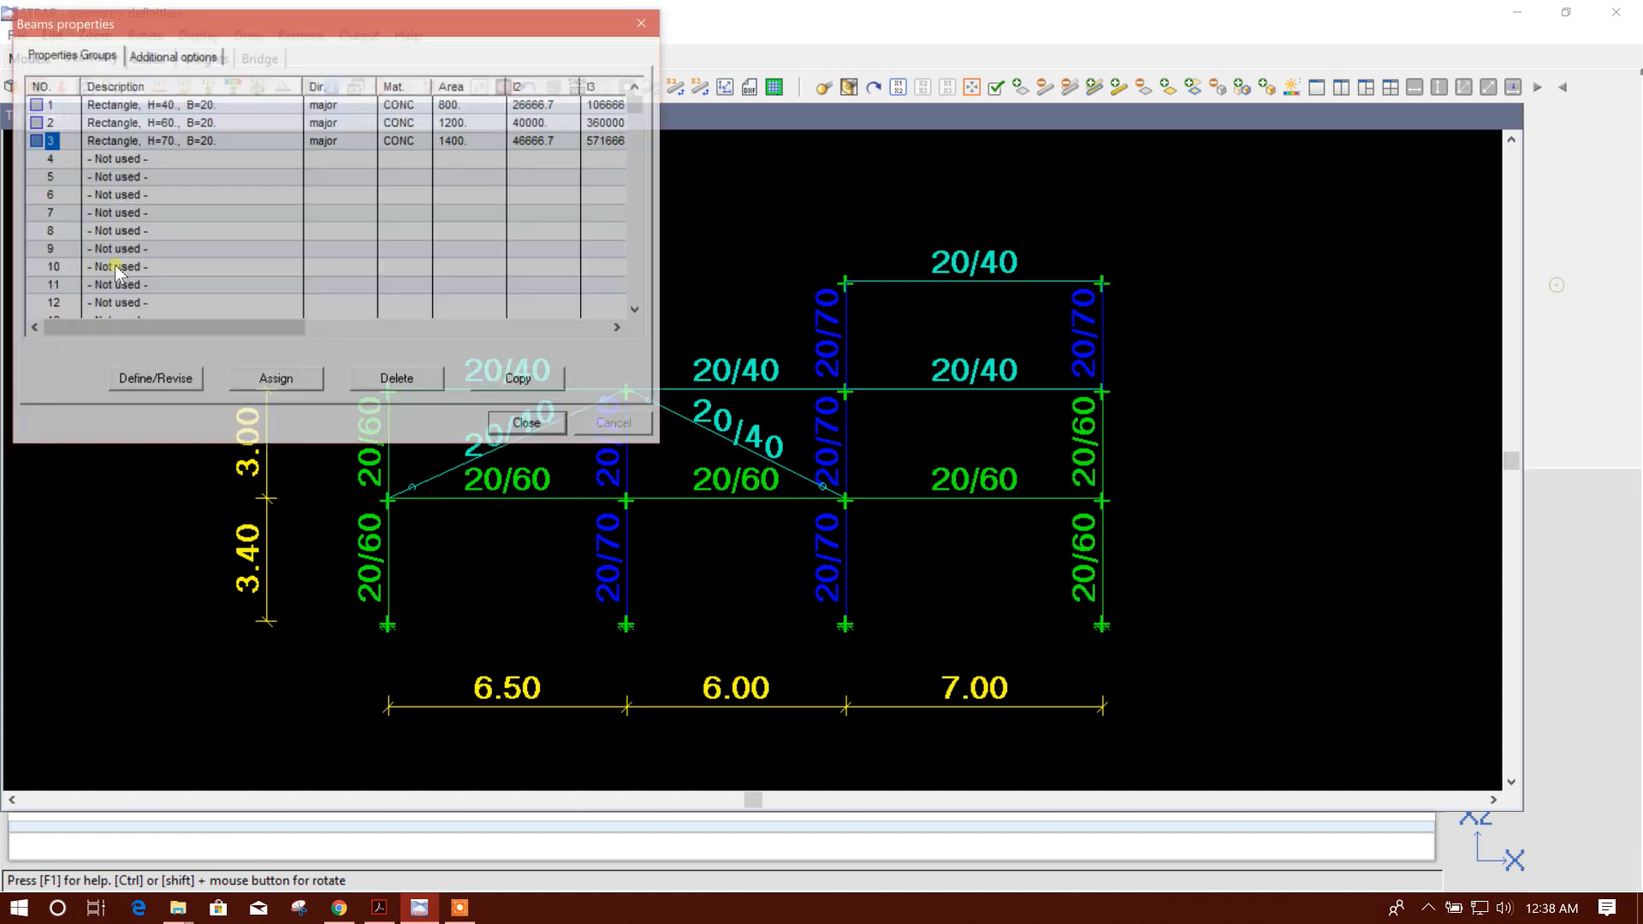
click(154, 126)
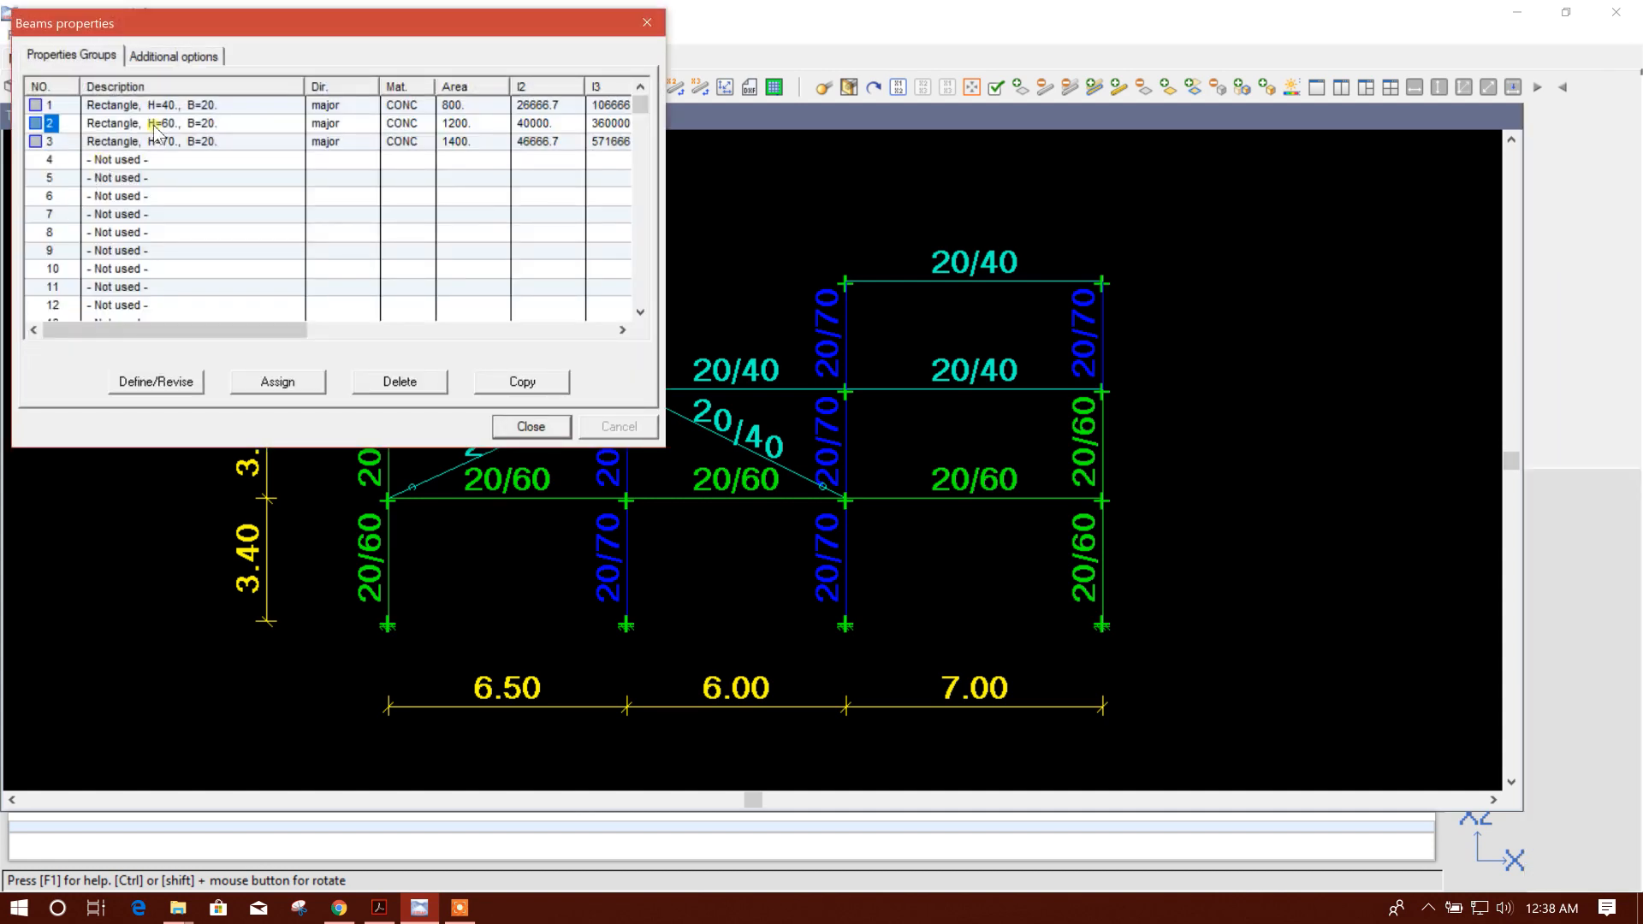
click(291, 387)
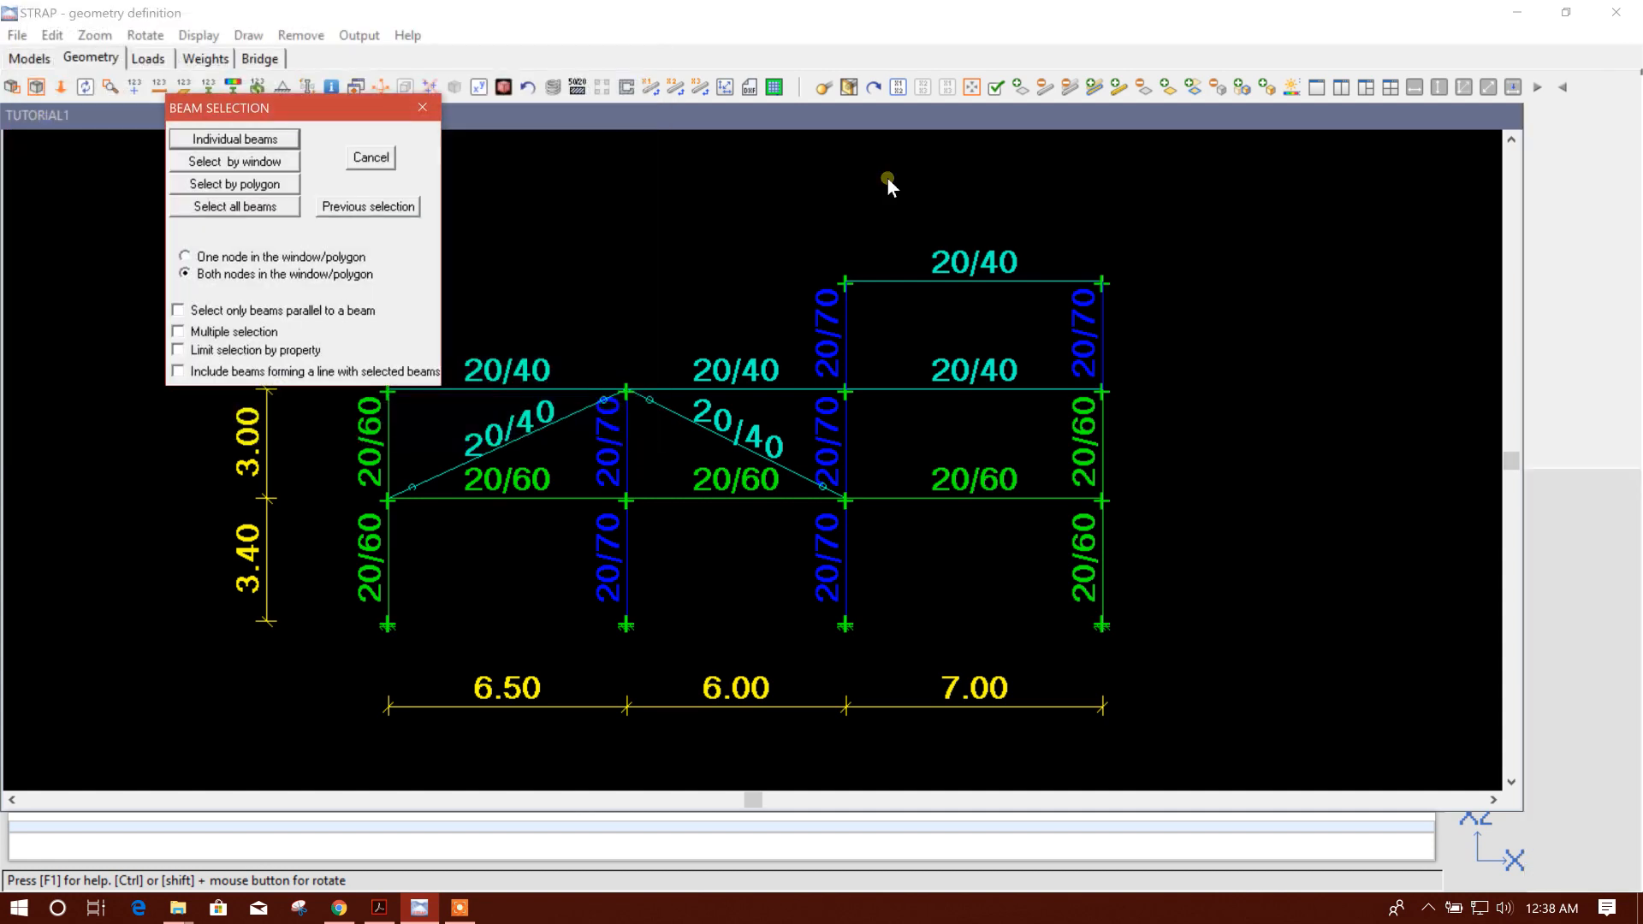
click(283, 138)
click(1111, 332)
click(1106, 336)
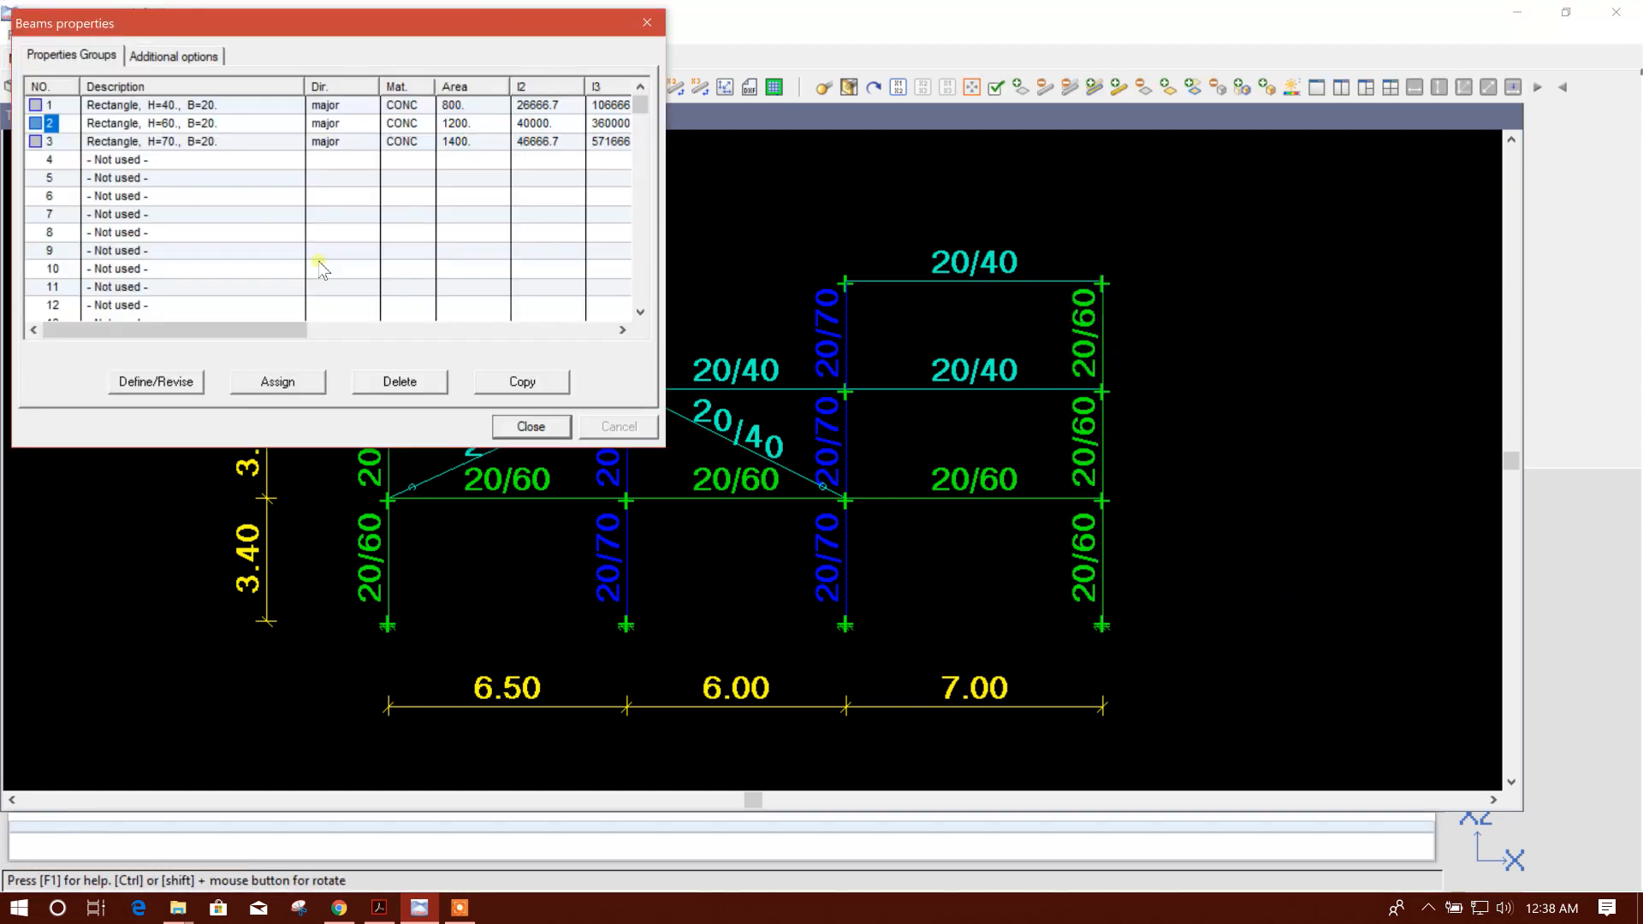
click(530, 427)
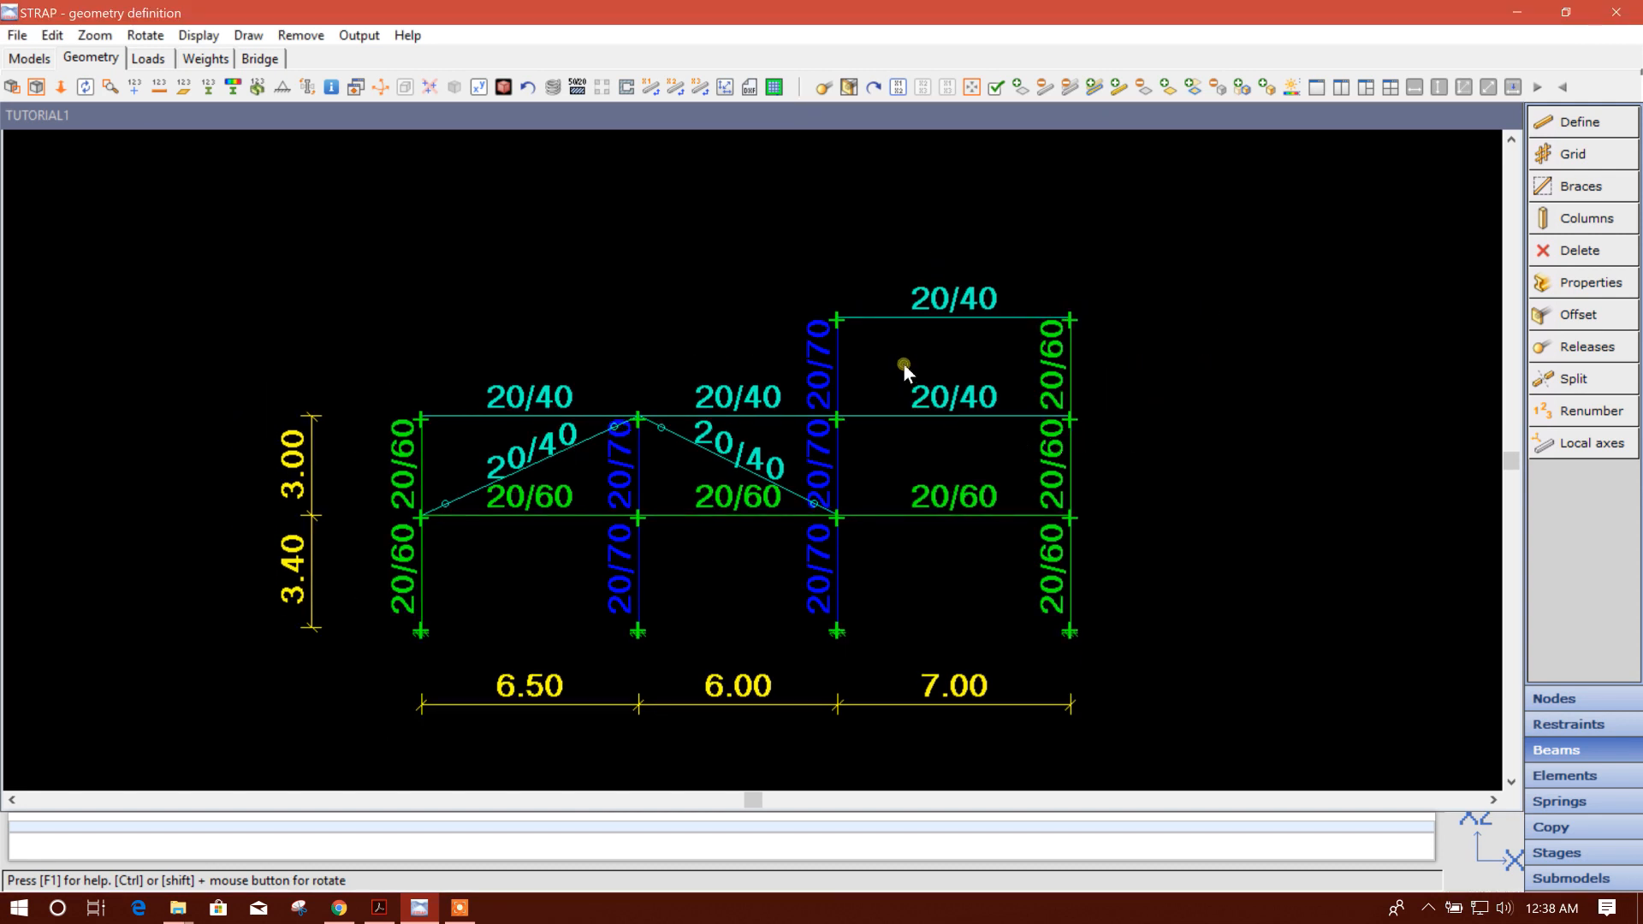
- Create a new load case titled DL for the frame
mouse_move(1238, 461)
middle_down()
mouse_move(1207, 456)
mouse_move(1200, 424)
middle_up()
middle_drag(1037, 570, 1001, 556)
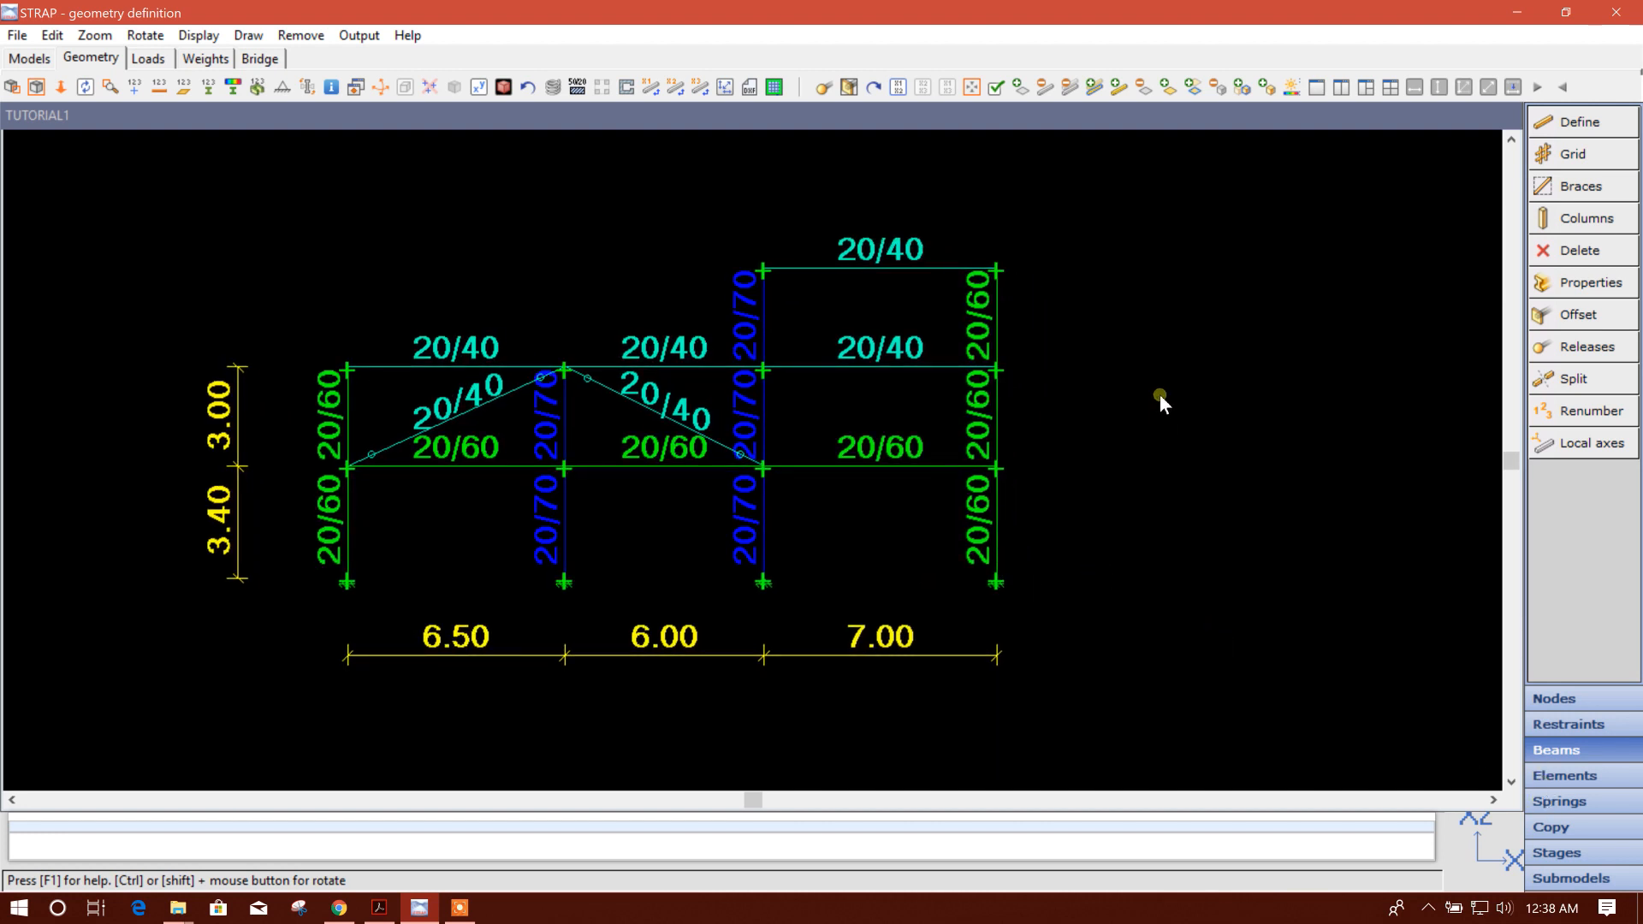
click(147, 57)
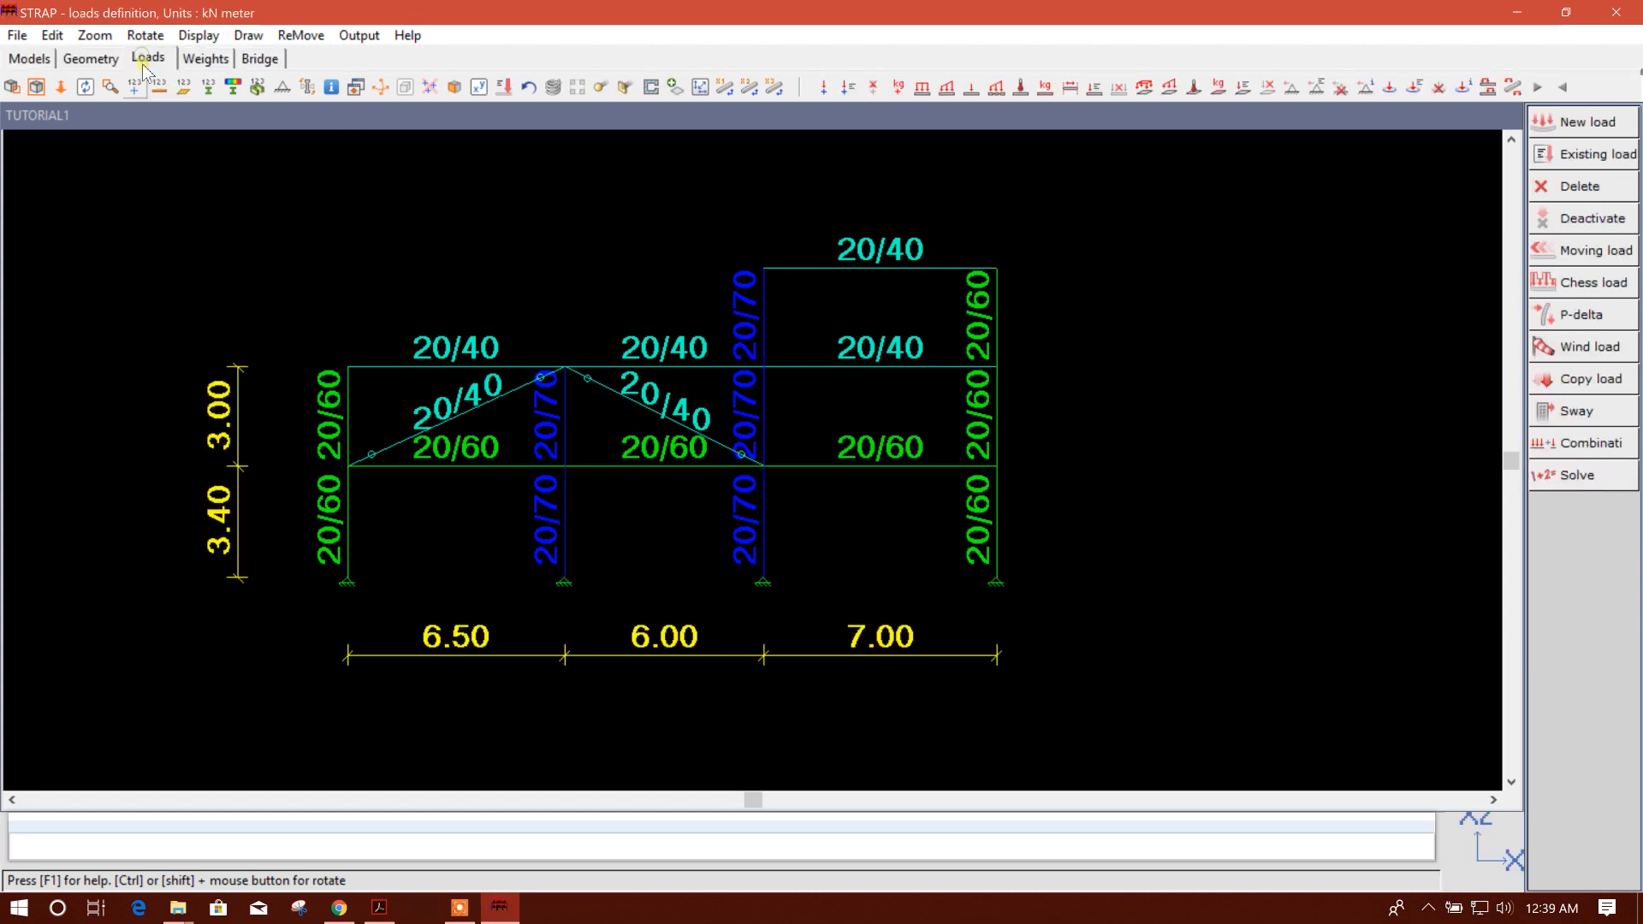
click(1591, 123)
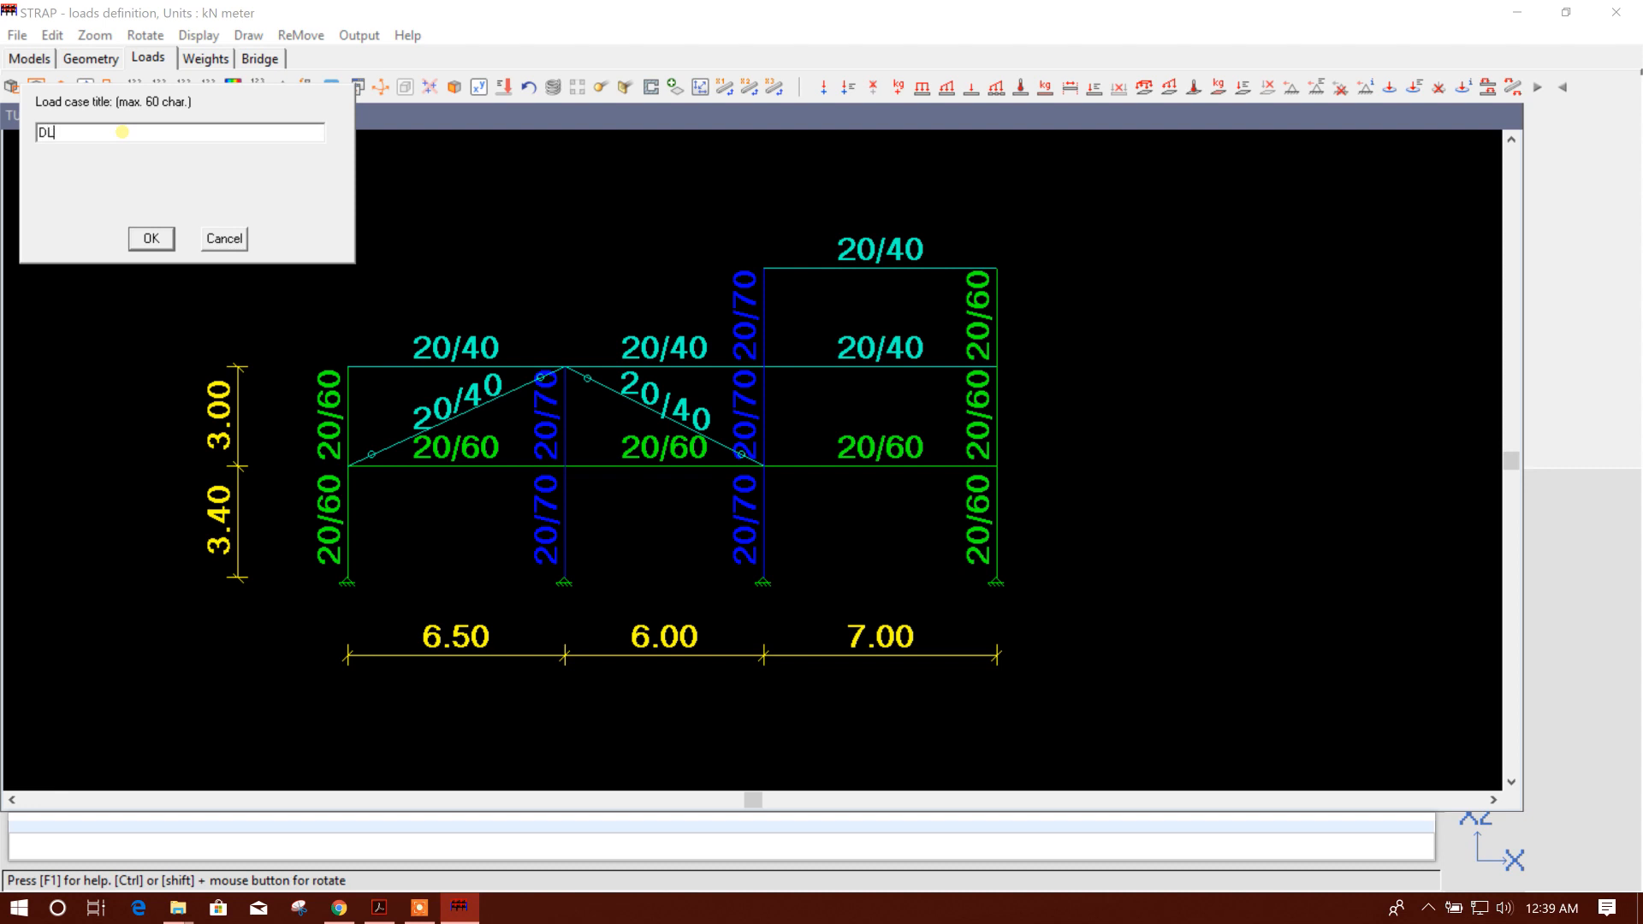
click(147, 241)
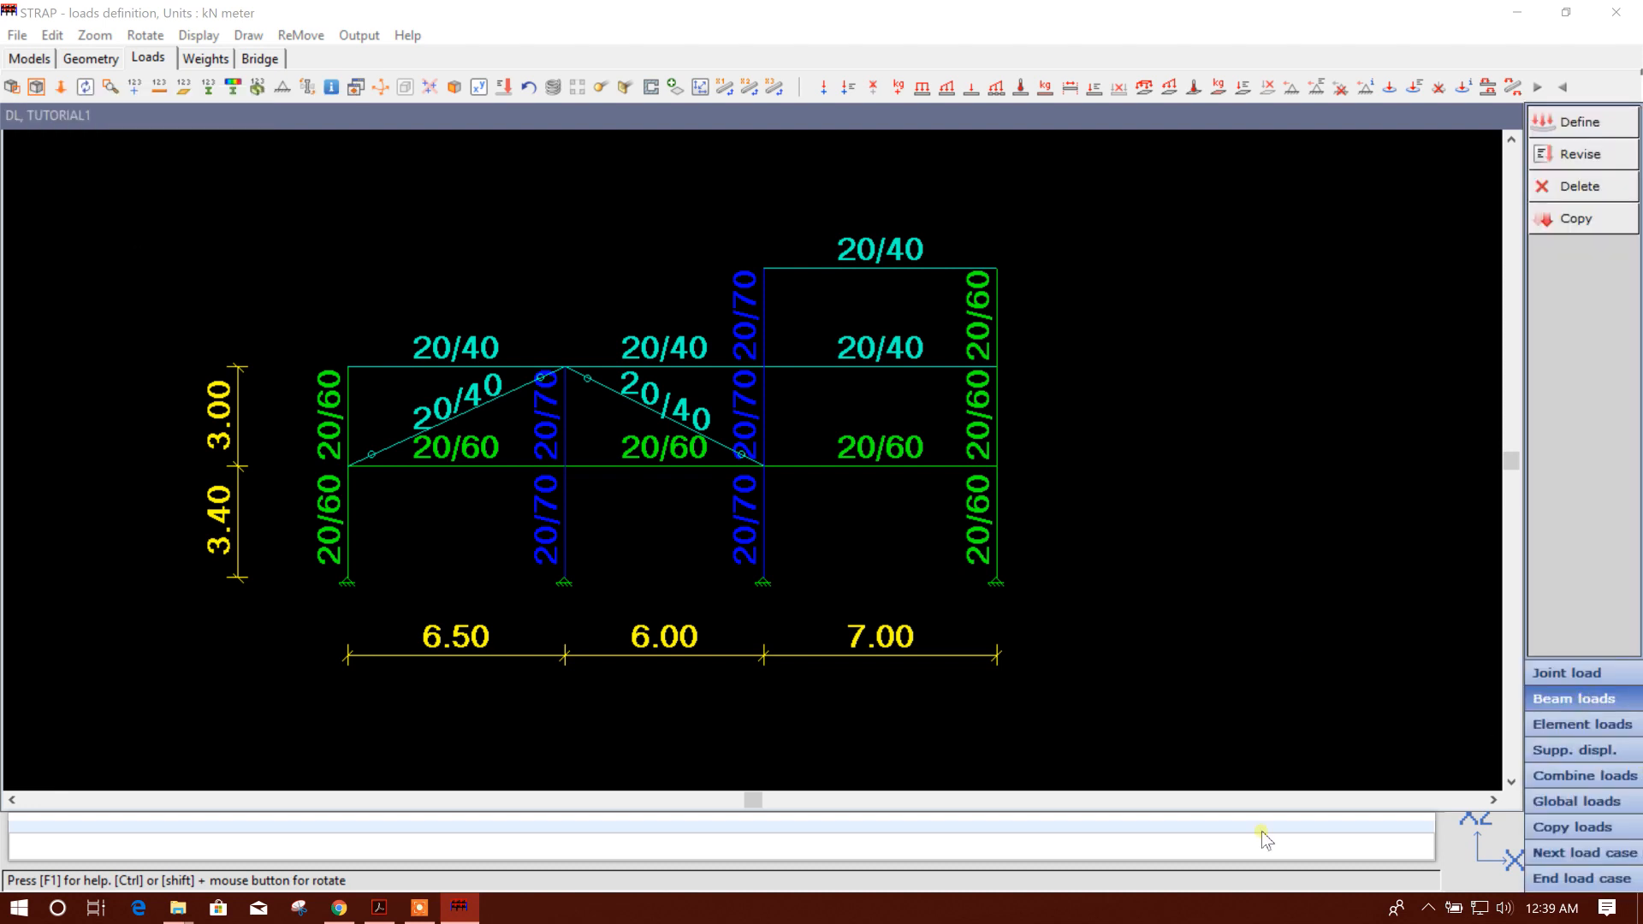
- Apply a uniform beam load of -8 kN/m, direction FX2, type Local, to all seven horizontal beams in load case DL
click(1579, 124)
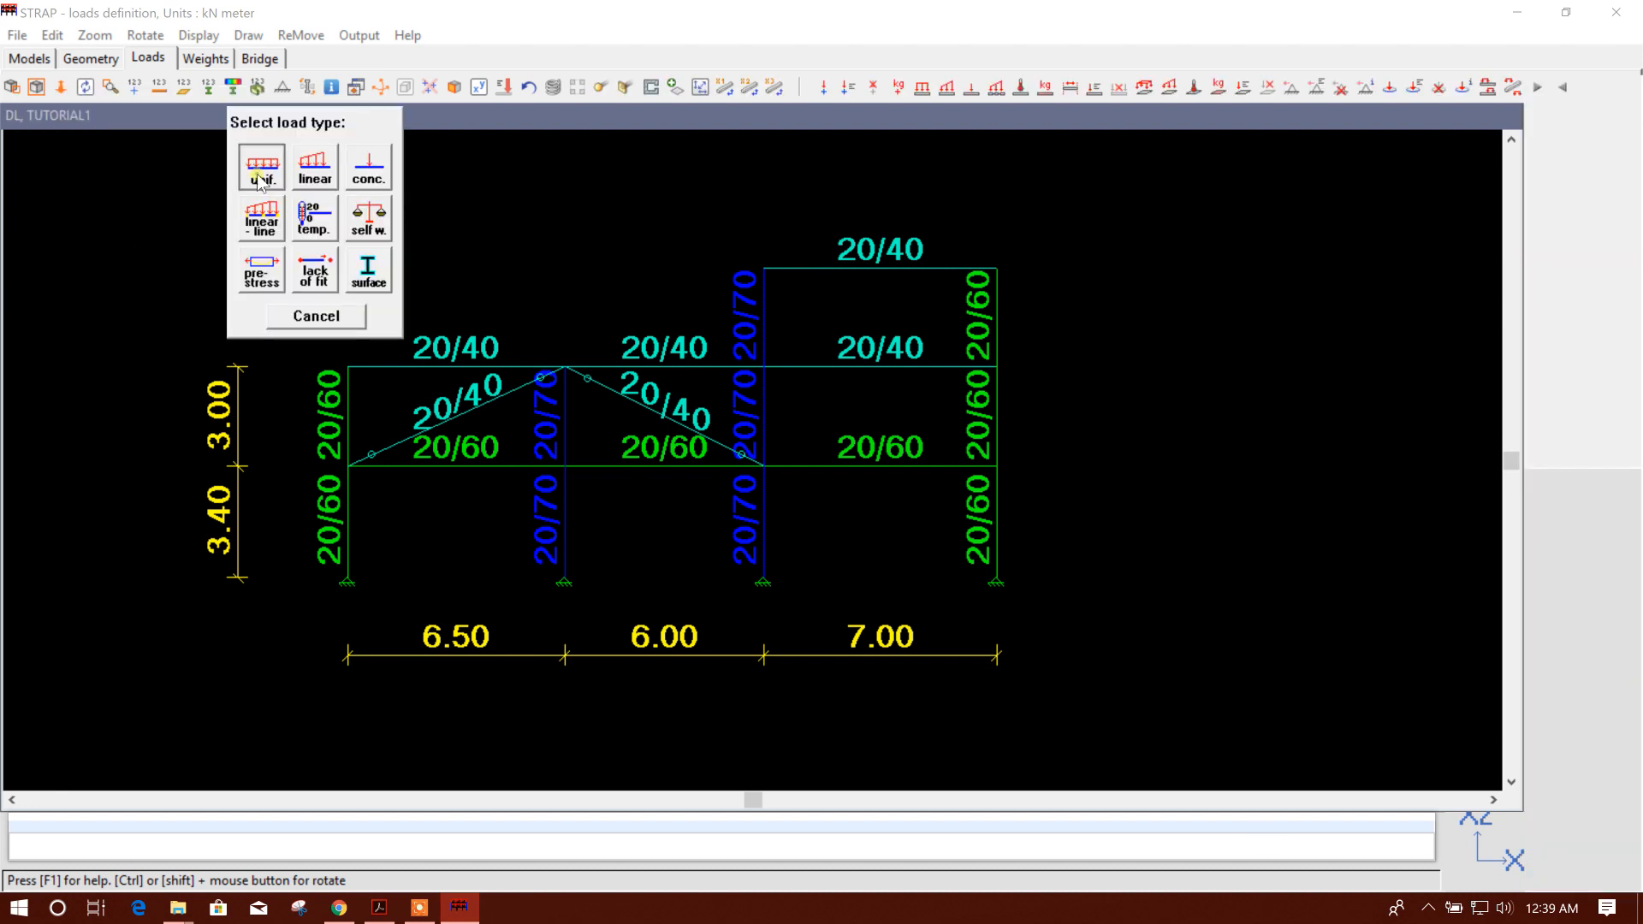
click(259, 170)
click(243, 140)
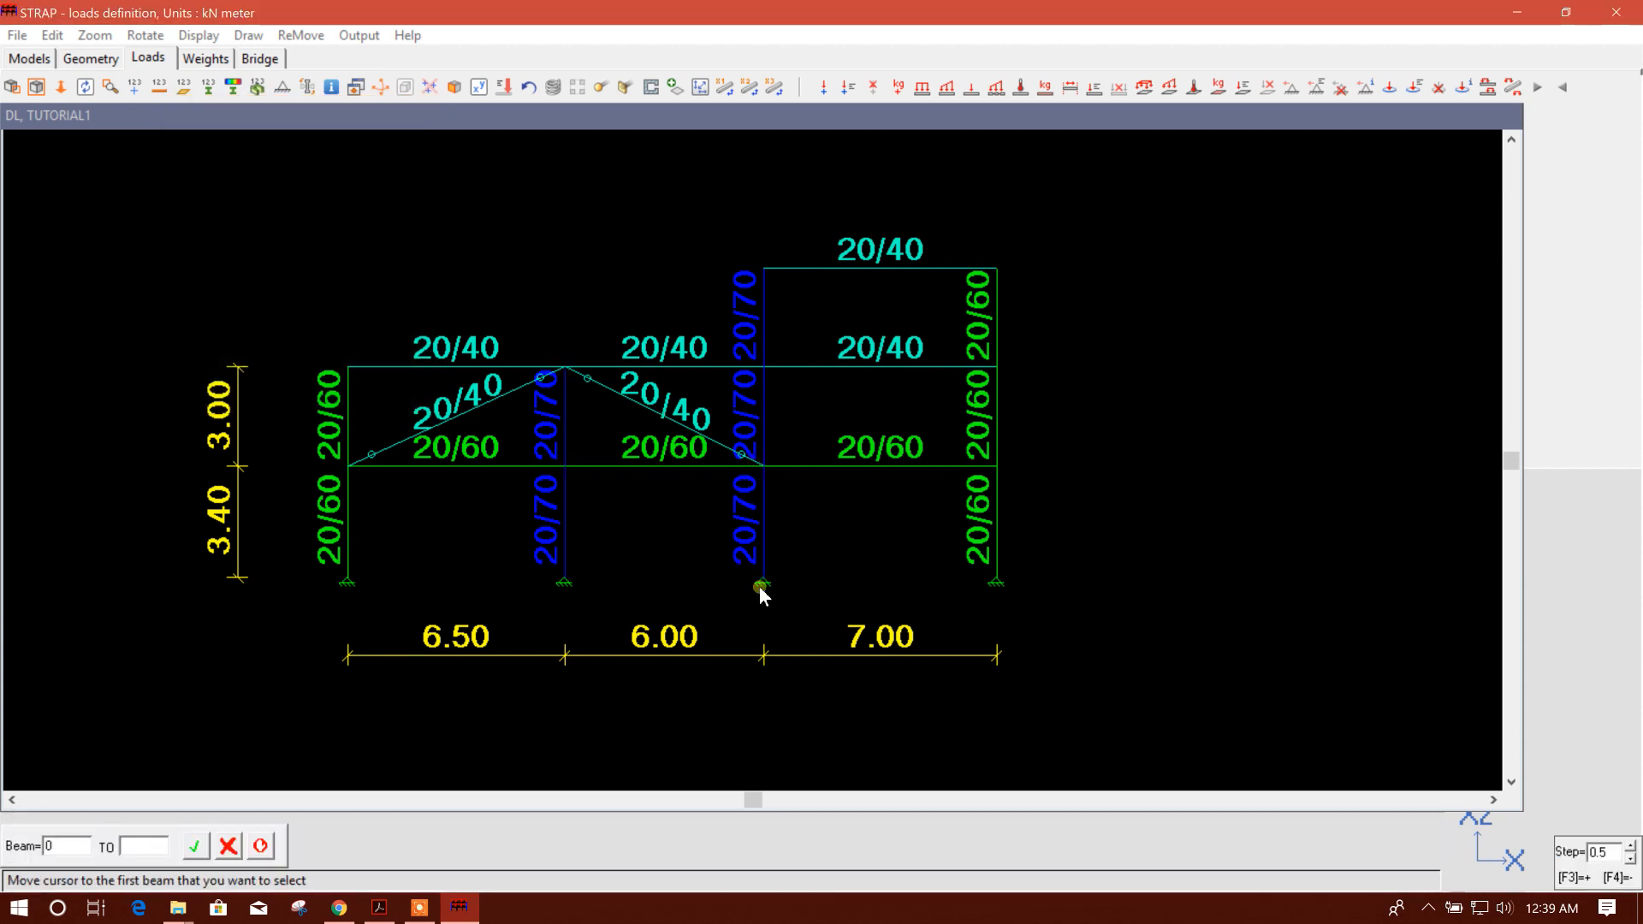
click(455, 373)
click(653, 377)
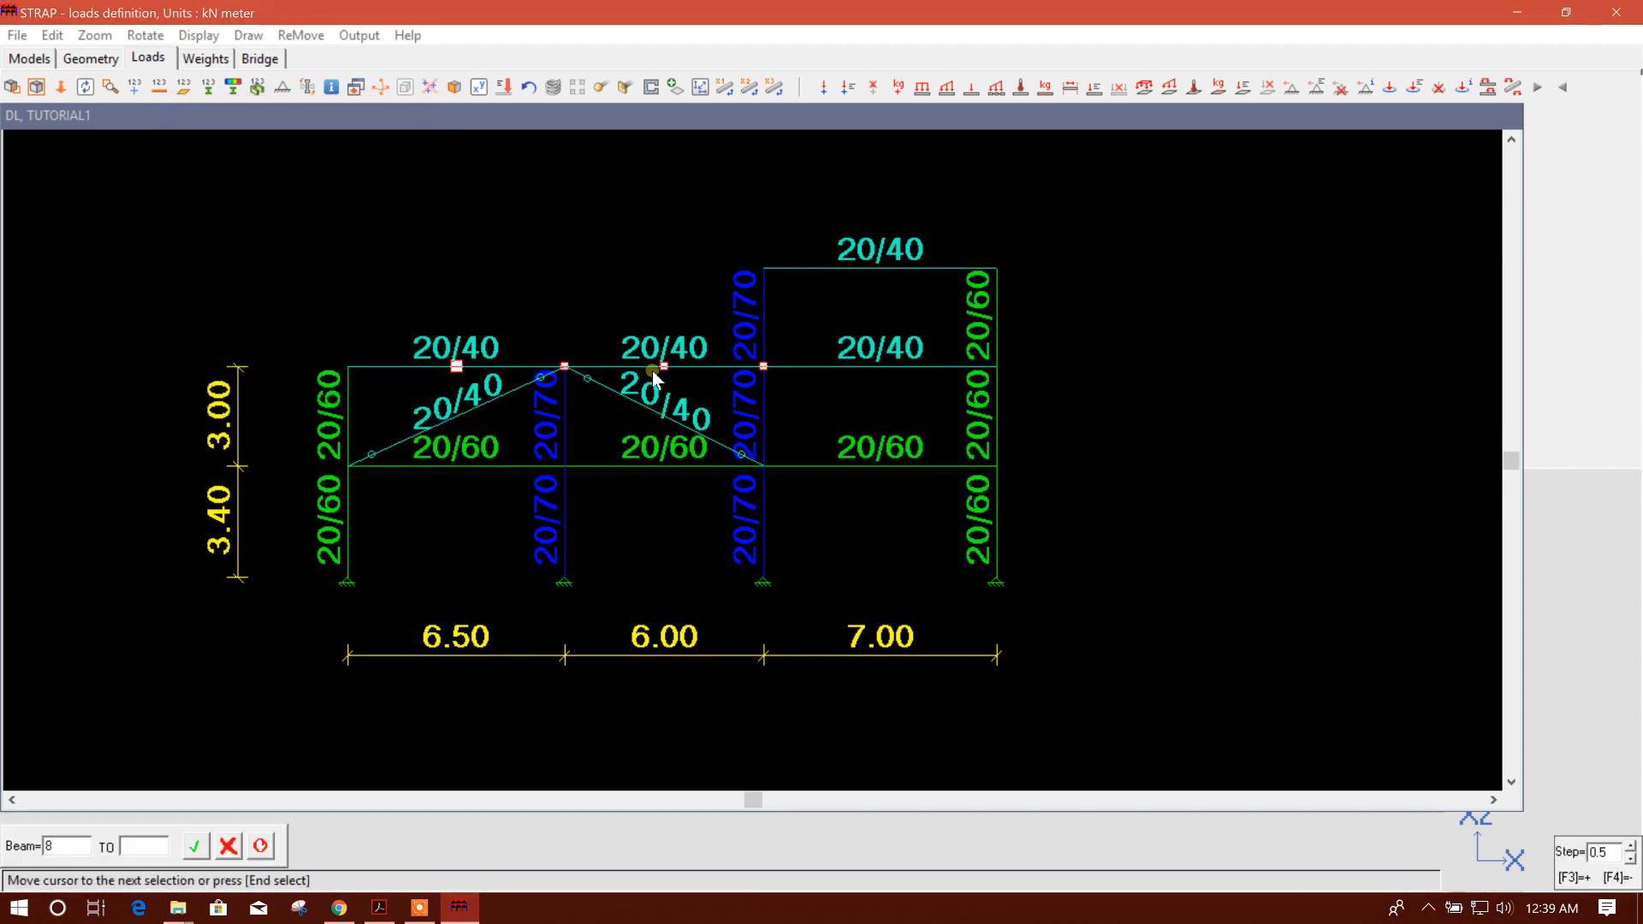
click(880, 367)
click(890, 269)
click(872, 463)
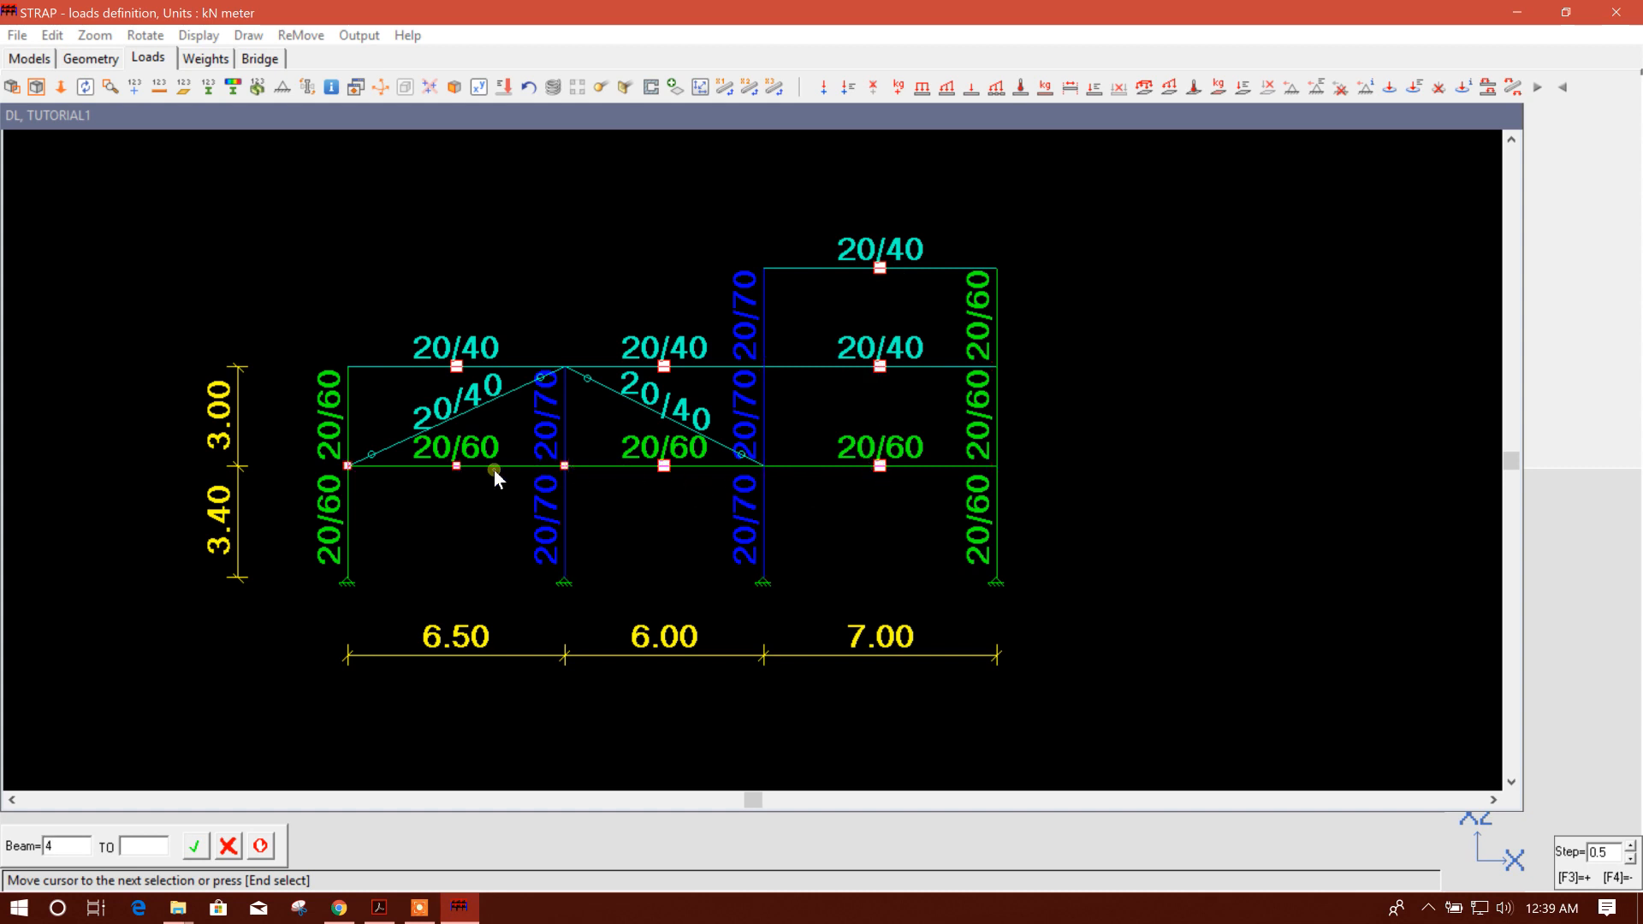
click(460, 475)
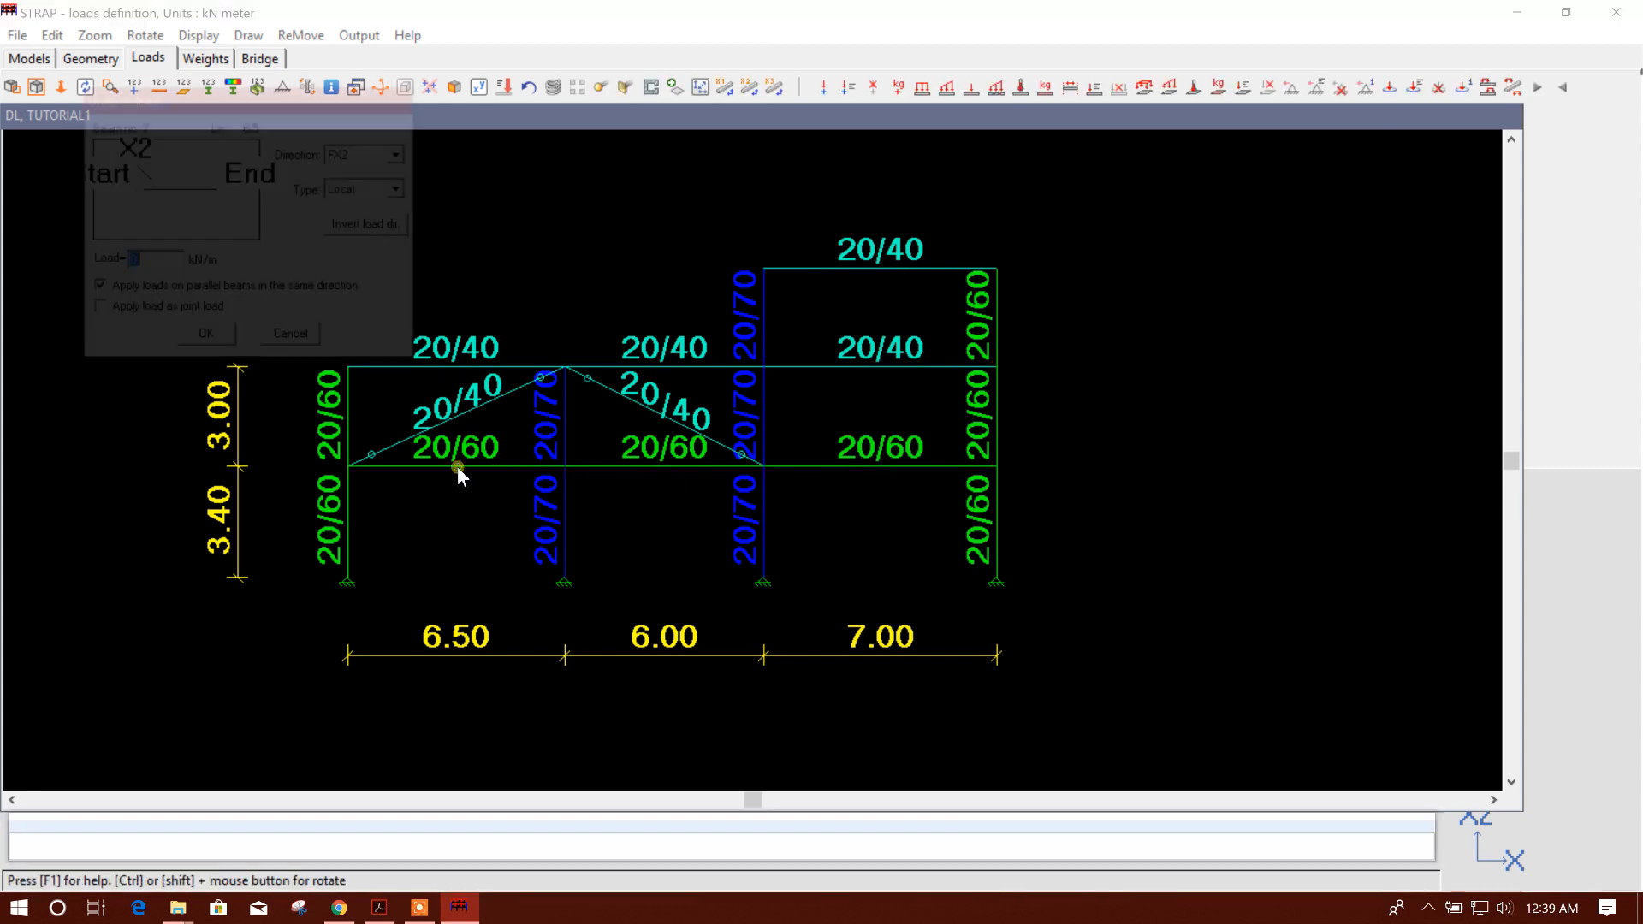
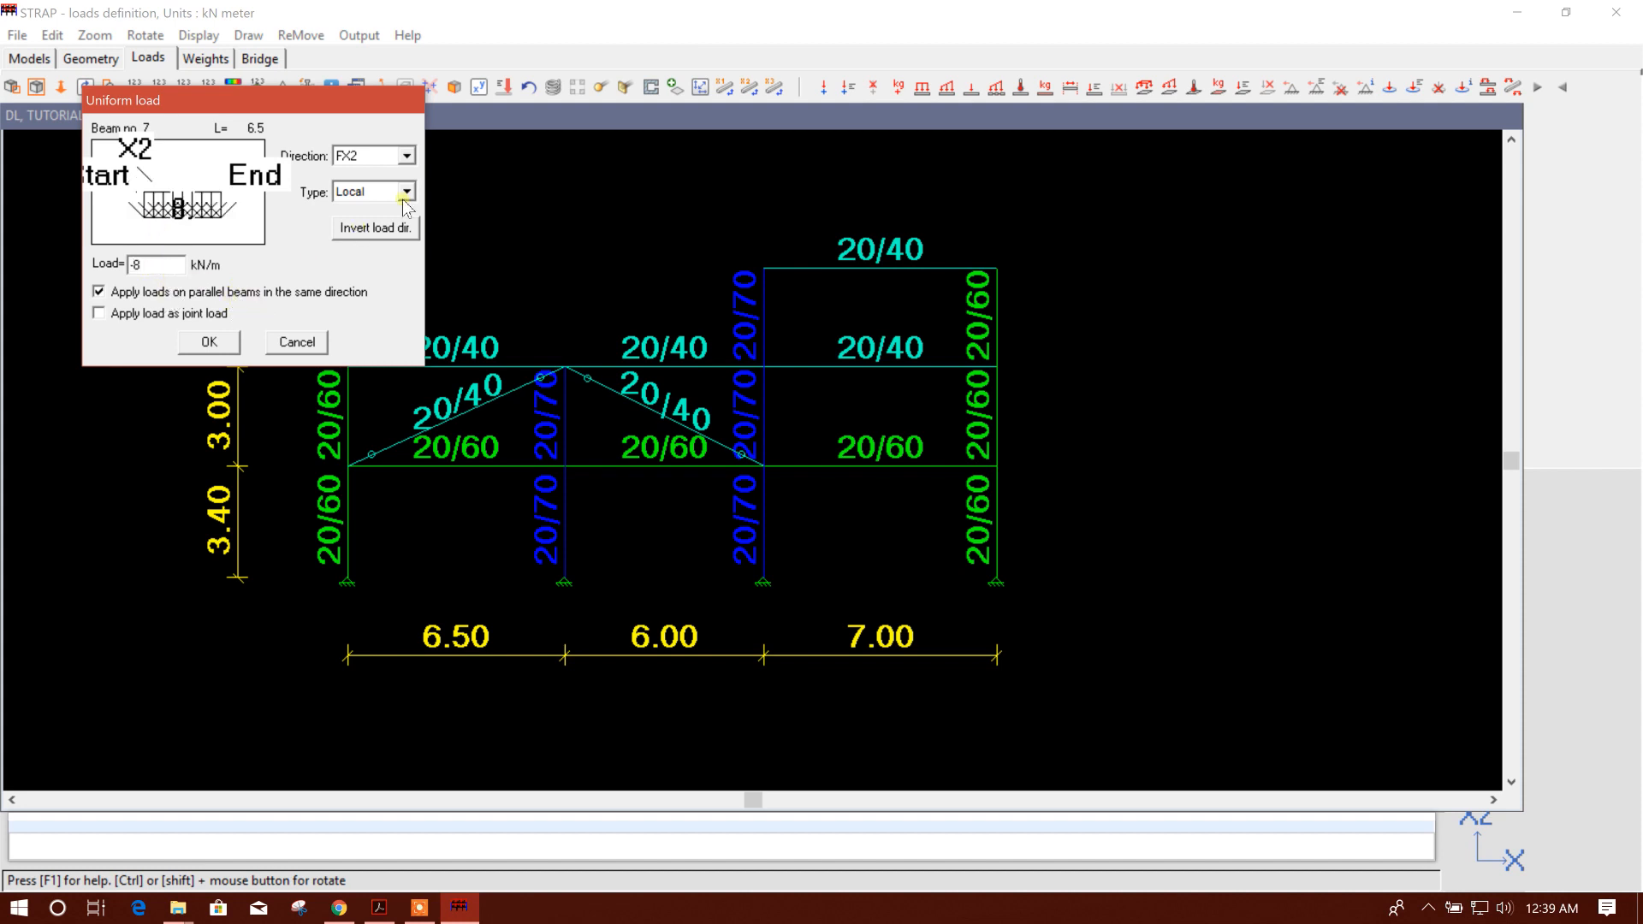
click(406, 156)
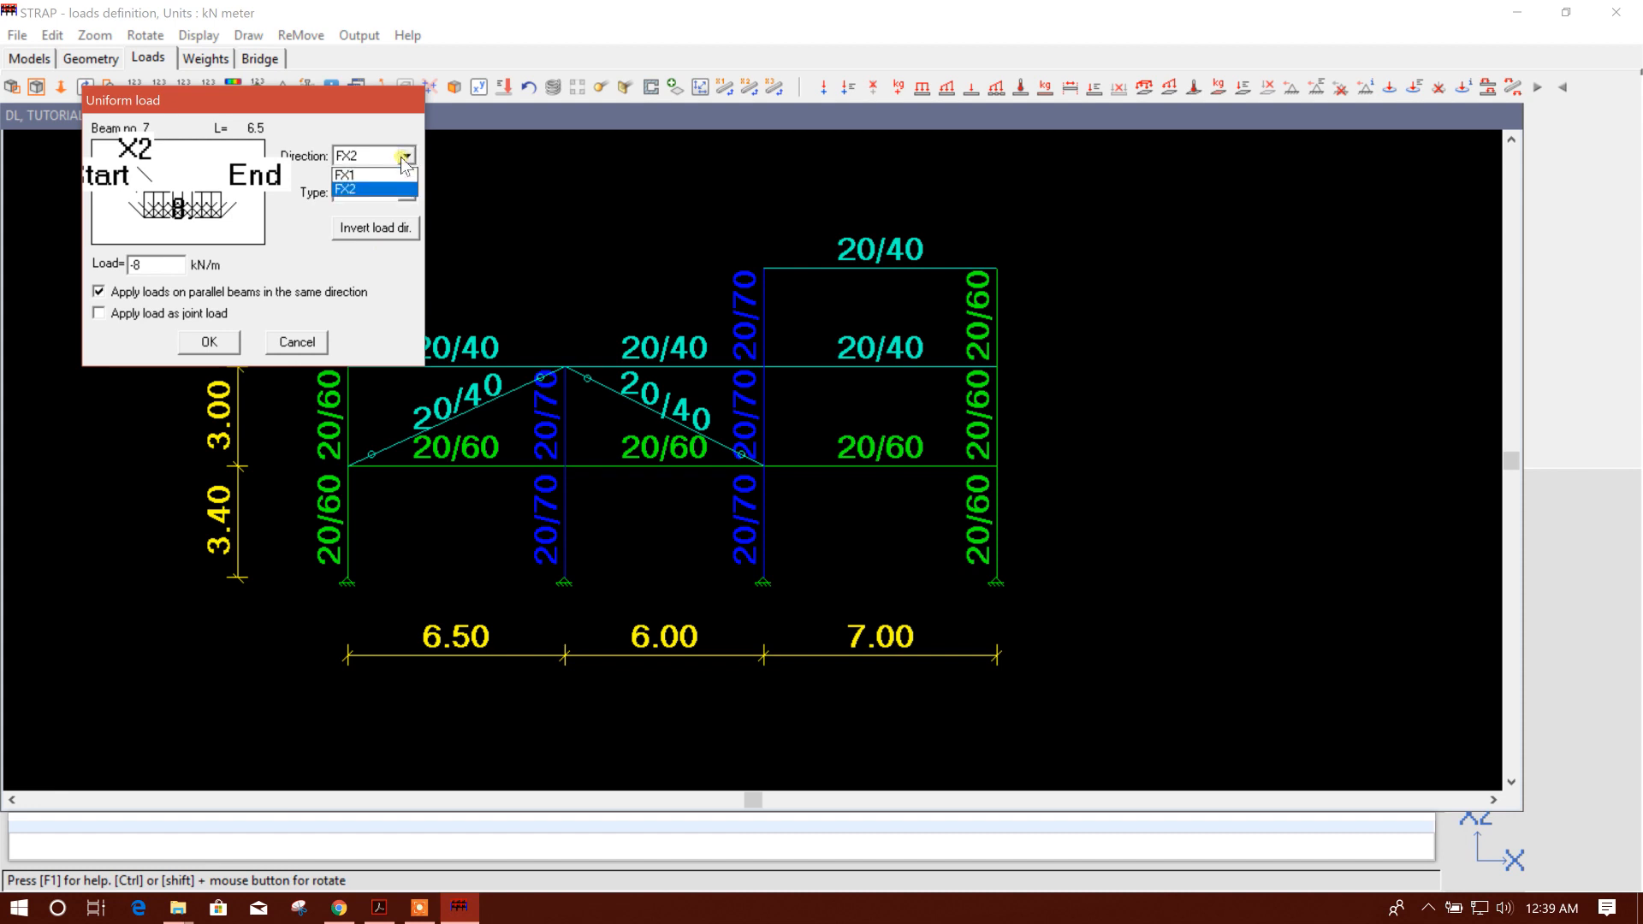
click(405, 156)
click(403, 195)
click(400, 203)
click(209, 341)
- End the DL load case and create a new load case titled LL
middle_drag(1063, 326, 1035, 368)
scroll(984, 407, down, 2)
scroll(950, 430, up, 2)
middle_drag(860, 431, 921, 423)
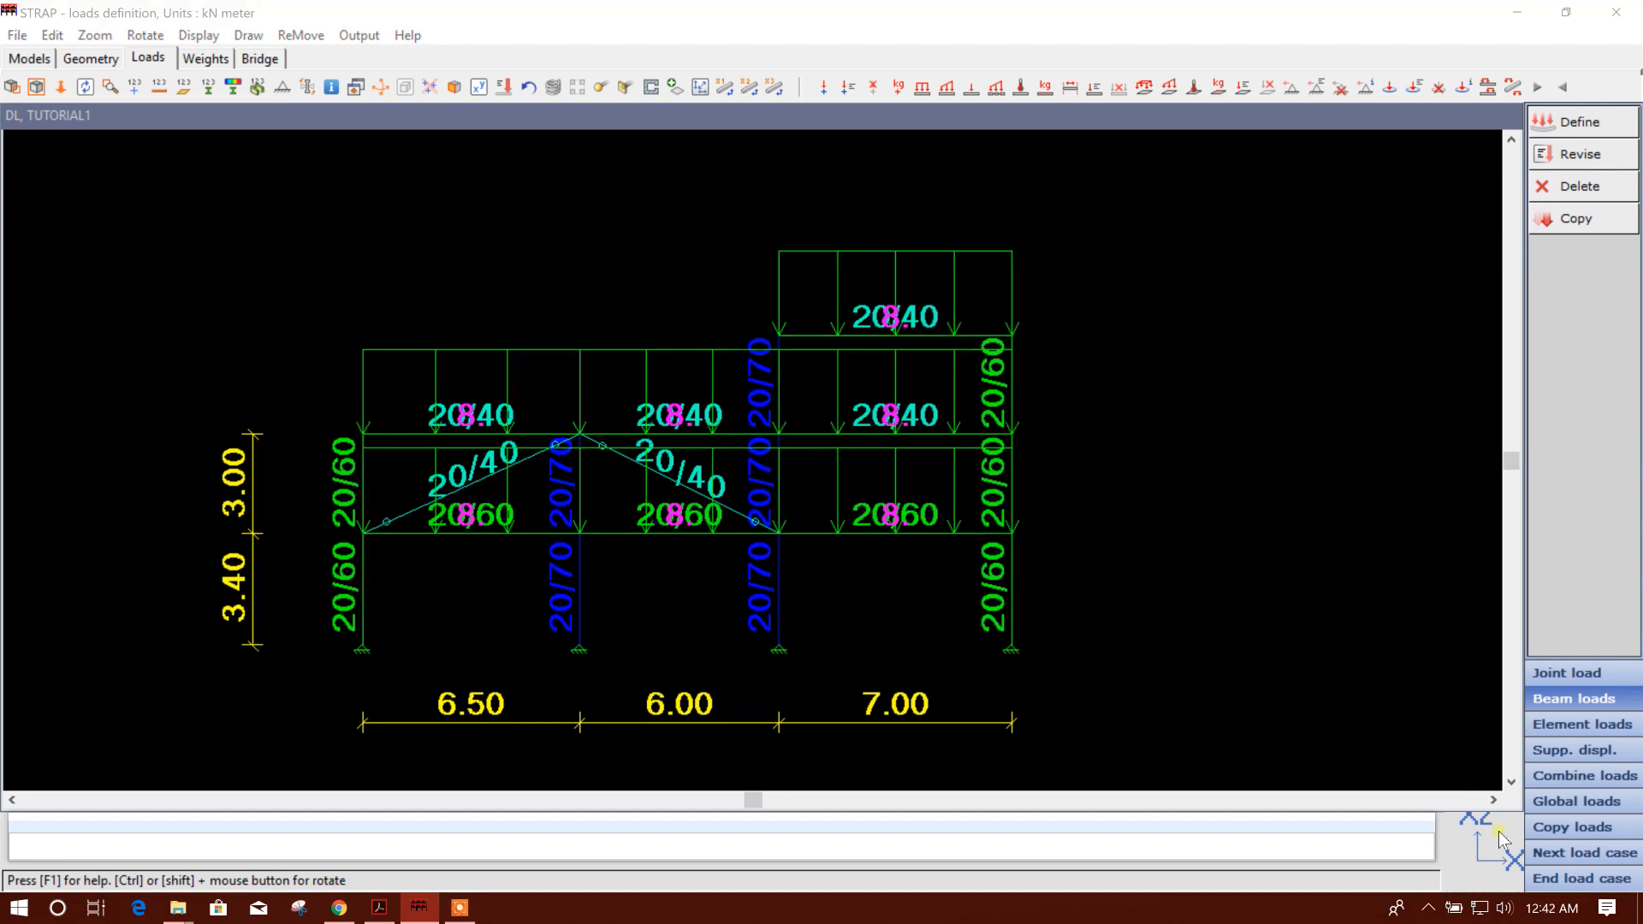
click(1571, 880)
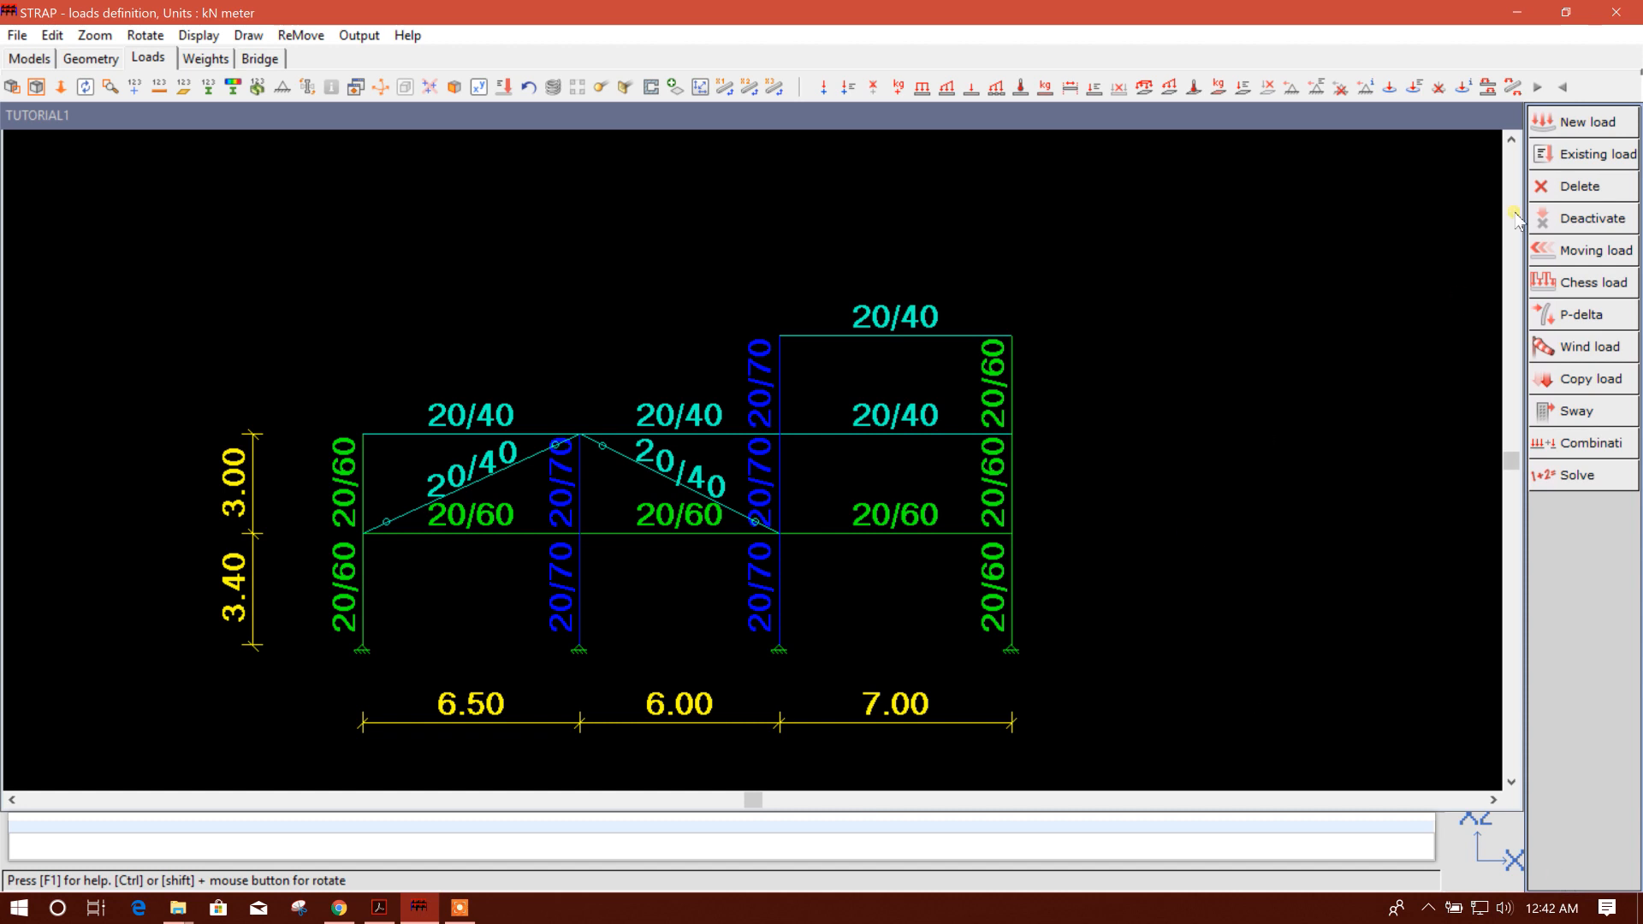
click(1585, 123)
click(84, 133)
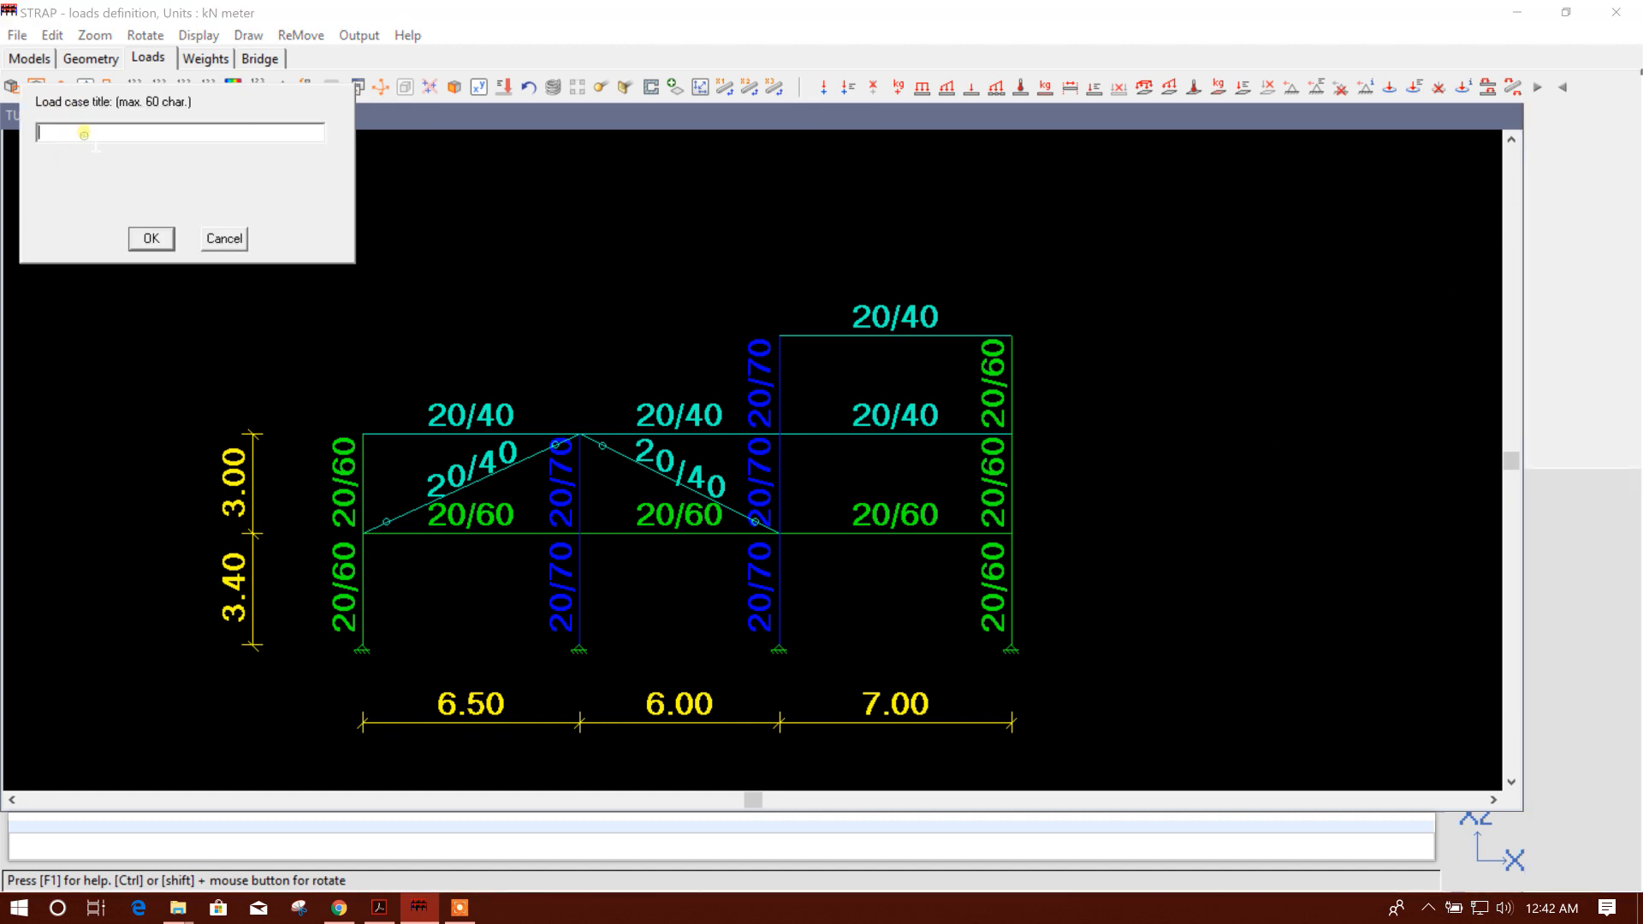
click(150, 238)
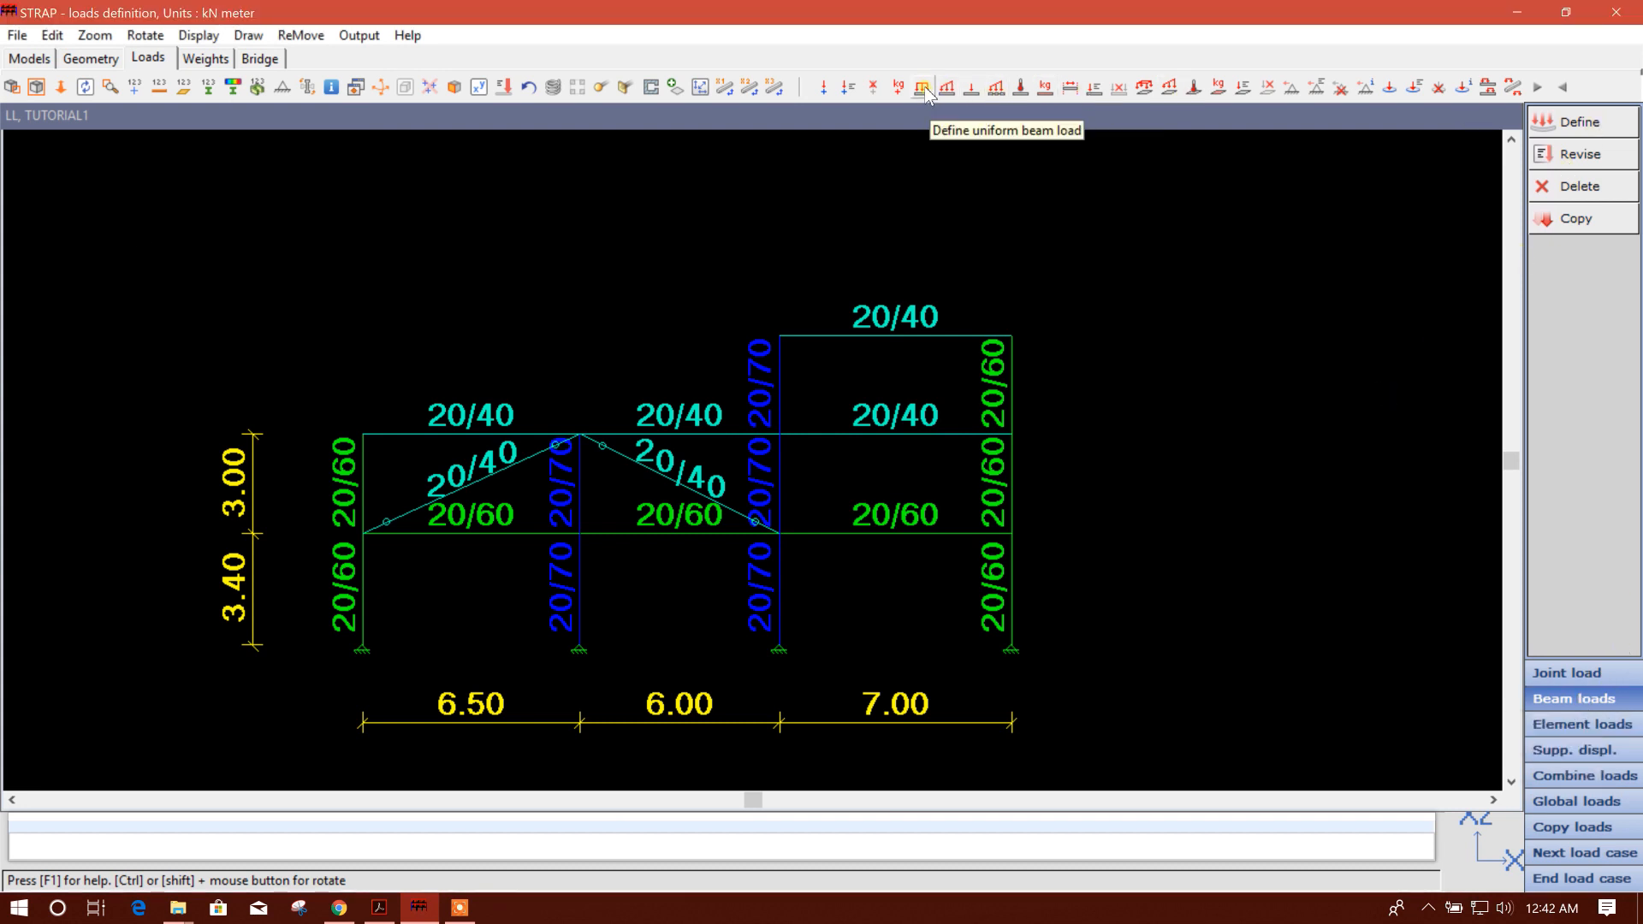
- Apply a uniform load of -5 kN/m, direction FX2, to all seven horizontal beams in load case LL, and end the load case
click(993, 89)
click(257, 140)
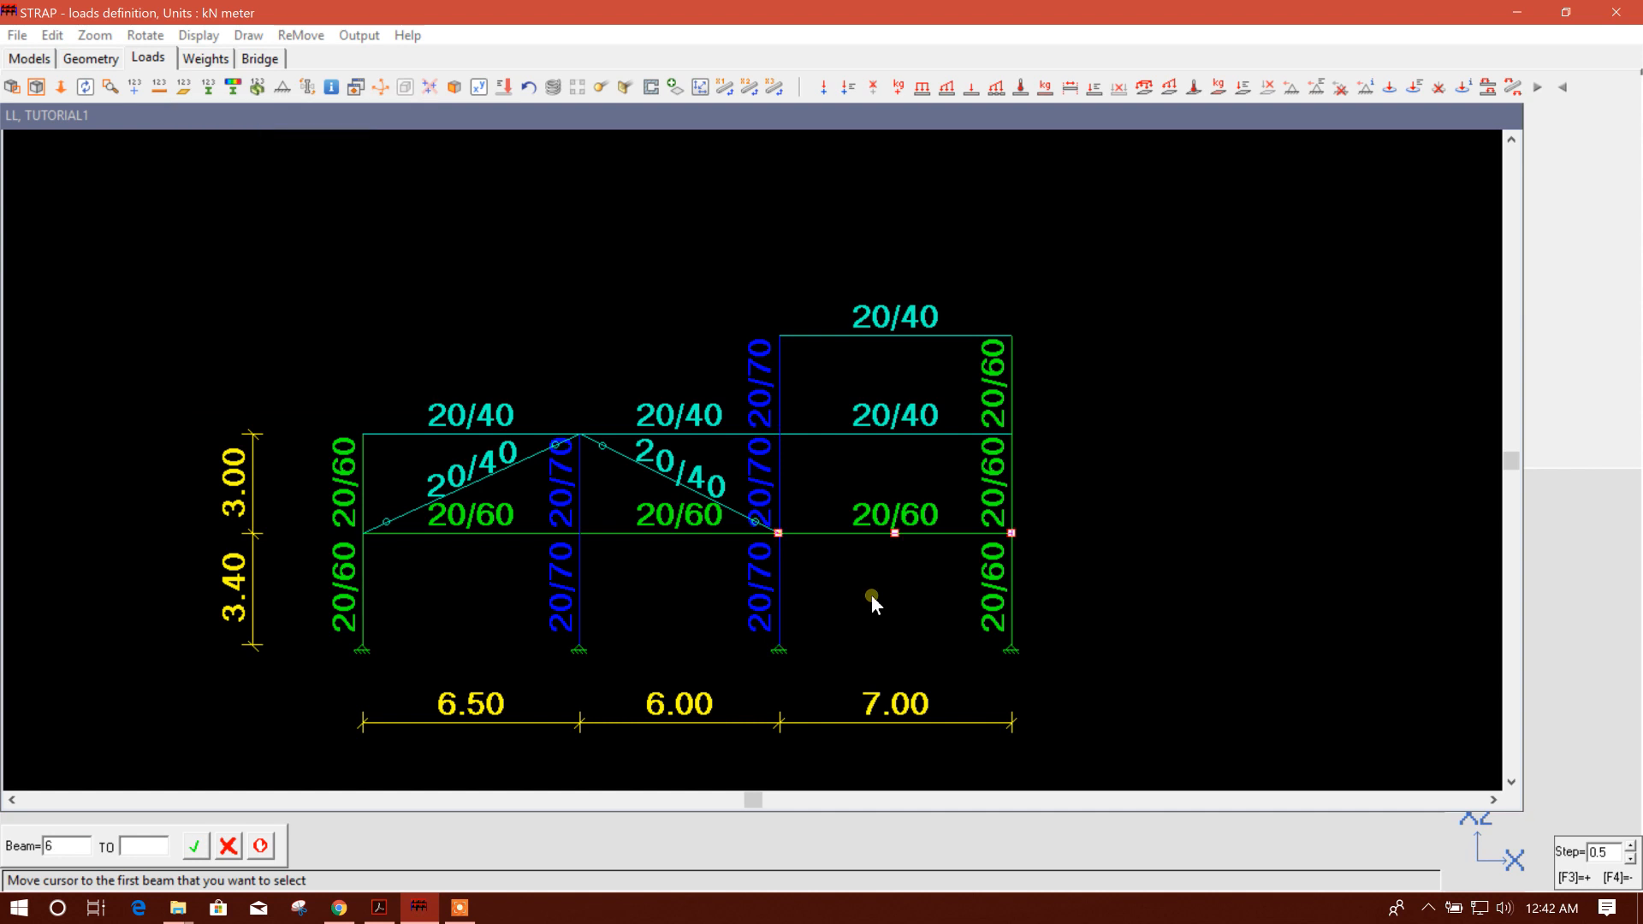
click(488, 438)
click(630, 445)
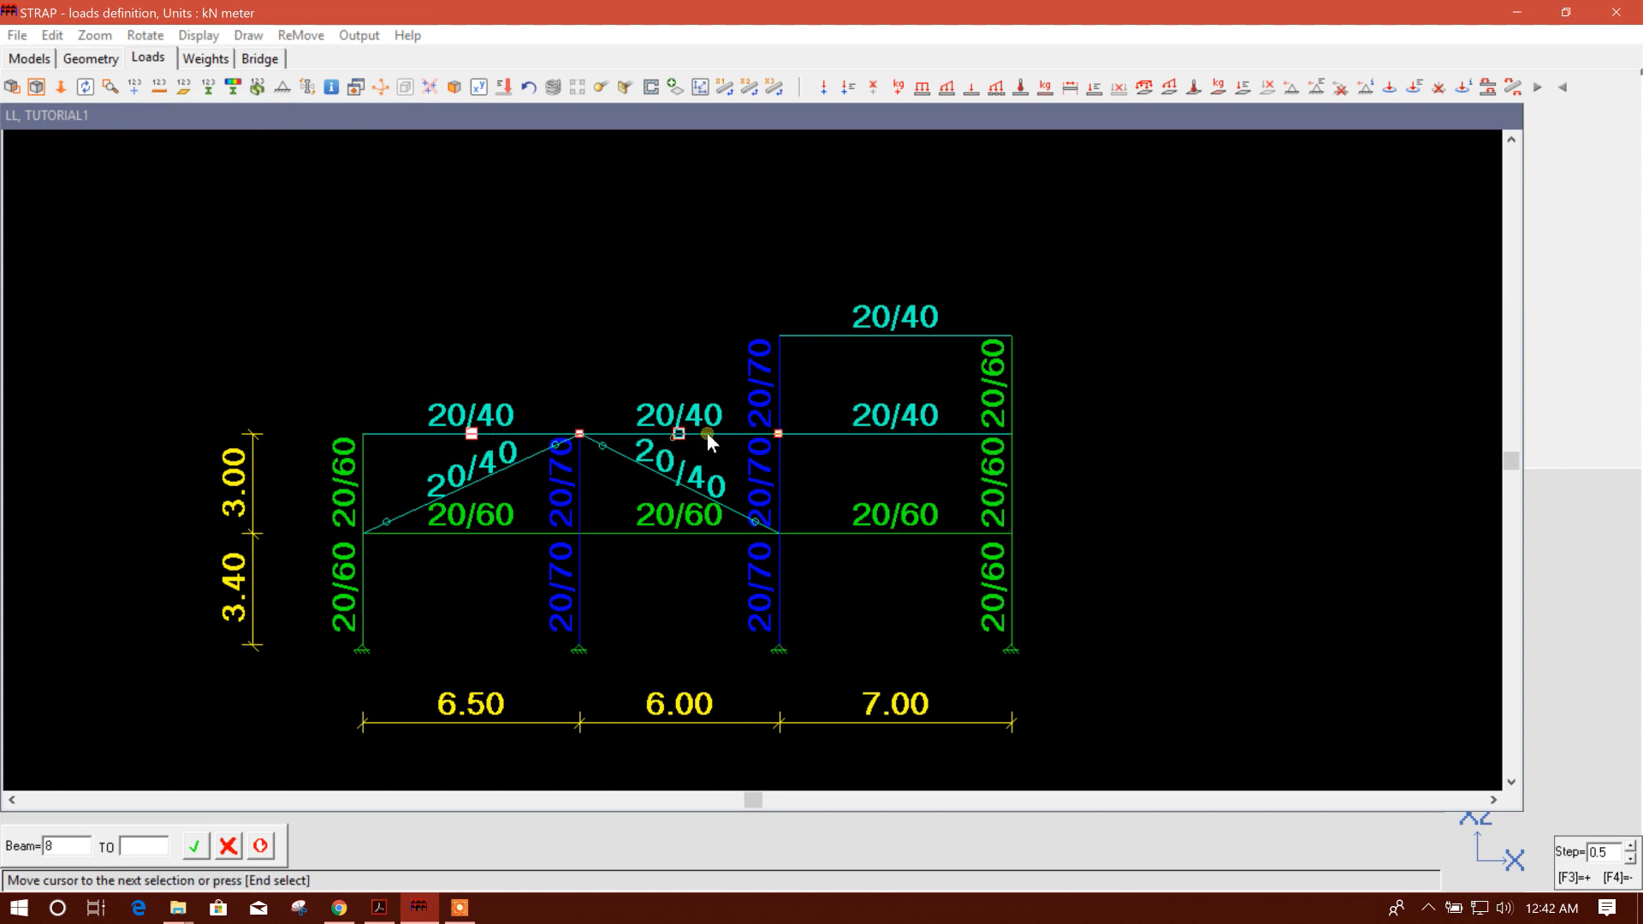
click(851, 434)
click(942, 357)
click(894, 526)
click(681, 533)
double_click(470, 532)
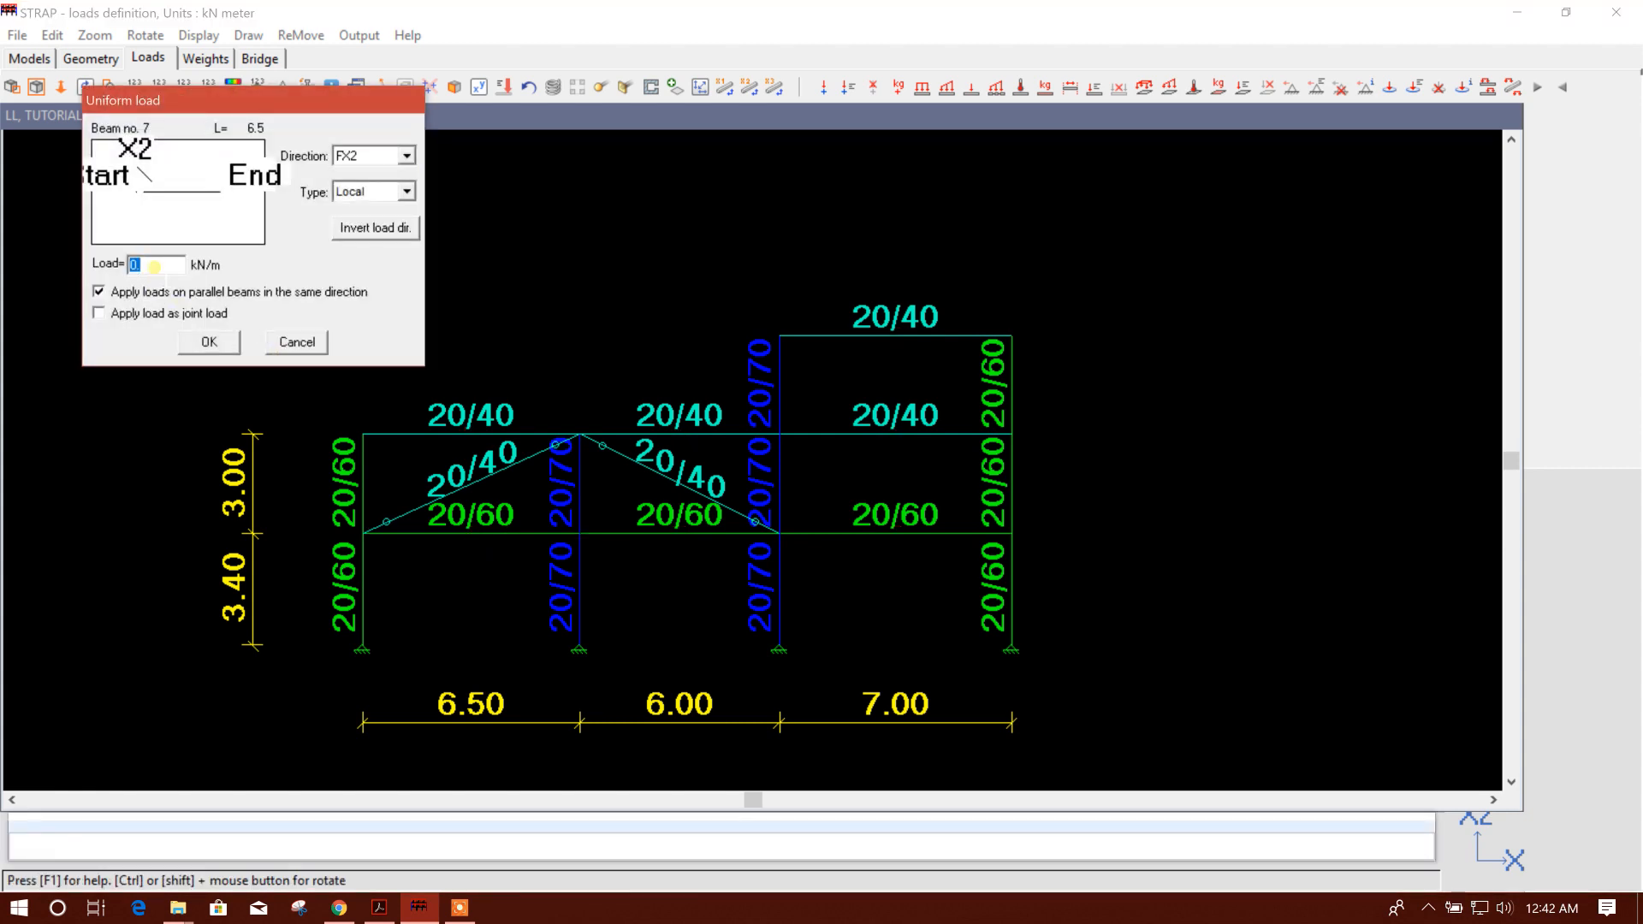
text(-5)
click(214, 342)
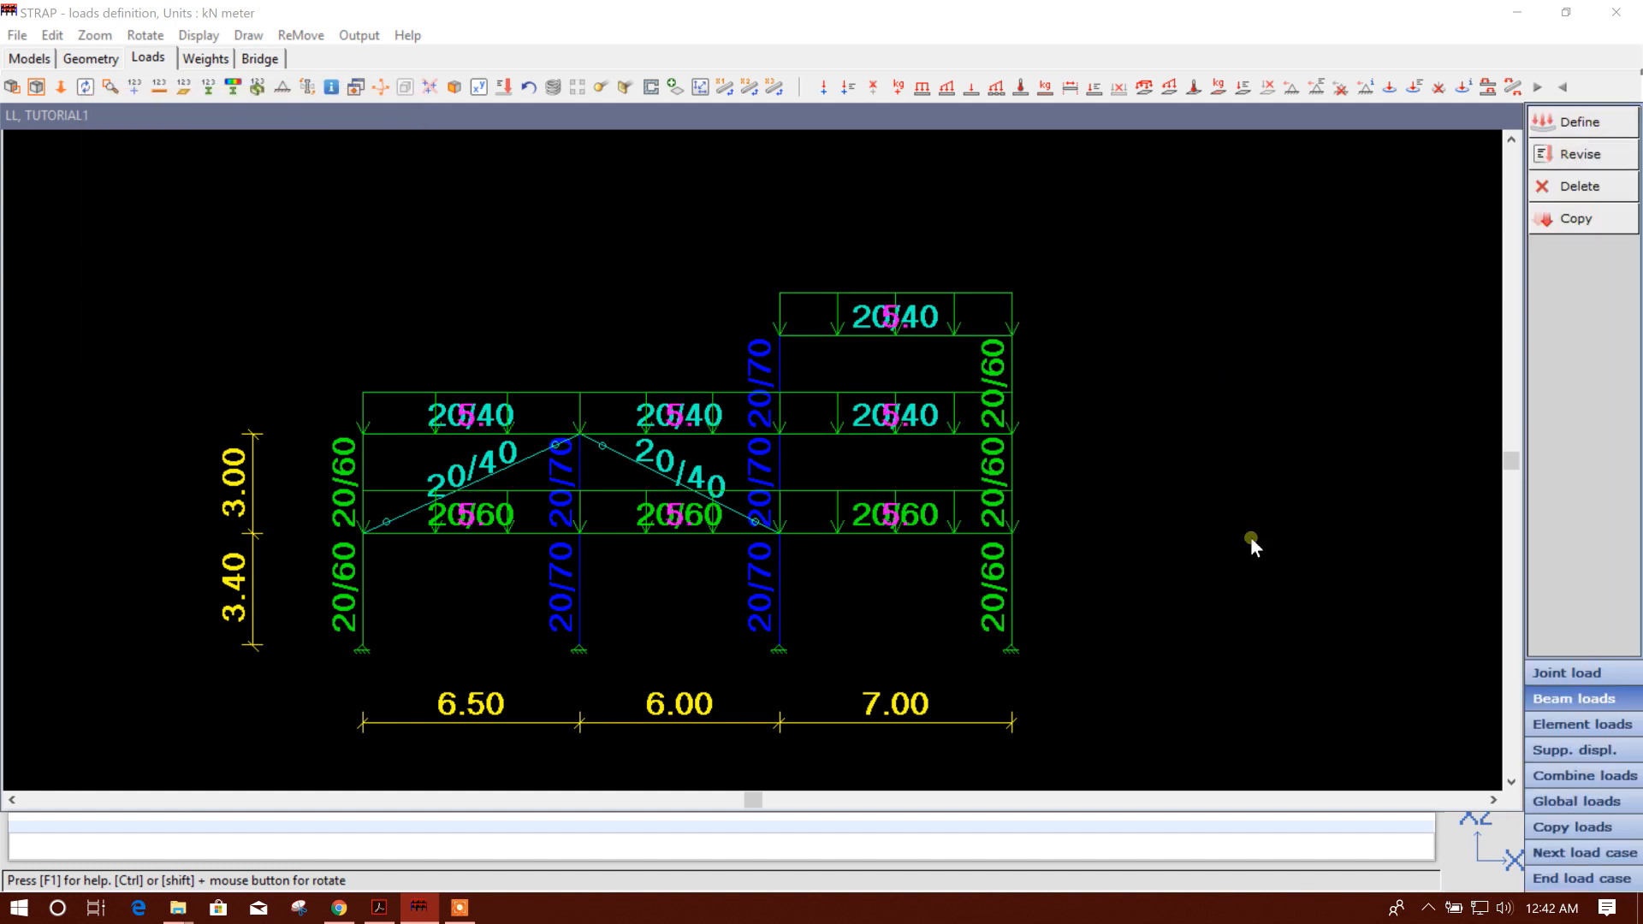
click(1582, 881)
- Open the standard load combination library and look through the ASCE - LRFD combinations
mouse_move(1152, 625)
middle_down()
mouse_move(1150, 586)
mouse_move(1137, 604)
middle_up()
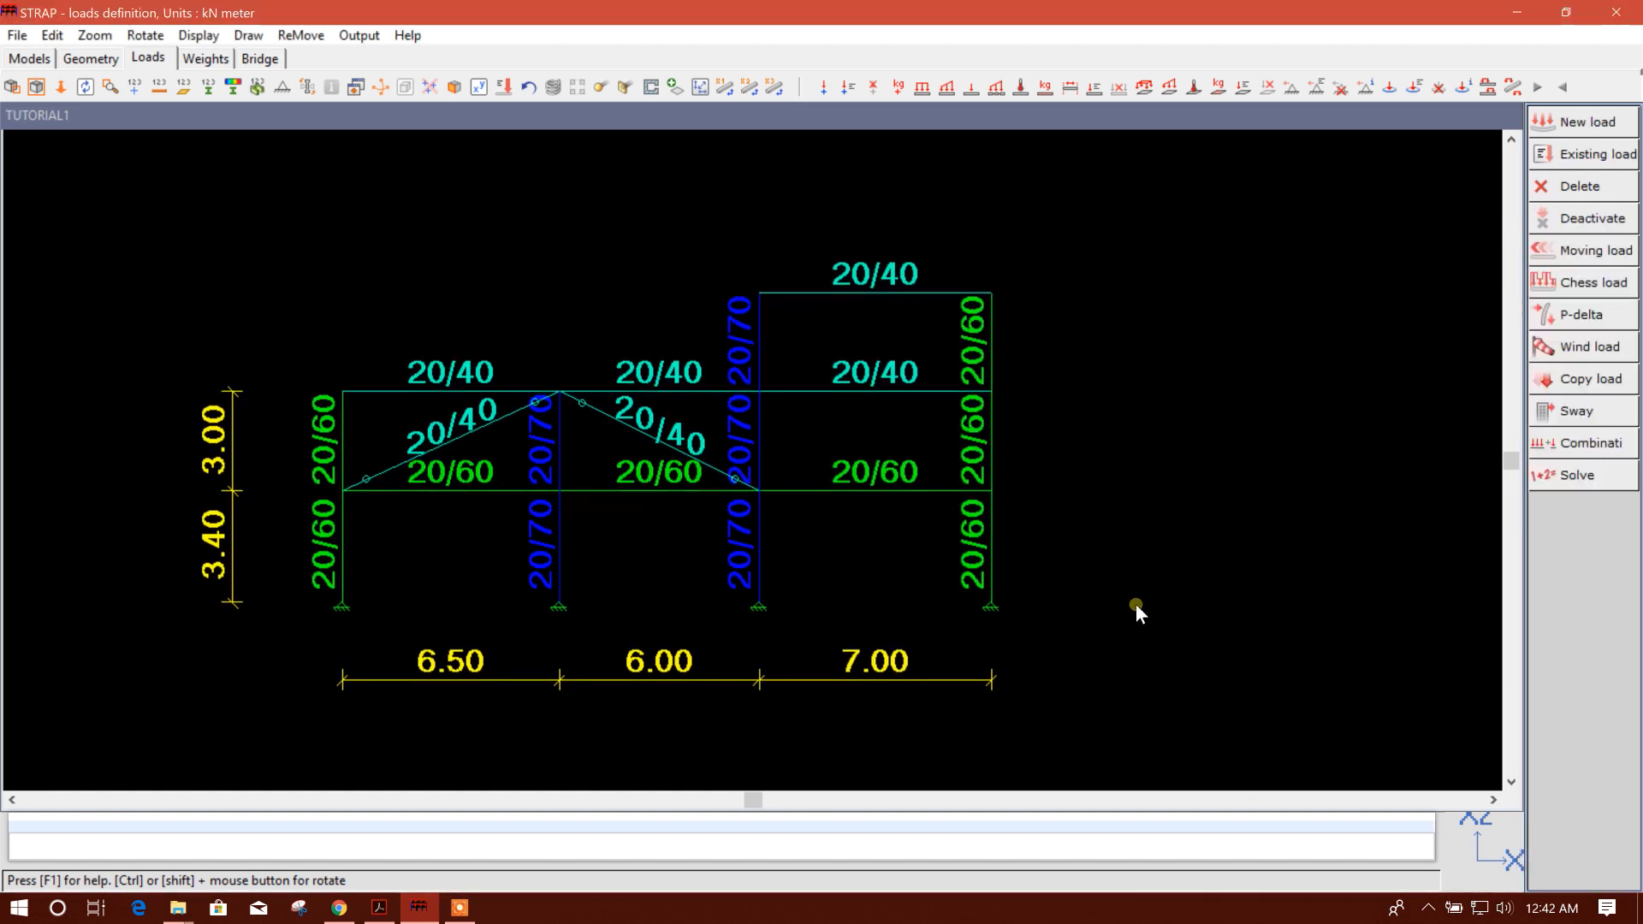
scroll(1039, 487, up, 1)
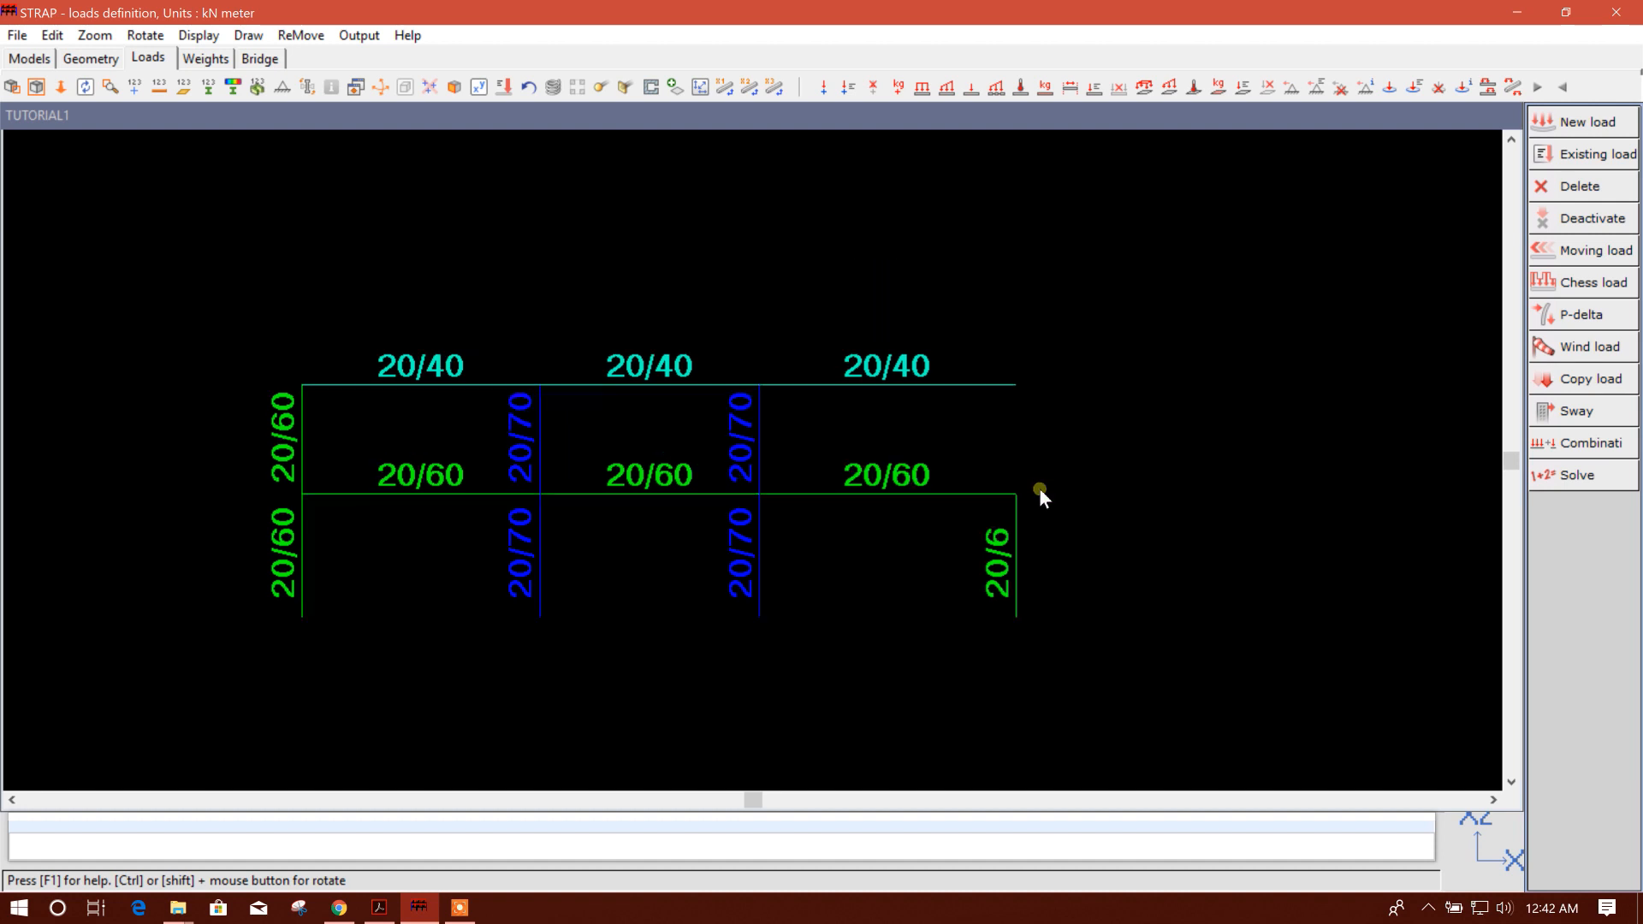
middle_drag(1046, 488, 1082, 489)
click(1549, 443)
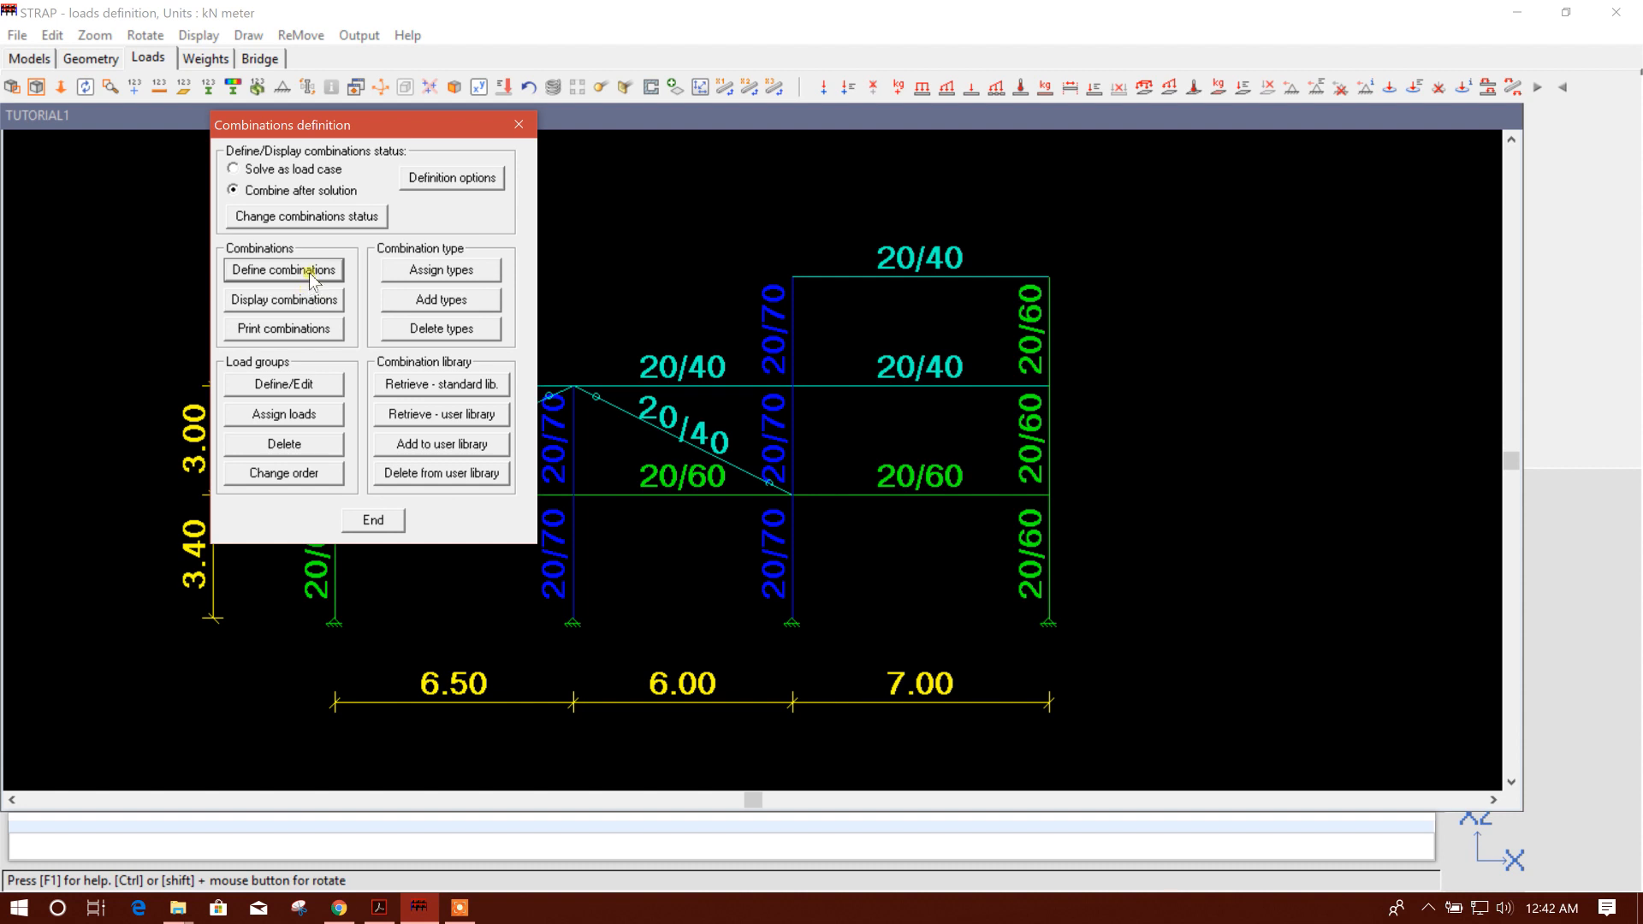
click(482, 385)
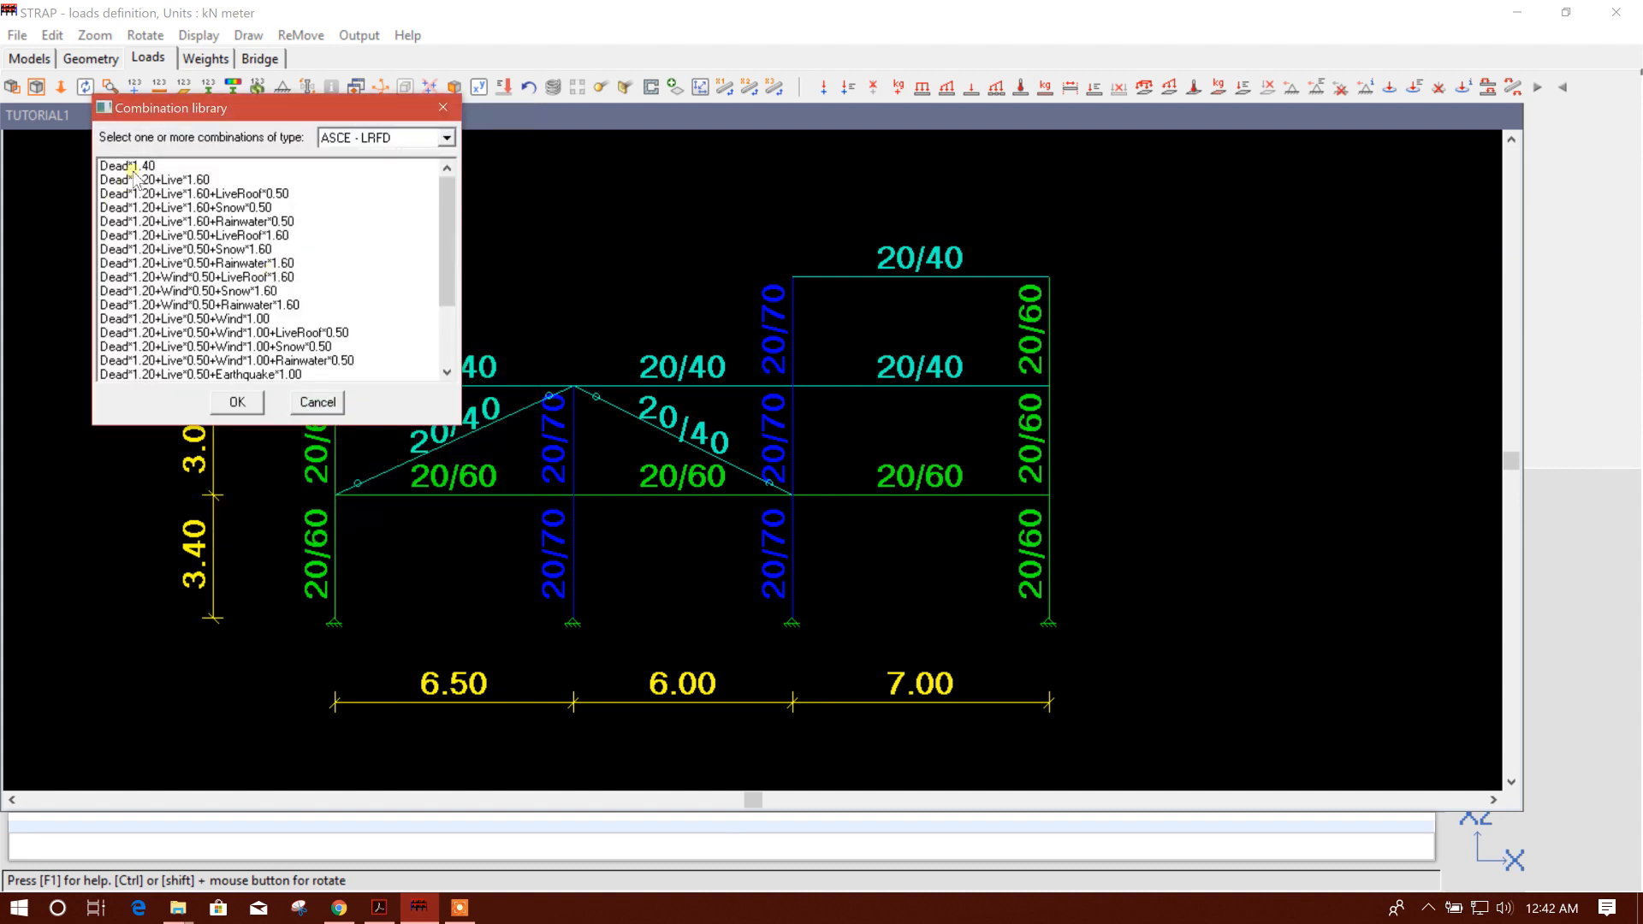
scroll(165, 233, down, 2)
scroll(165, 233, down, 2)
scroll(167, 257, up, 5)
- Switch the combination library to the ACI type, accept it, and end the combinations definition
click(380, 138)
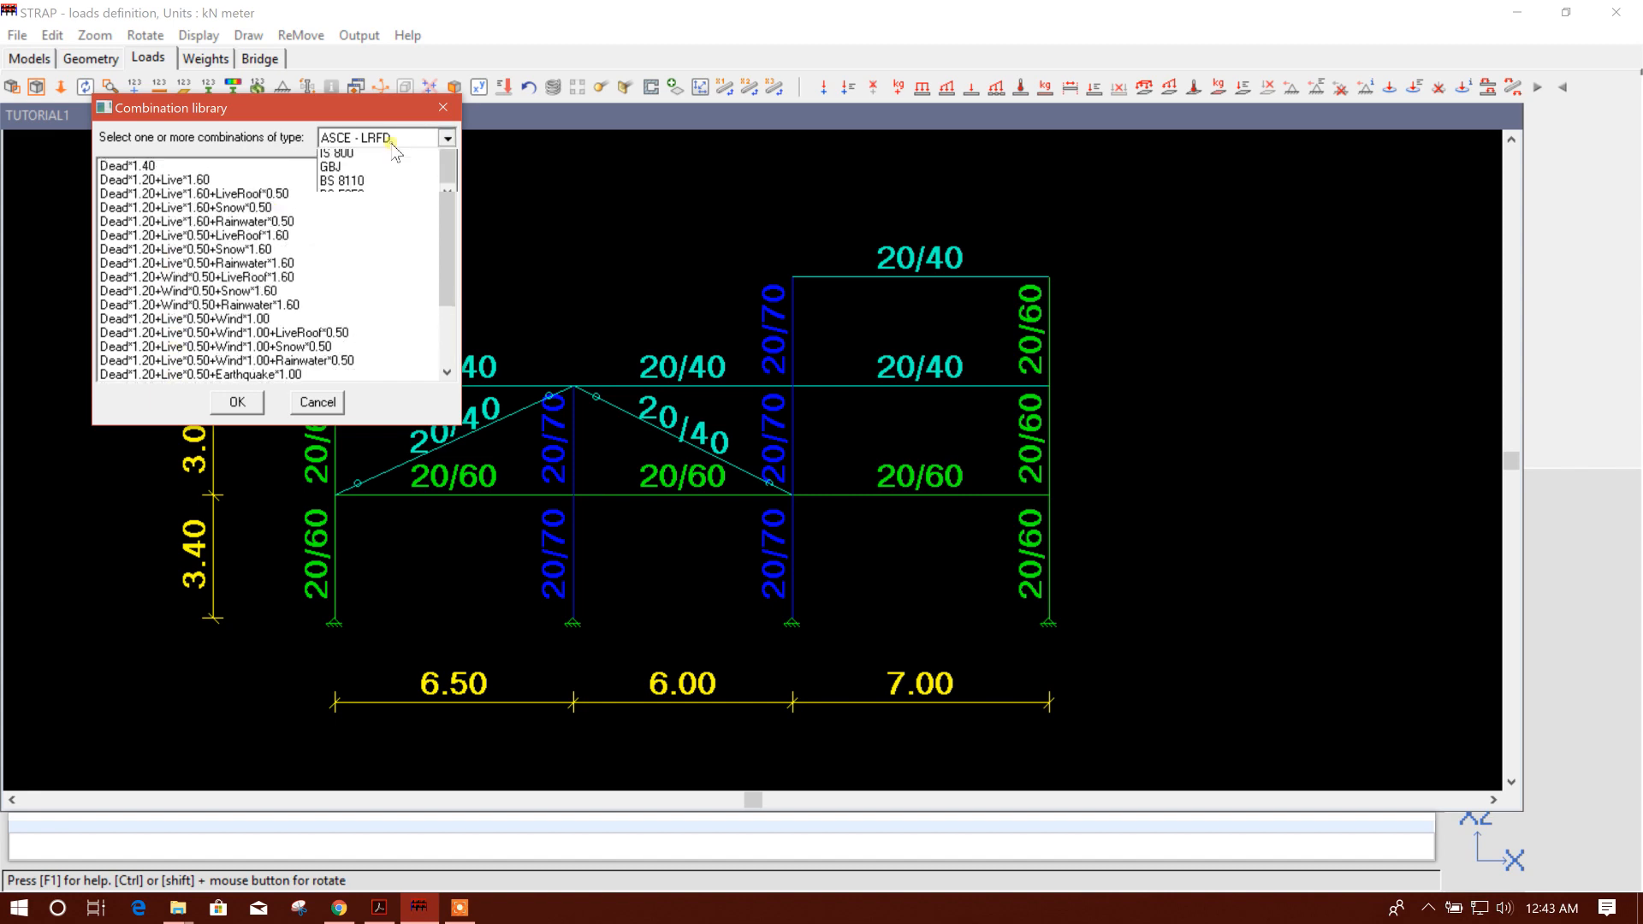
click(375, 185)
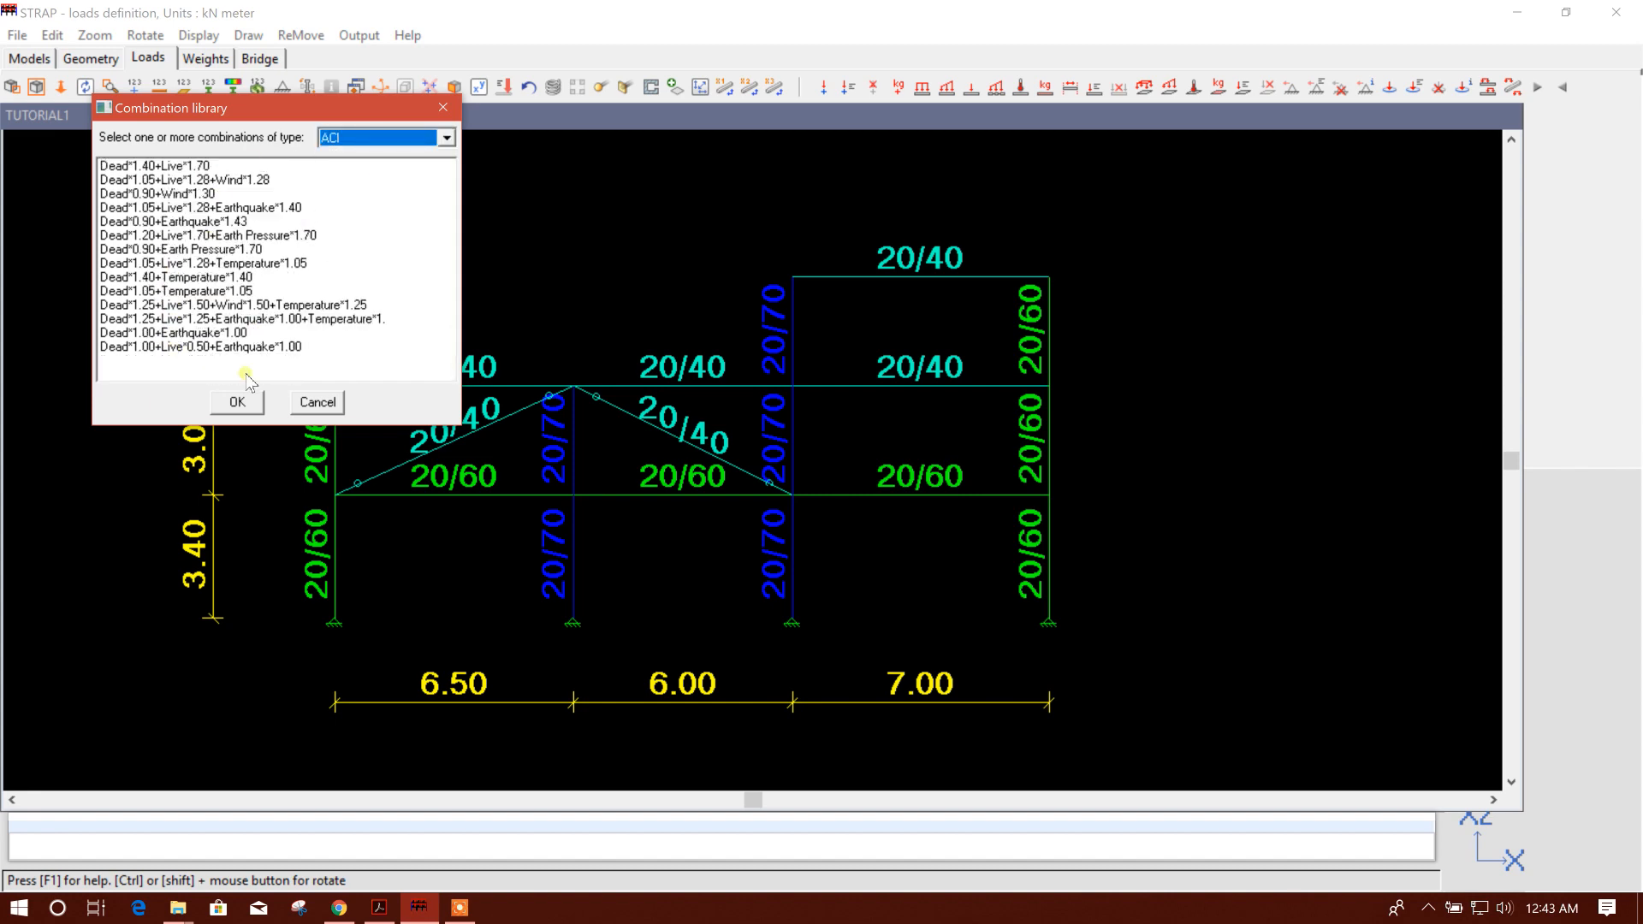
click(241, 405)
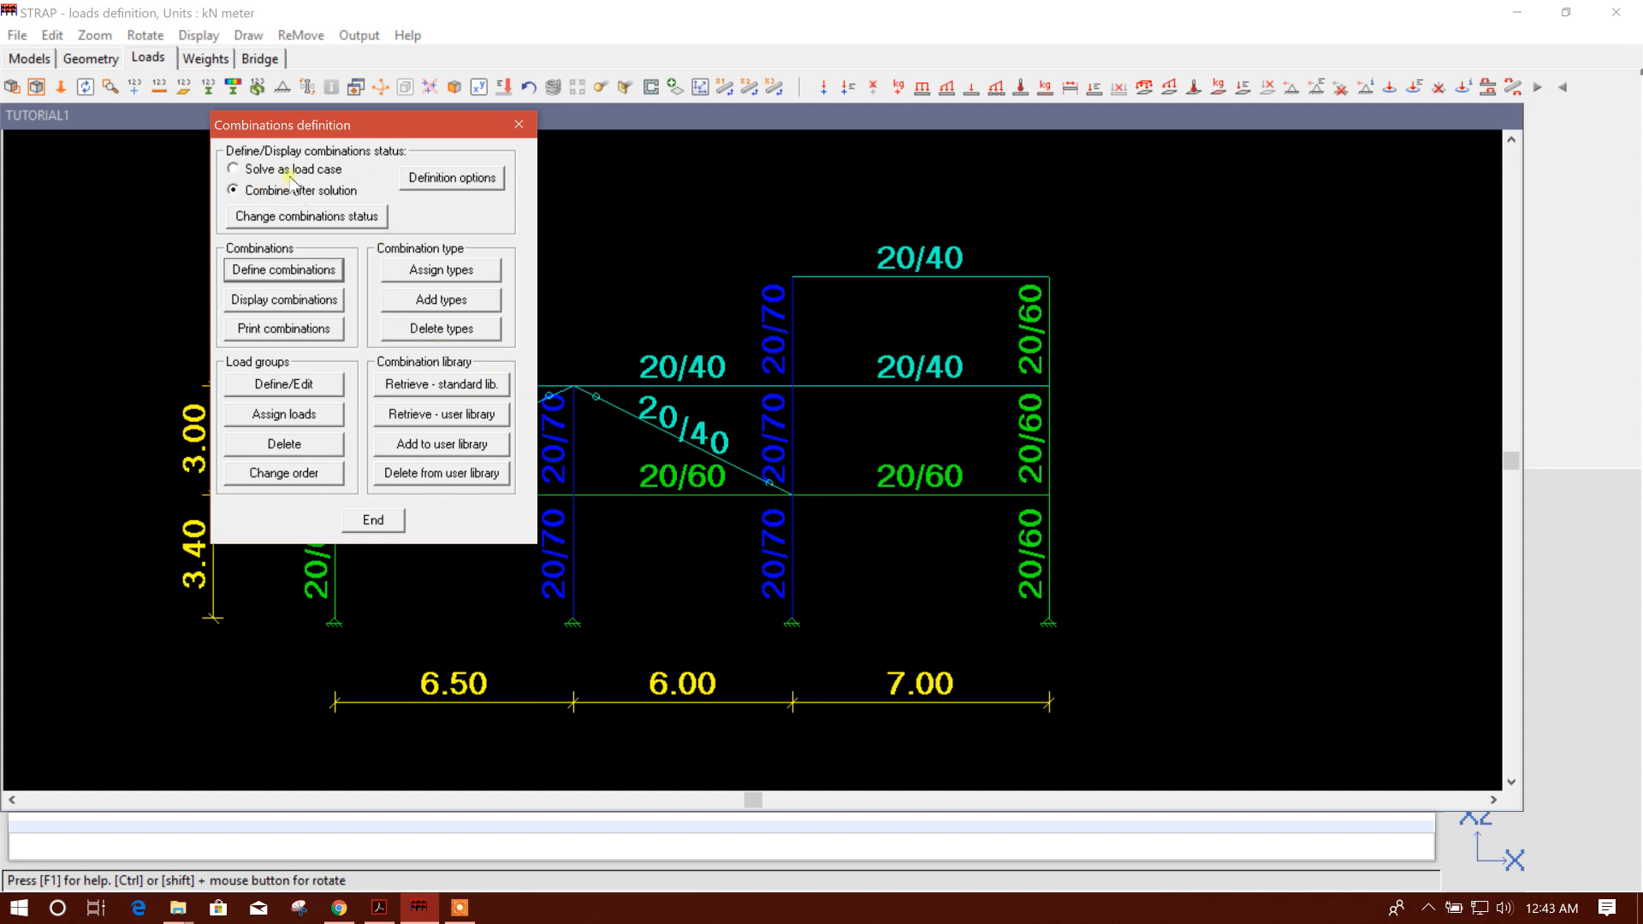
drag(336, 126, 393, 128)
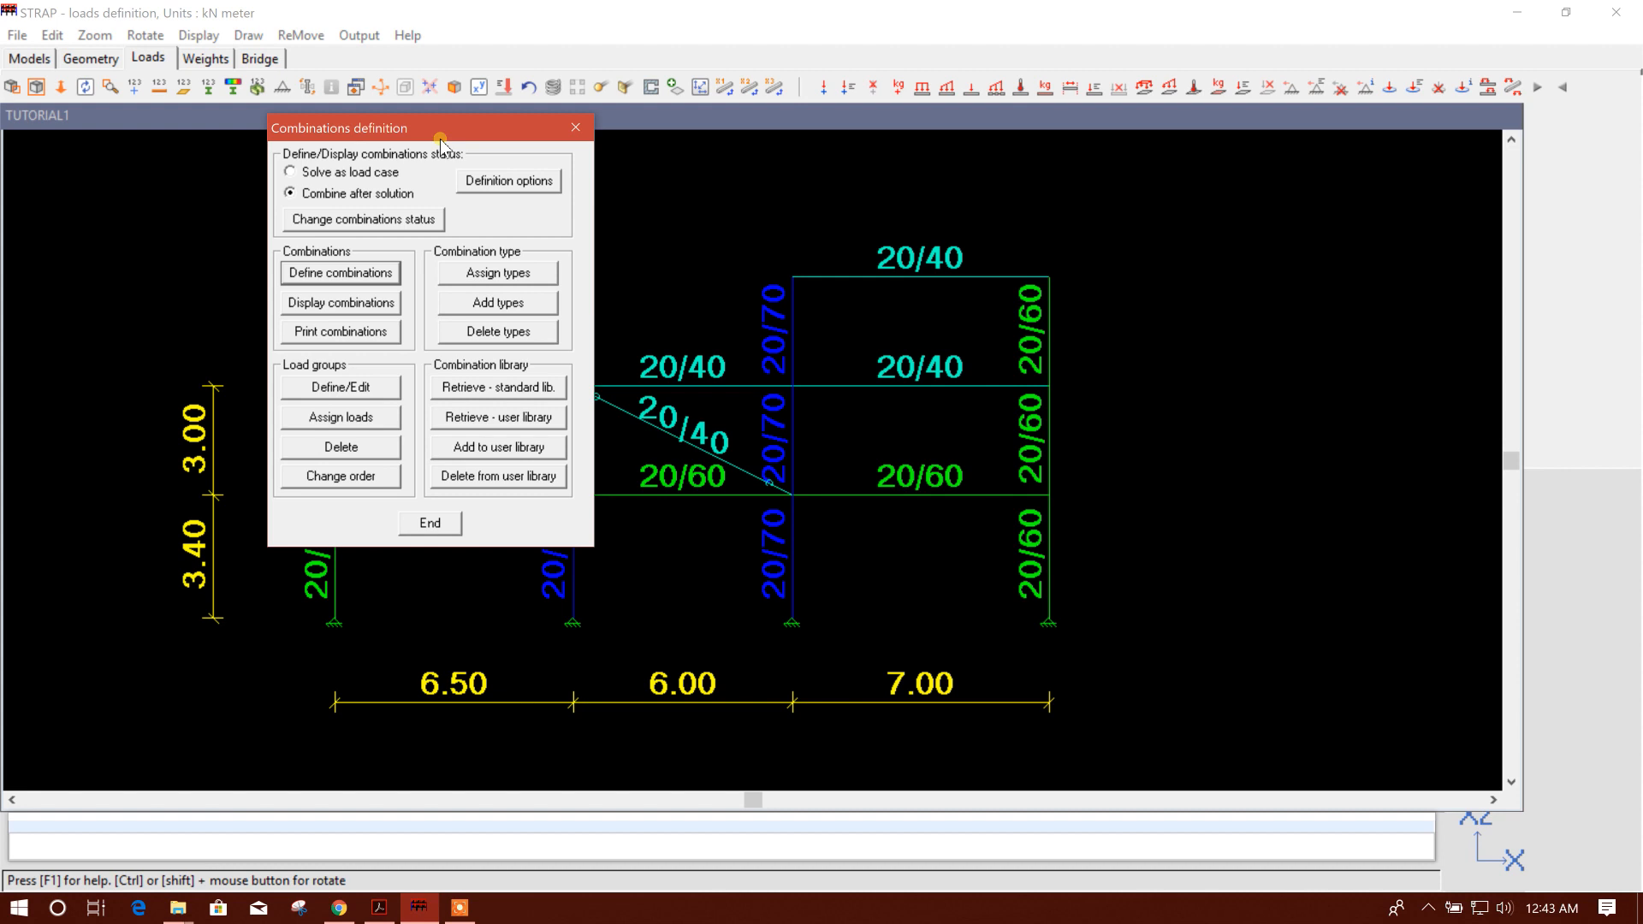
click(427, 523)
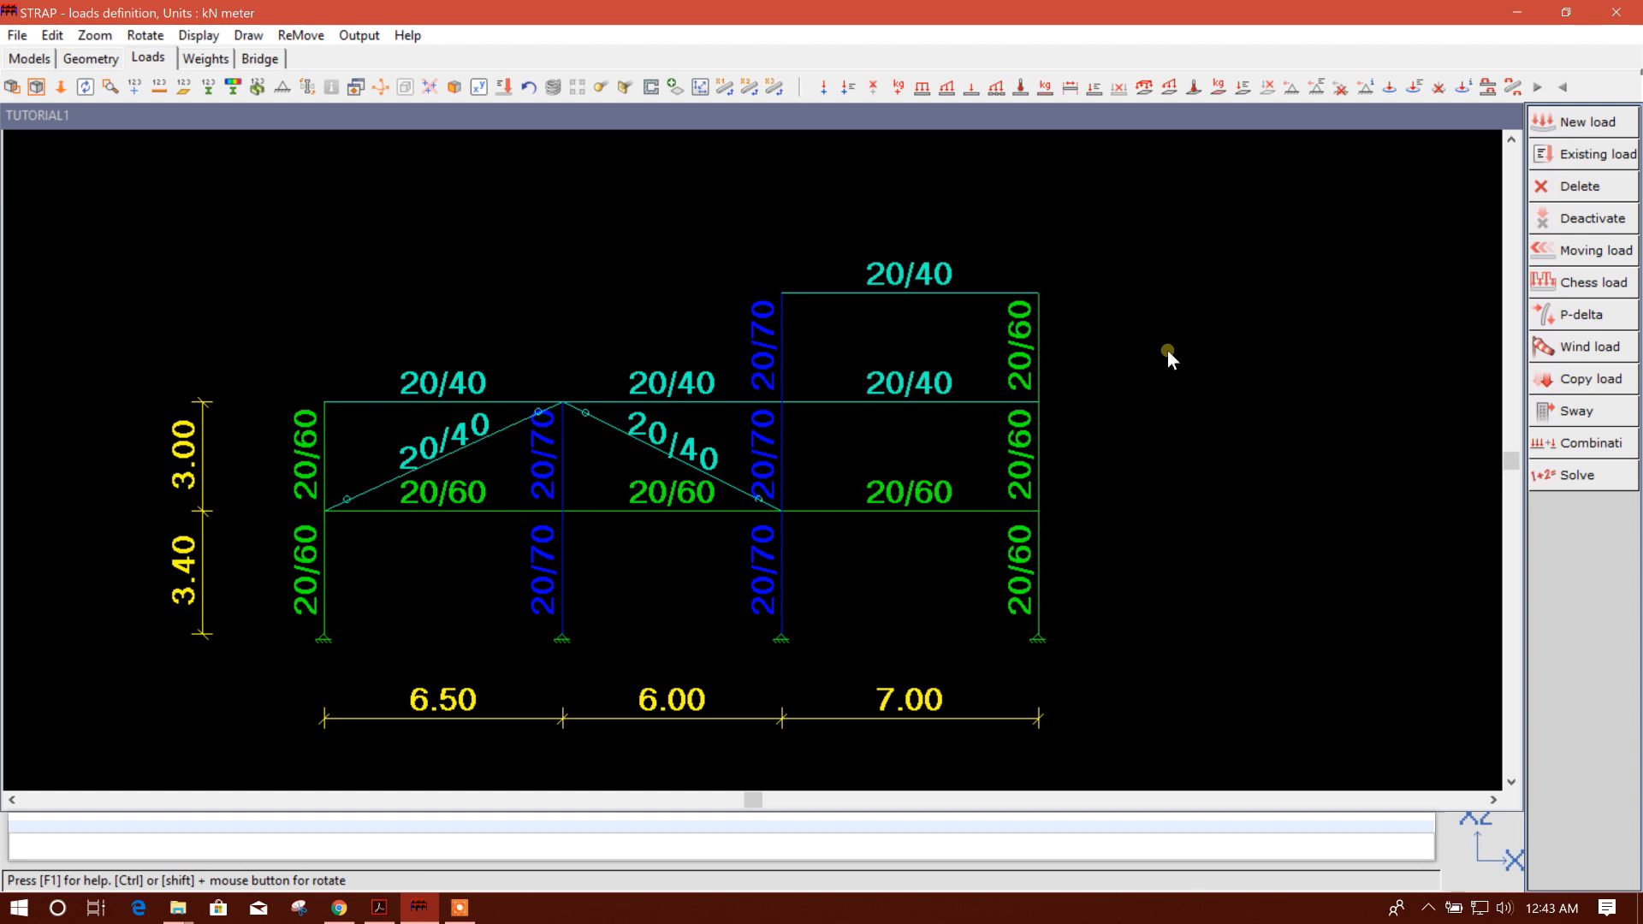
- Solve the model with the Regular solution method and without saving the stiffness matrix
click(1577, 478)
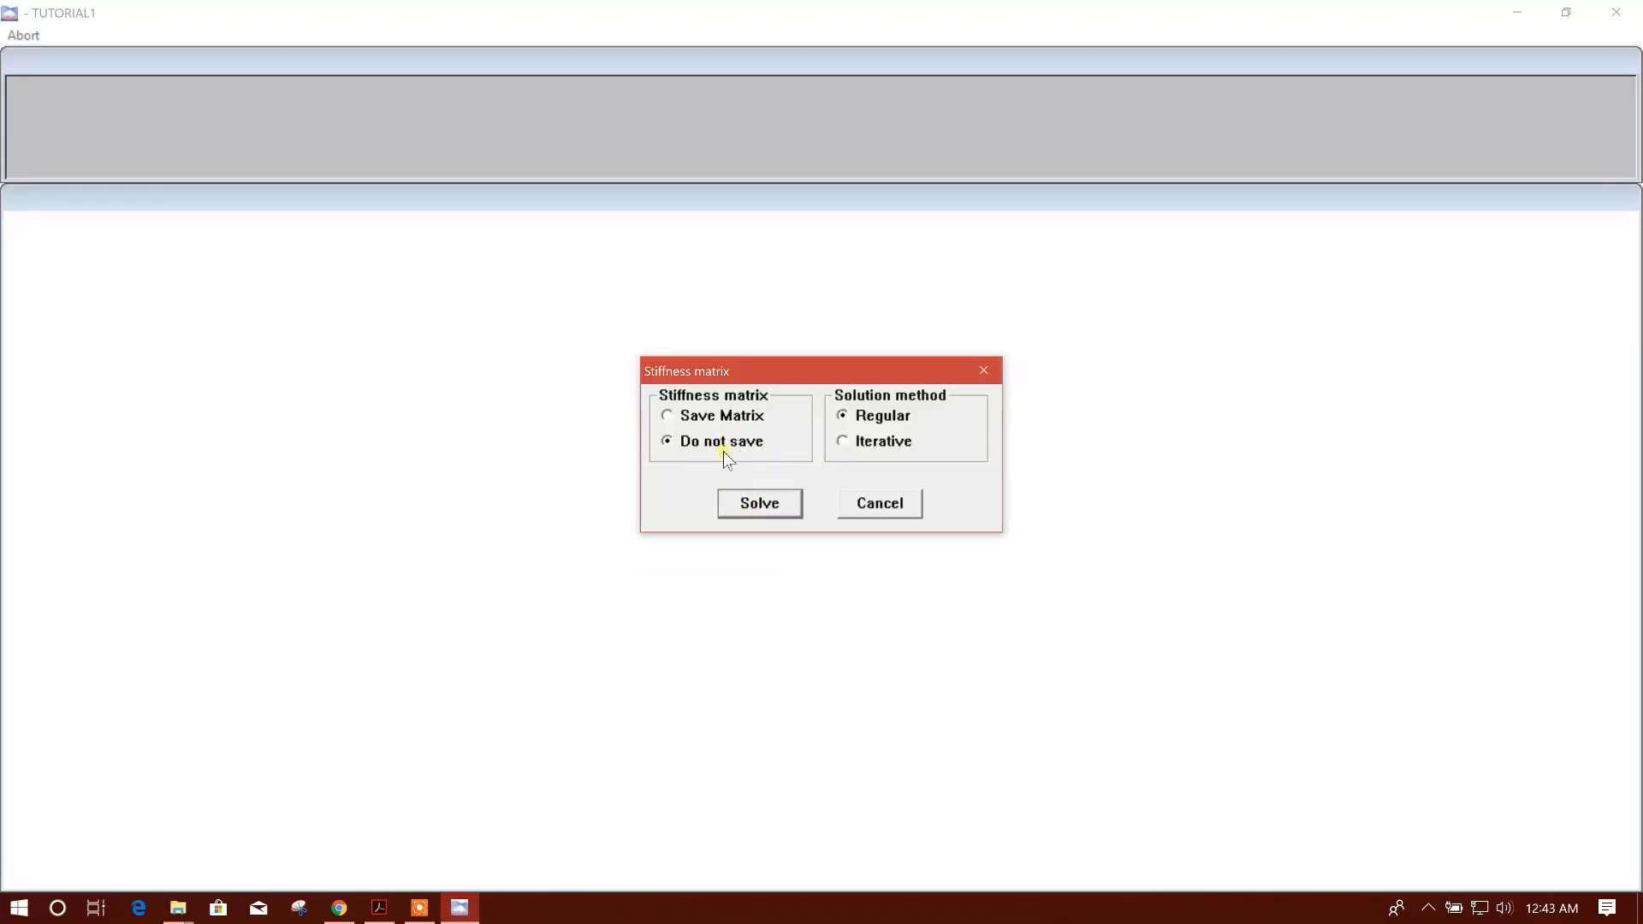
drag(765, 376, 663, 317)
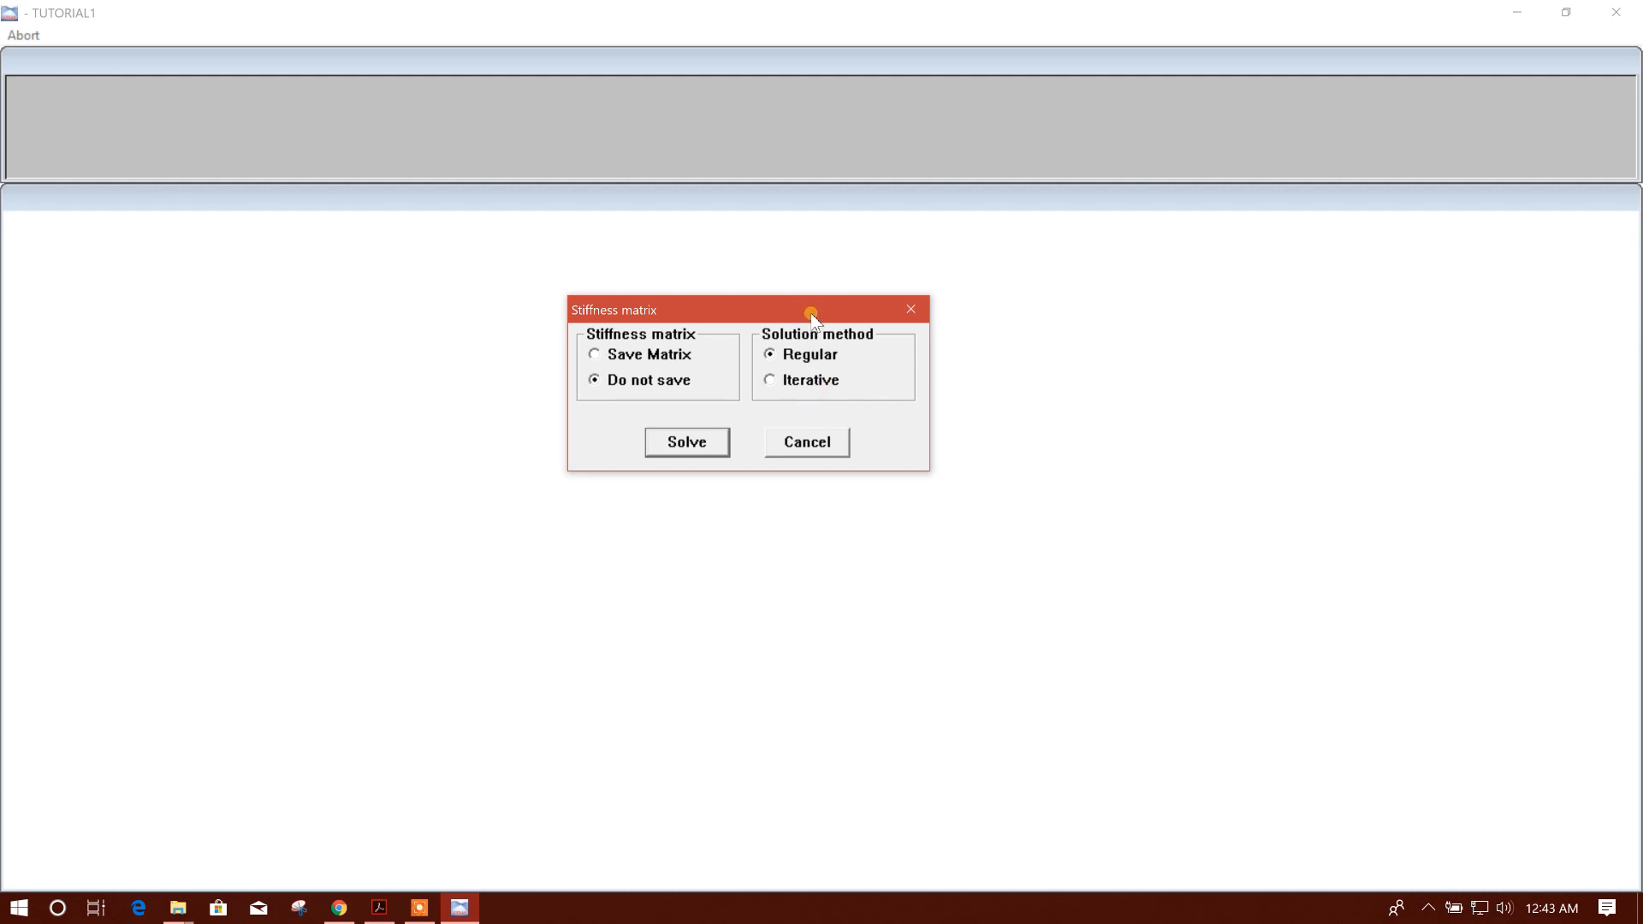
drag(813, 309, 855, 289)
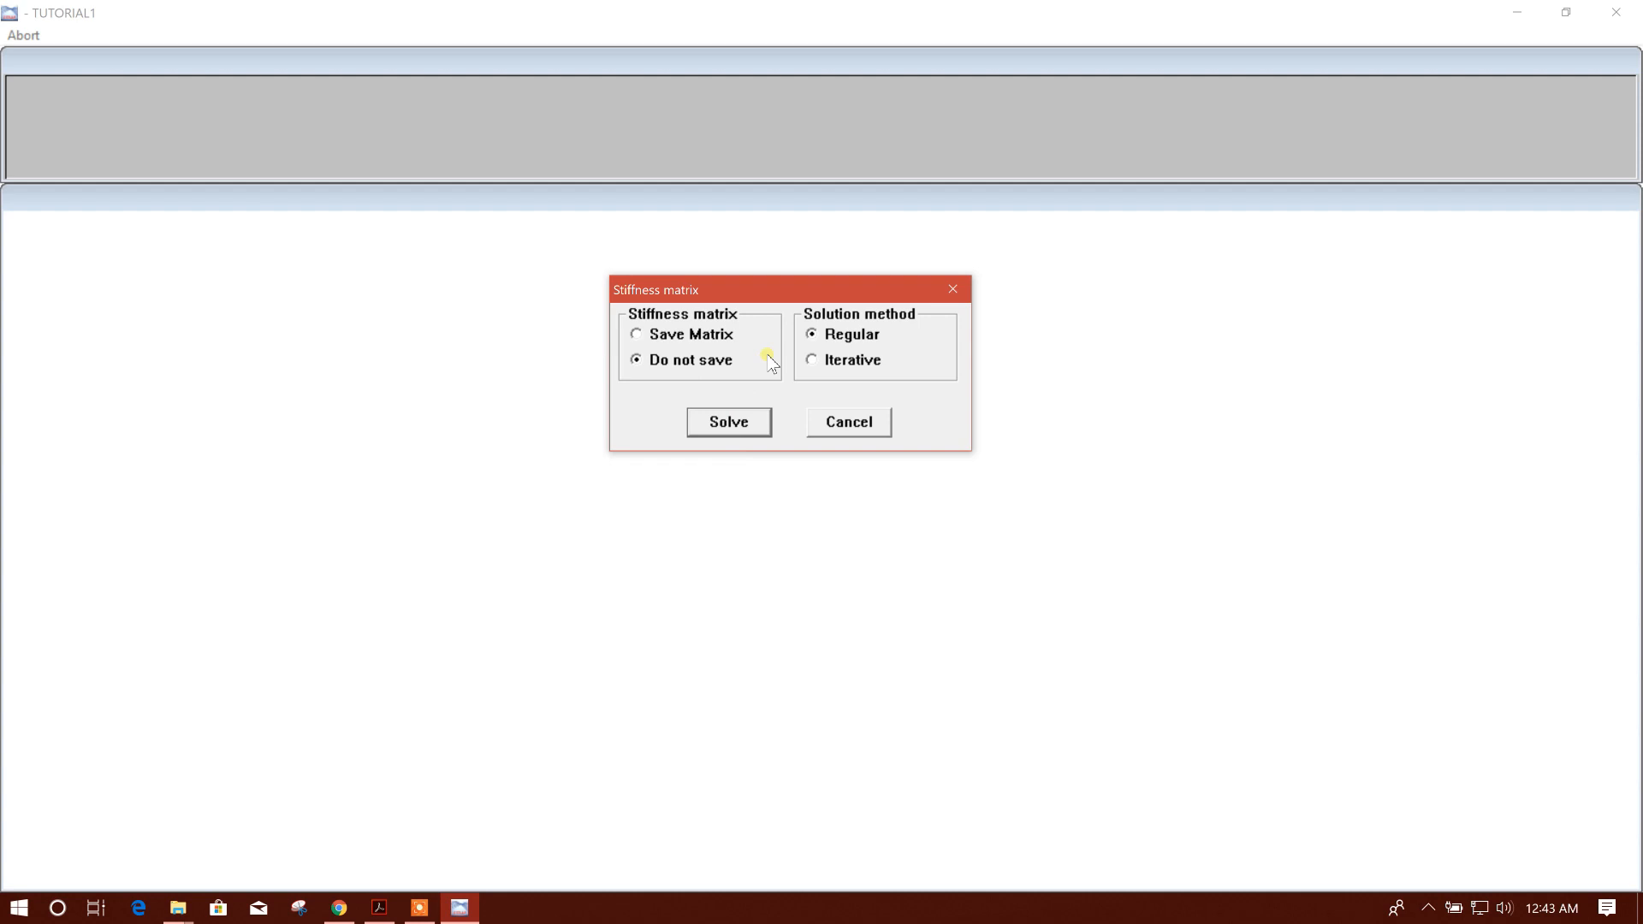
click(736, 423)
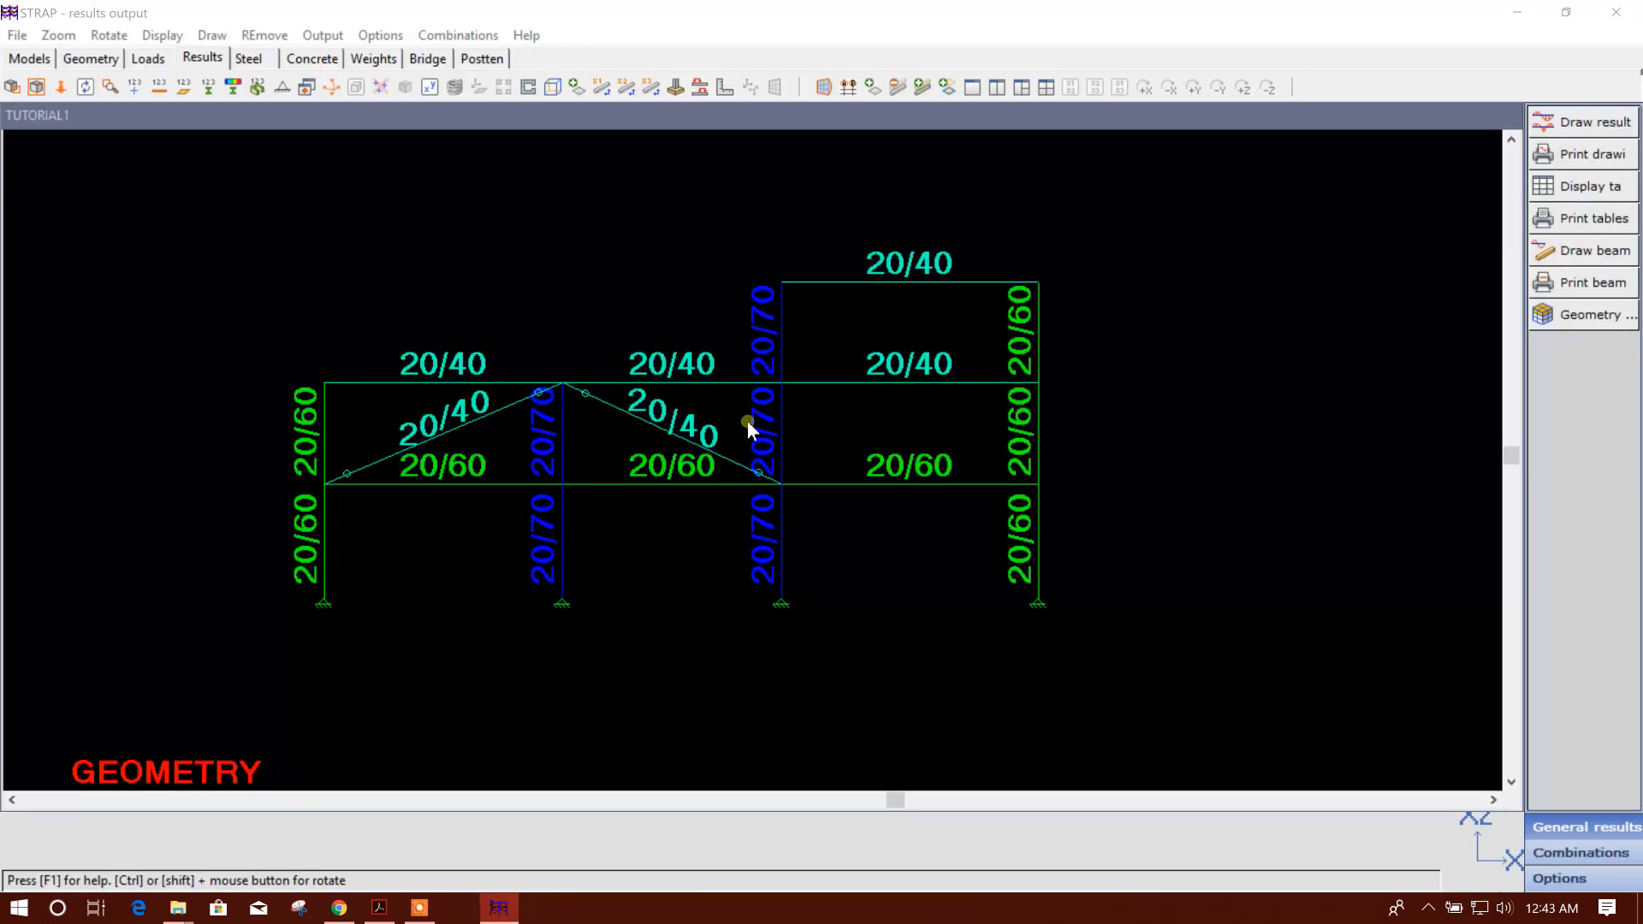
- Display the M3 moment result diagram of the beams for load case DL
ctrl+drag(809, 556, 620, 551)
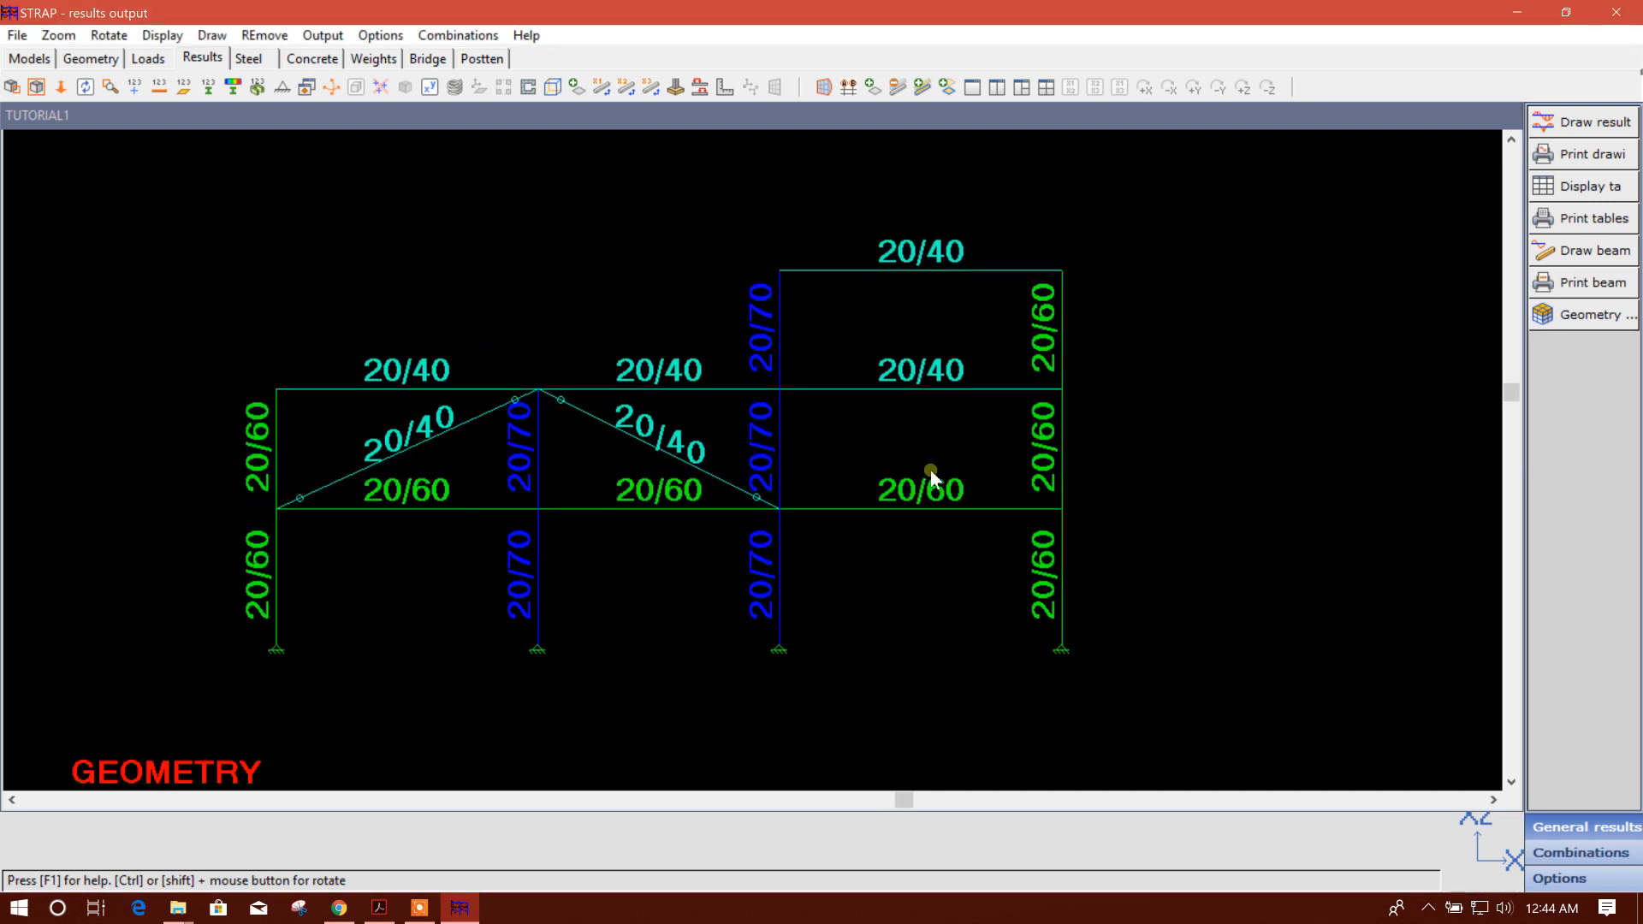
middle_drag(903, 583, 906, 569)
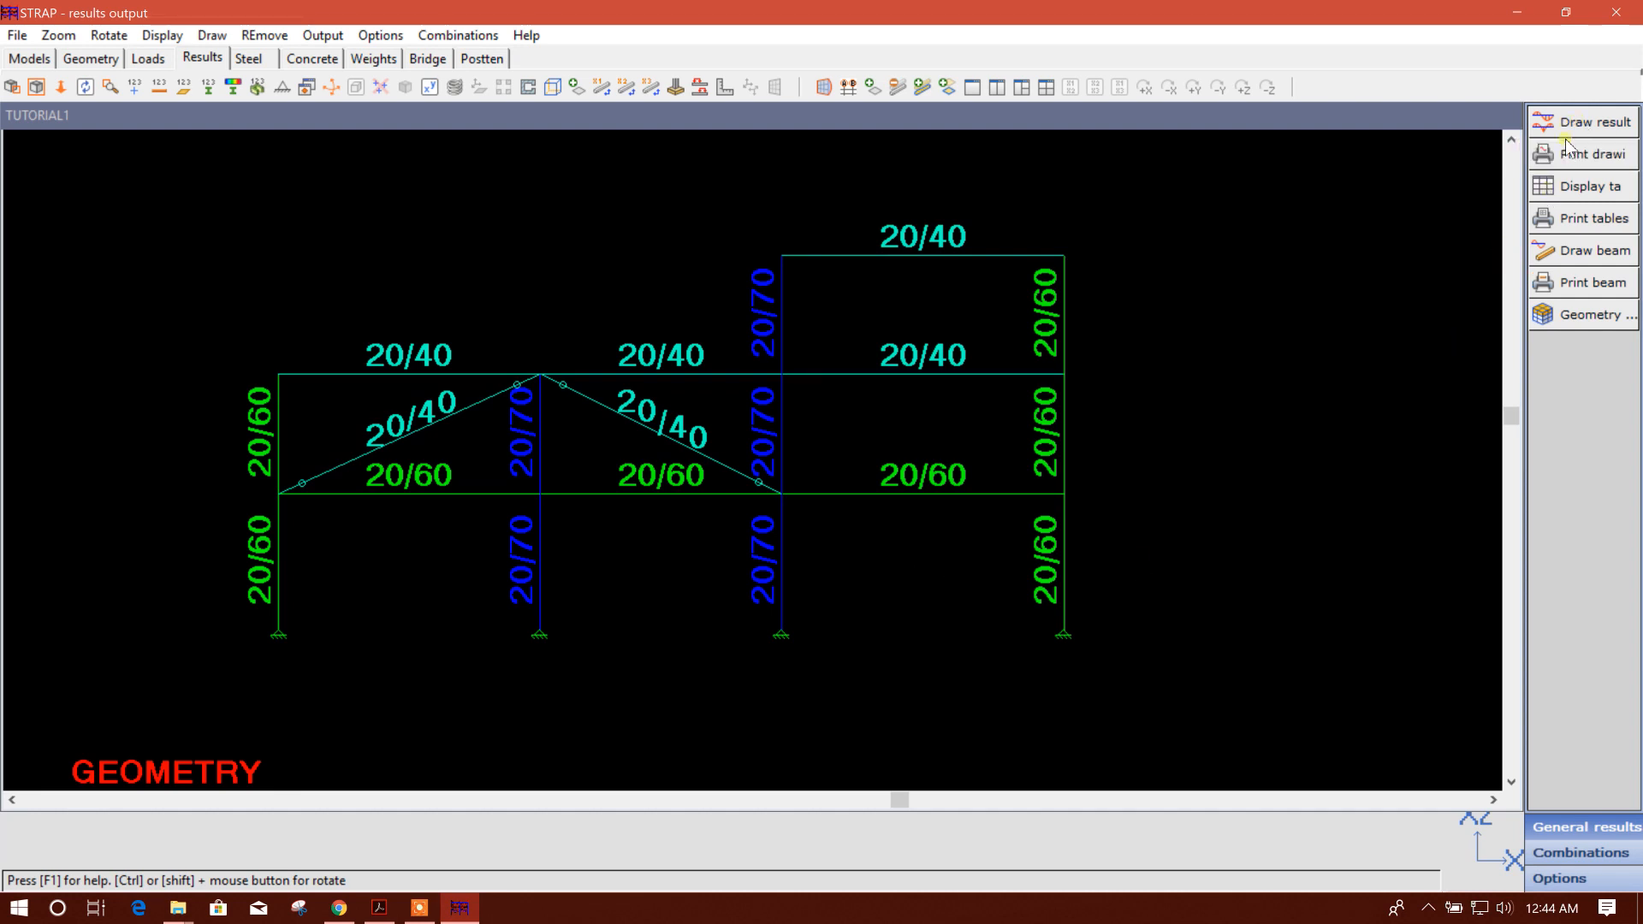
click(1583, 123)
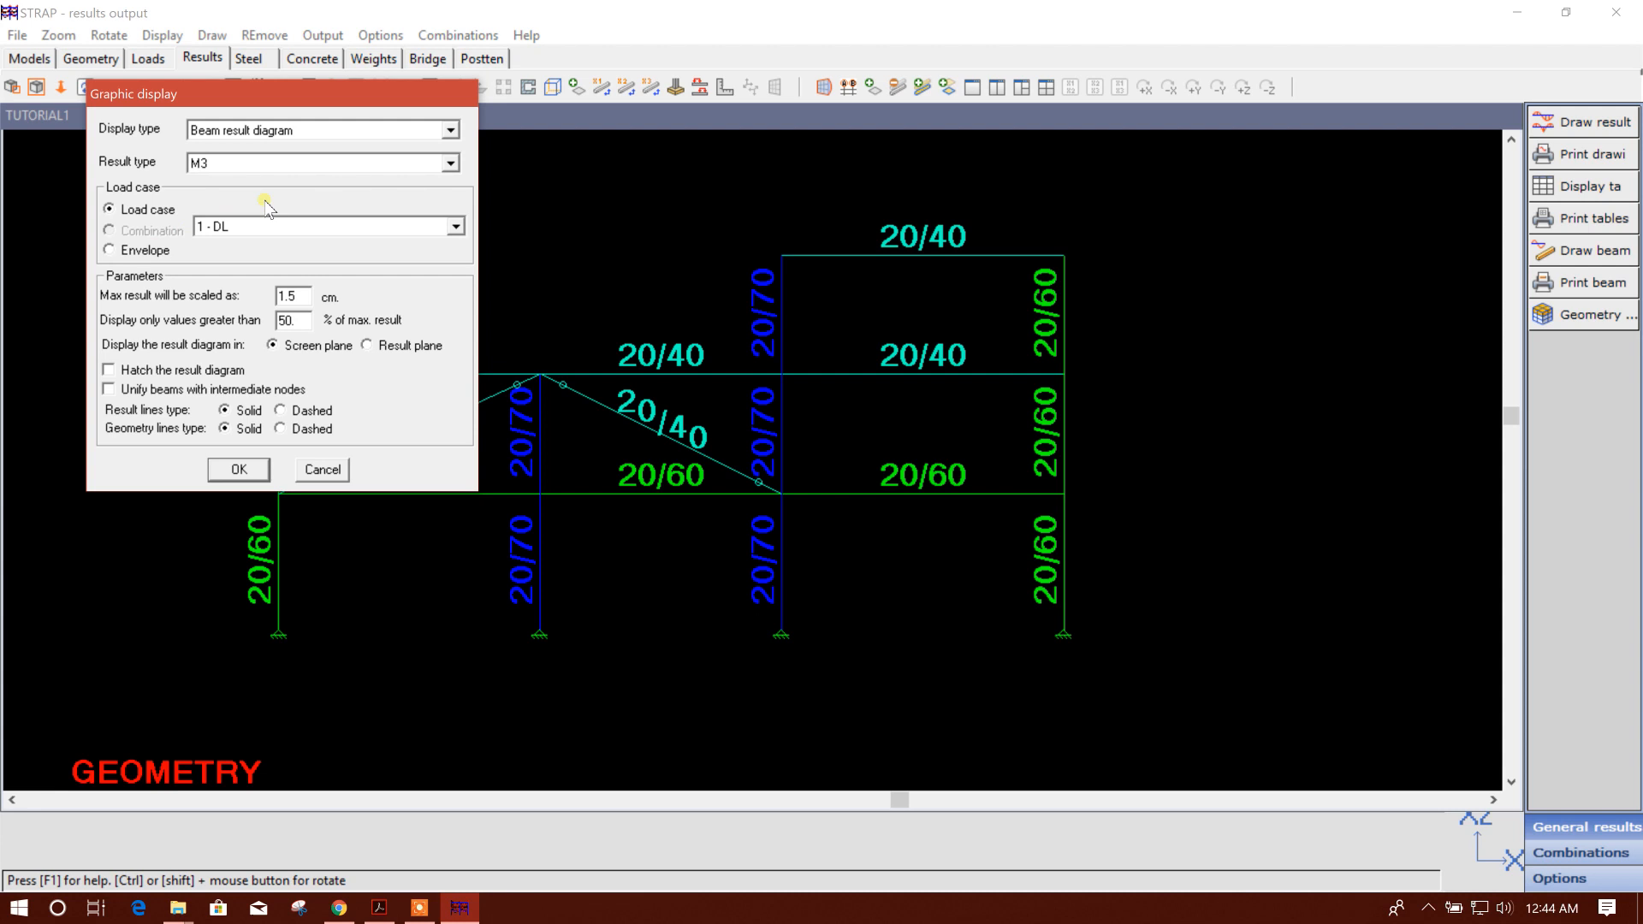
click(274, 224)
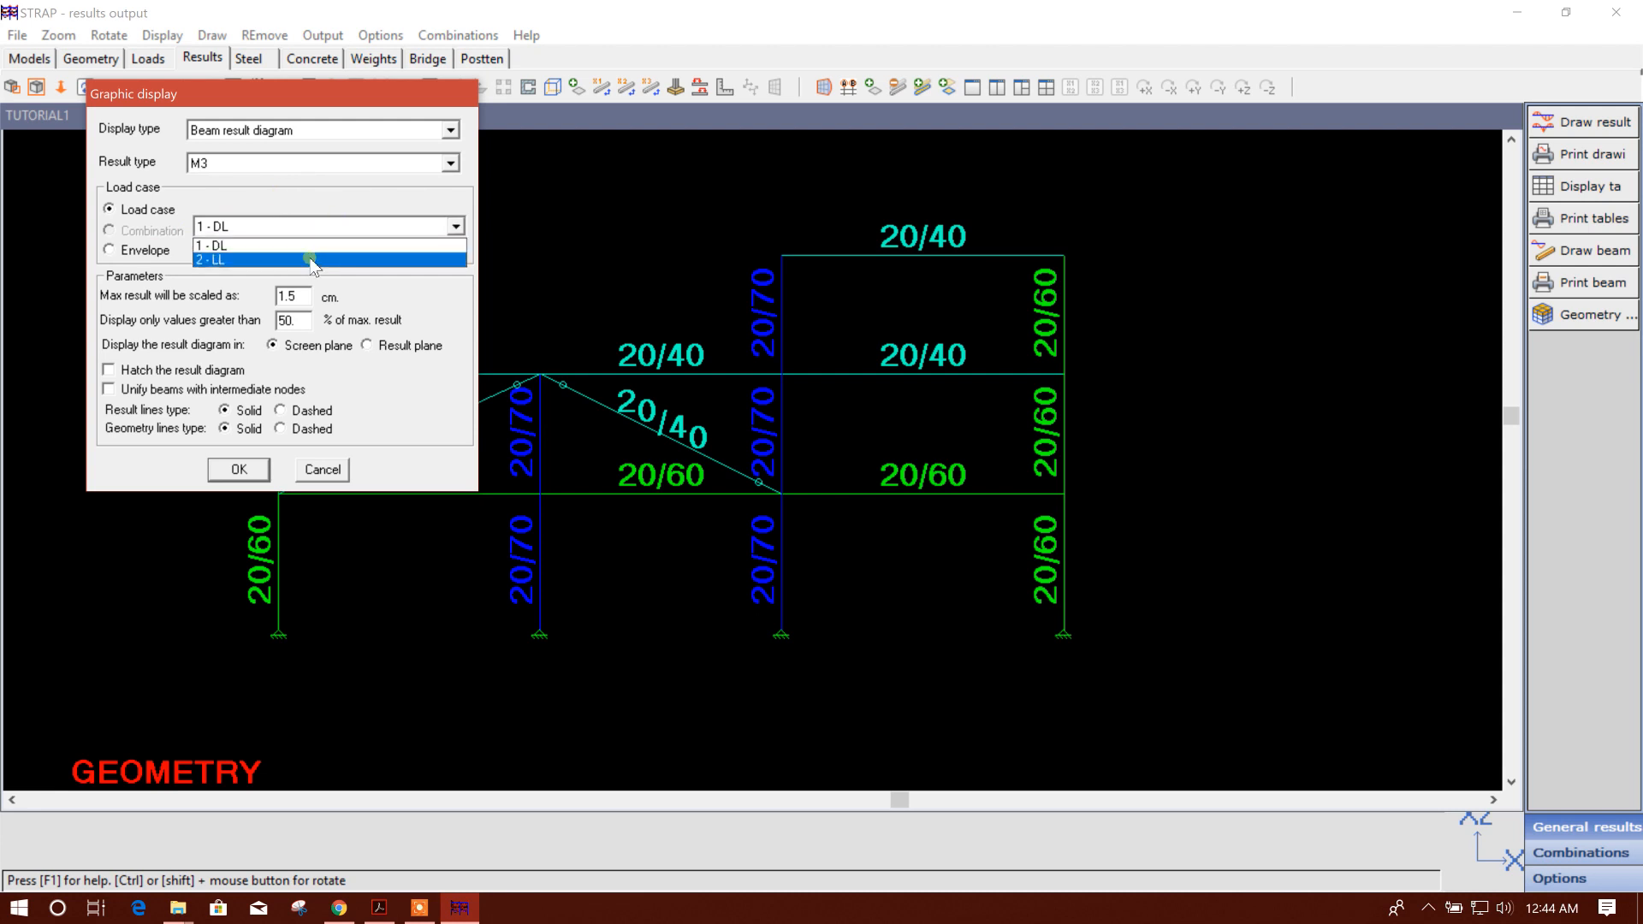
click(316, 250)
click(239, 470)
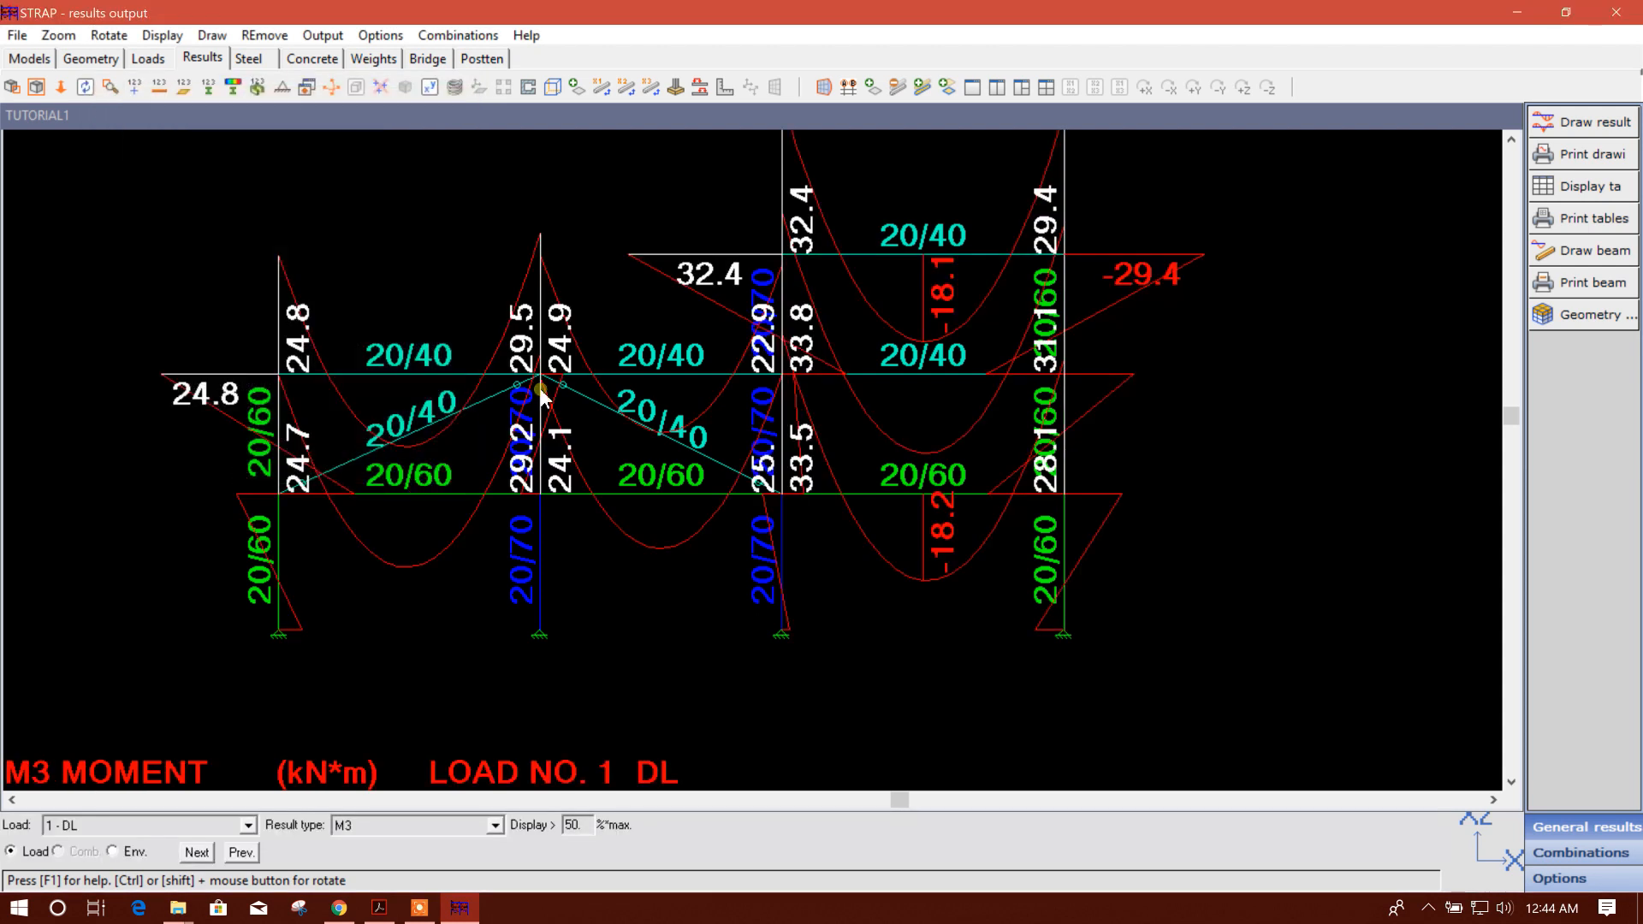
- Redraw the DL moment diagram with hatching turned on
click(1592, 129)
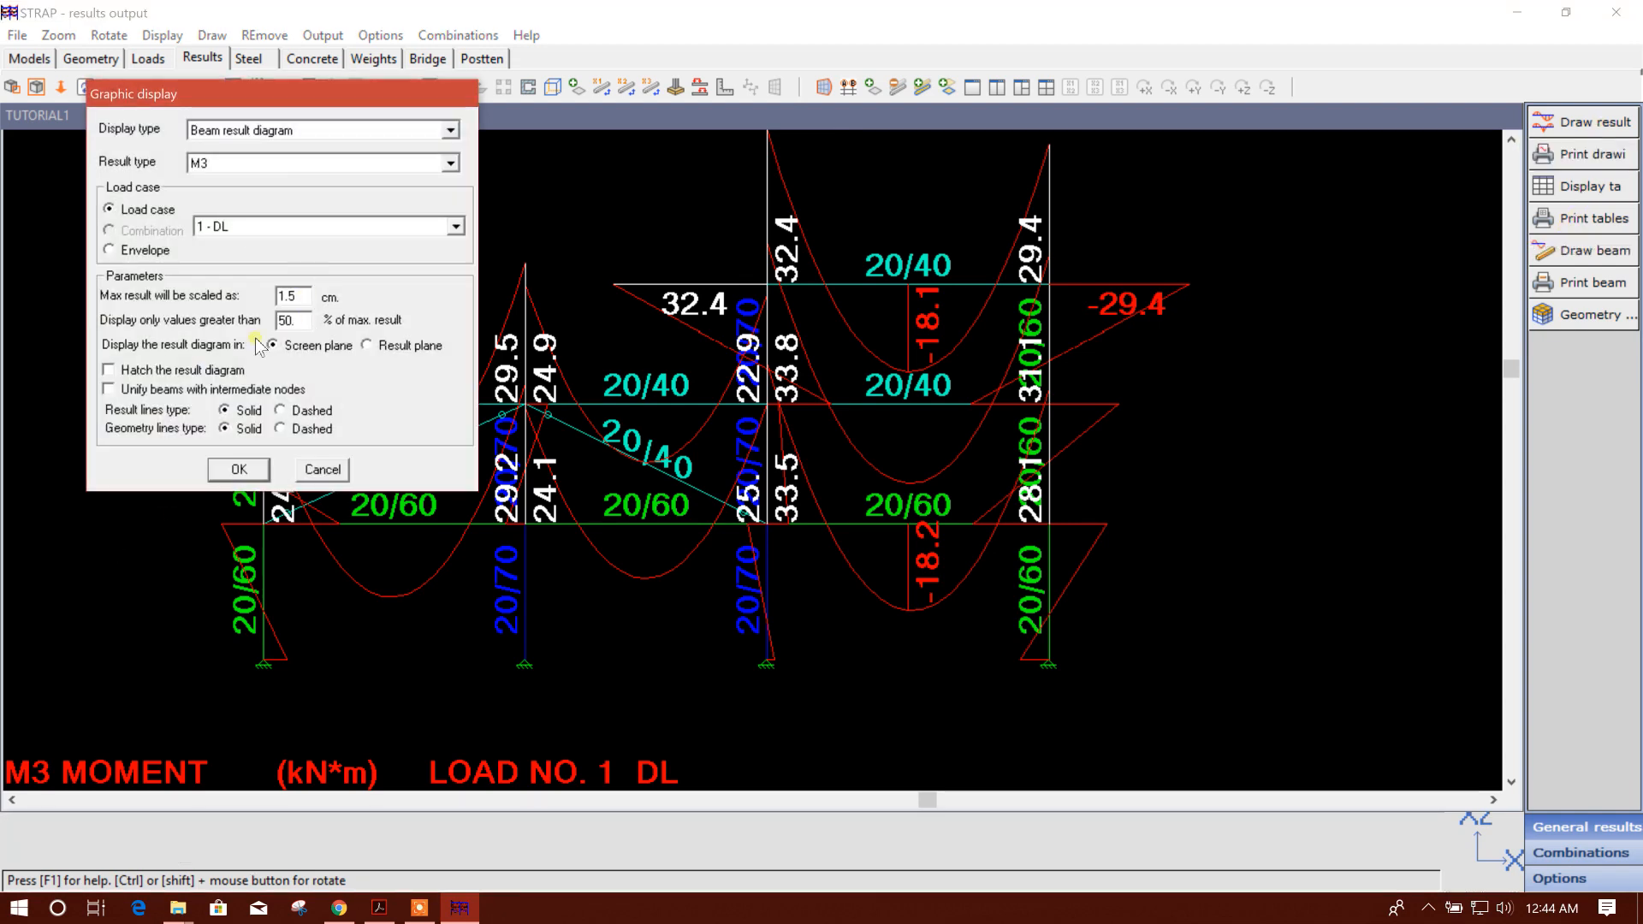
click(150, 373)
click(239, 470)
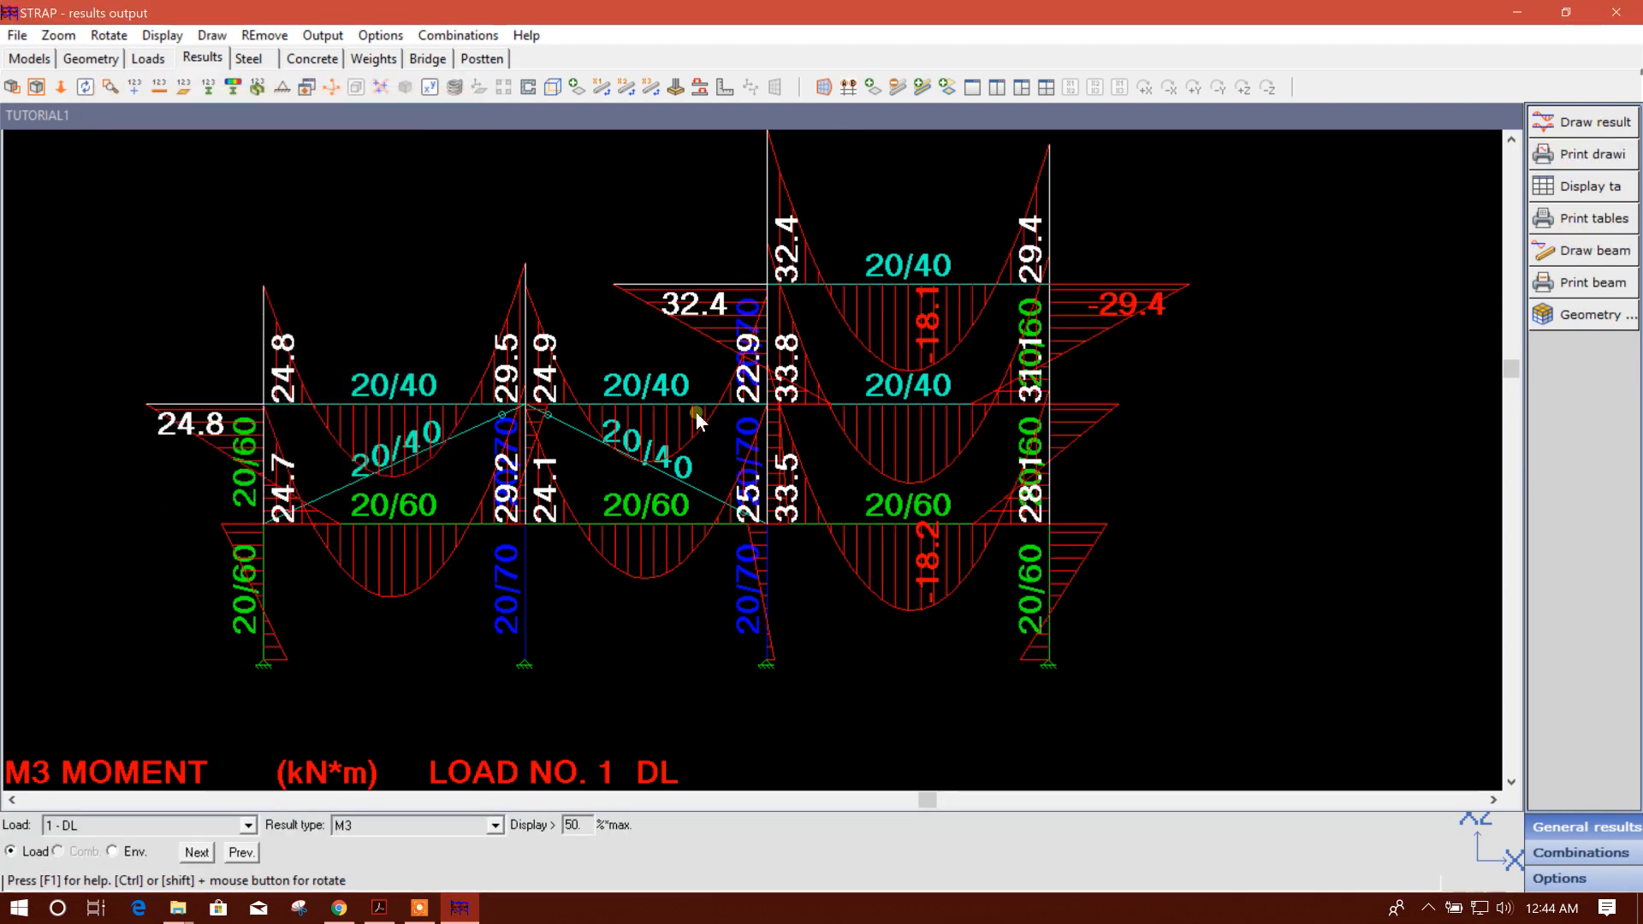
- Display the V2 shear diagram of the beams for load case DL
click(1584, 125)
click(257, 163)
click(249, 204)
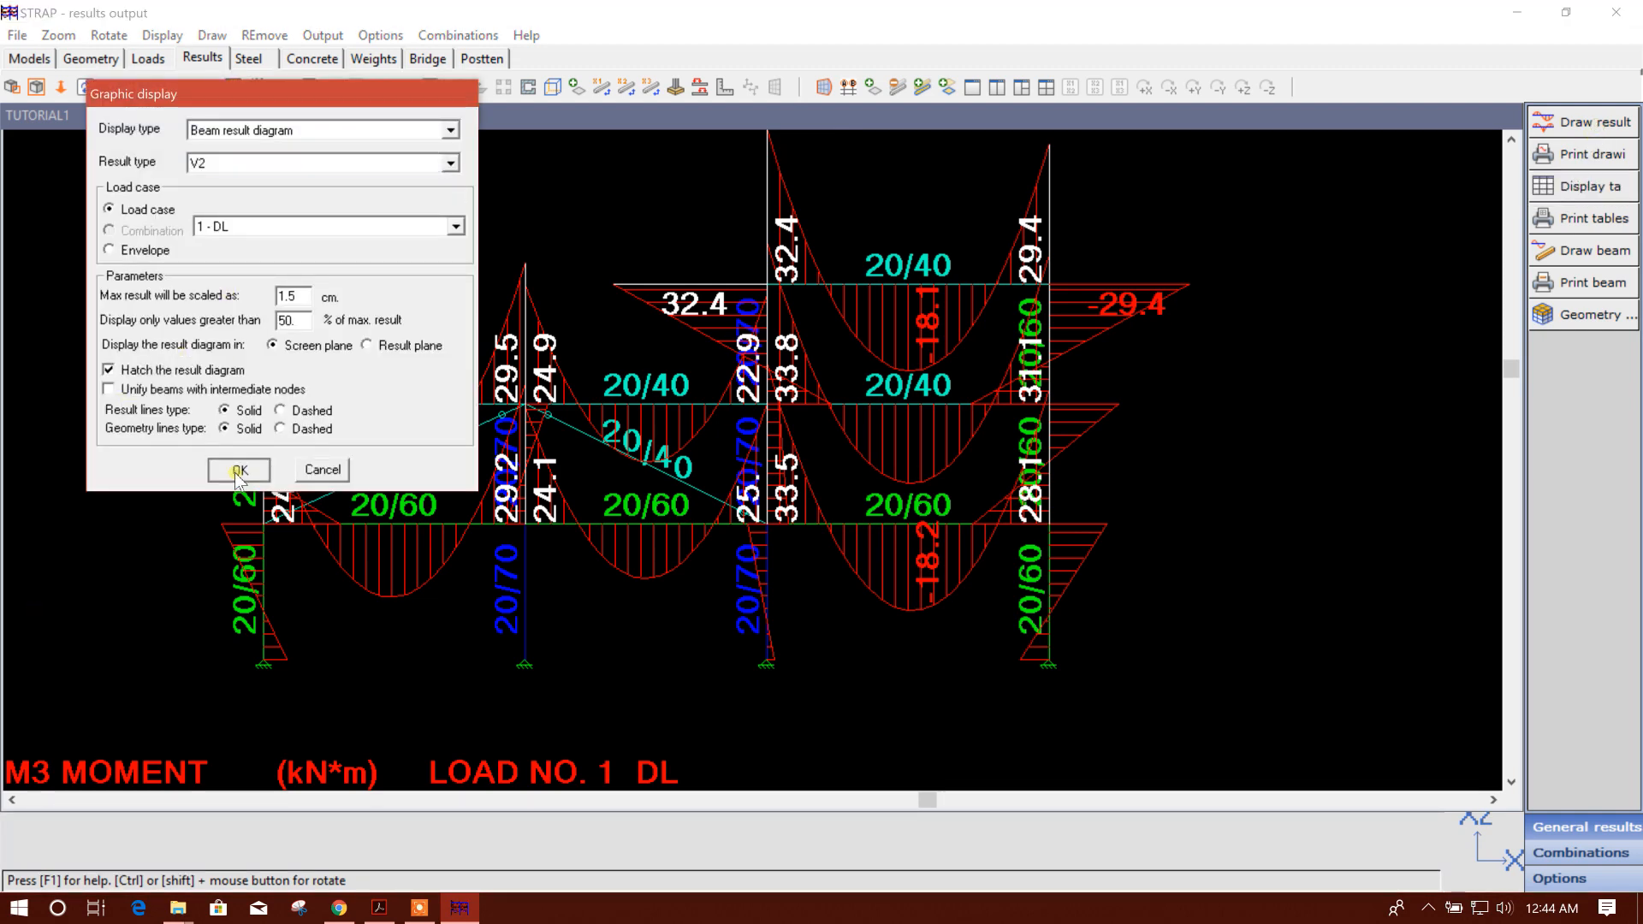
click(239, 470)
- Display the axial force diagram of the beams for load case DL
click(1545, 124)
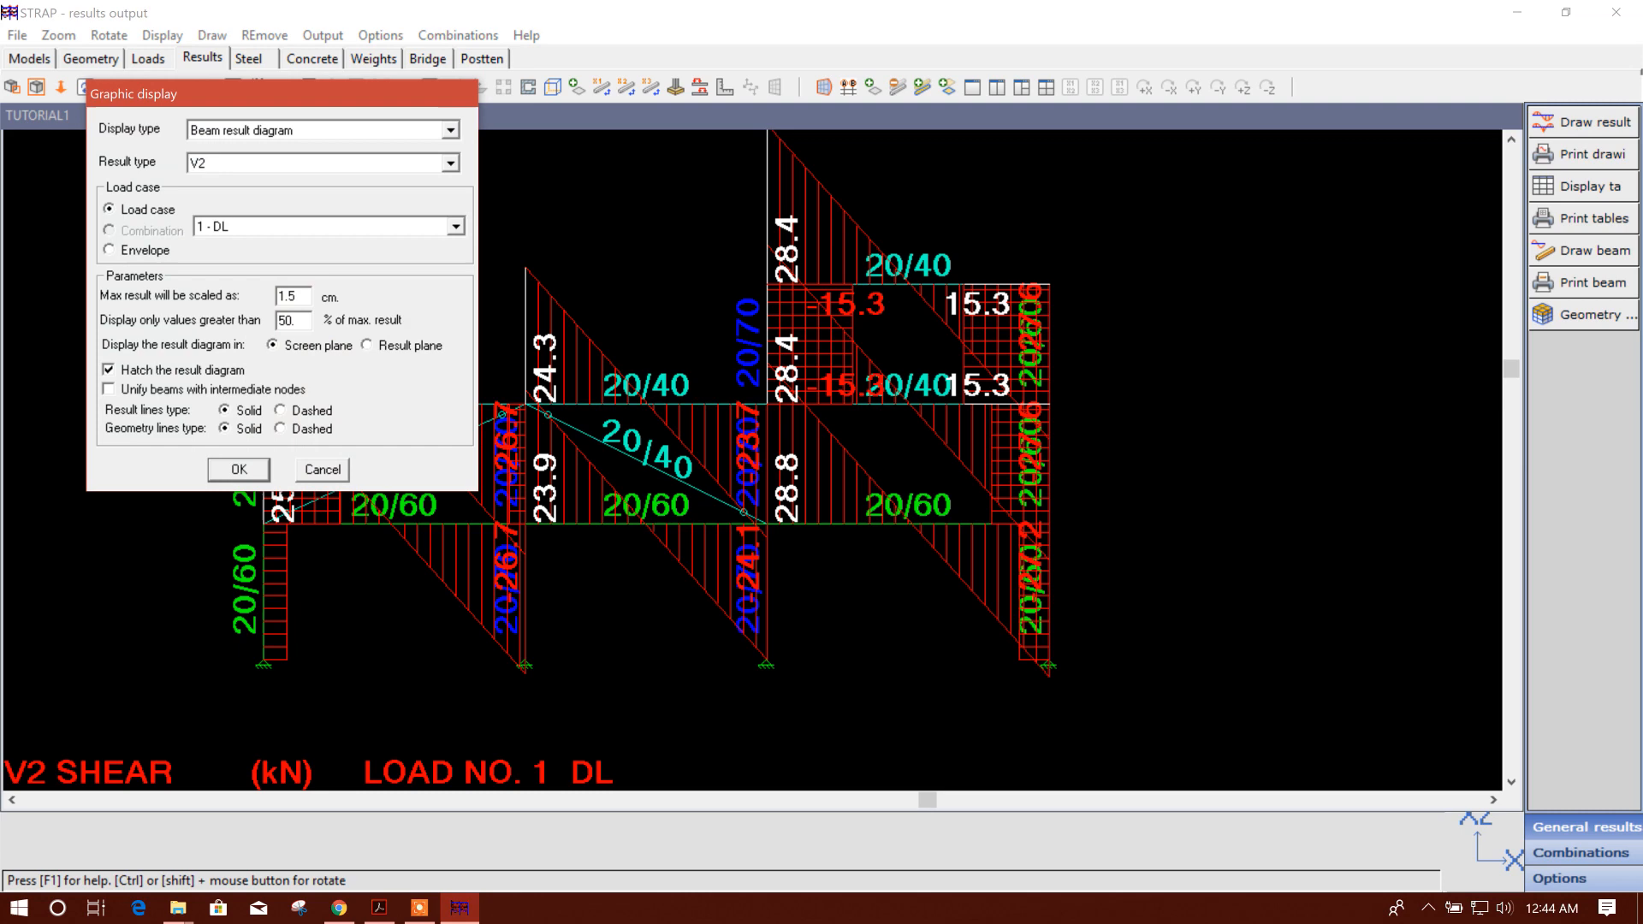
click(342, 162)
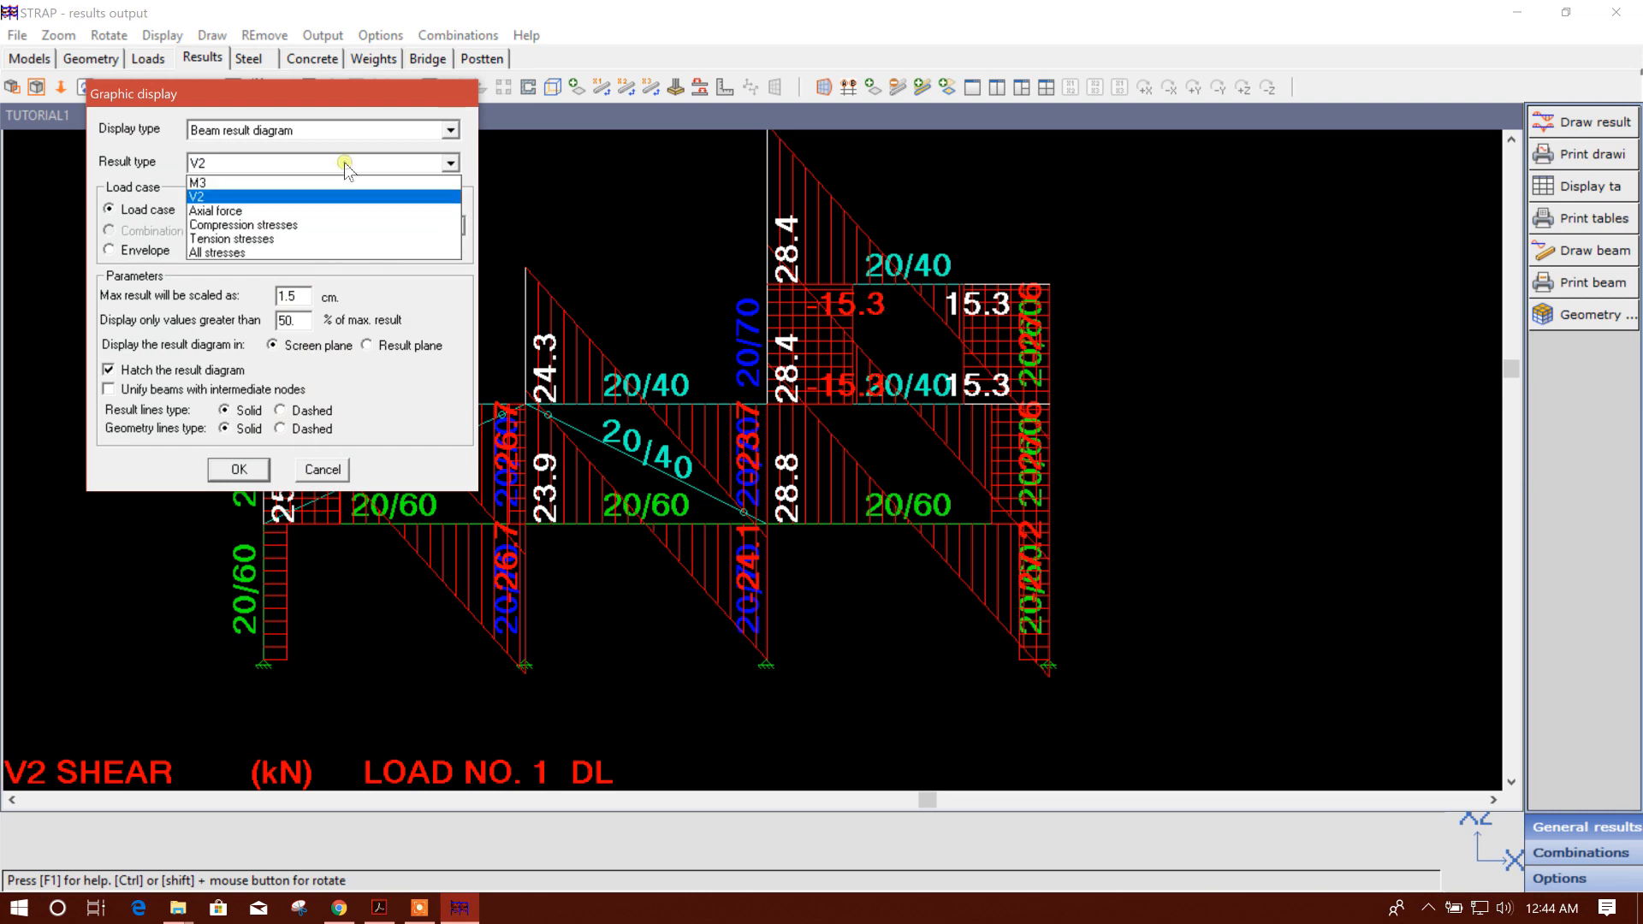
click(316, 212)
click(264, 470)
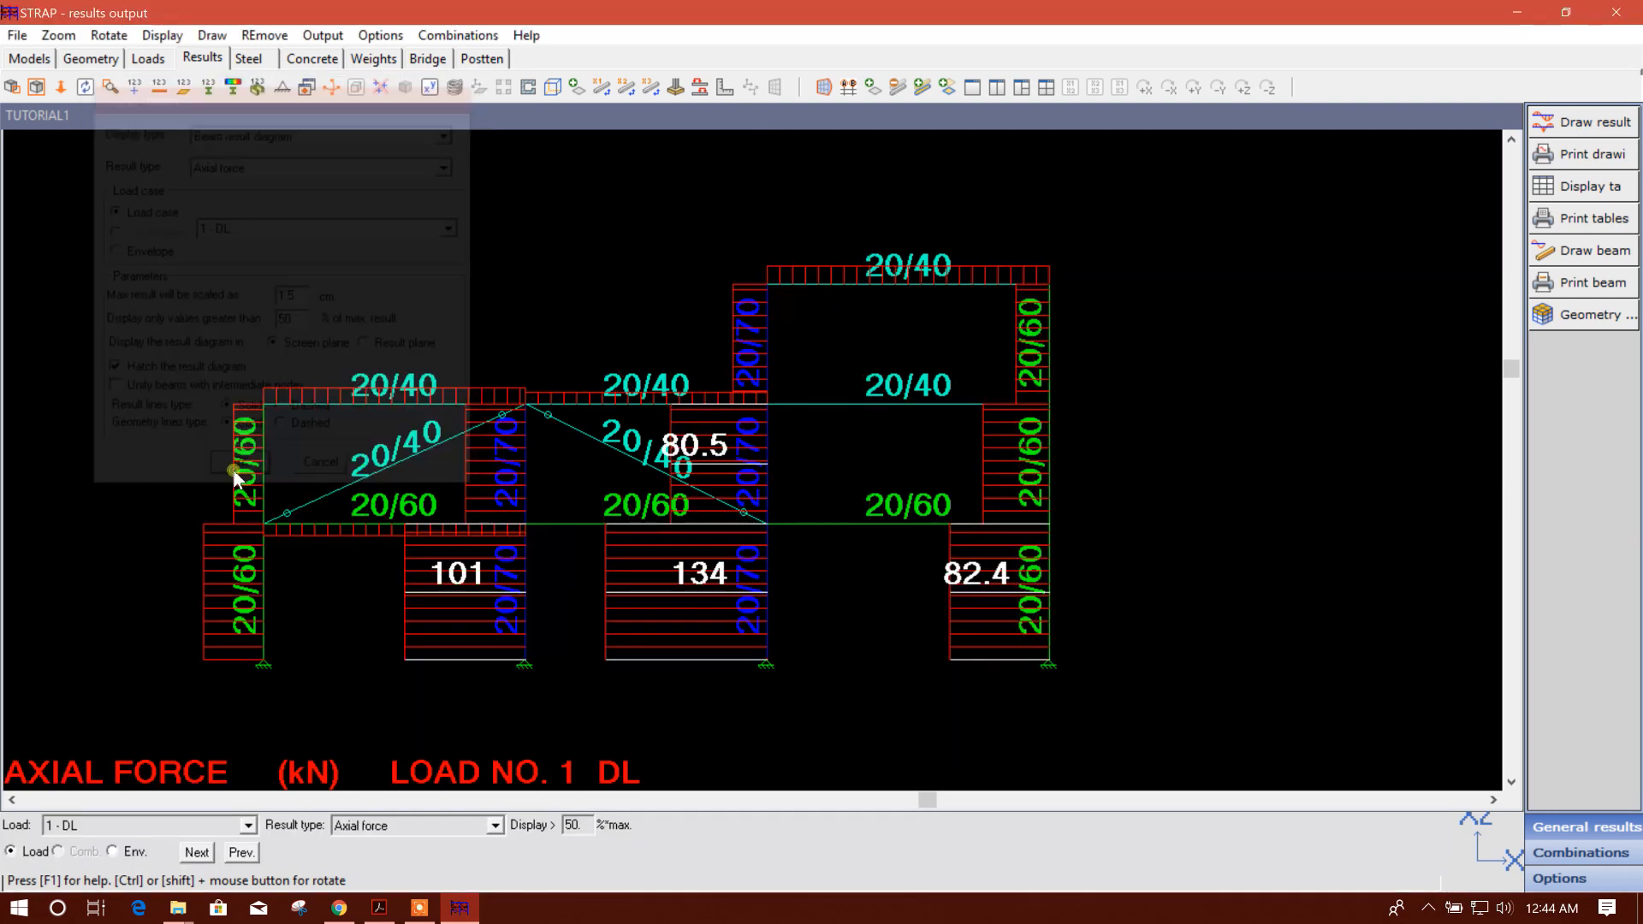
click(1585, 125)
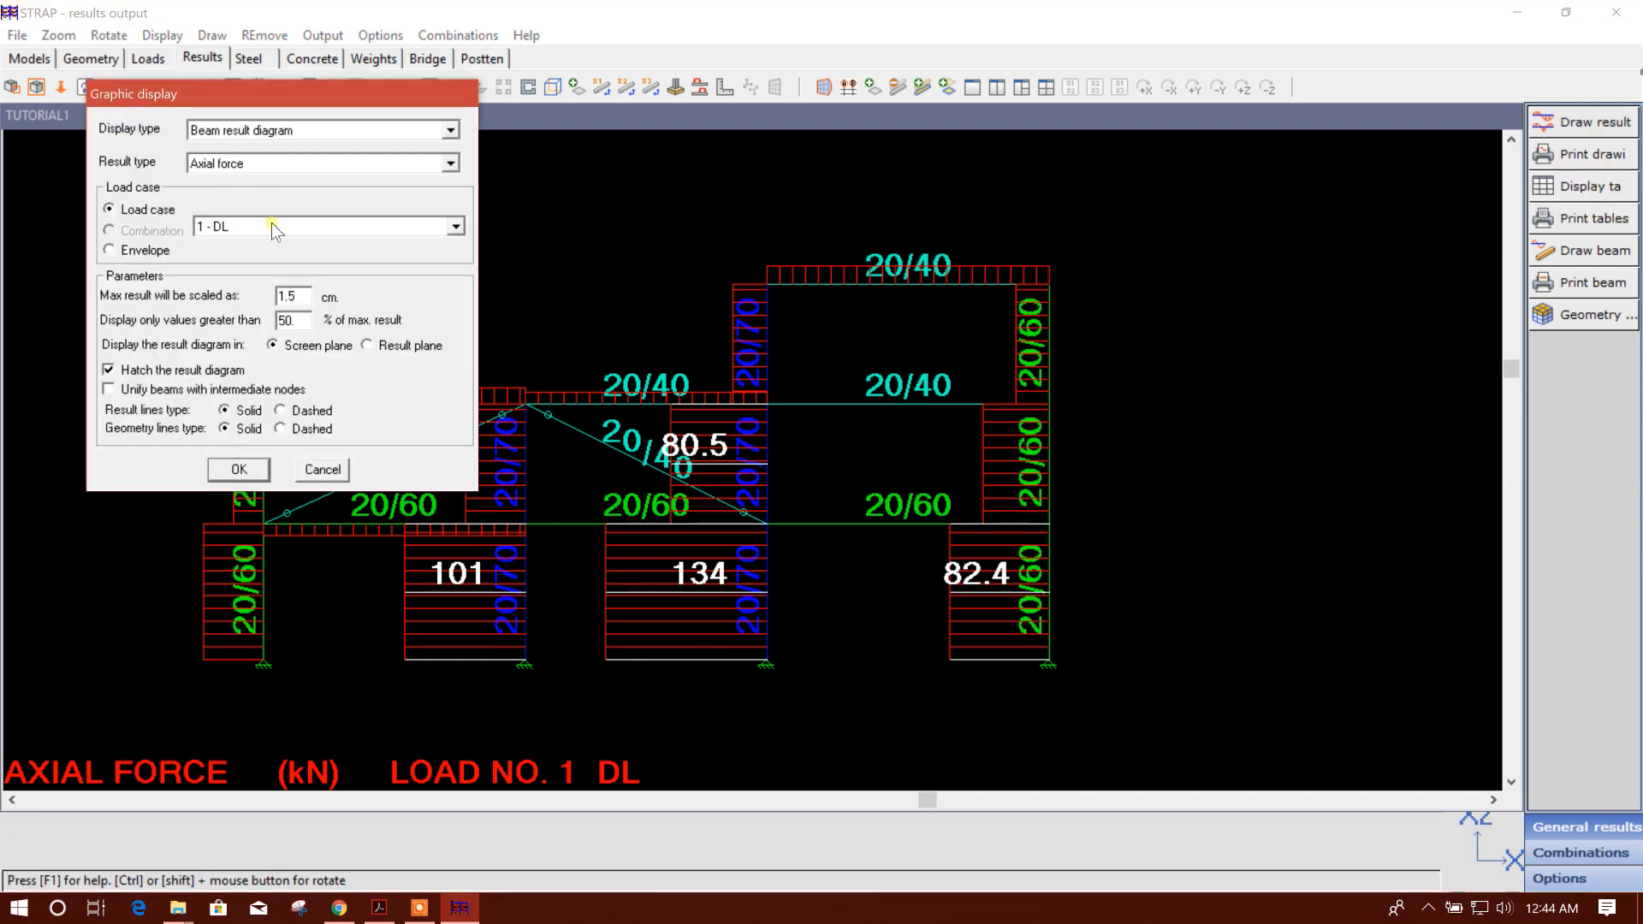
click(240, 470)
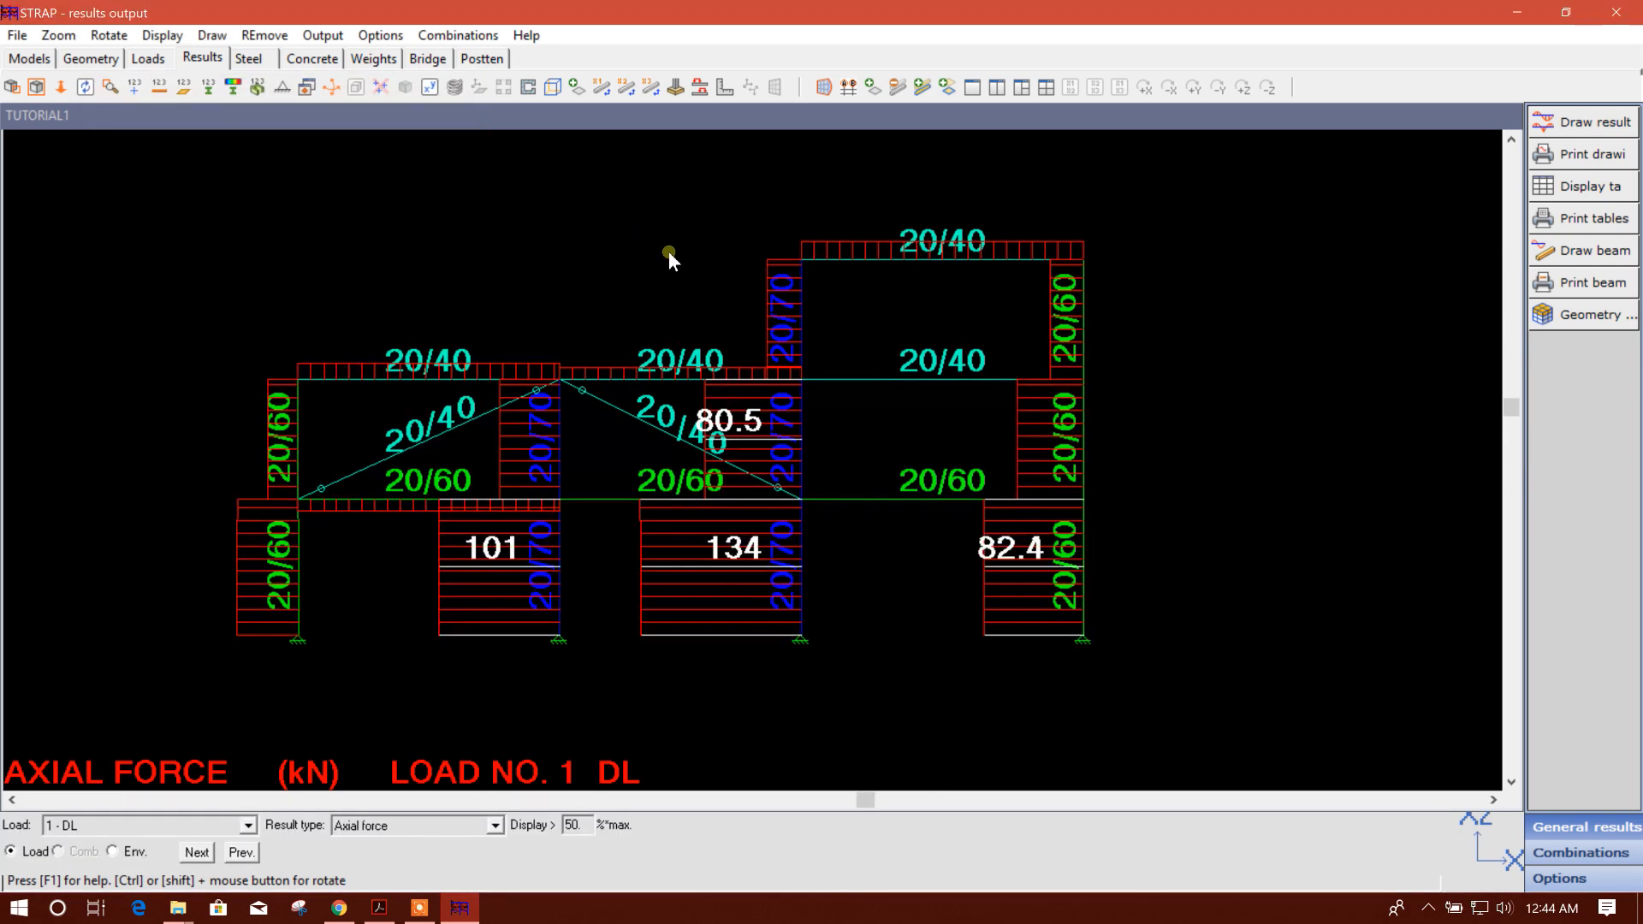
- Display the node and beam displacements in all directions for load case DL and examine the deflected shape across the frame
click(1584, 122)
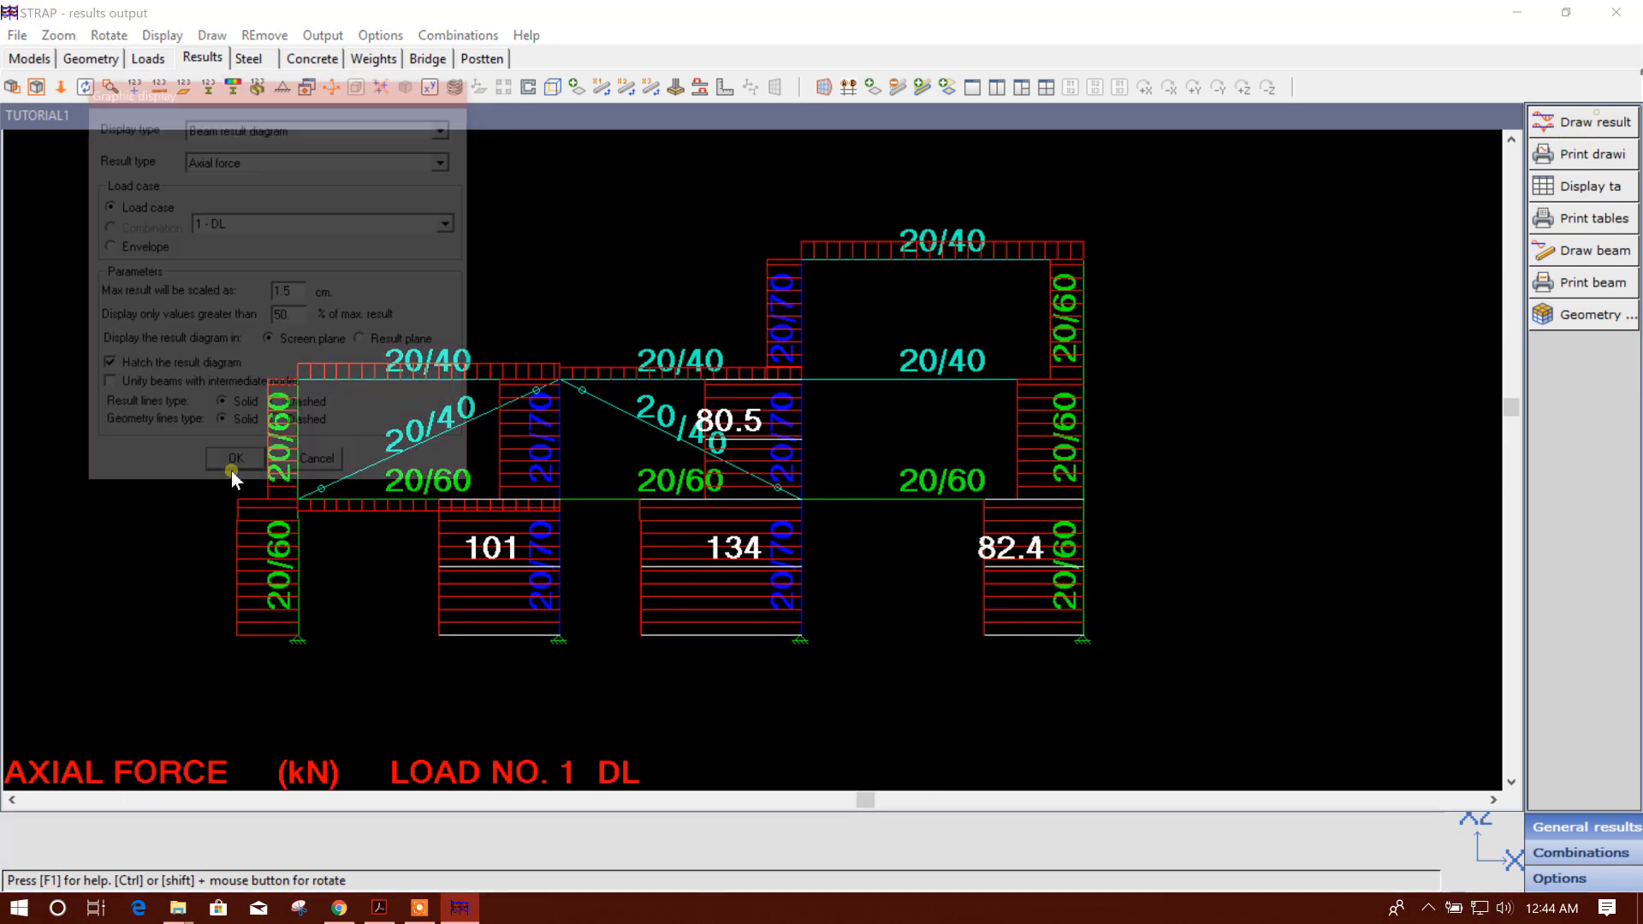
click(265, 161)
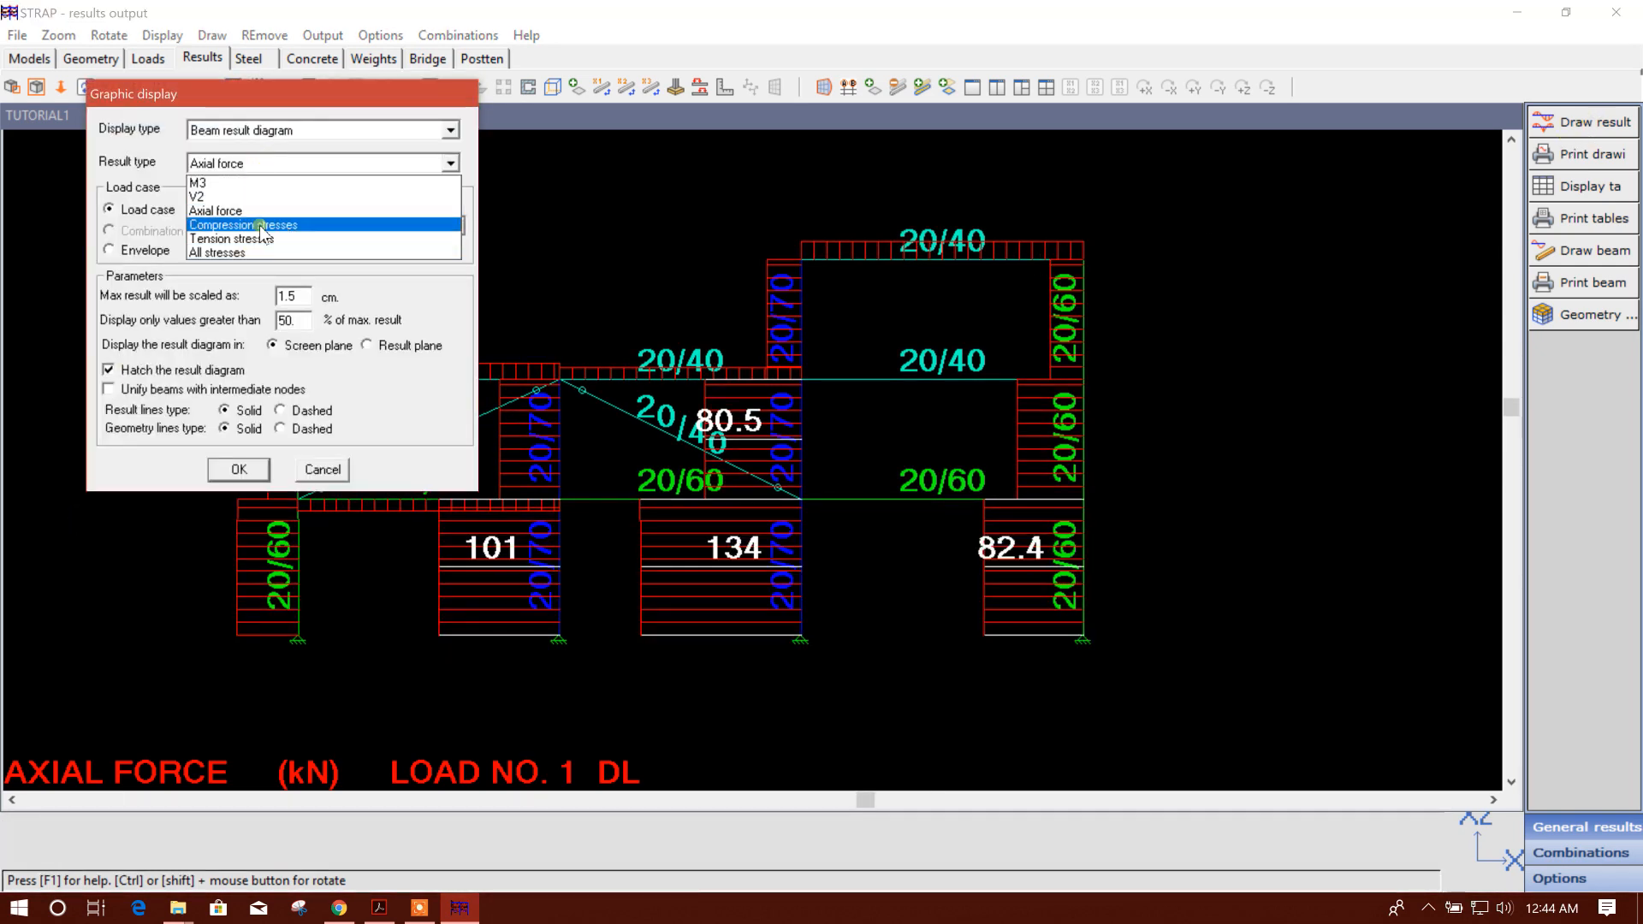
click(150, 152)
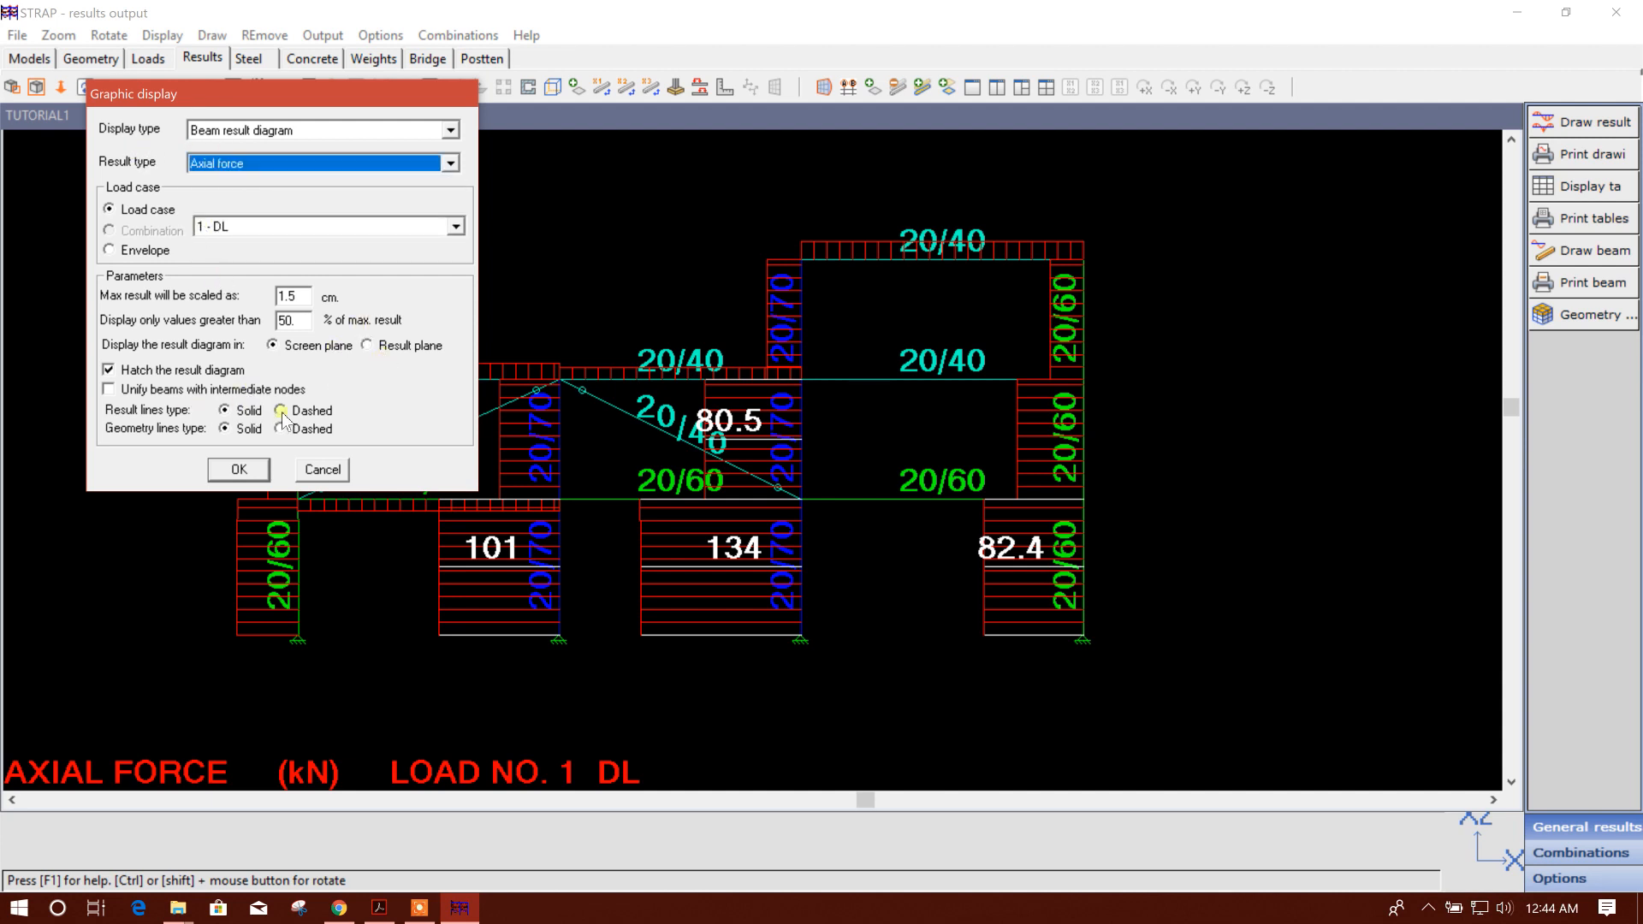
click(308, 130)
click(289, 176)
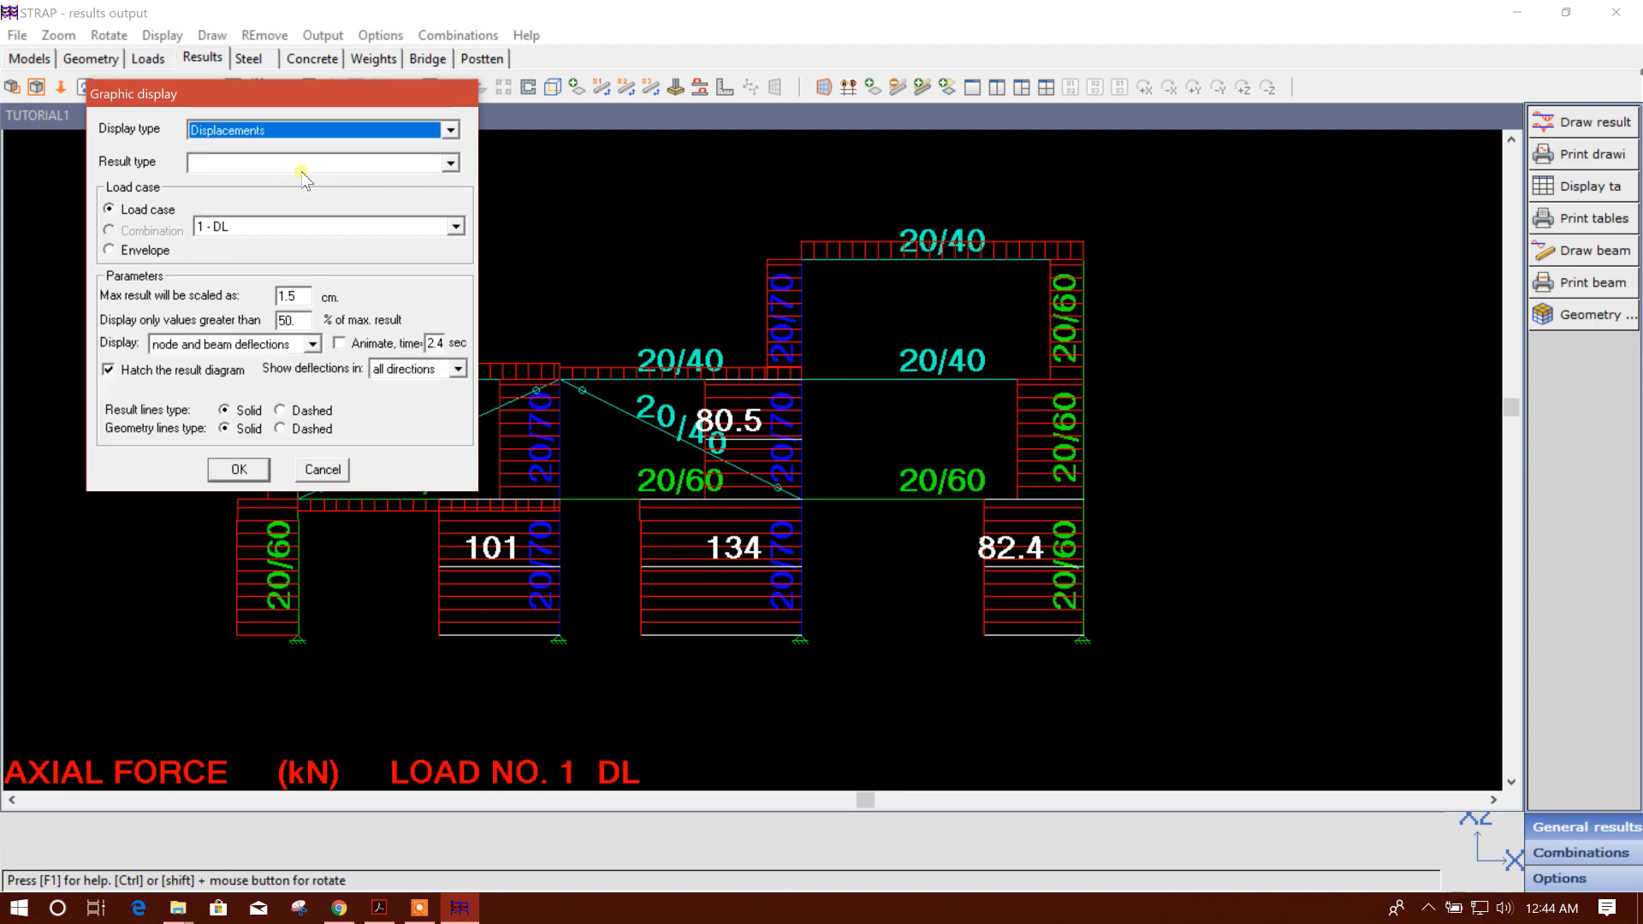
click(239, 470)
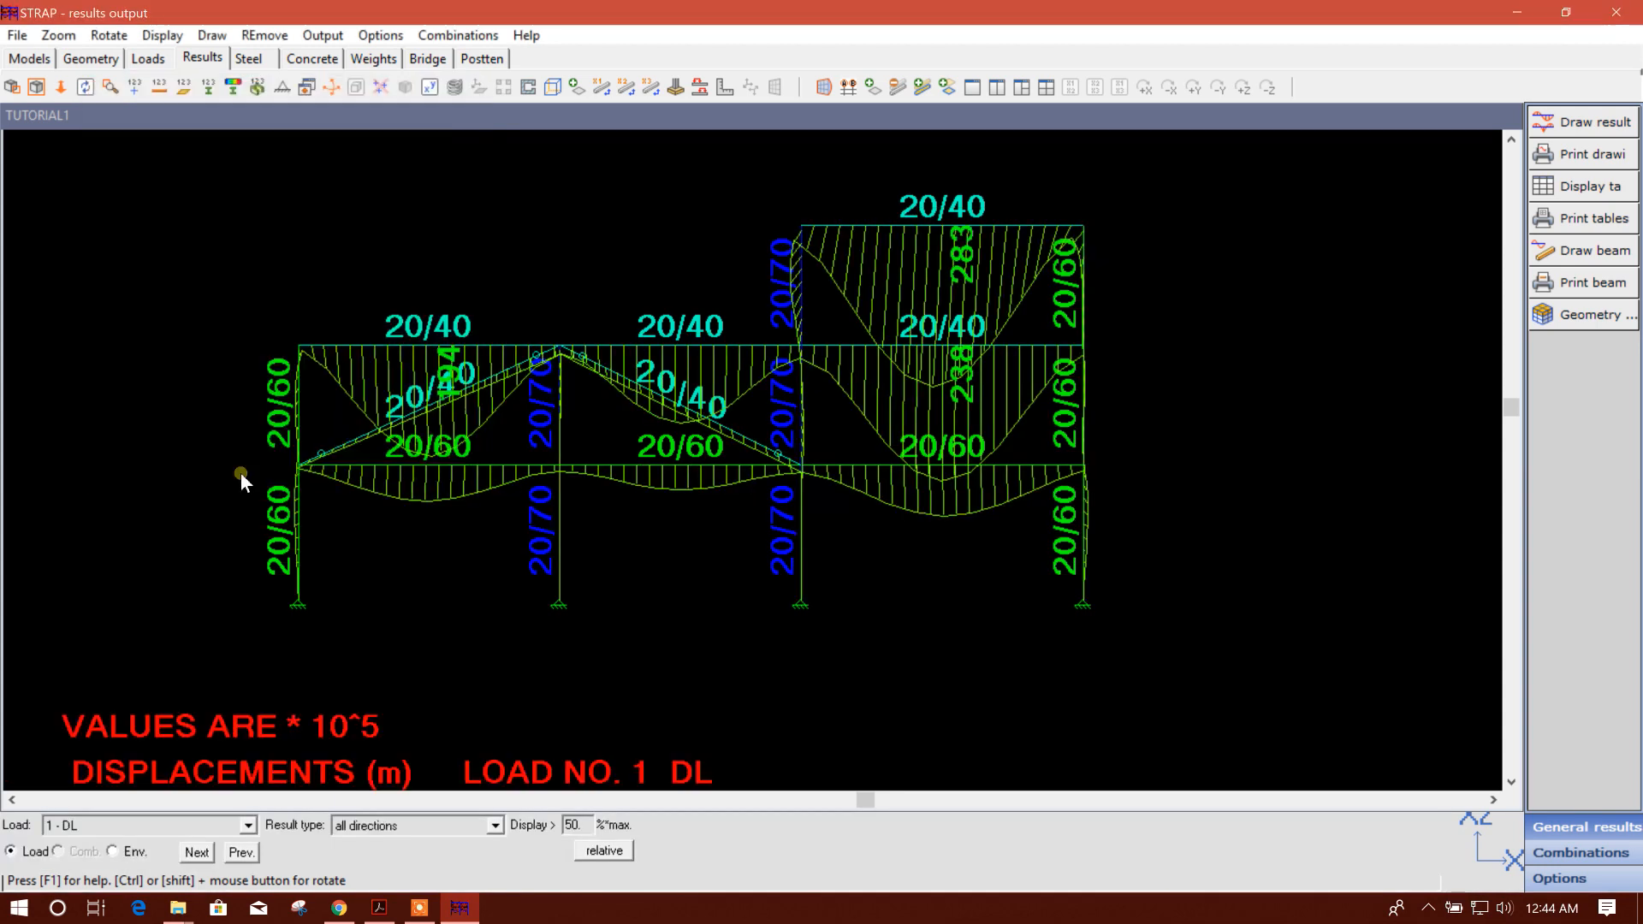
middle_drag(864, 515, 829, 550)
scroll(597, 456, up, 7)
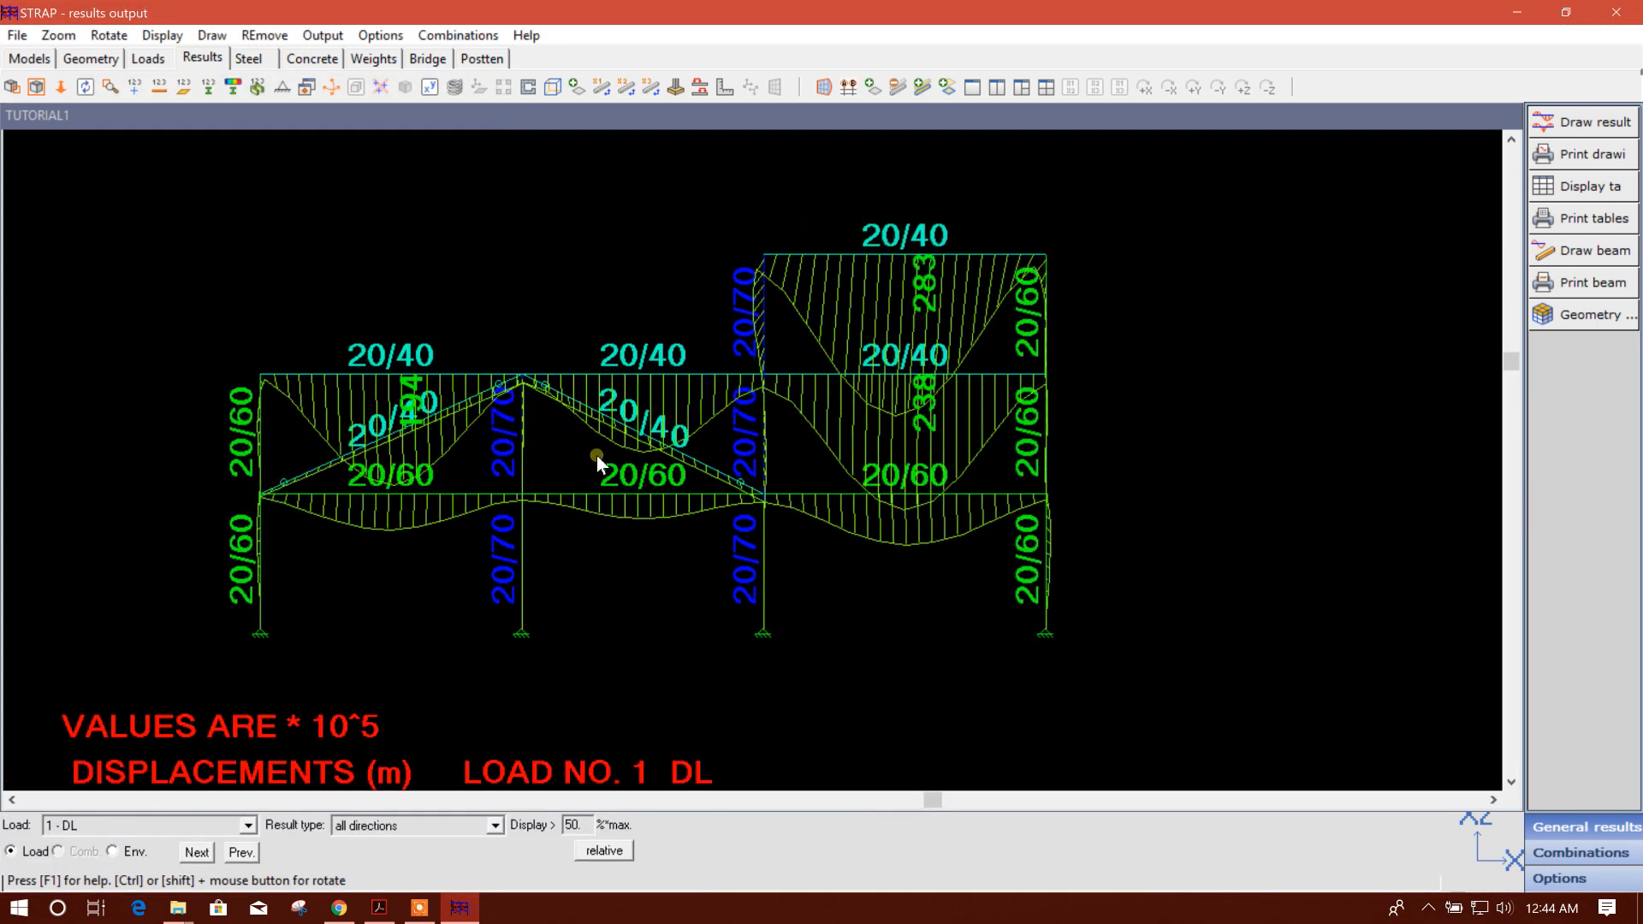
scroll(655, 496, down, 1)
middle_drag(666, 512, 791, 476)
scroll(719, 495, down, 1)
middle_drag(1051, 489, 637, 450)
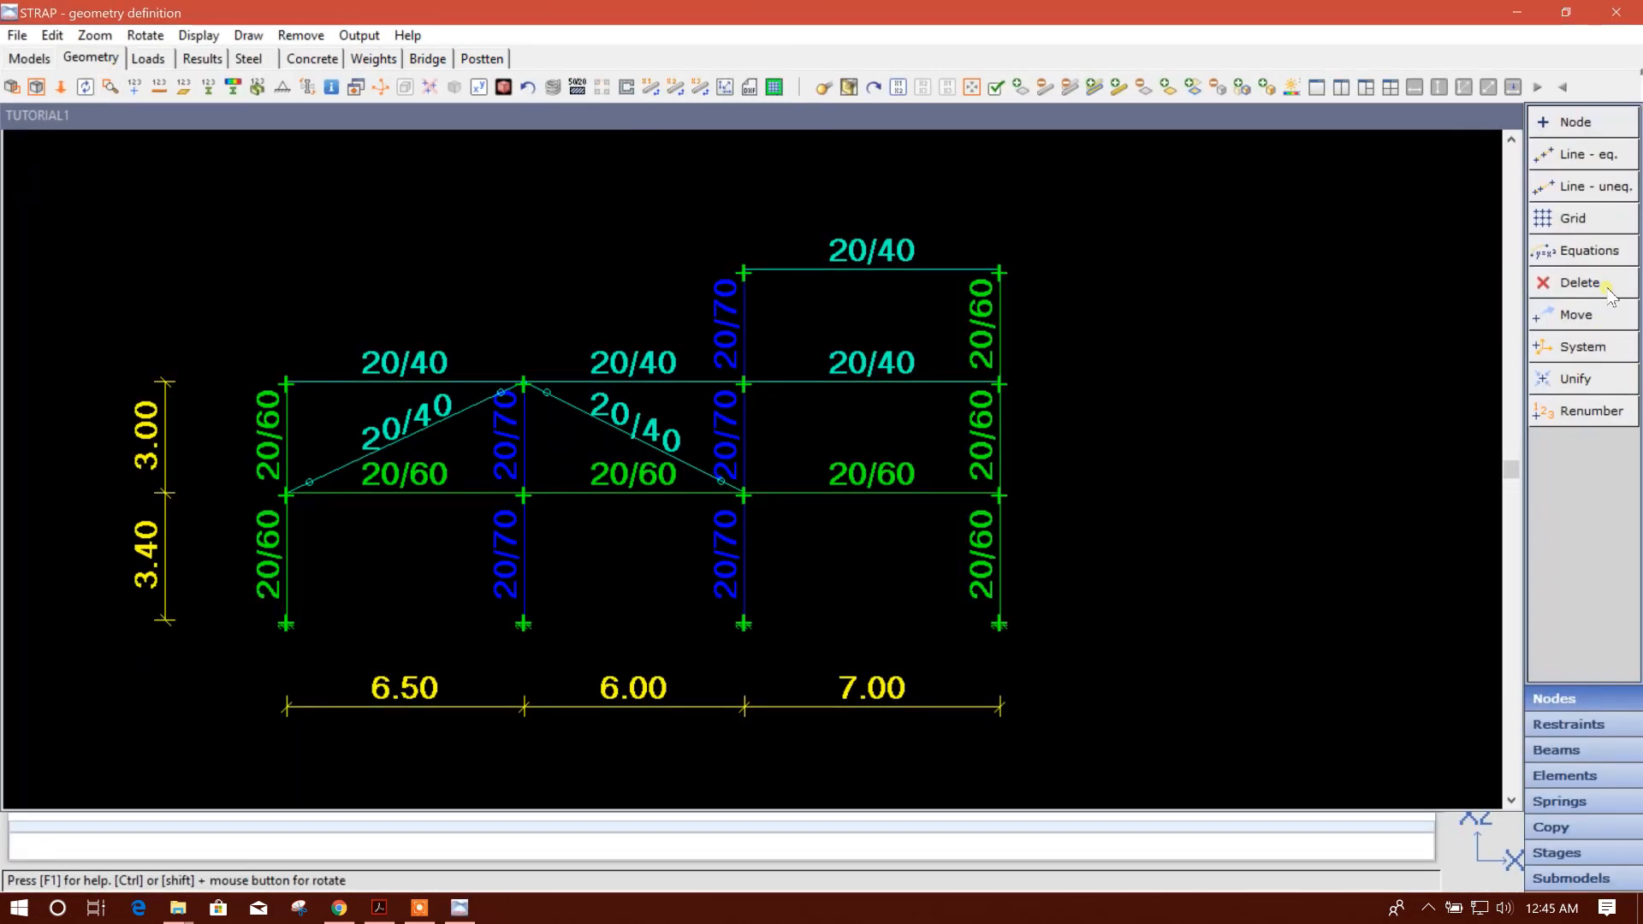
- Review the defined beam property groups in the model geometry
click(1556, 750)
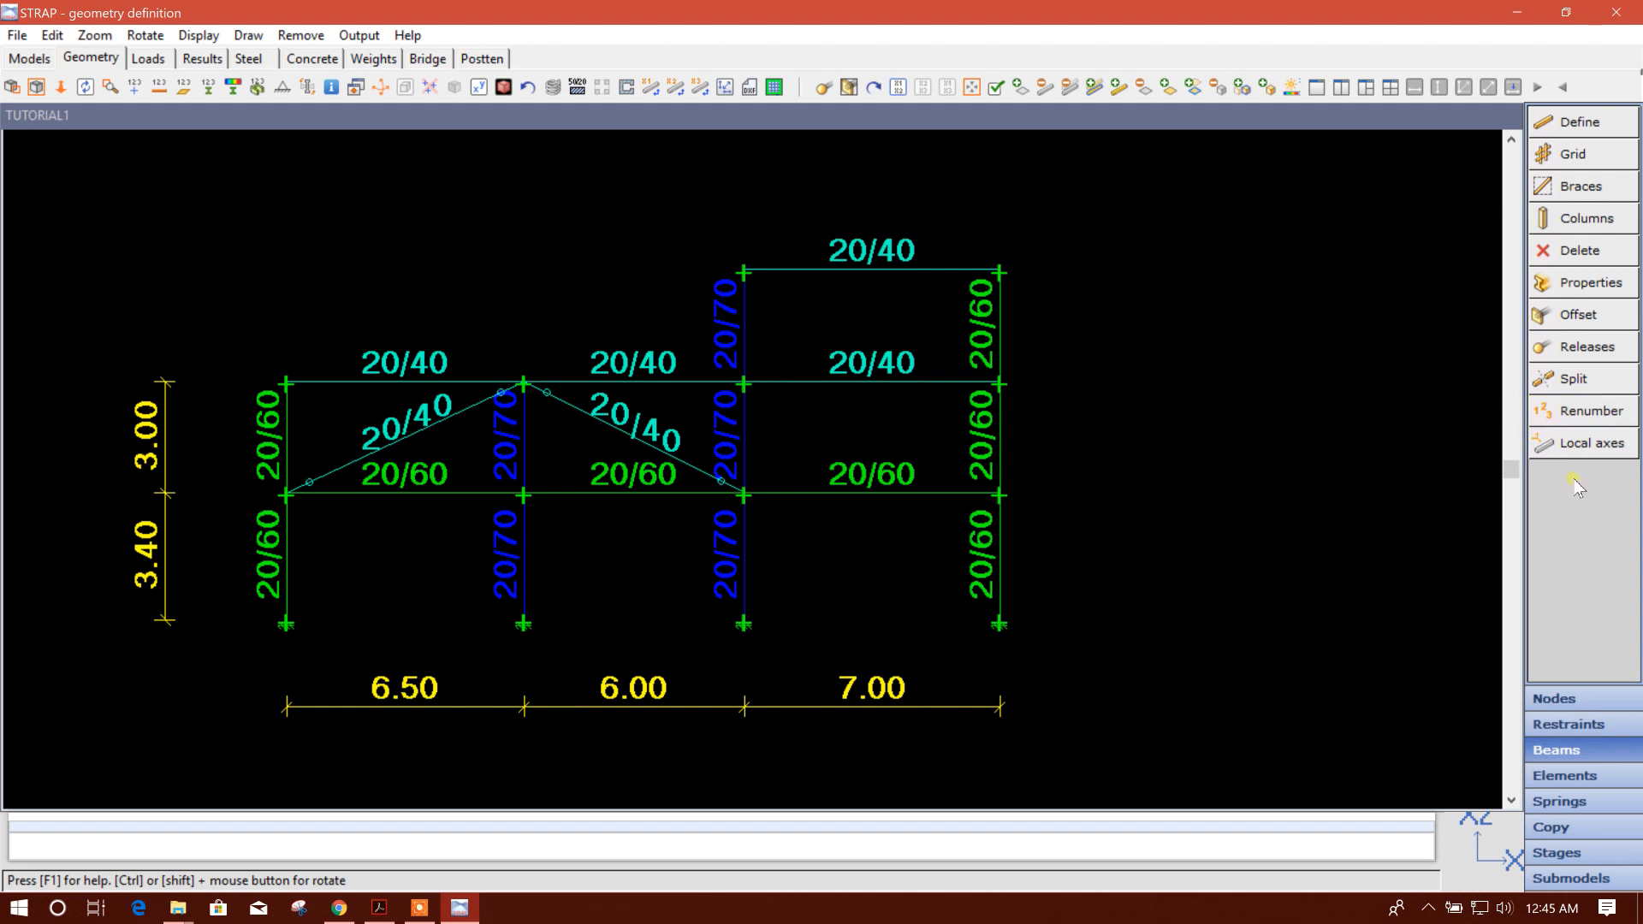
click(1565, 775)
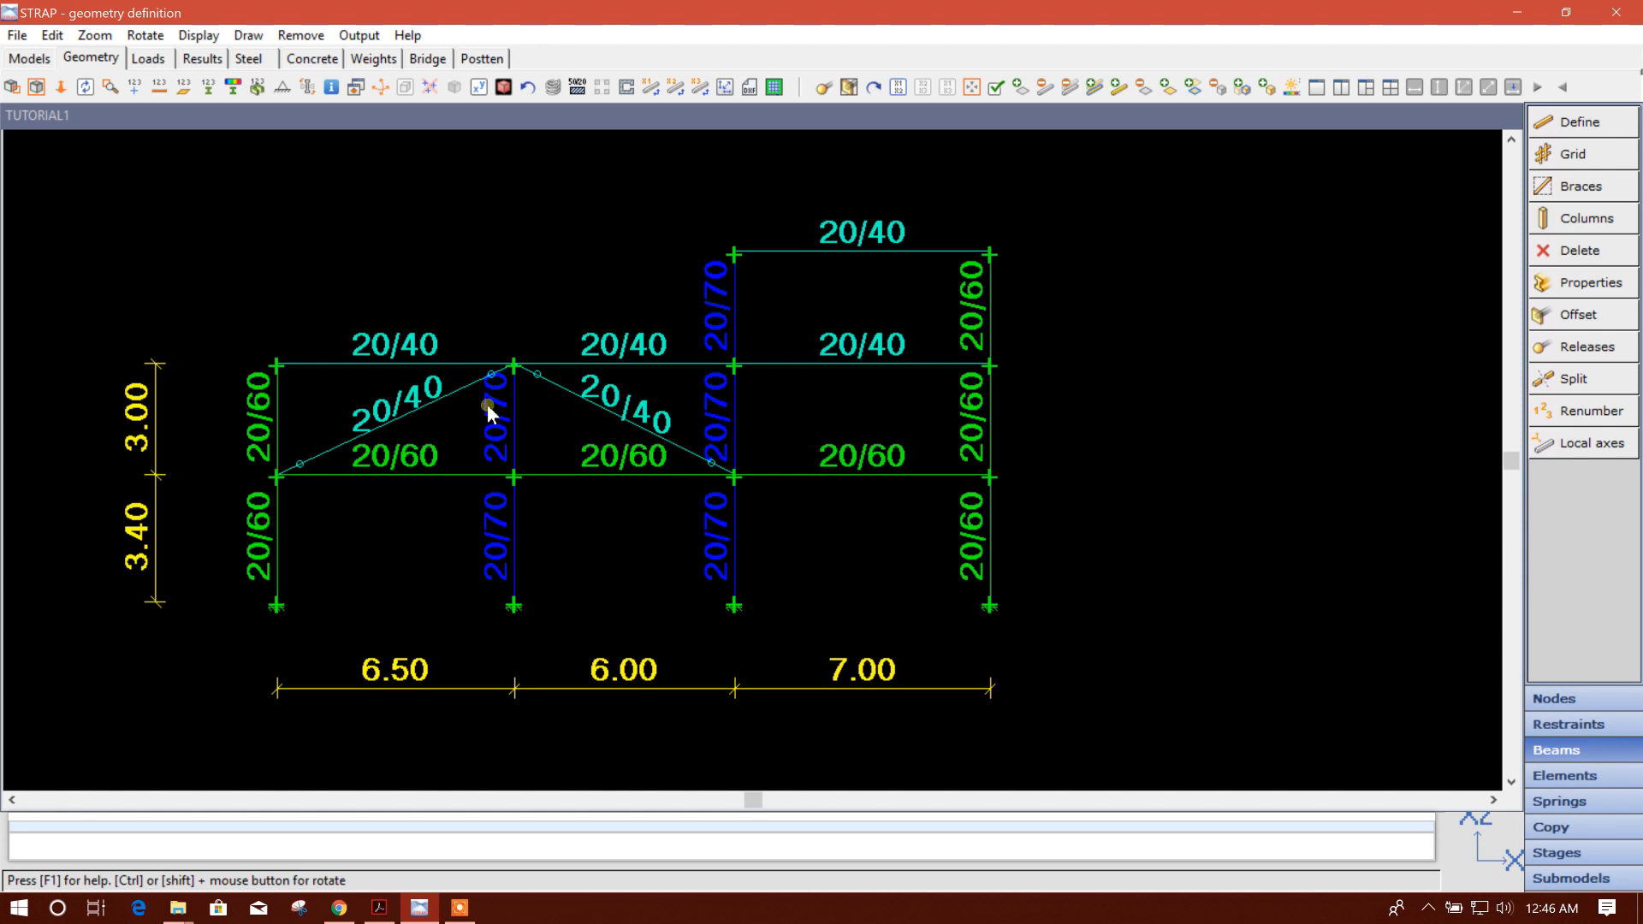
drag(376, 436, 425, 428)
drag(528, 426, 517, 427)
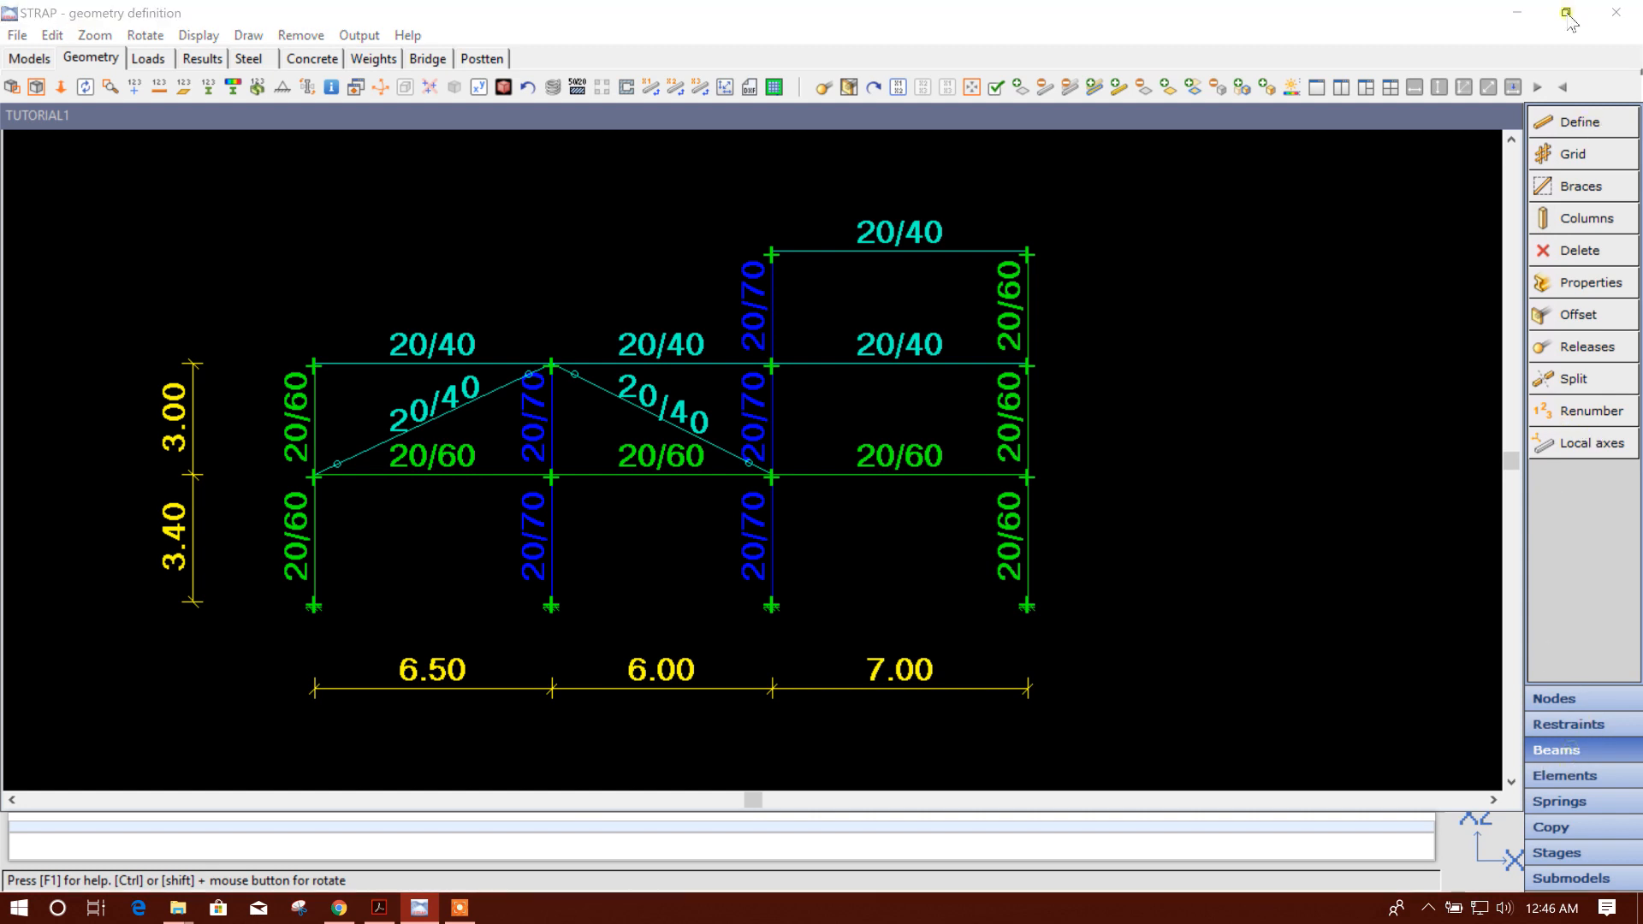
click(1570, 286)
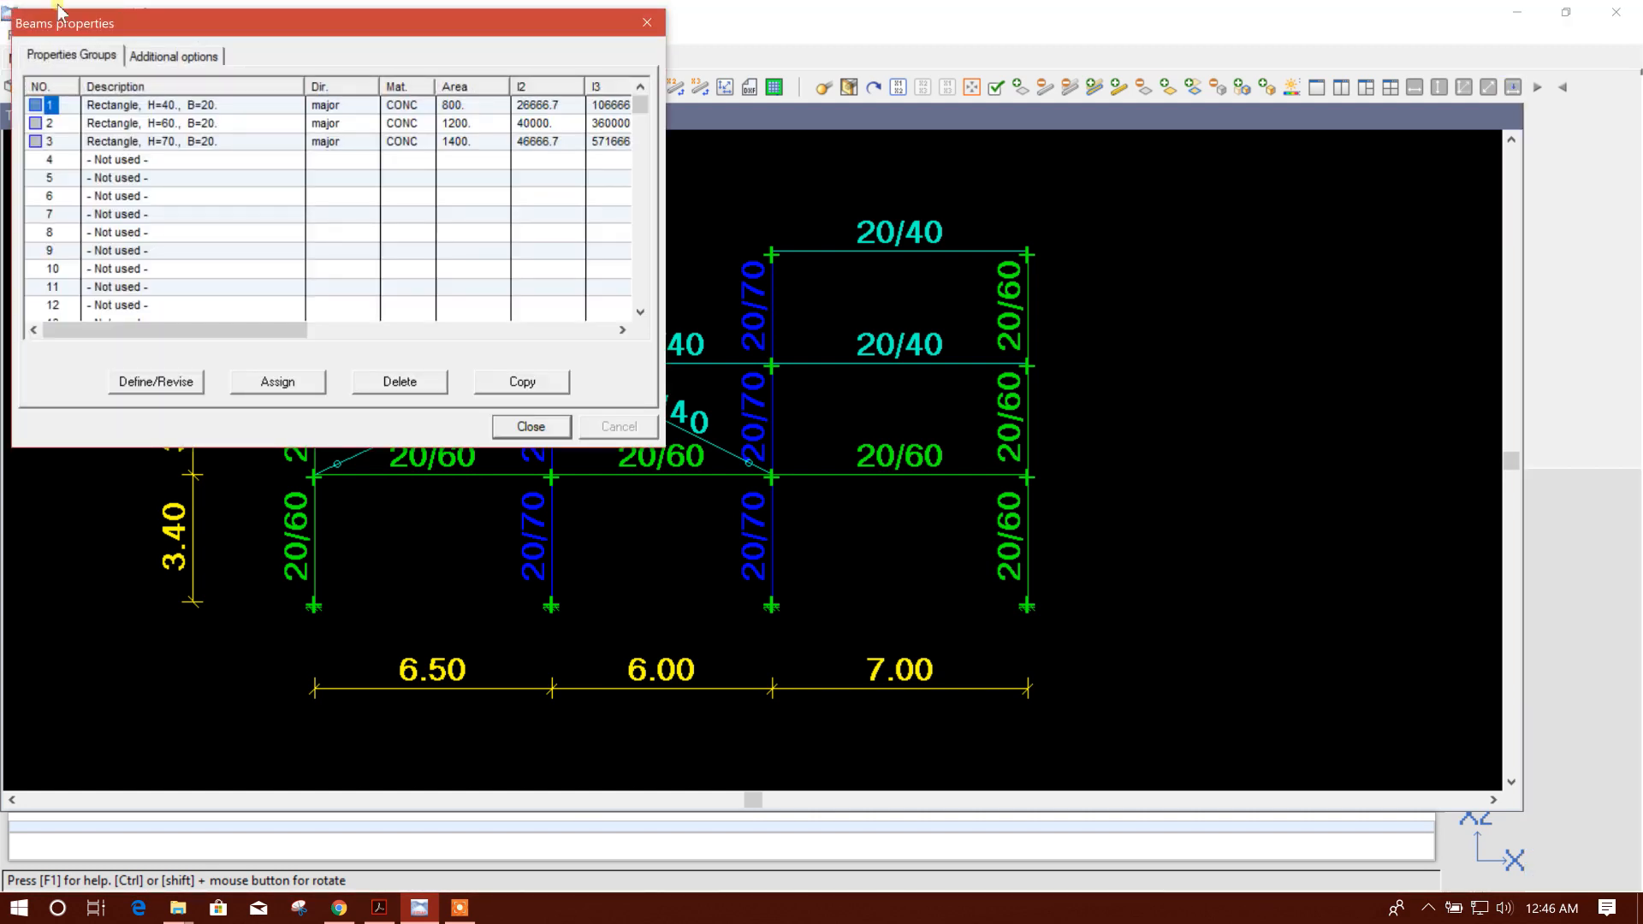
click(513, 422)
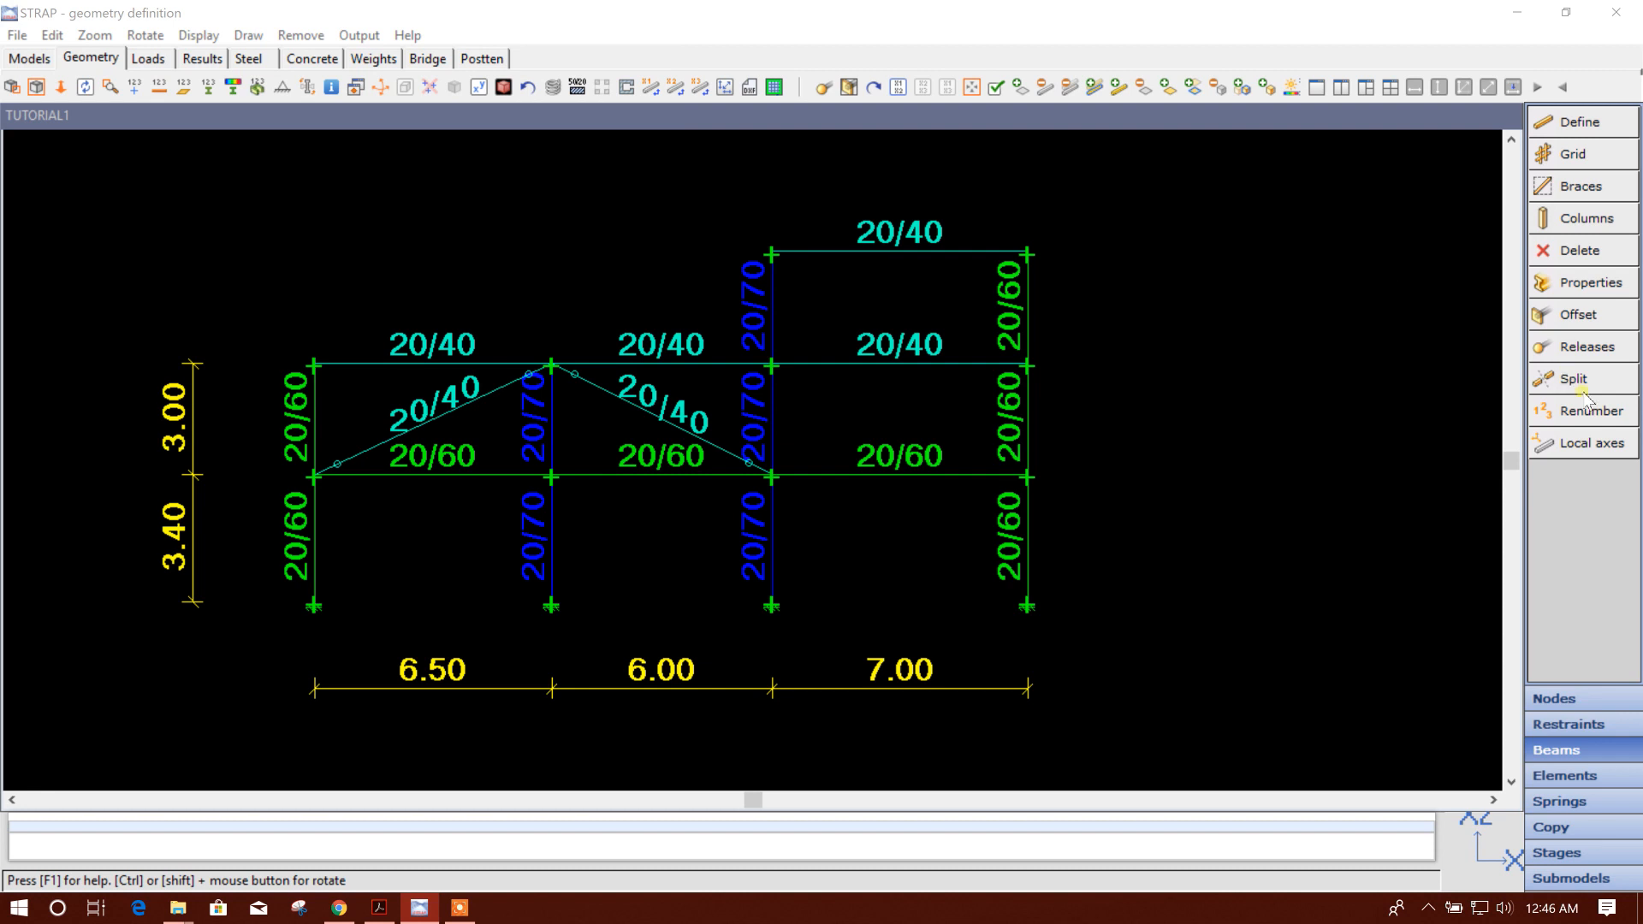
- Assign moment releases at both beam ends and the tension-only axial option to the two diagonal braces
click(1587, 346)
drag(208, 100, 1189, 112)
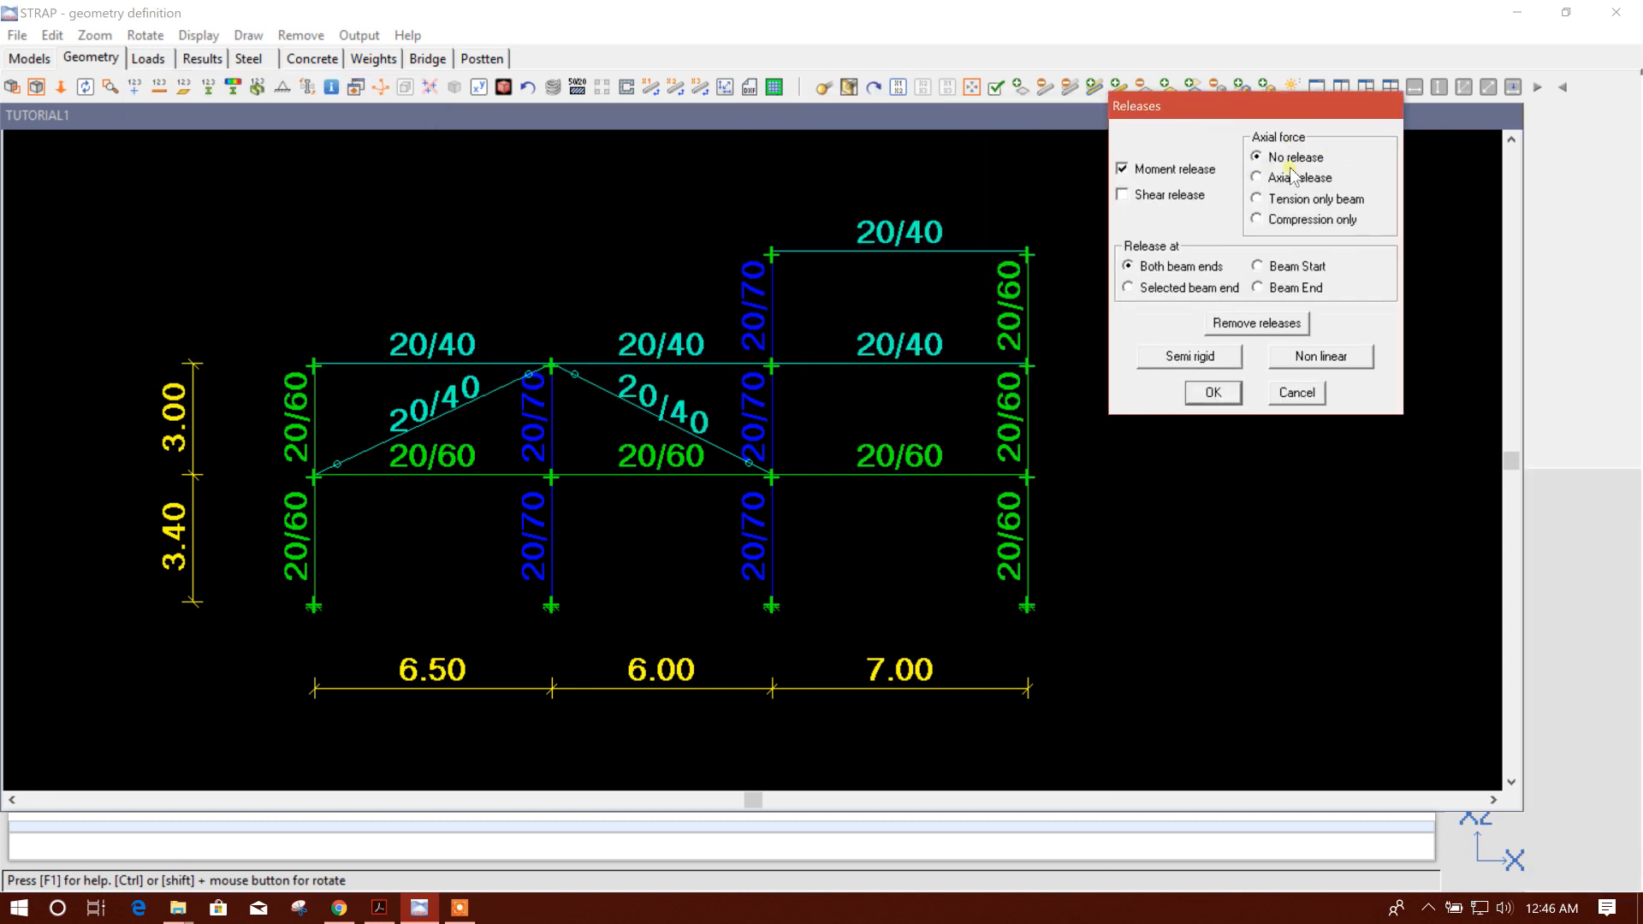
click(1288, 199)
click(1213, 393)
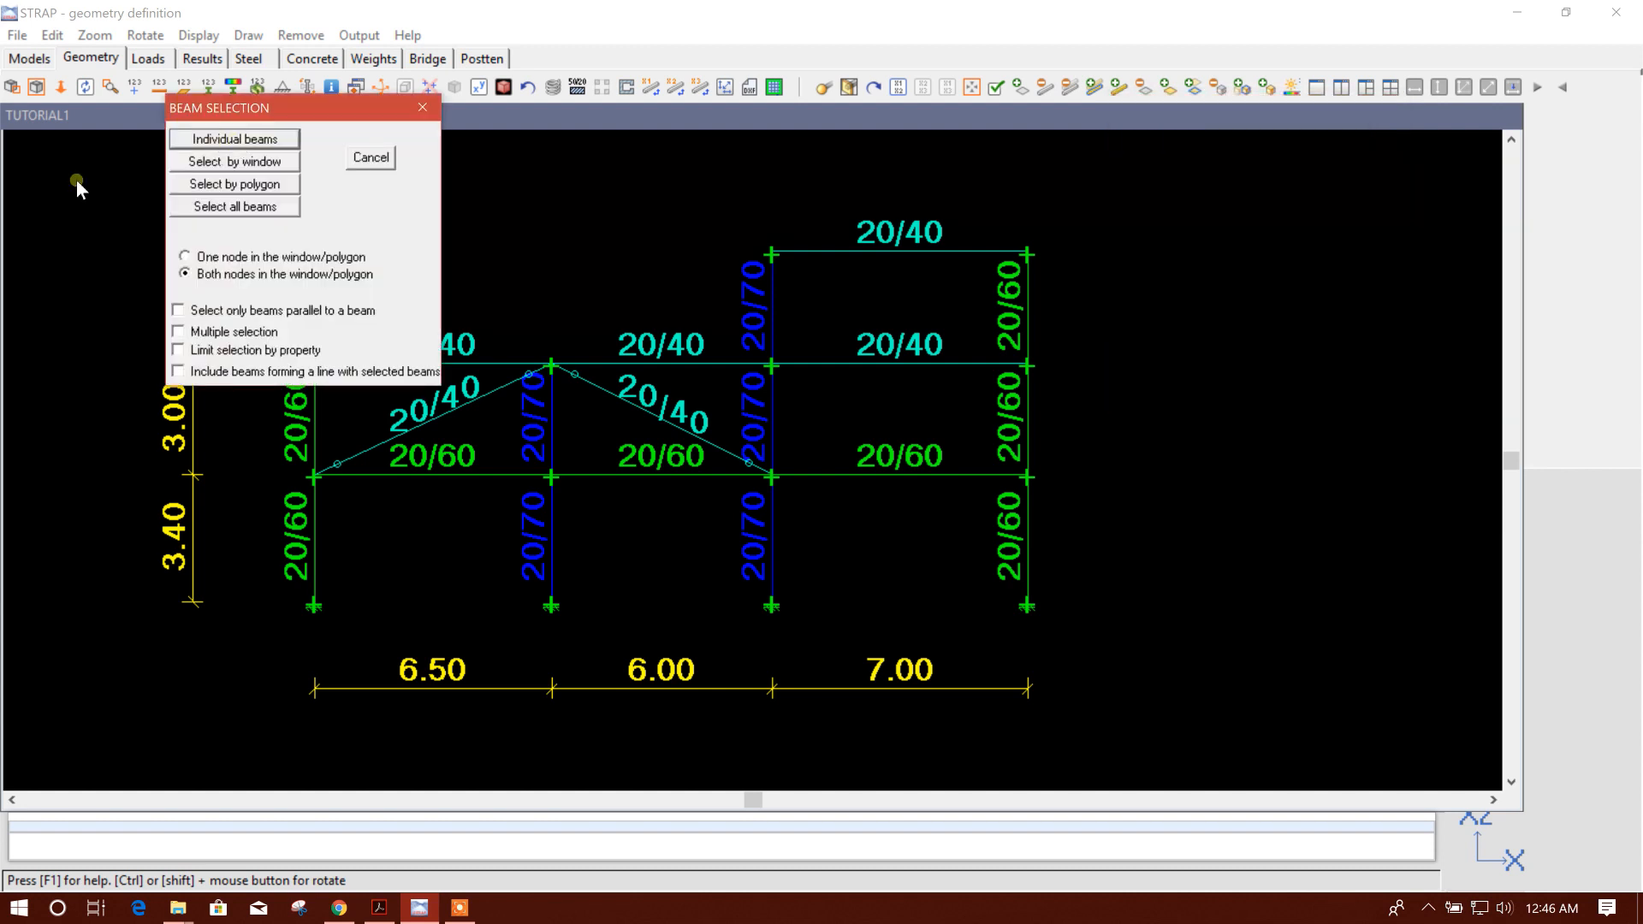
click(207, 142)
click(434, 419)
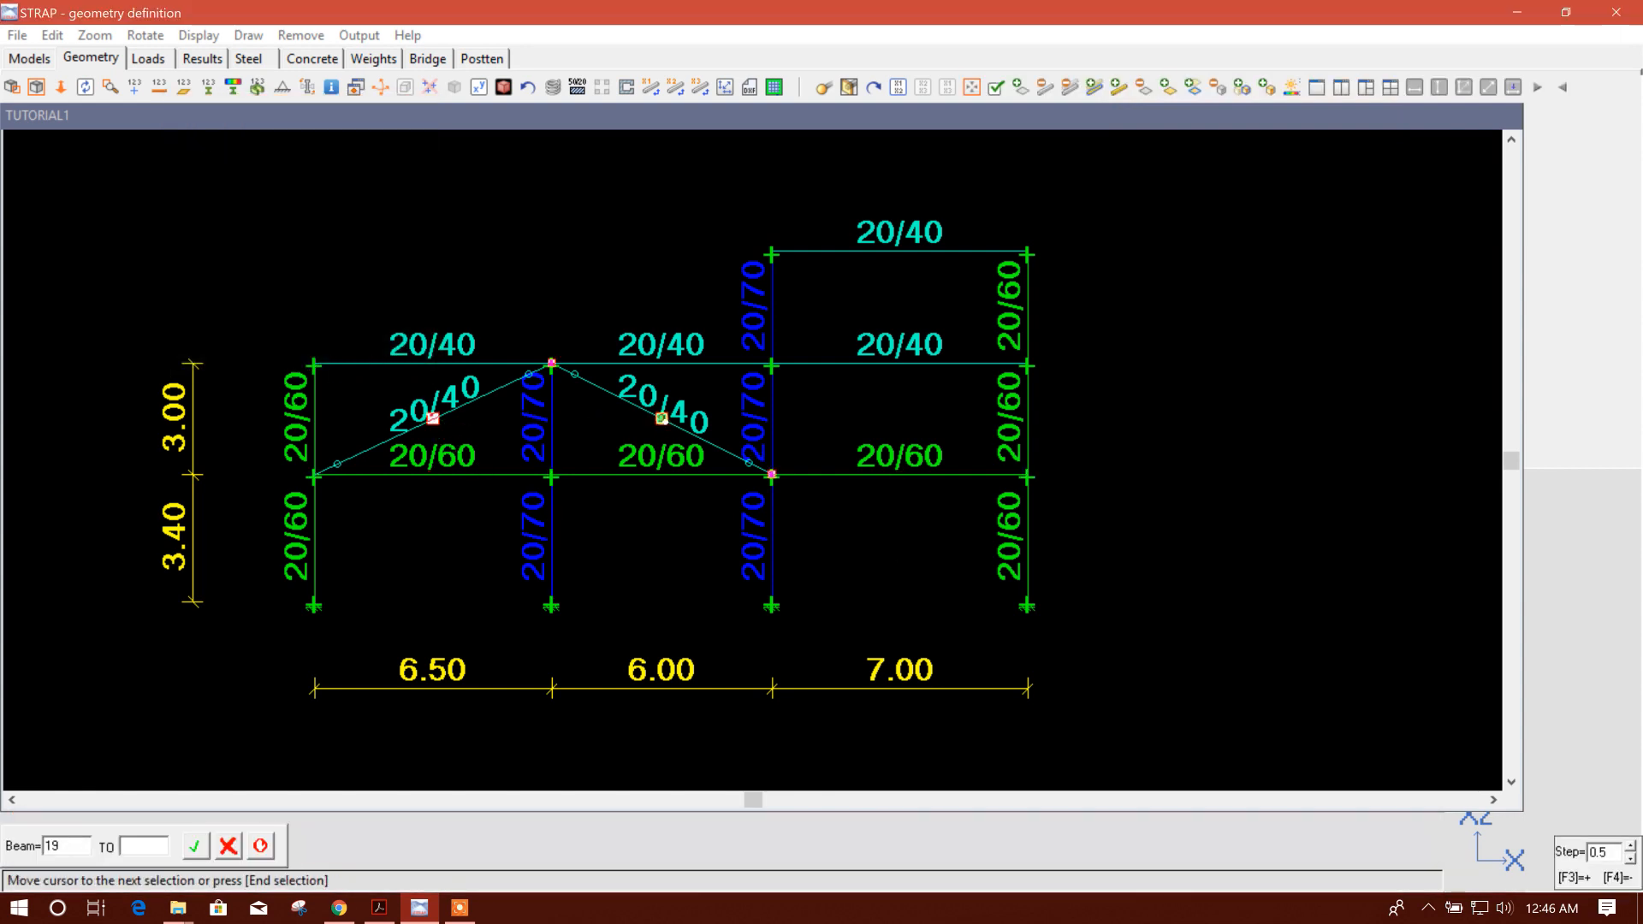
click(662, 420)
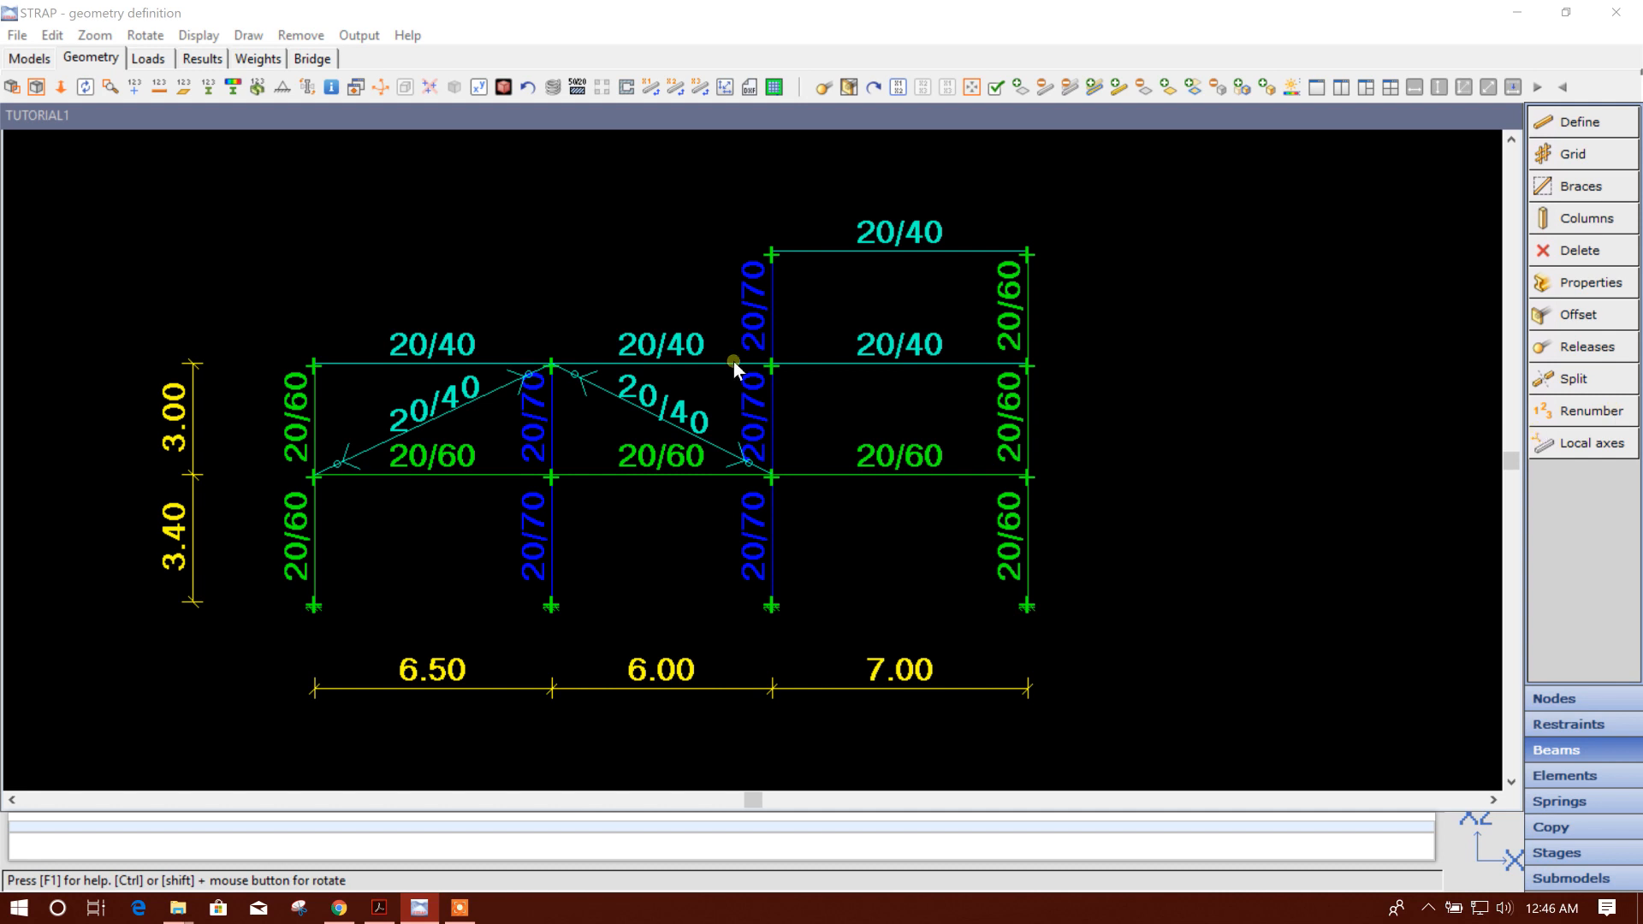
click(602, 444)
scroll(602, 444, up, 2)
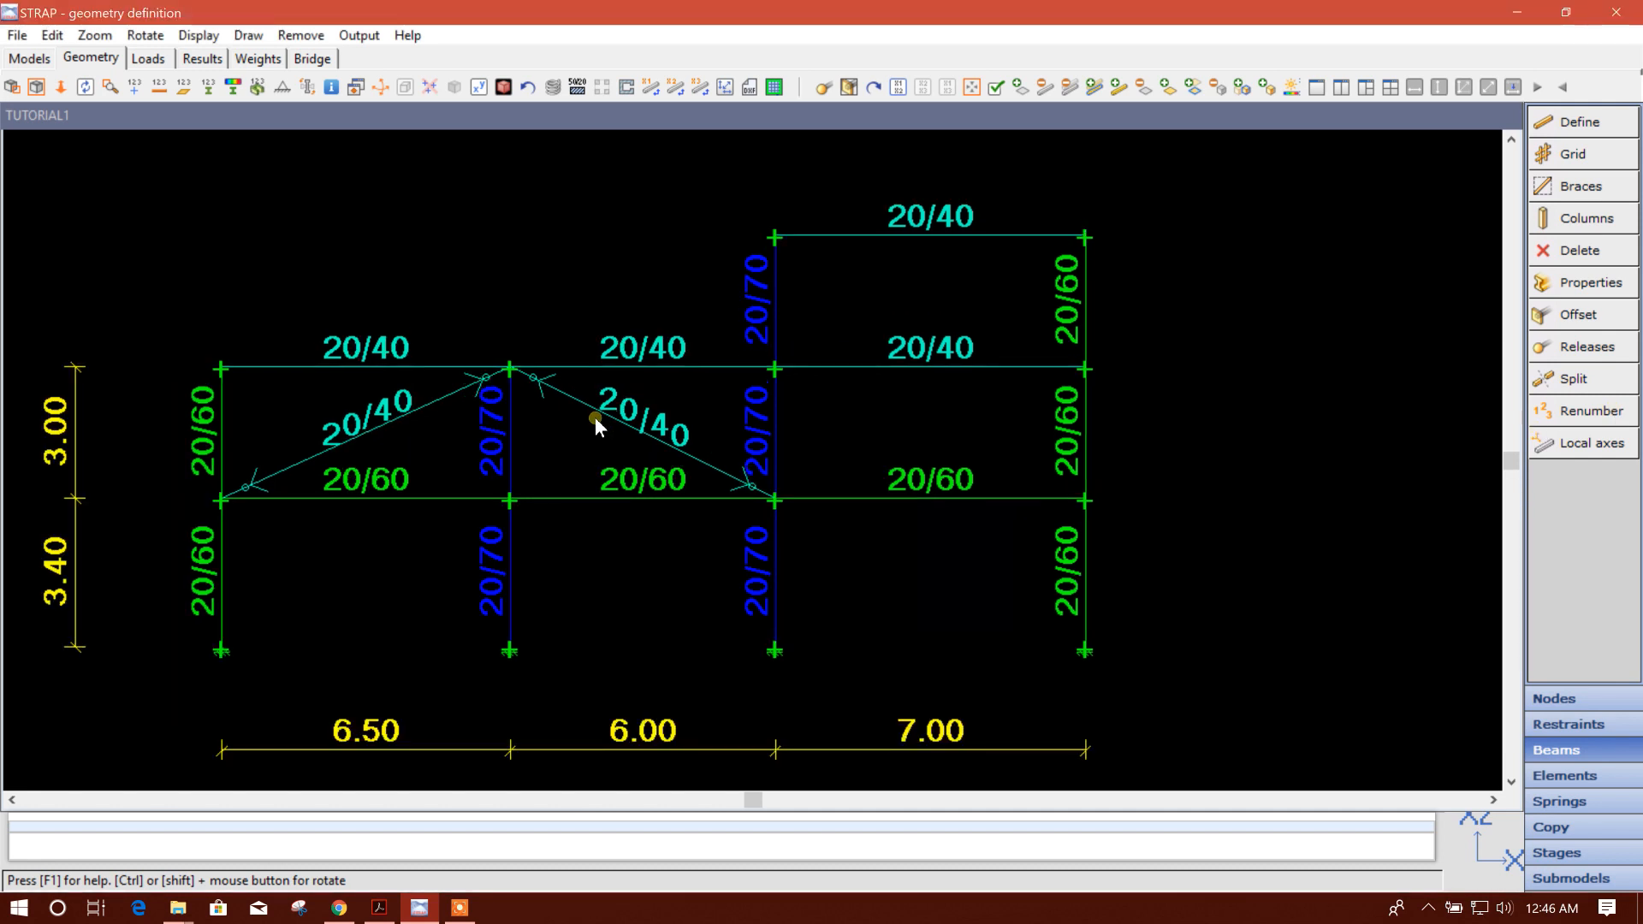
scroll(597, 425, down, 3)
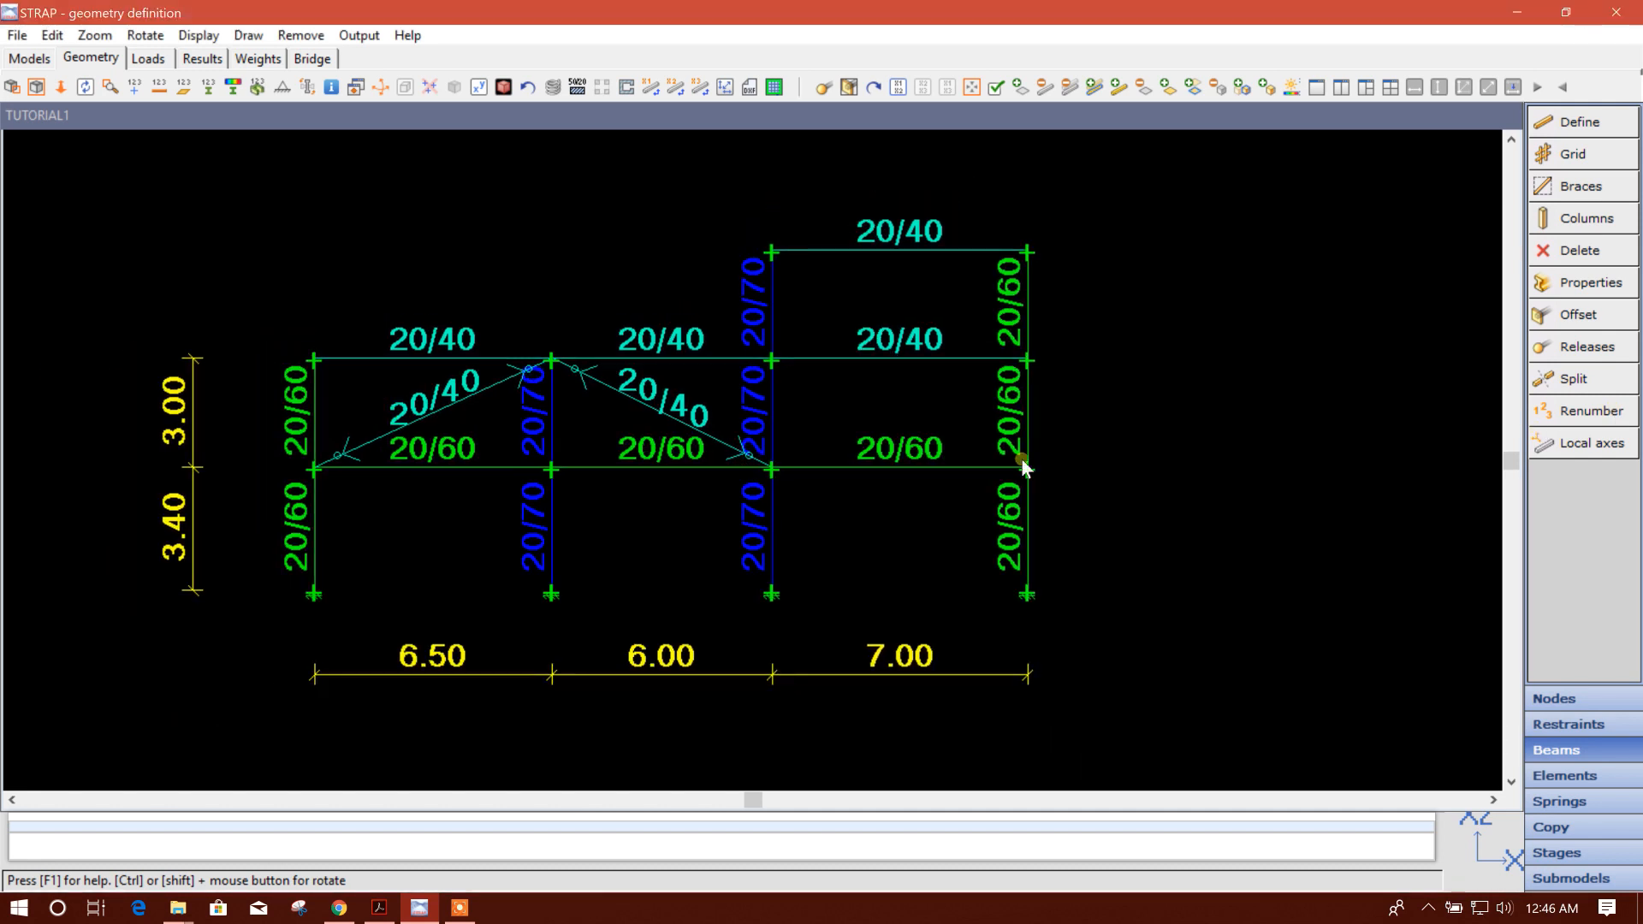
- Solve the model again with the tension-only braces and display the M3 moment diagram for load case DL
click(148, 58)
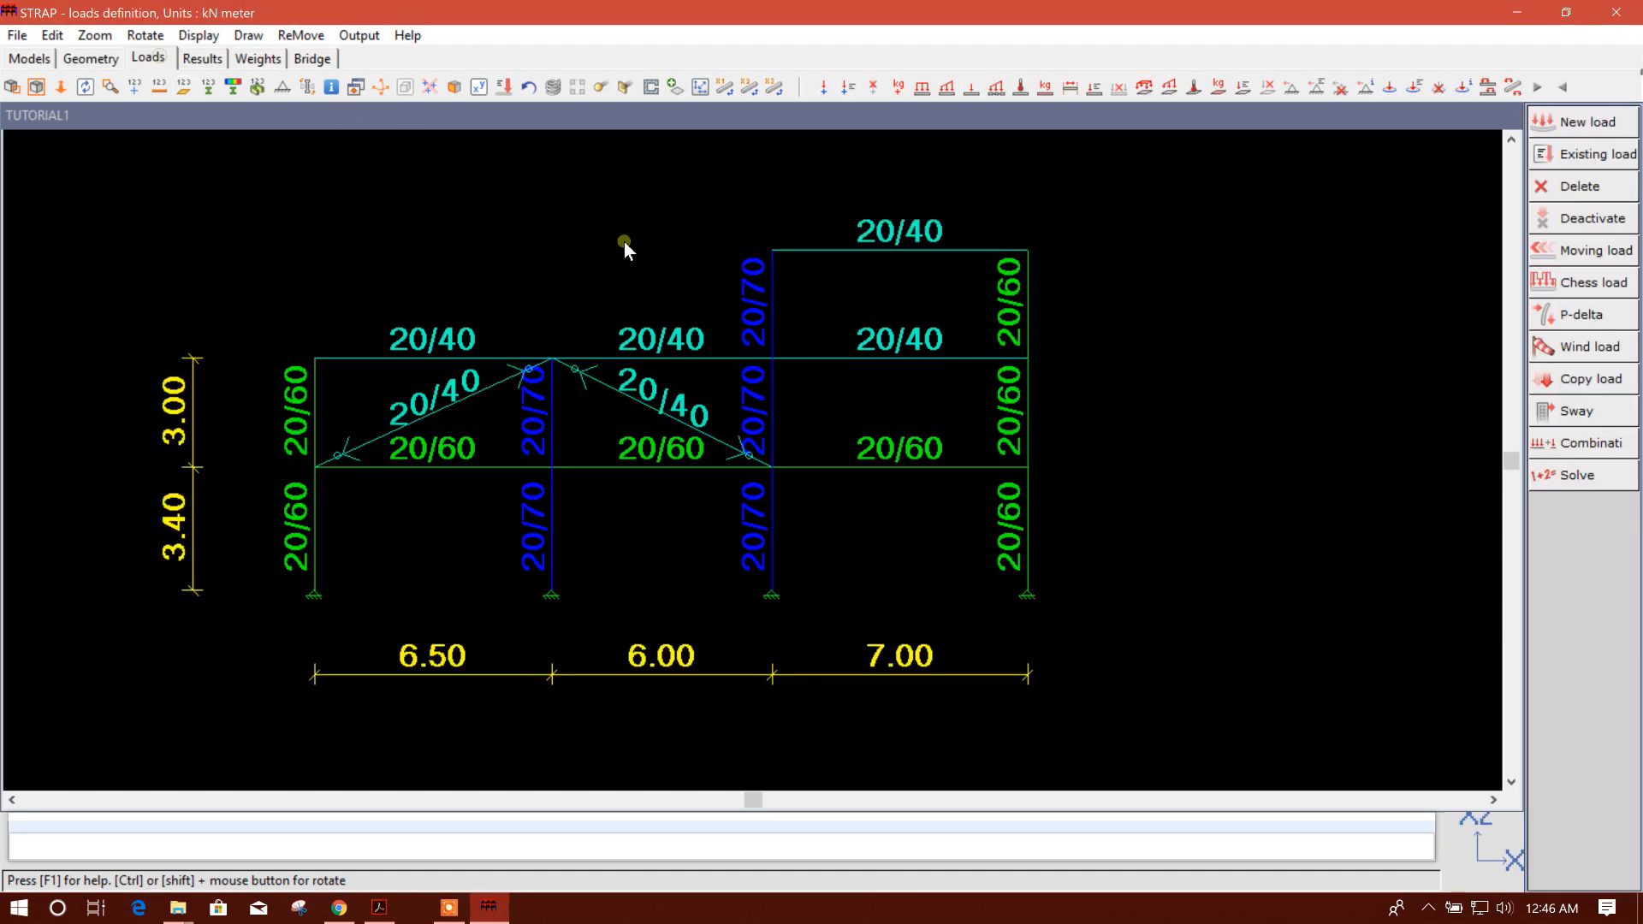
click(1577, 475)
click(761, 504)
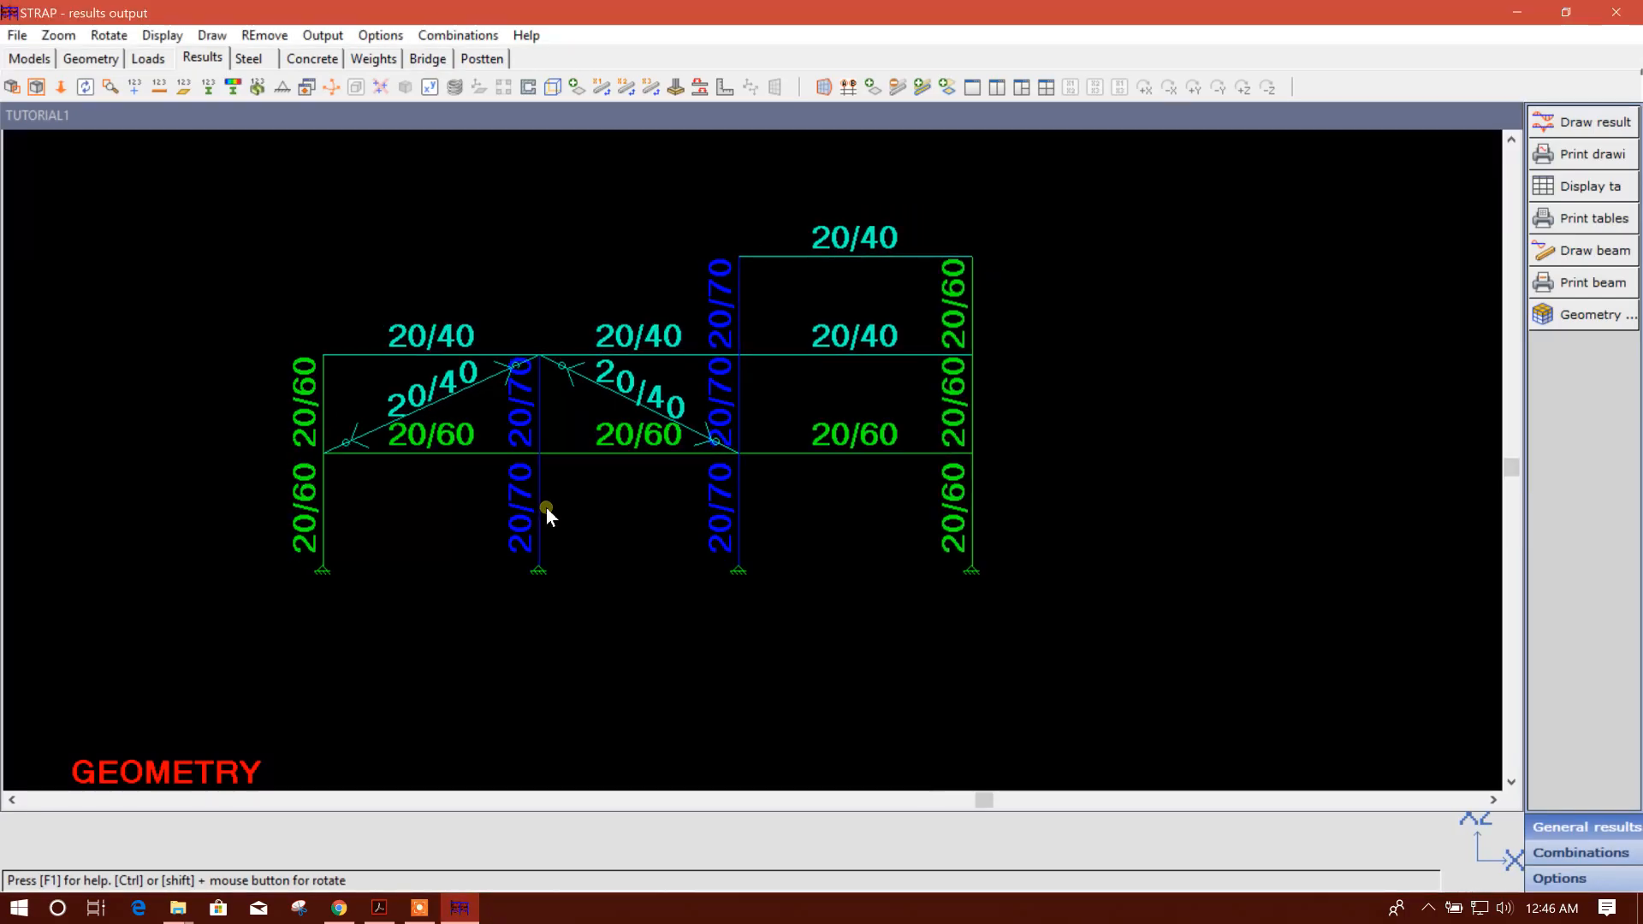
click(1587, 128)
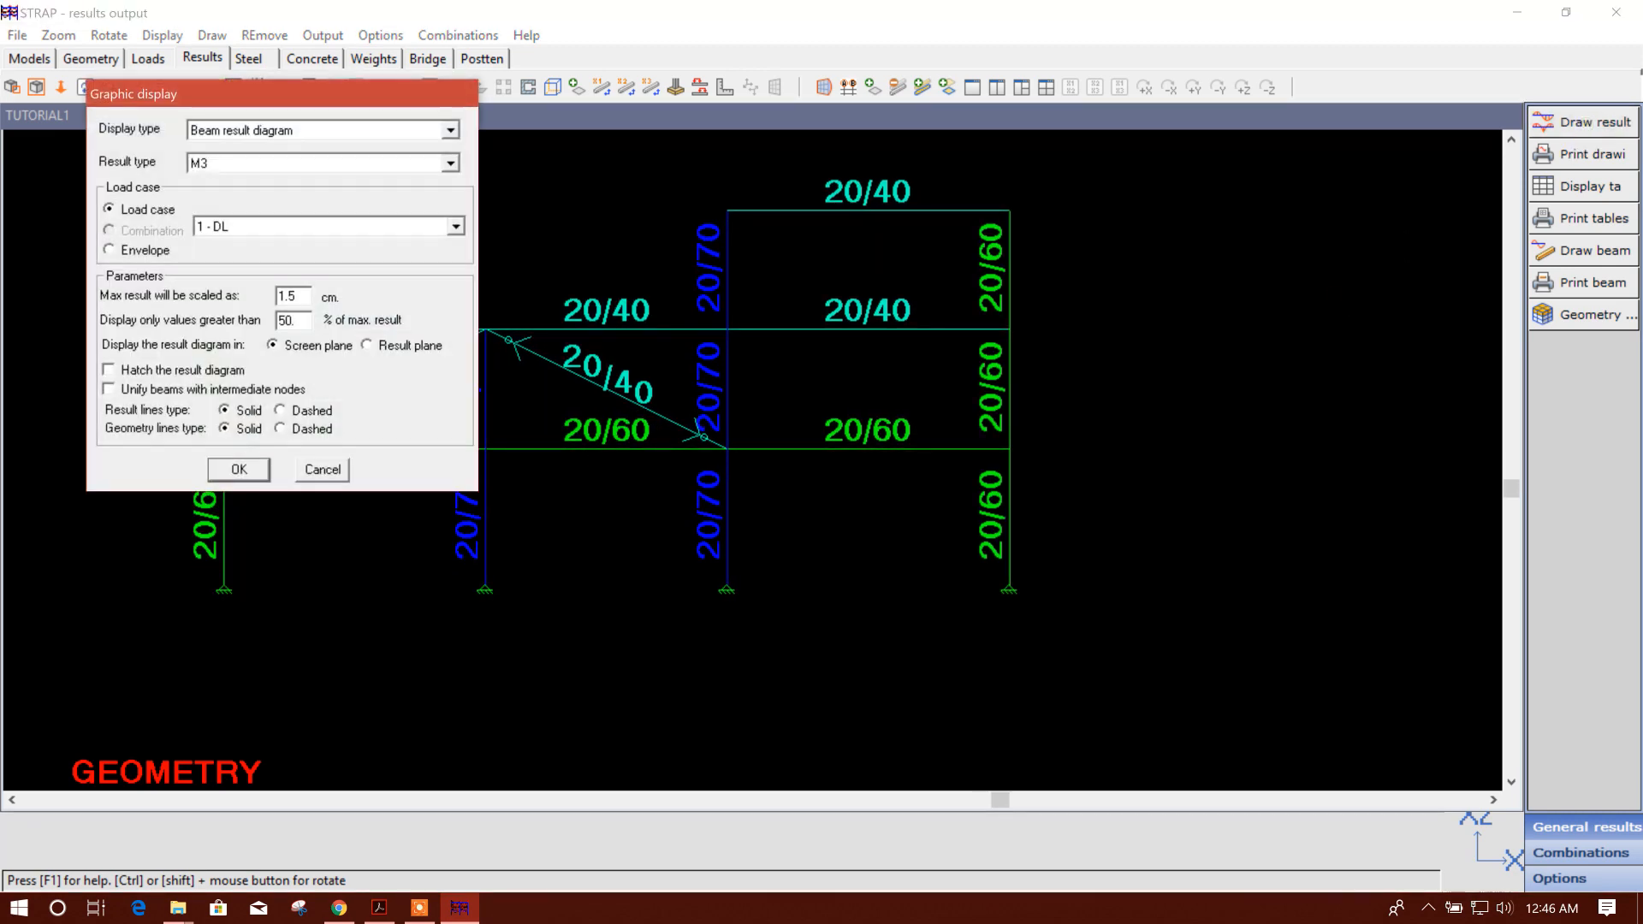
click(233, 469)
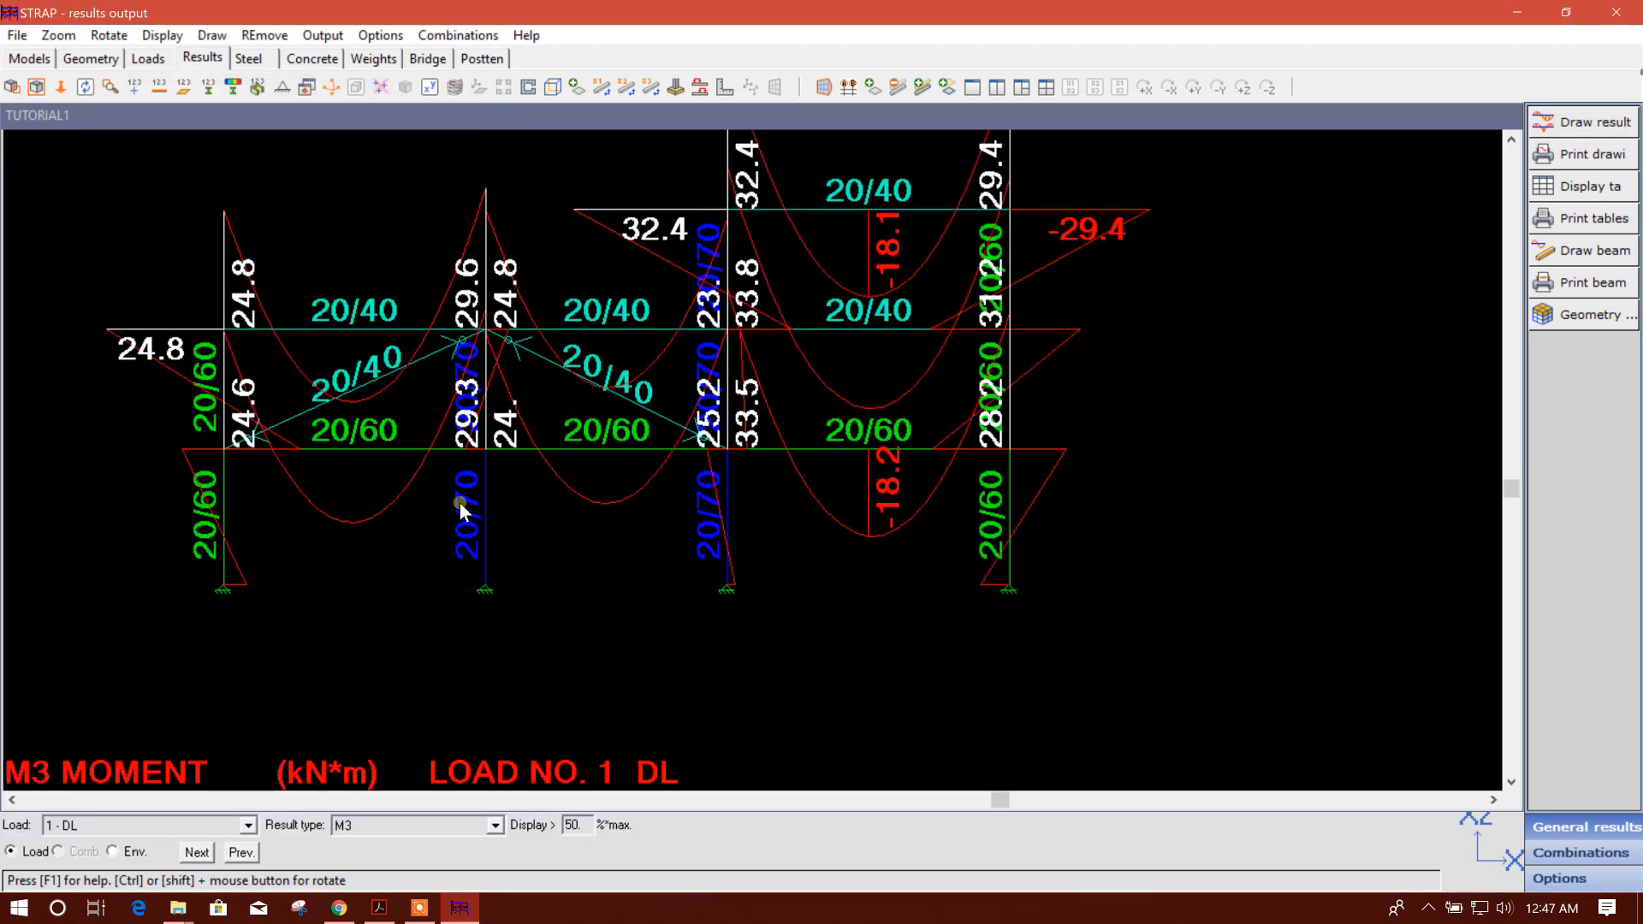
- Display the axial force diagram for load case DL with the result diagram hatched
click(1607, 130)
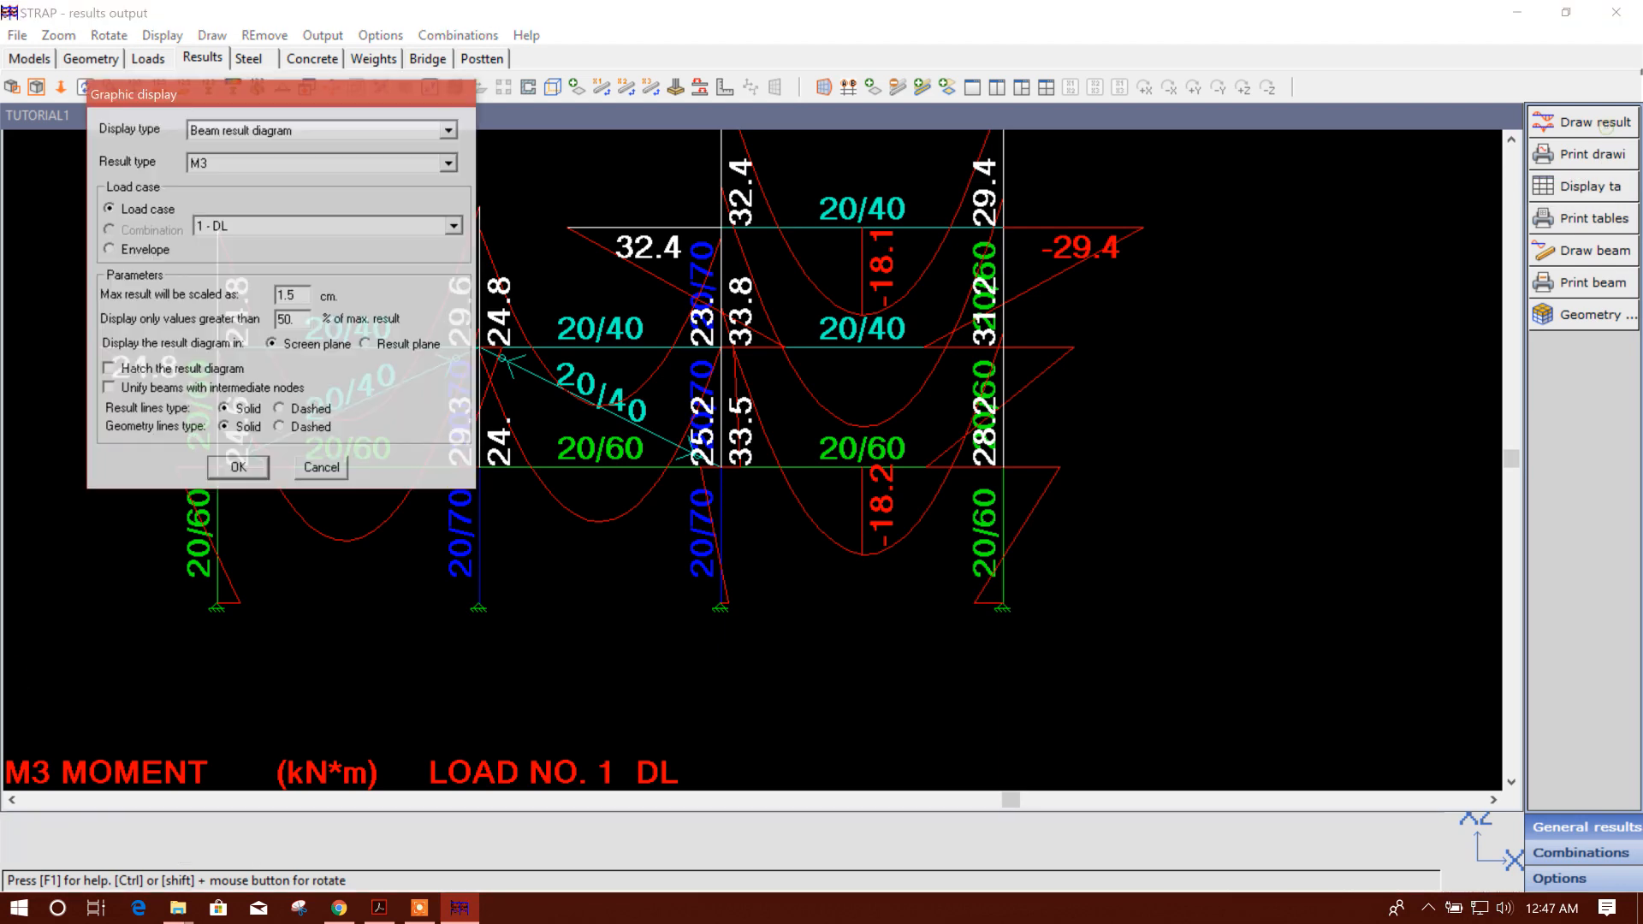
click(248, 161)
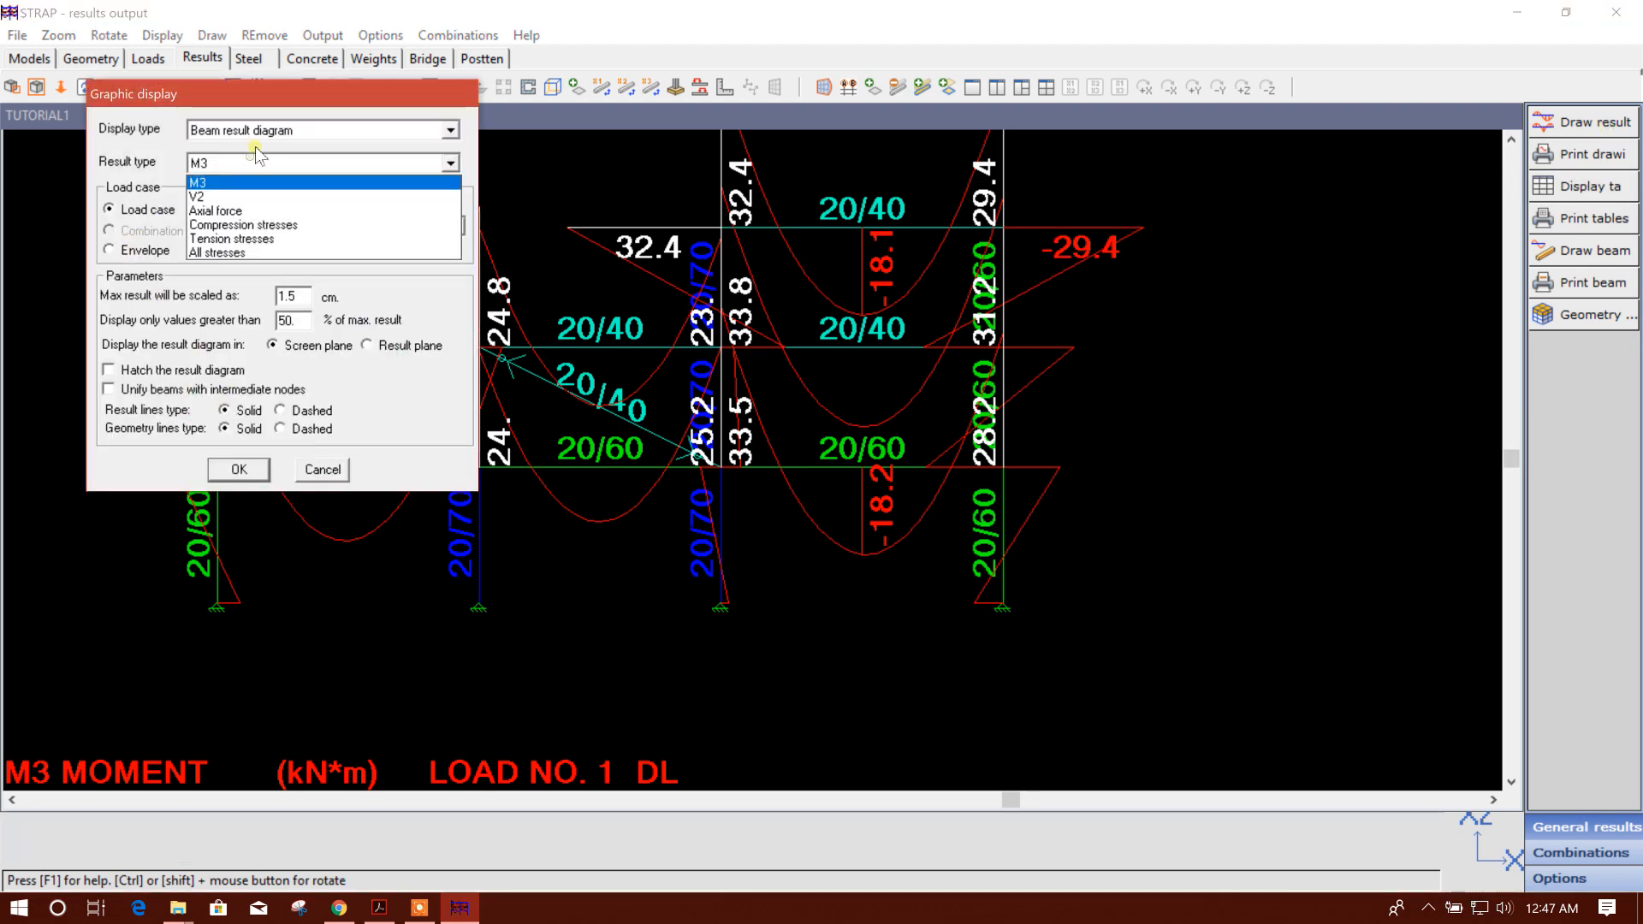
click(221, 211)
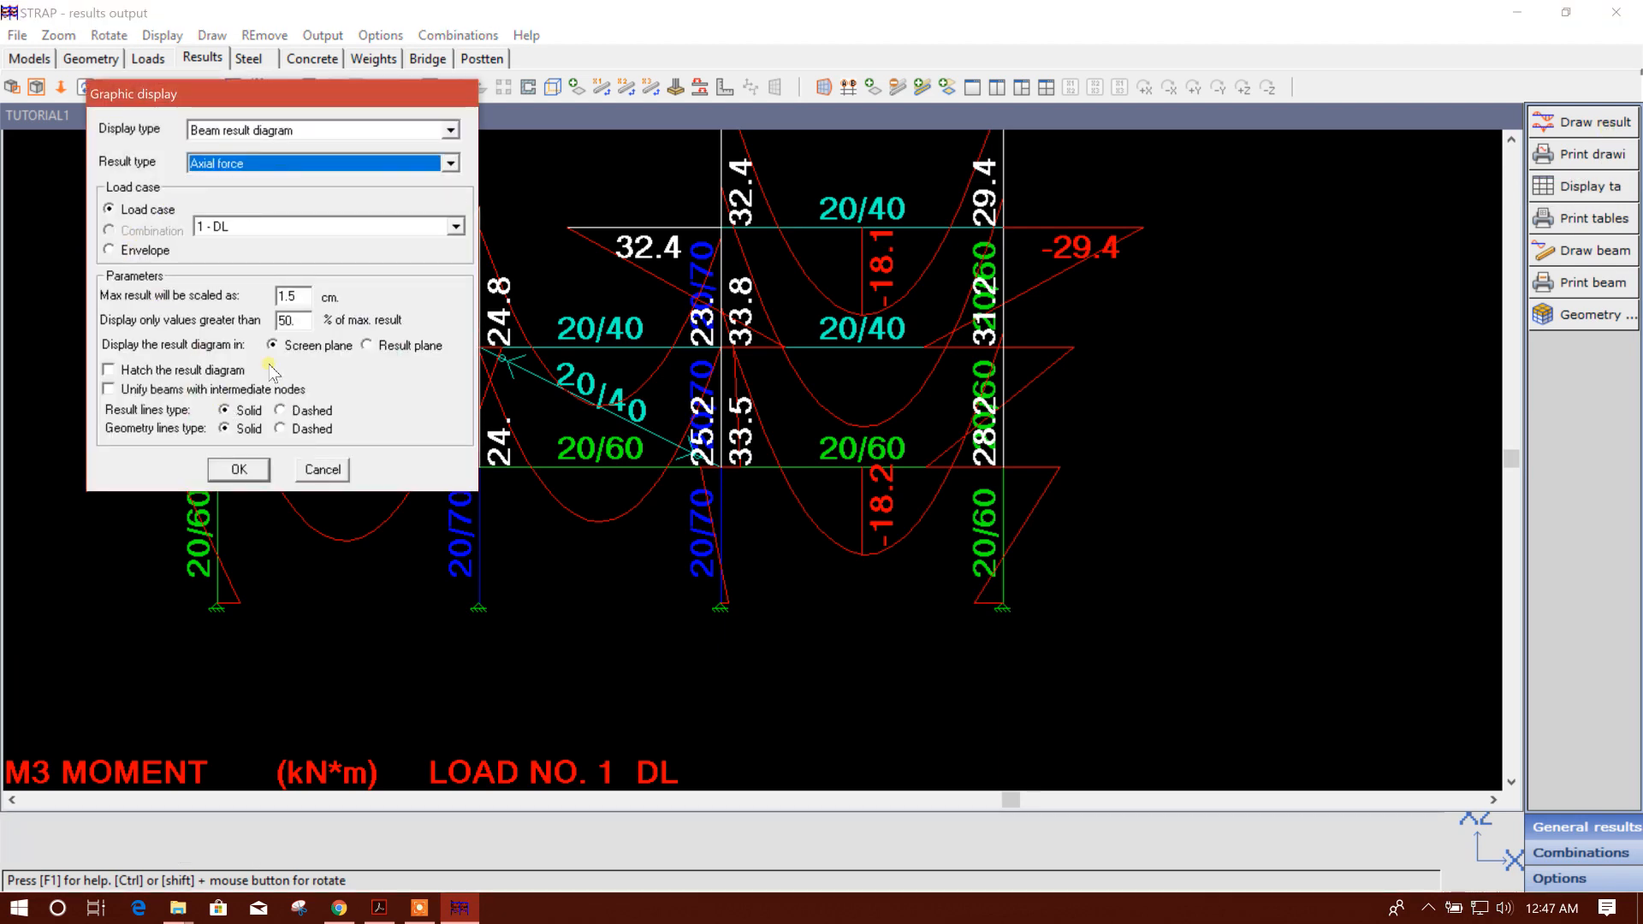
click(141, 373)
click(239, 470)
middle_drag(722, 466, 705, 492)
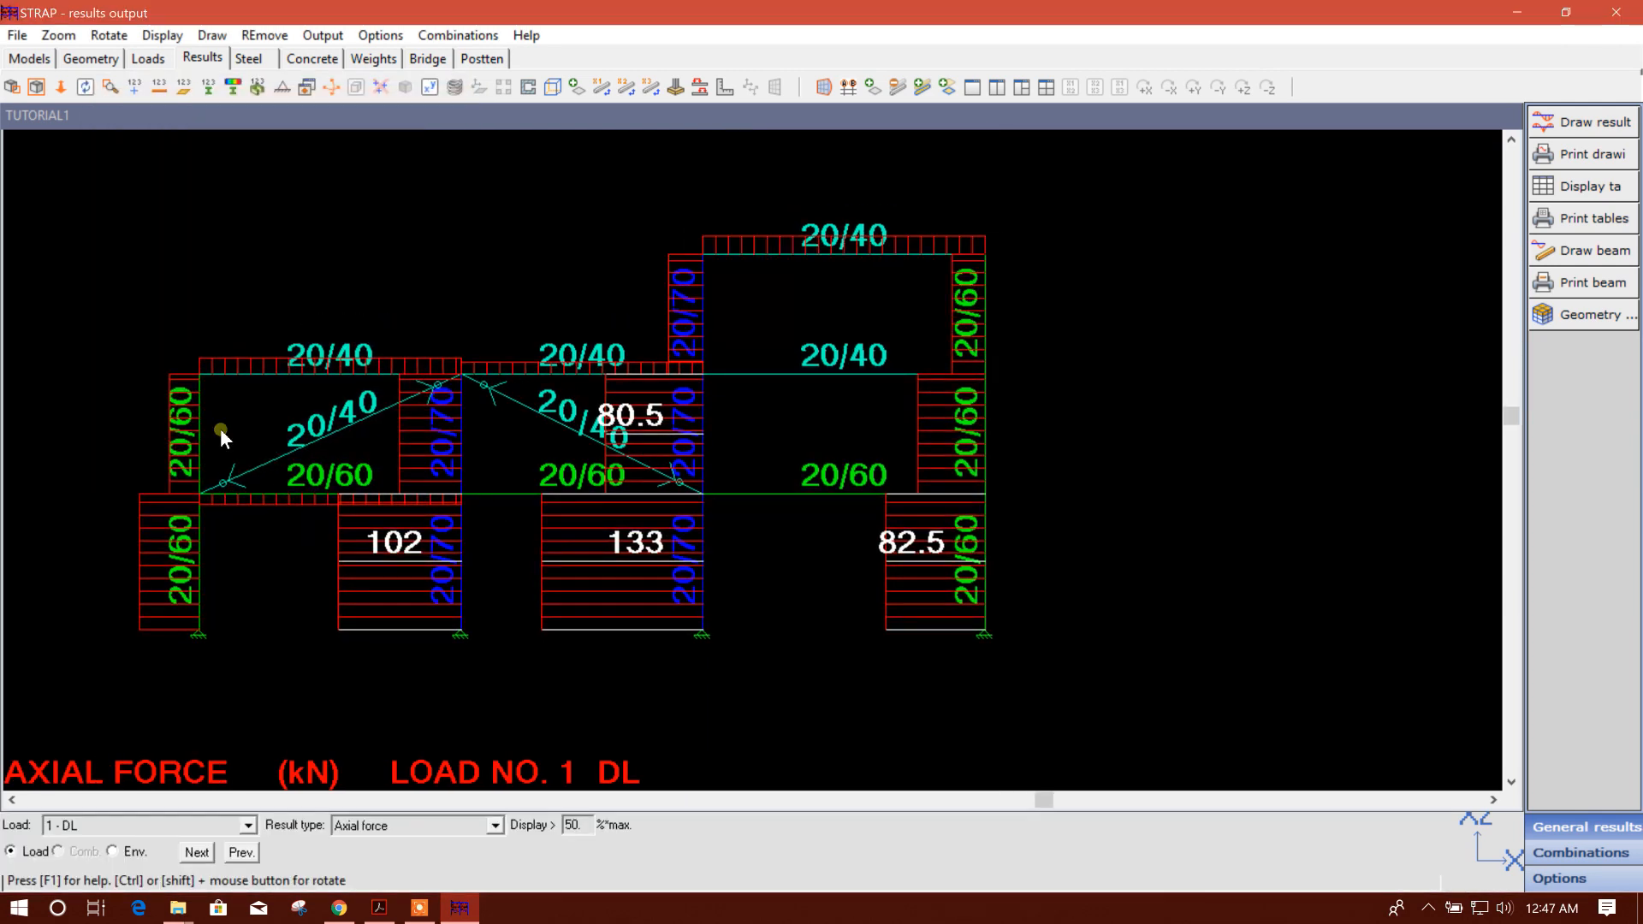
middle_drag(534, 534, 551, 520)
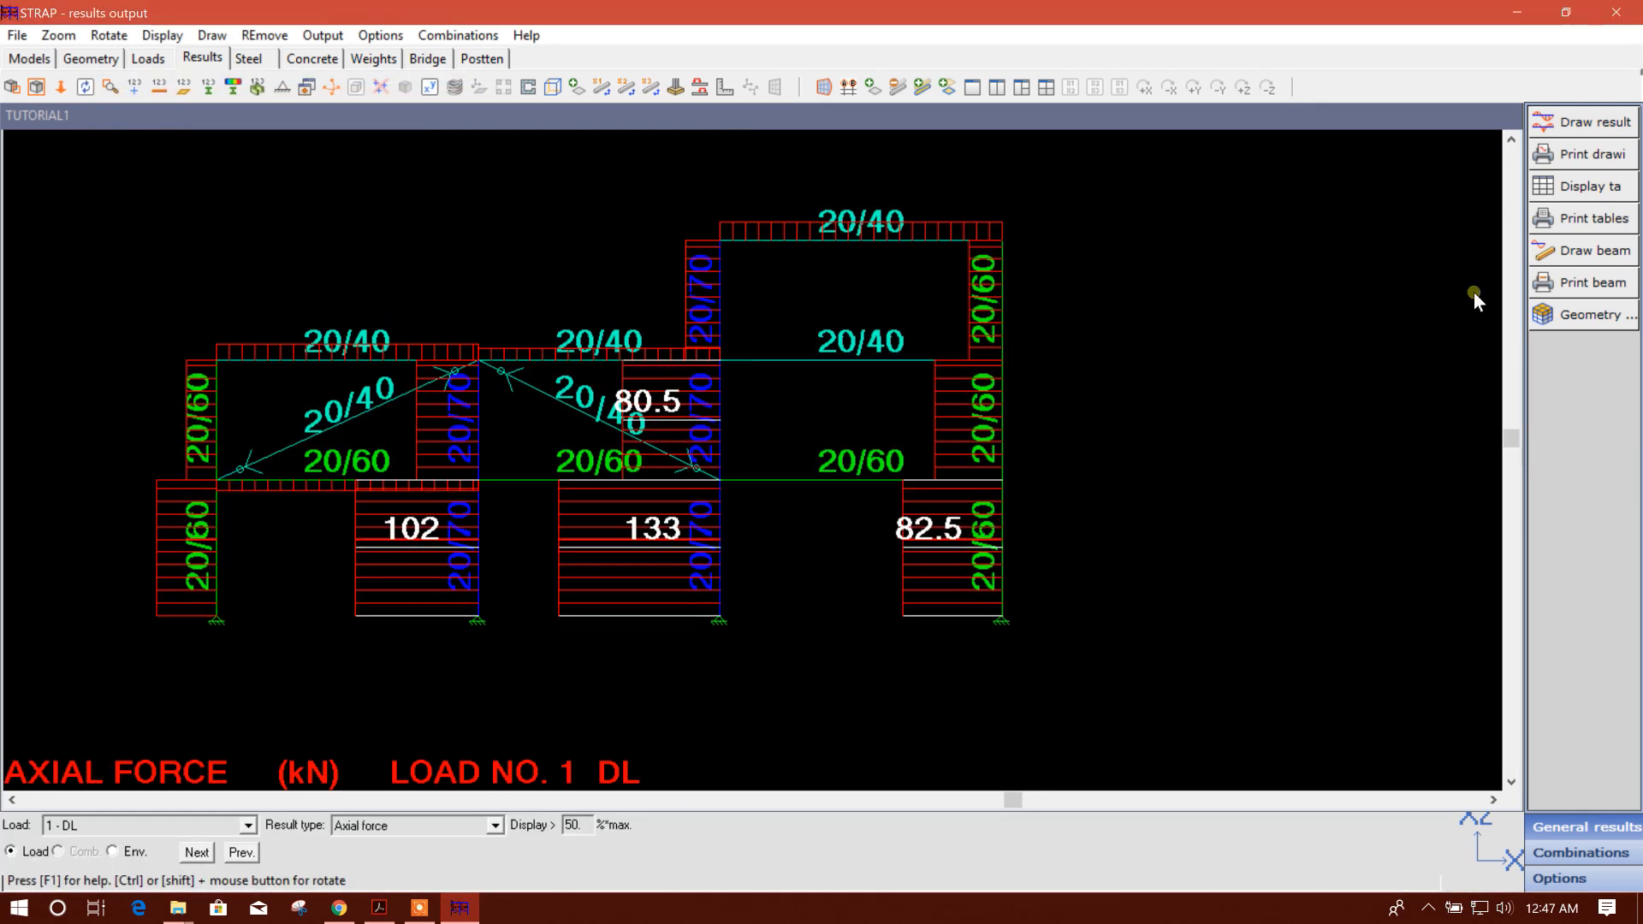
- Redraw the DL axial force diagram with beams unified across intermediate nodes
click(1593, 126)
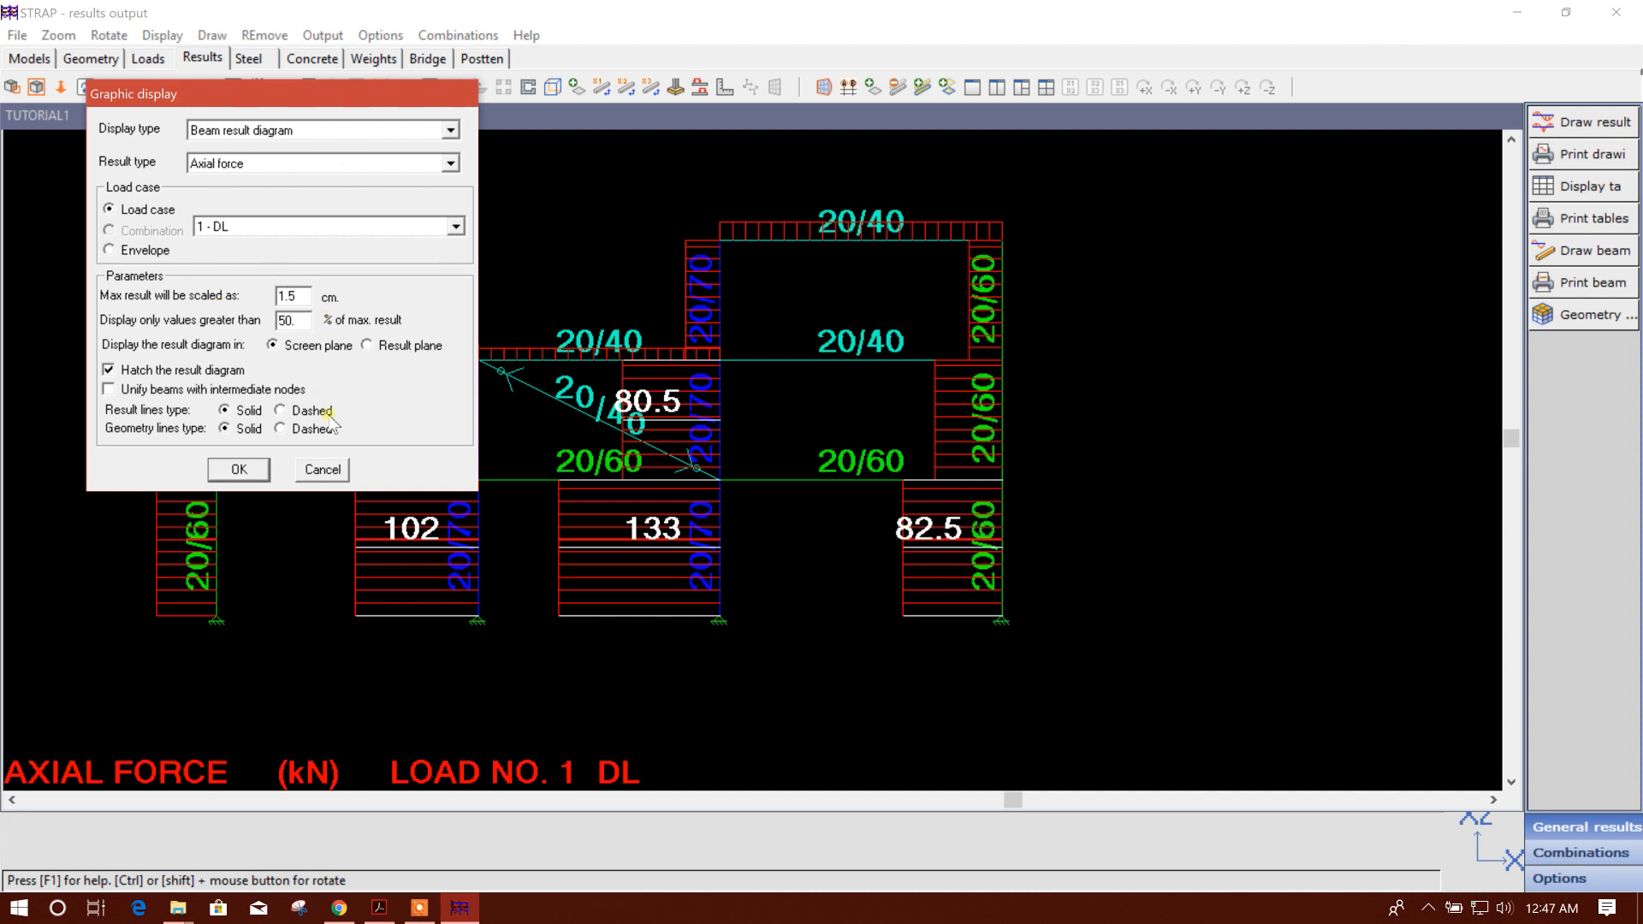
click(376, 131)
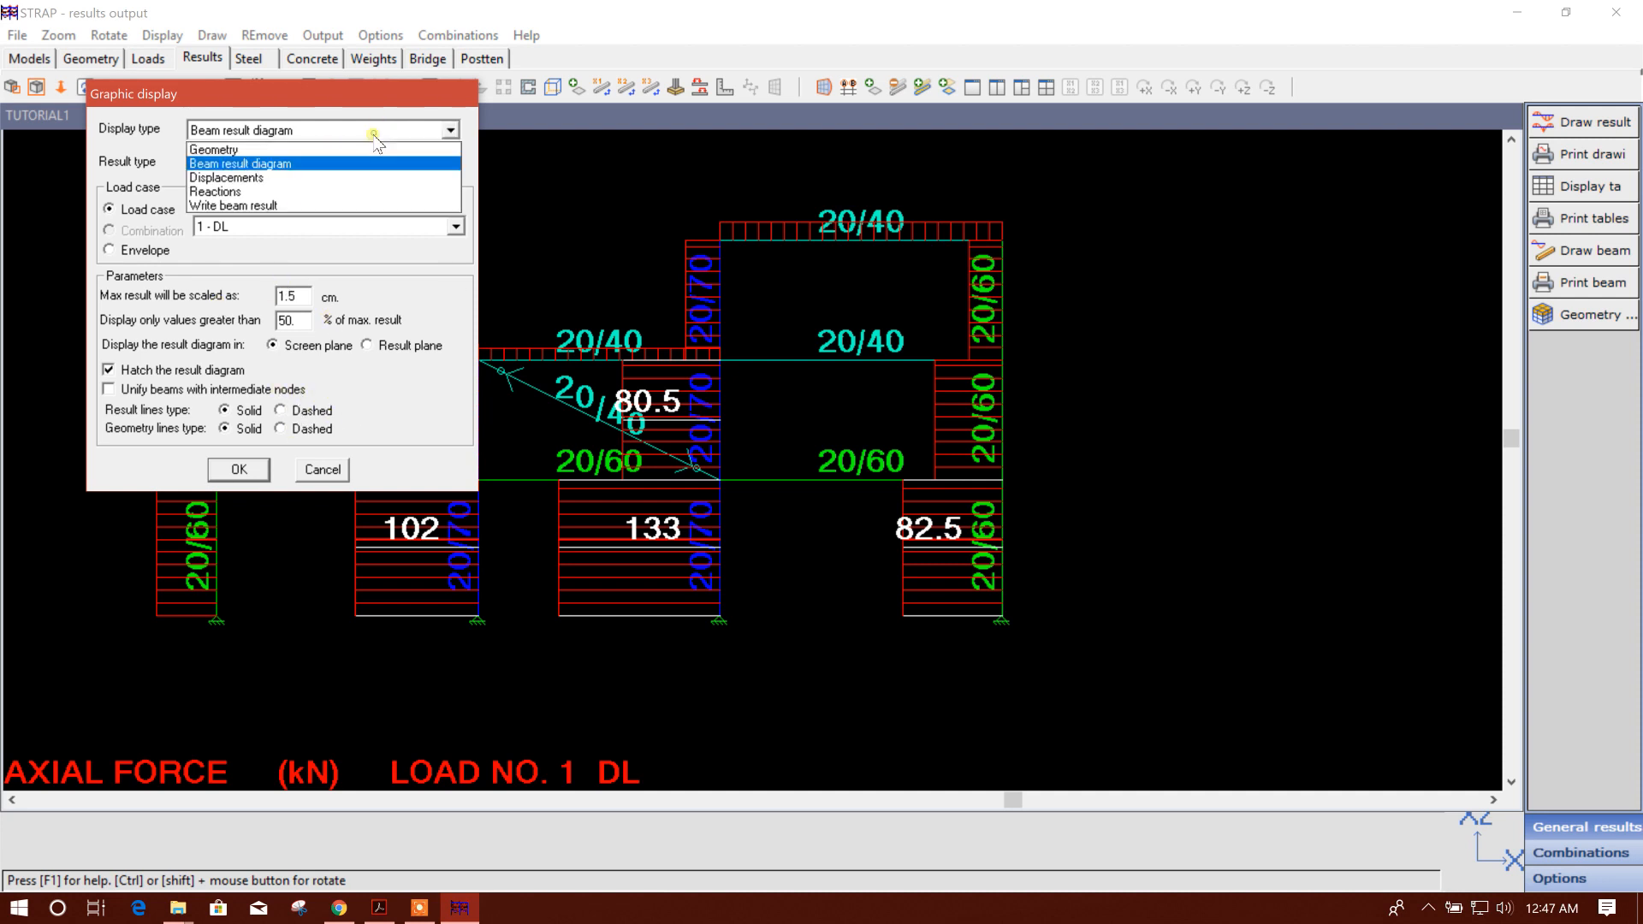
click(370, 140)
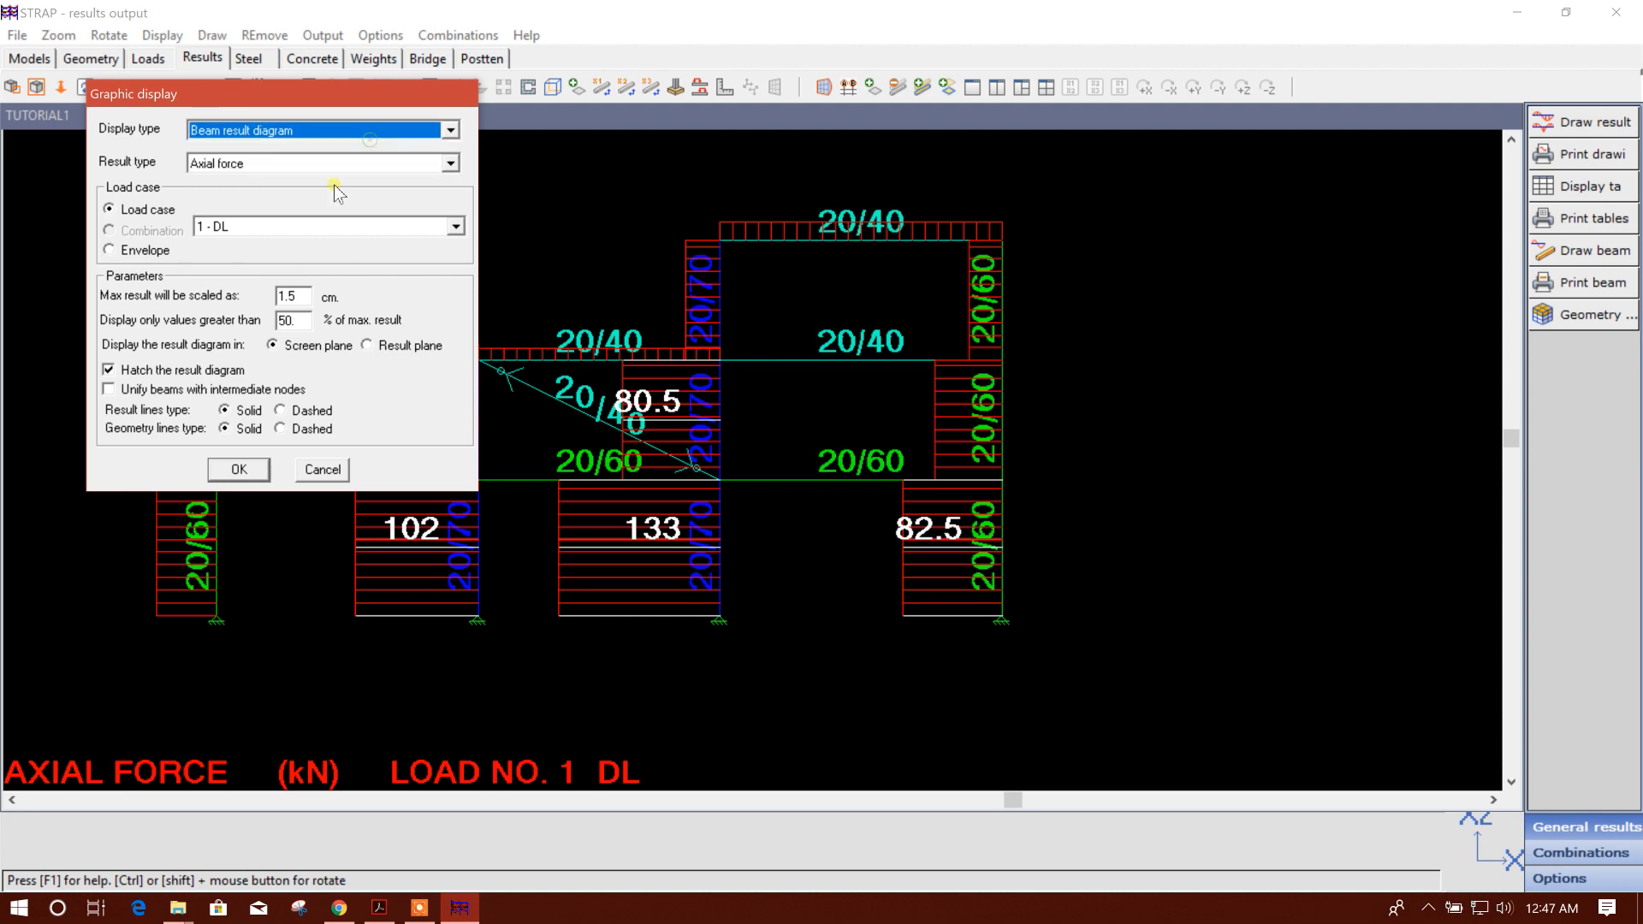
click(195, 392)
click(239, 469)
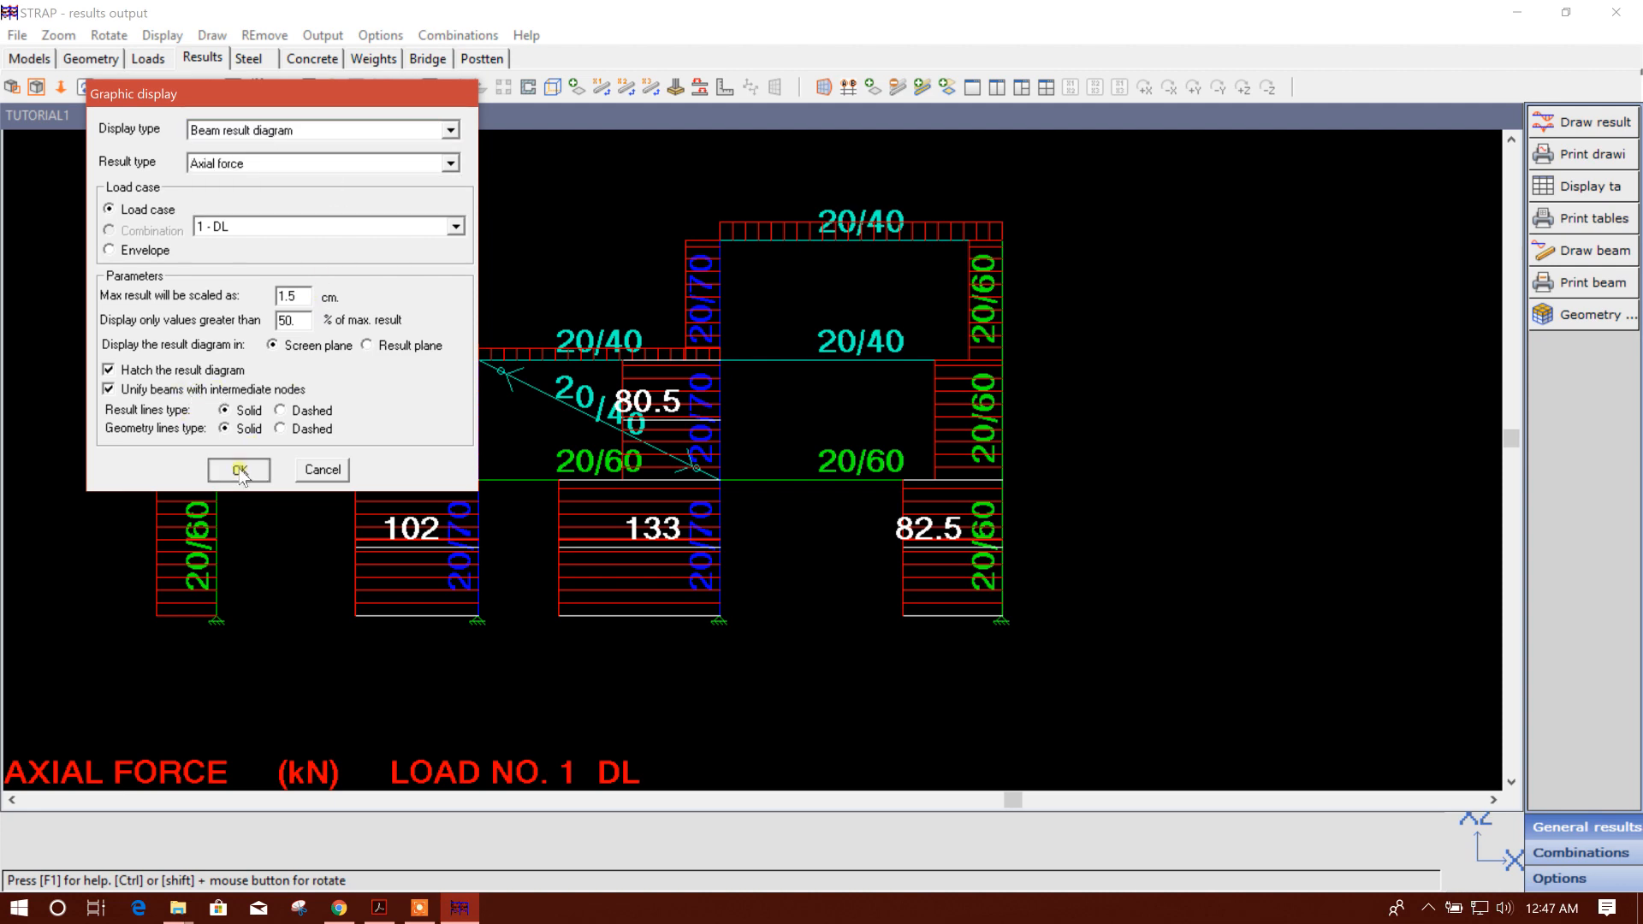
scroll(683, 323, down, 2)
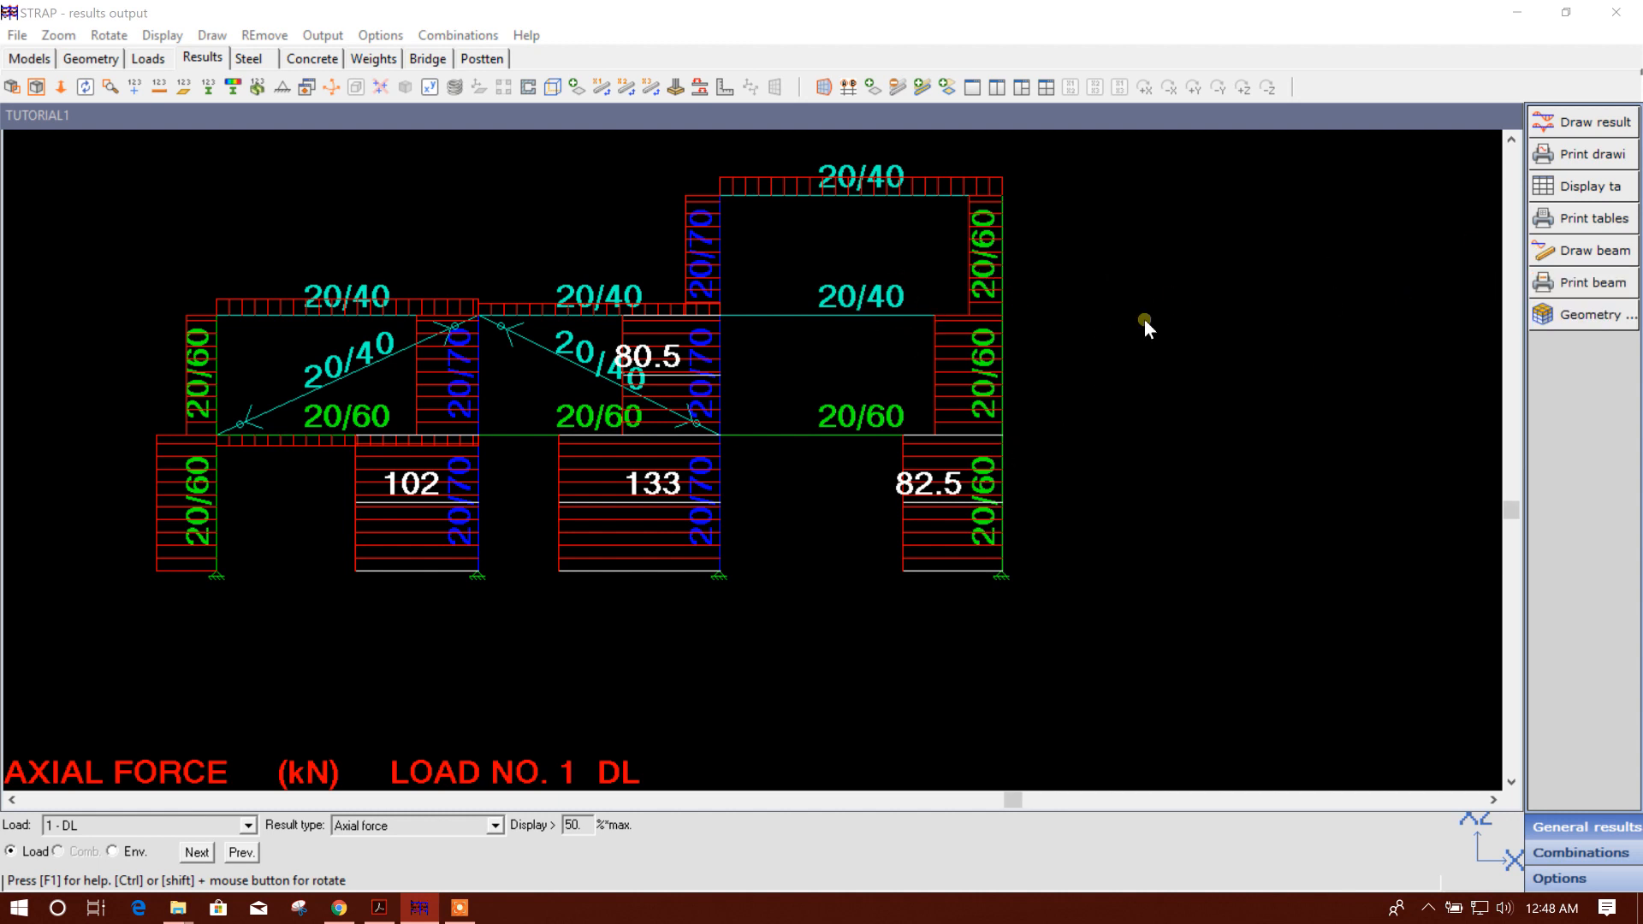
- Examine the moment, shear, axial force and displacement diagrams of the right bay's second-level 20/40 beam for load case DL
click(1579, 251)
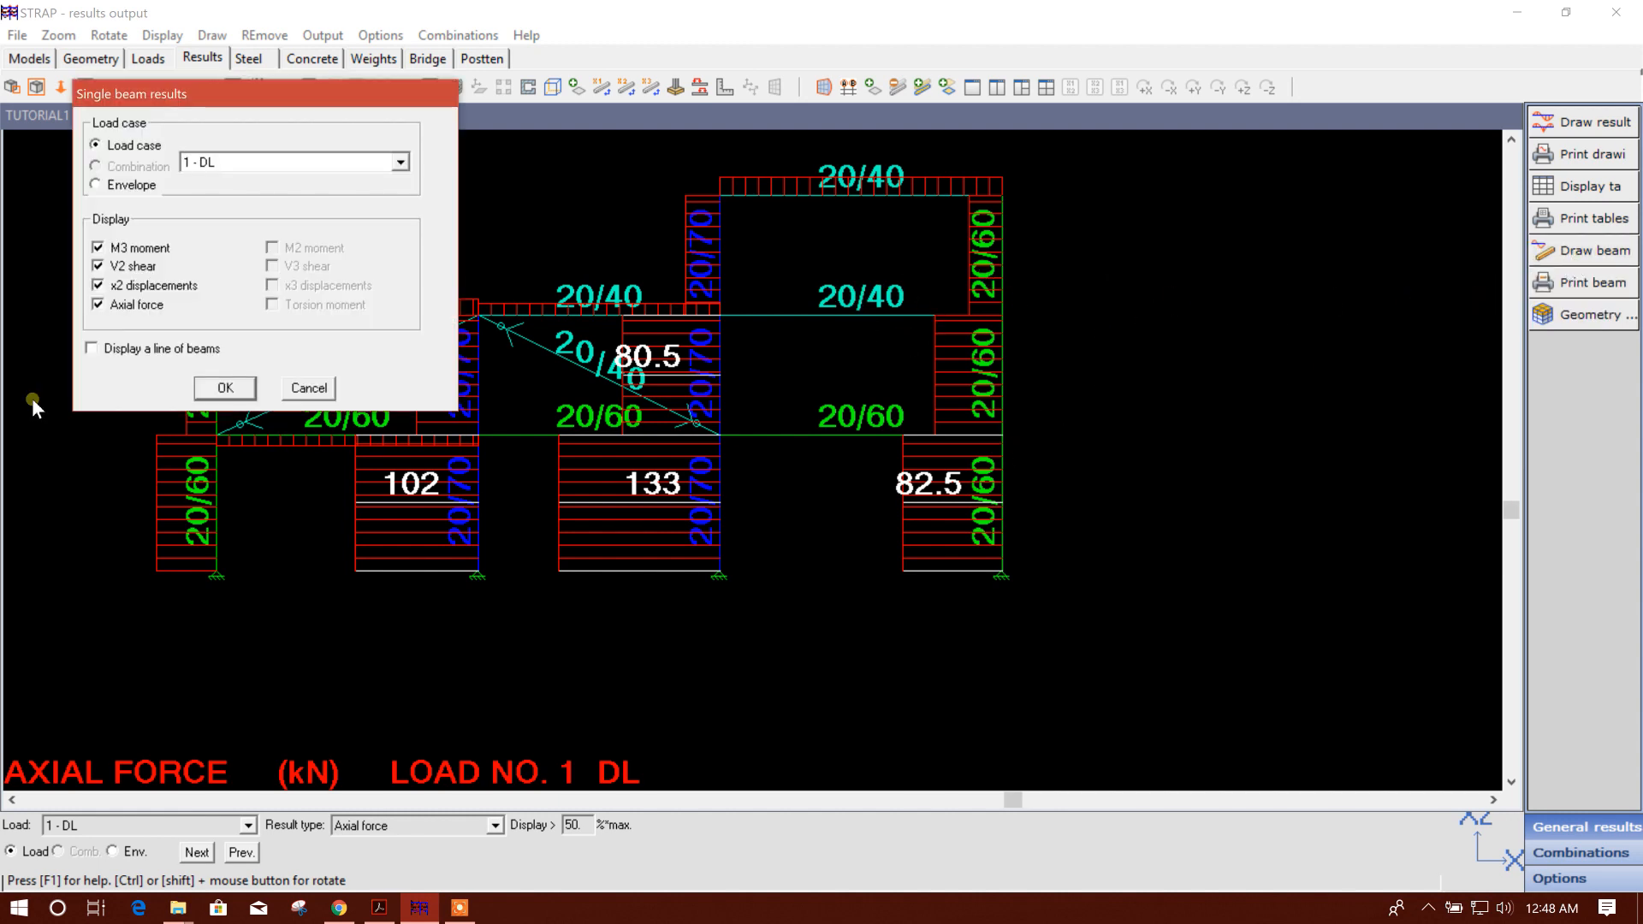
click(225, 389)
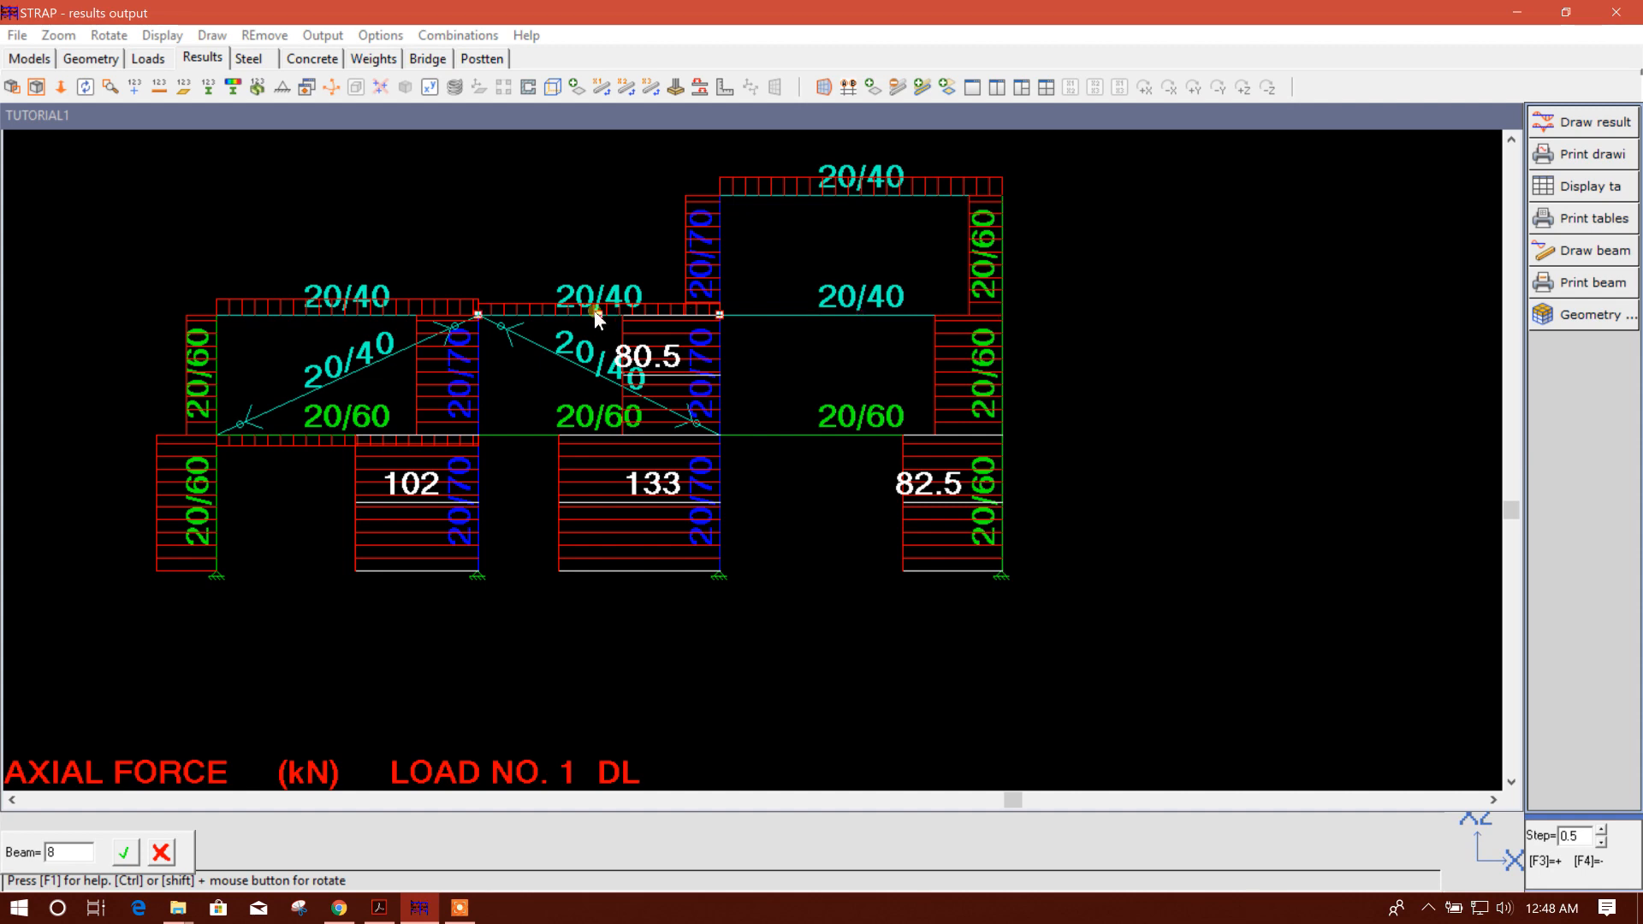
click(890, 319)
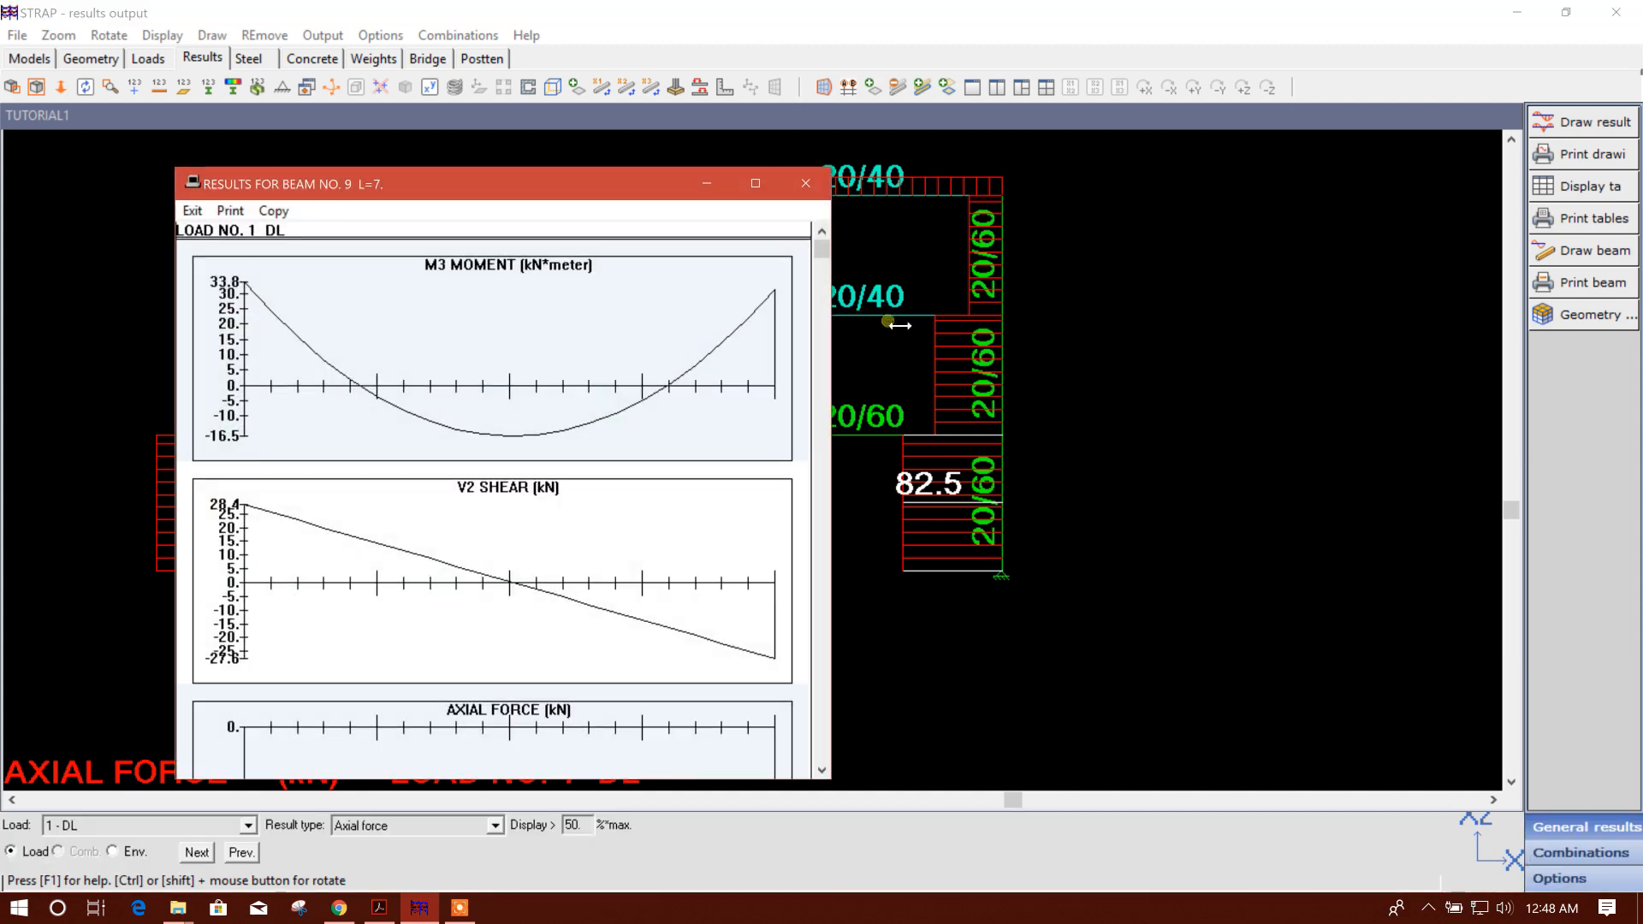
drag(536, 183, 785, 123)
scroll(719, 385, down, 3)
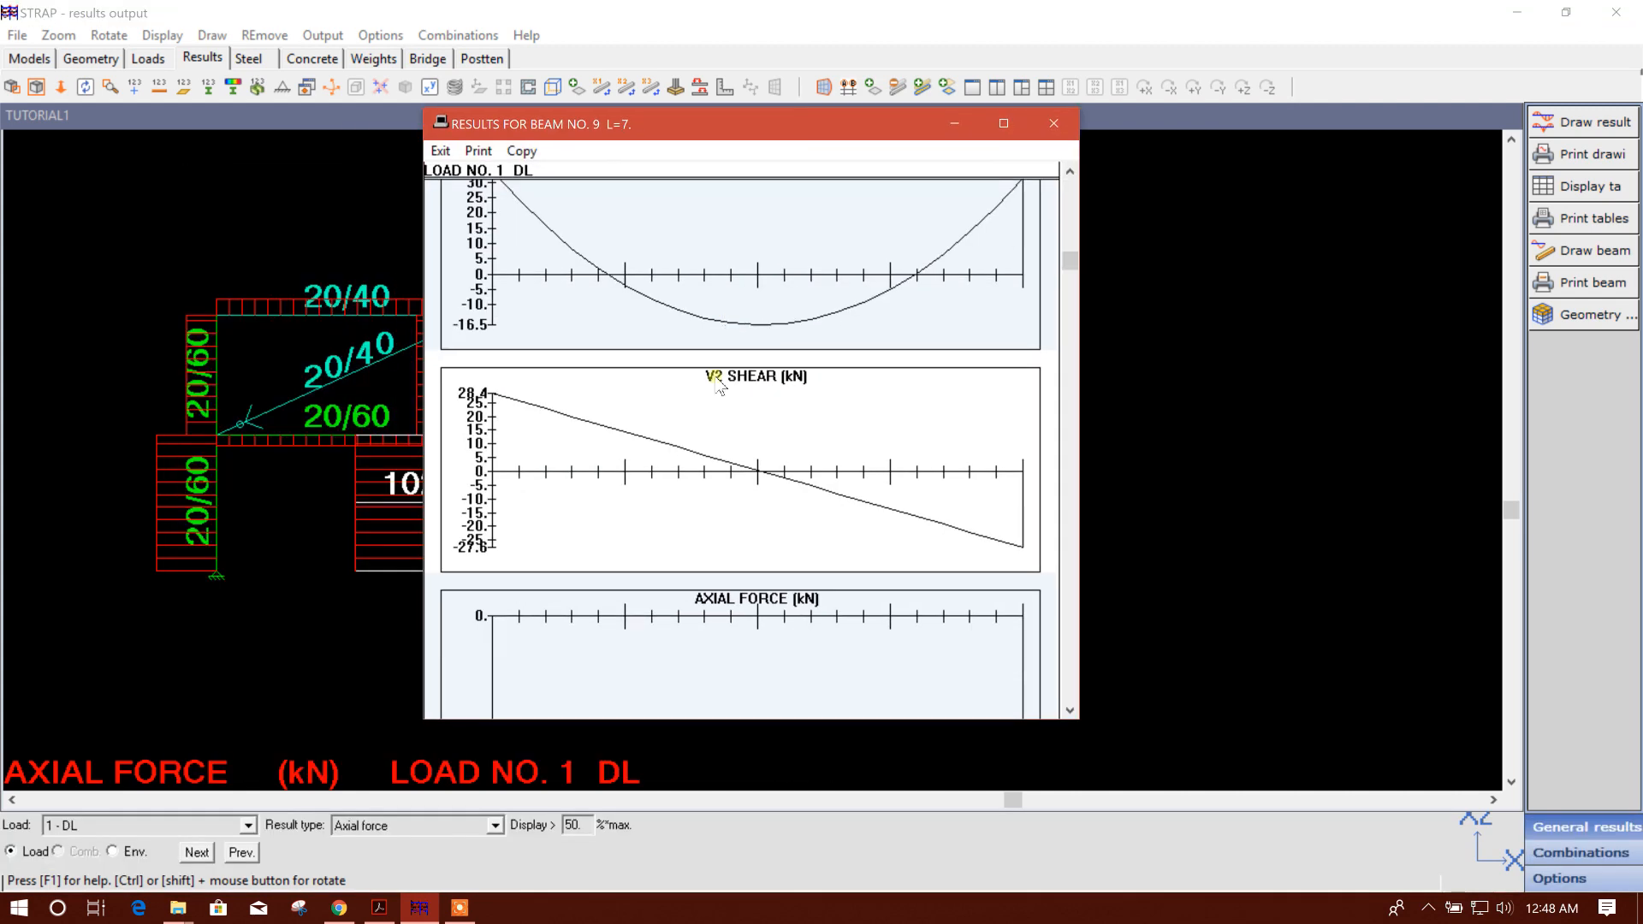
scroll(719, 383, down, 2)
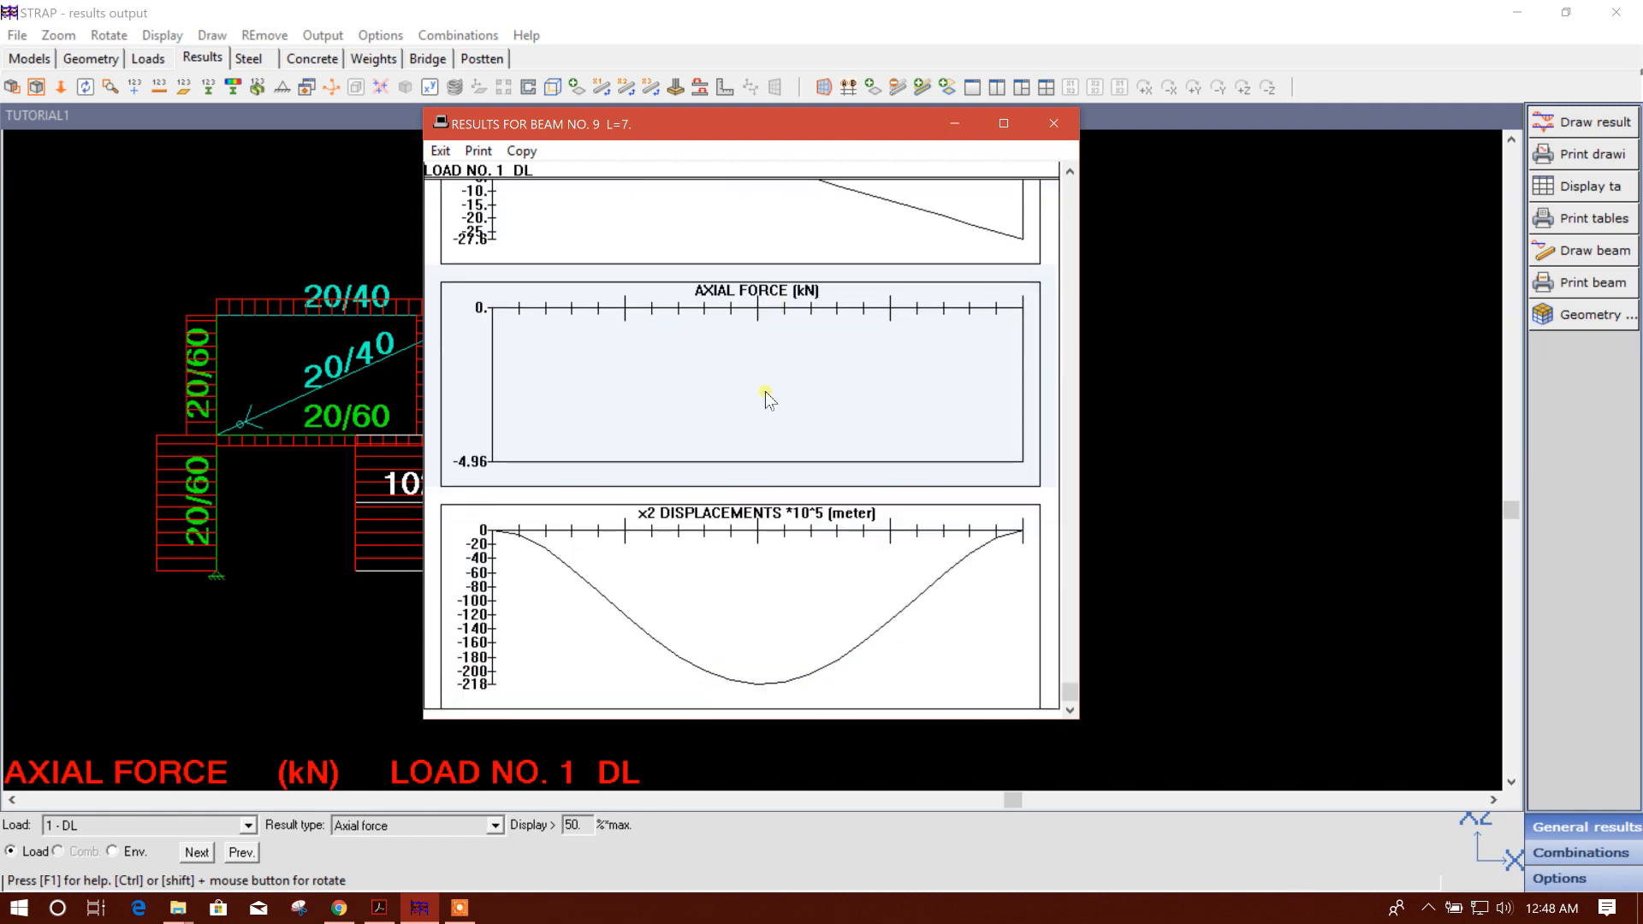
scroll(819, 565, up, 5)
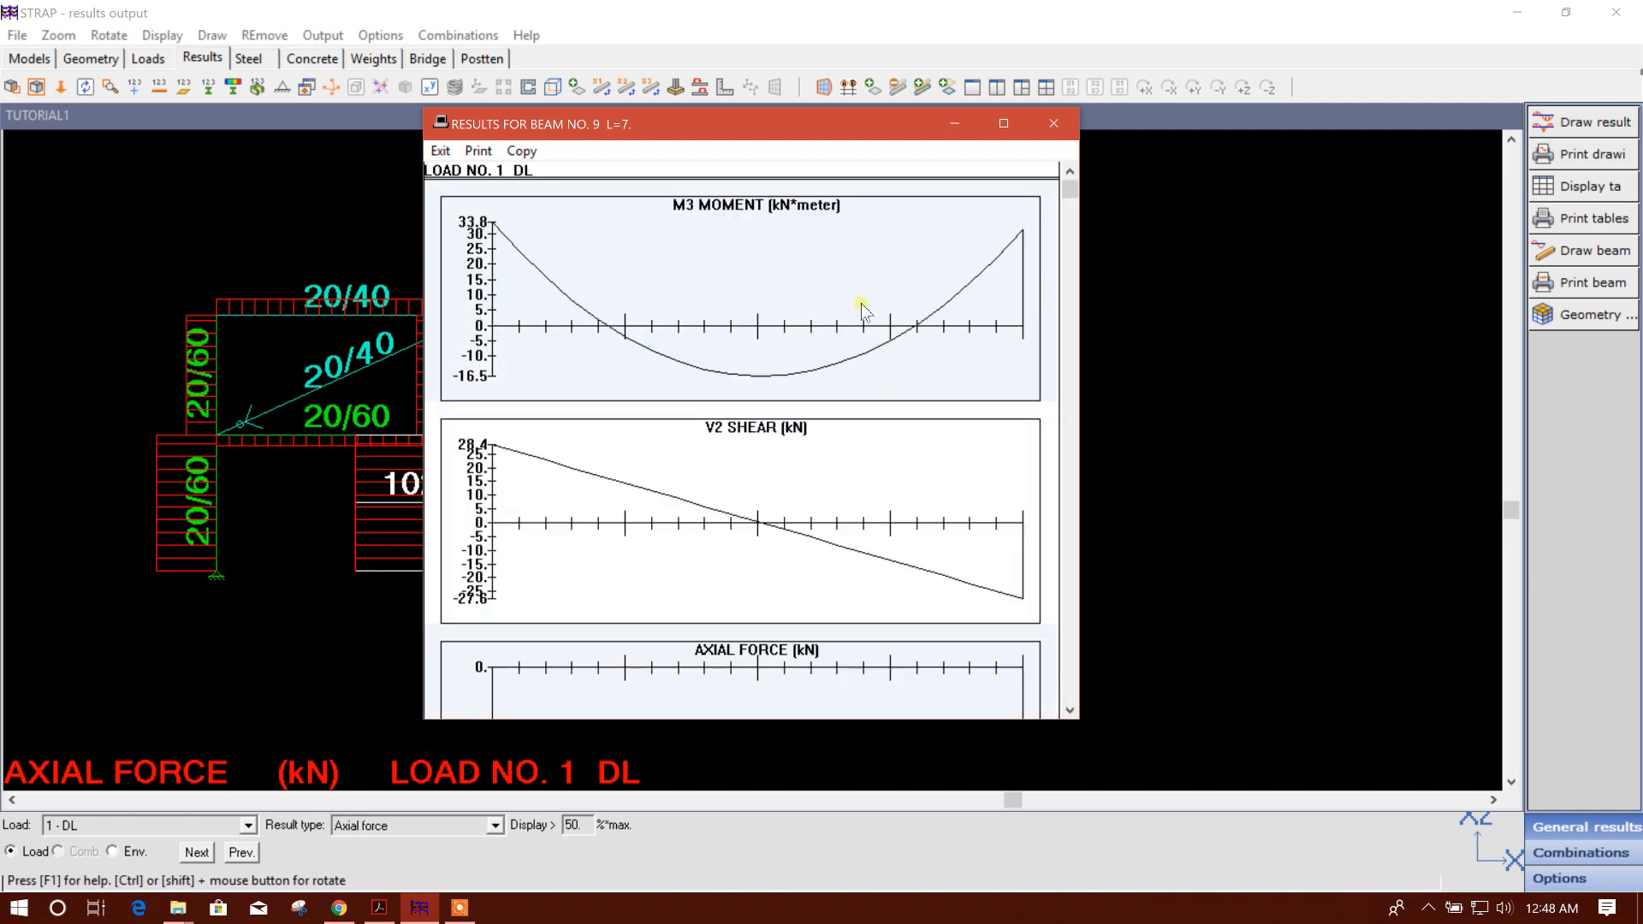
click(1054, 124)
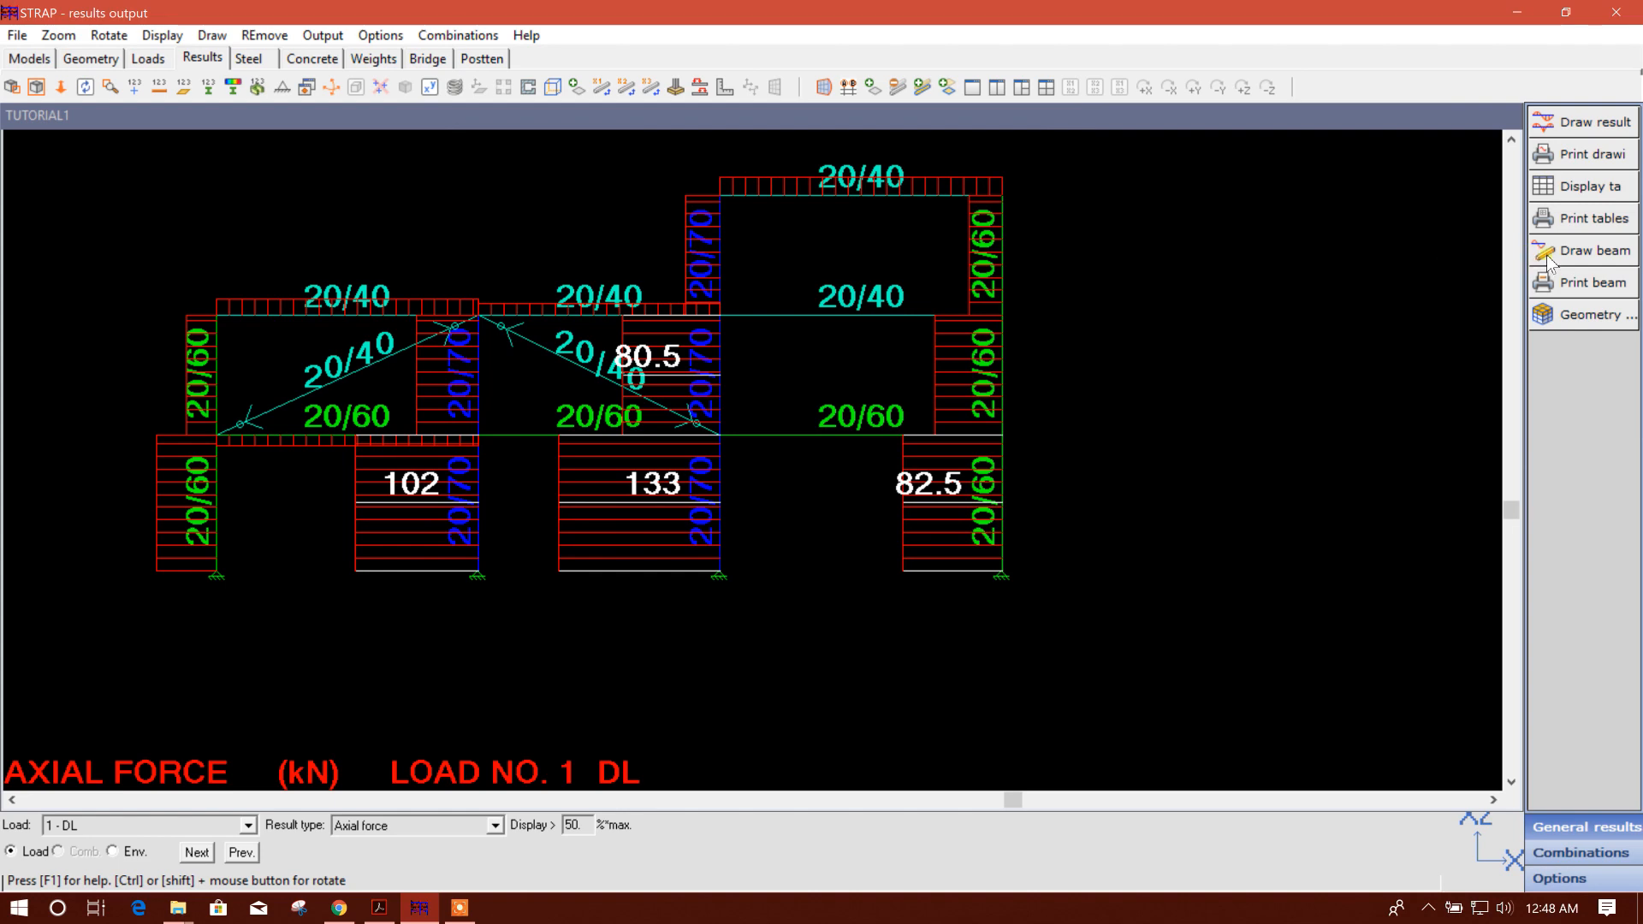
- Examine the single-member result diagrams of the third ground-floor column from the left for load case DL
click(1579, 250)
click(225, 387)
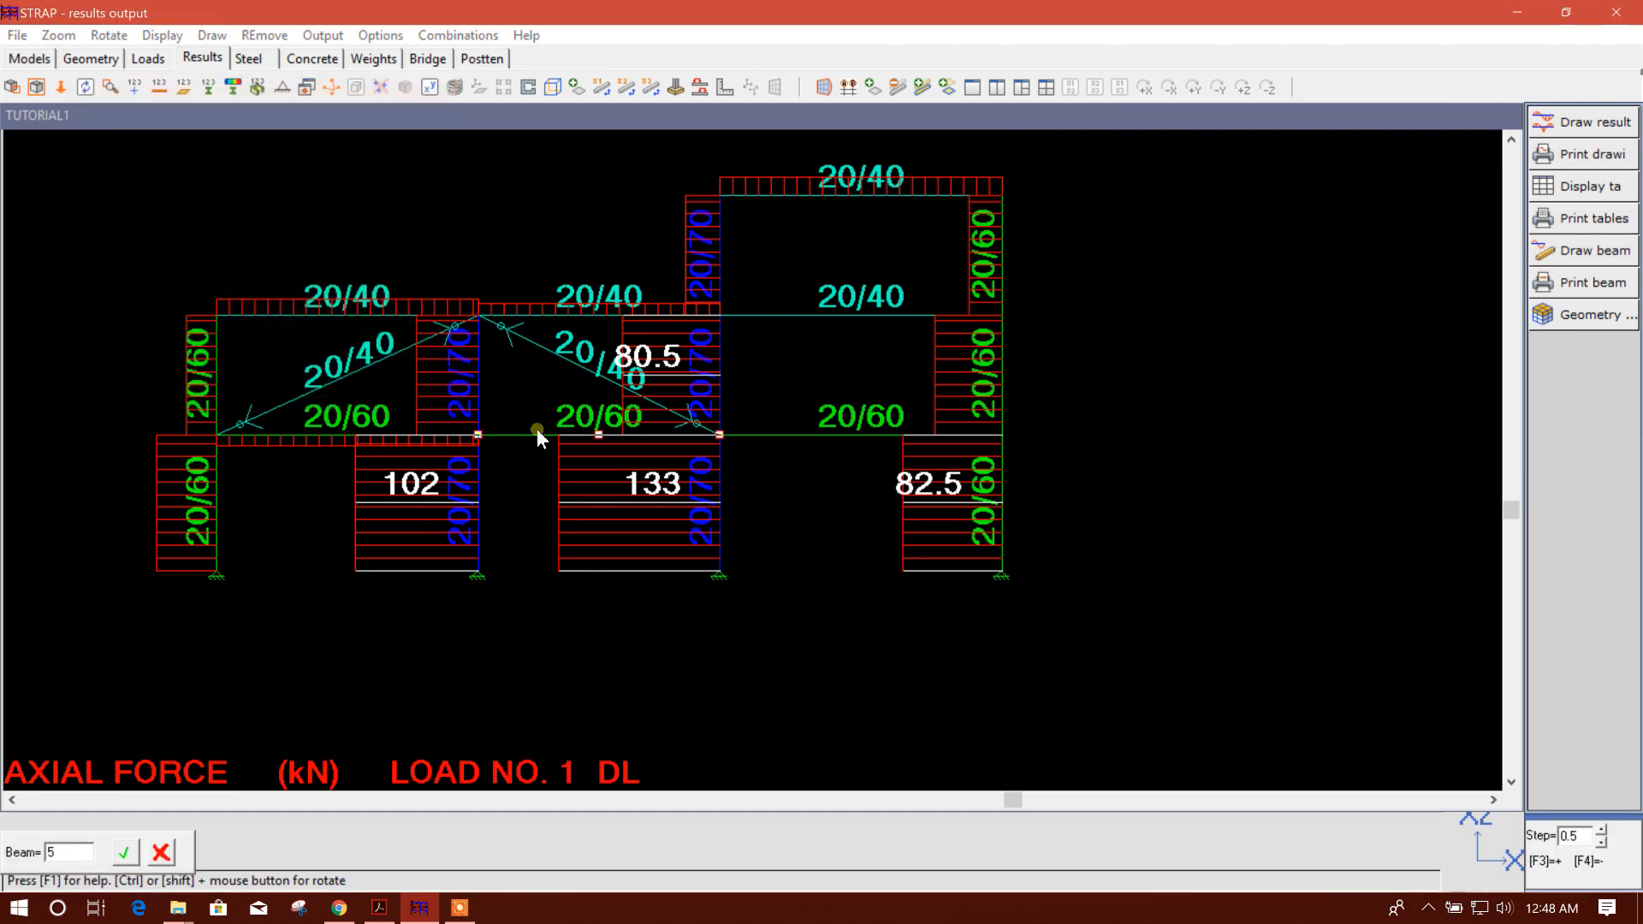
click(721, 486)
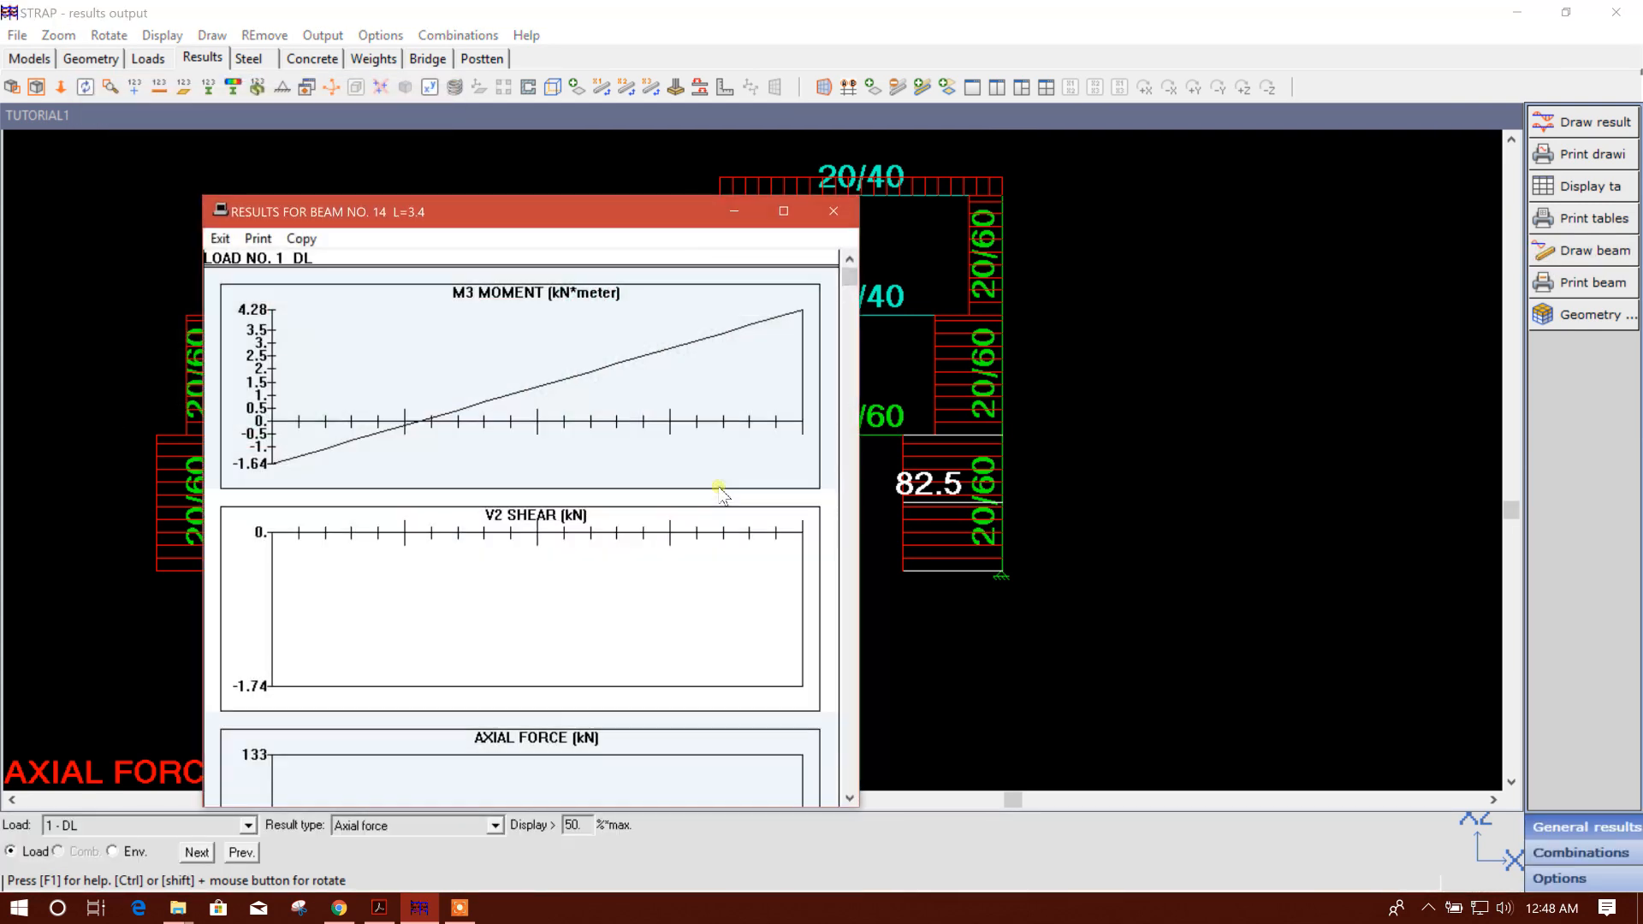
scroll(493, 421, down, 5)
scroll(479, 452, up, 4)
scroll(479, 454, down, 4)
scroll(479, 452, down, 1)
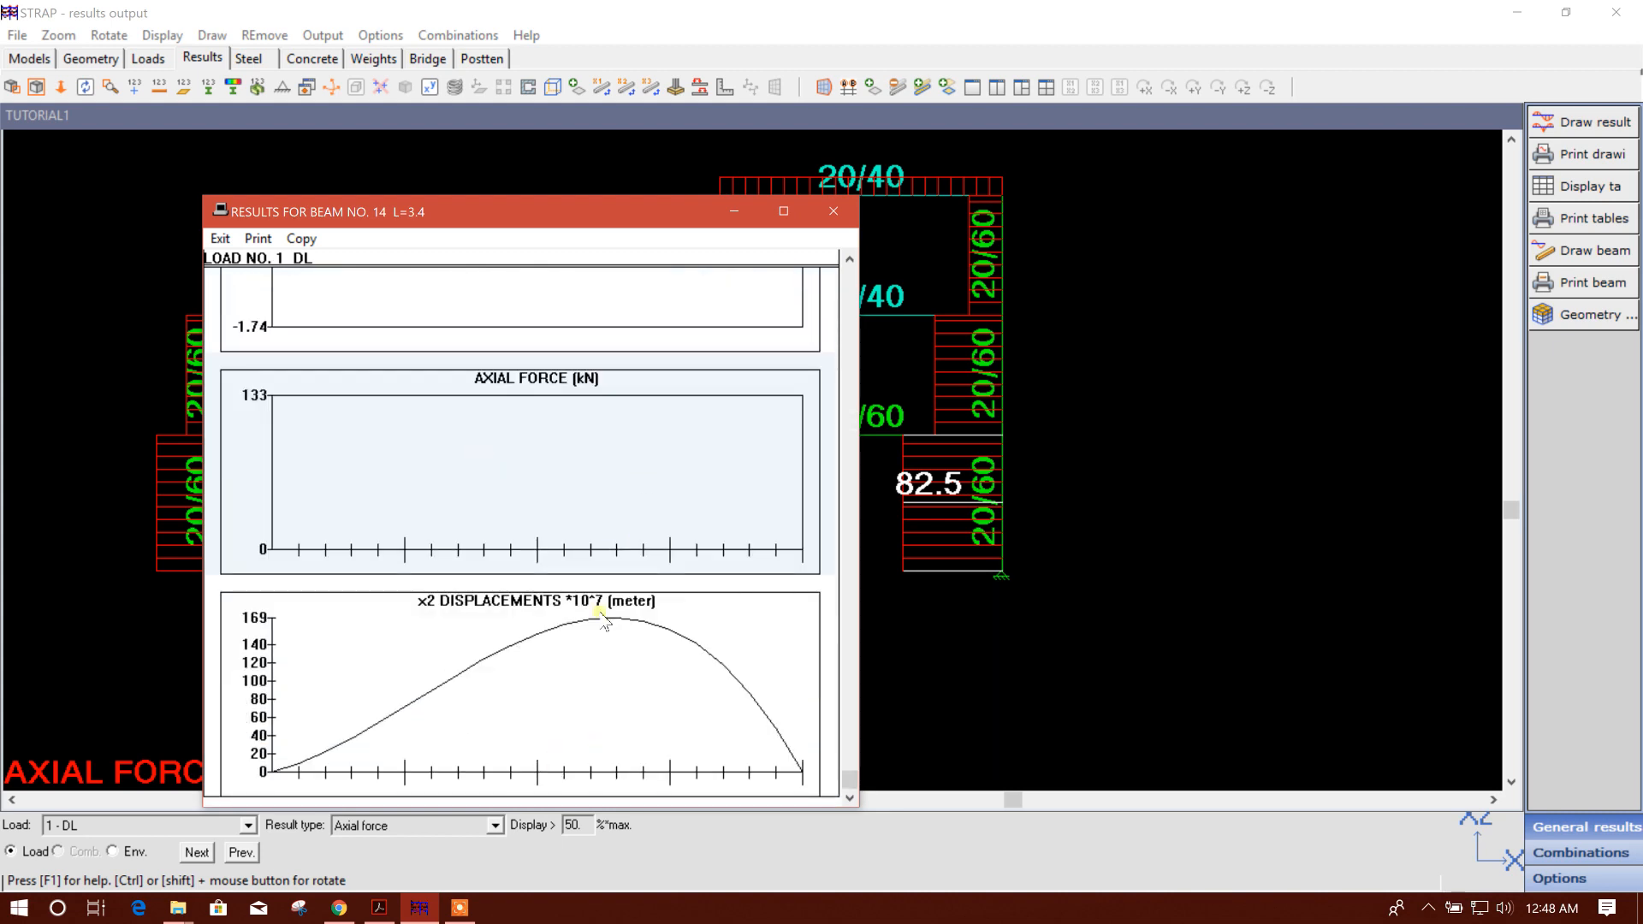
click(838, 225)
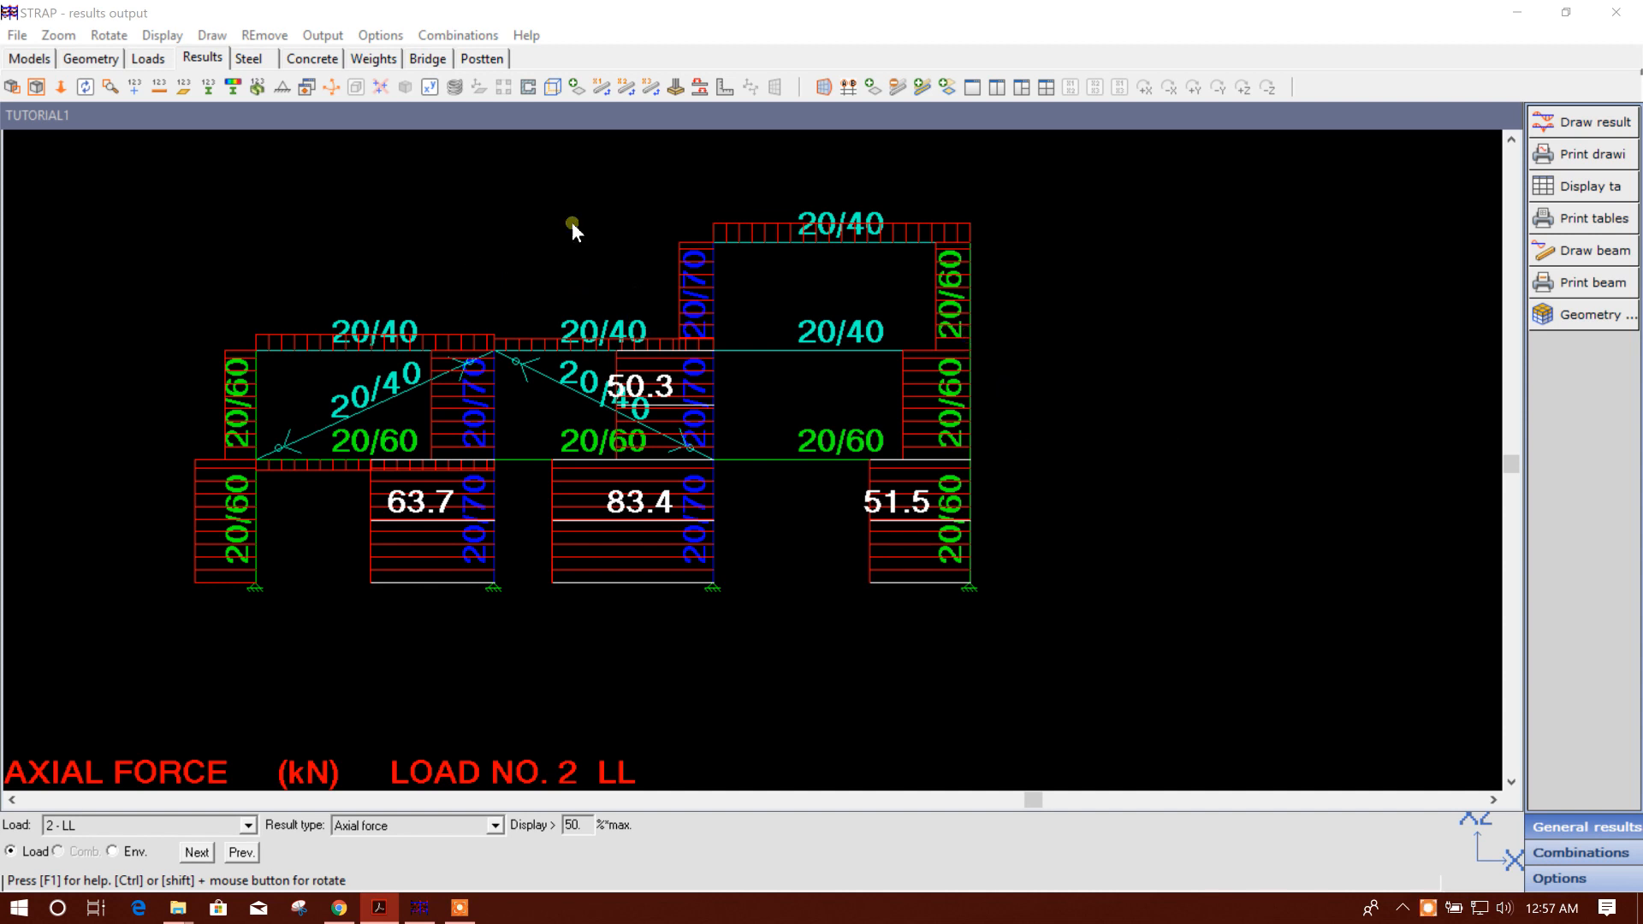
- Switch to reinforced concrete design and toggle load case LL to Dead in the beam default parameters
click(313, 62)
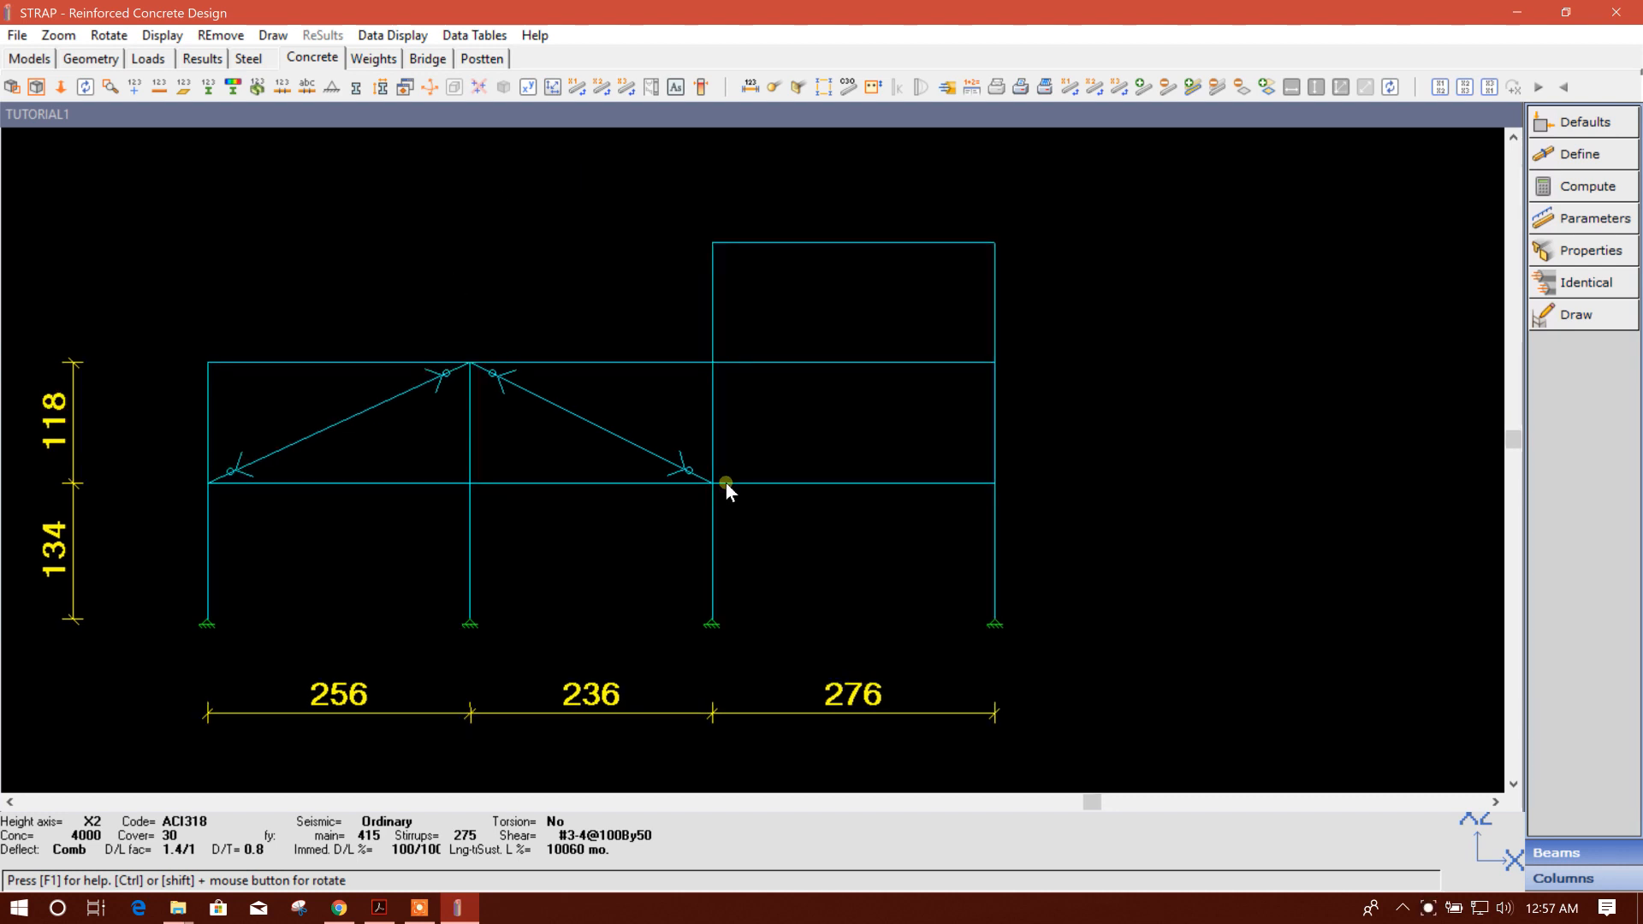
click(1583, 121)
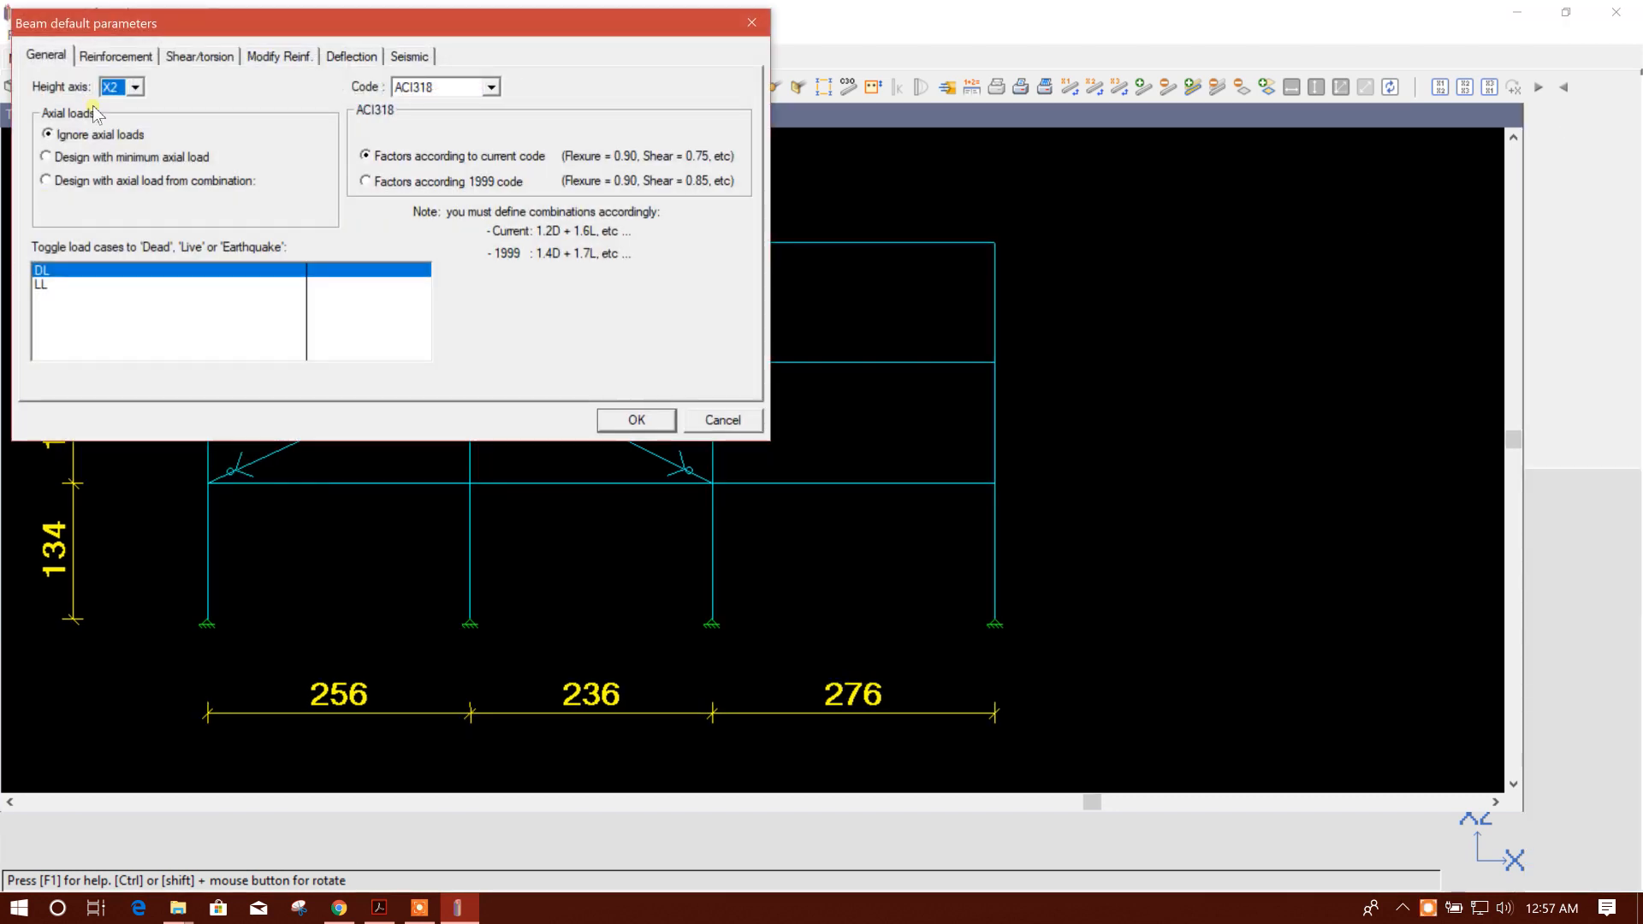
drag(125, 23, 389, 100)
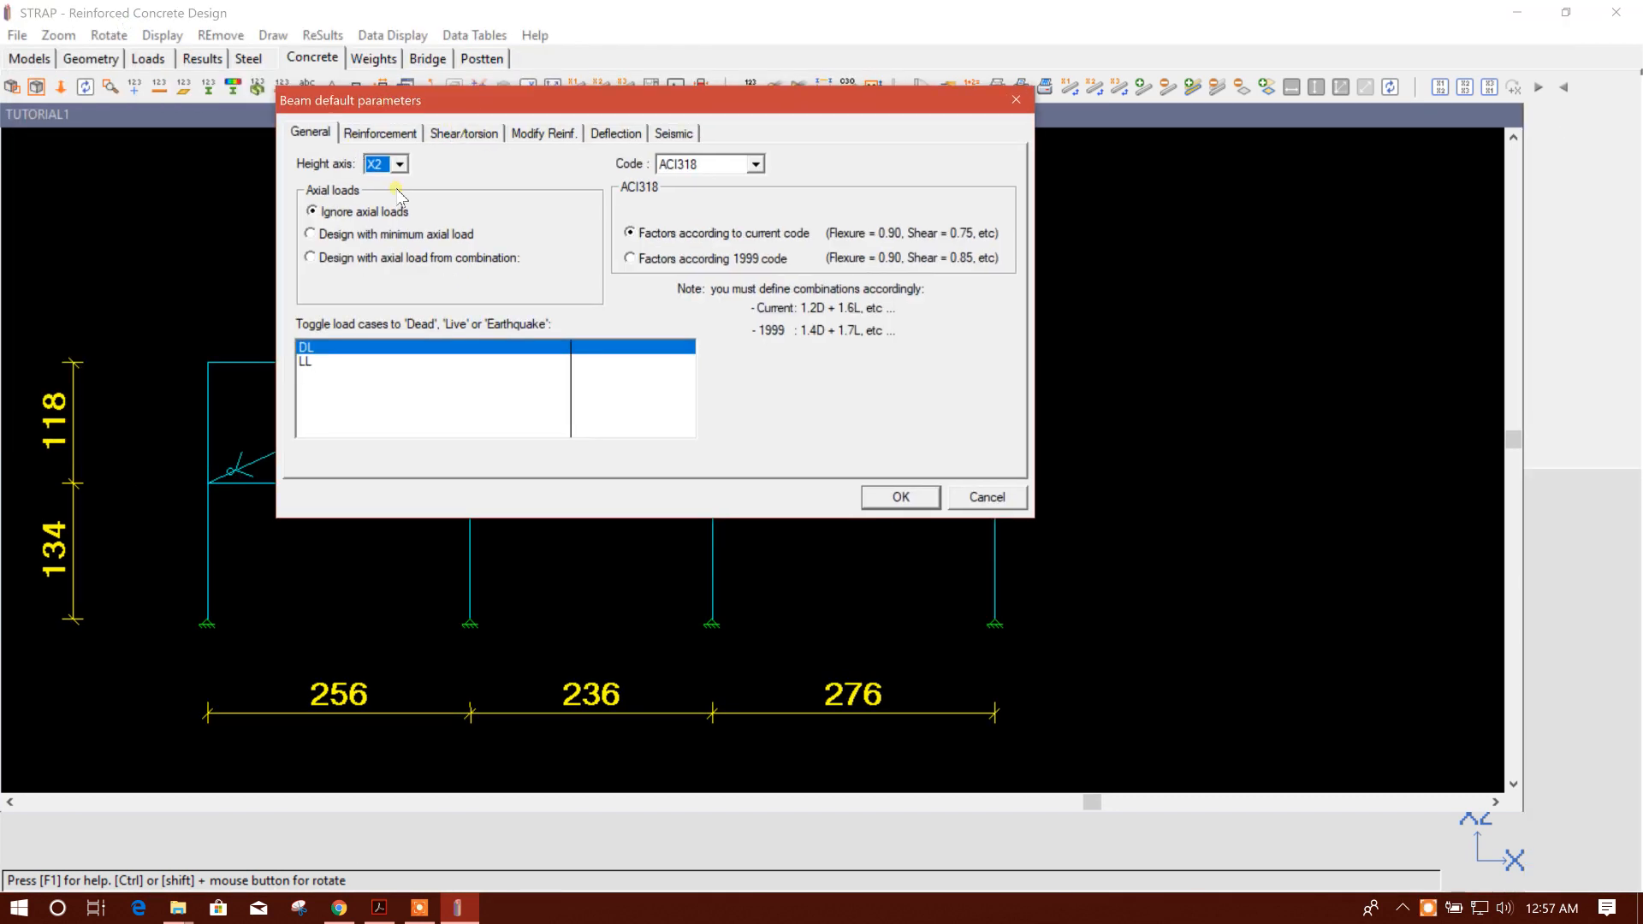
click(324, 360)
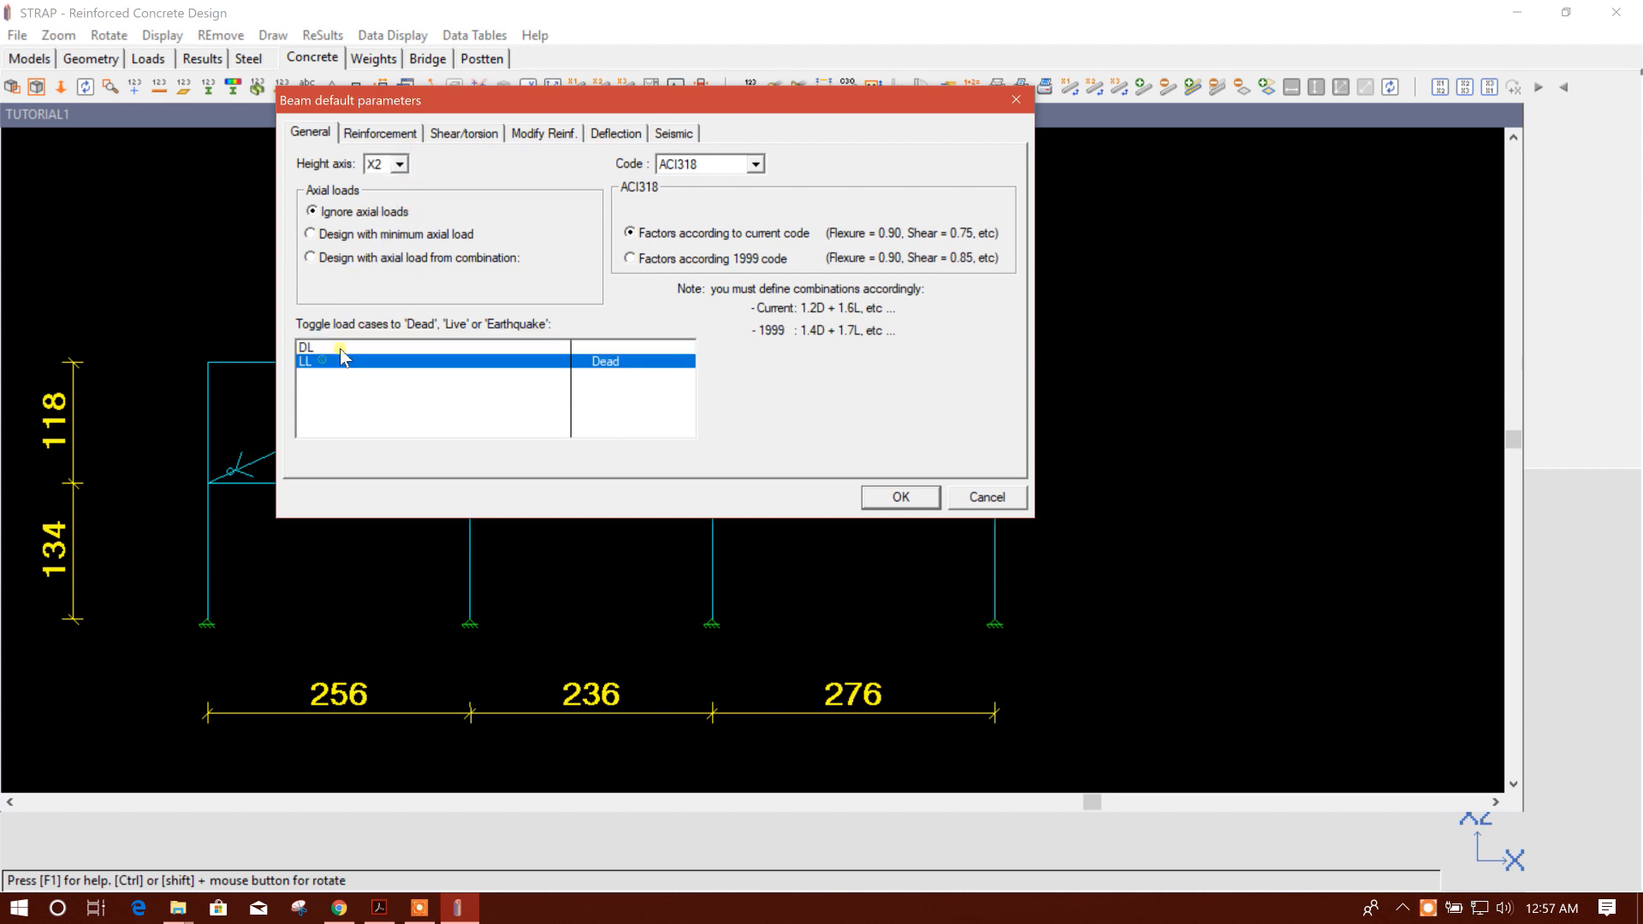
- Set the default beam concrete strength f'c to 3000 and check the main reinforcement fy and gross covers
click(389, 134)
click(422, 163)
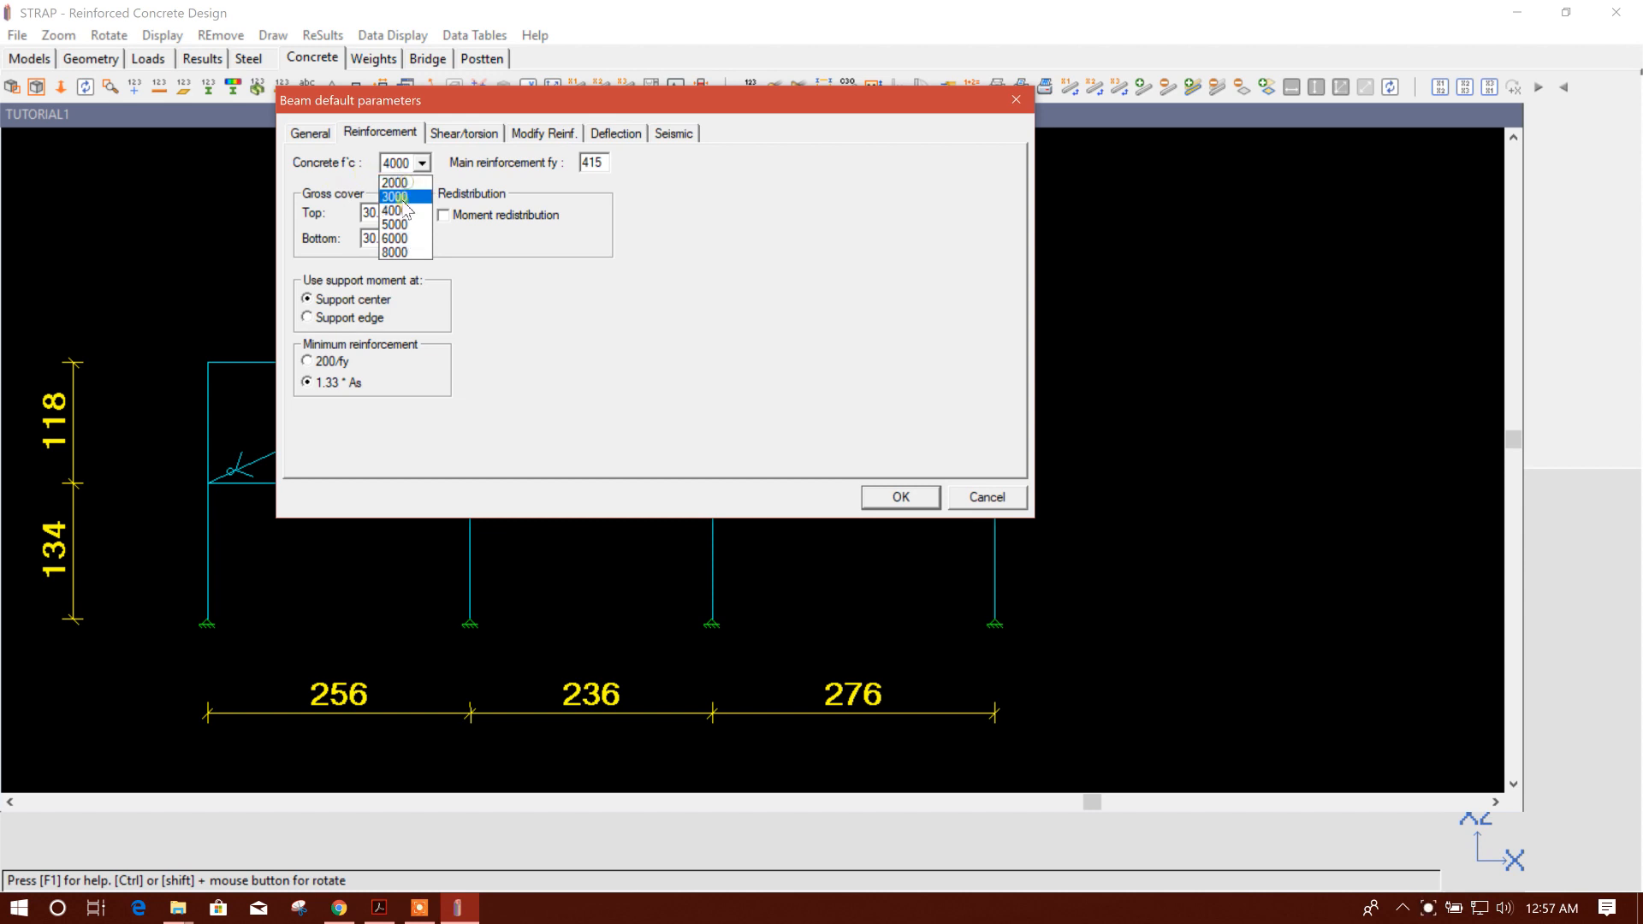
click(401, 197)
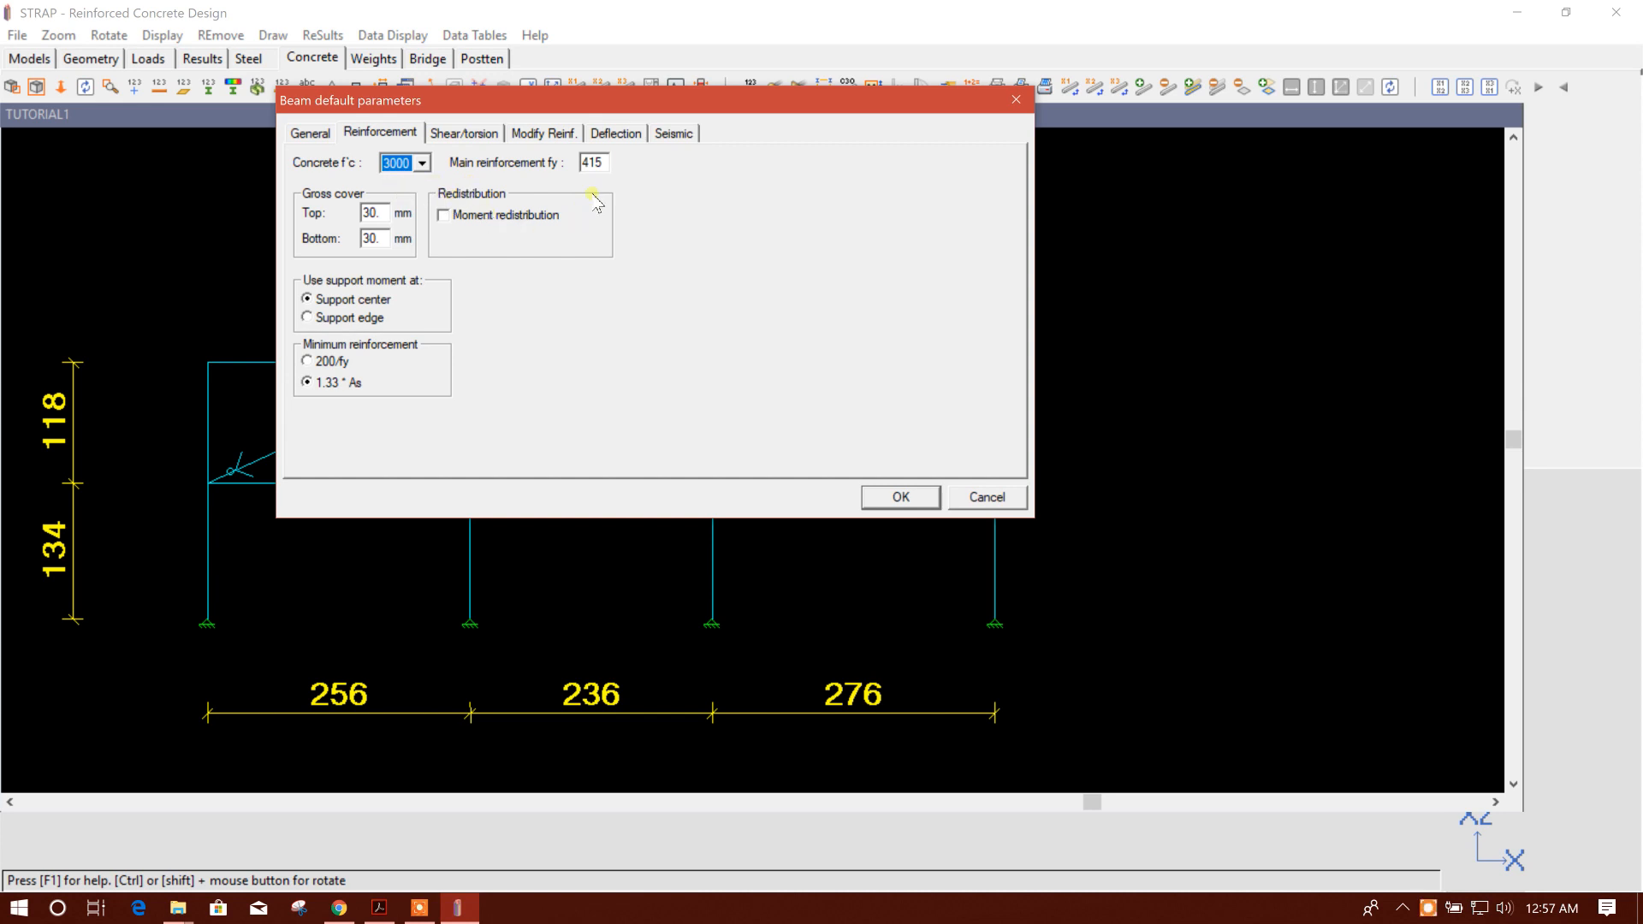
double_click(600, 167)
double_click(371, 212)
key(Tab)
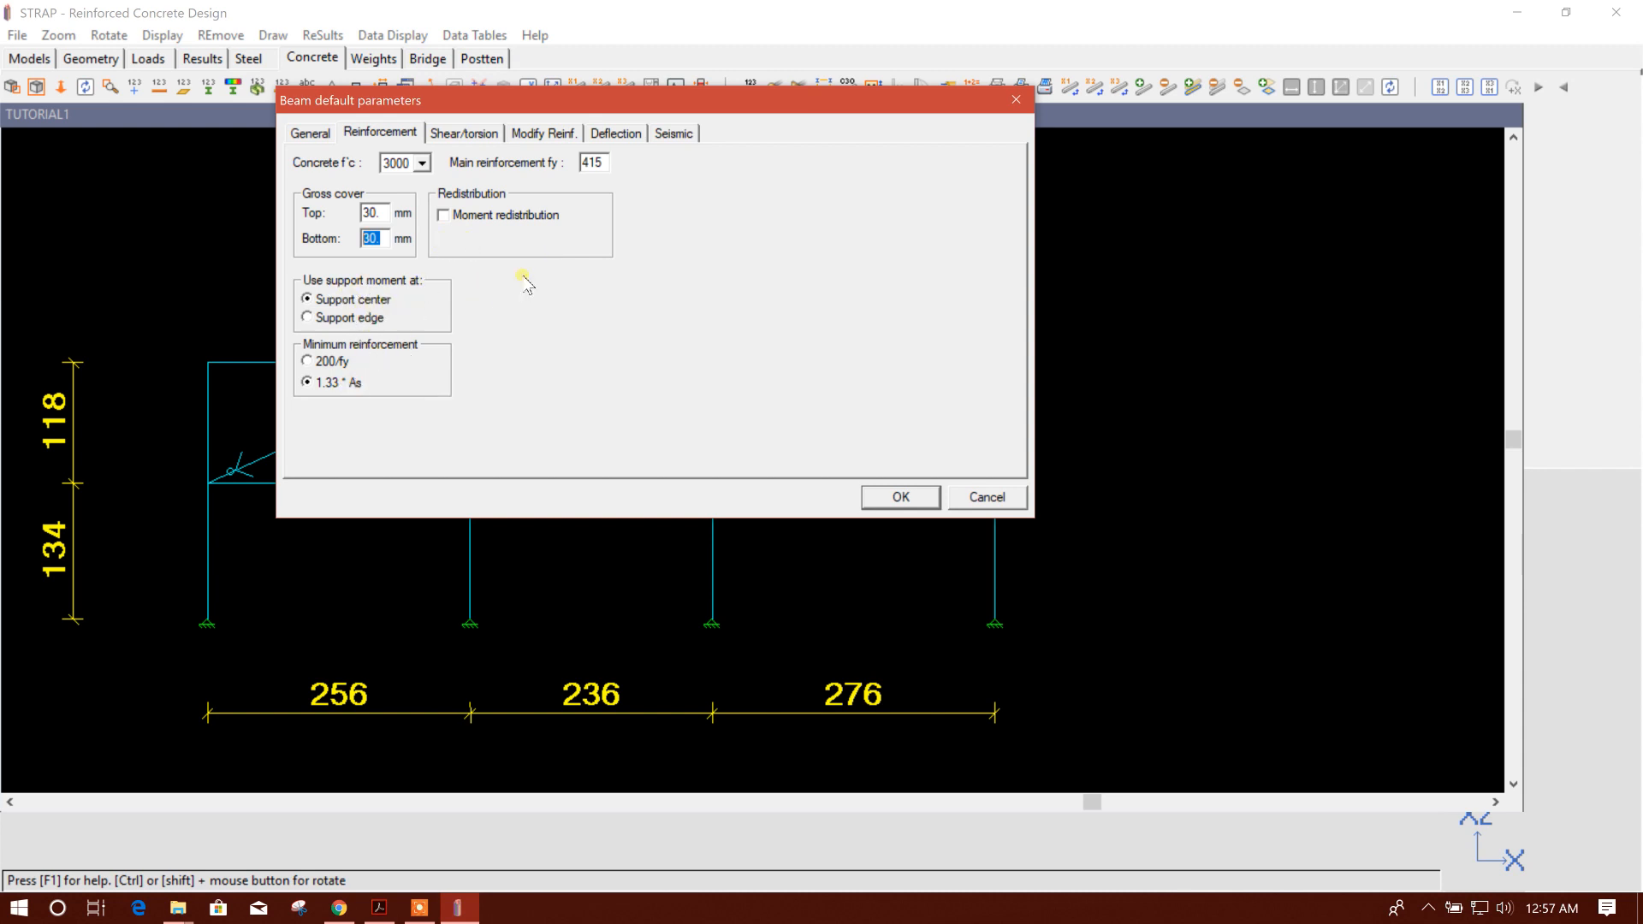
- Set the default stirrup fy to 415, keeping stirrup diameters of #3 minimum and #4 maximum
click(463, 133)
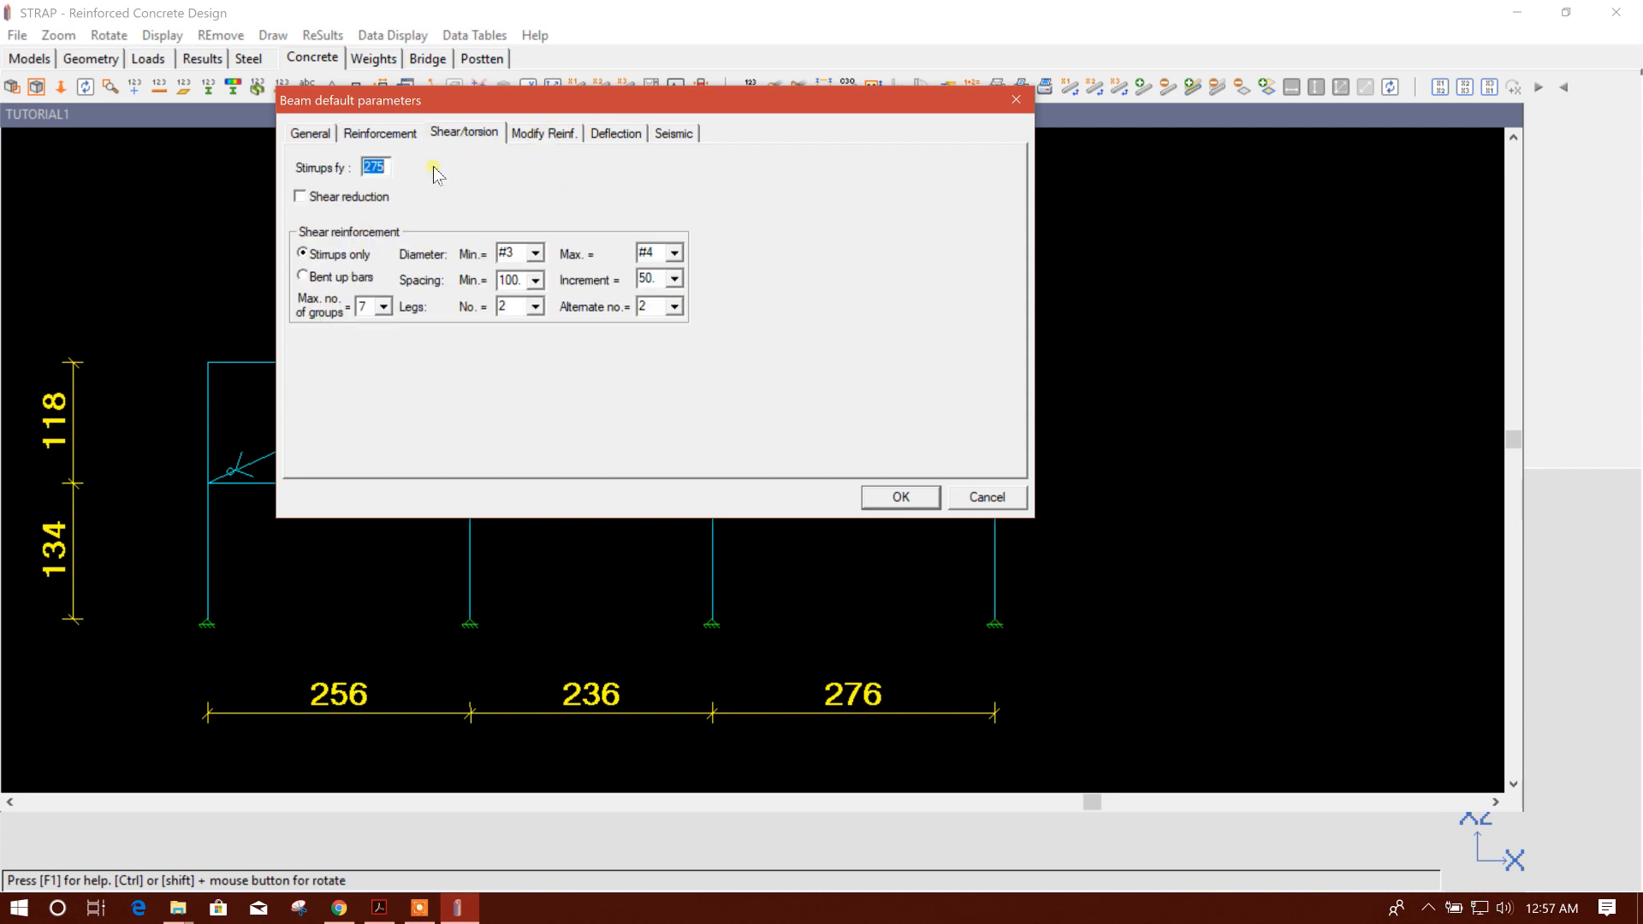
drag(390, 173, 316, 176)
text(4)
click(533, 253)
click(530, 255)
click(674, 253)
click(675, 252)
- Review the reinforcement modification, deflection and seismic defaults and accept the beam default parameters
click(545, 137)
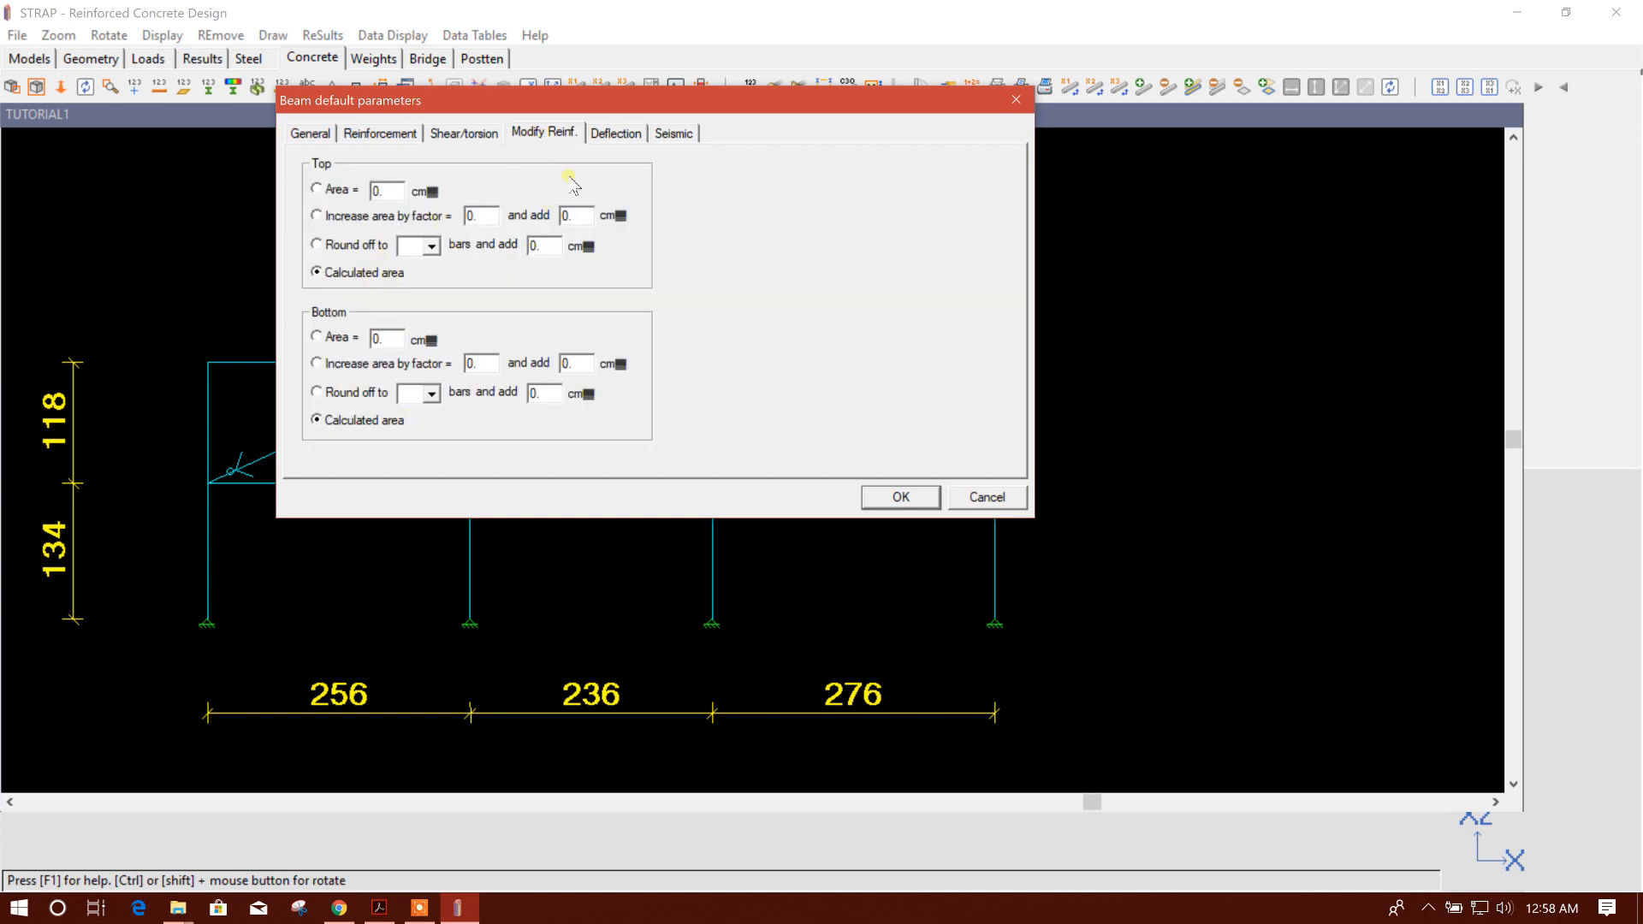
click(615, 132)
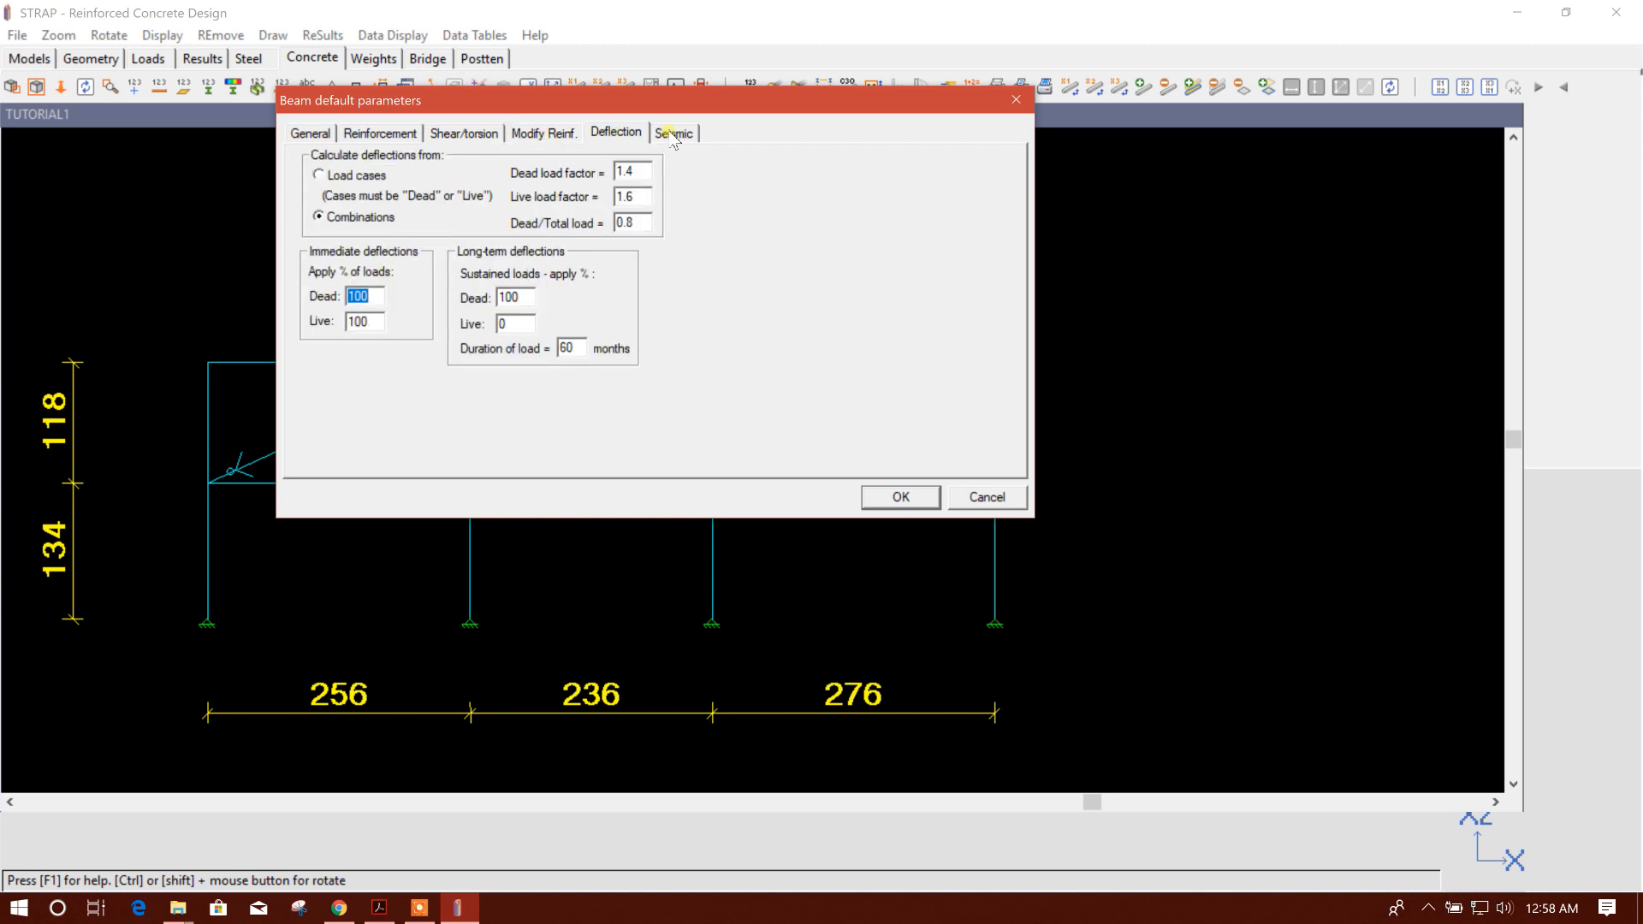
click(675, 134)
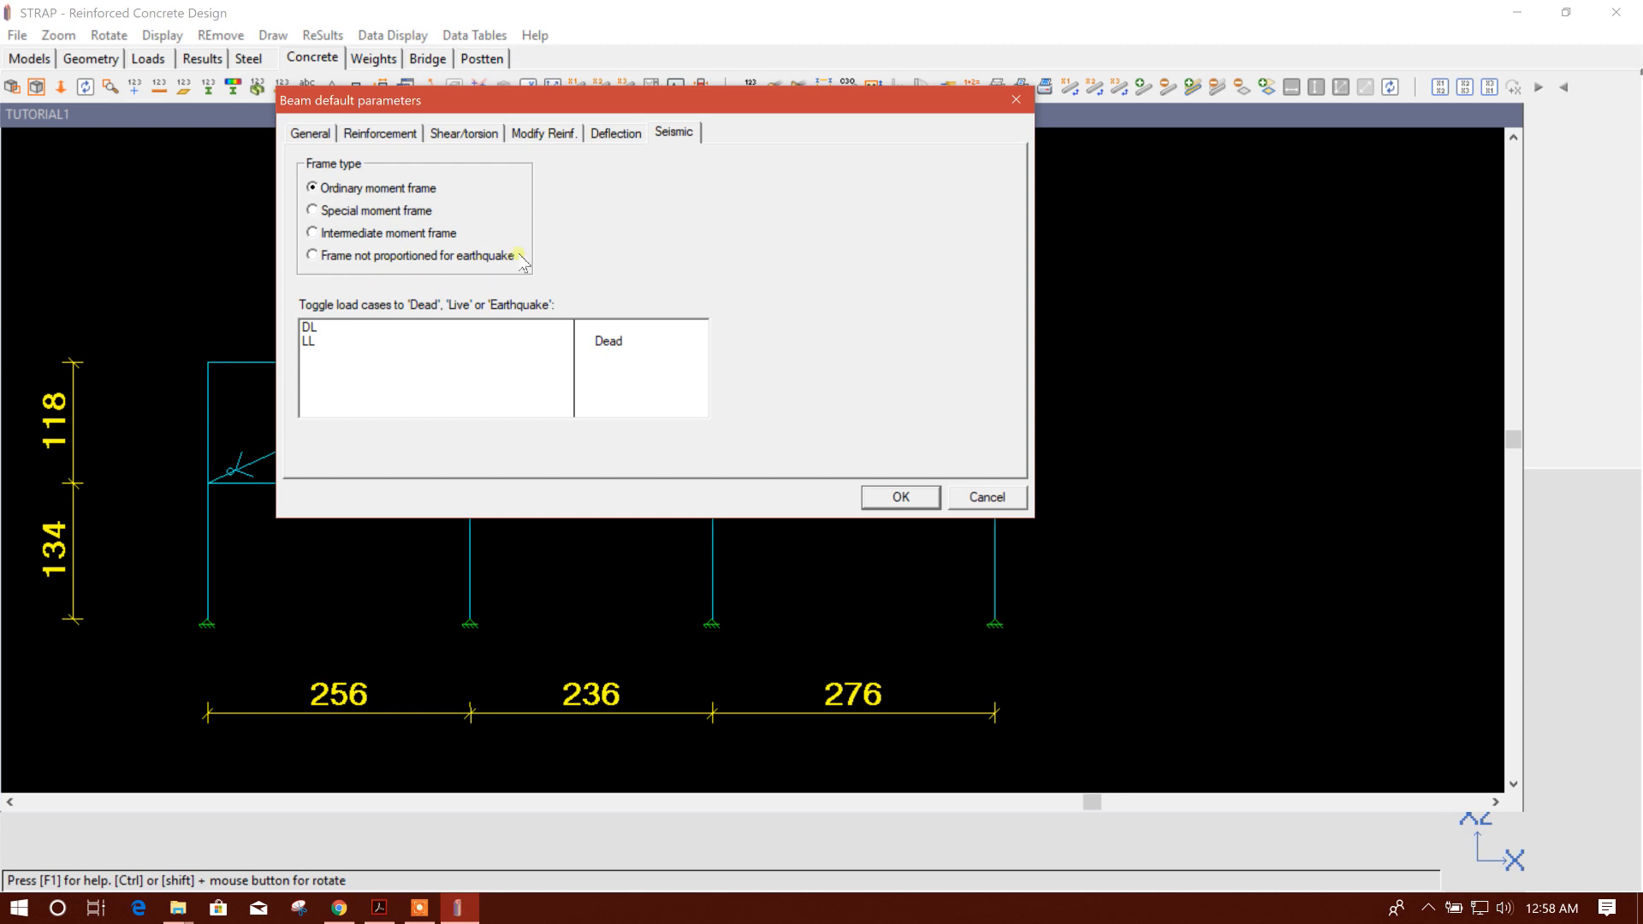
click(901, 497)
- Define all concrete beams automatically, recreating existing beams in the entire model
click(1597, 156)
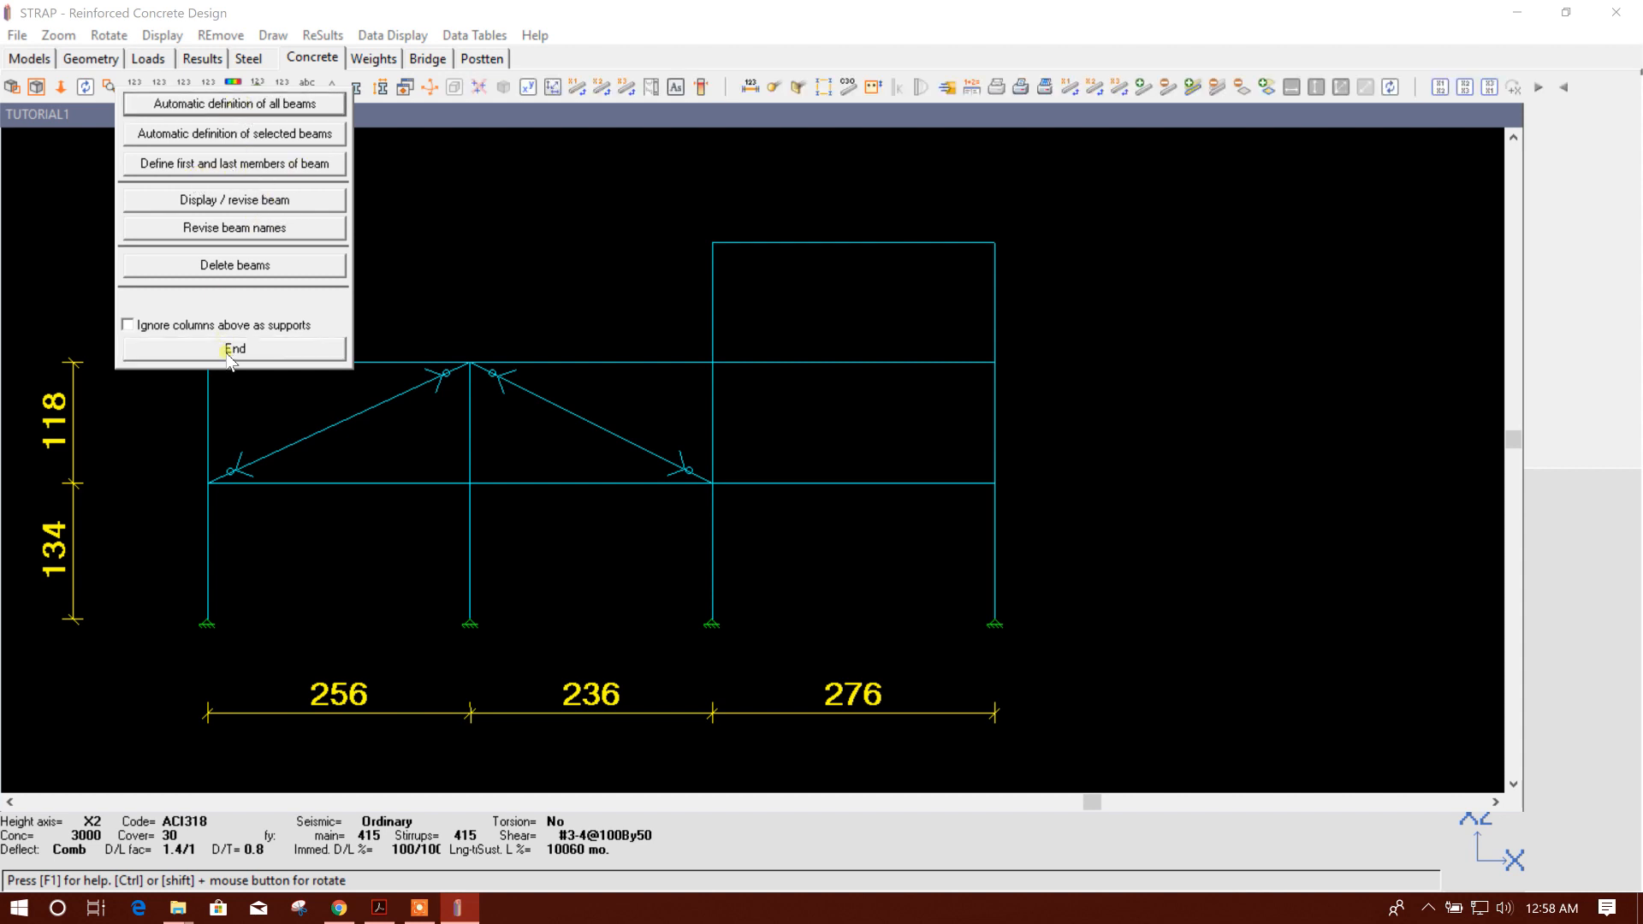
click(288, 104)
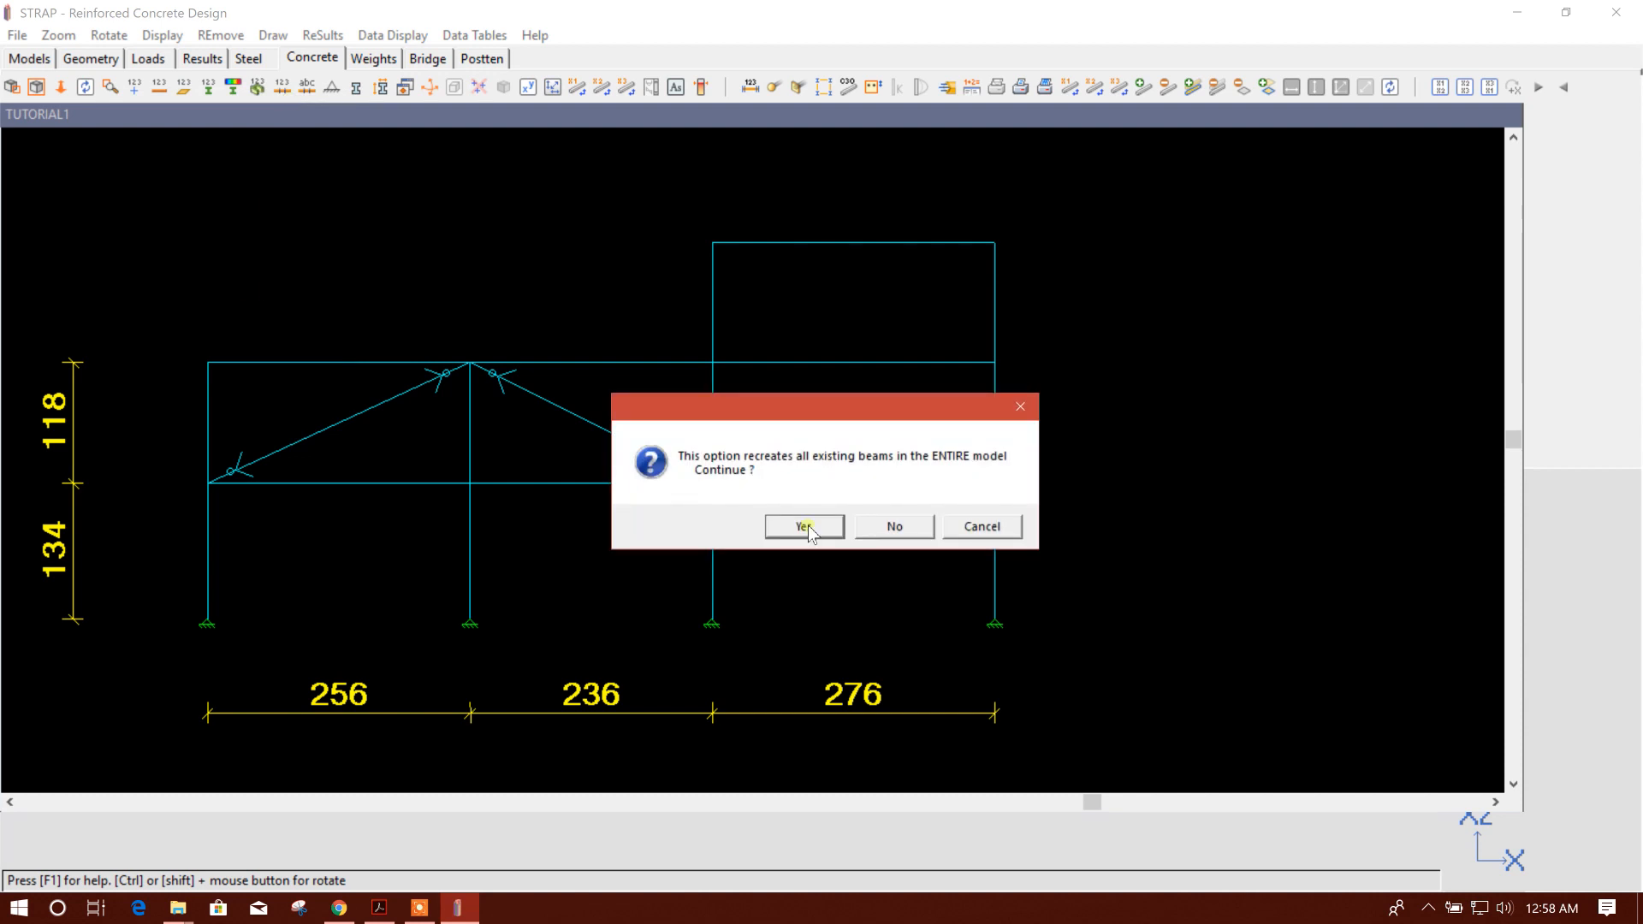
click(804, 526)
click(230, 344)
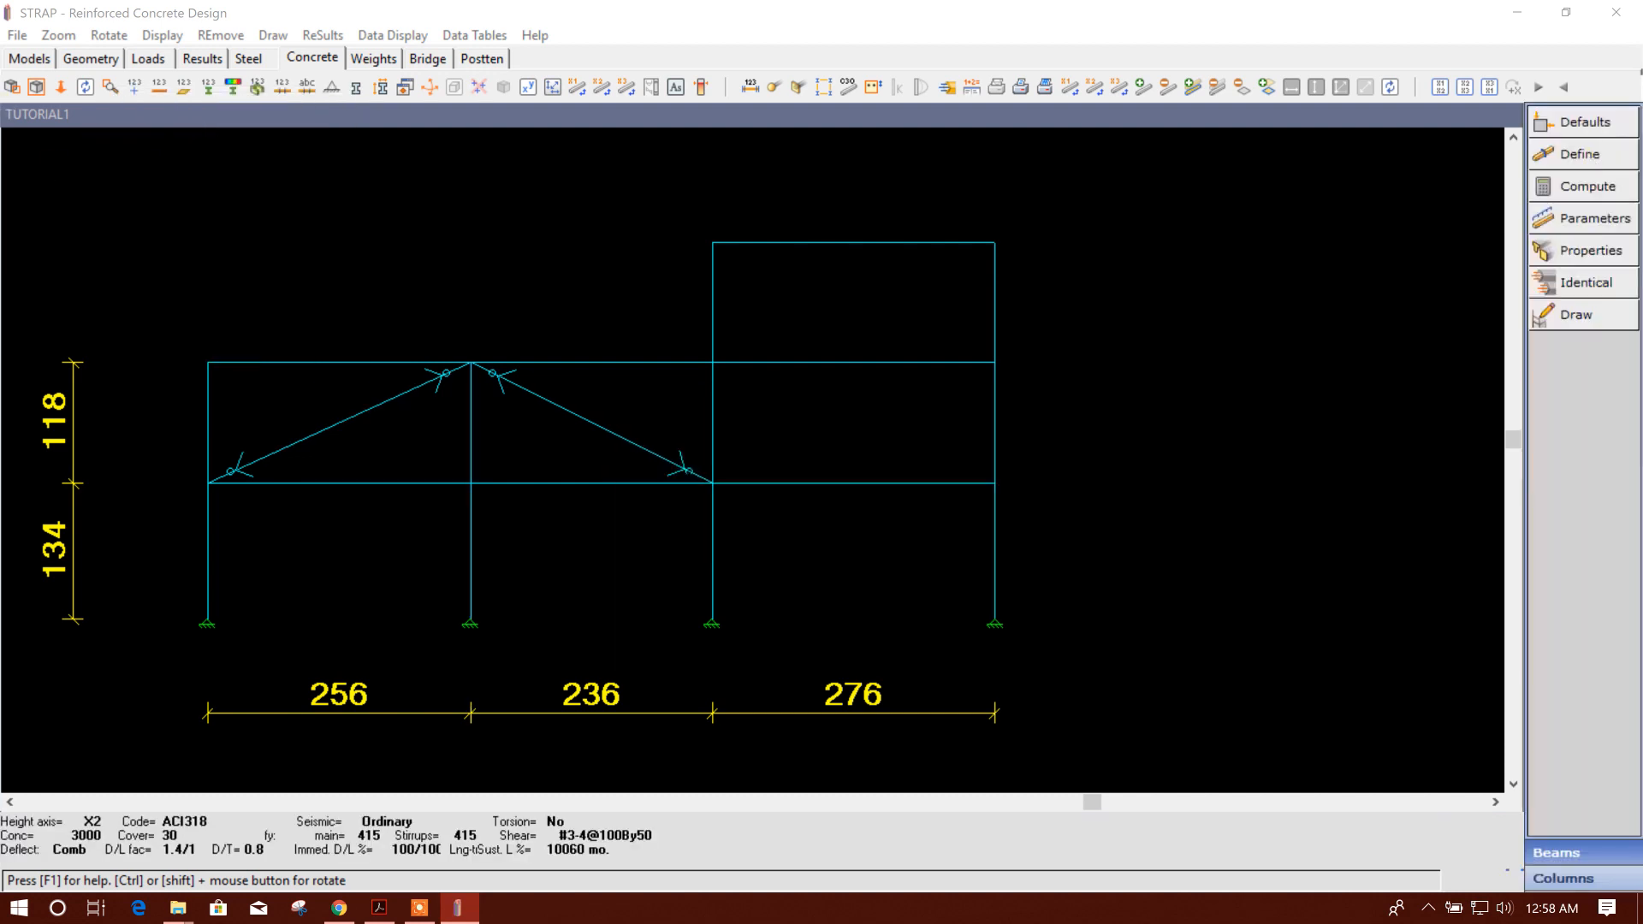
- Compute the reinforcement results for all defined beams and review the moments, reinforcement and deflections in the results summary
click(1571, 188)
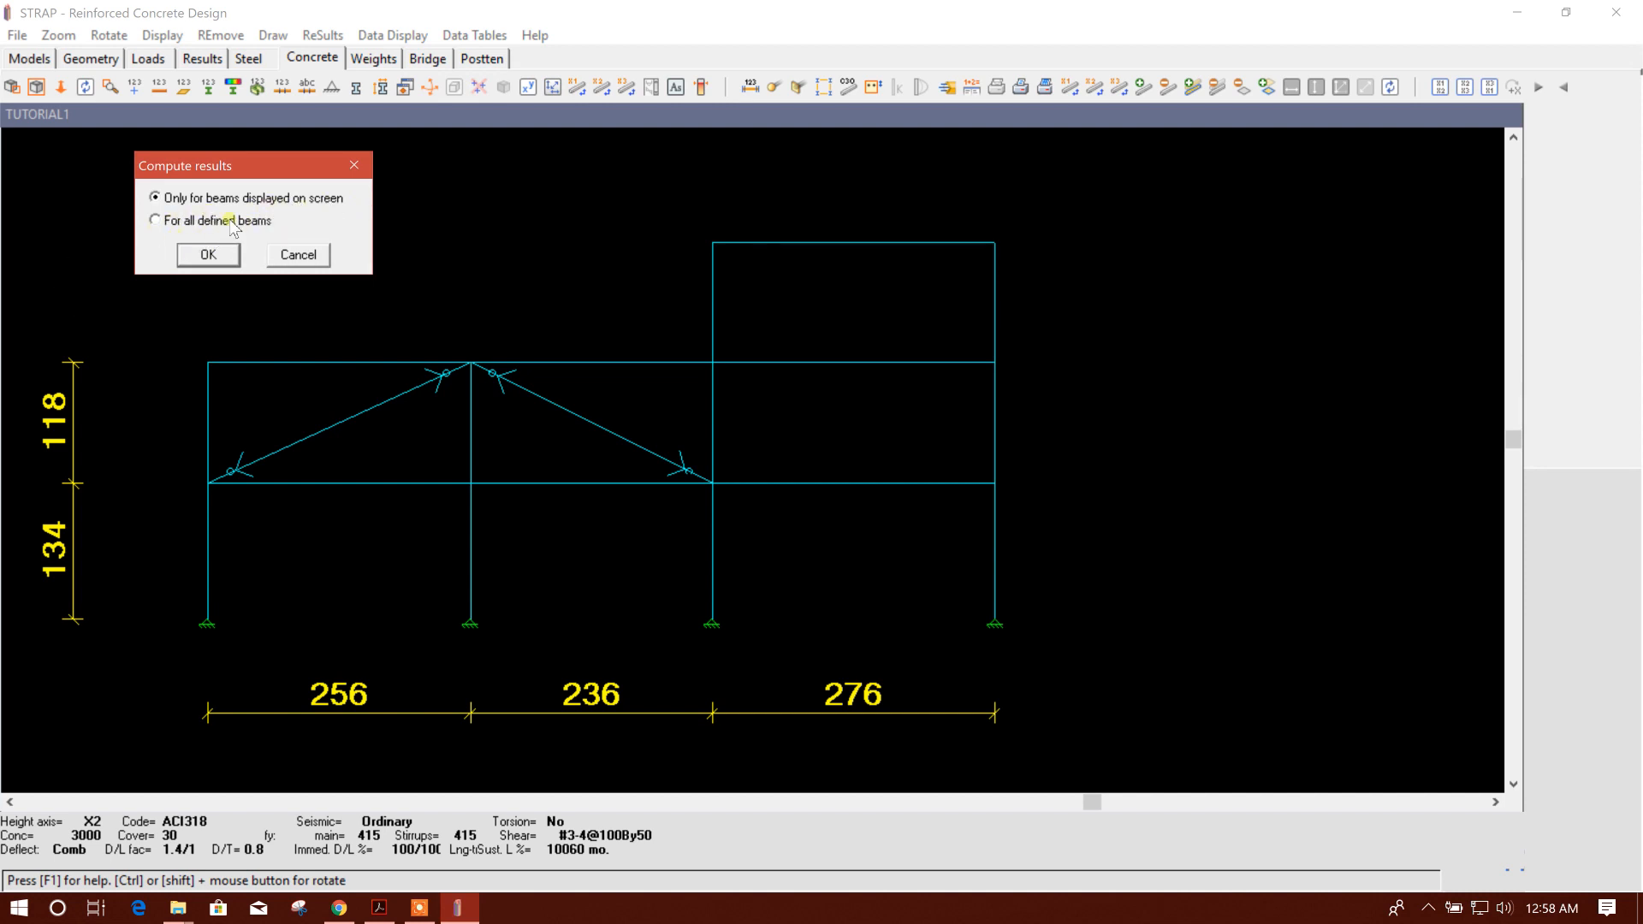
click(172, 221)
click(208, 254)
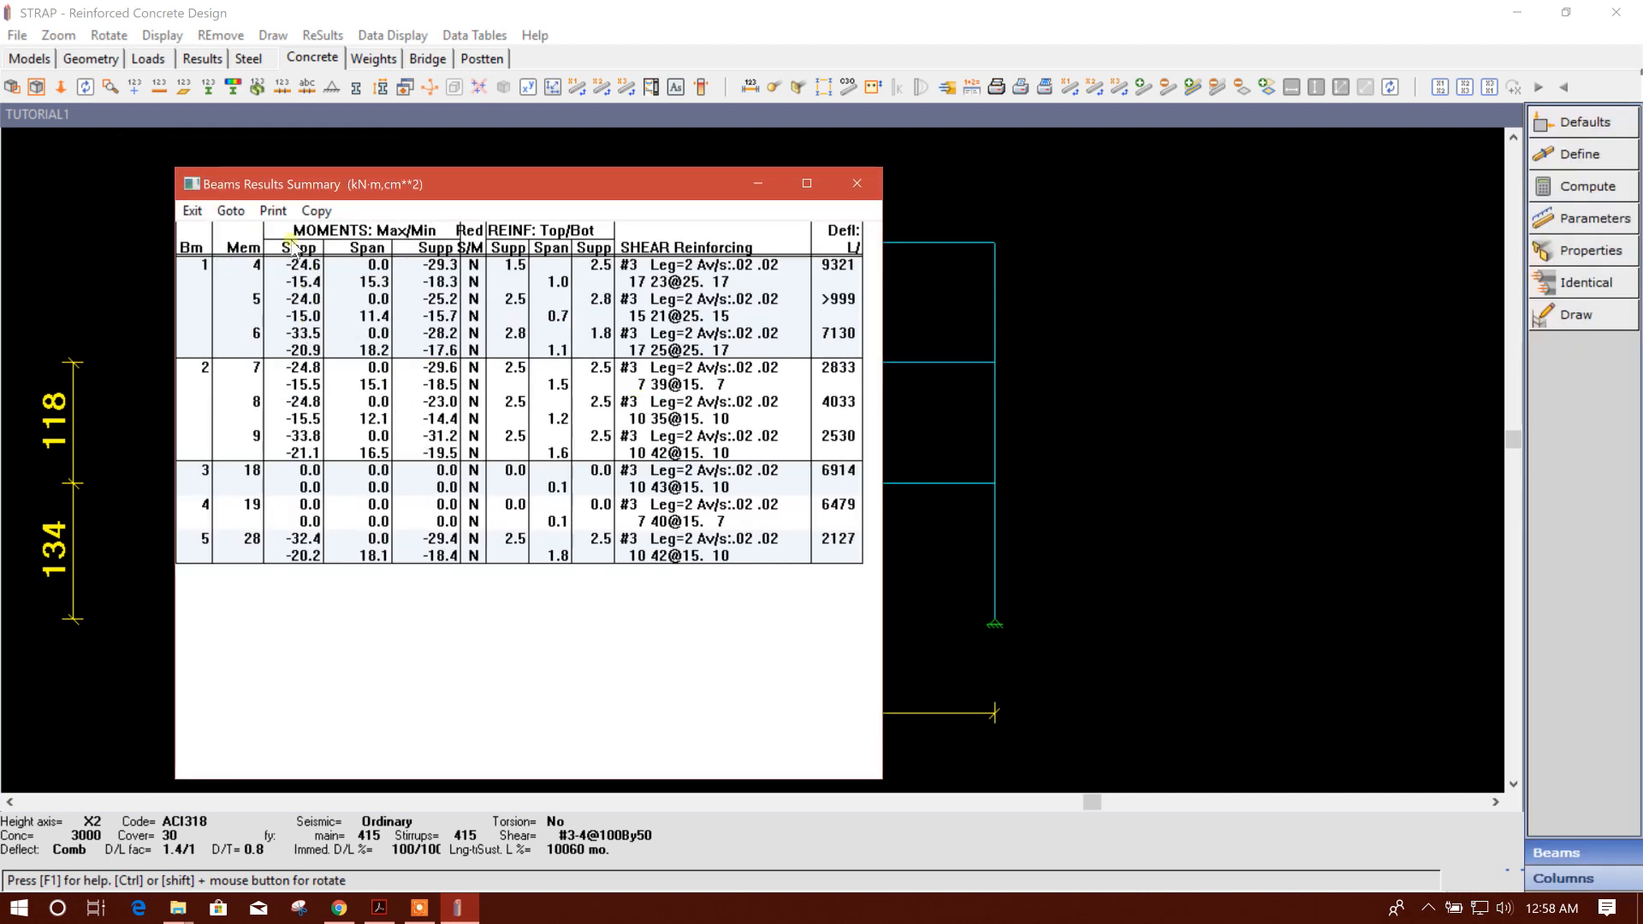
click(273, 211)
click(318, 437)
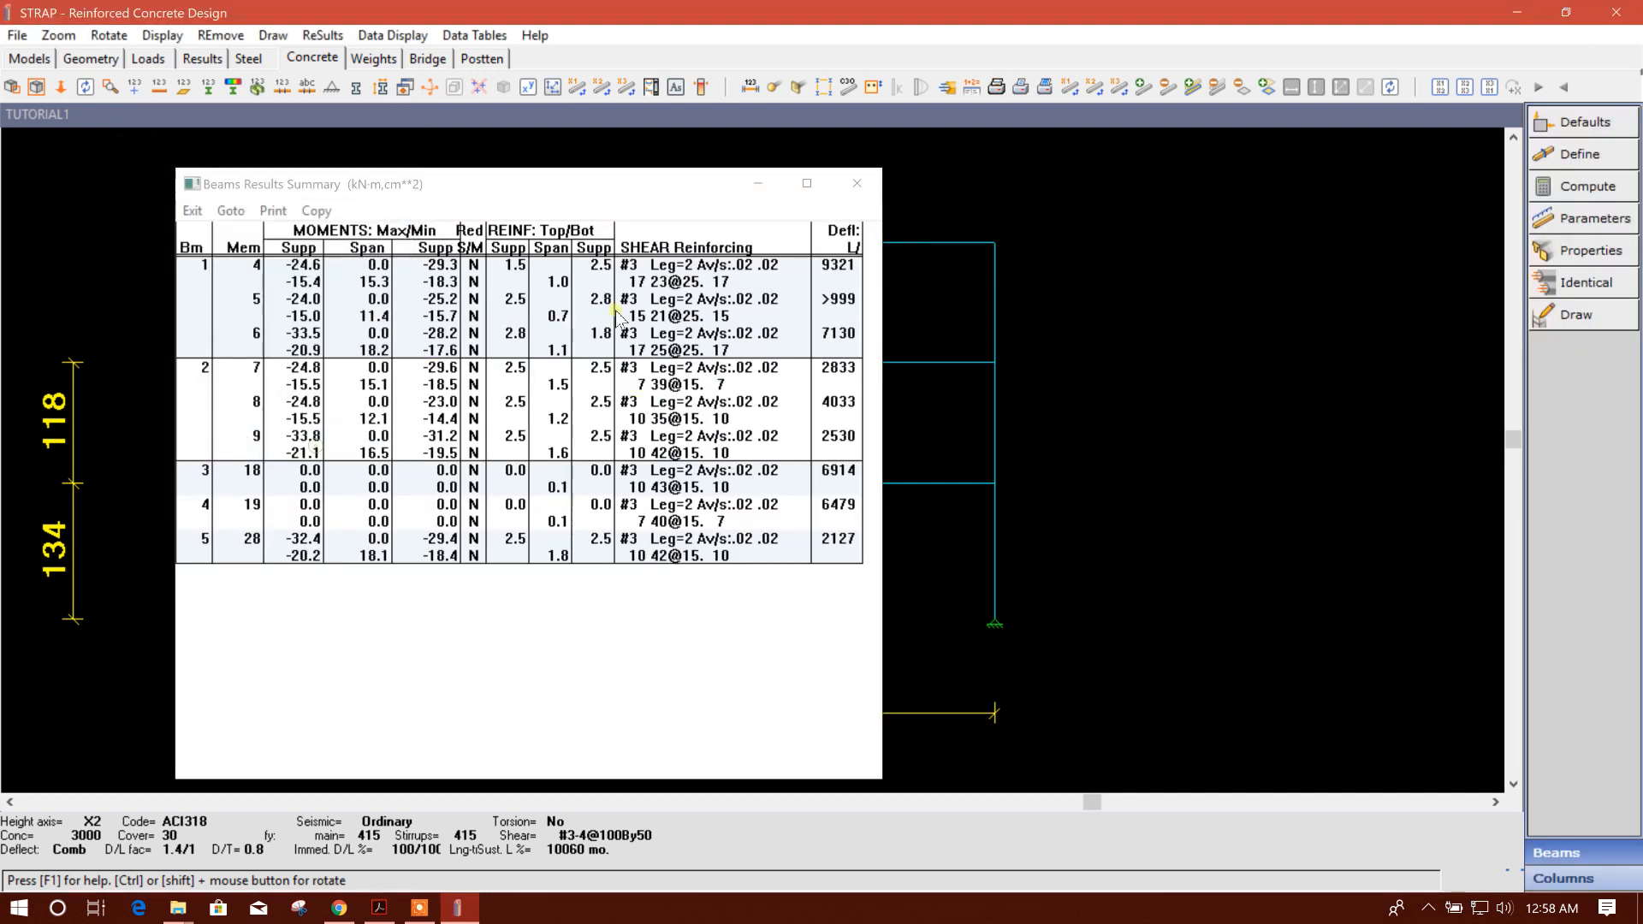
click(854, 184)
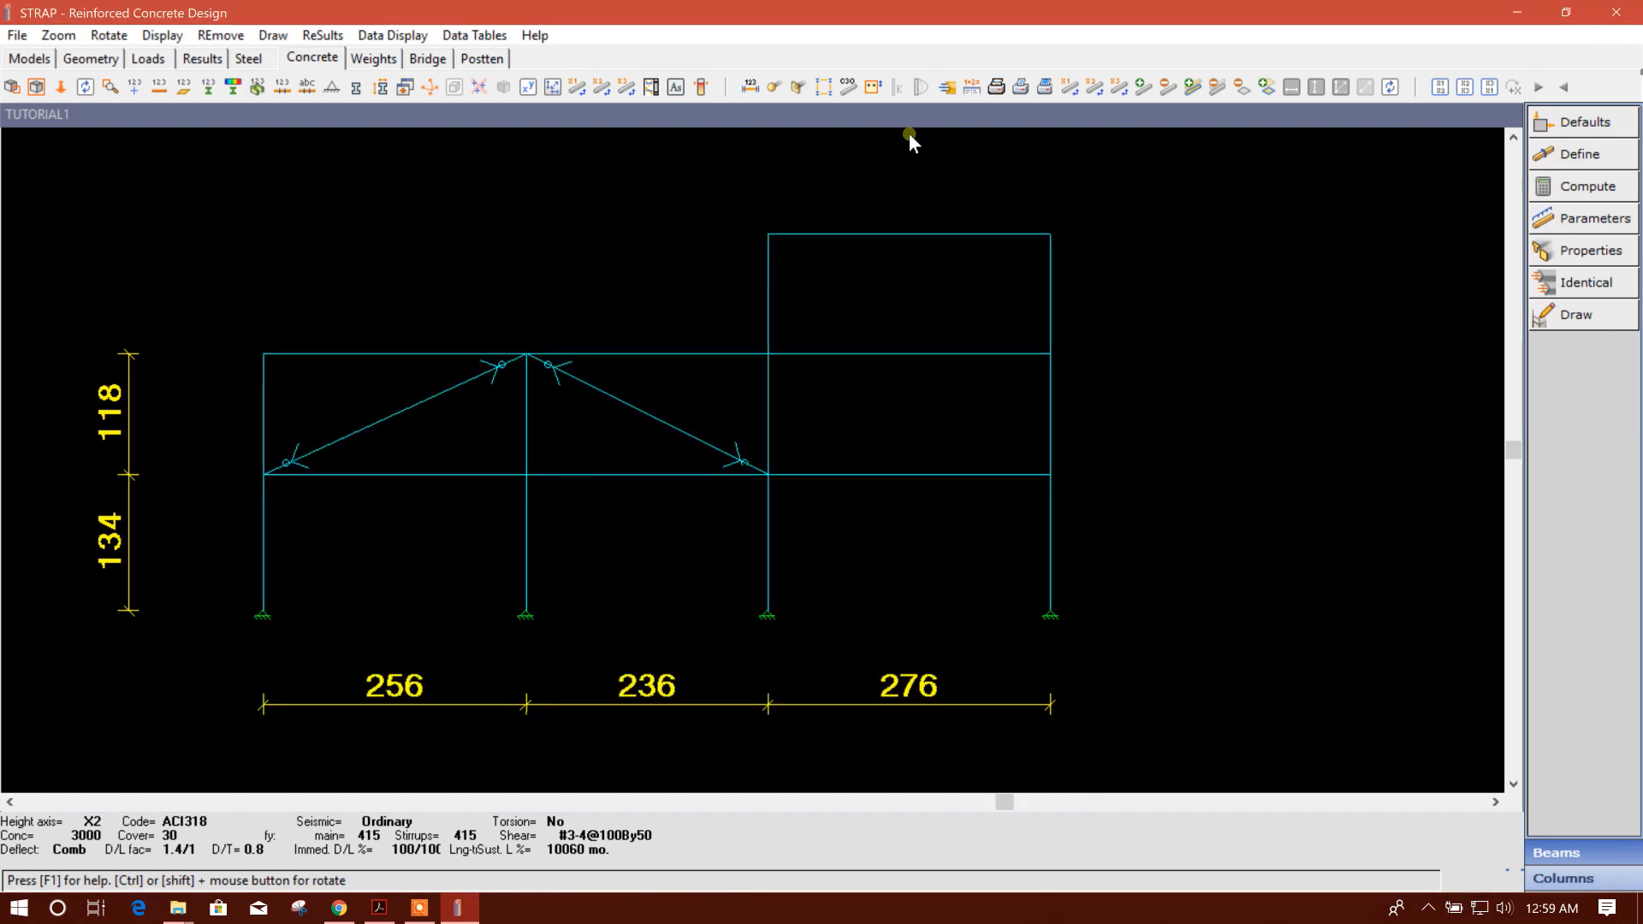
- Create a new beam detailing project named BEAM DETAILS in the STRAP files folder, keeping perpendicular beams drawn
click(951, 87)
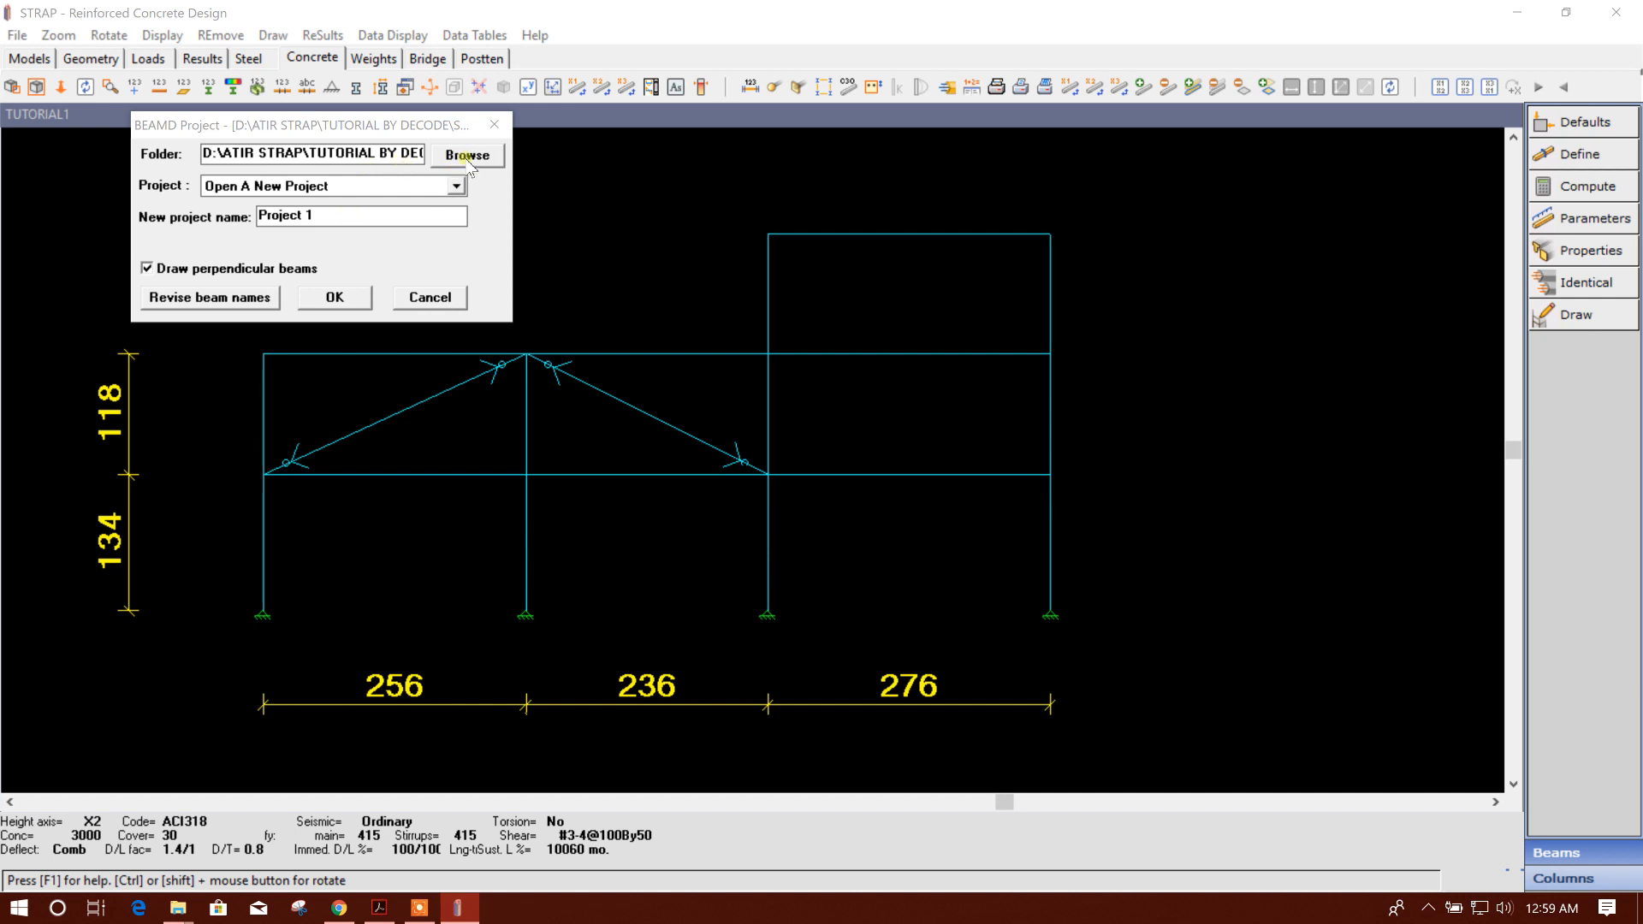
click(346, 214)
double_click(346, 214)
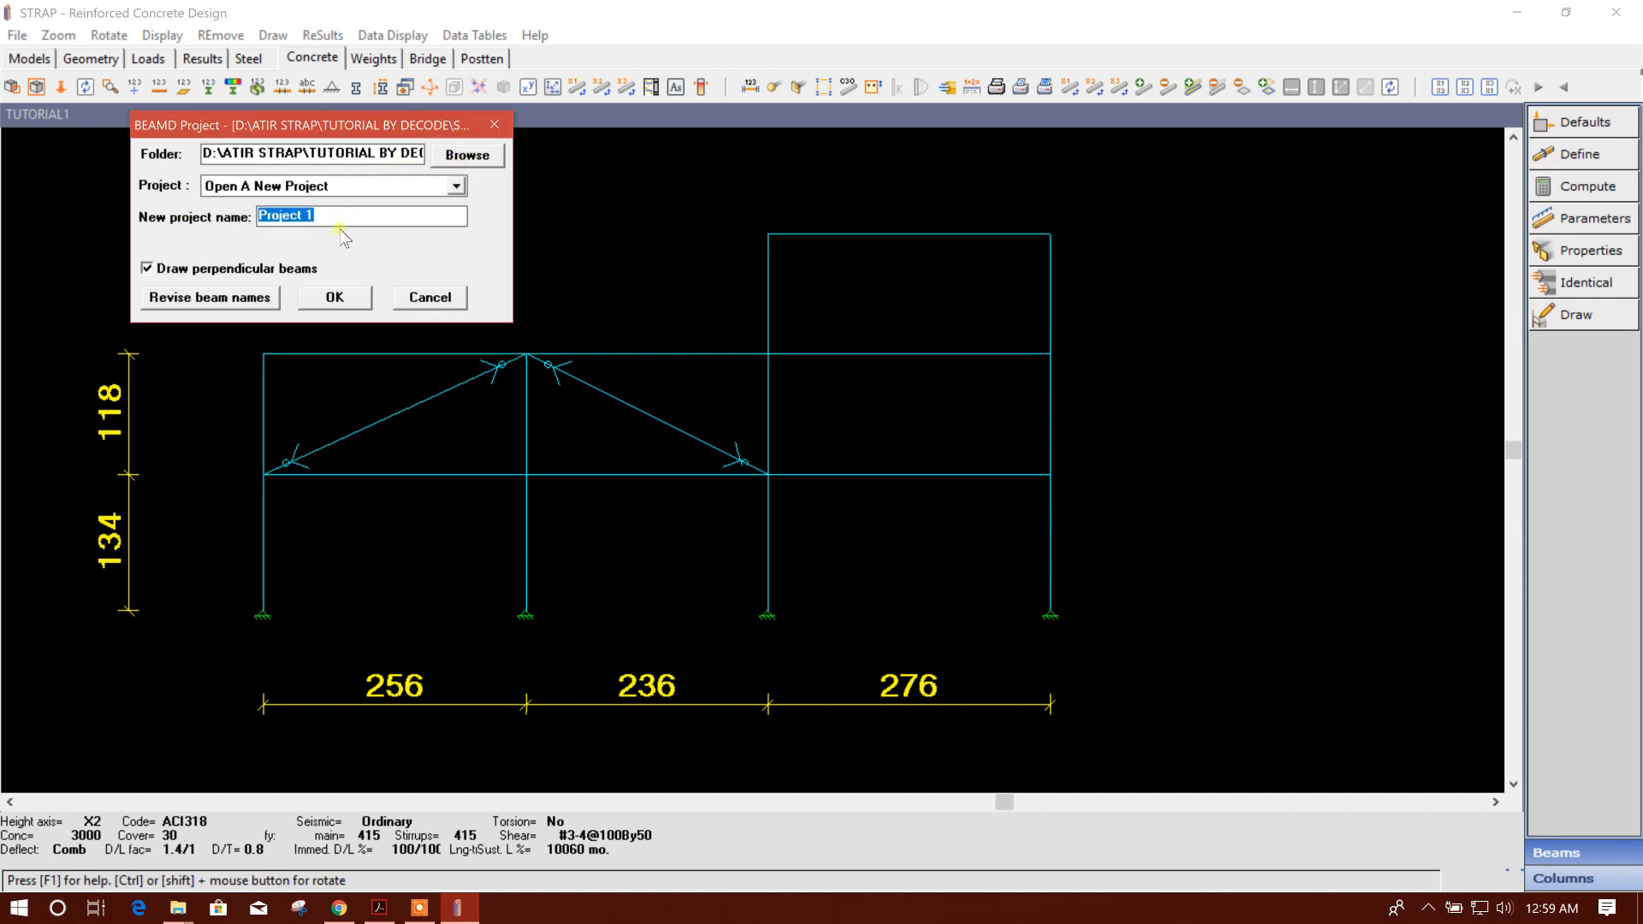
text(BEAM DETAILS)
click(335, 297)
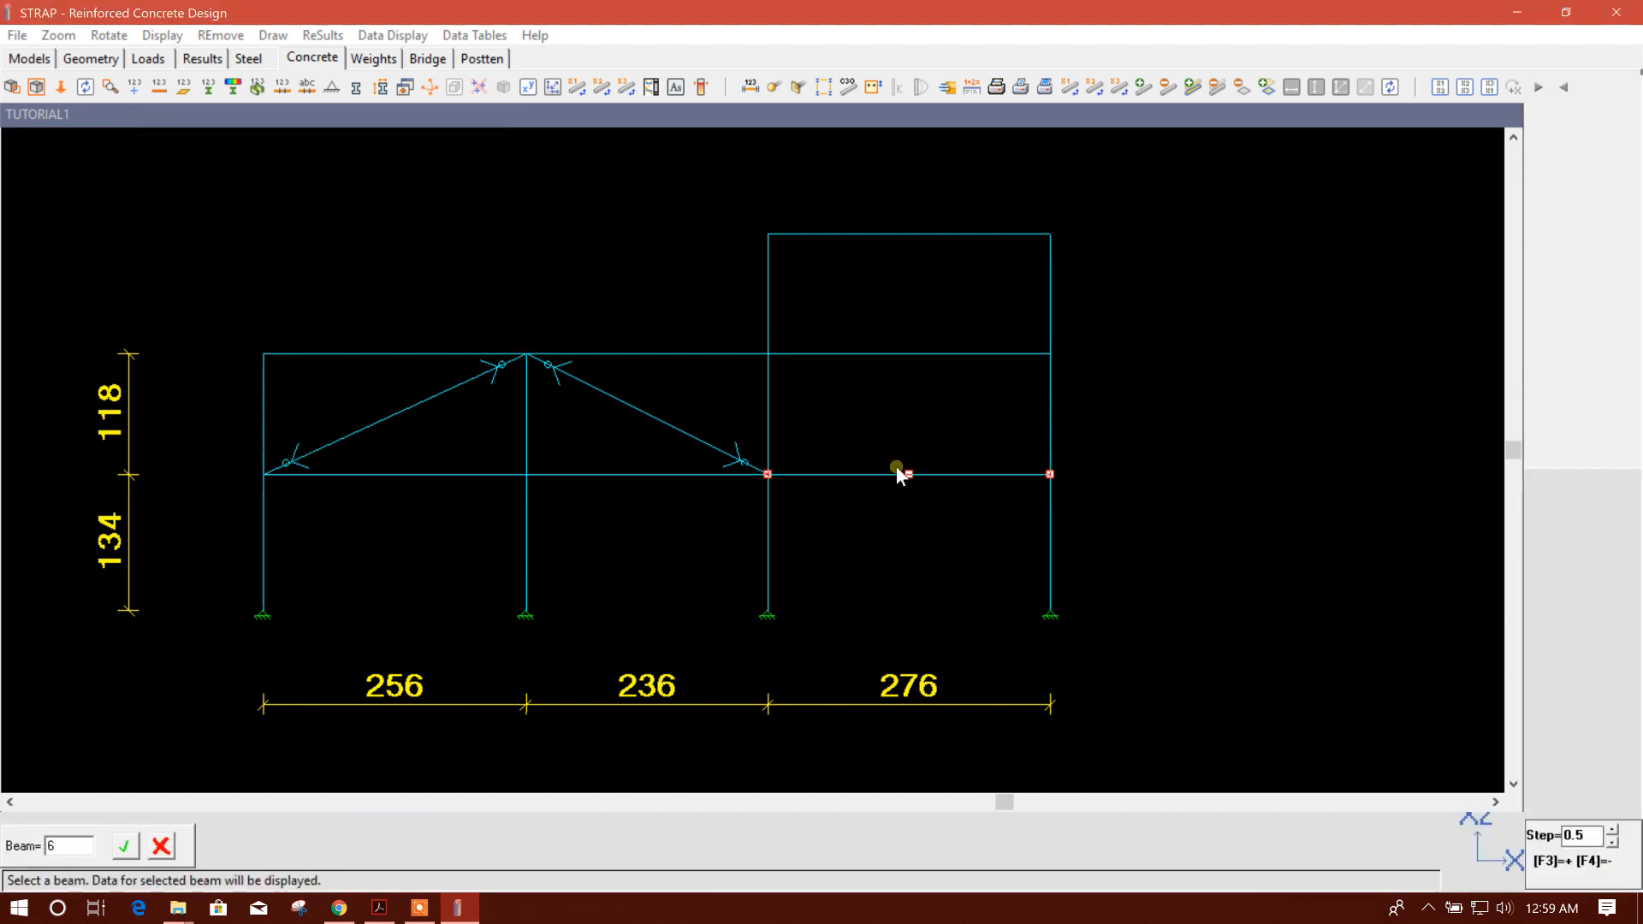
- Select the beam line at the frame's middle level for detailing and generate its reinforcement drawing
click(947, 399)
scroll(739, 510, down, 1)
scroll(603, 719, up, 1)
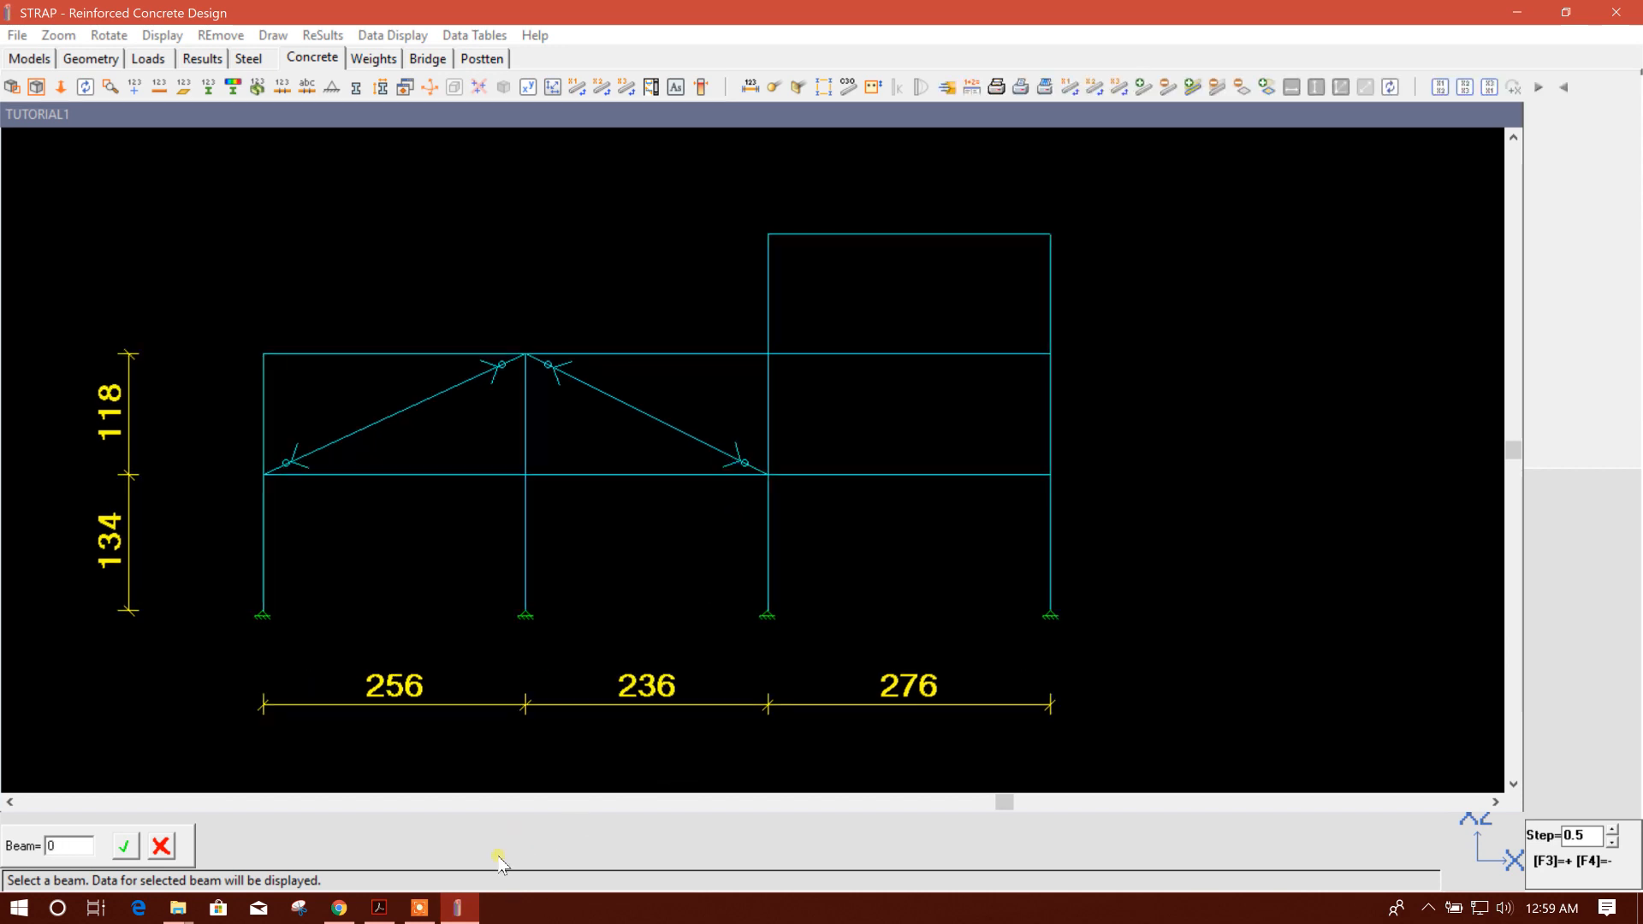
click(403, 359)
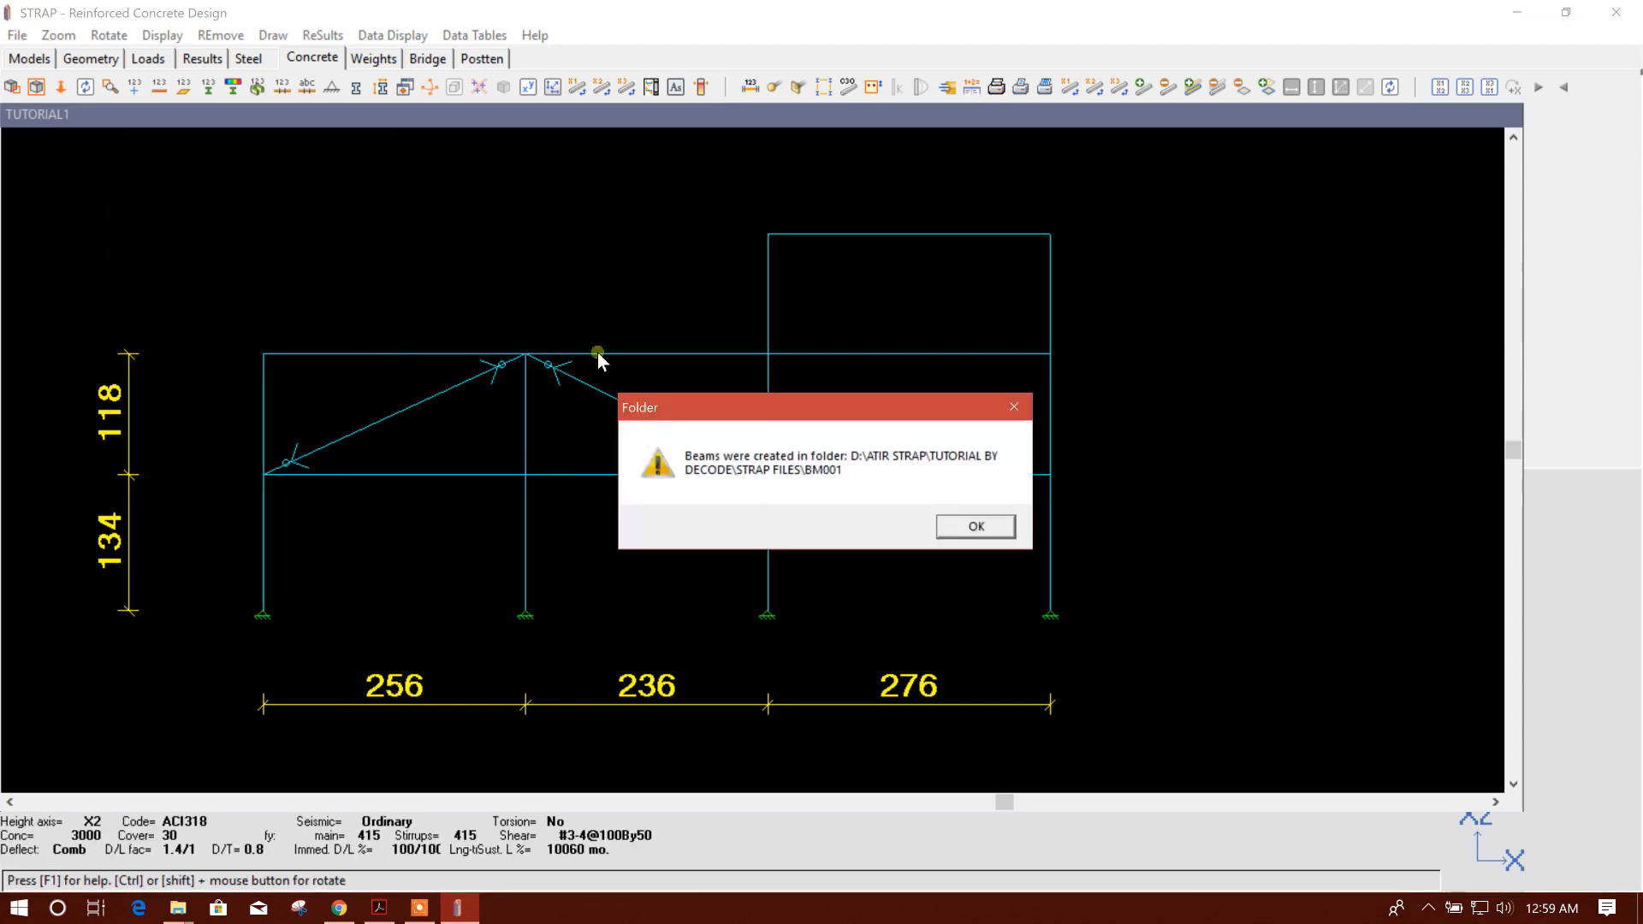
click(974, 526)
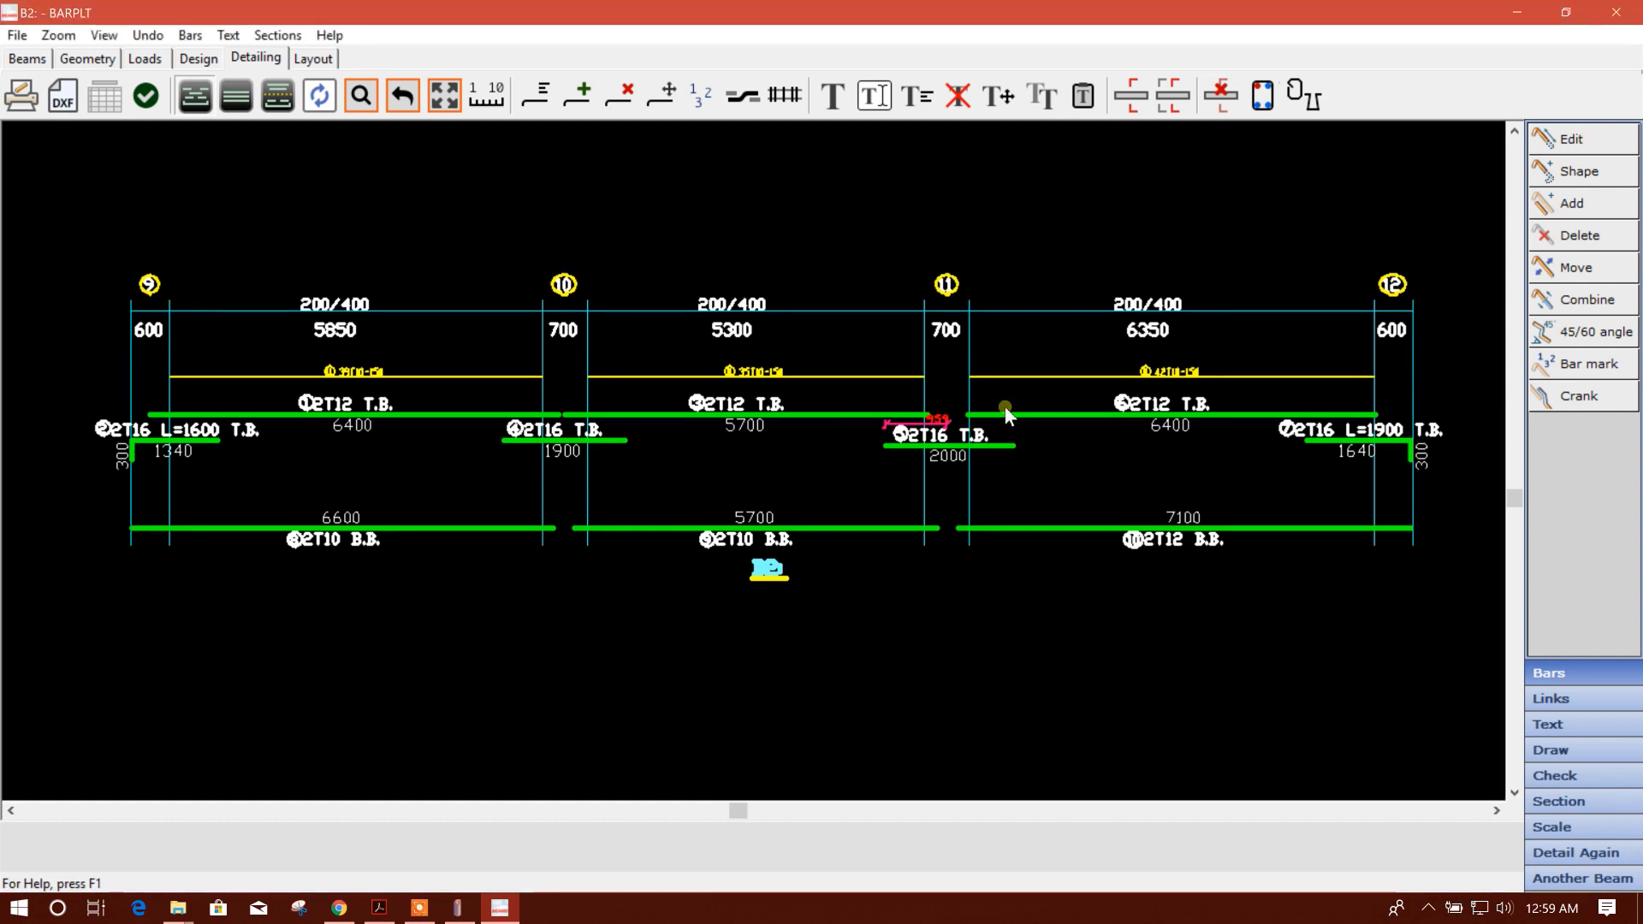
- Examine the bar lengths, top and bottom reinforcement and links of all three spans in beam B2's exploded drawing
scroll(325, 439, up, 1)
scroll(320, 433, down, 1)
scroll(618, 470, up, 2)
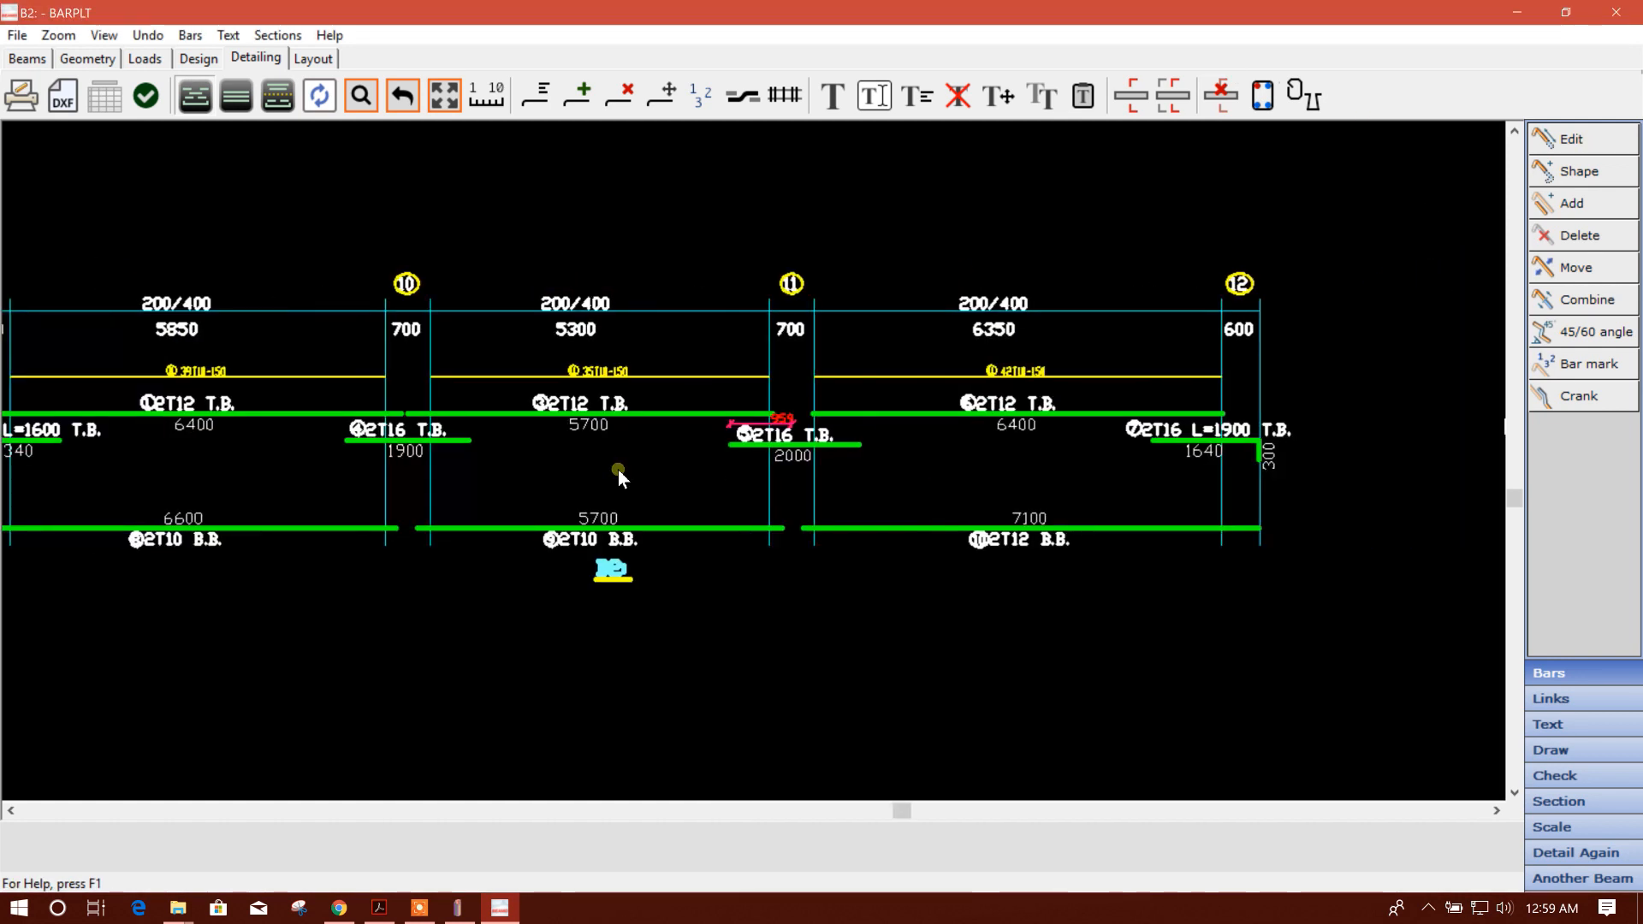
scroll(543, 426, down, 2)
scroll(543, 427, up, 1)
scroll(840, 437, down, 1)
scroll(841, 436, up, 1)
scroll(809, 453, down, 1)
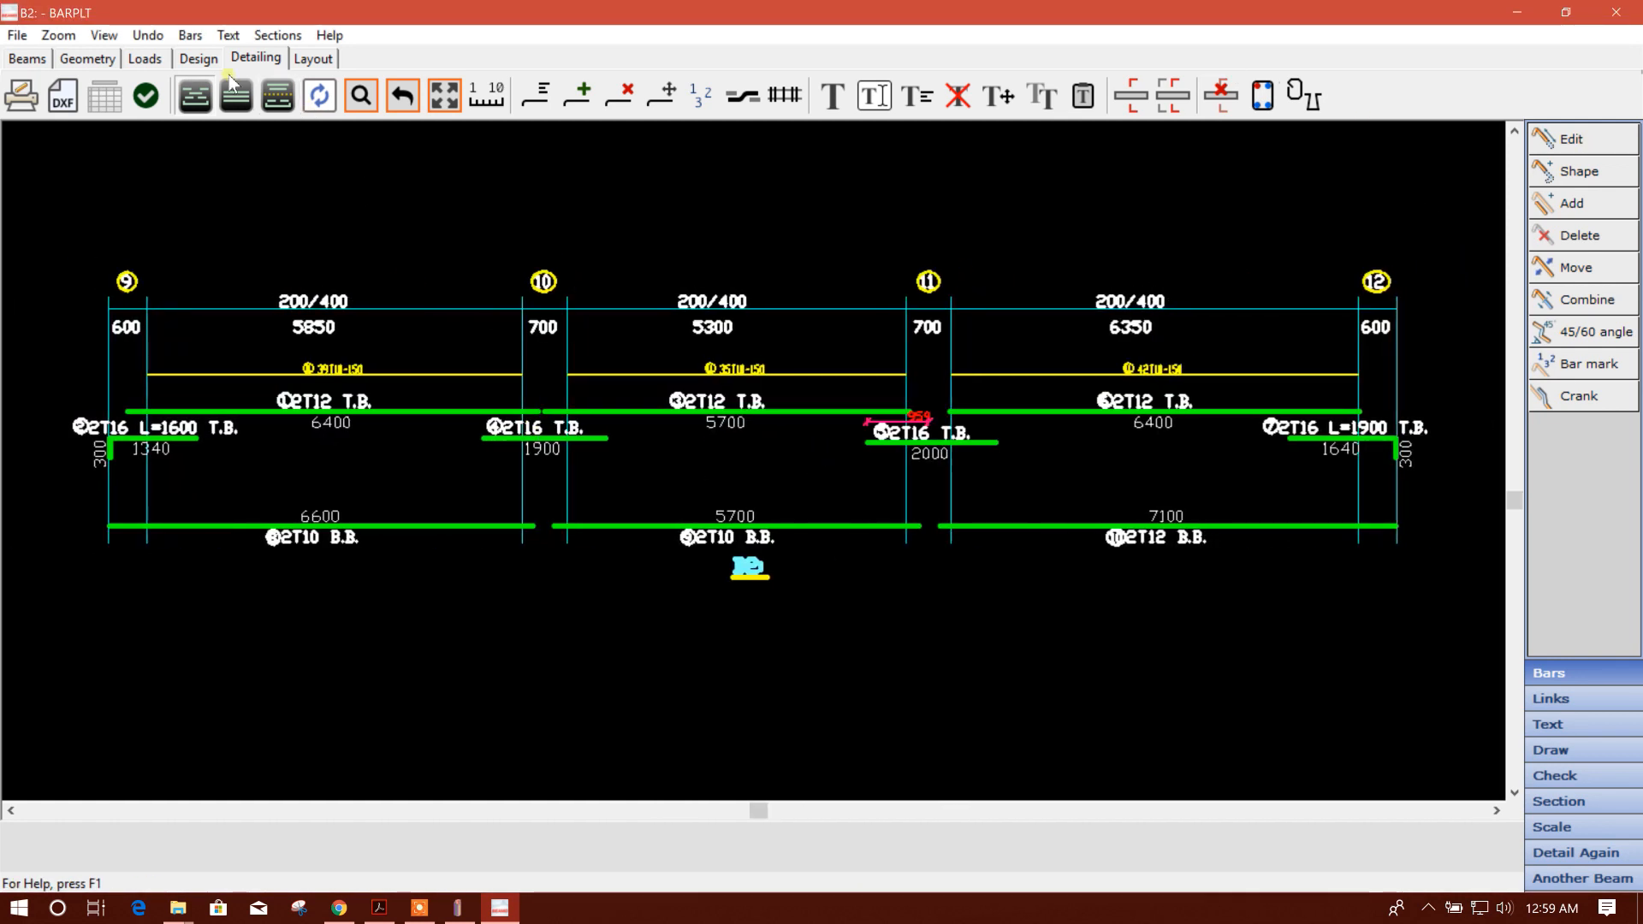
scroll(829, 459, down, 1)
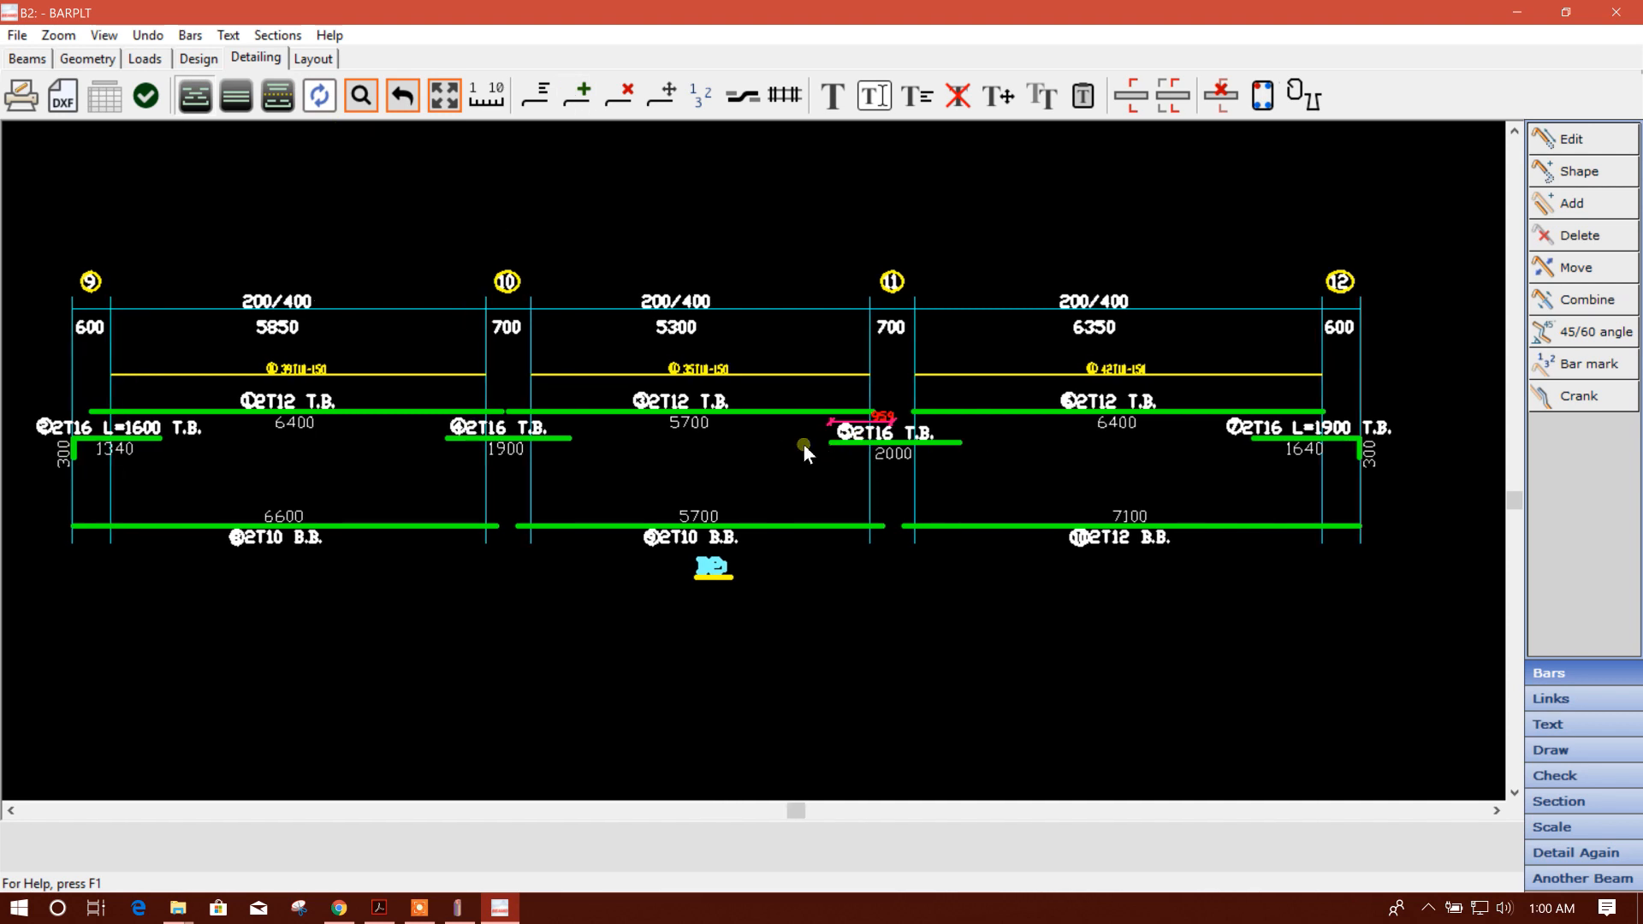
scroll(260, 443, up, 1)
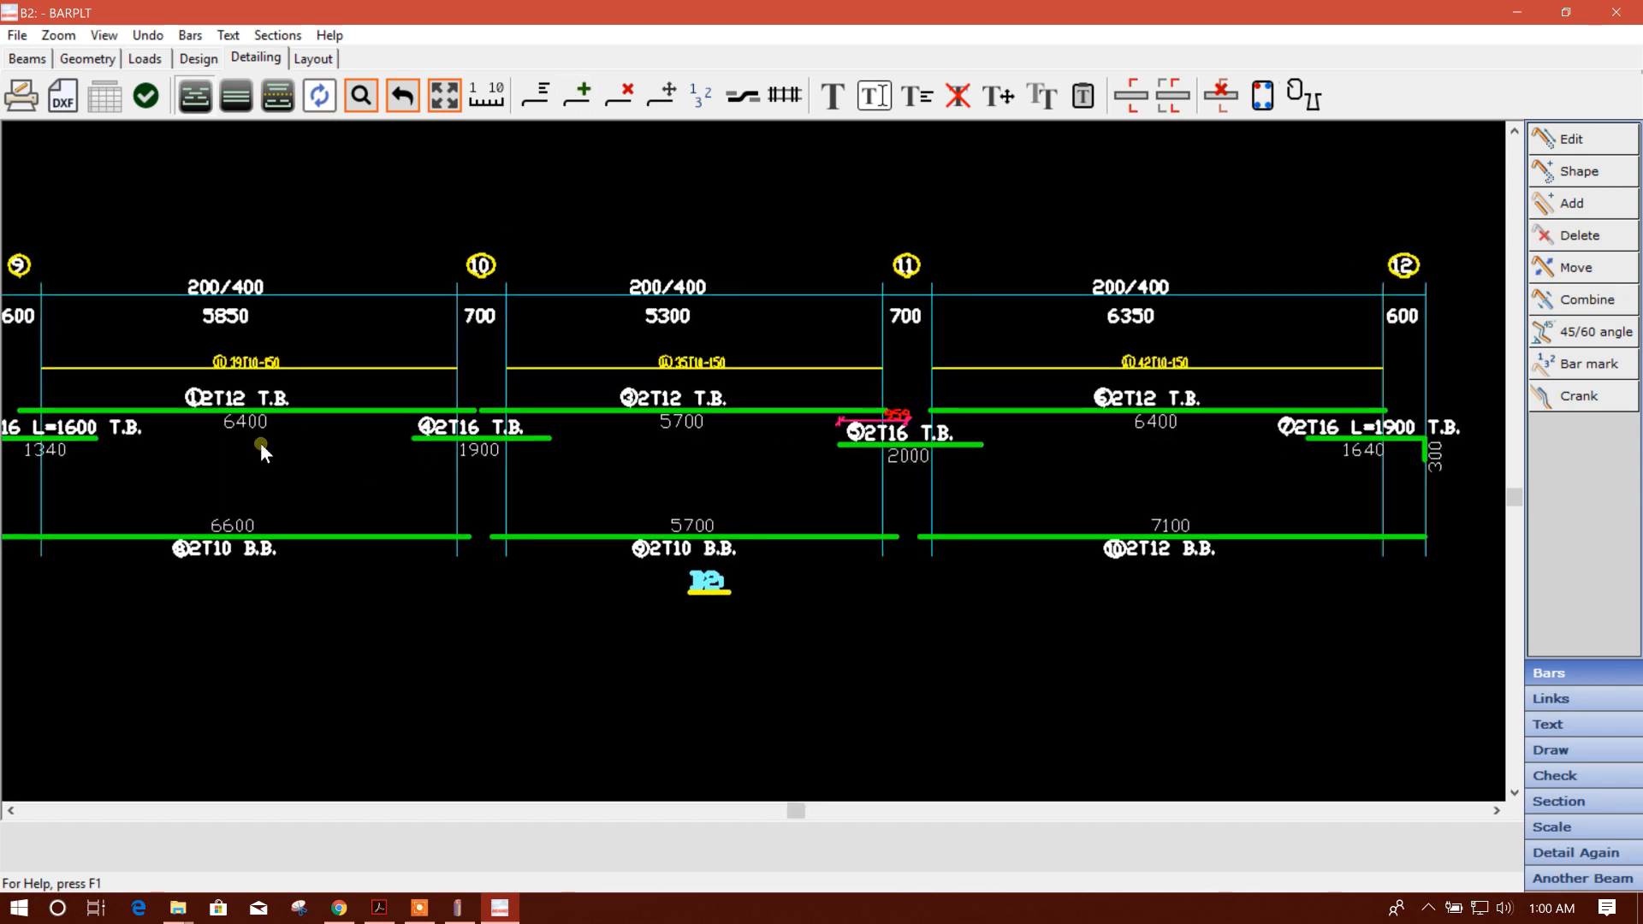
middle_drag(260, 443, 316, 437)
scroll(557, 573, down, 1)
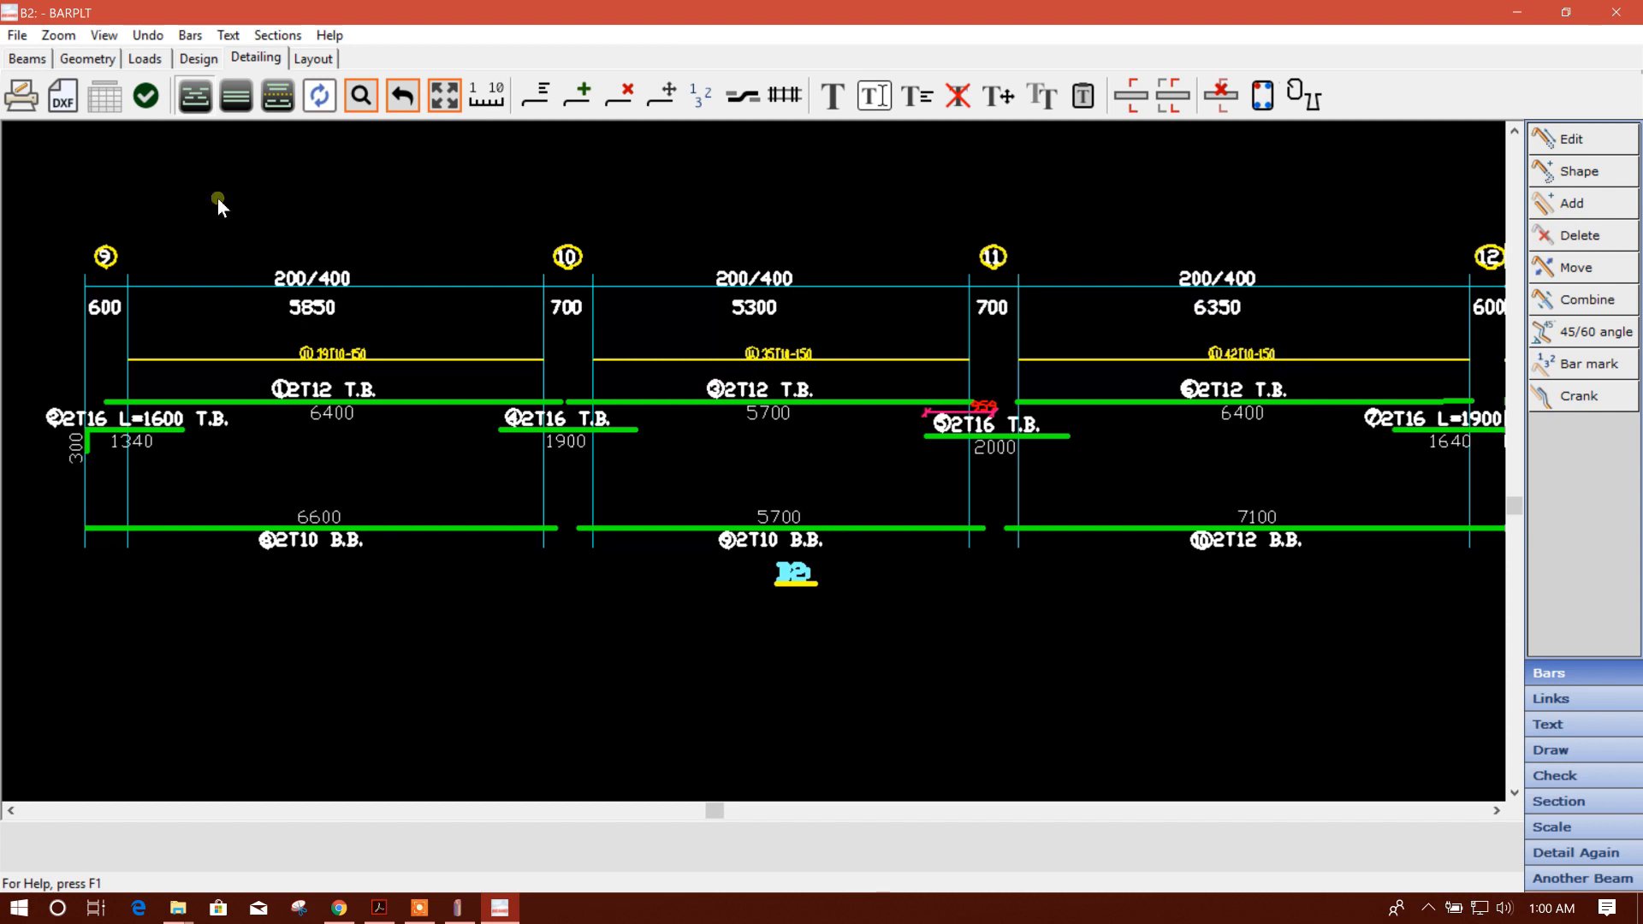
- Show beam B2 as a reinforcement elevation, try to edit its bars and accept the change of beam display
click(236, 95)
click(1599, 142)
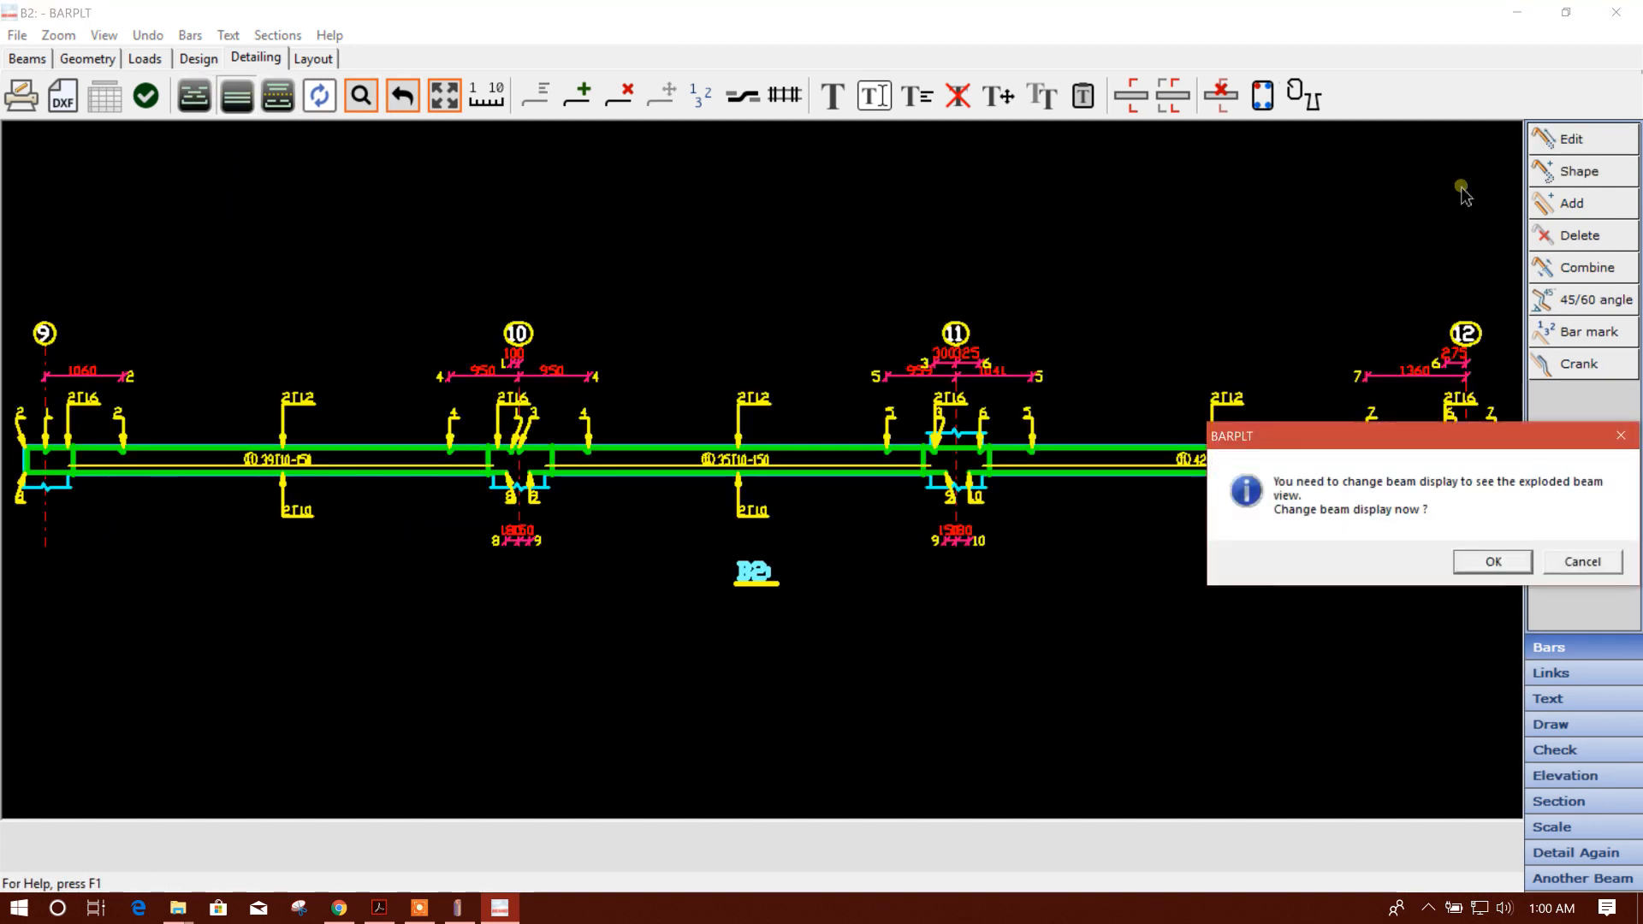
click(1511, 562)
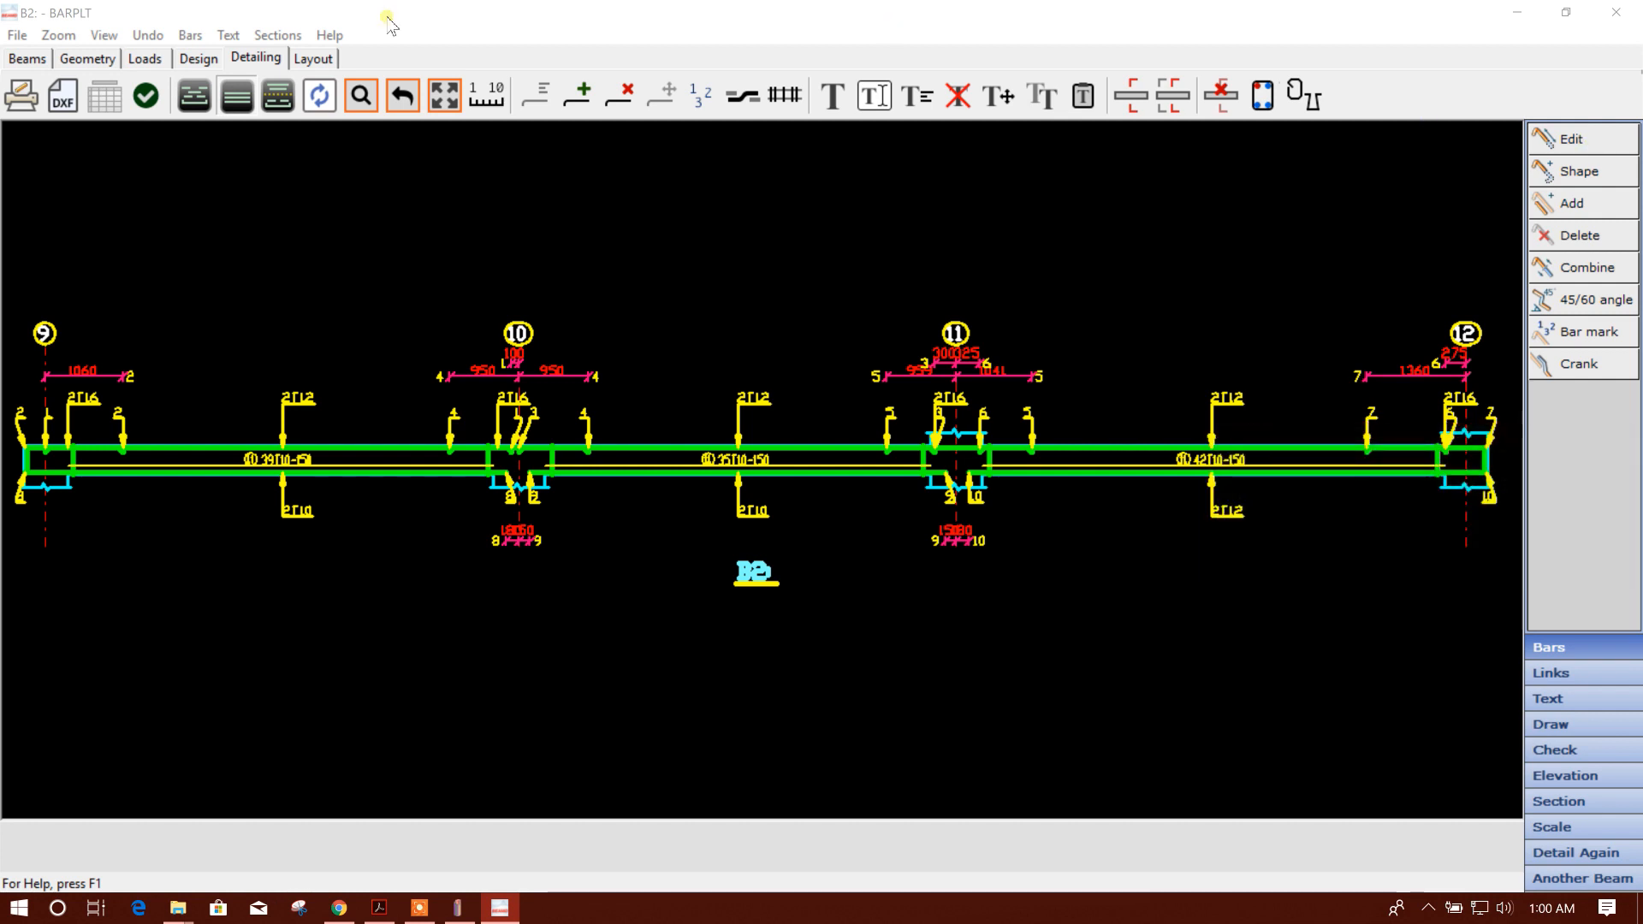
scroll(704, 529, down, 3)
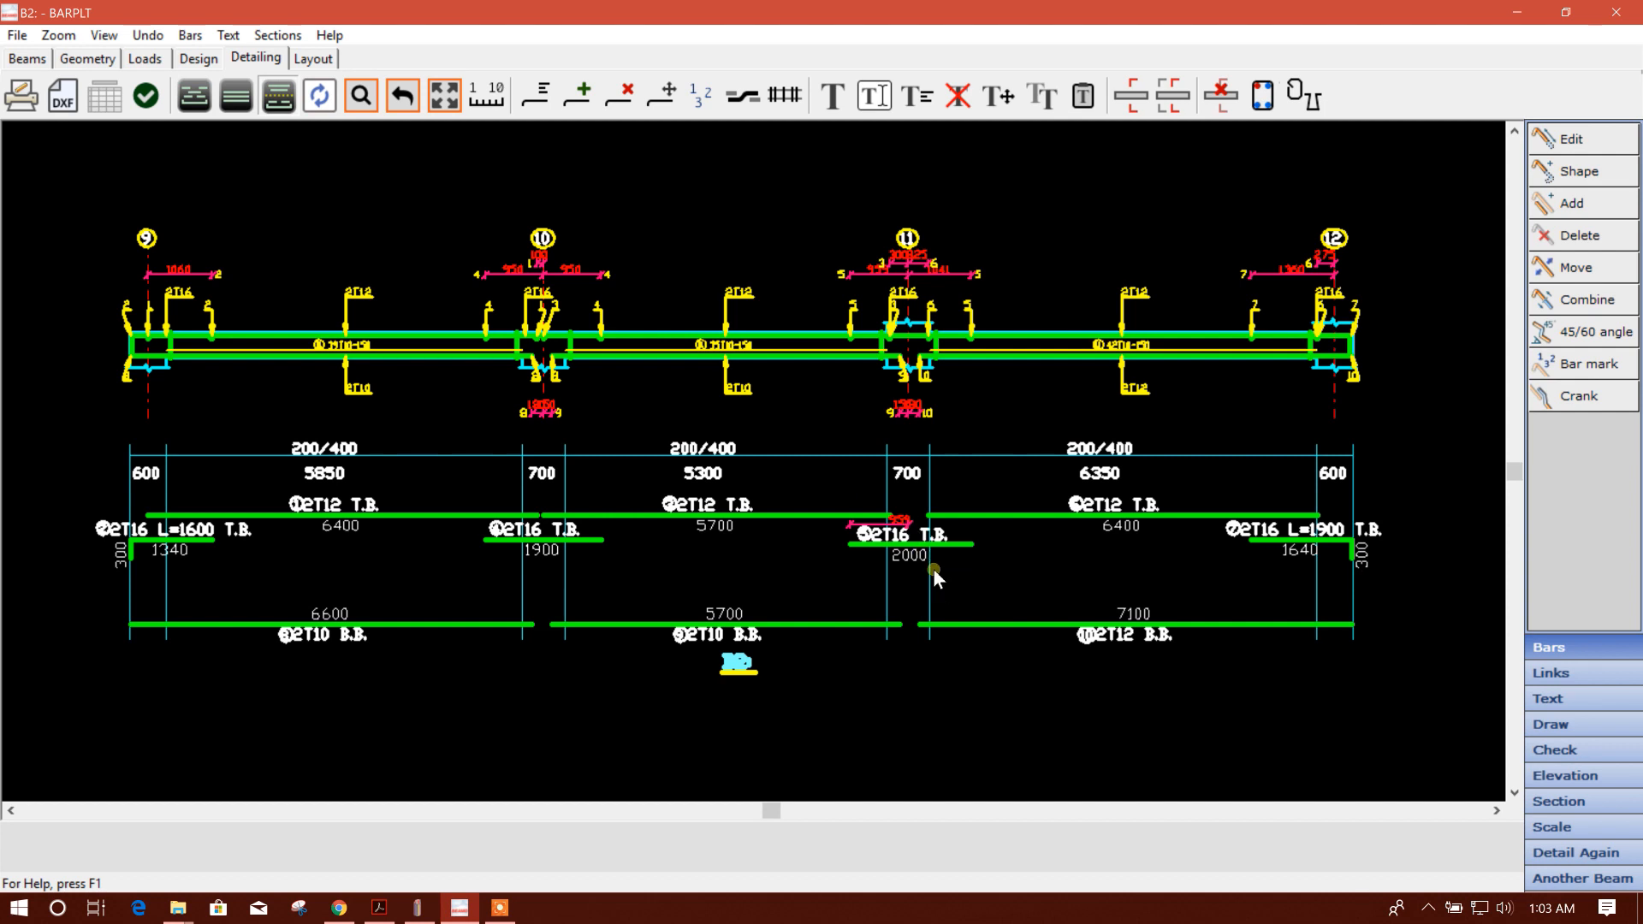
- Check the segment length options of the 2T12 top bar in the middle span of beam B2
click(1581, 145)
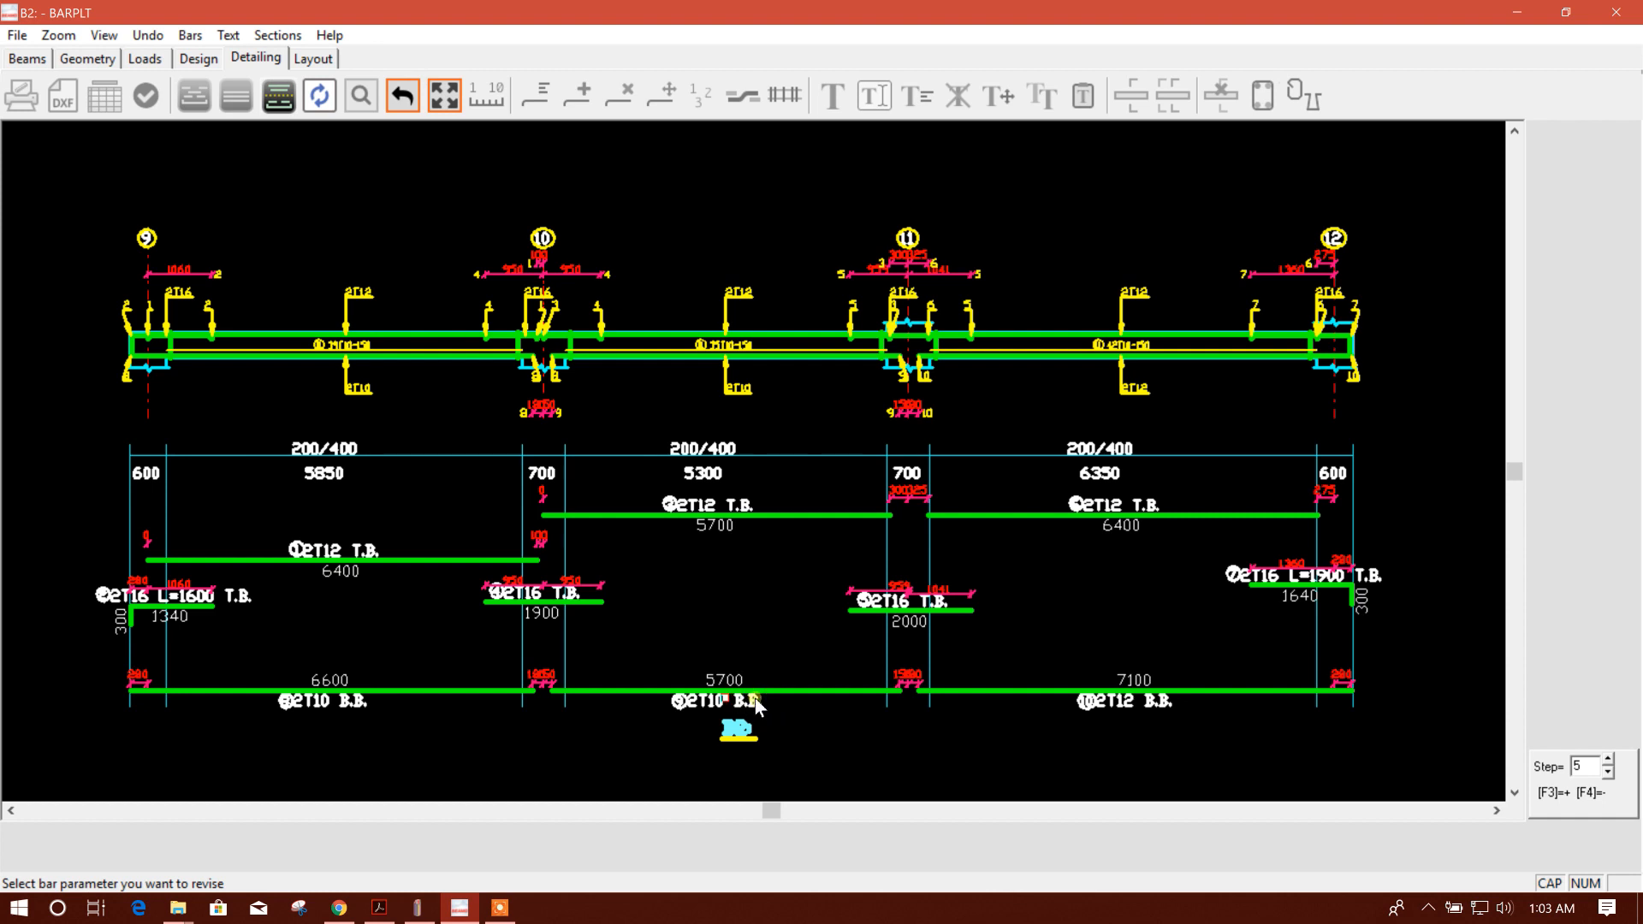
click(720, 527)
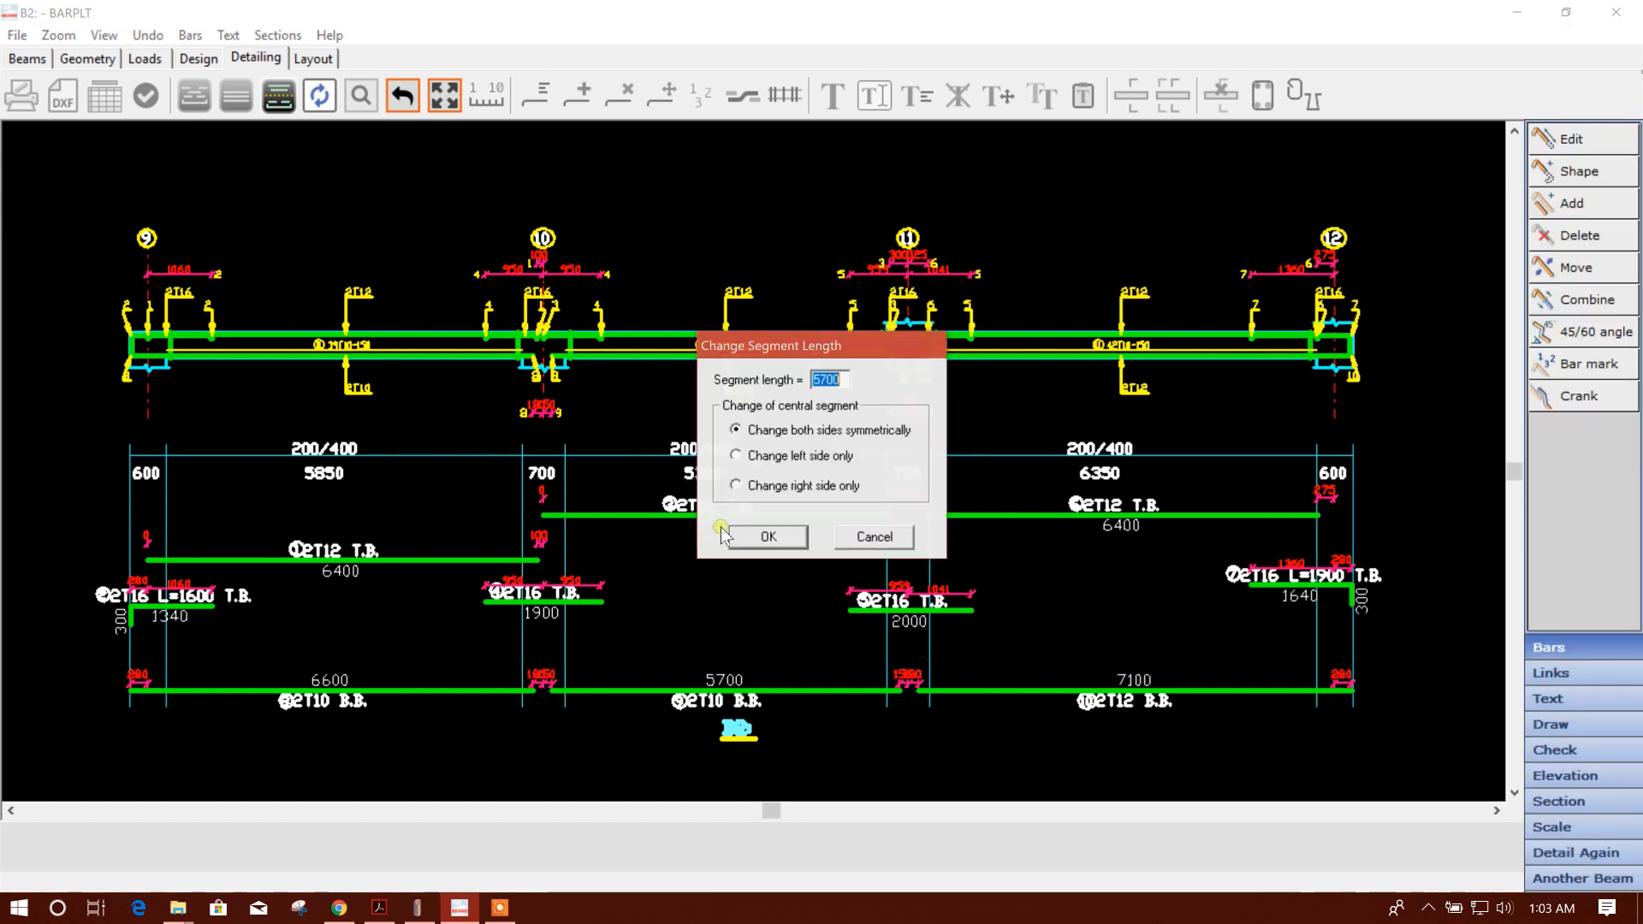
click(799, 460)
click(848, 538)
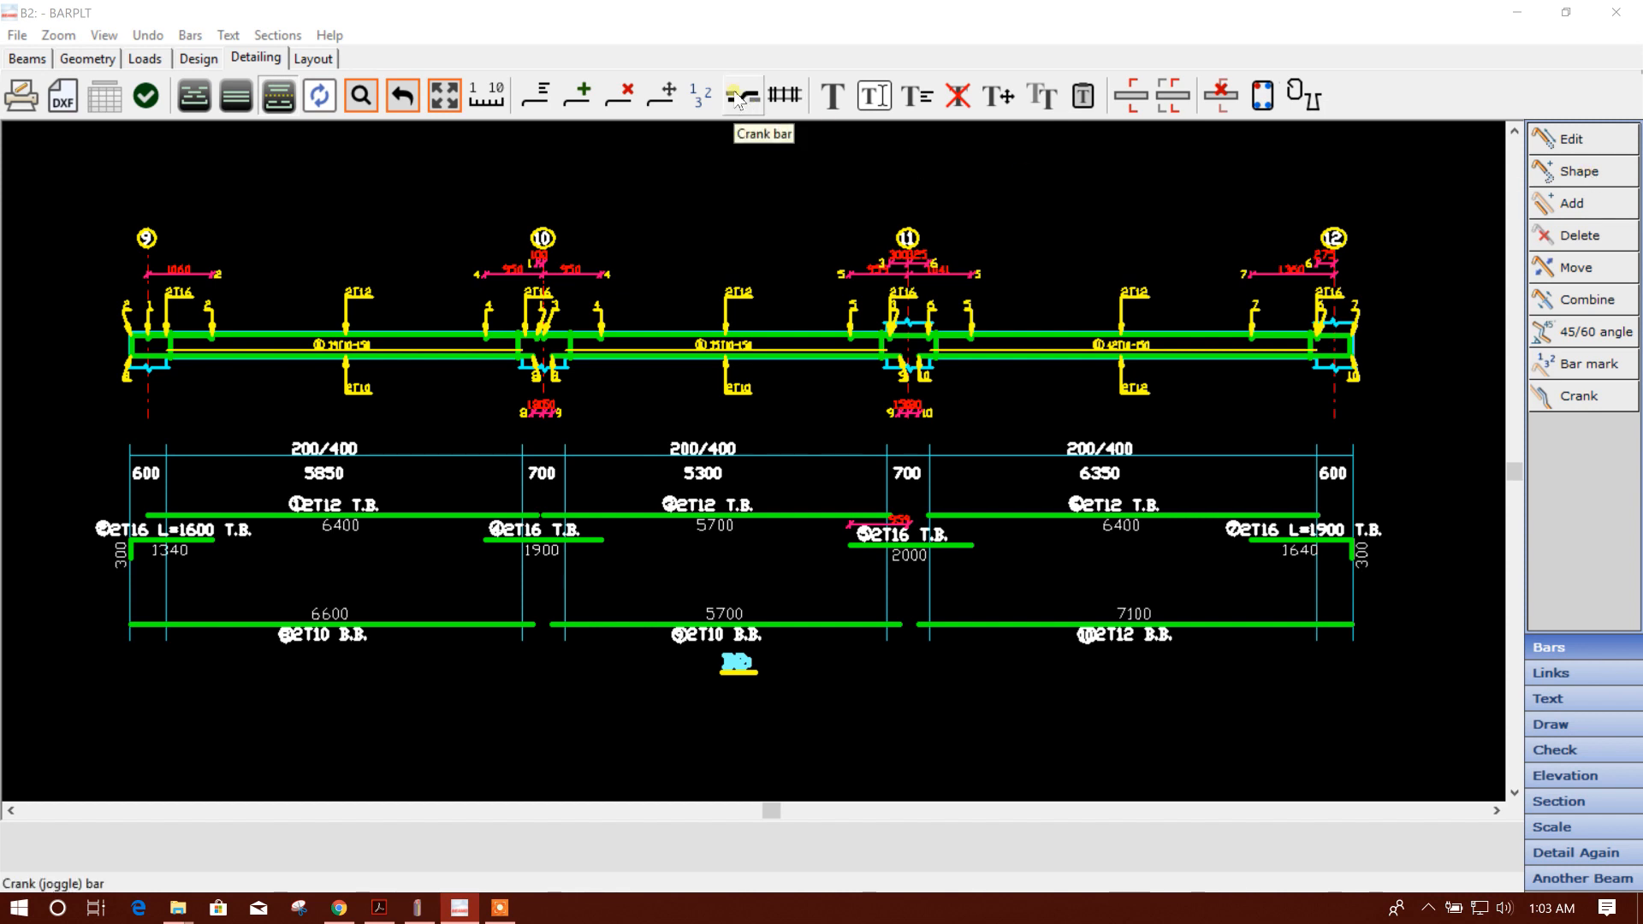
- Review the links data for the middle span of beam B2 and accept it unchanged
click(783, 95)
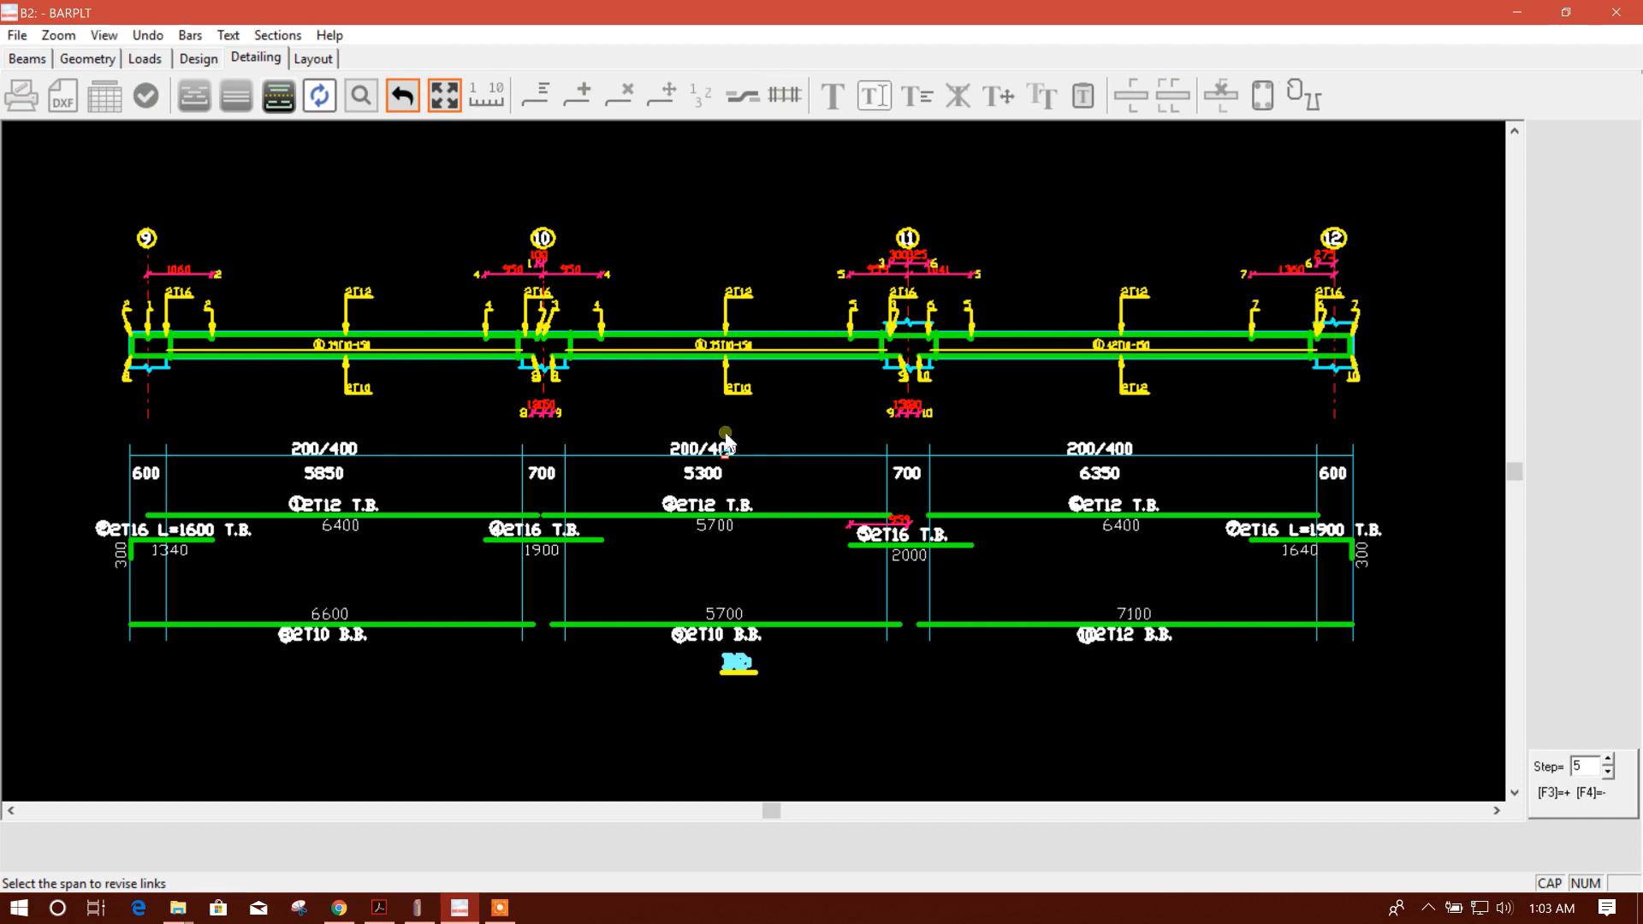
click(700, 517)
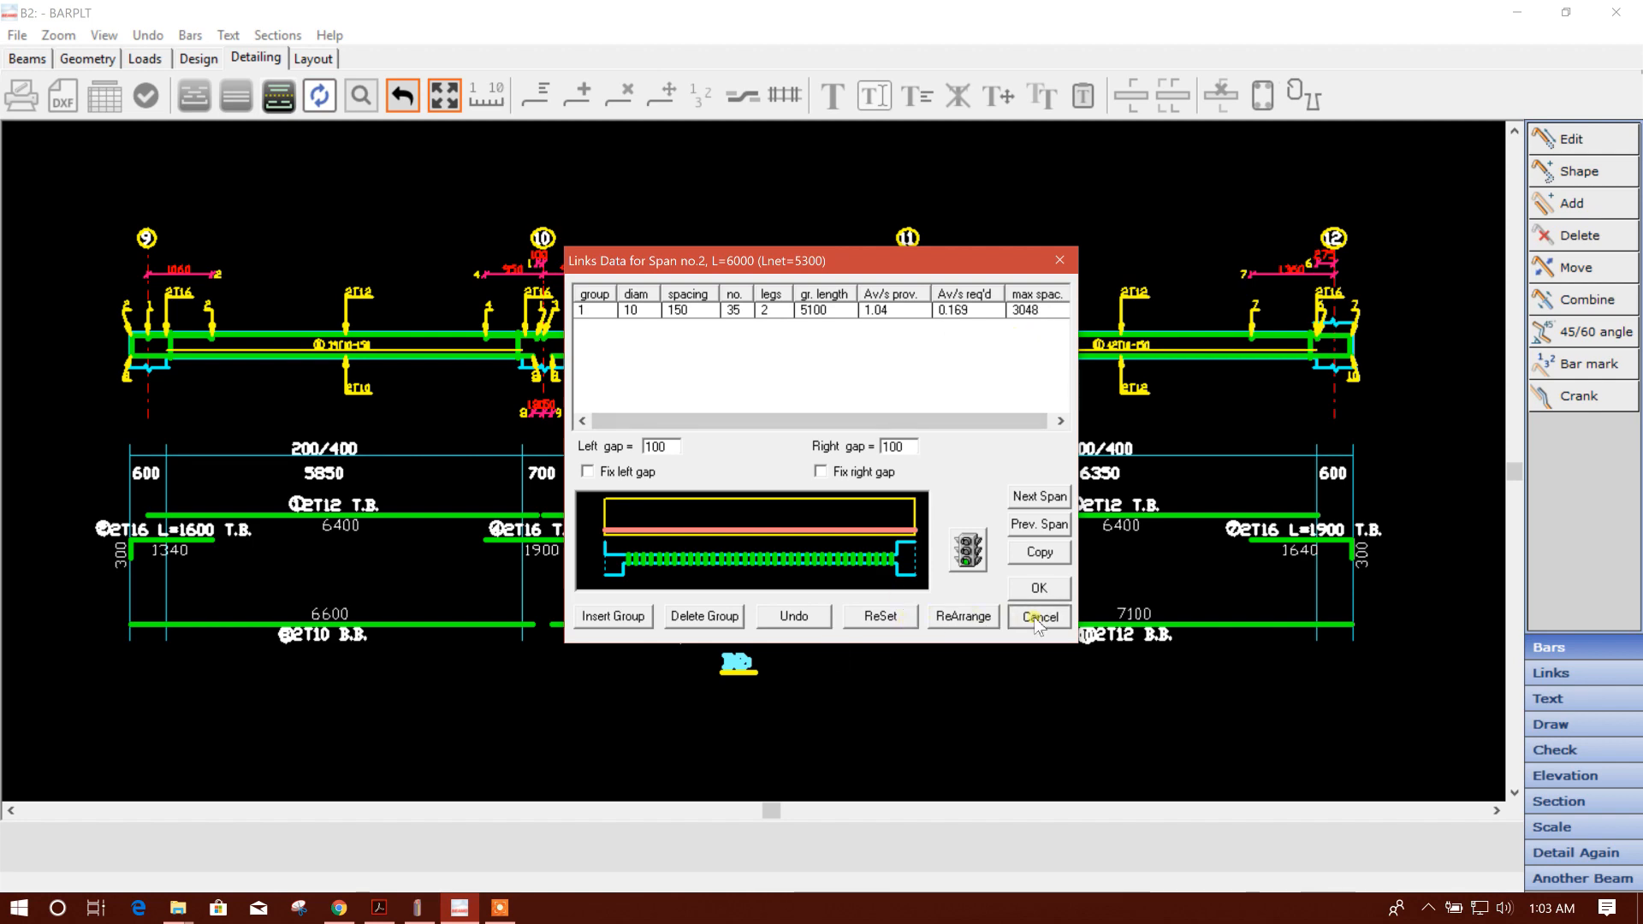
click(1039, 588)
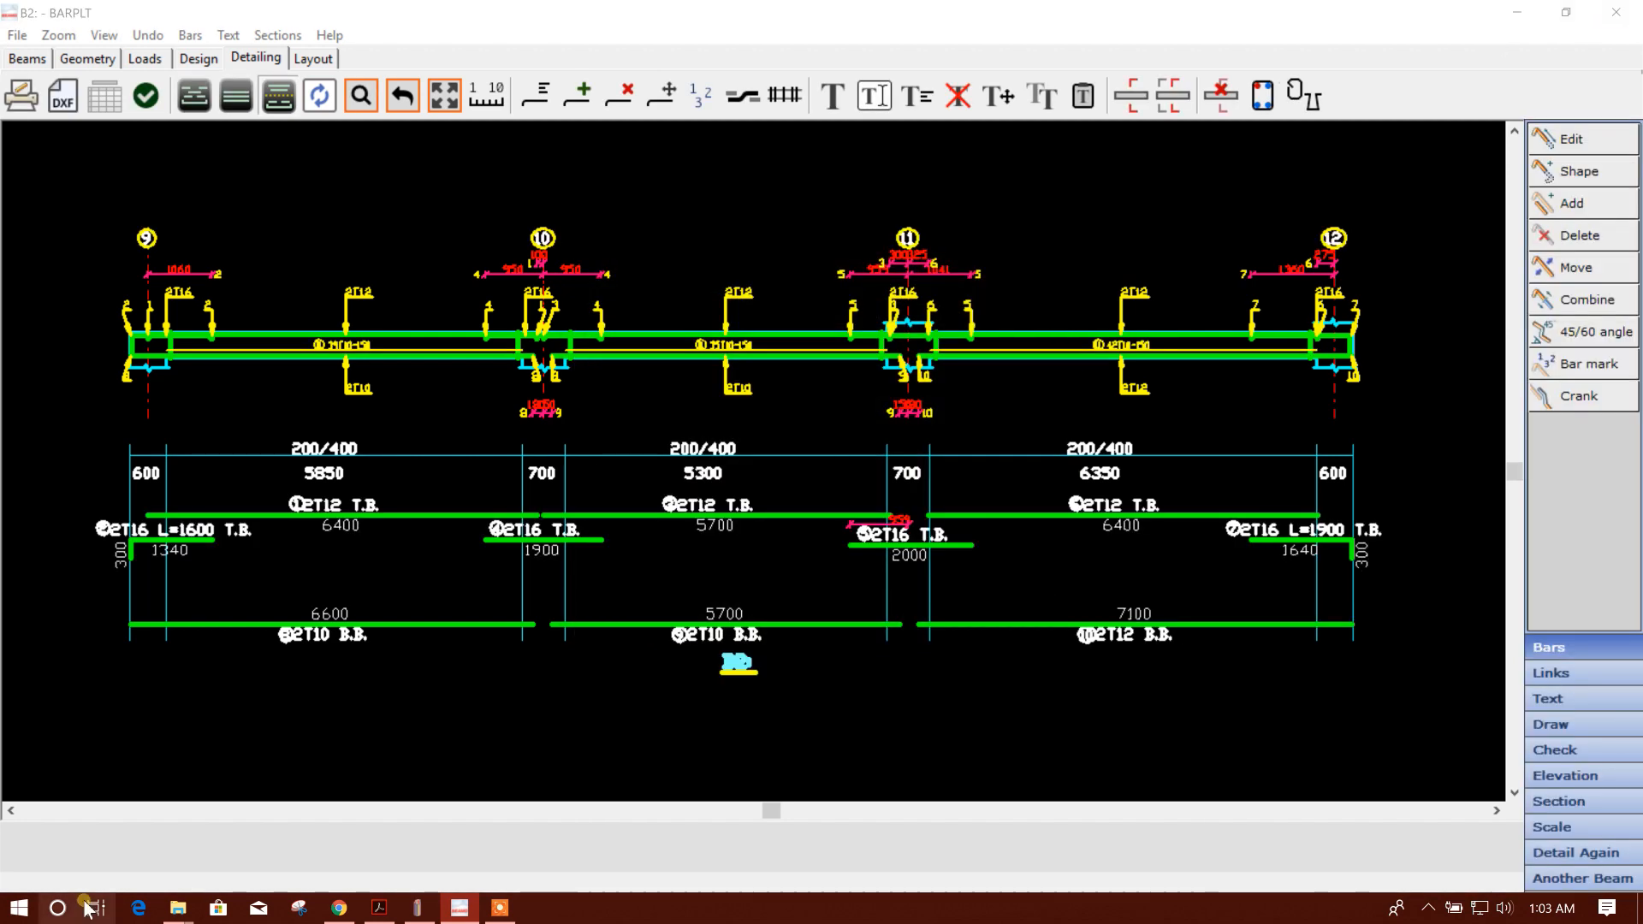
- Switch back to the STRAP concrete design window and display the beam reinforcement areas on the frame
click(417, 907)
middle_drag(870, 412, 869, 443)
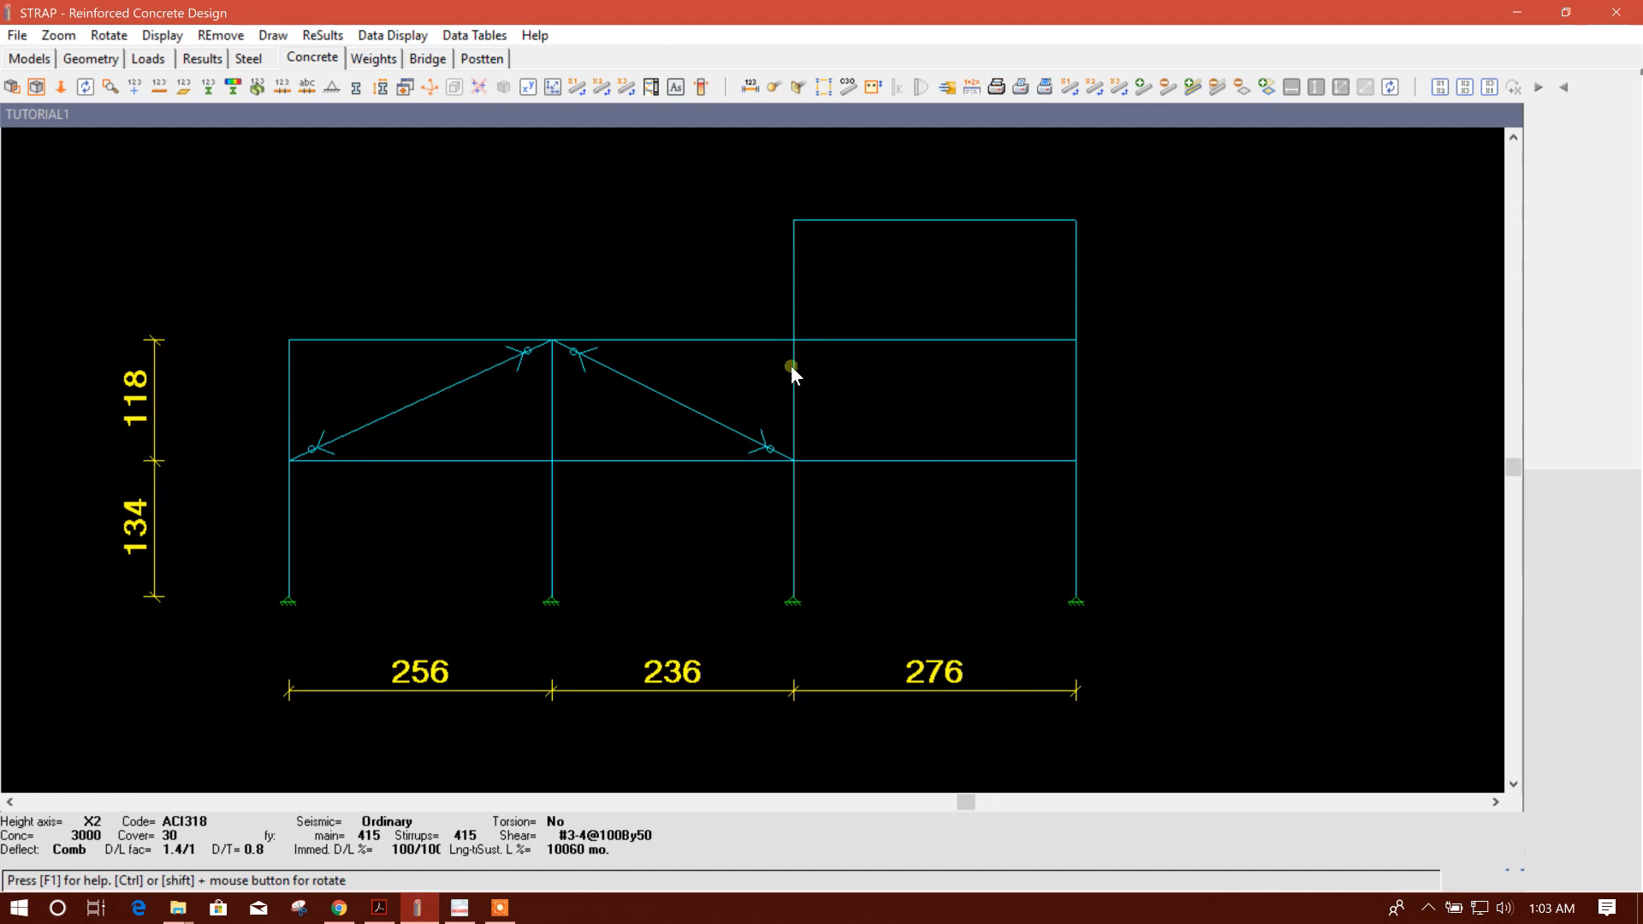
middle_drag(703, 198, 702, 201)
click(679, 89)
middle_drag(703, 478, 712, 448)
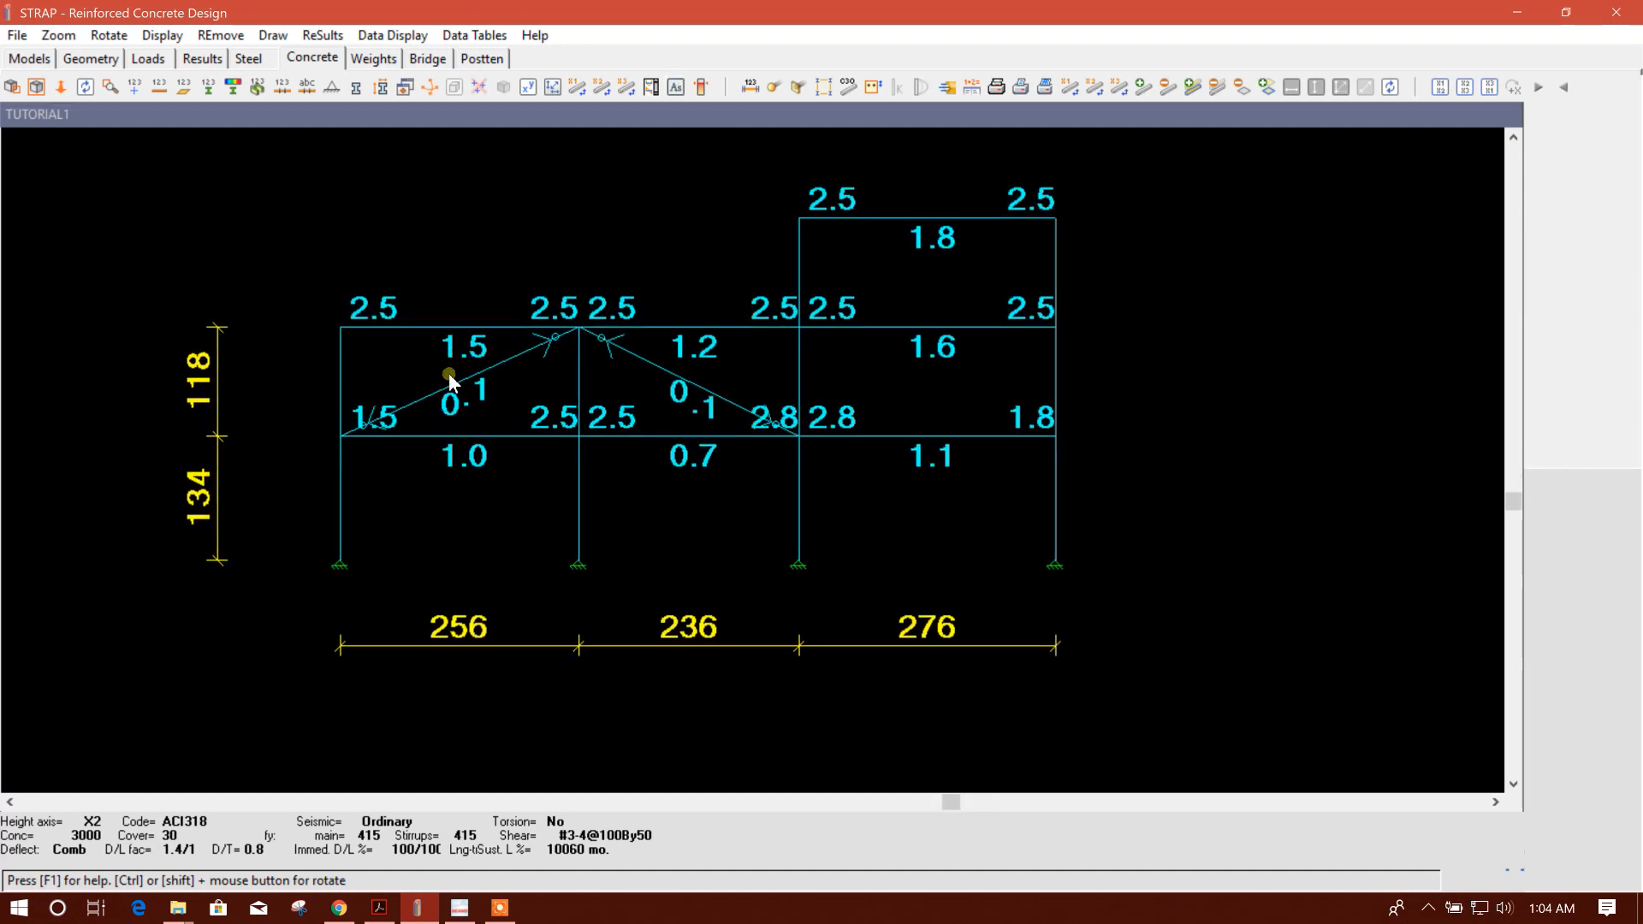
scroll(403, 400, up, 1)
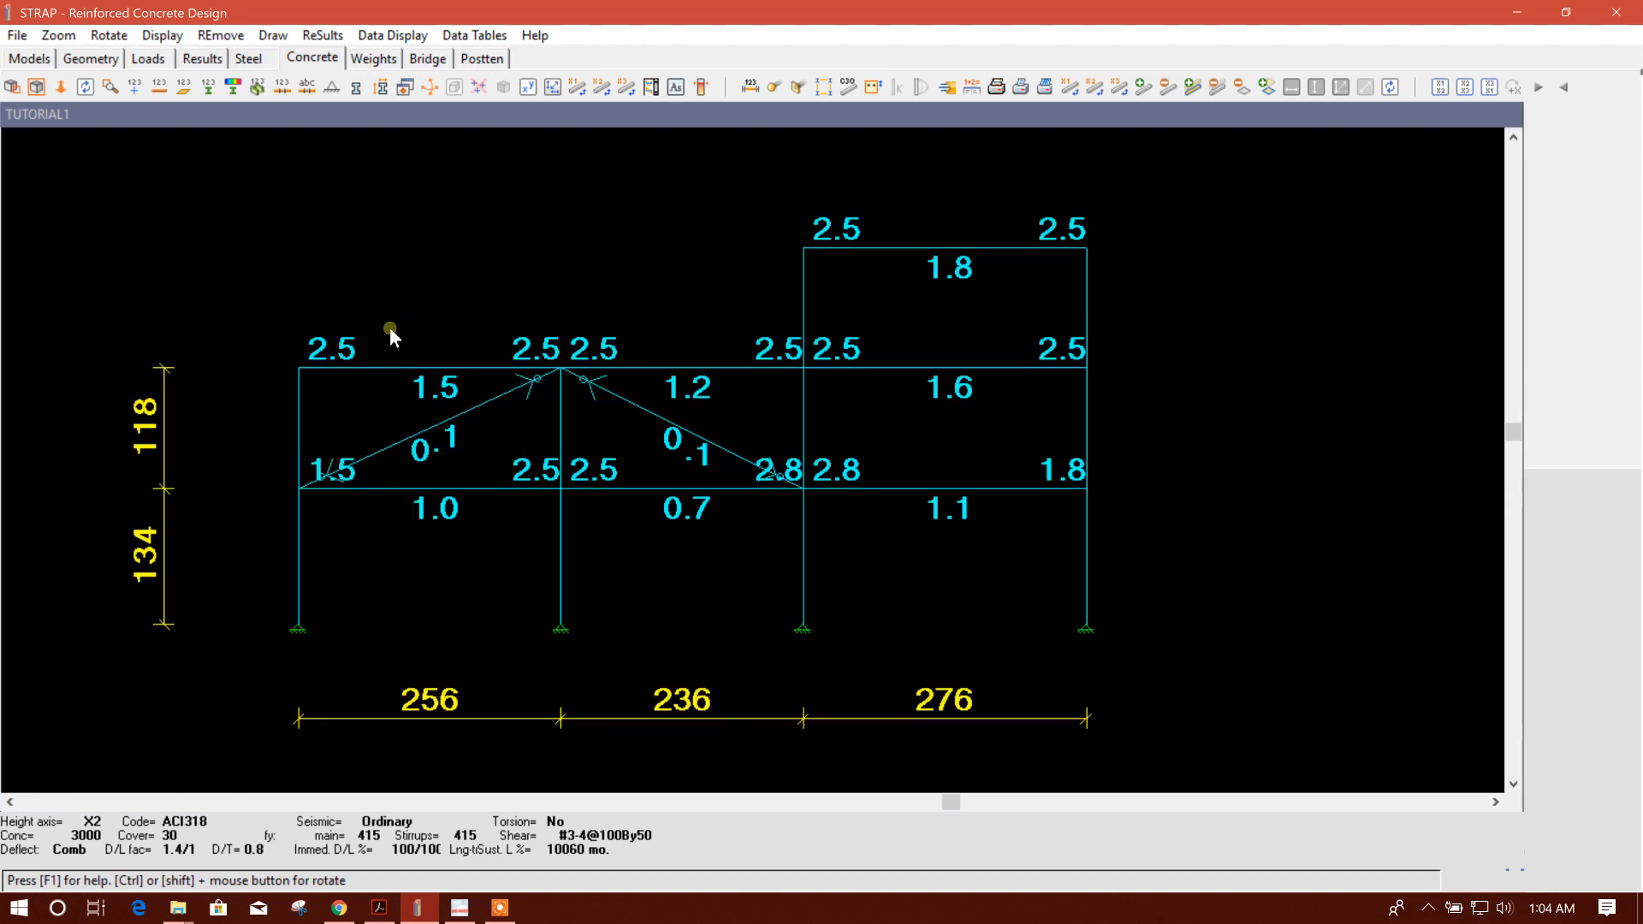
middle_drag(393, 330, 396, 301)
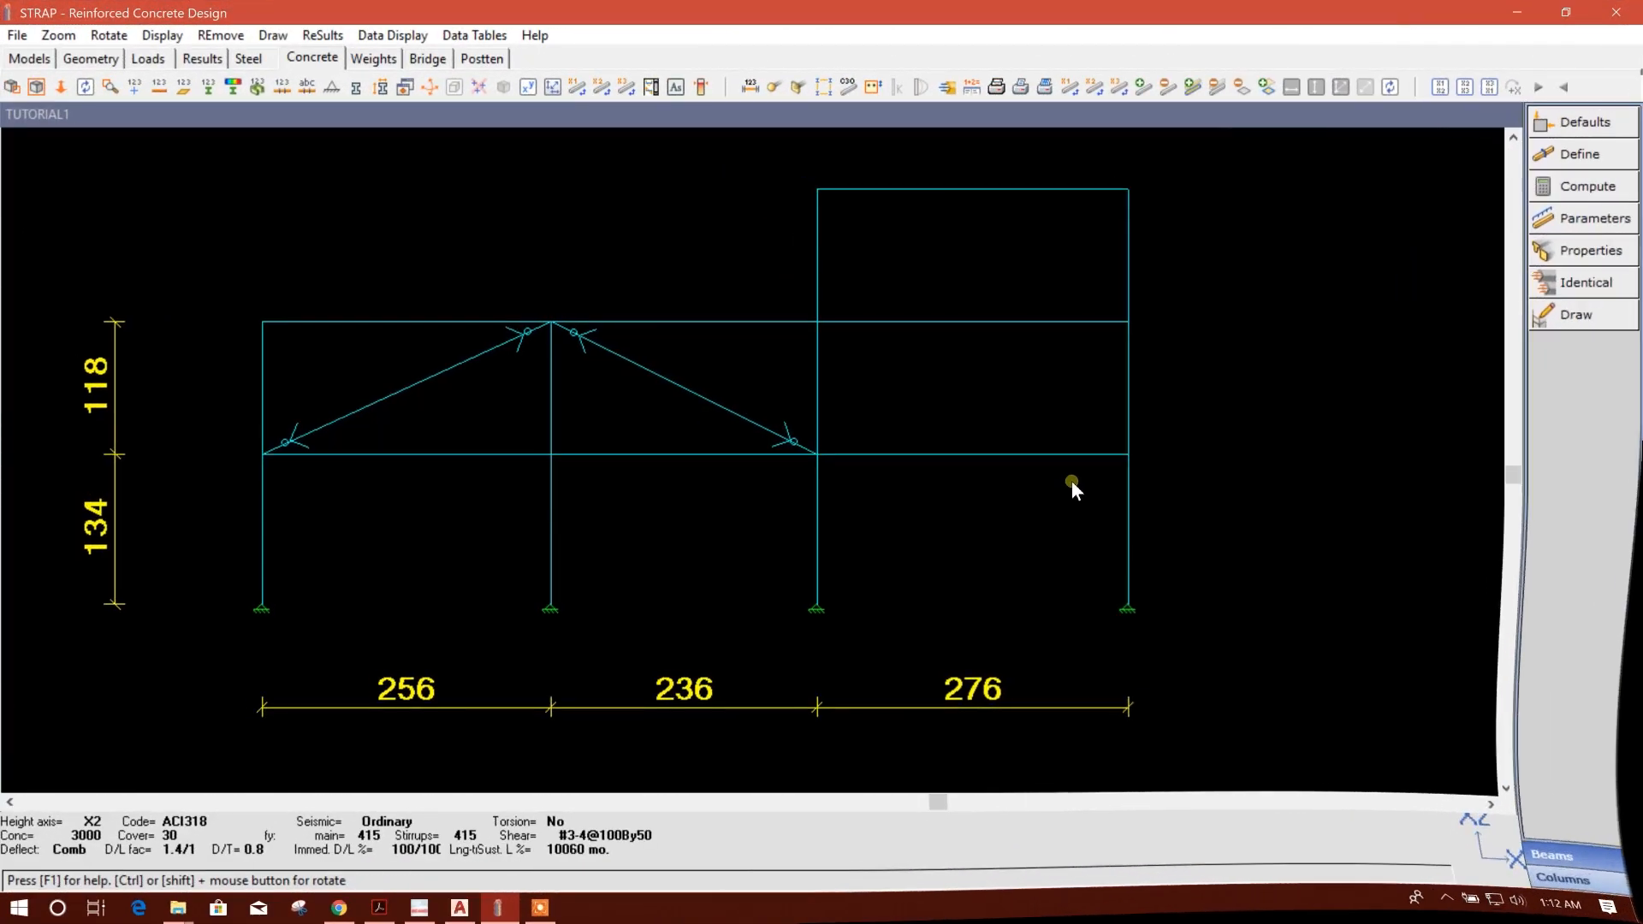
- Switch to column design, open the column default parameters and check the concrete f'c and main reinforcement fy
click(1563, 878)
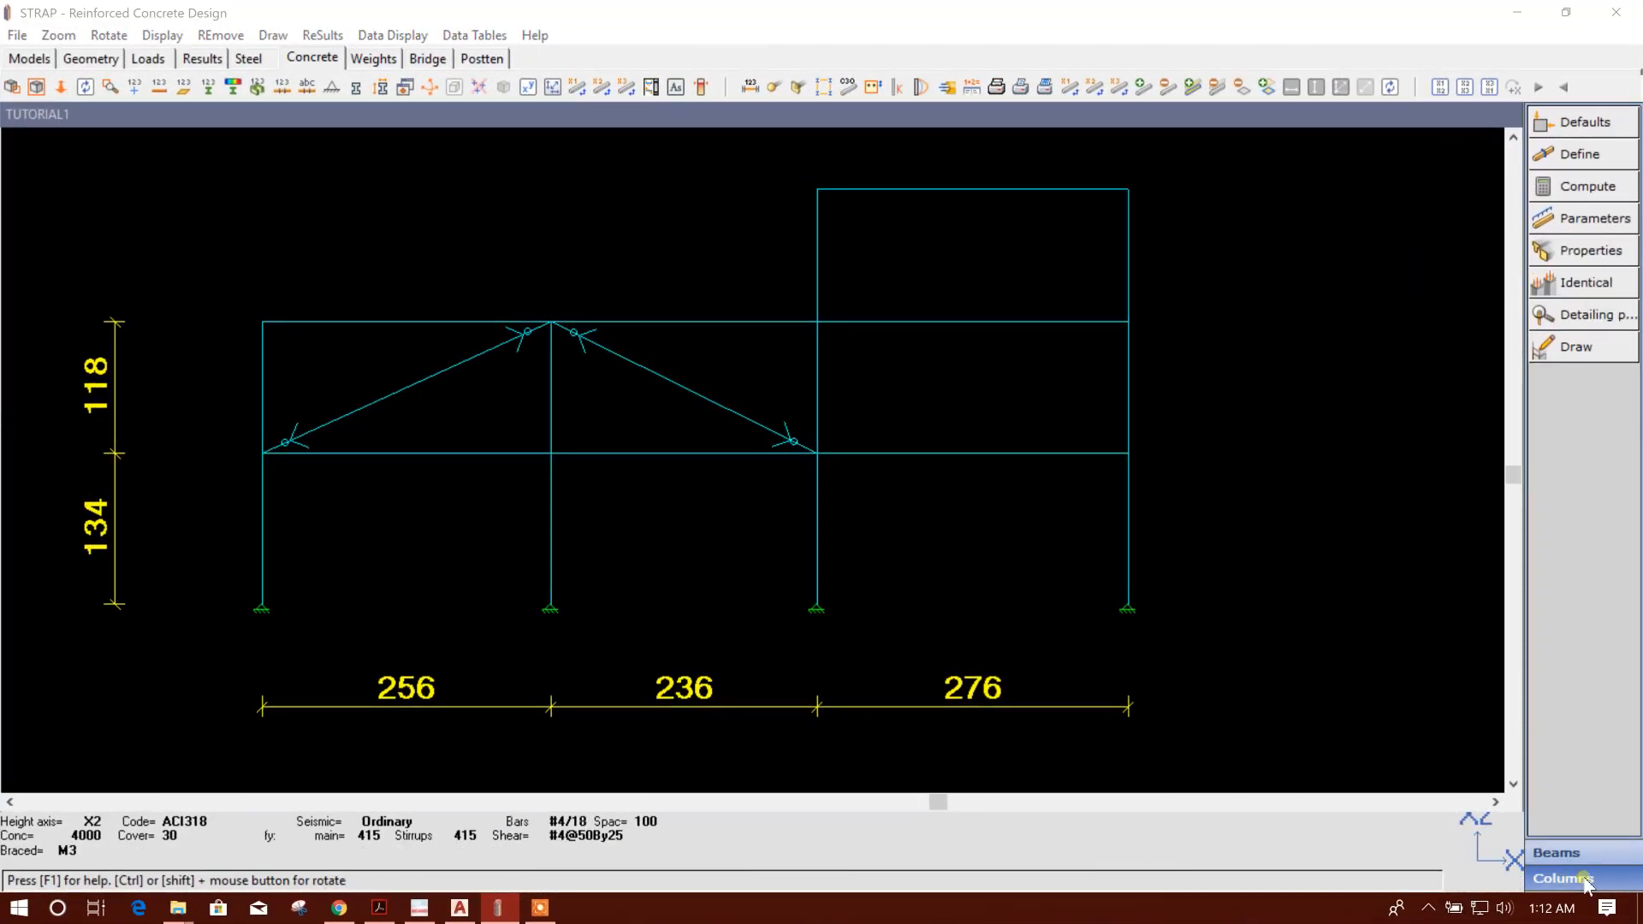
click(1583, 121)
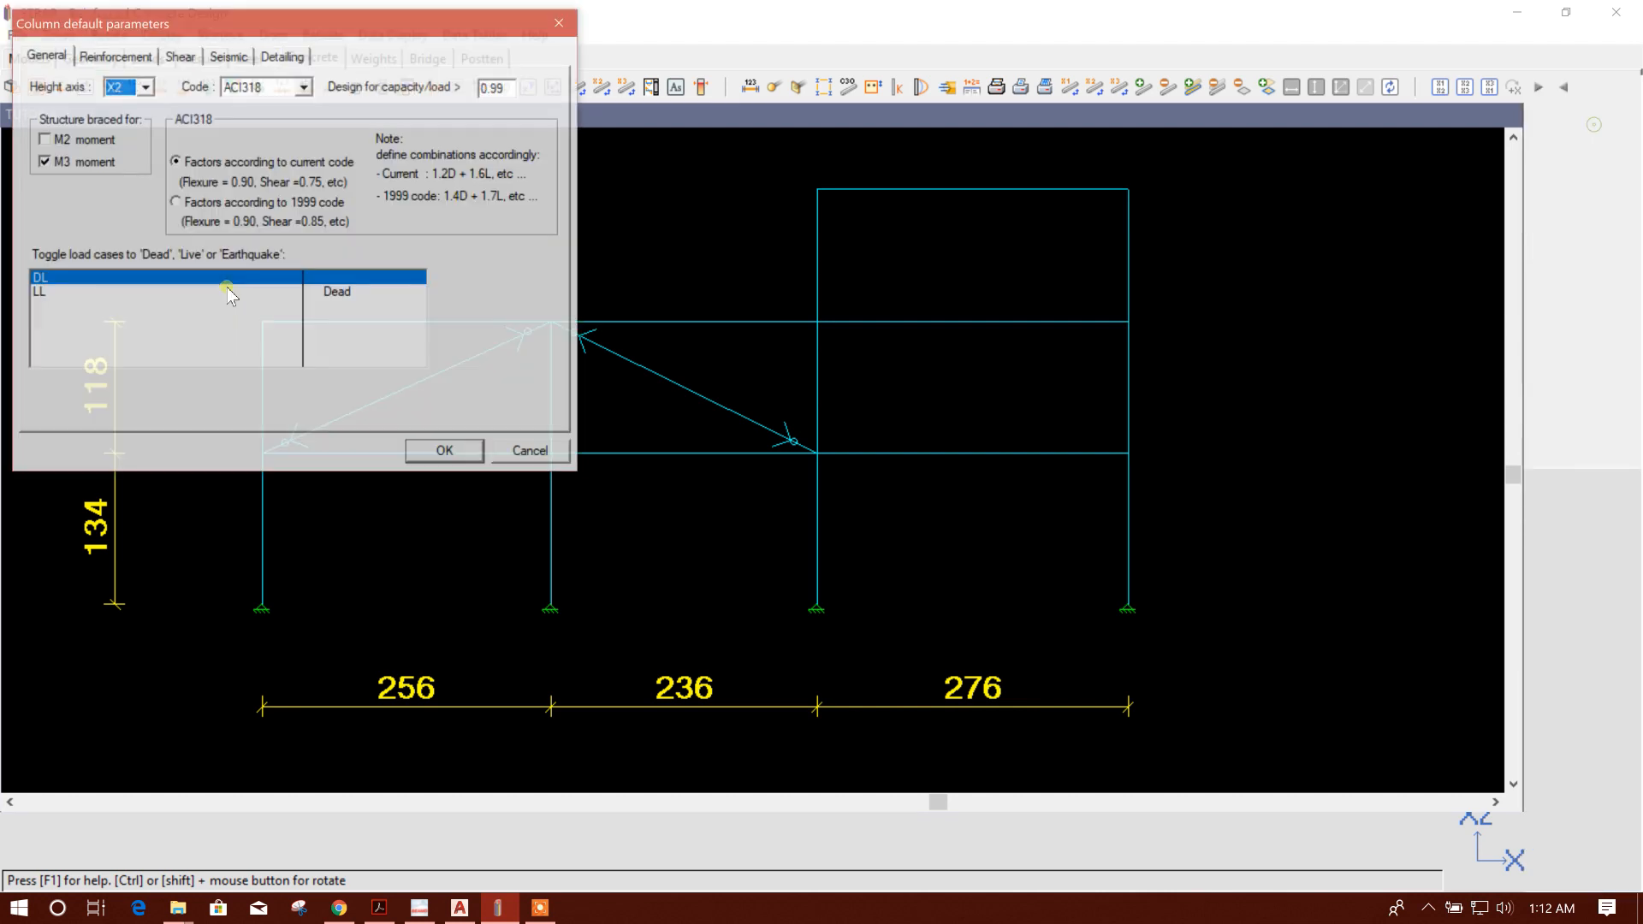
click(110, 57)
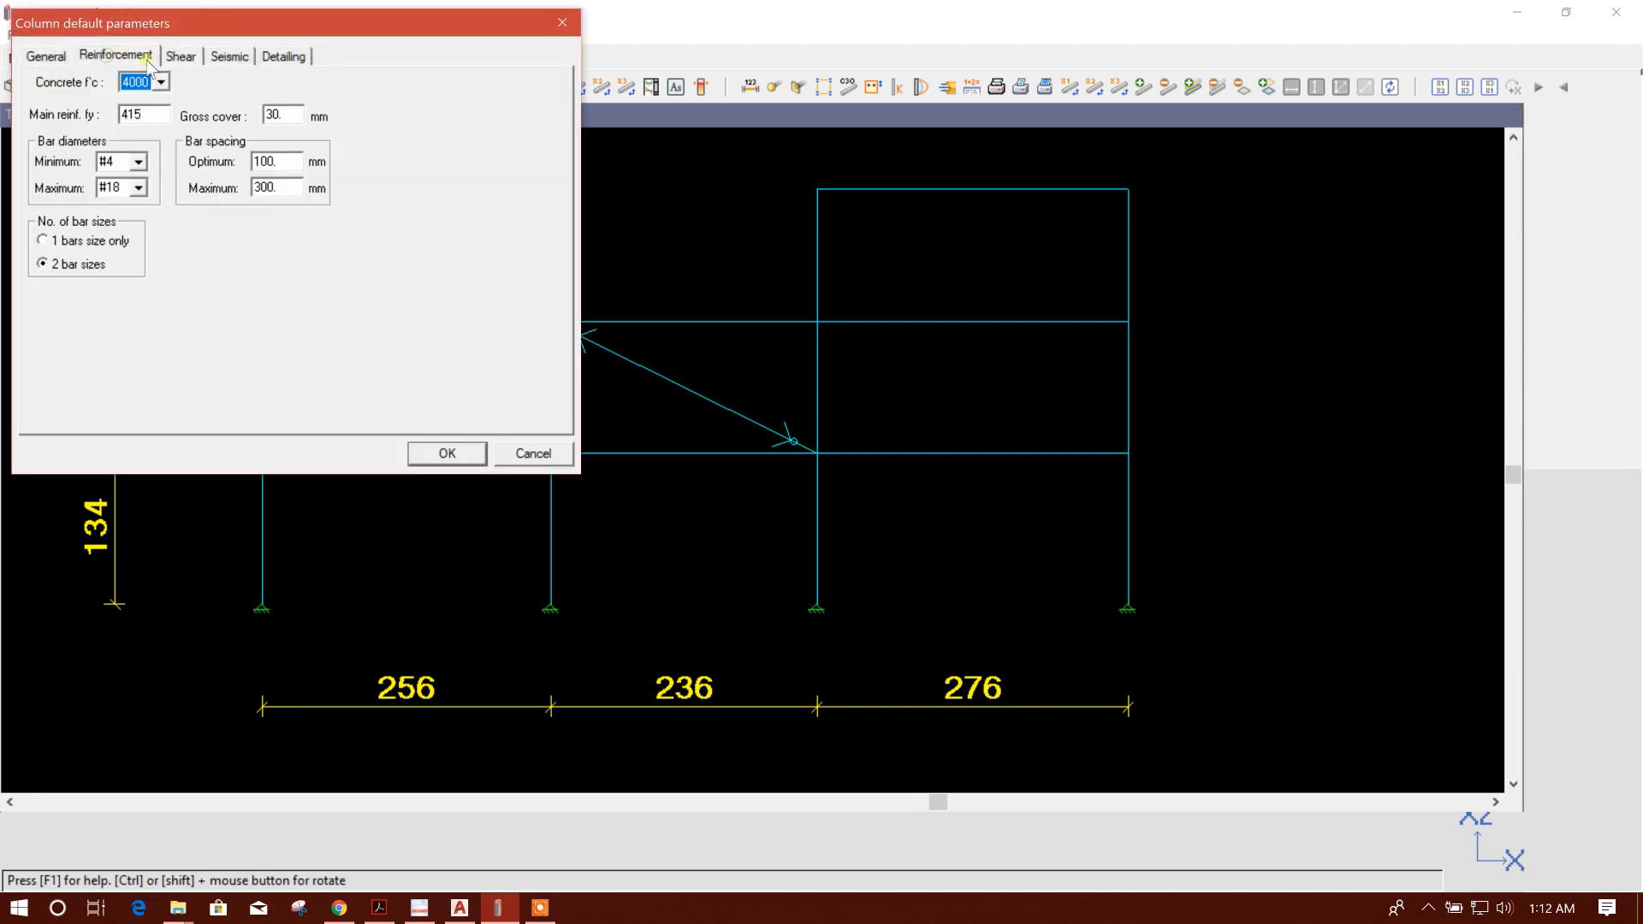
click(161, 82)
click(137, 115)
- Set the minimum diameter of the columns' horizontal reinforcement to #3, keeping the 25 mm spacing increment
click(180, 57)
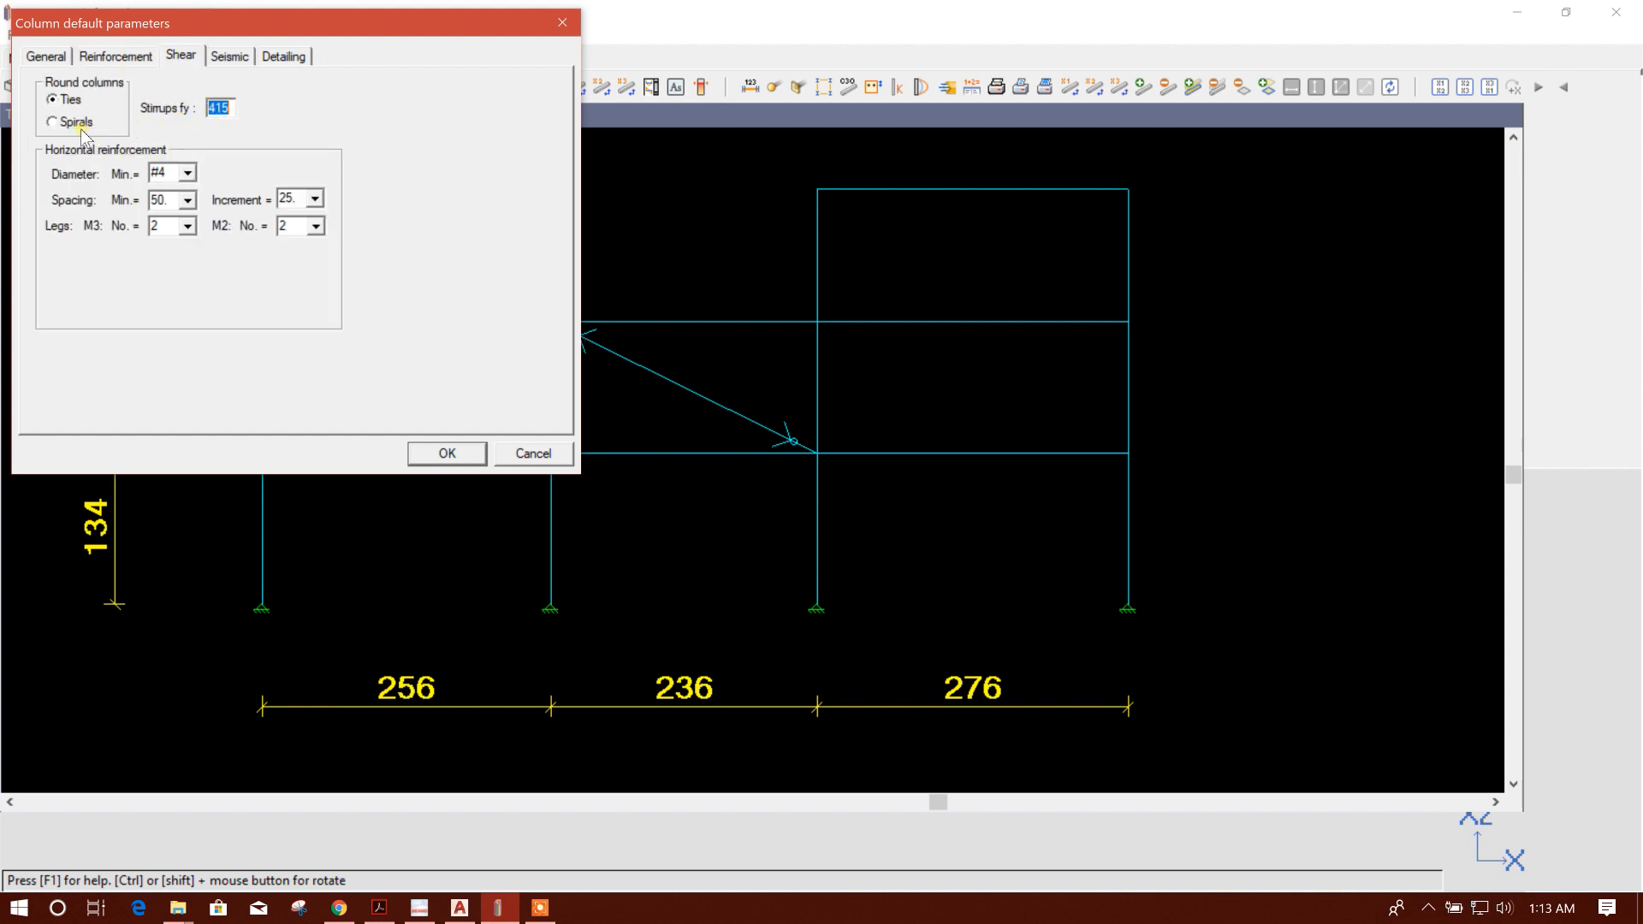
click(186, 173)
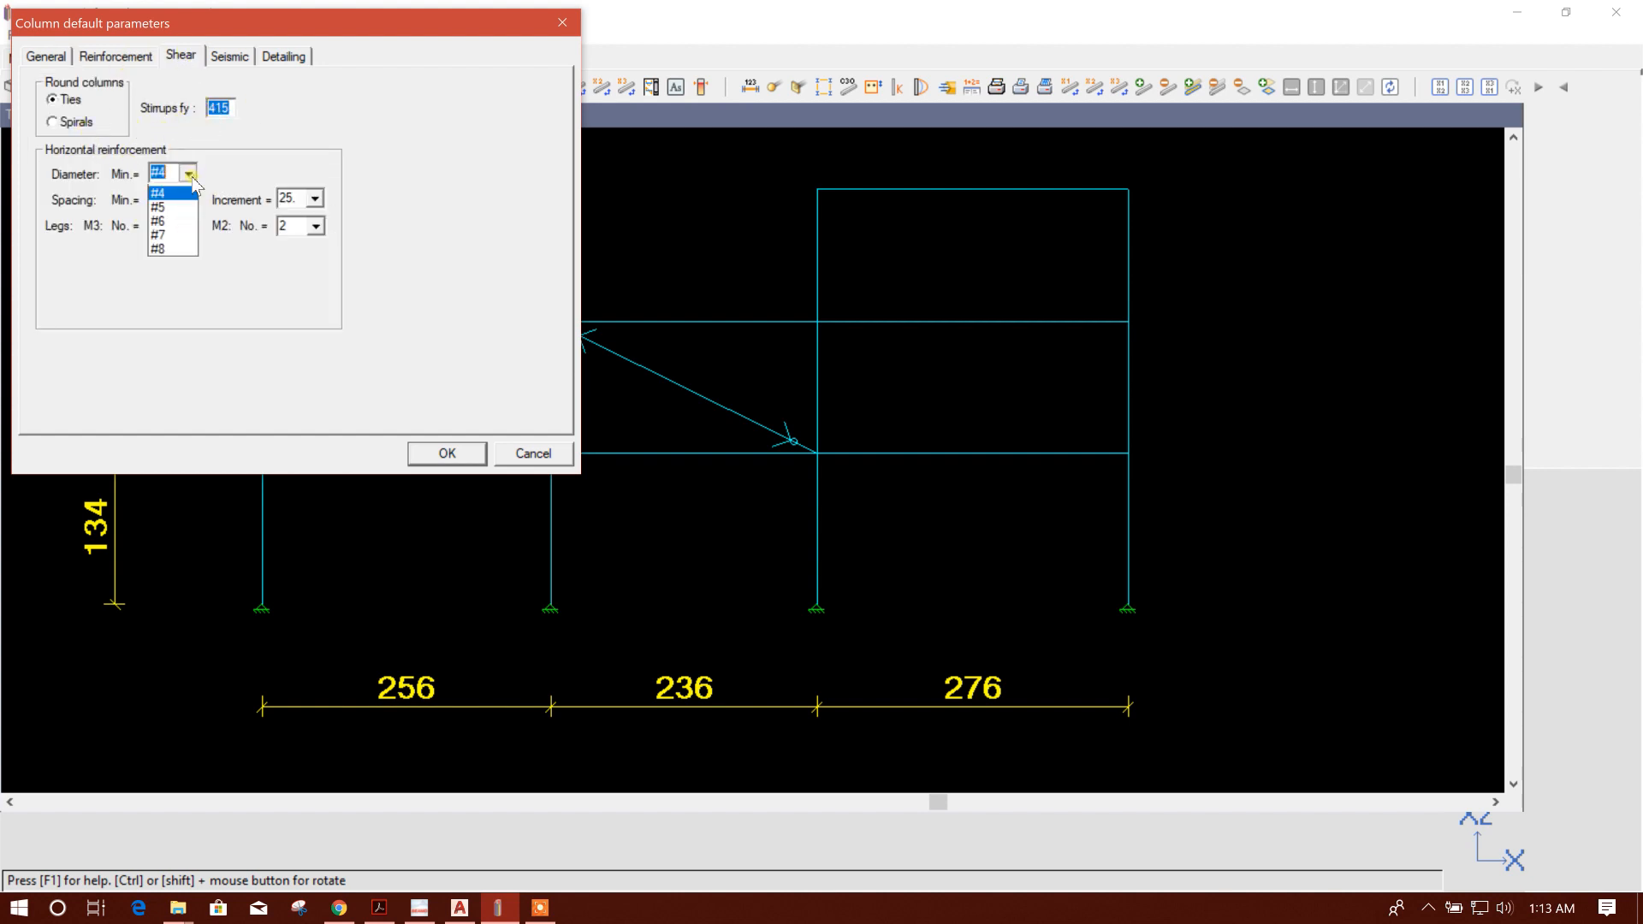
click(161, 190)
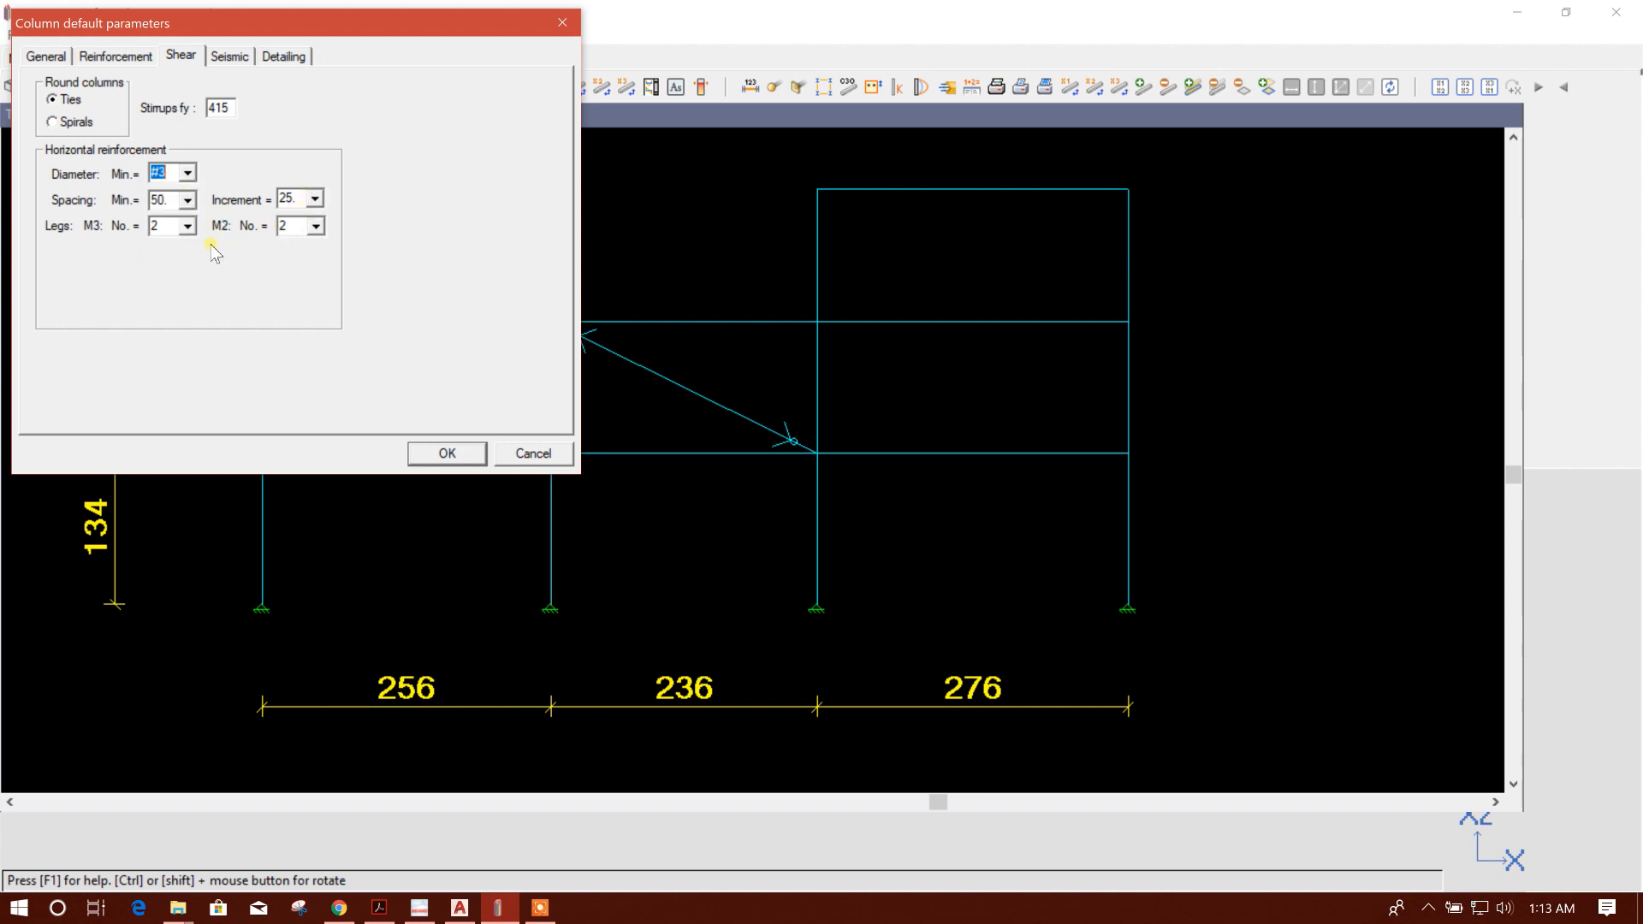
click(315, 199)
click(315, 200)
click(315, 200)
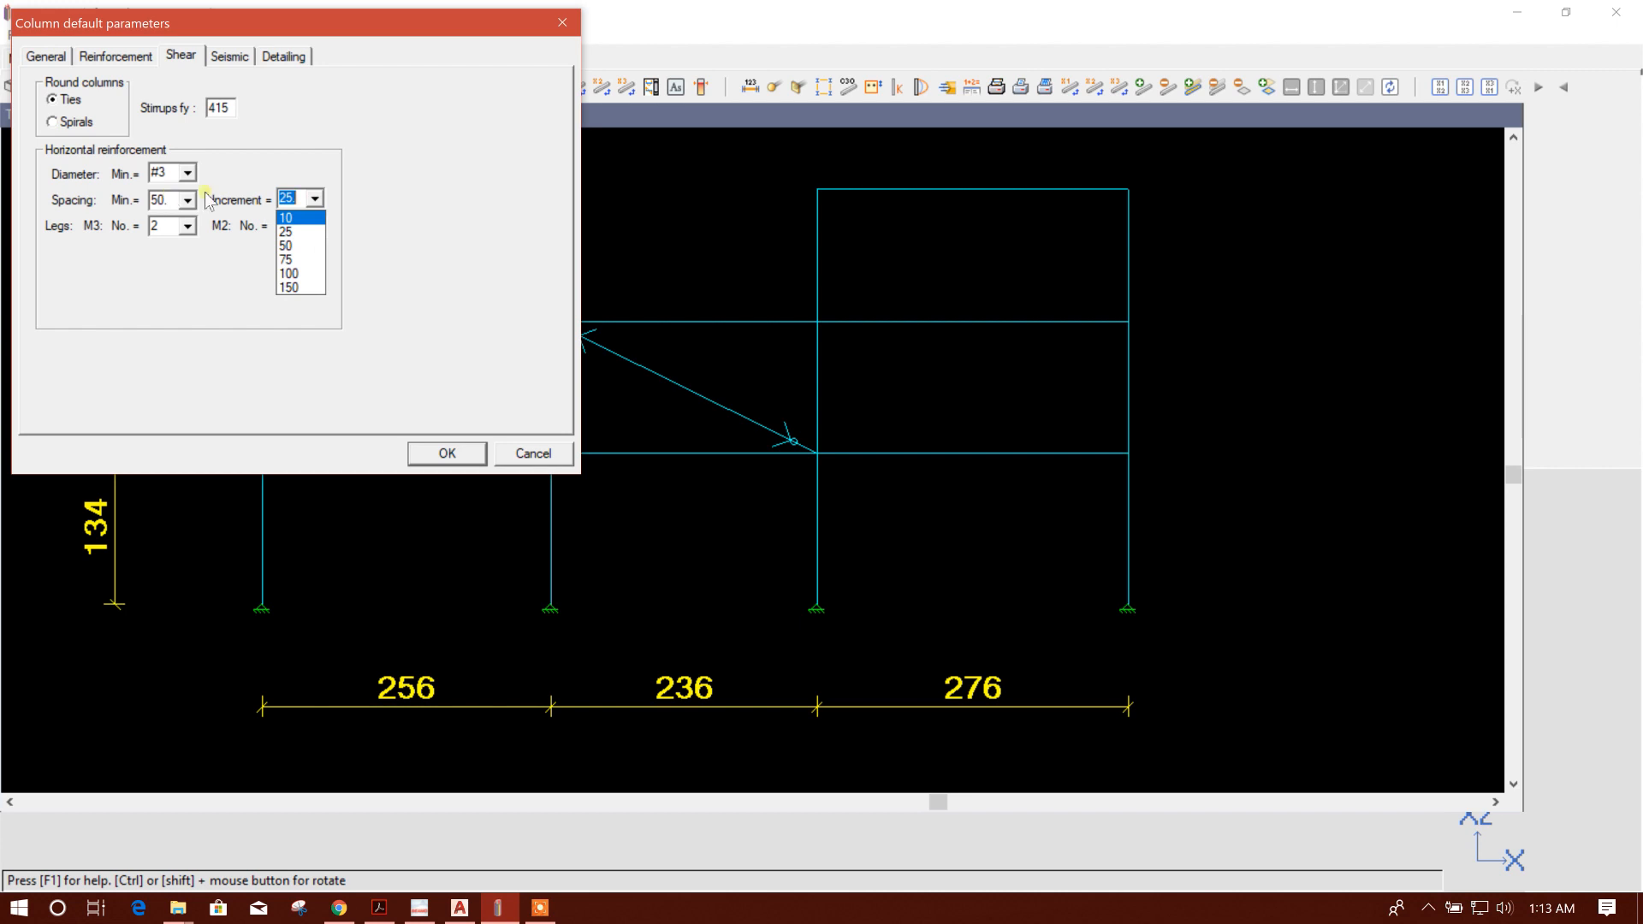
click(245, 175)
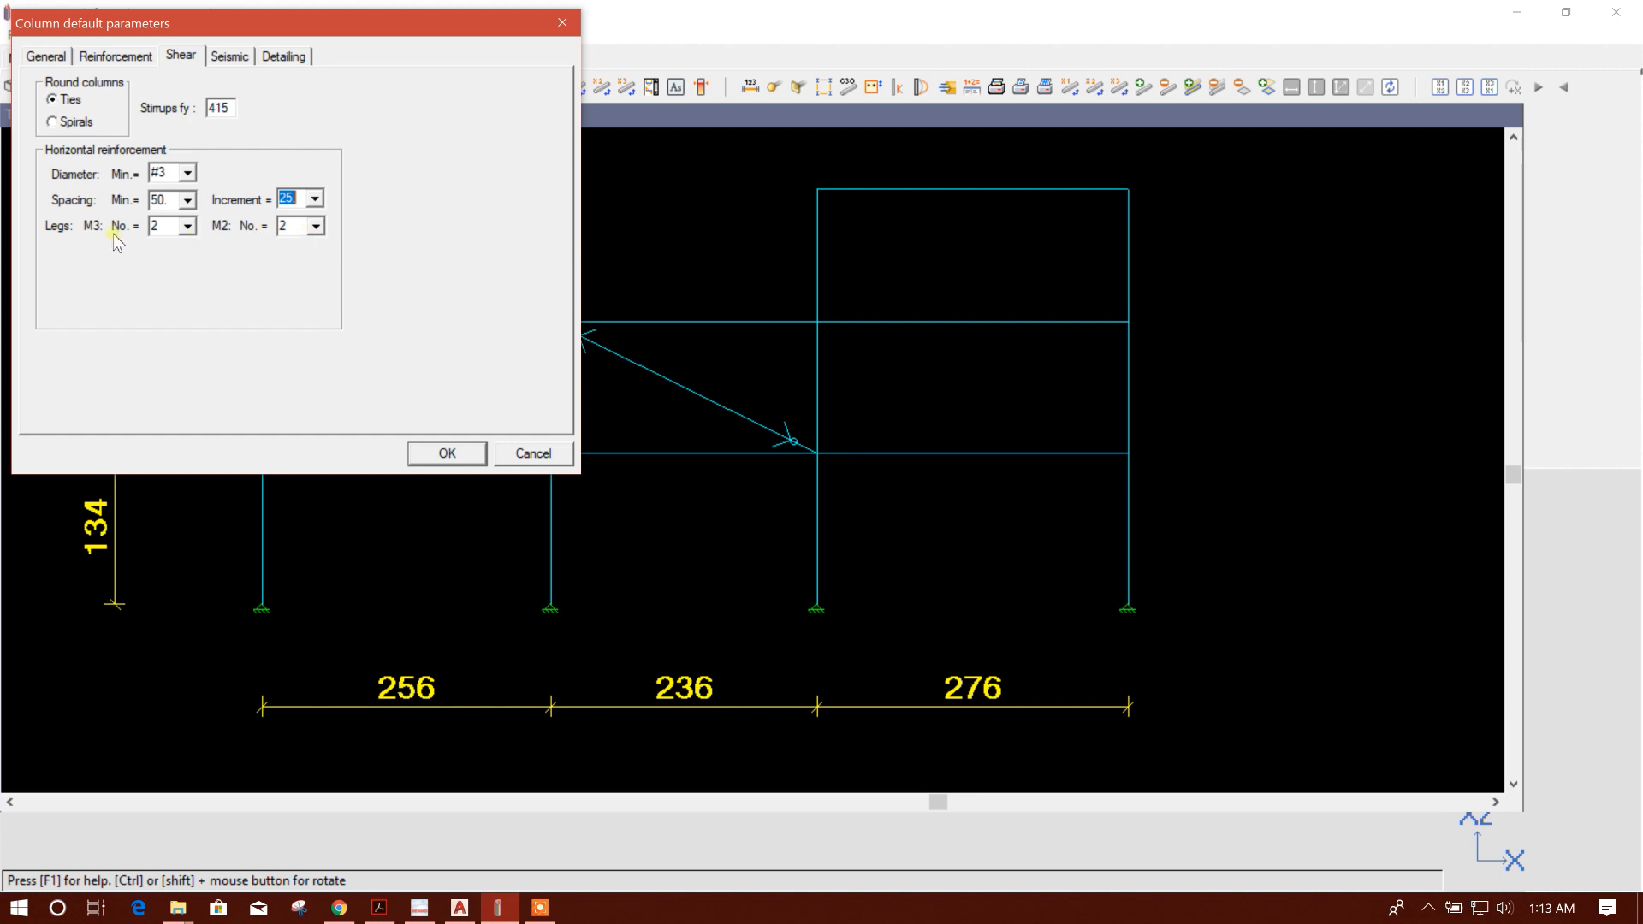
- Review the seismic and detailing column defaults without changes and accept the column default parameters
click(230, 56)
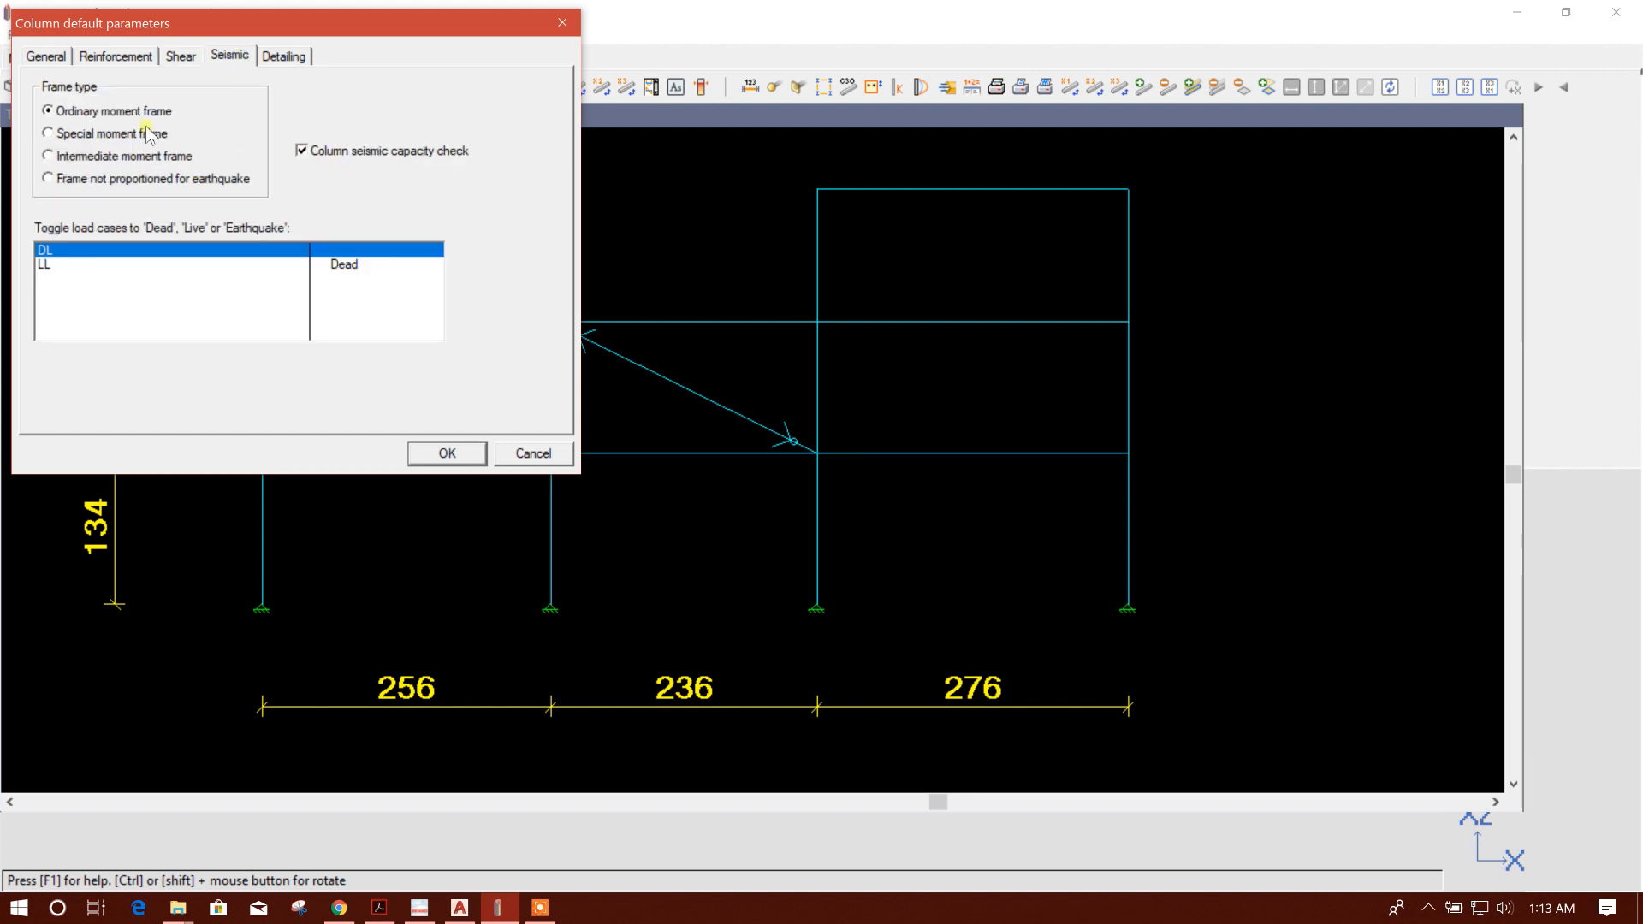
click(284, 56)
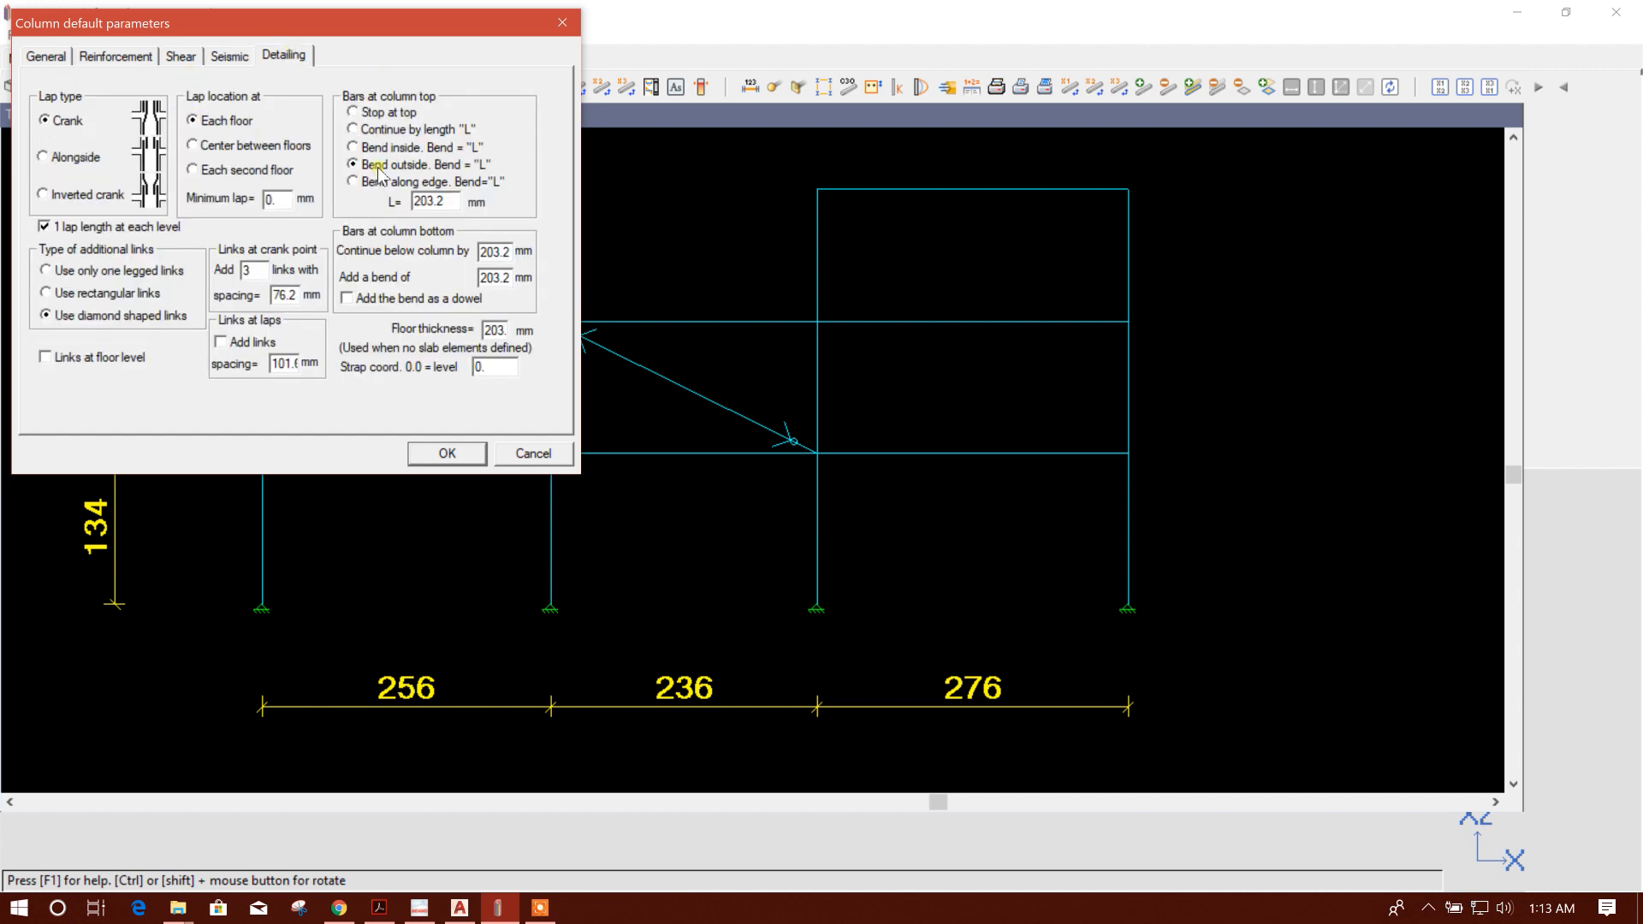
click(445, 454)
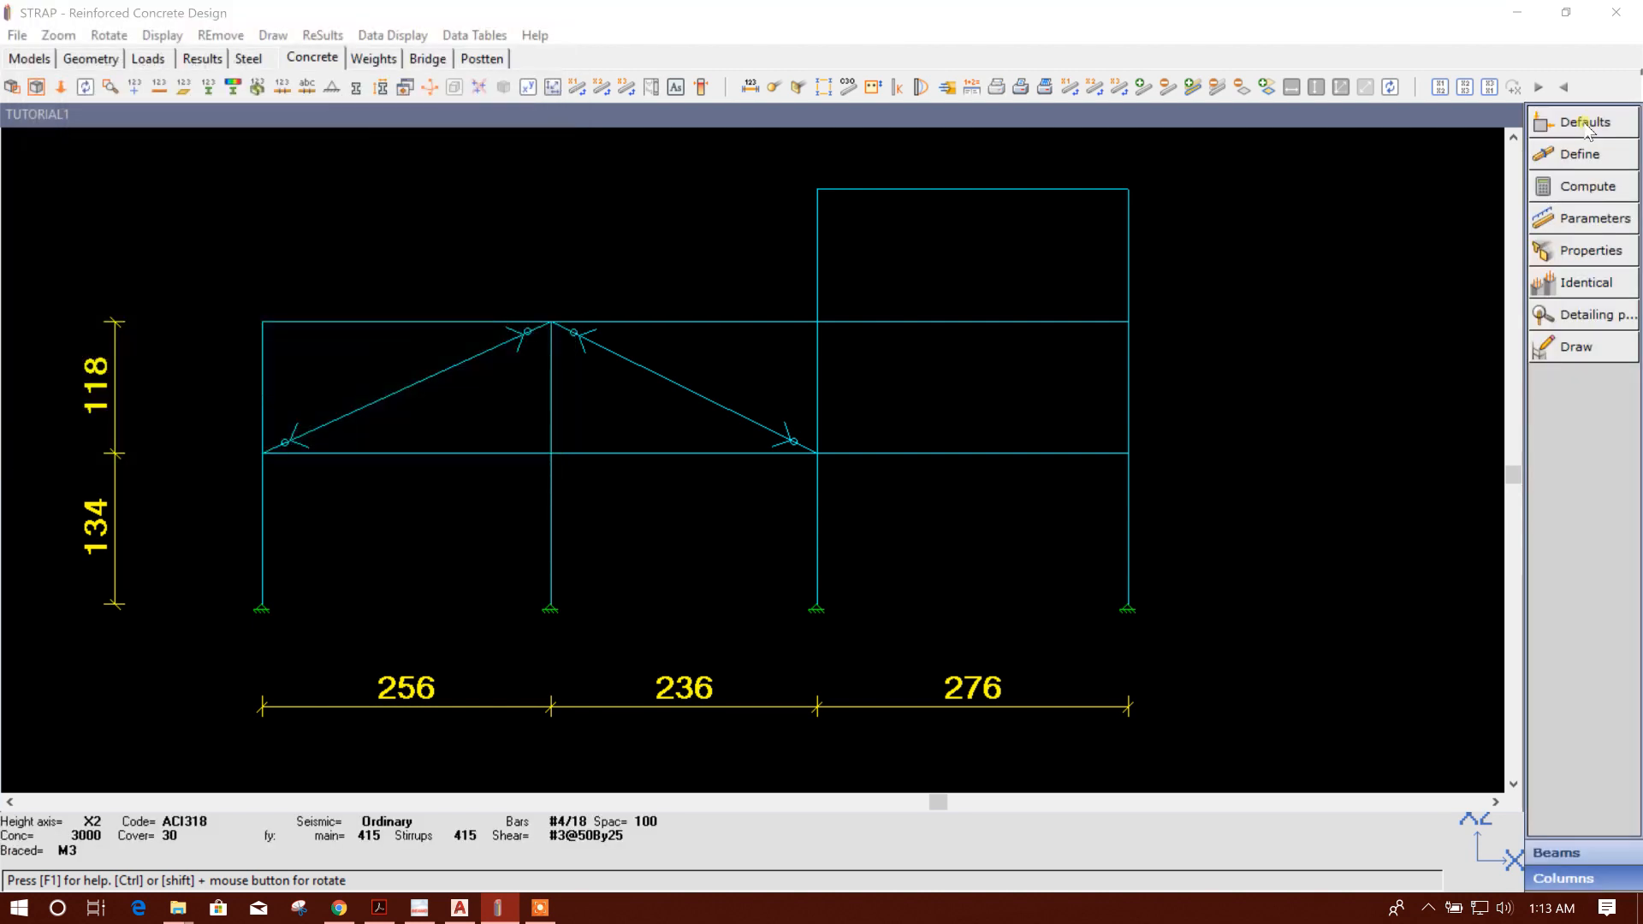
- Define all columns of the frame with the automatic definition
click(1577, 155)
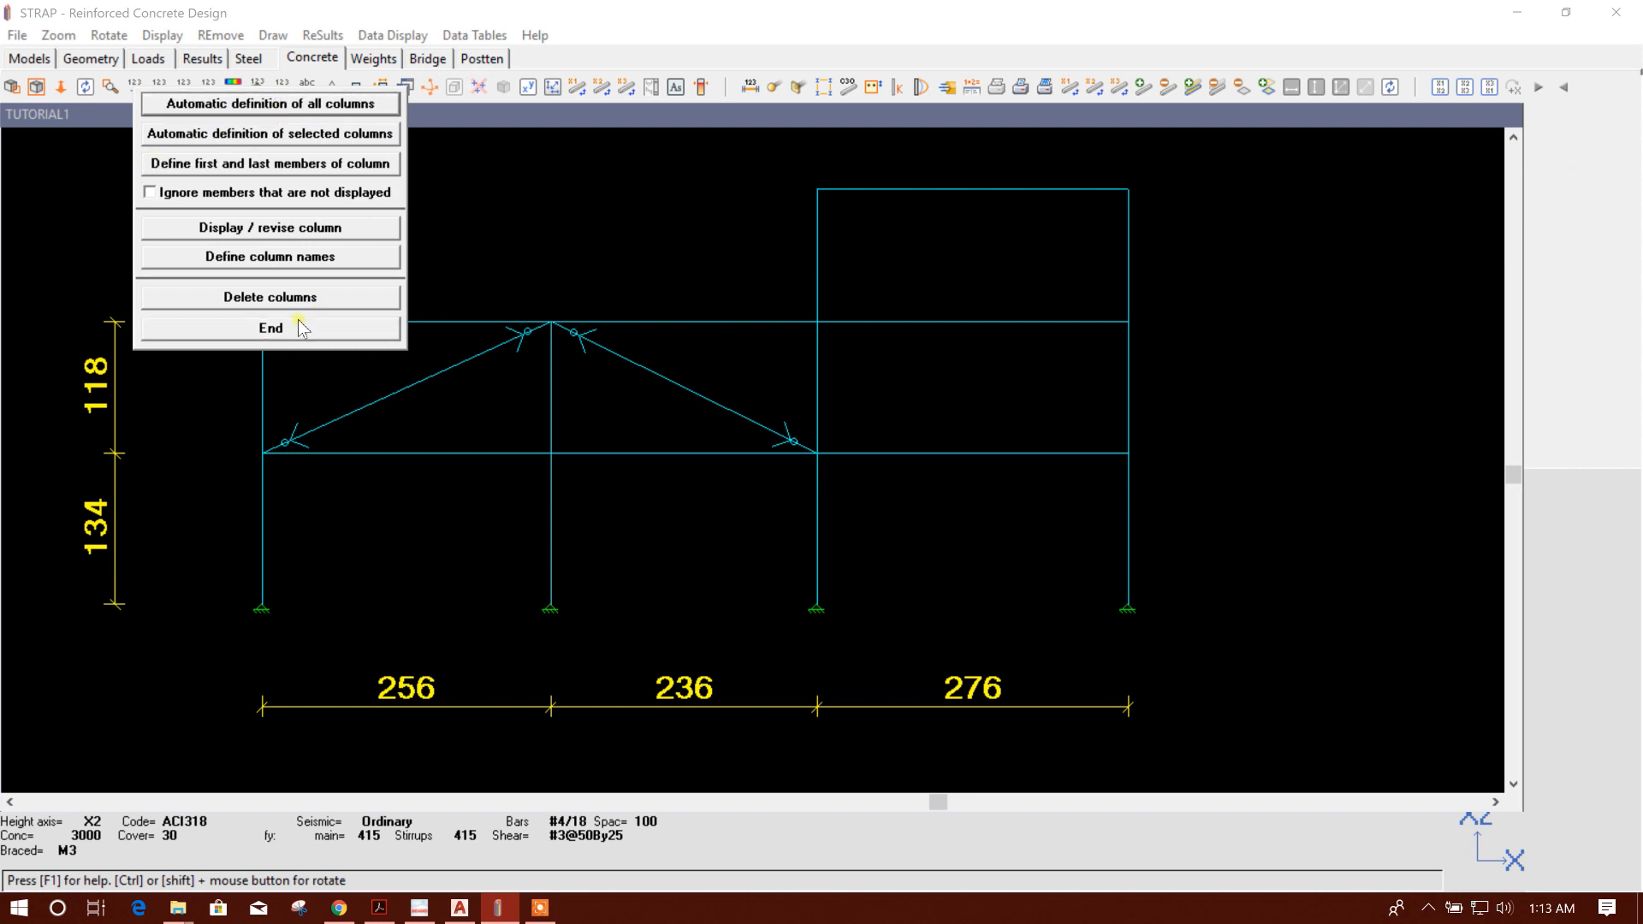
click(258, 104)
click(824, 525)
click(351, 328)
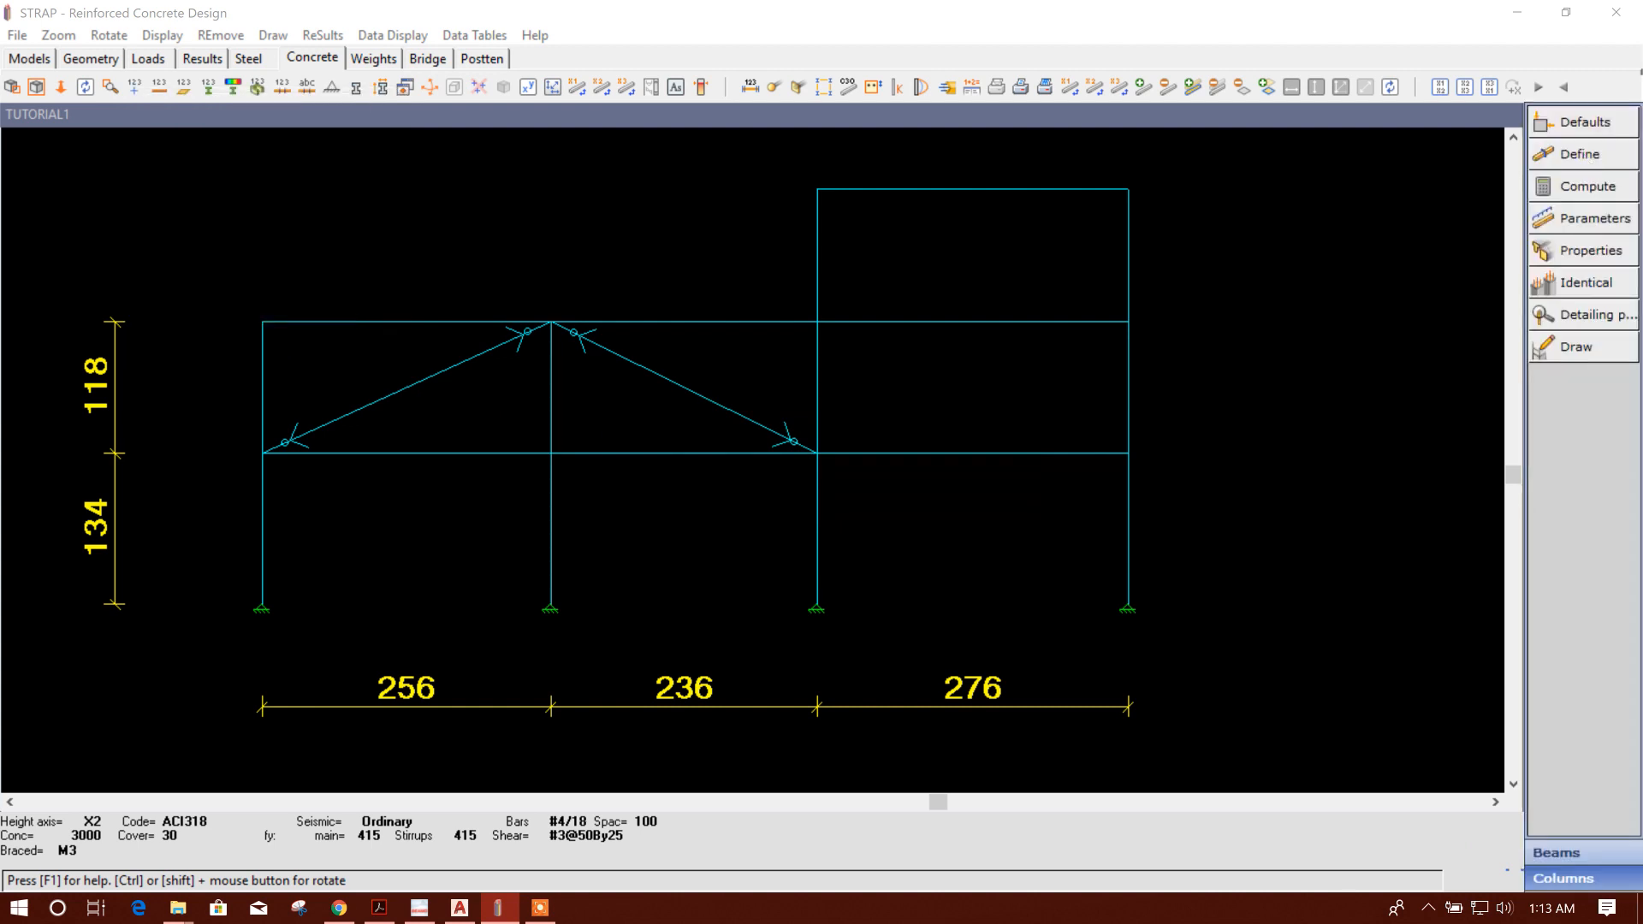
- Compute the column design, review the column result summary and close it
click(1597, 190)
click(225, 298)
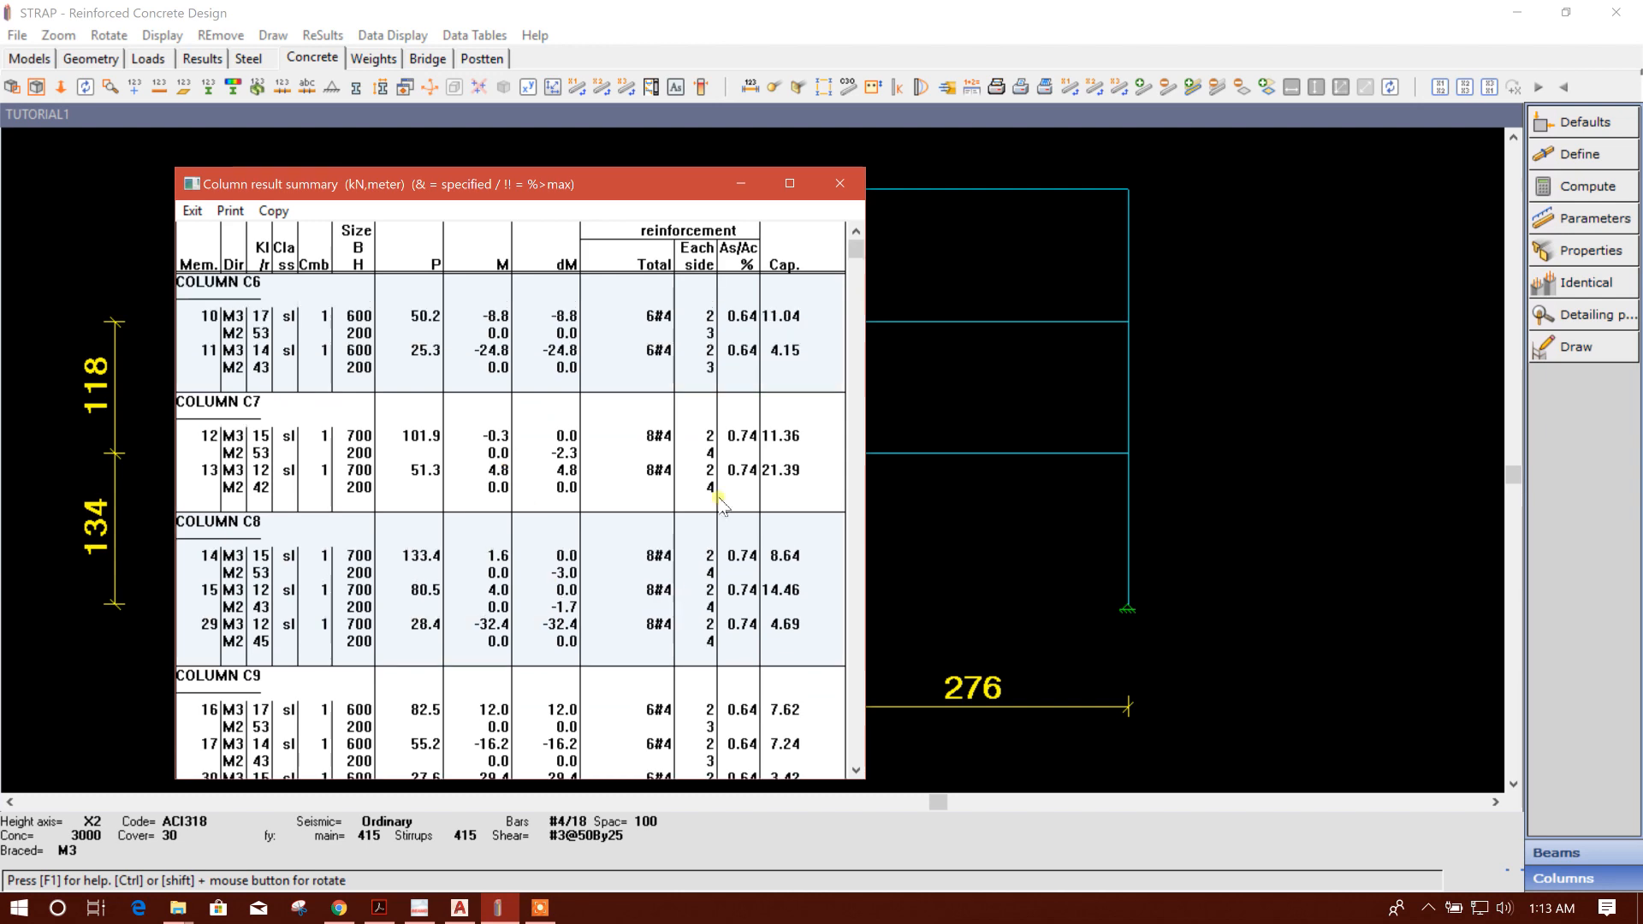
click(839, 183)
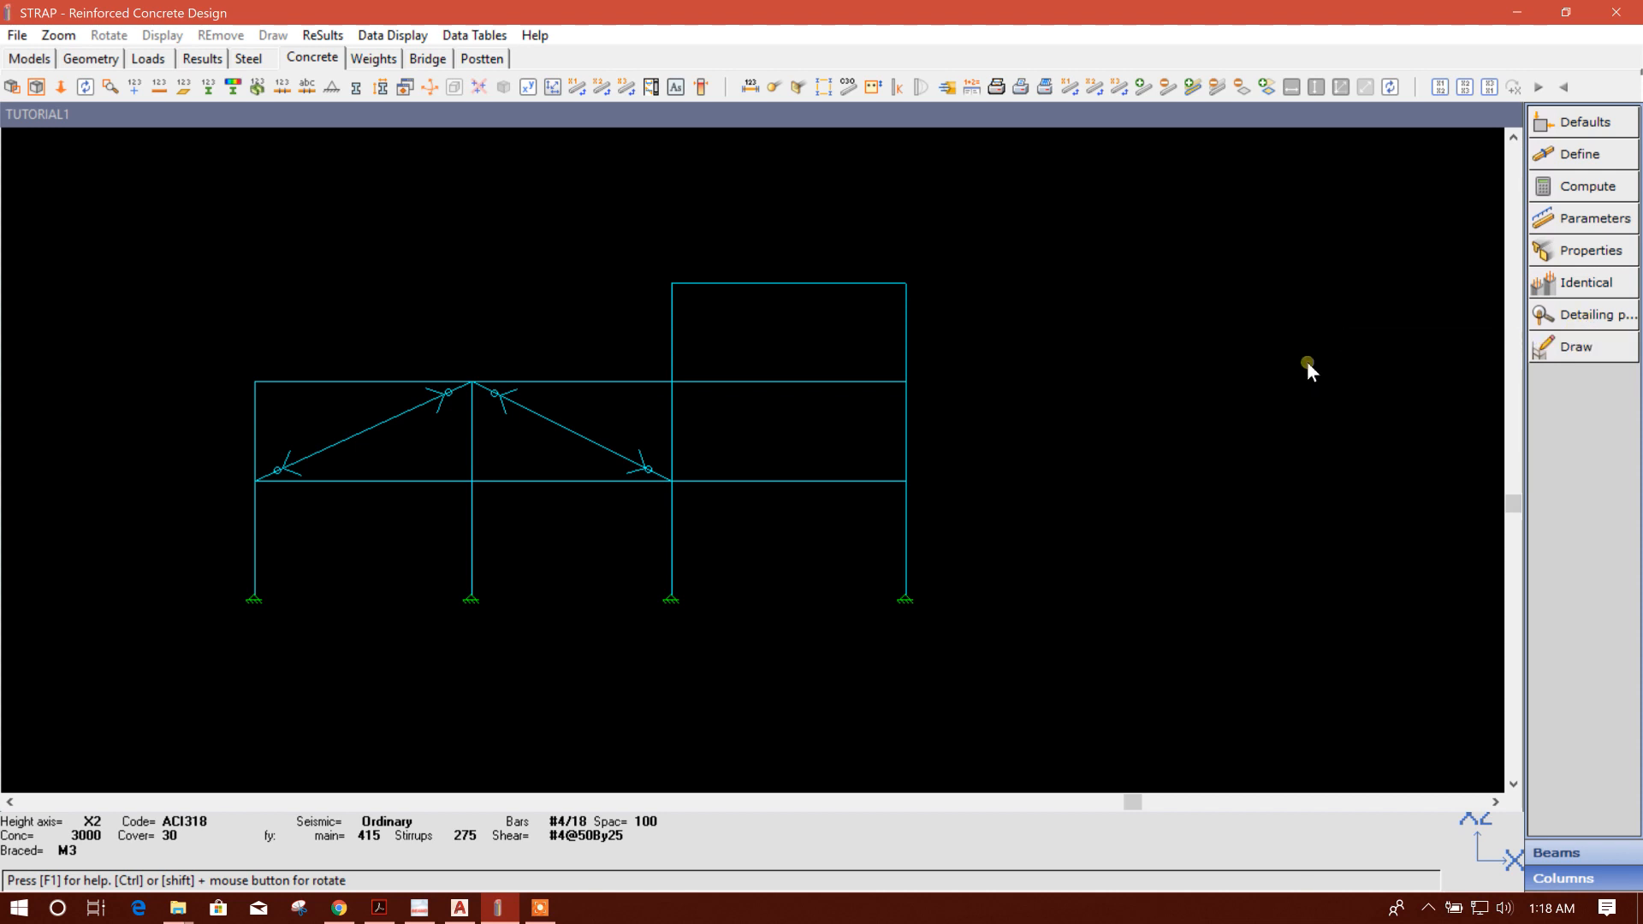
- Assign a minimum lap length of 1500 mm to all column members on the four column lines, selecting them individually
click(1590, 316)
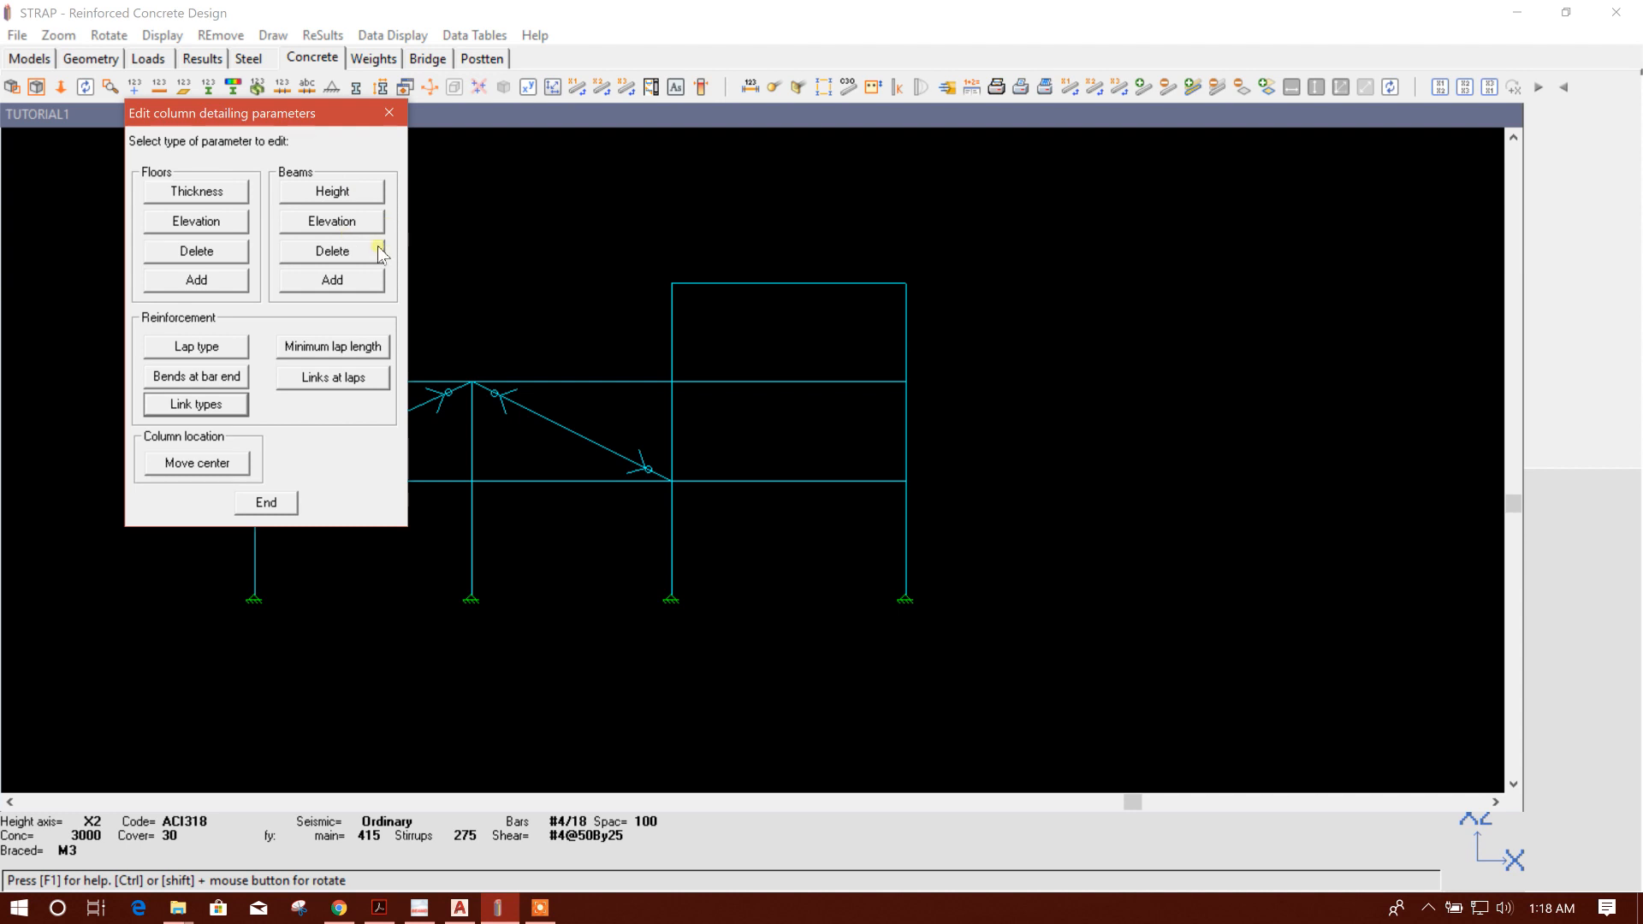
click(338, 348)
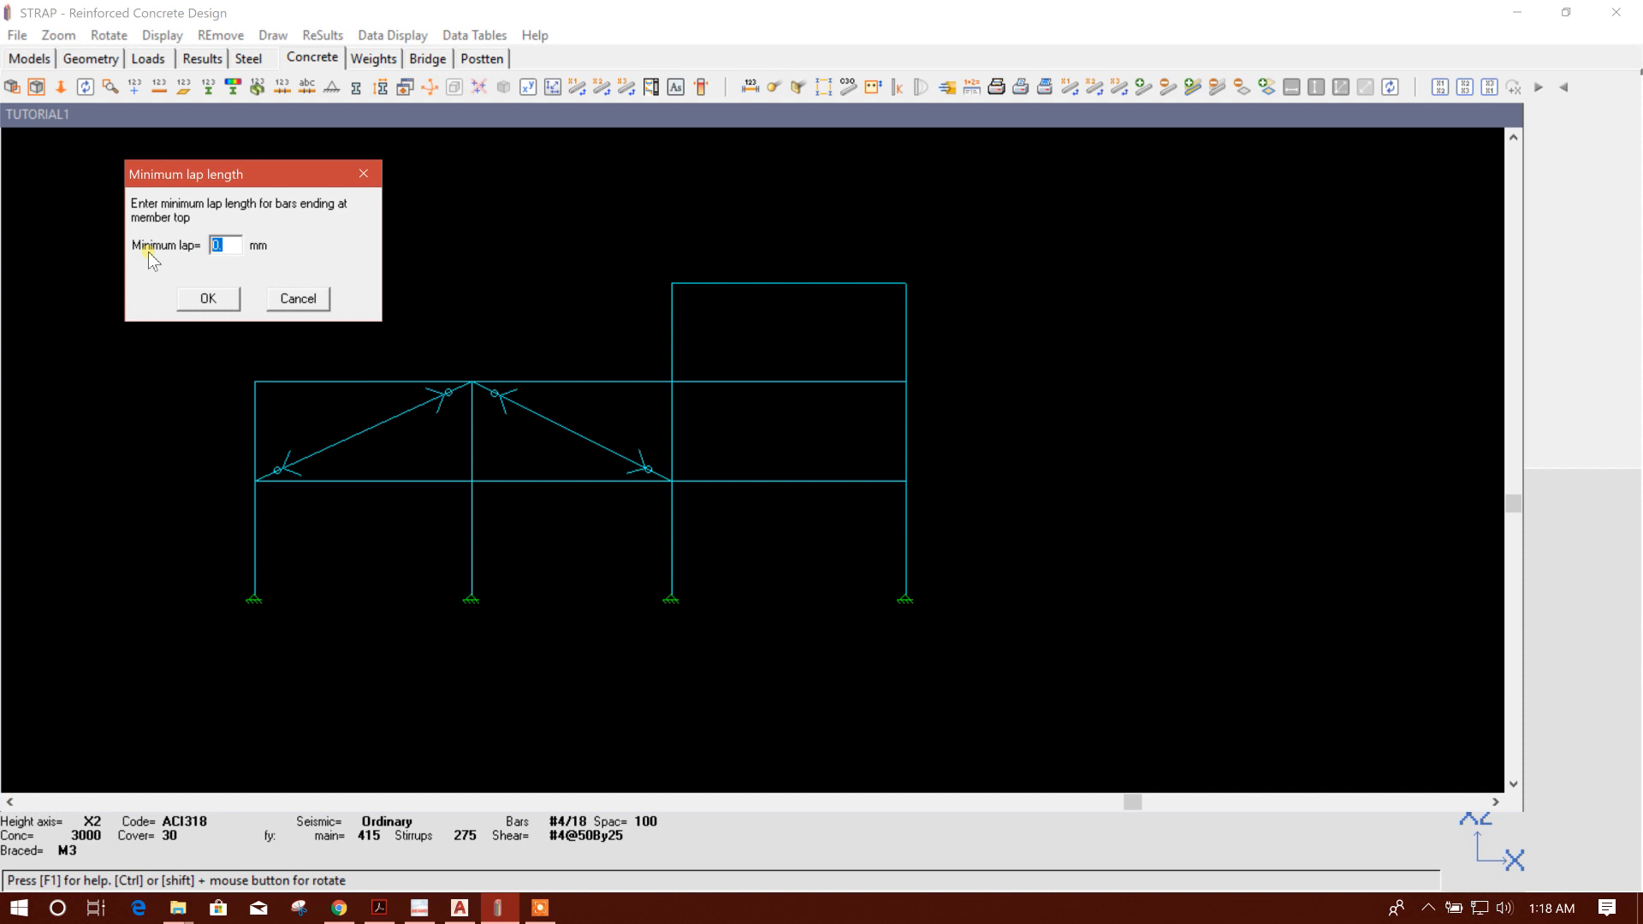
text(1500)
click(209, 302)
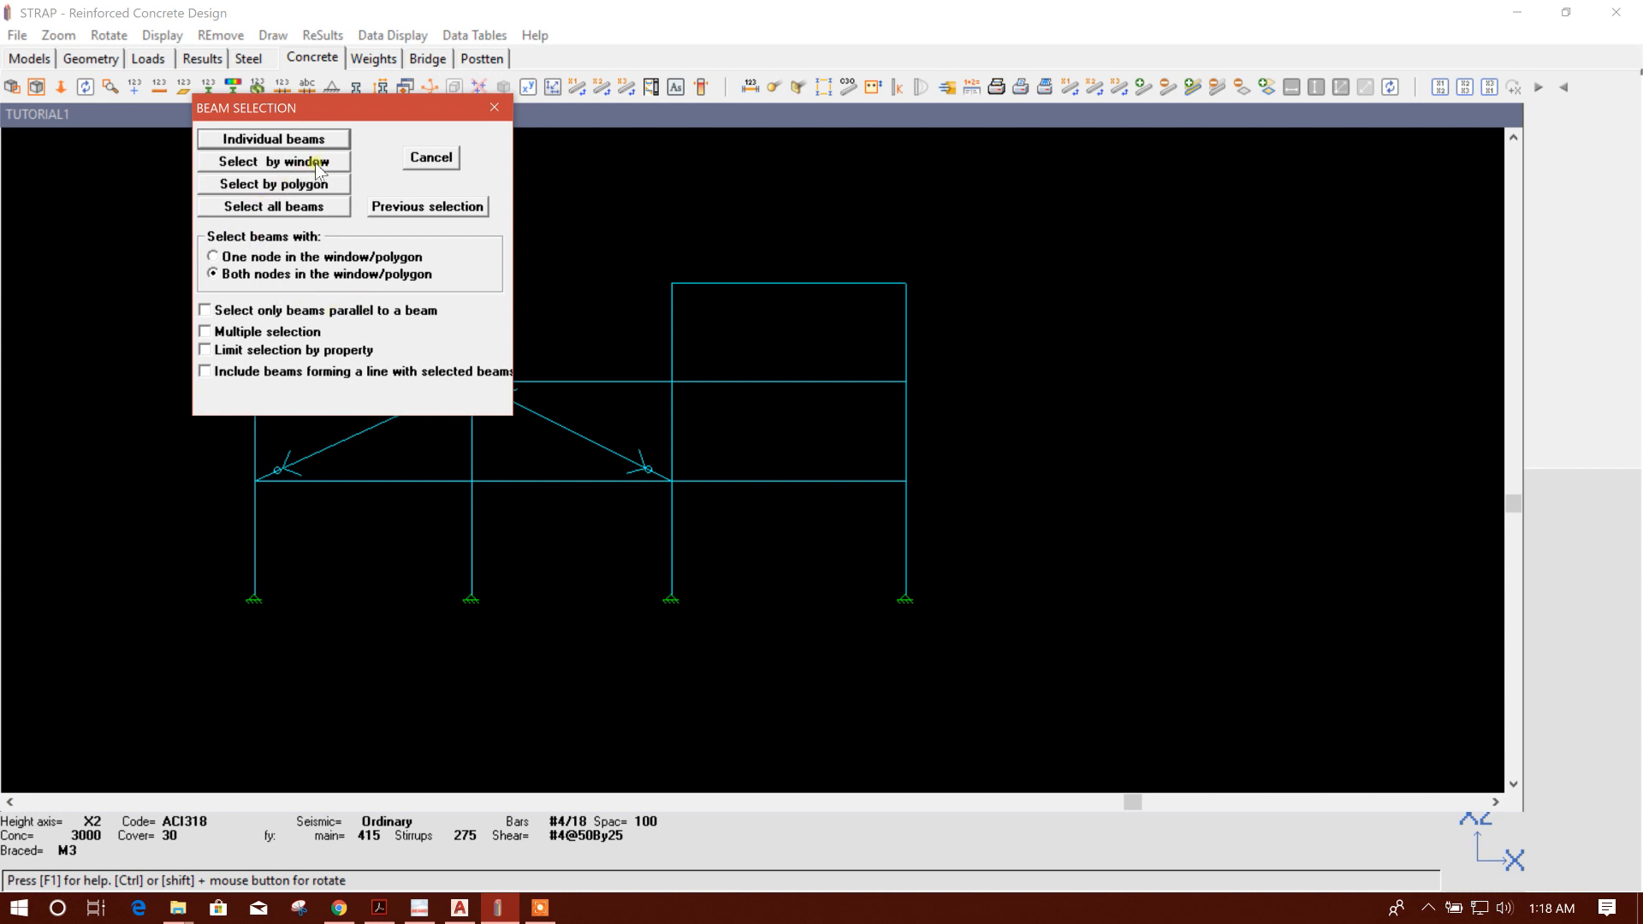
click(326, 144)
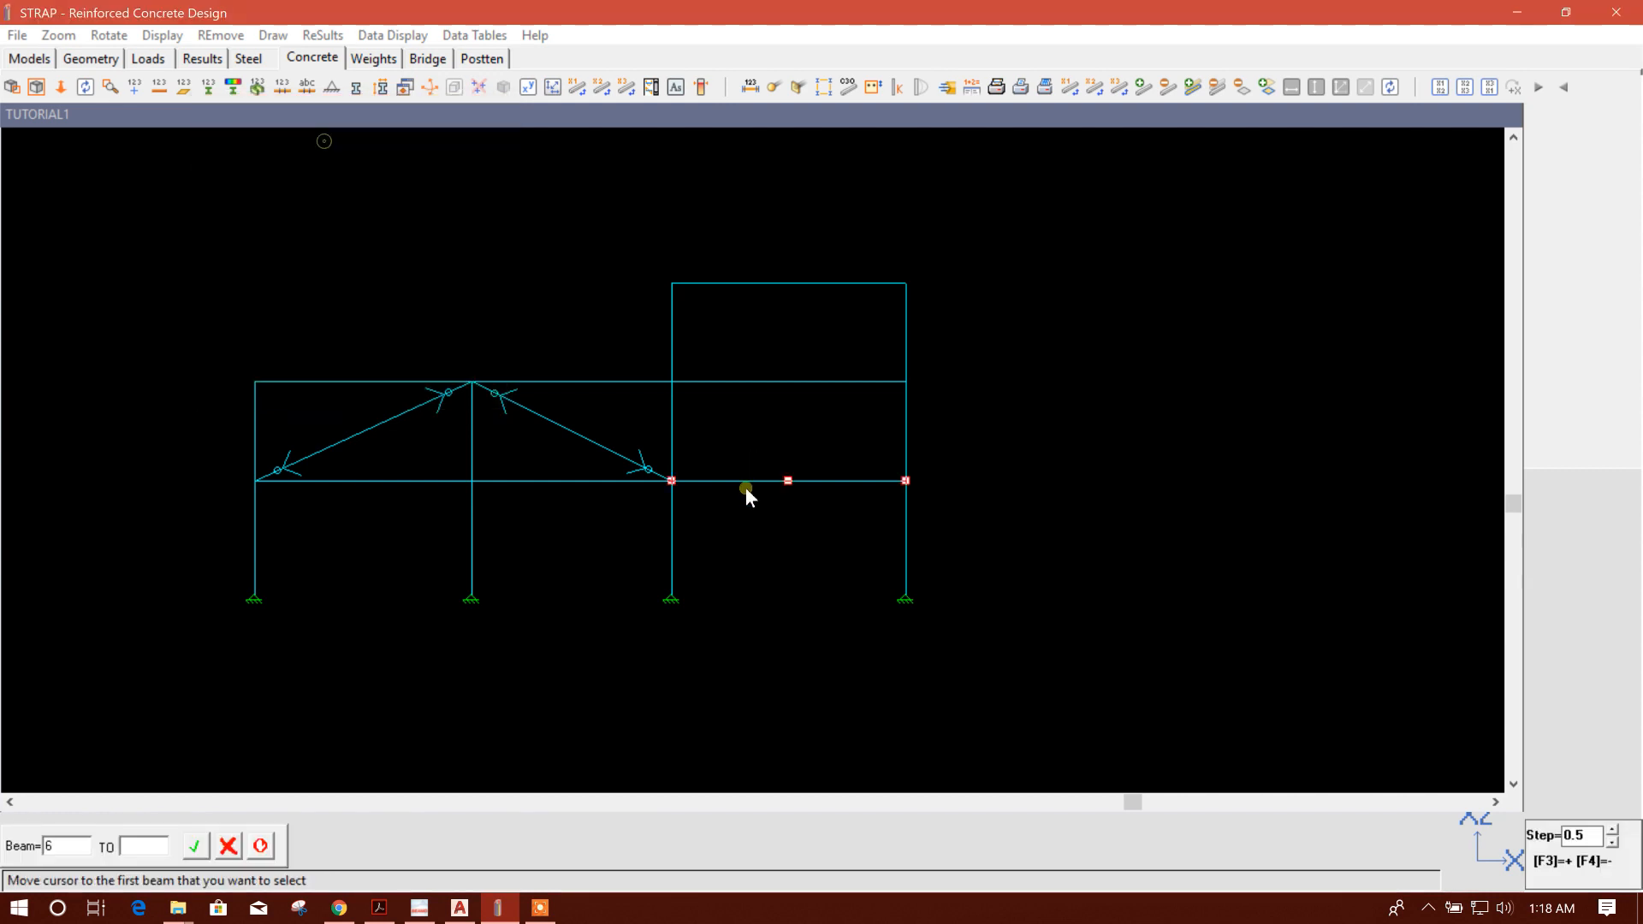
click(248, 548)
click(258, 433)
click(470, 540)
click(474, 438)
click(673, 541)
click(674, 441)
click(674, 332)
click(910, 534)
click(904, 460)
click(909, 347)
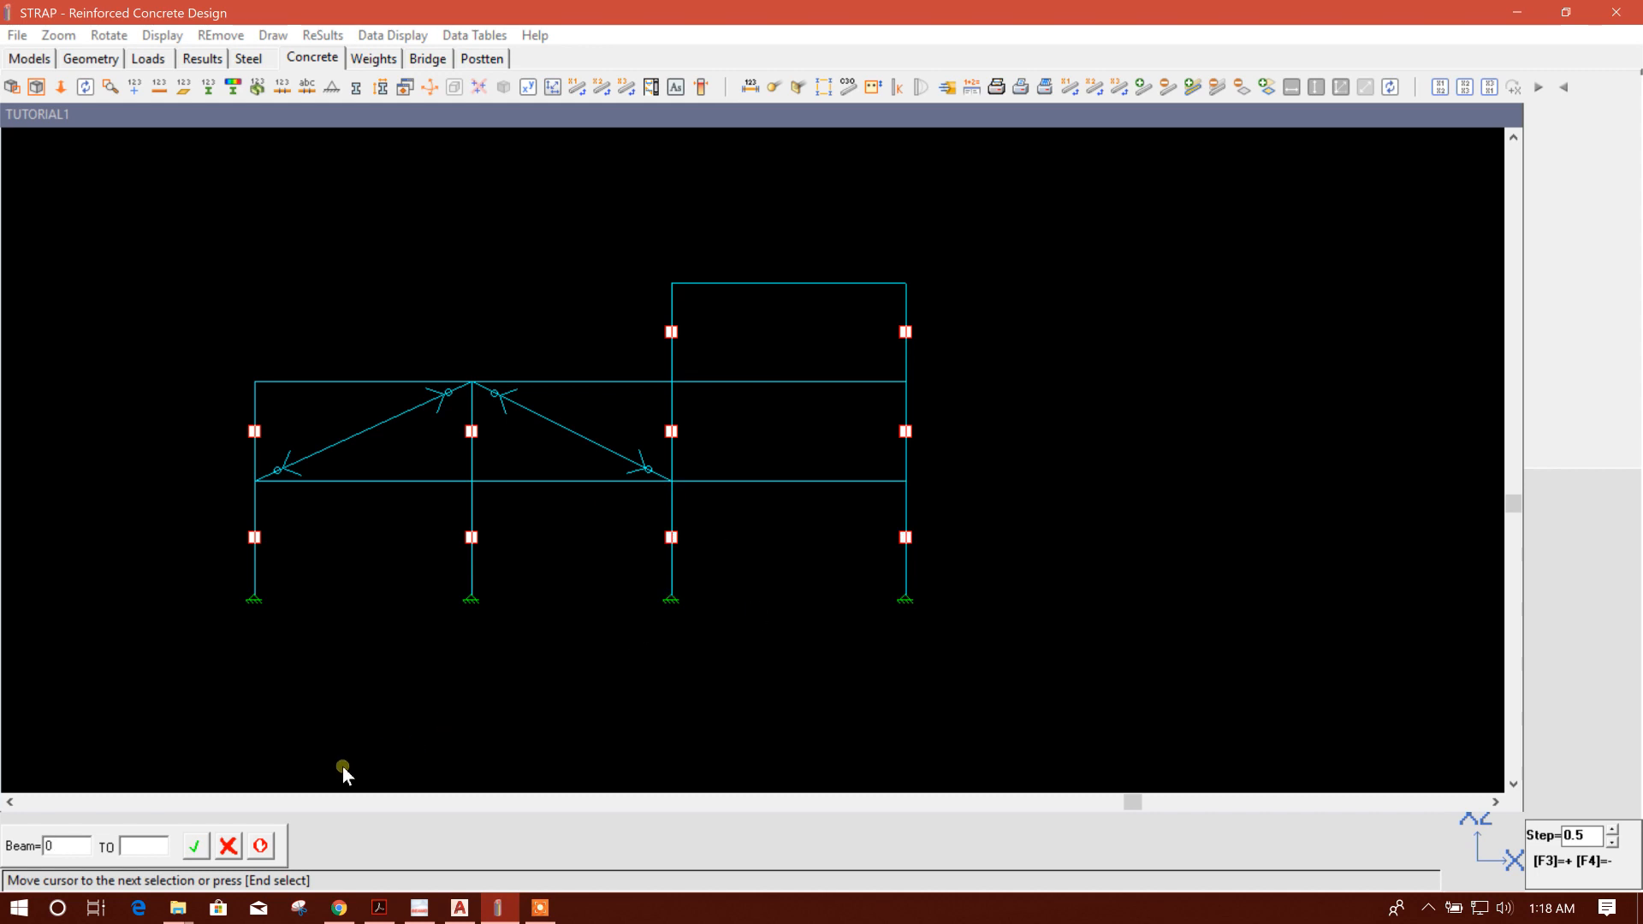
key(Escape)
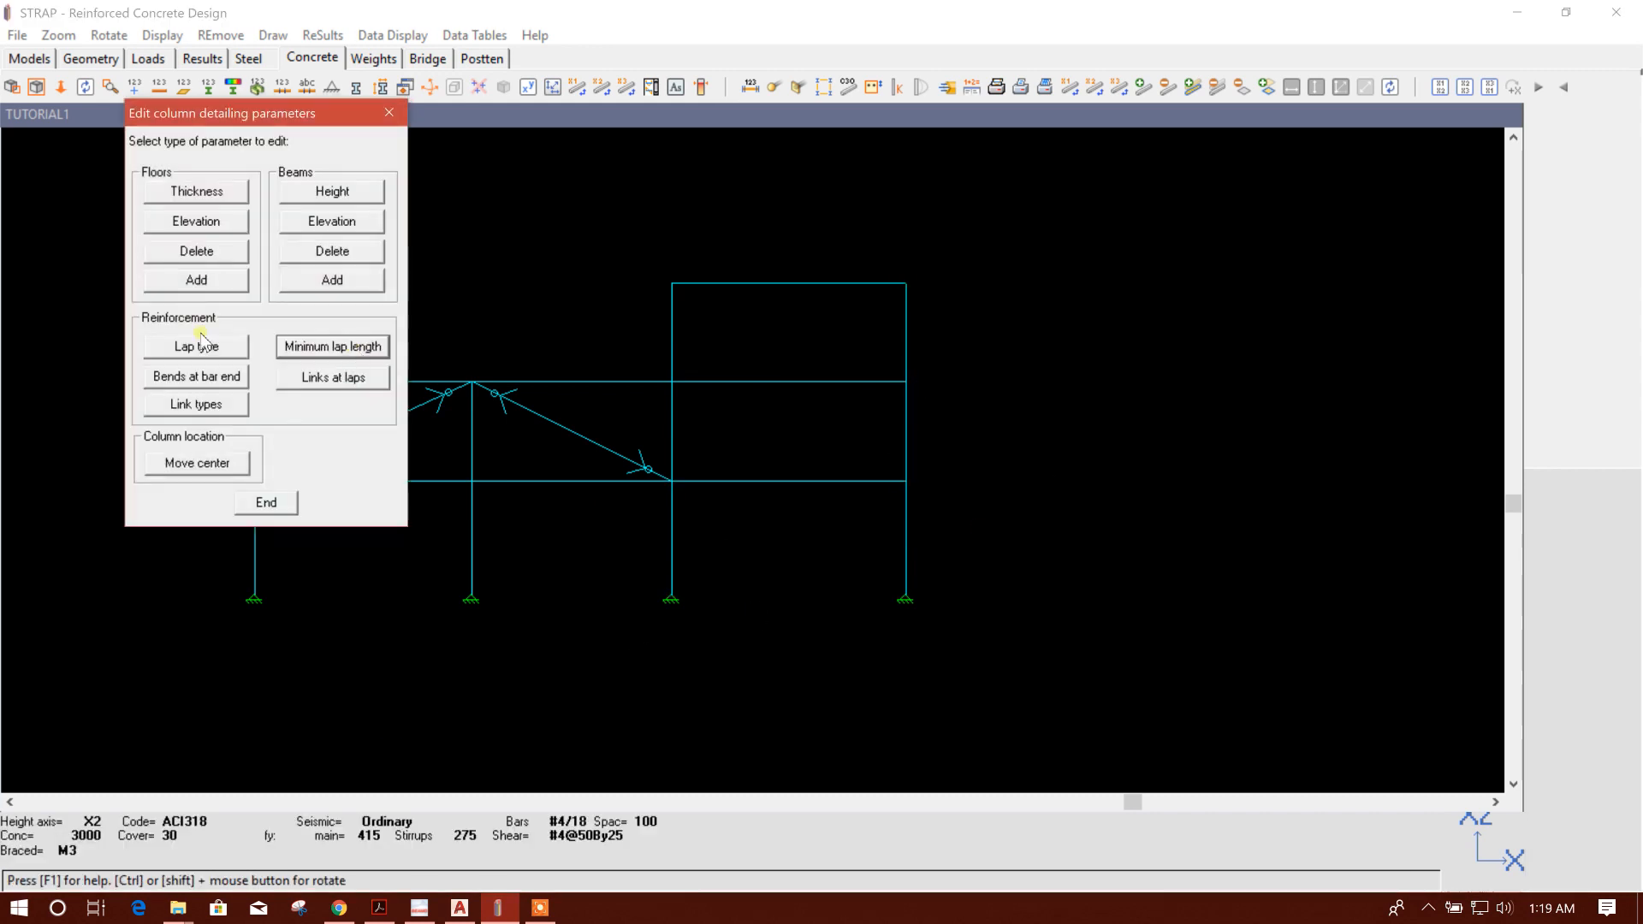
- Check the bend options for bars at the column extremities, cancel them and leave the column detailing parameters
click(190, 382)
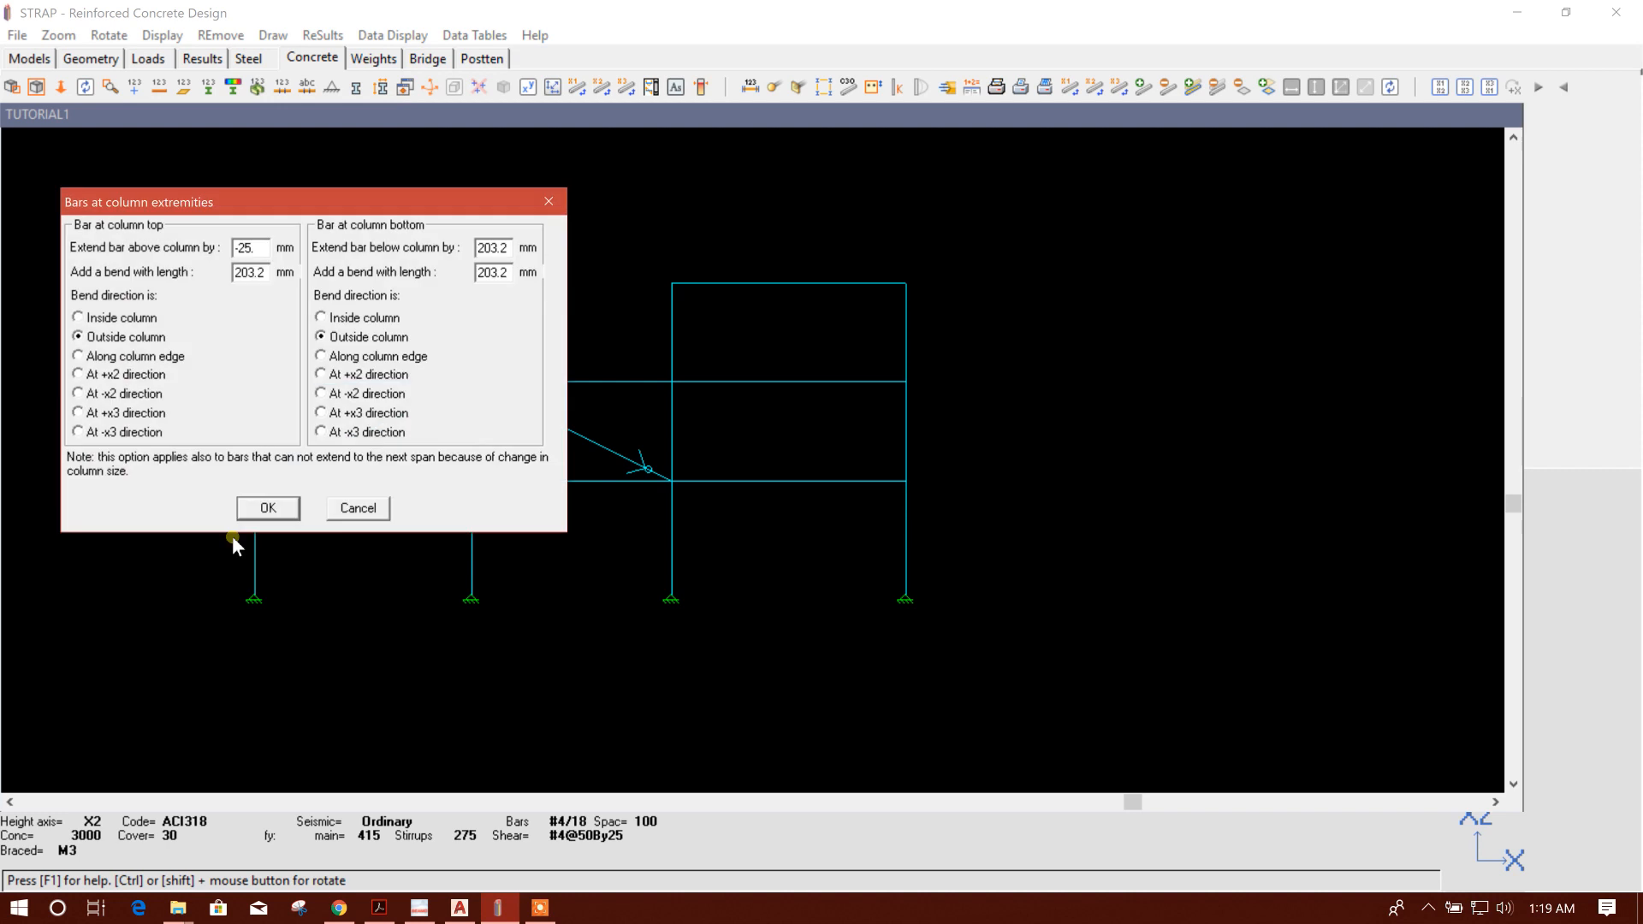
click(355, 510)
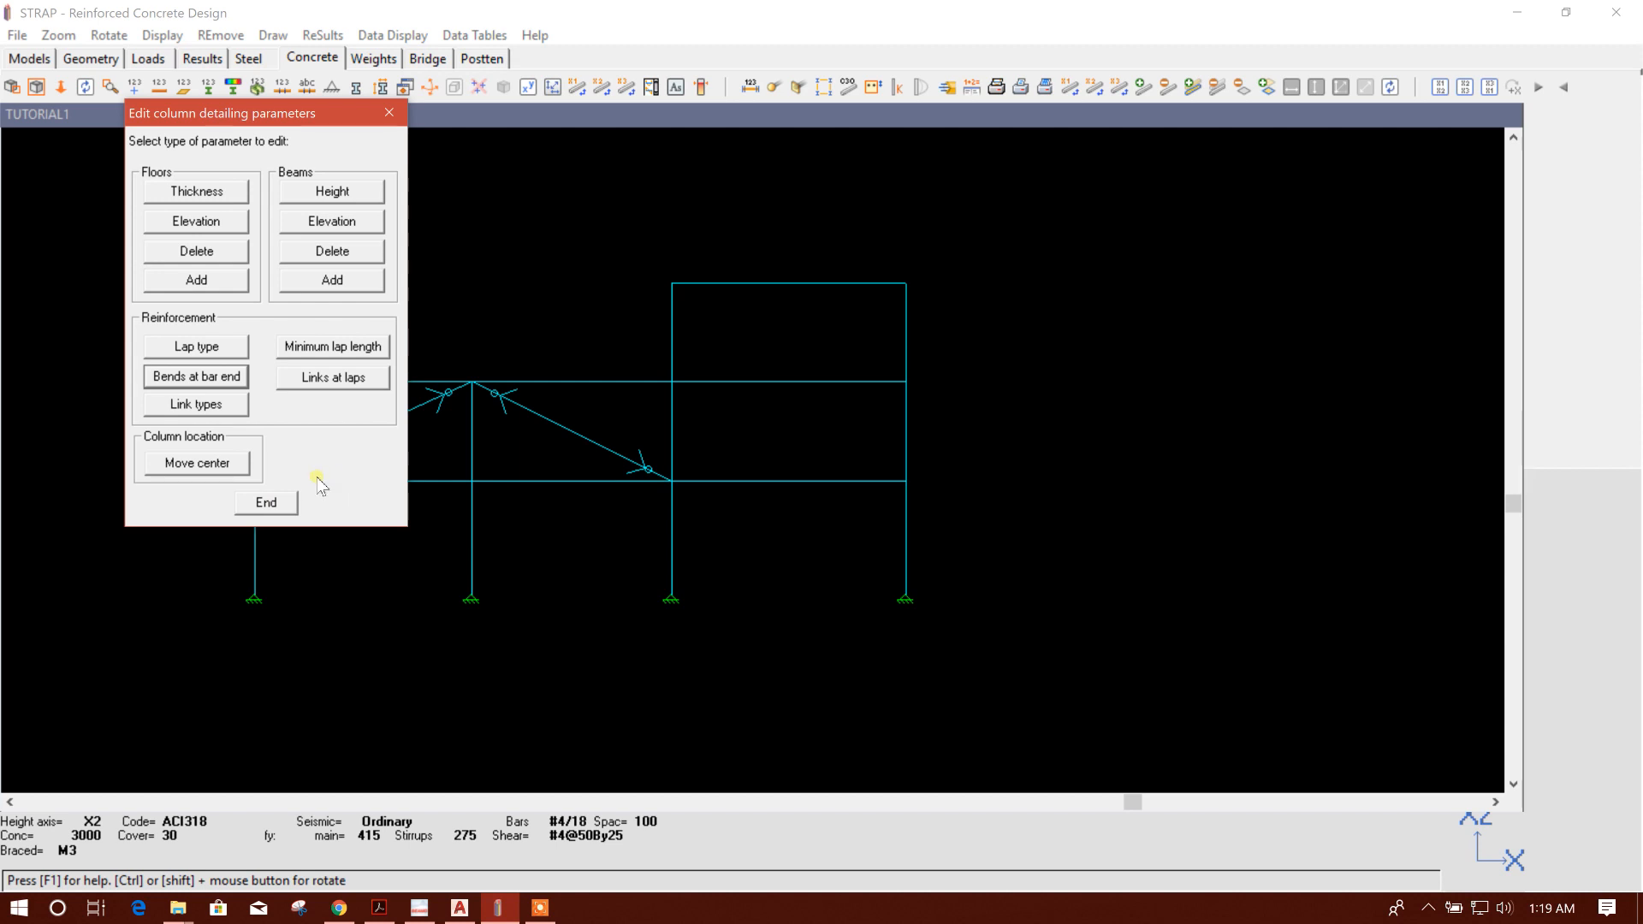
click(268, 502)
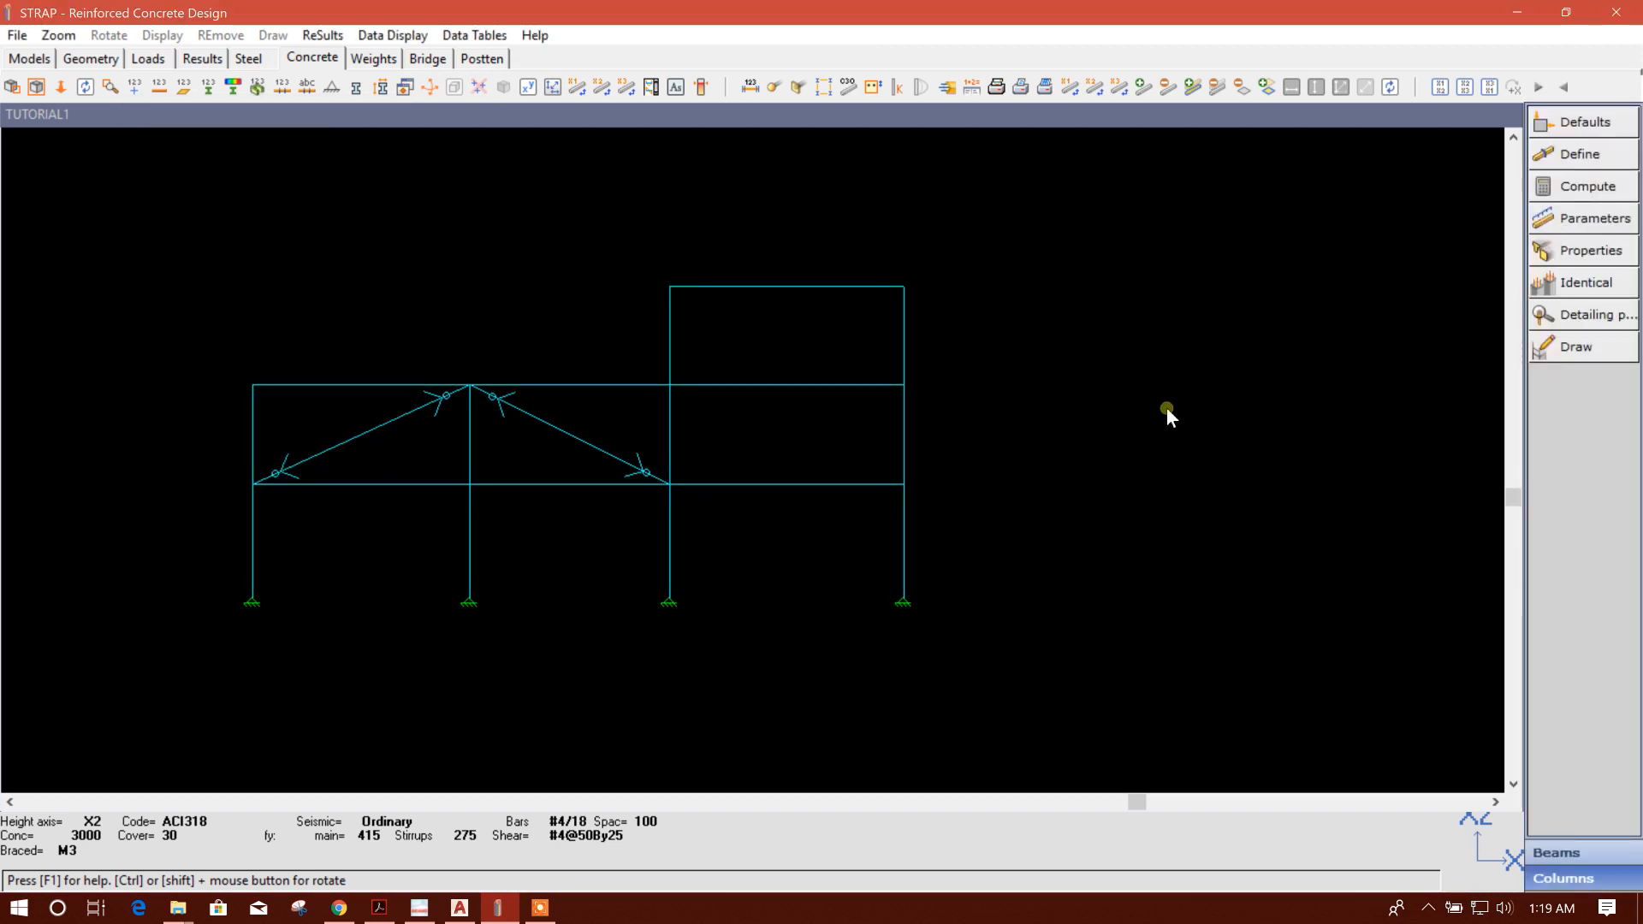
- Open the reinforcement drawings list and delete Drawing no. 1 and Table no. 2
click(1582, 347)
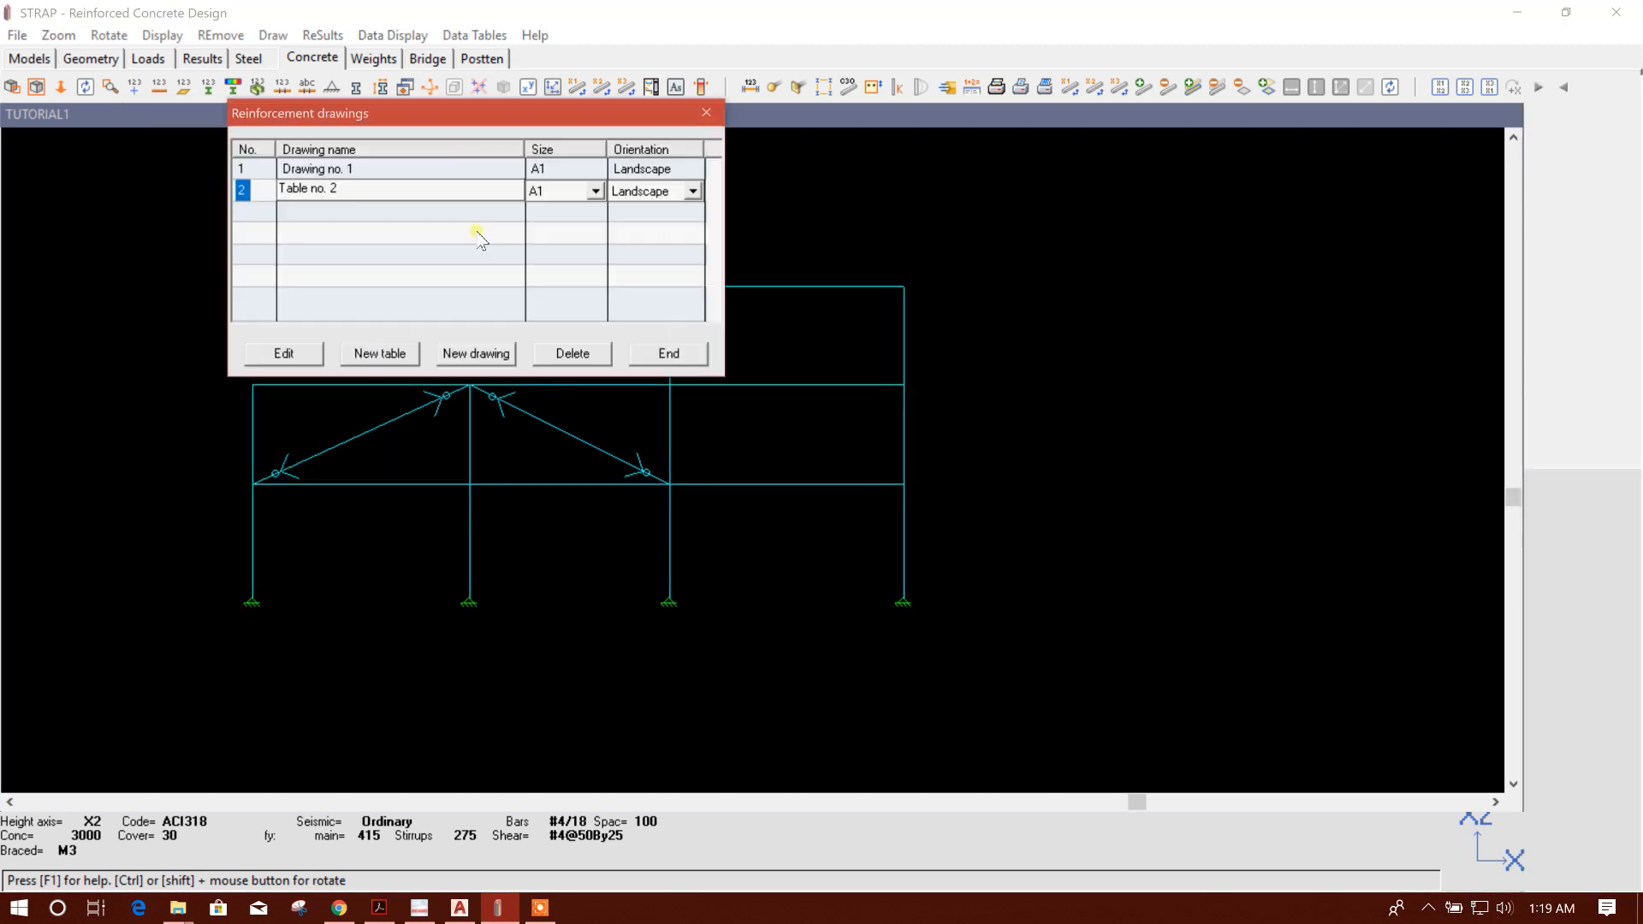
click(333, 171)
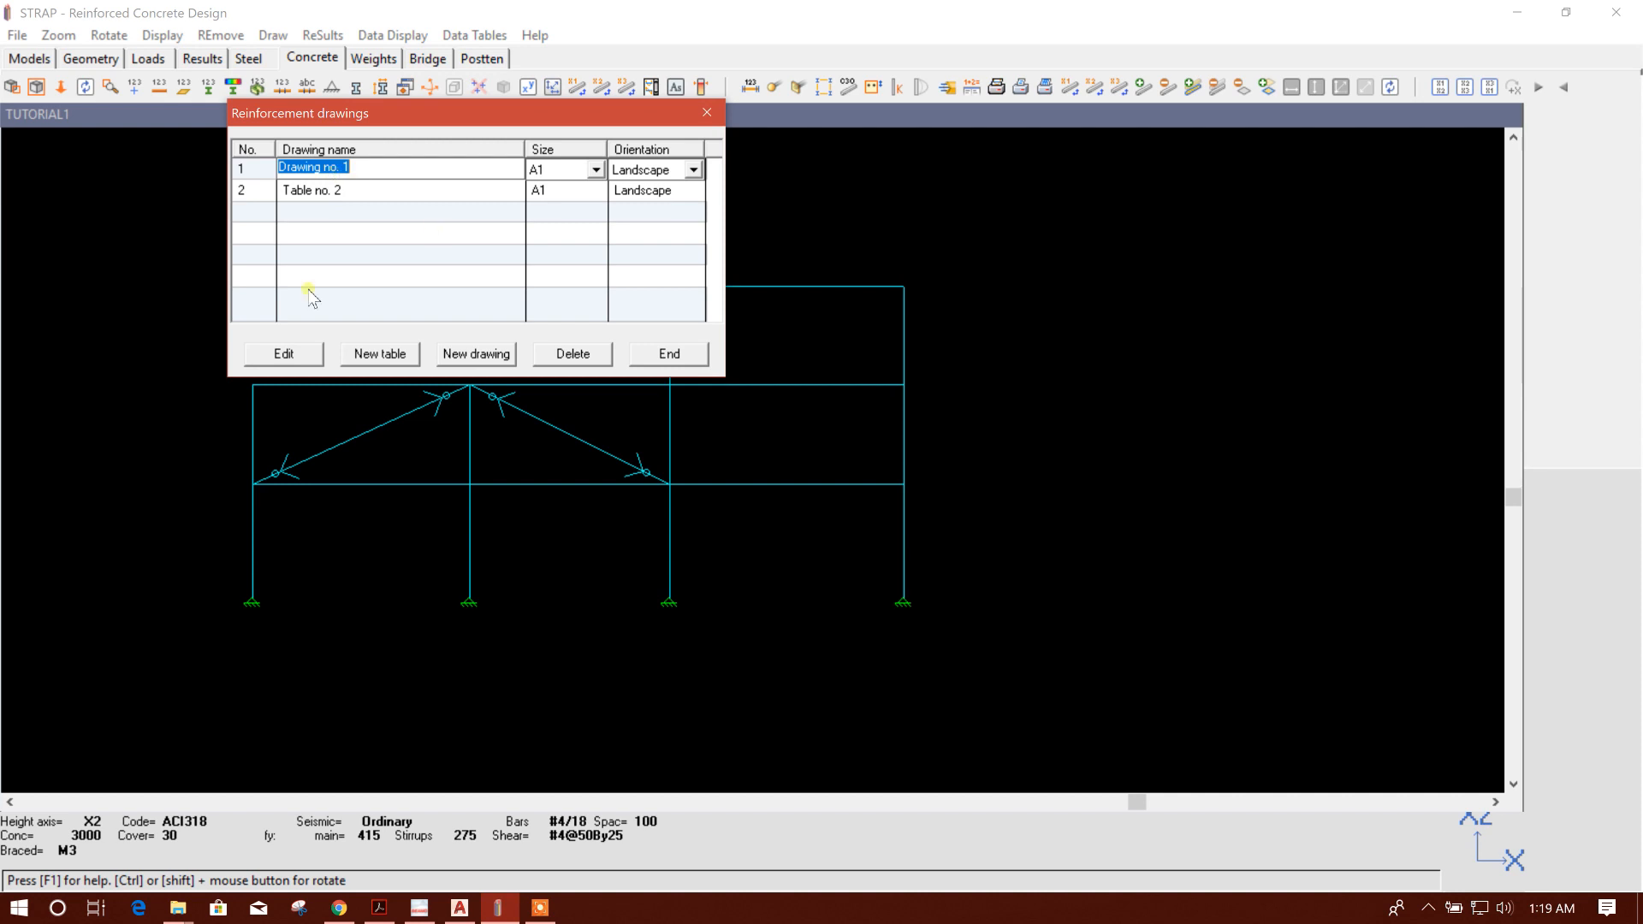
click(552, 357)
click(225, 242)
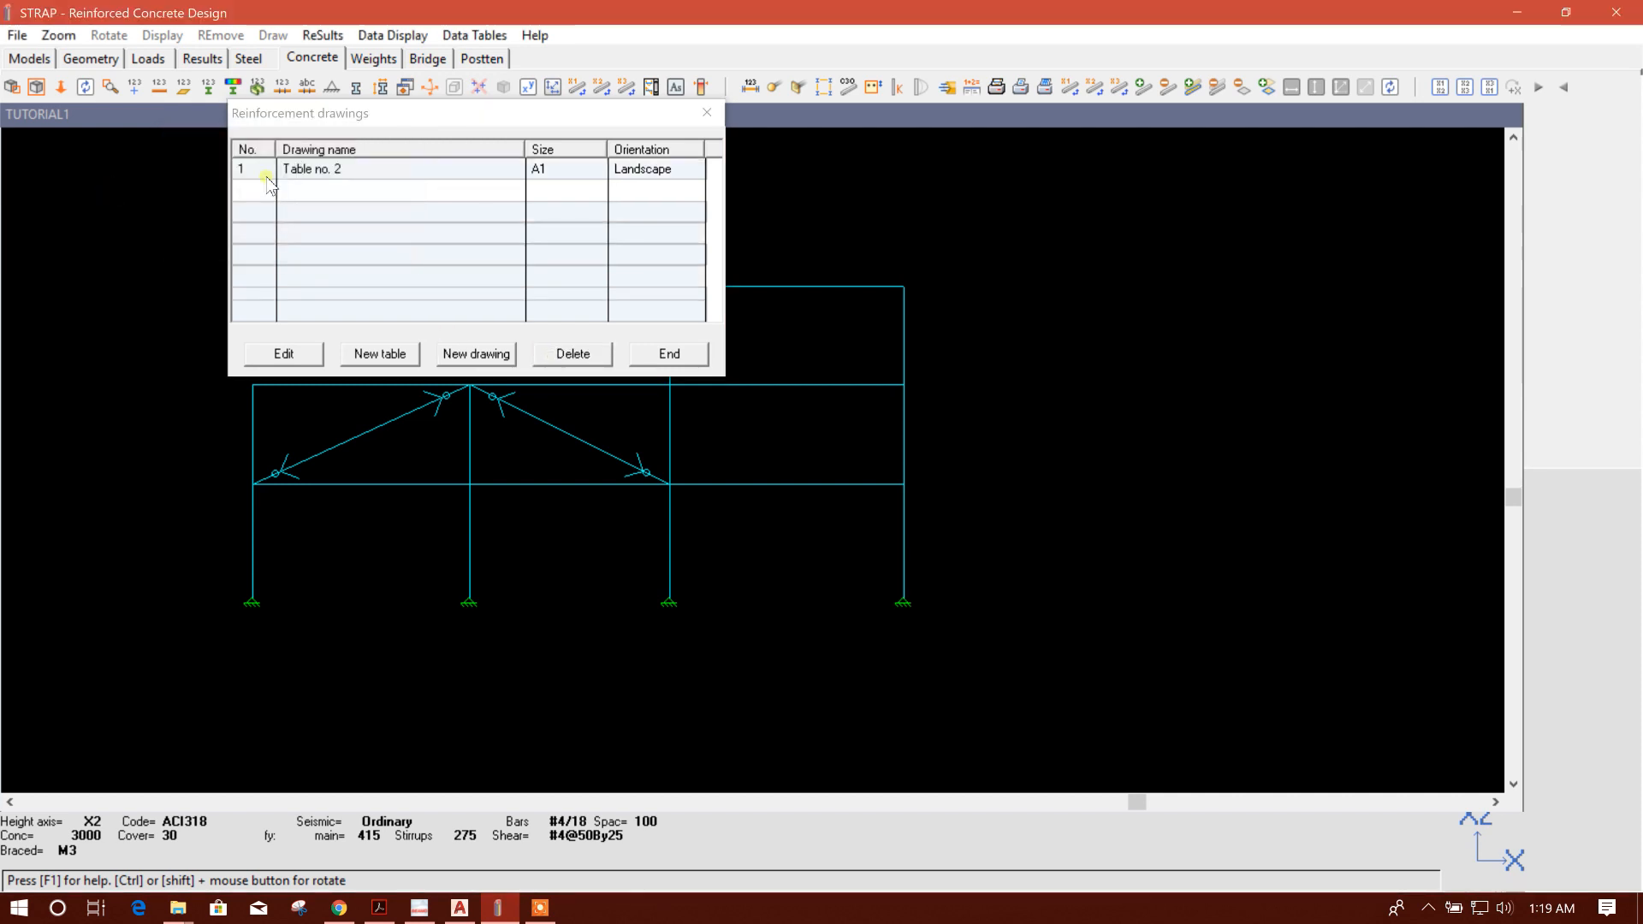
click(573, 354)
click(220, 241)
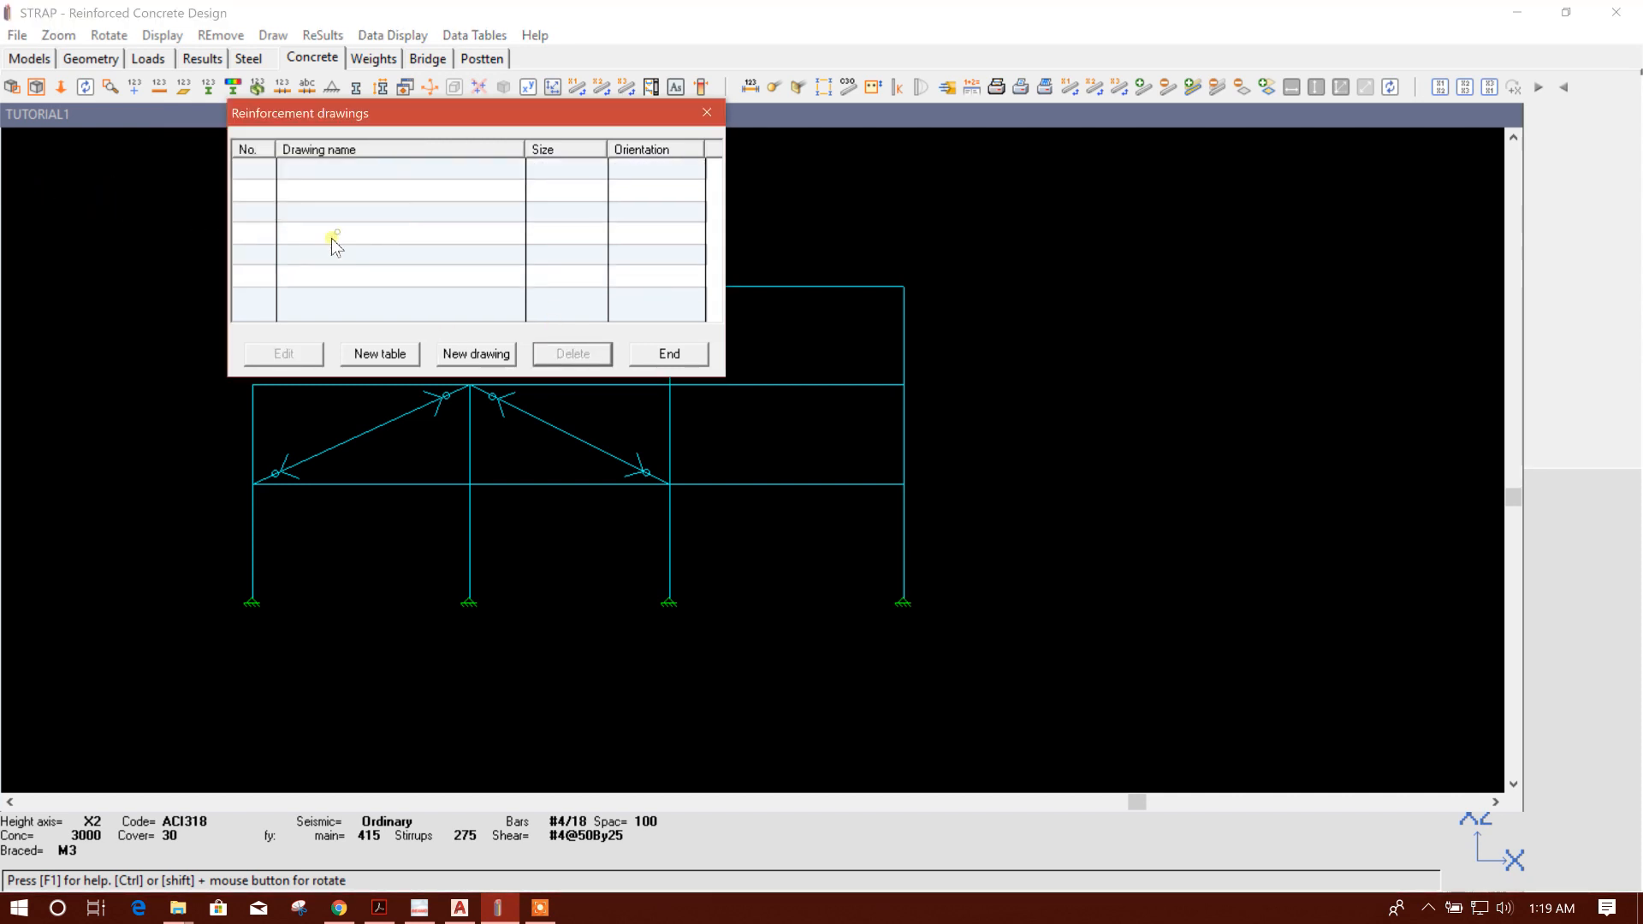
- Add a new table and a new drawing to the reinforcement drawings list, and start editing the table
click(394, 358)
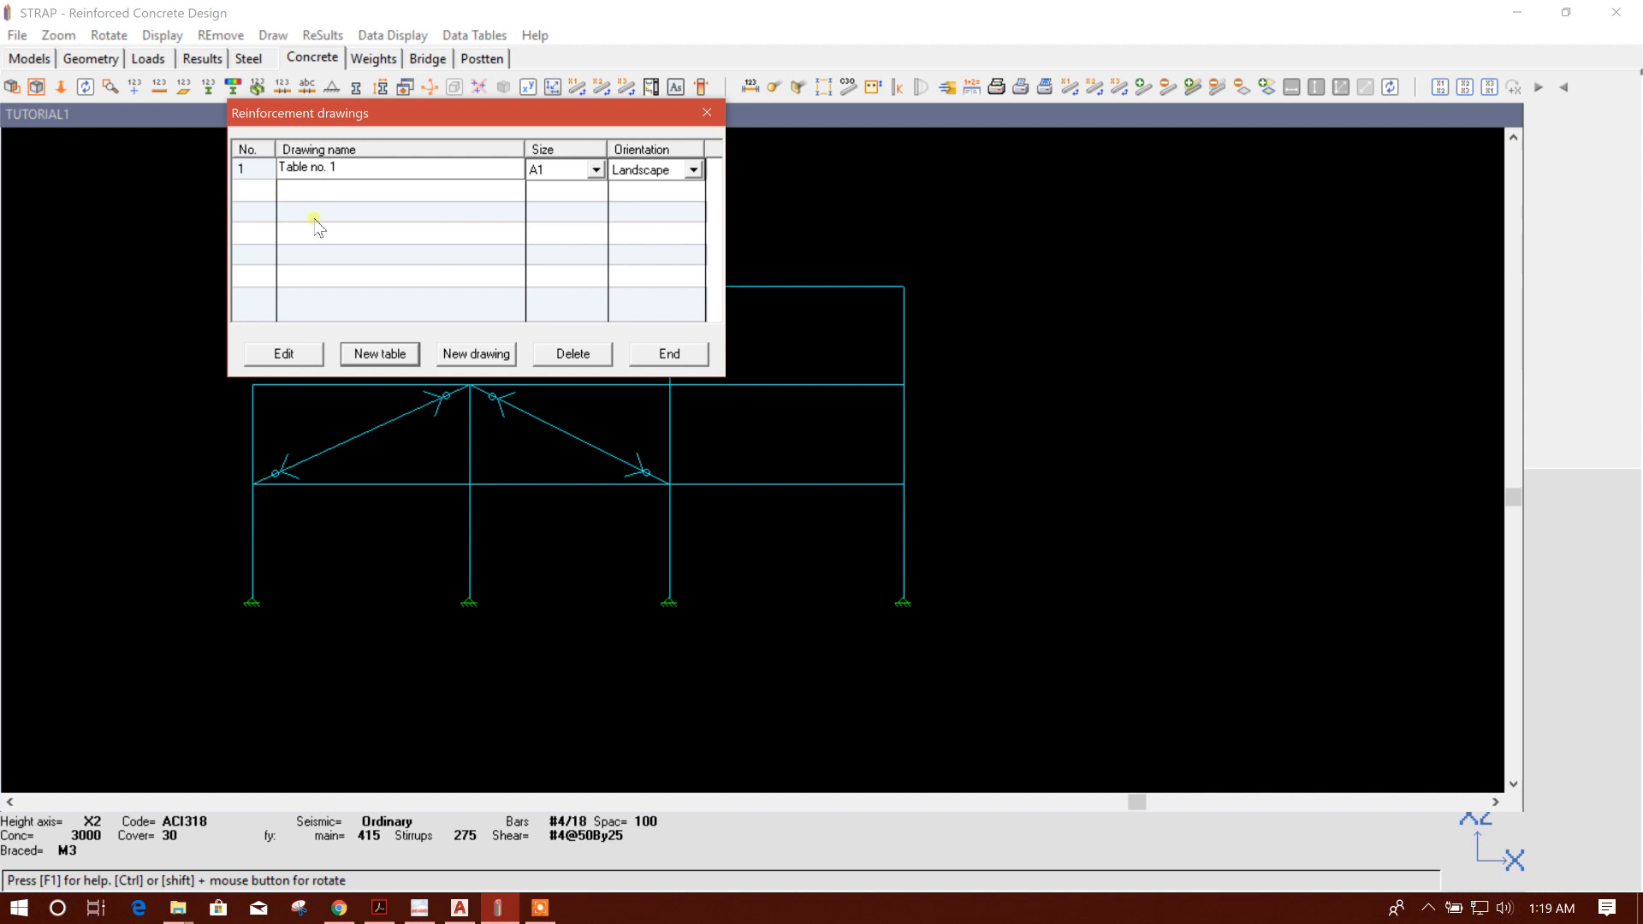
click(496, 351)
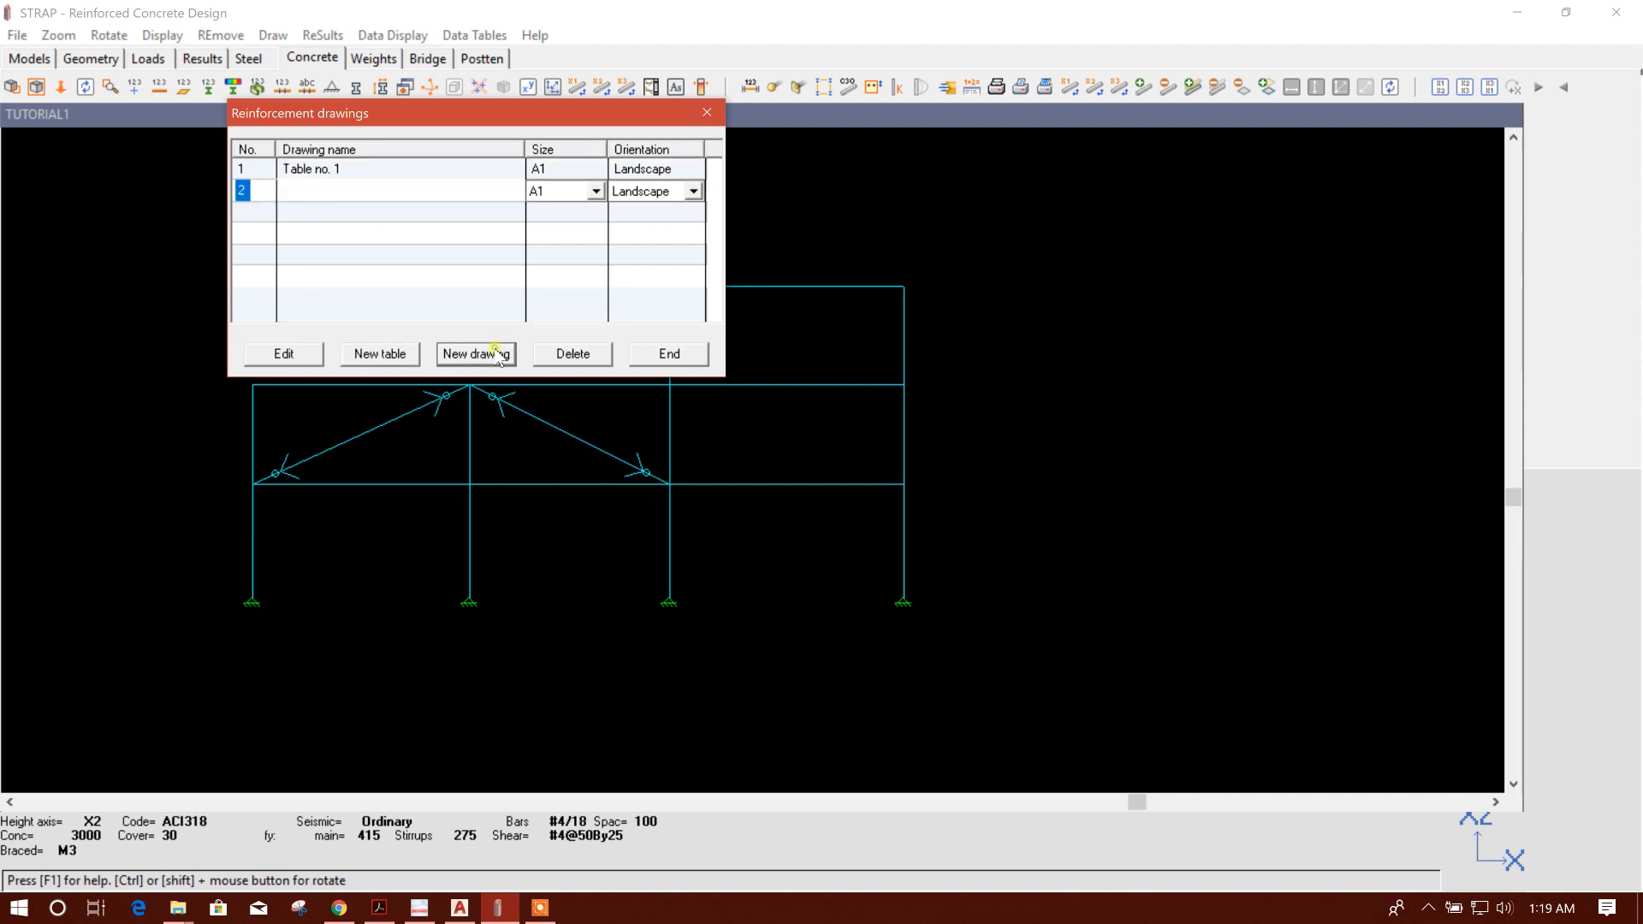
click(293, 171)
click(326, 353)
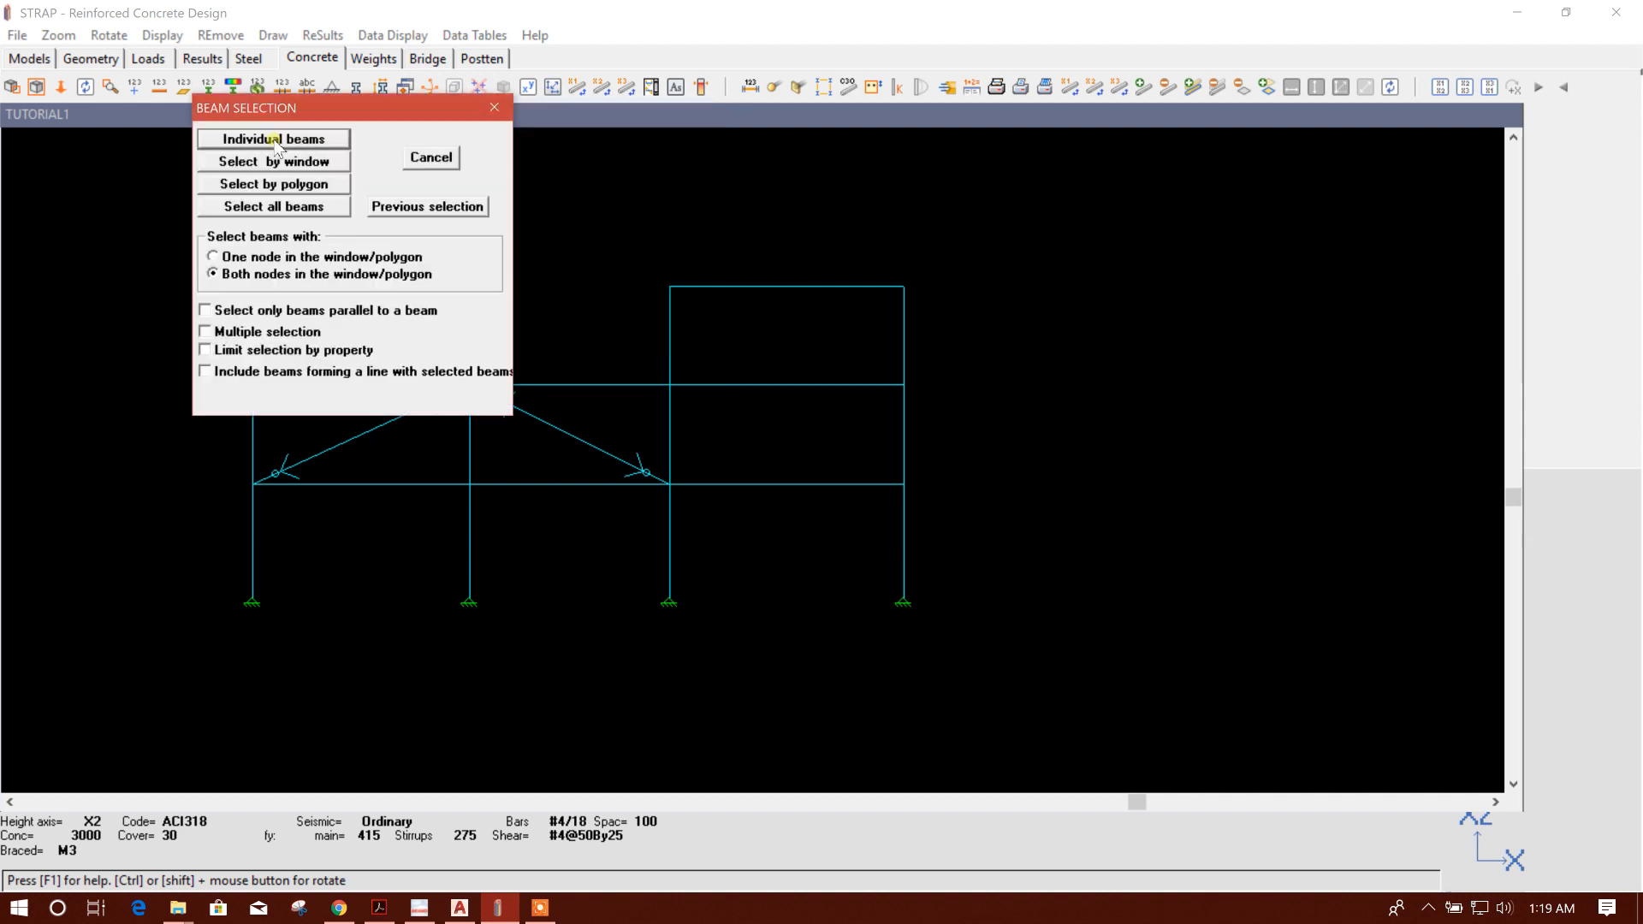
- Add the columns of all four column lines to the table and accept the table parameters with sections and elevations drawn
click(296, 140)
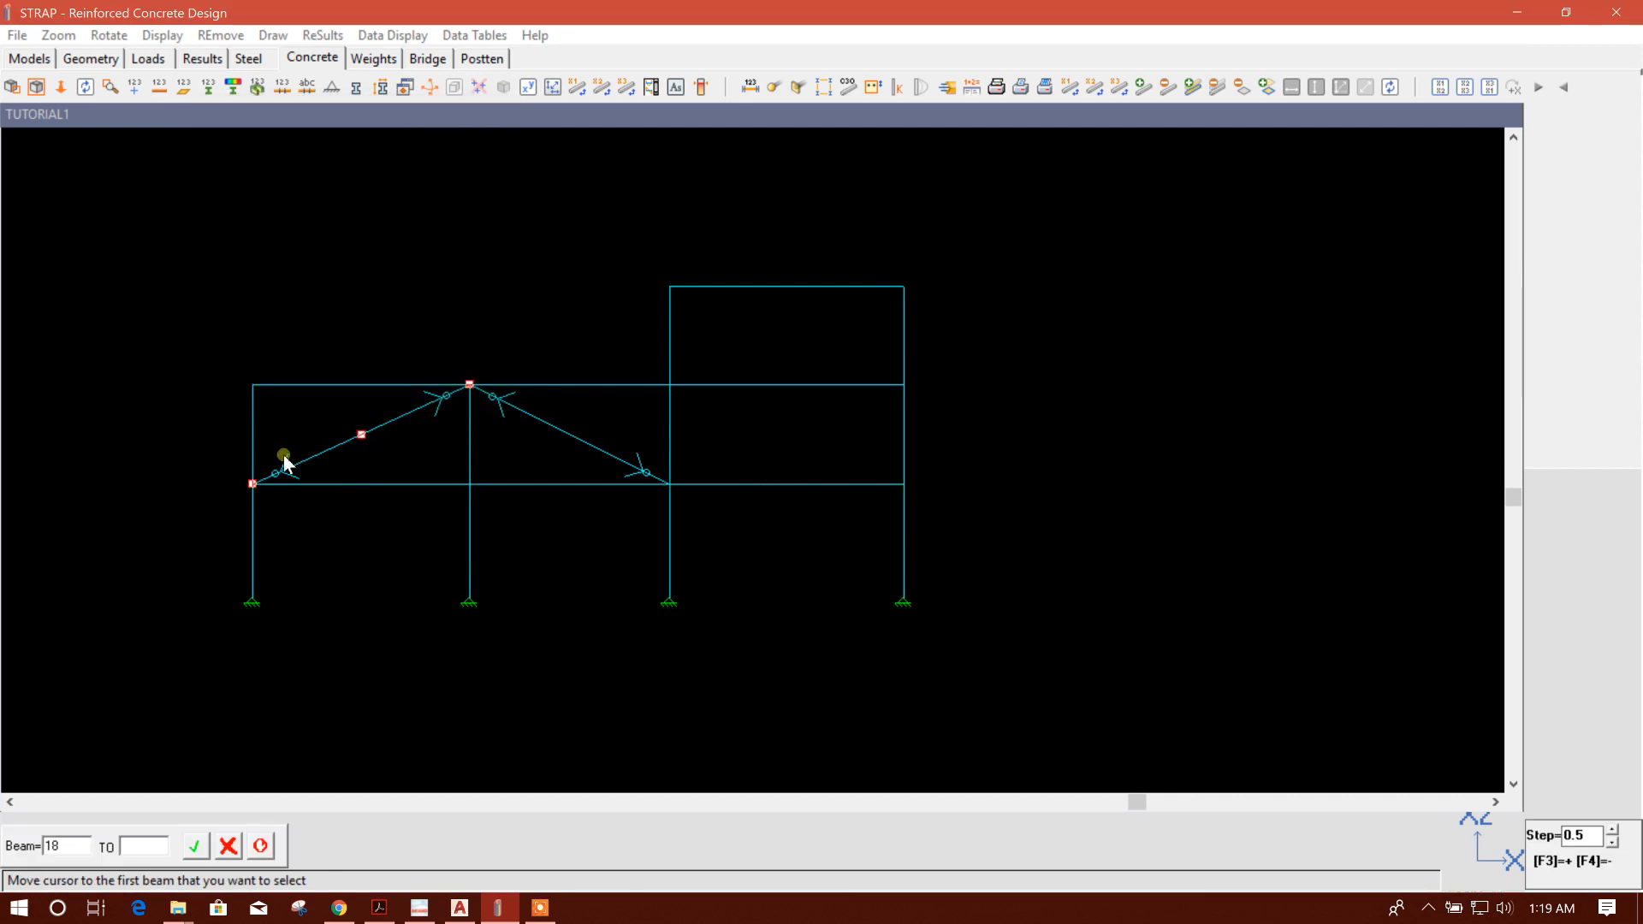
click(256, 525)
click(255, 439)
click(471, 542)
click(469, 465)
click(668, 546)
click(670, 462)
click(670, 347)
click(899, 458)
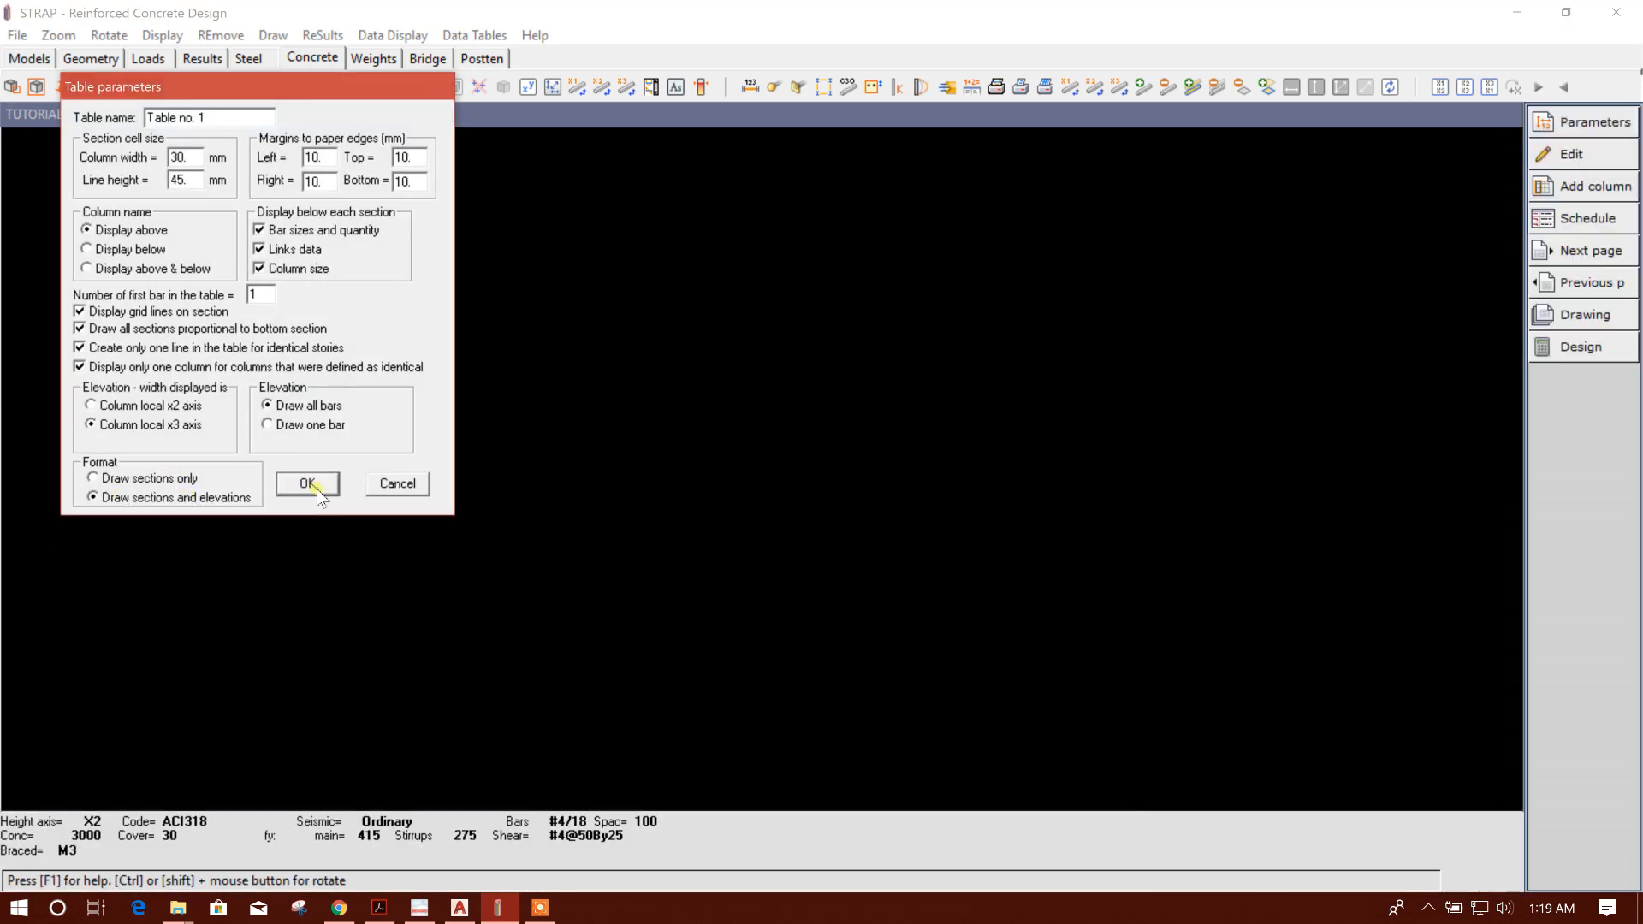
click(315, 486)
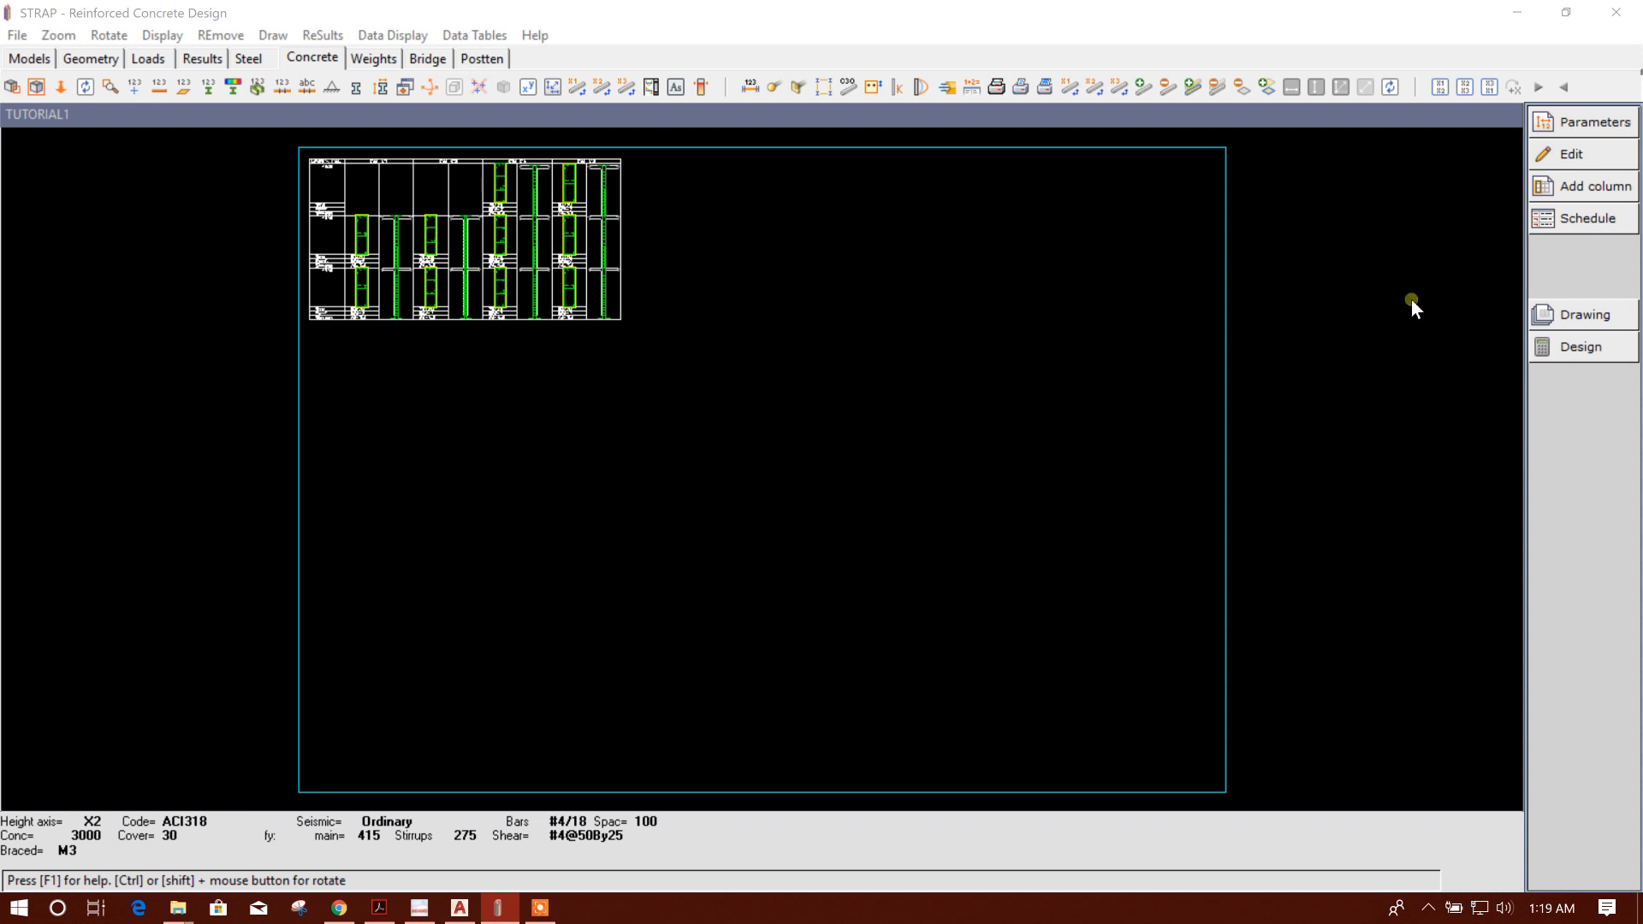
- Export the column table to DXF with actual dimensions in millimetres, overwriting 1.dxf on the Desktop
click(291, 37)
click(25, 37)
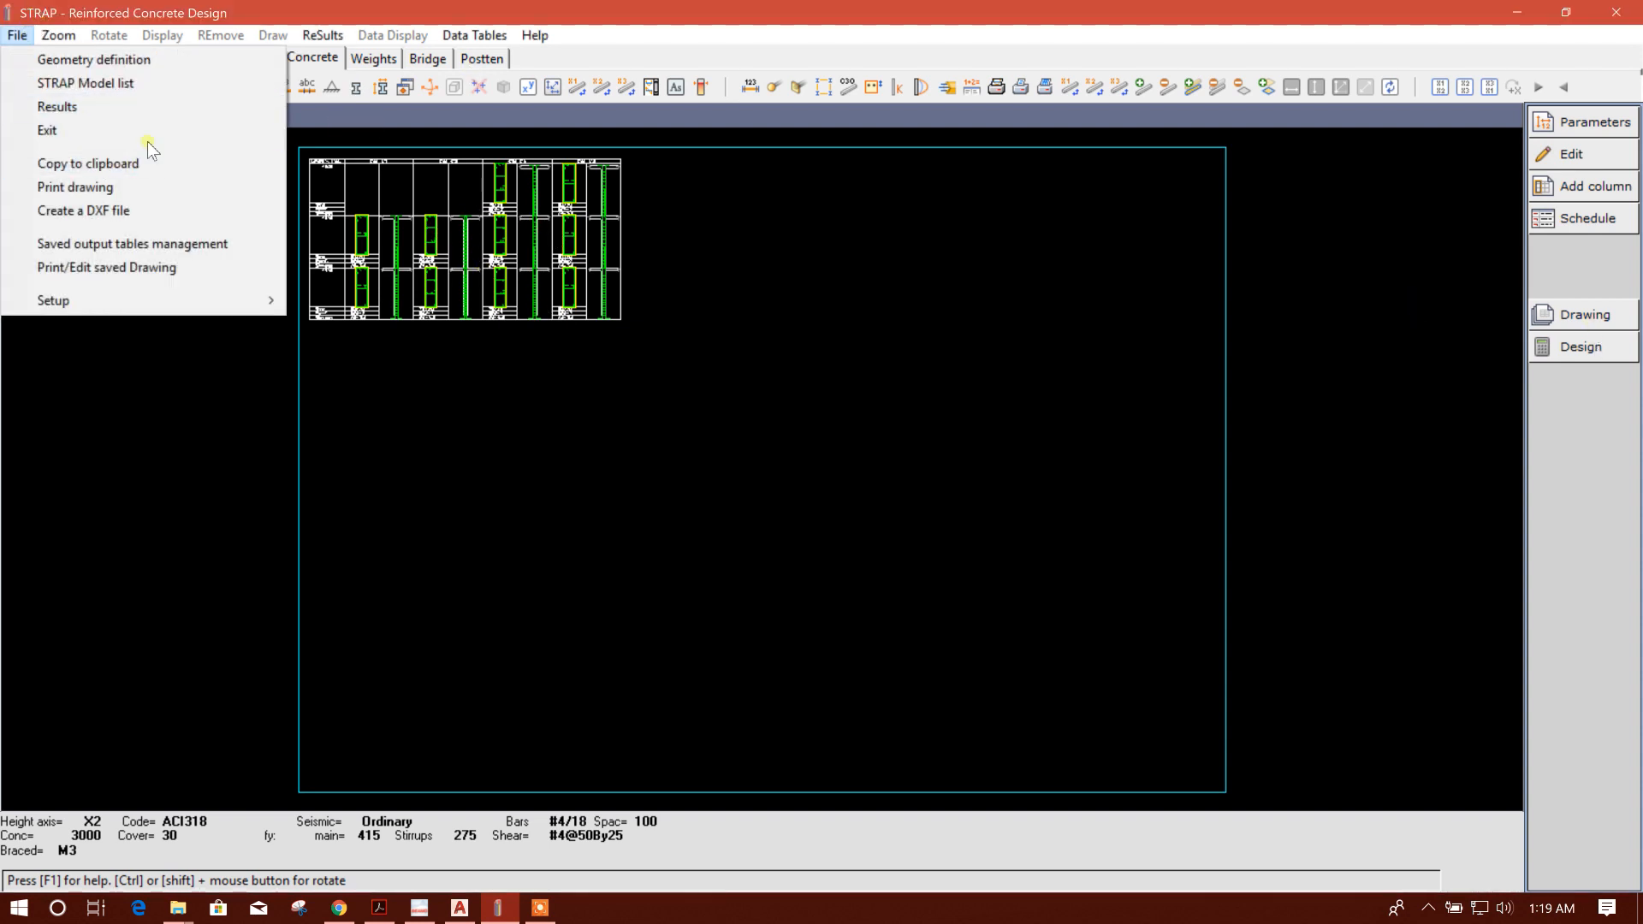
click(166, 214)
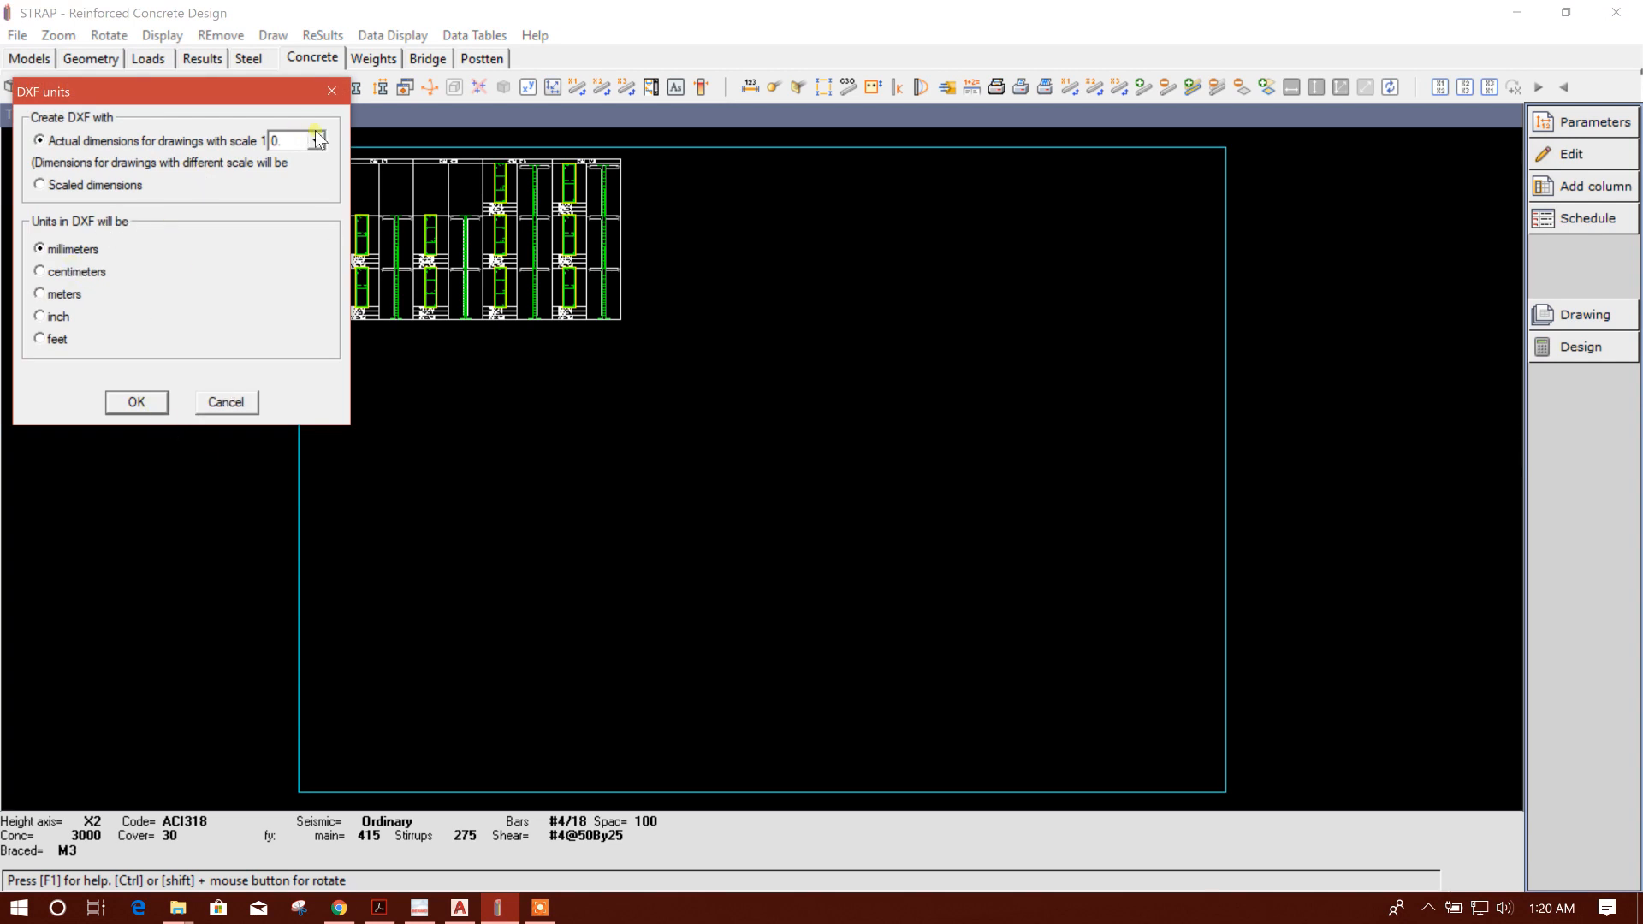
click(136, 404)
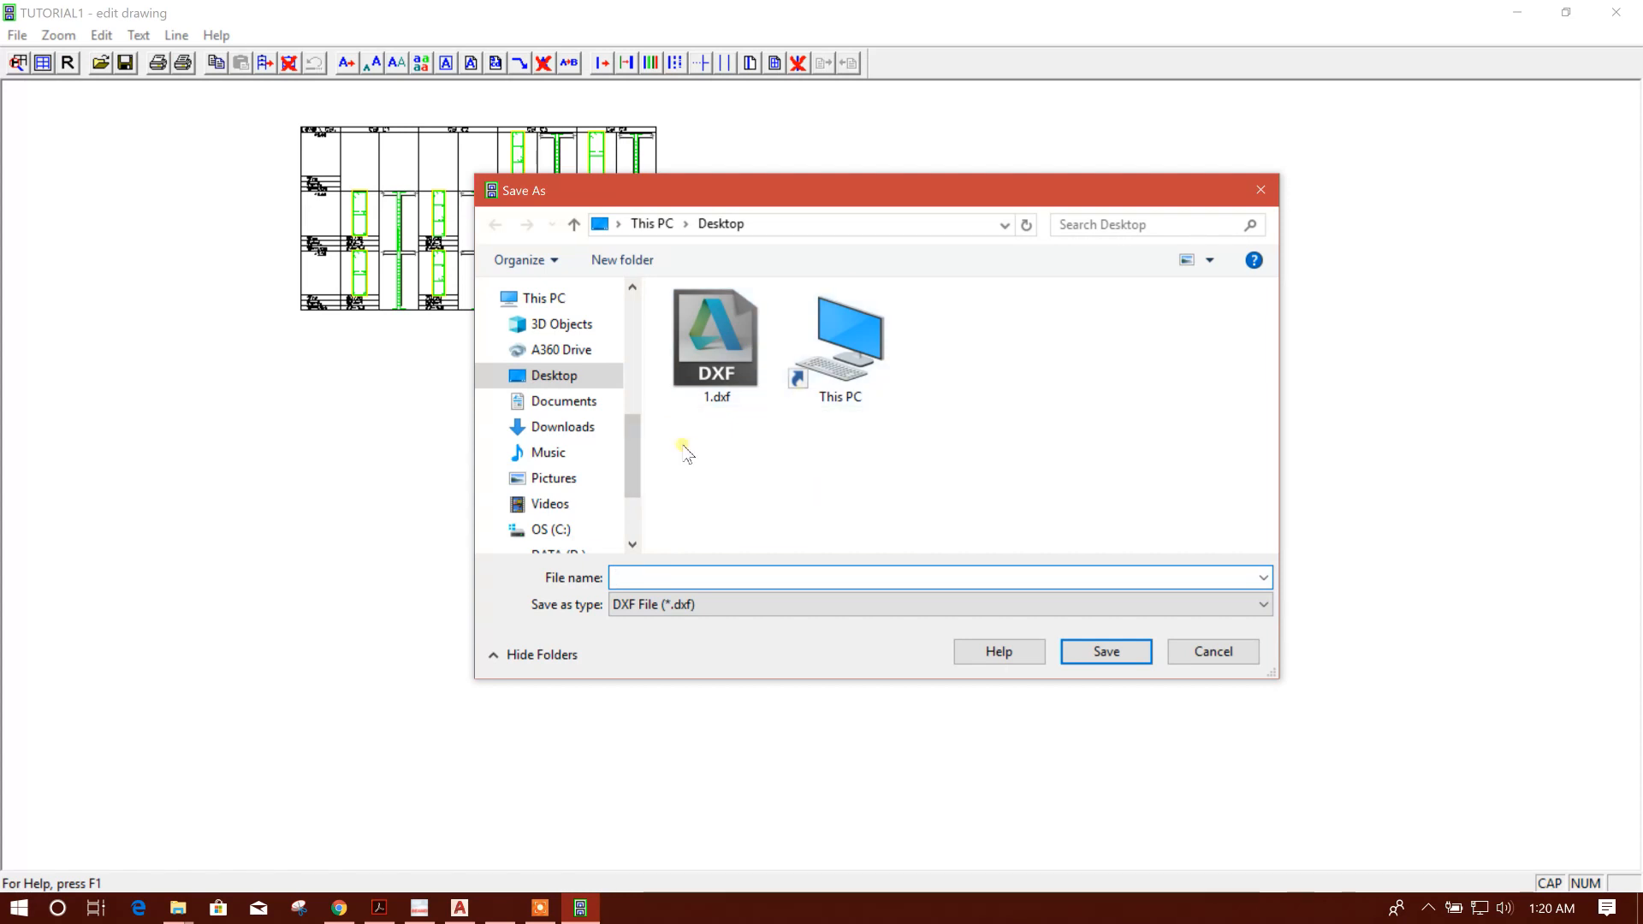
click(722, 399)
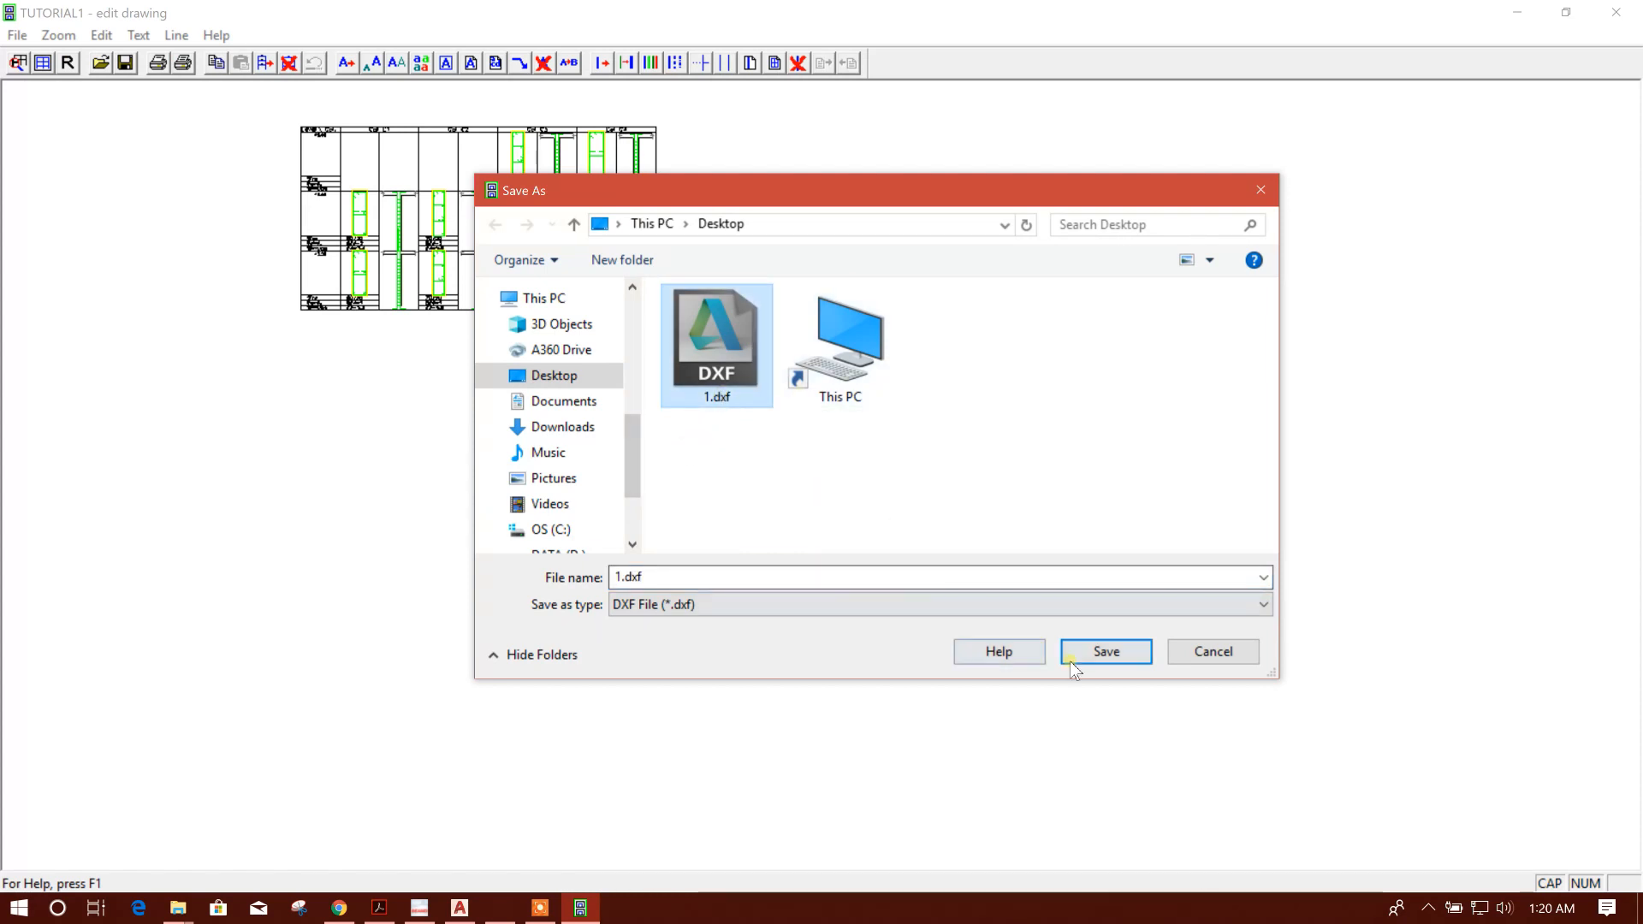
click(1106, 652)
click(884, 463)
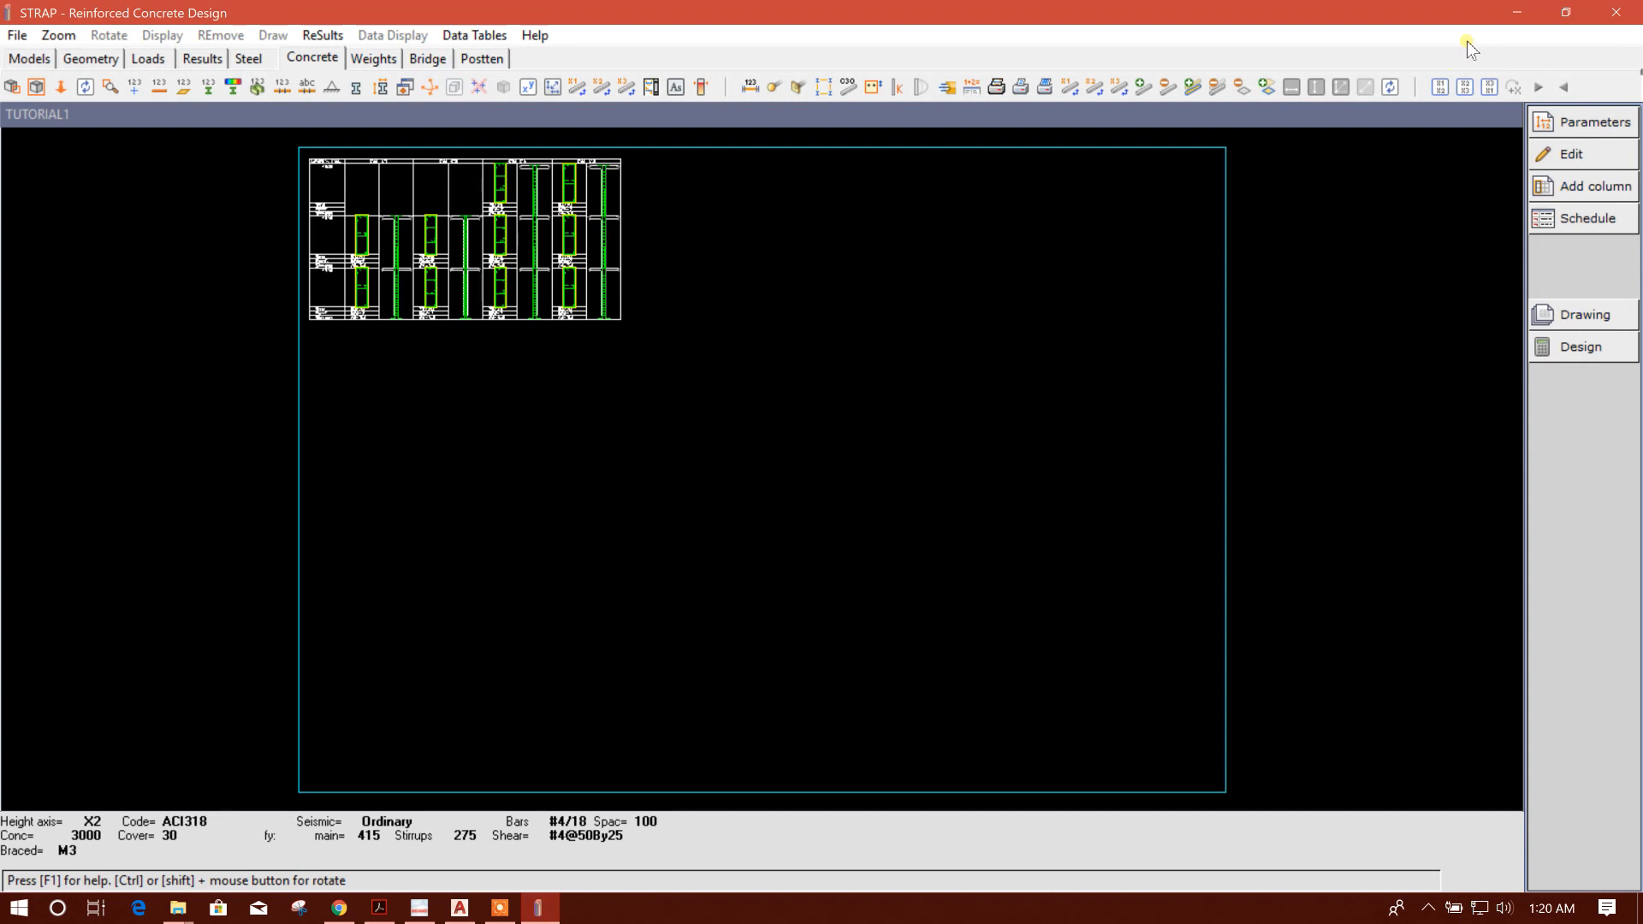
- Minimize STRAP and open the exported 1.dxf from the desktop with AutoCAD
click(1502, 10)
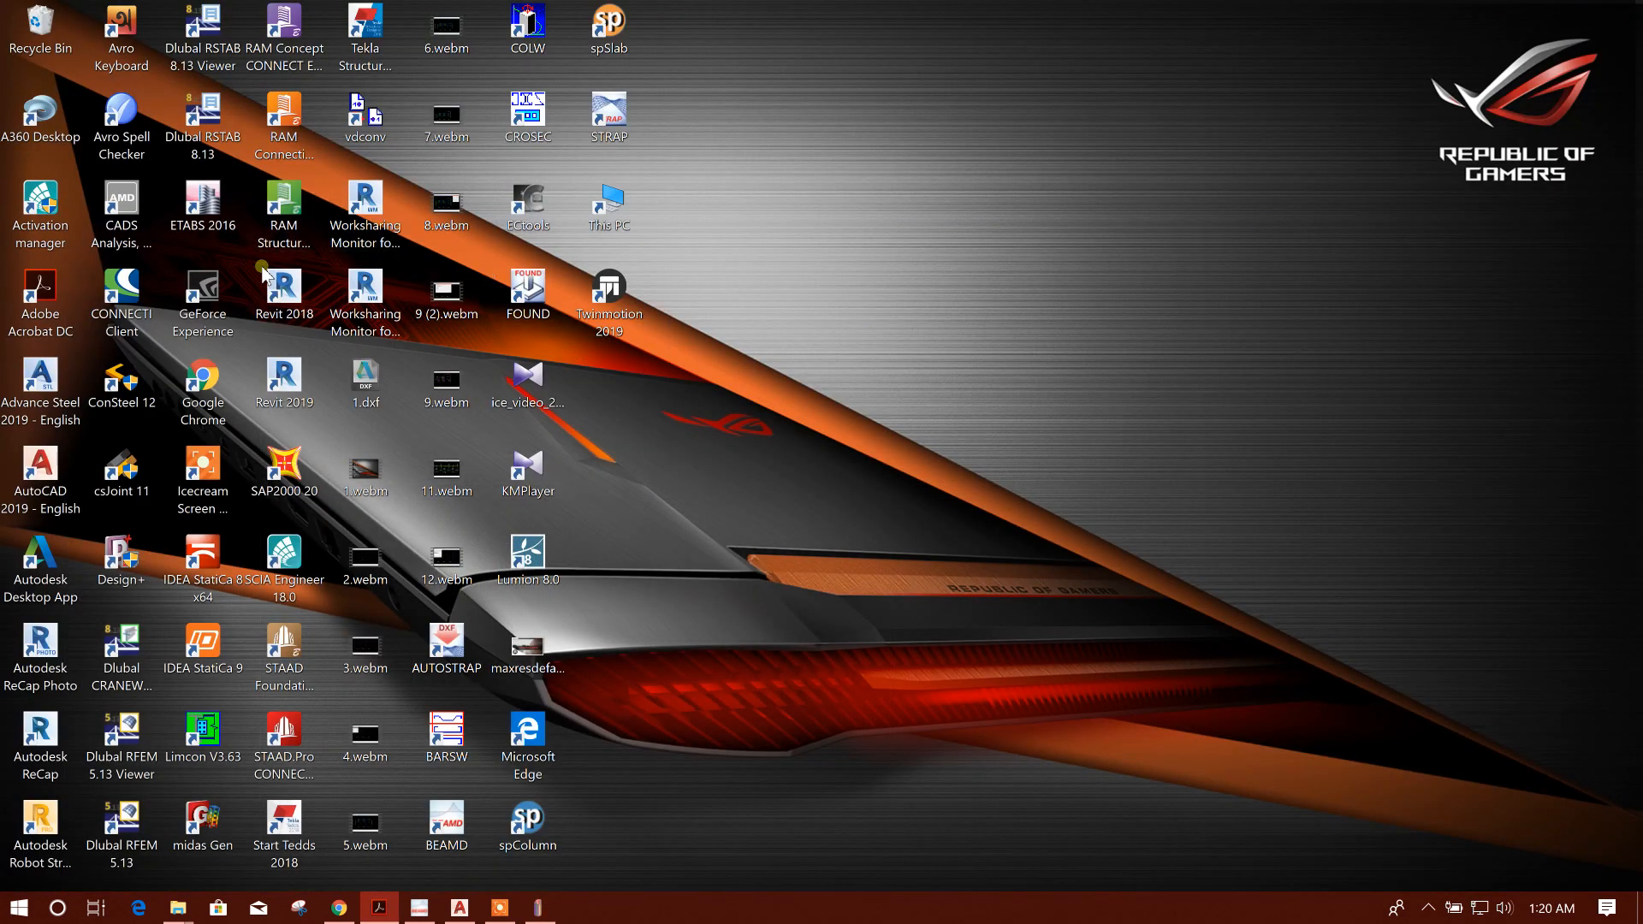
right_click(368, 384)
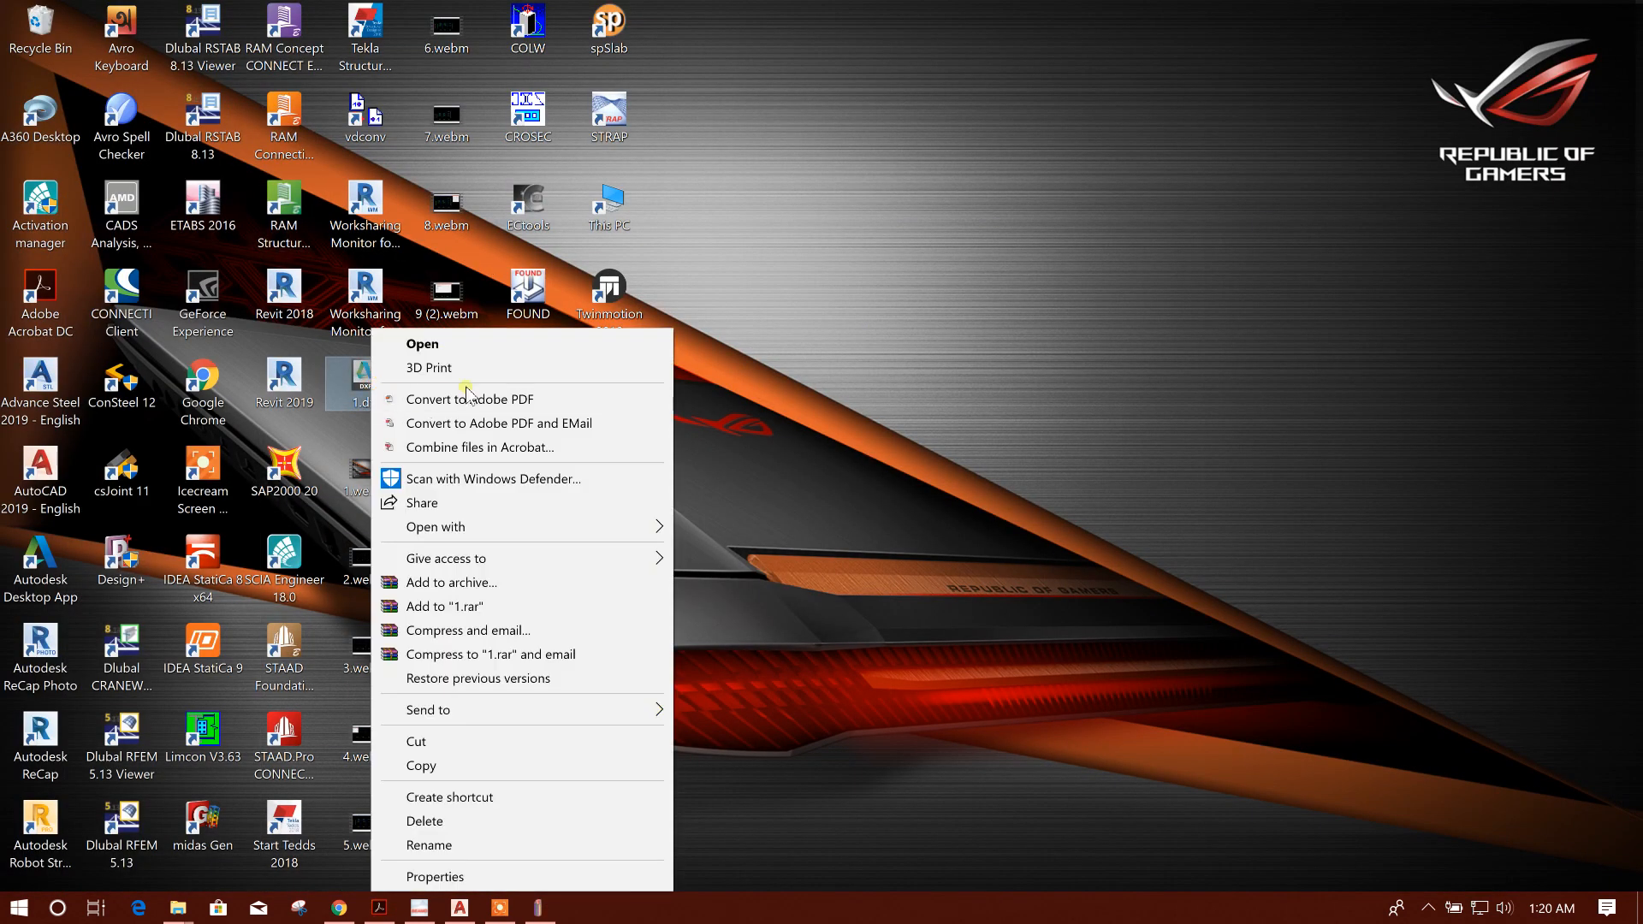
mouse_move(470, 529)
click(777, 532)
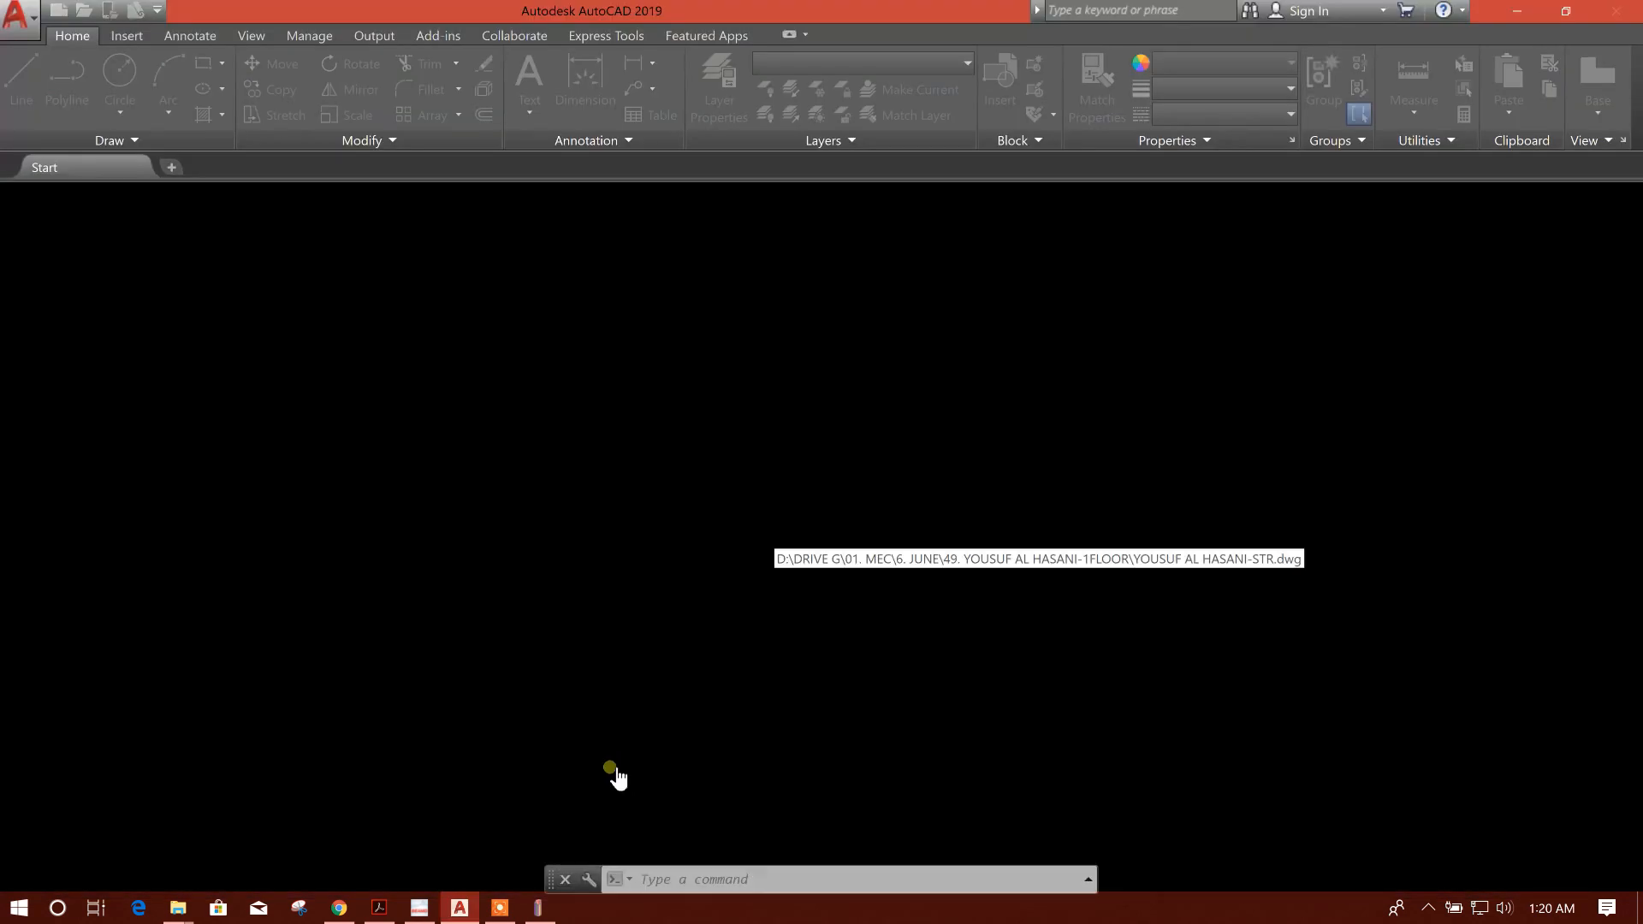
- Examine the column reinforcement table in 1.dxf, including the sections, elevations, sizes, reinforcement and stirrups of columns C1 to C4
scroll(539, 460, down, 10)
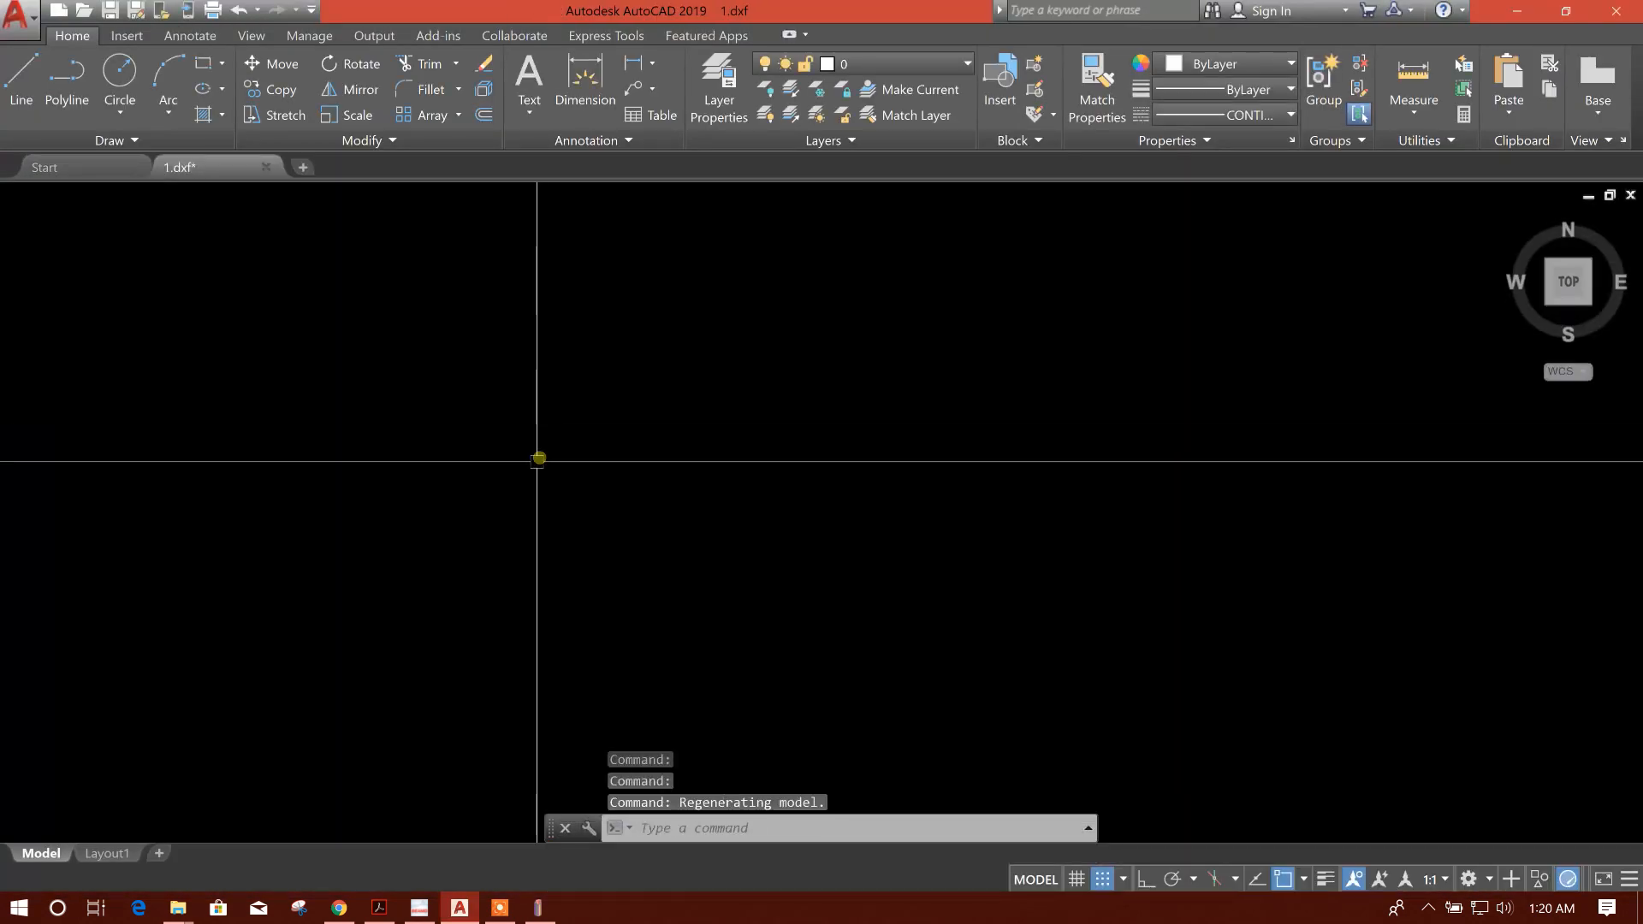
scroll(555, 414, up, 5)
scroll(555, 414, up, 10)
scroll(524, 475, down, 2)
scroll(459, 425, up, 3)
scroll(702, 586, down, 3)
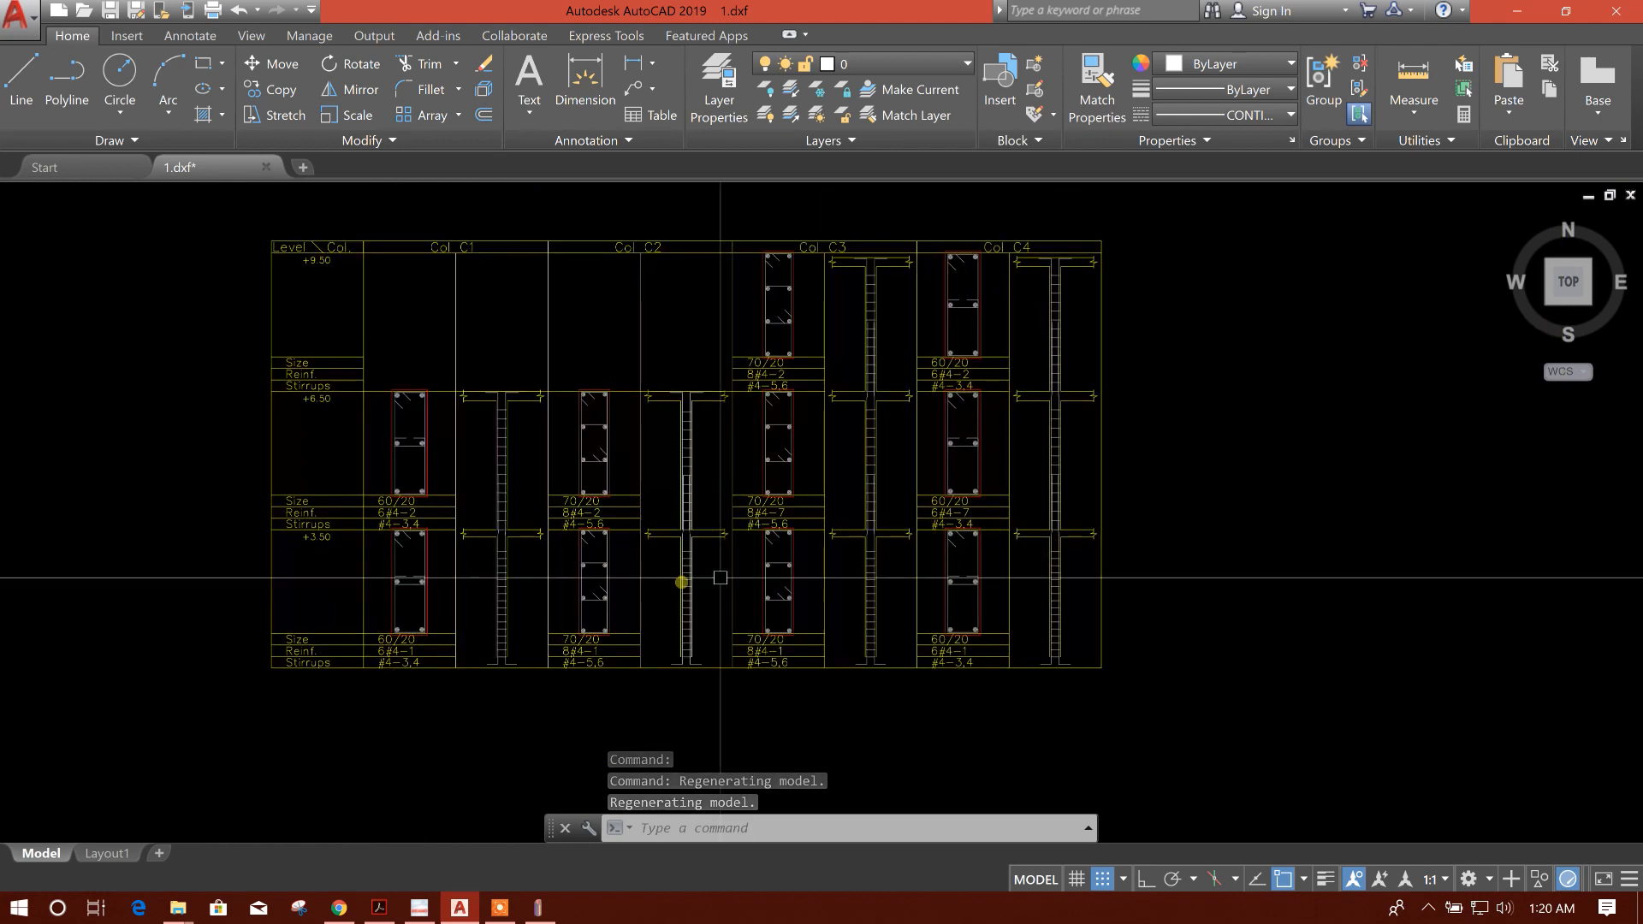
scroll(873, 550, down, 2)
scroll(869, 403, up, 3)
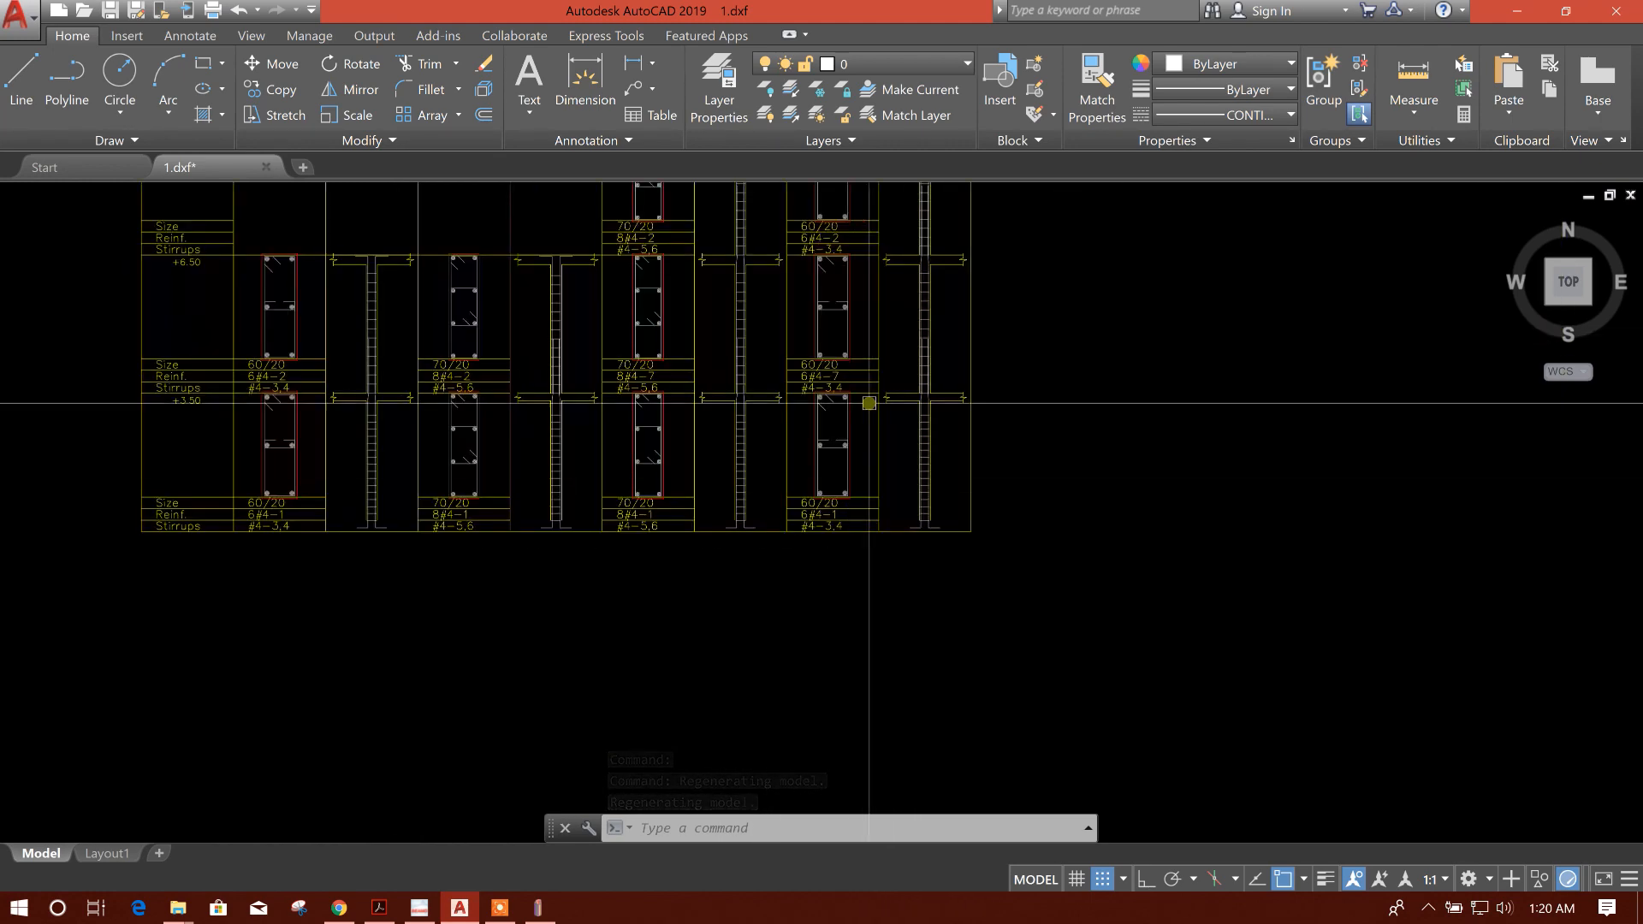
scroll(873, 543, down, 2)
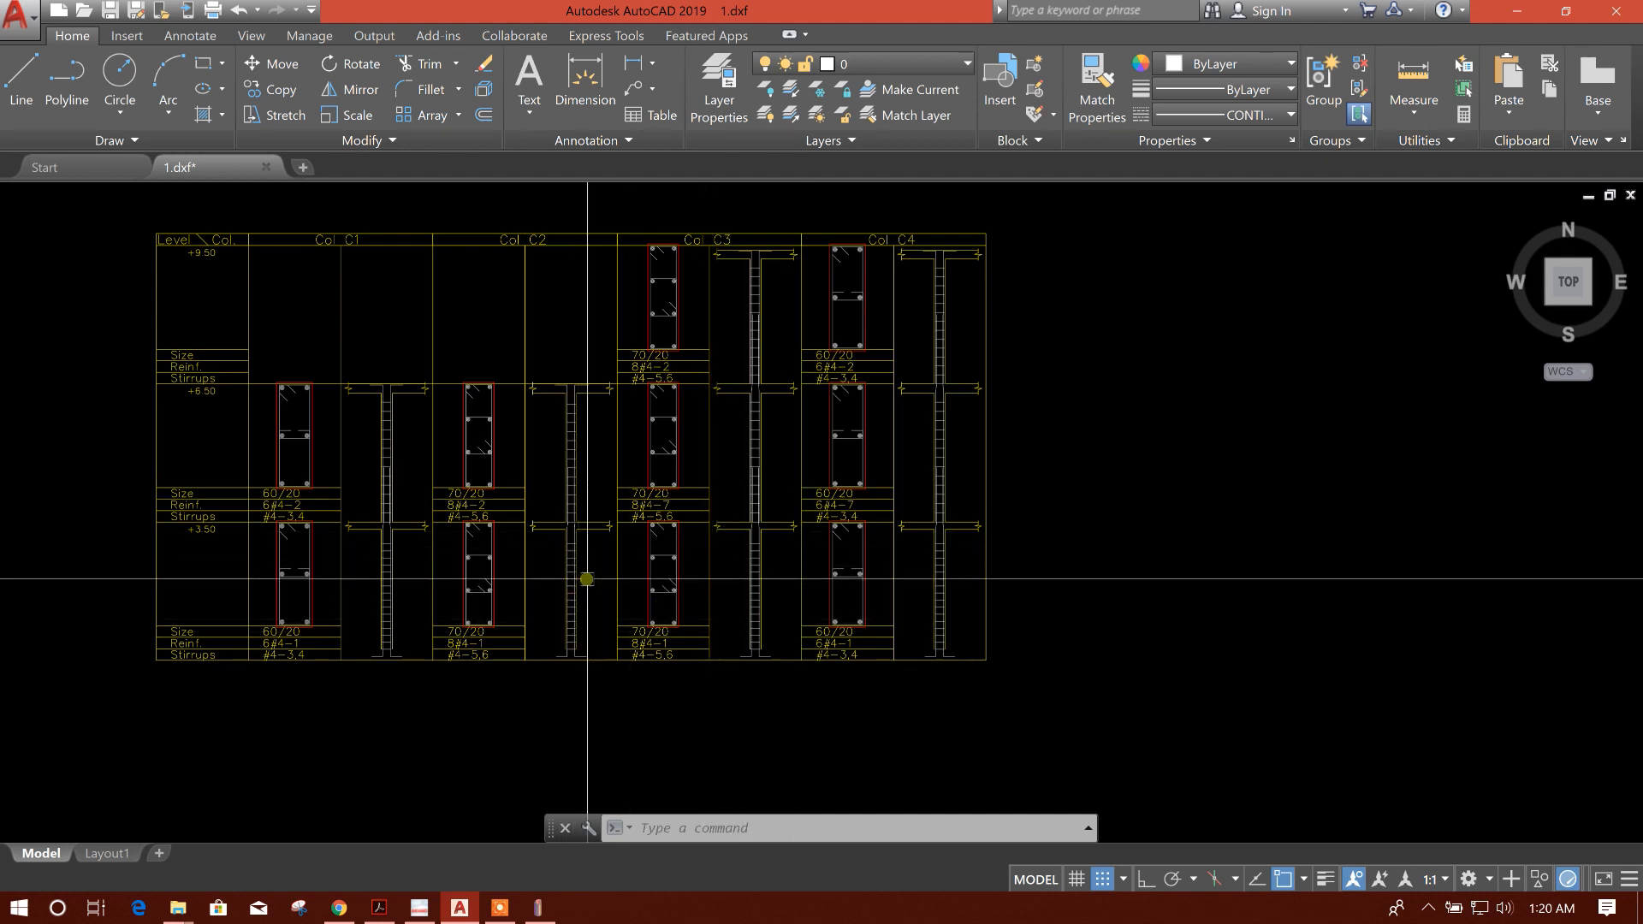
middle_drag(685, 505, 808, 499)
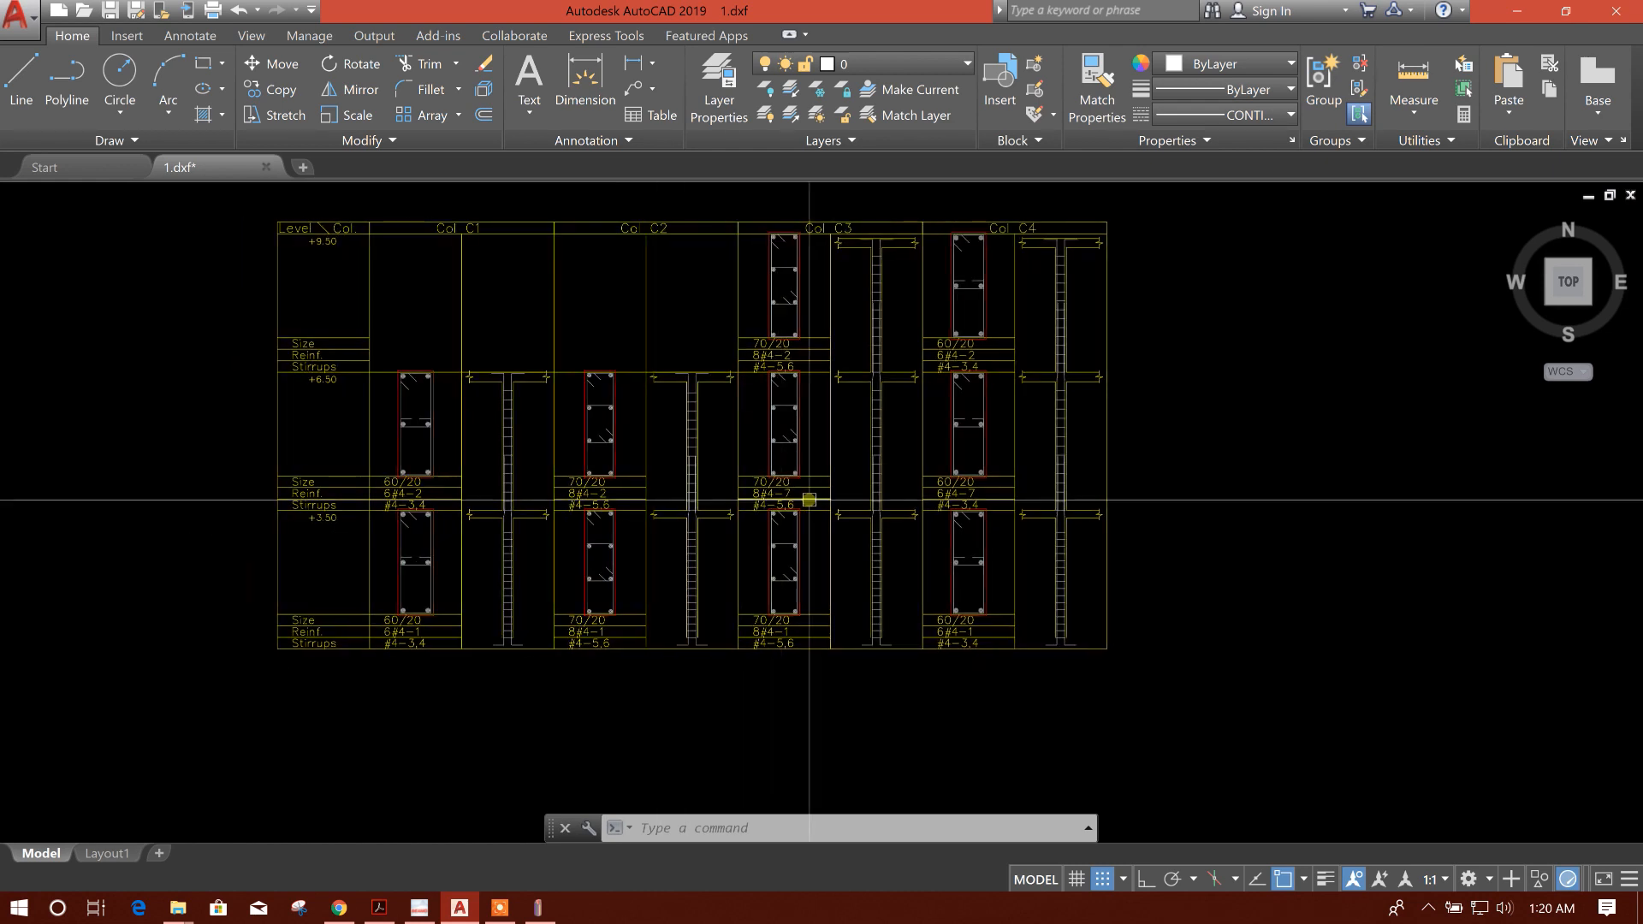
scroll(812, 516, down, 2)
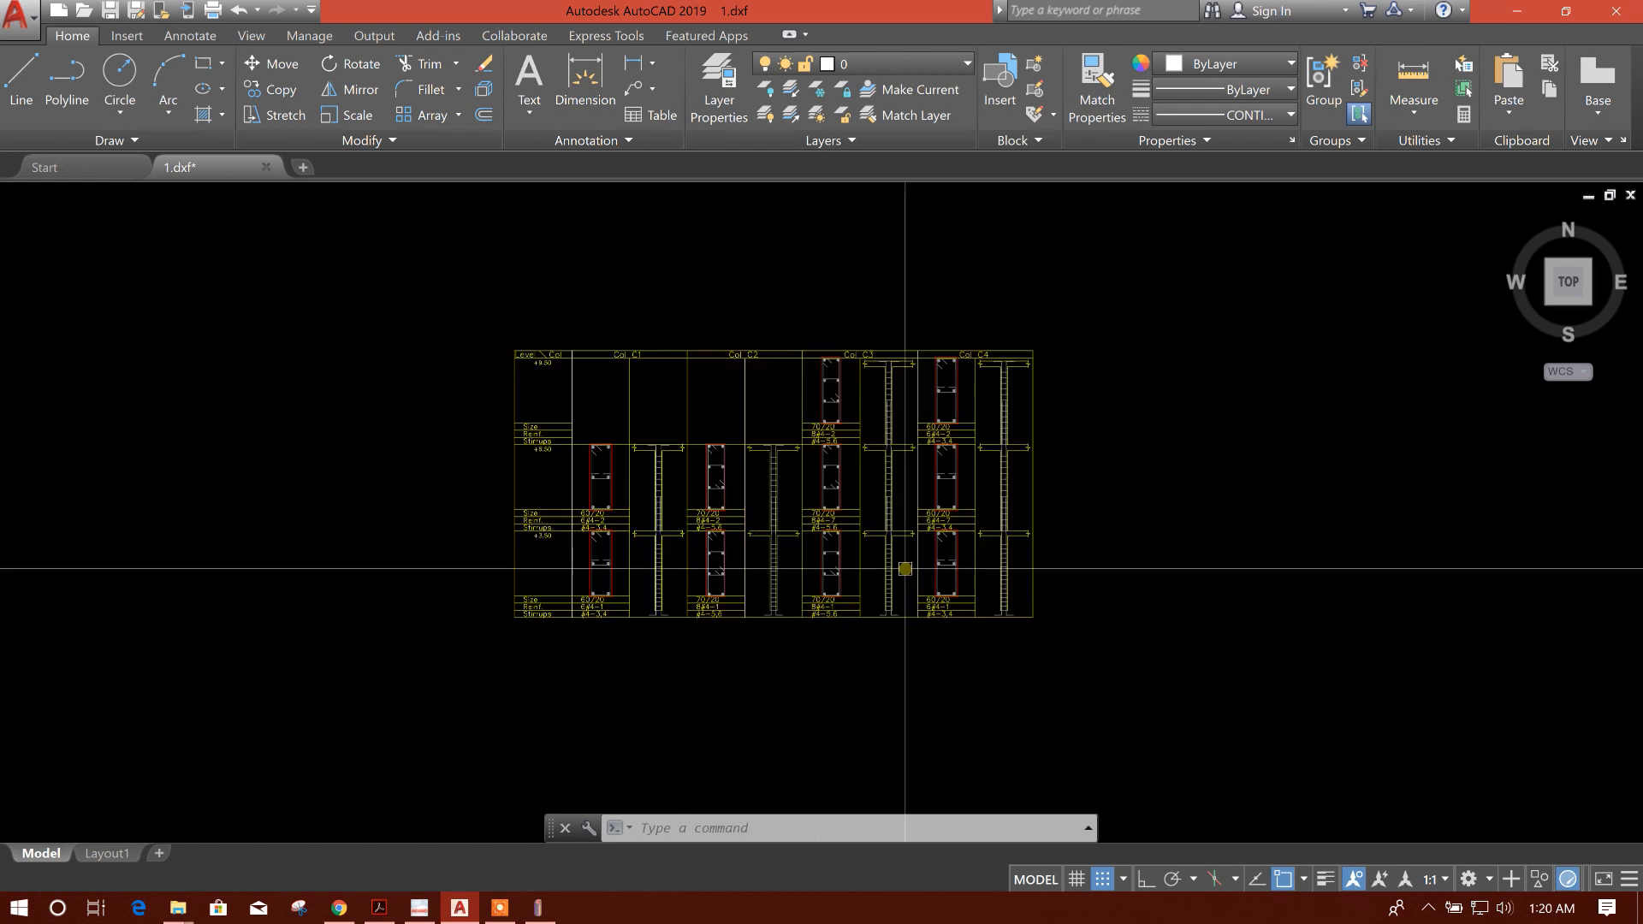
scroll(791, 496, up, 3)
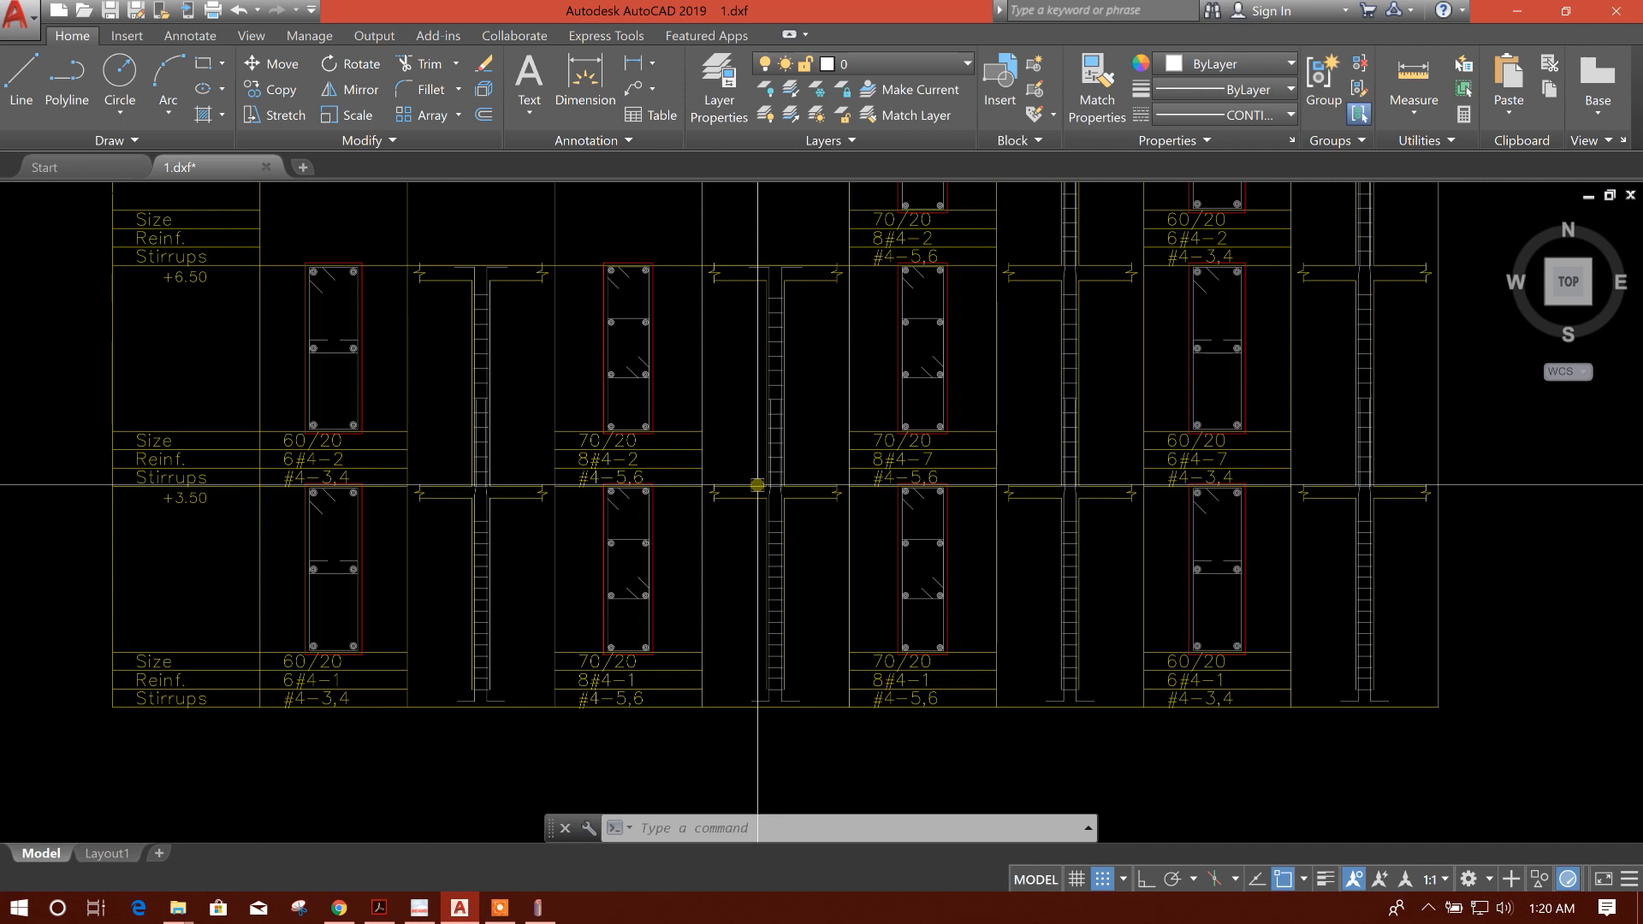
scroll(752, 479, down, 3)
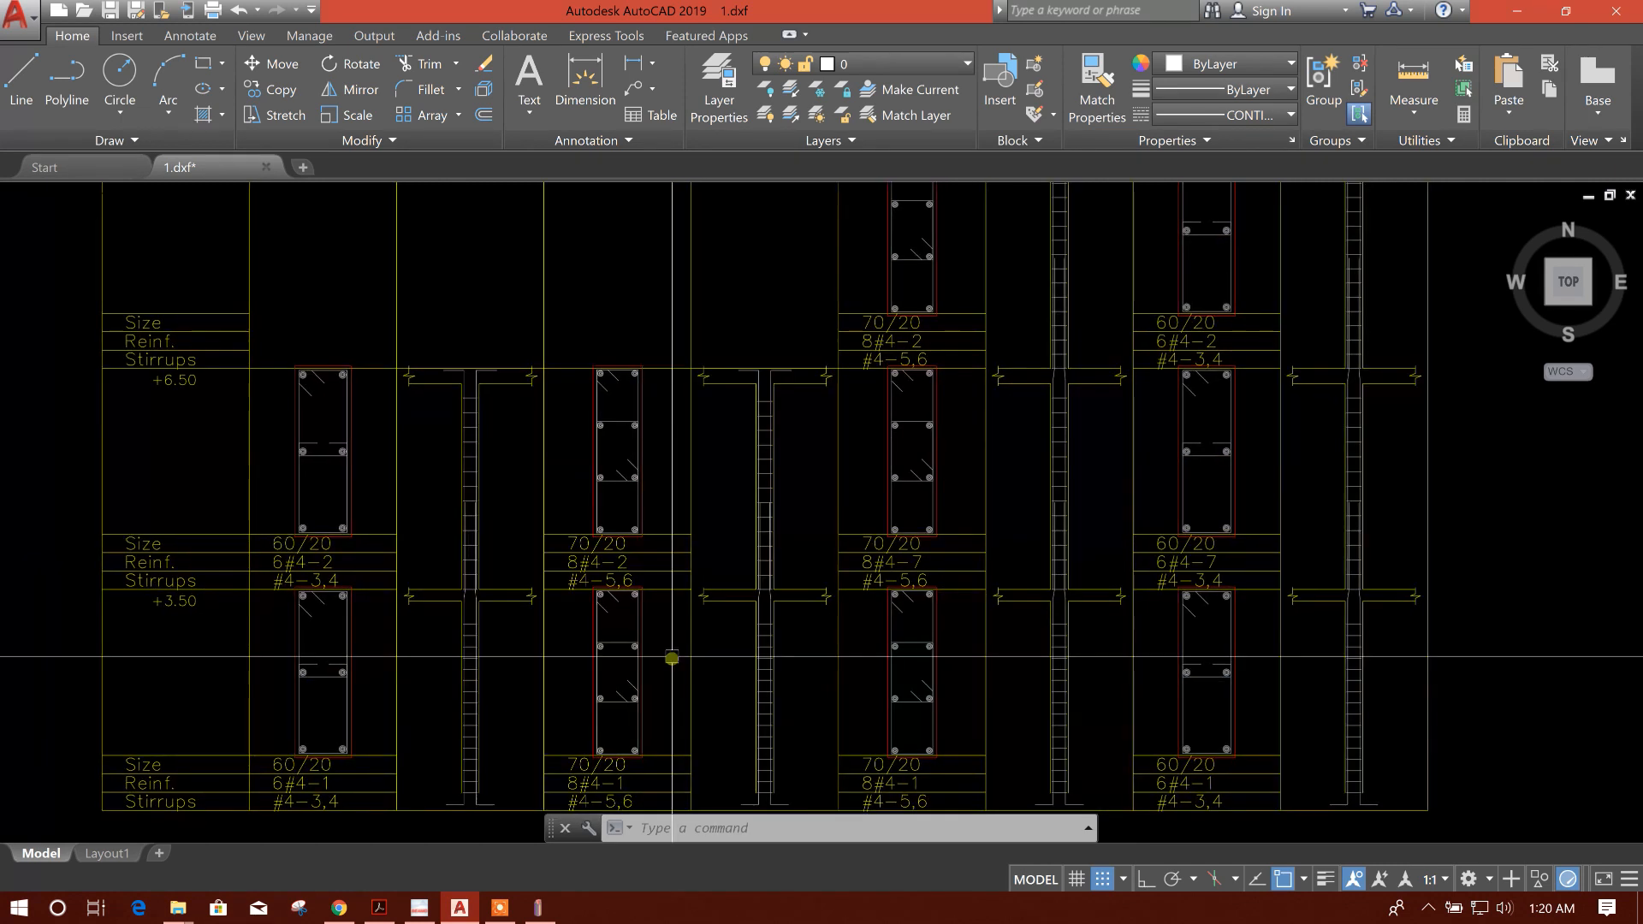
scroll(756, 601, up, 2)
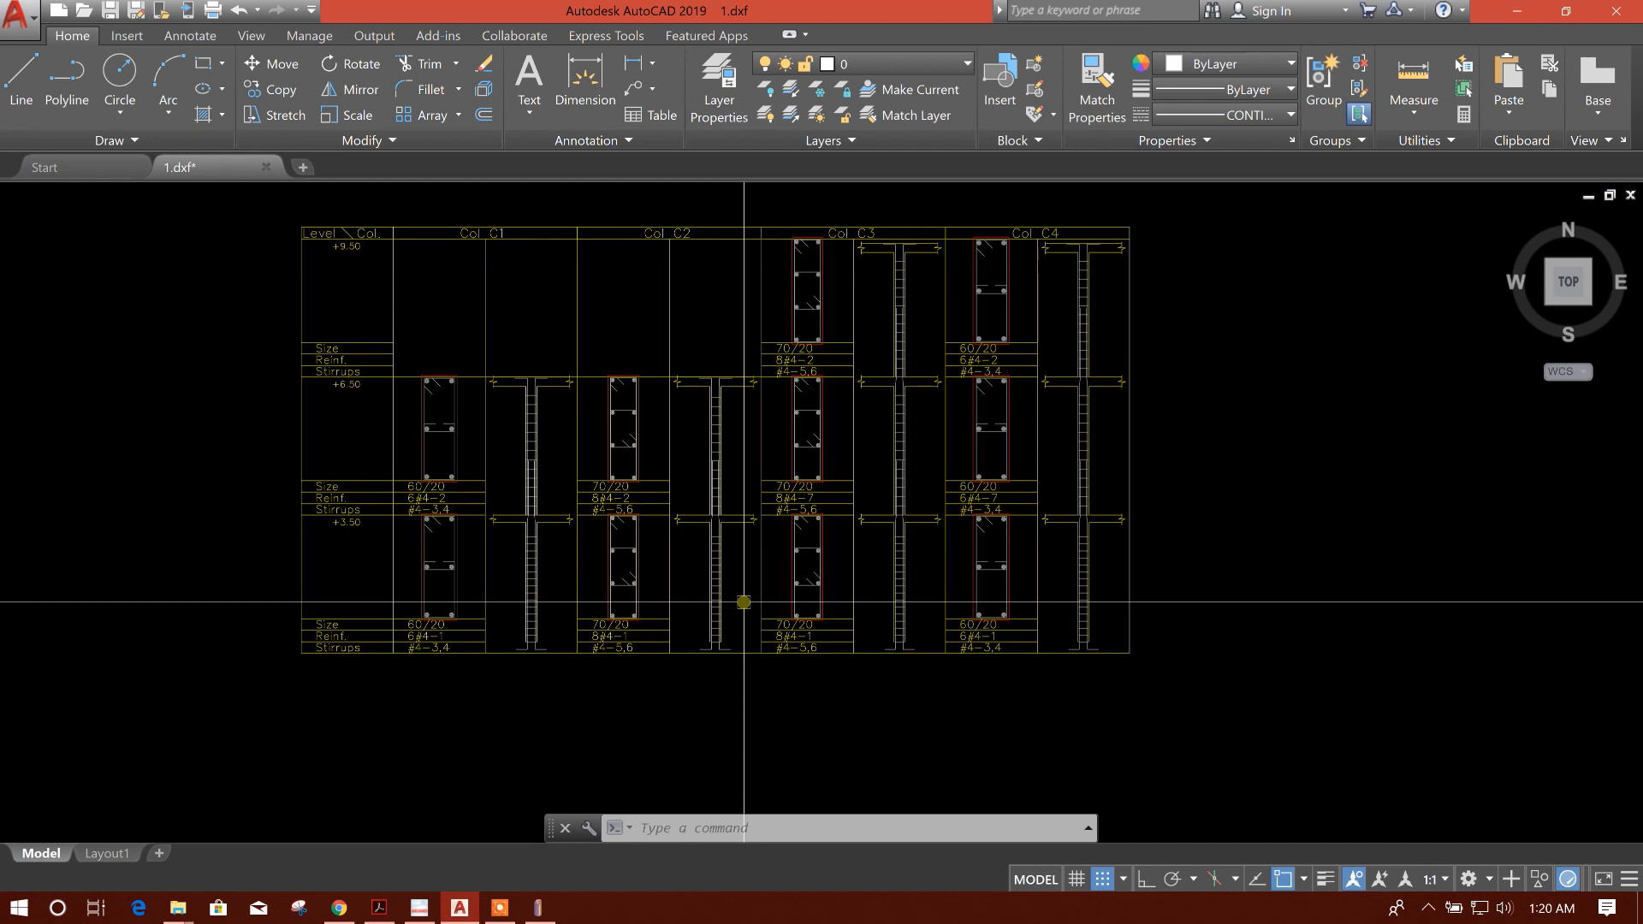
middle_drag(698, 642, 709, 657)
middle_drag(689, 599, 679, 634)
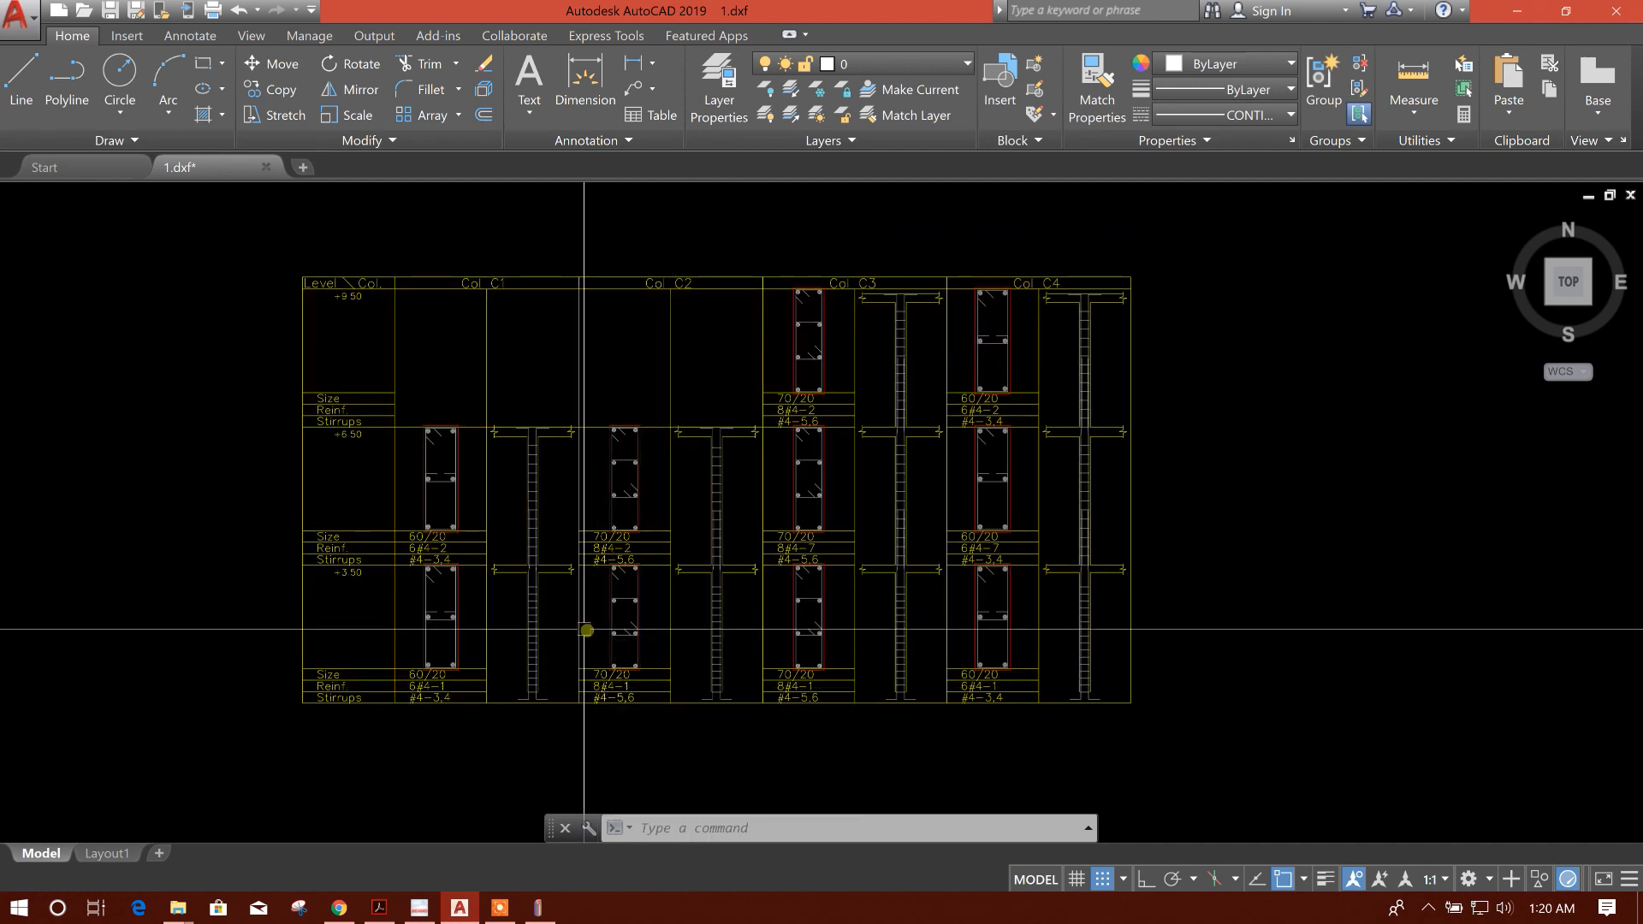